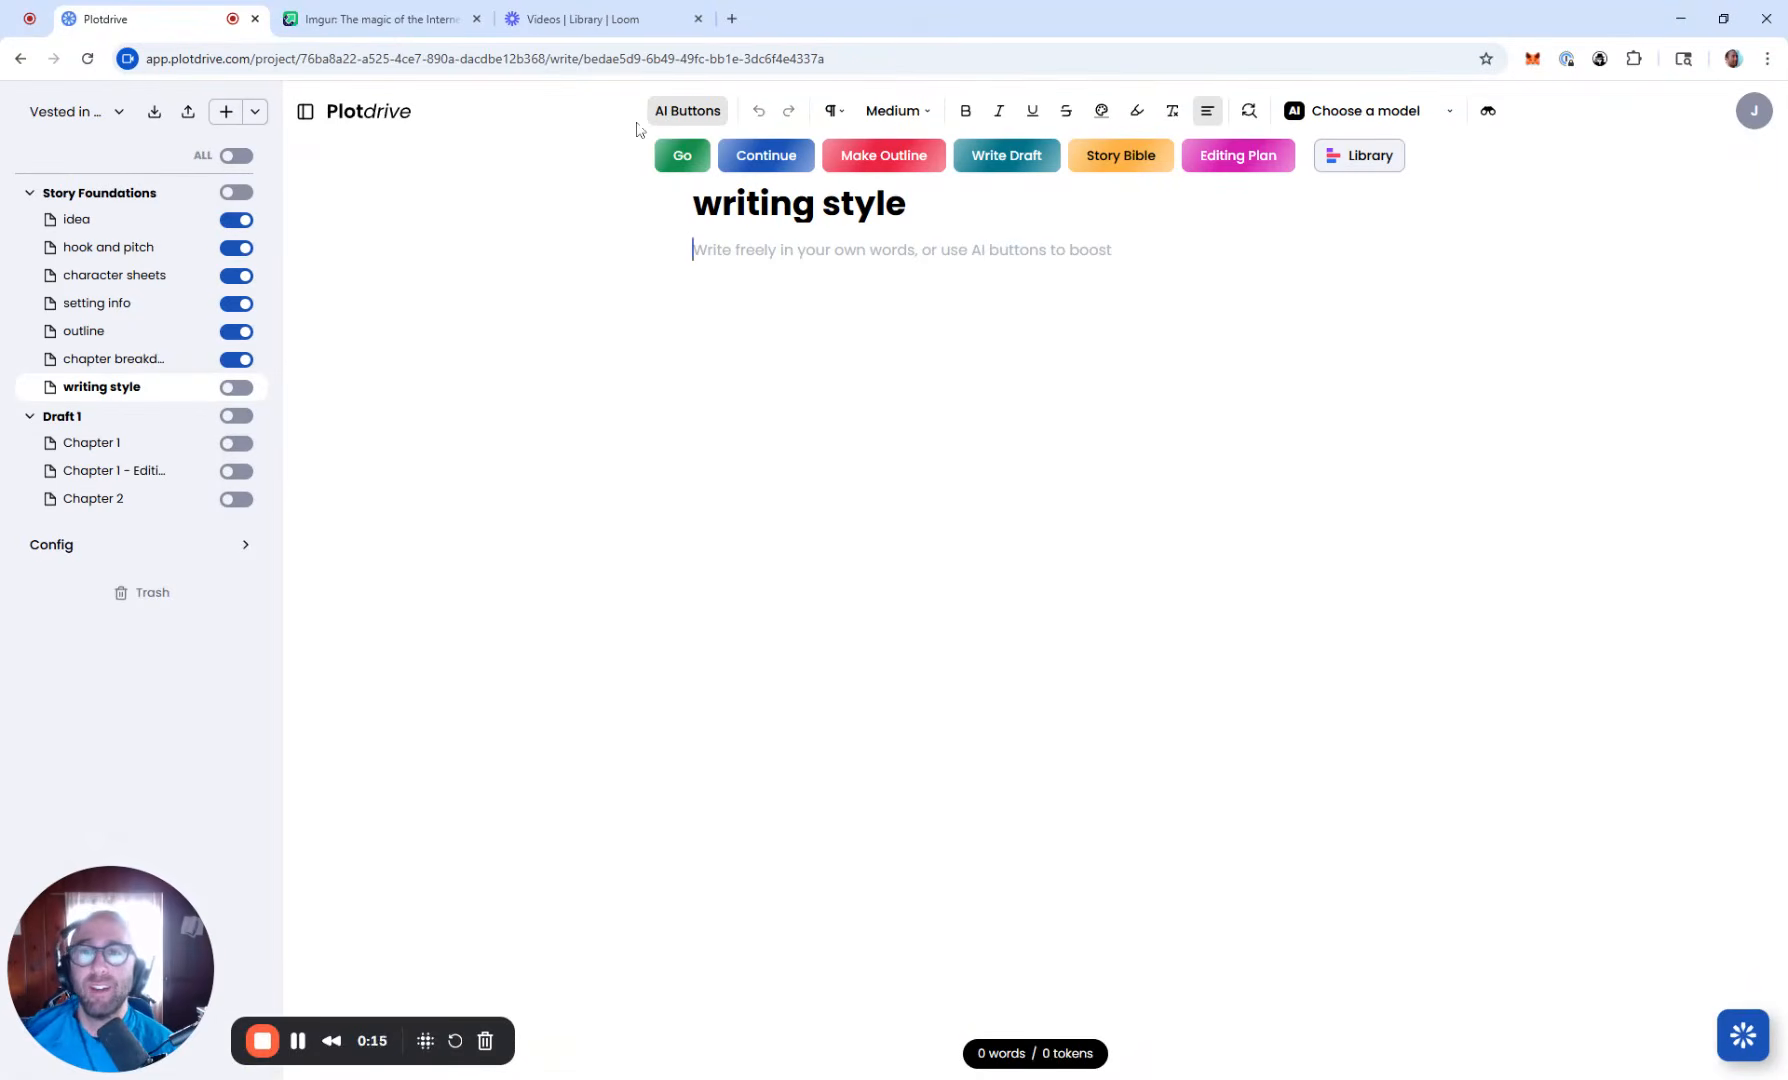
left_click(680, 114)
left_click(678, 117)
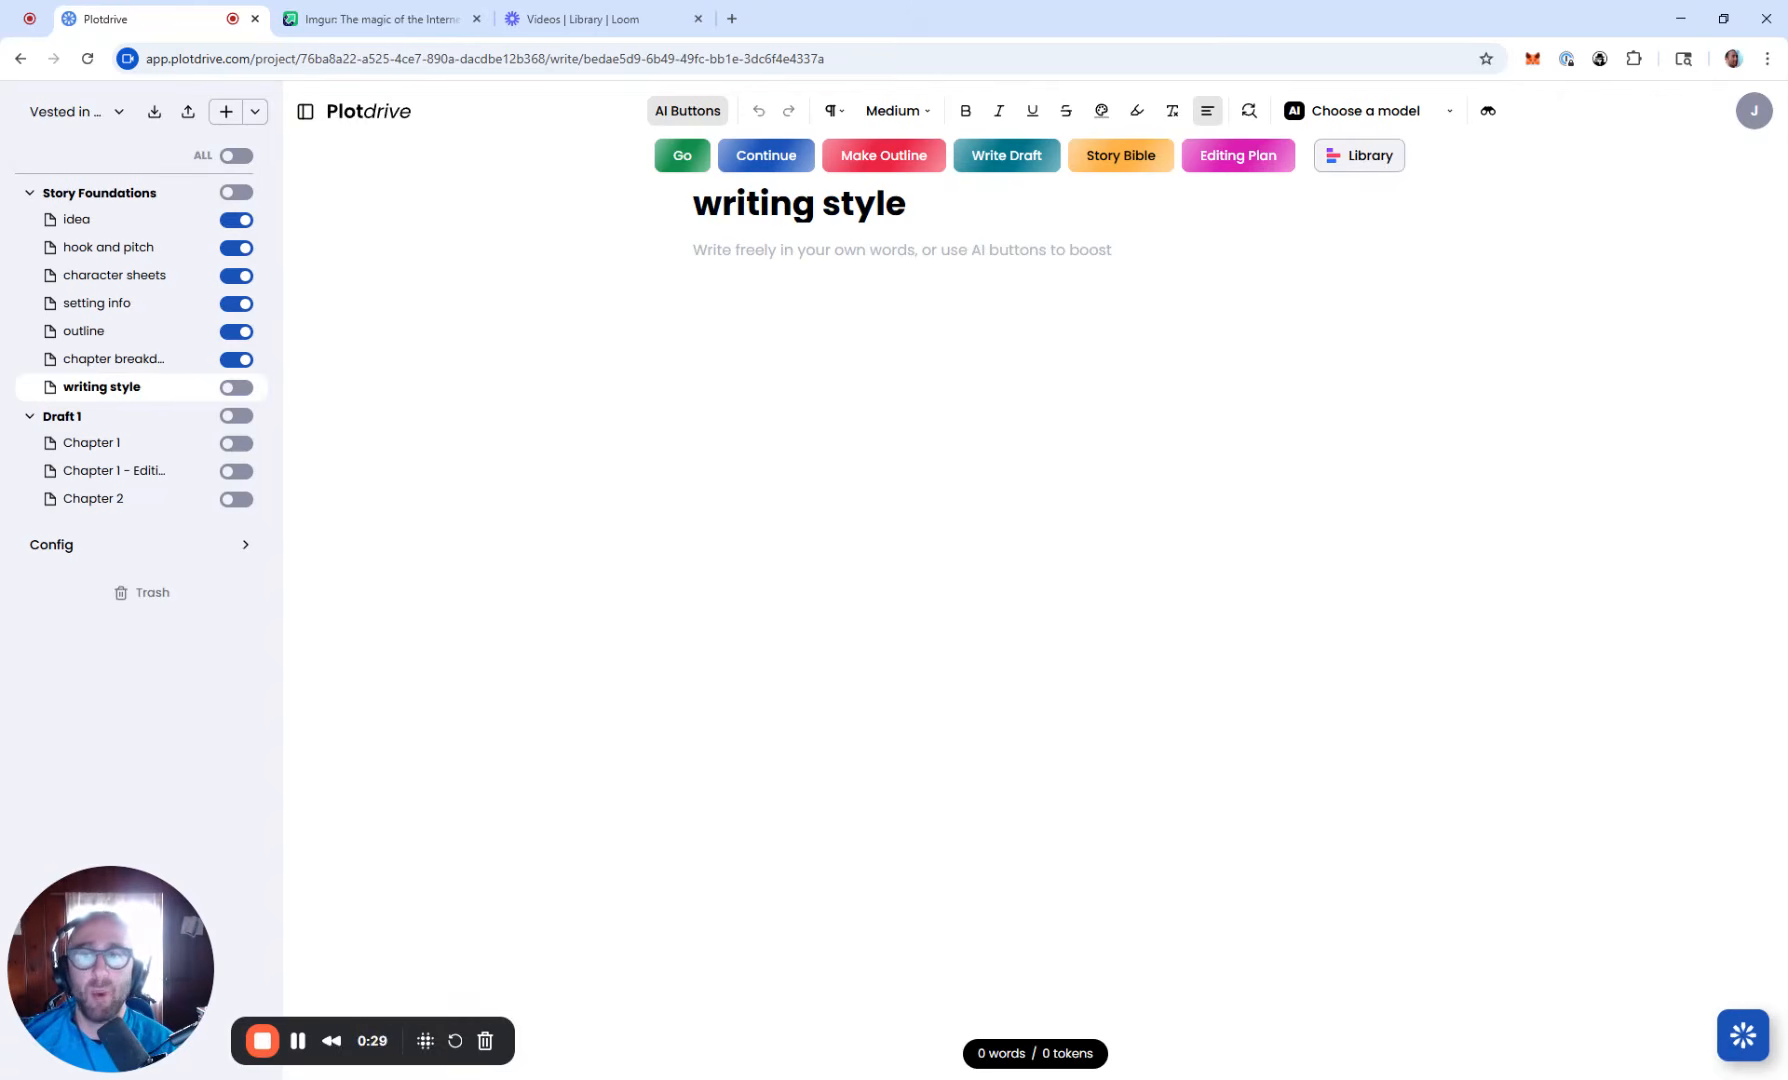
left_click(808, 243)
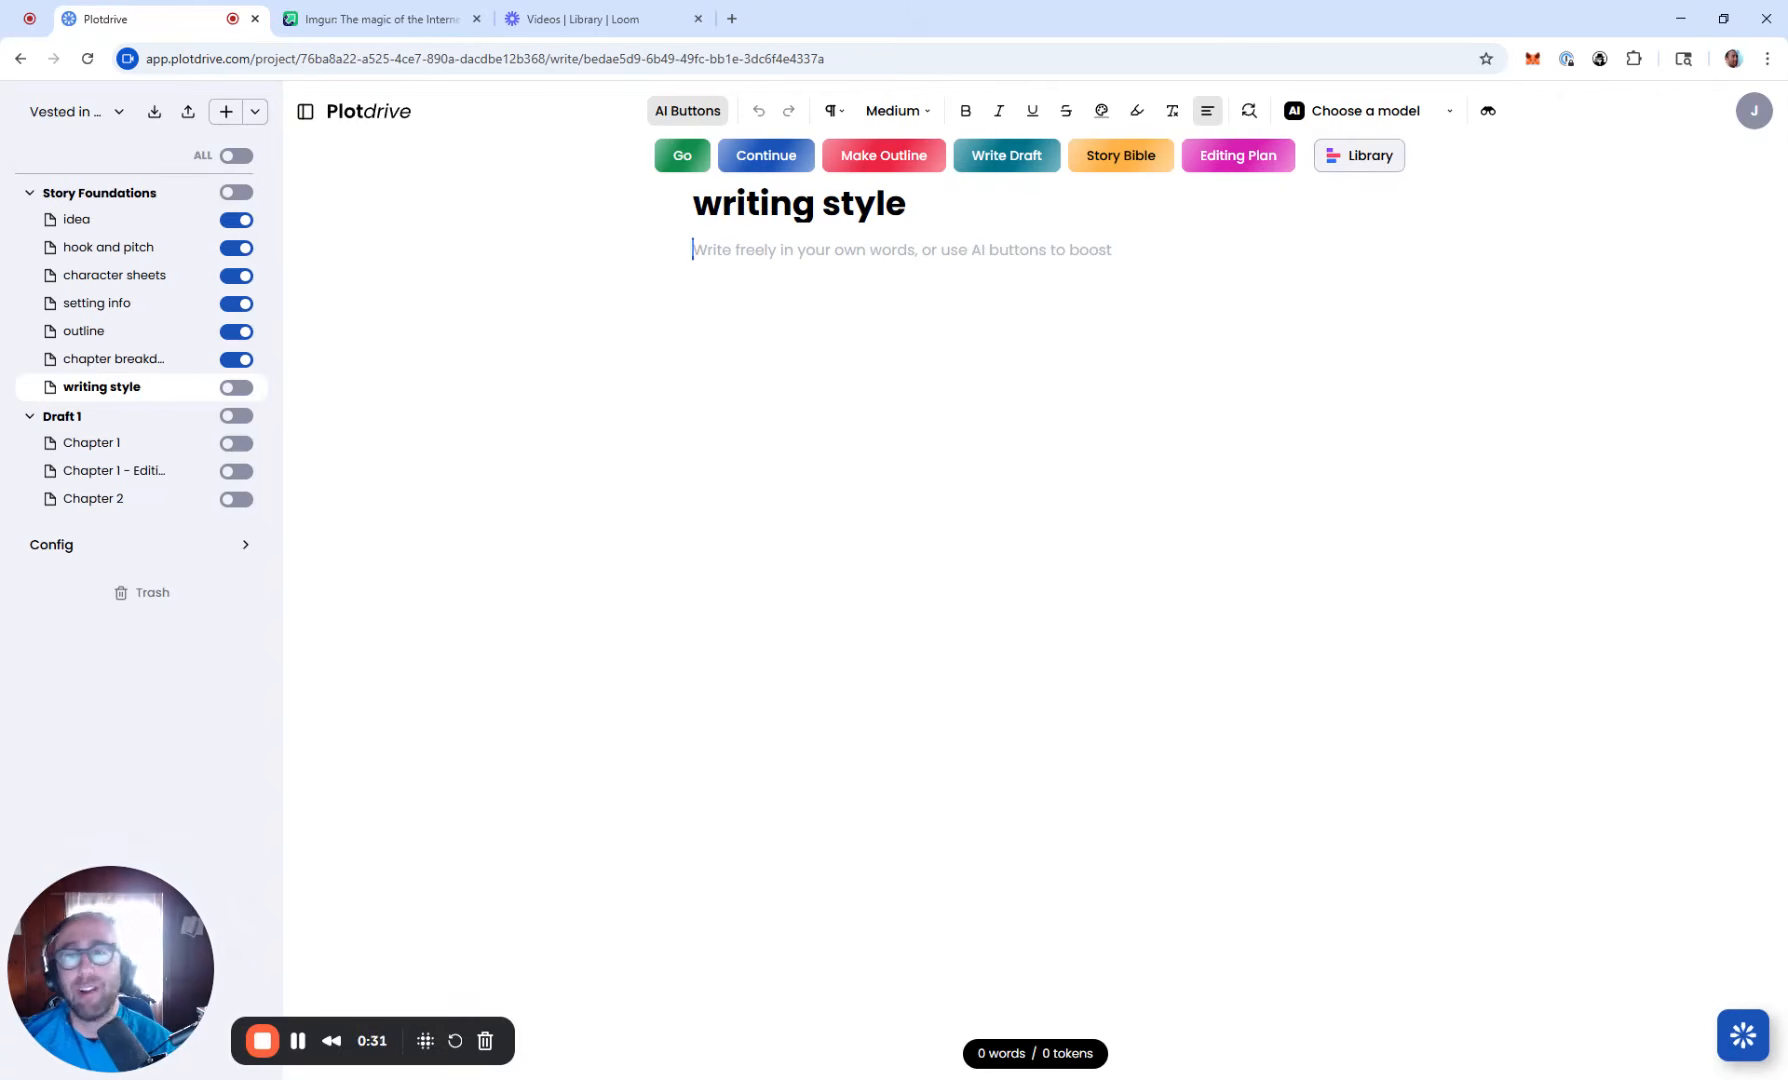
type("writing")
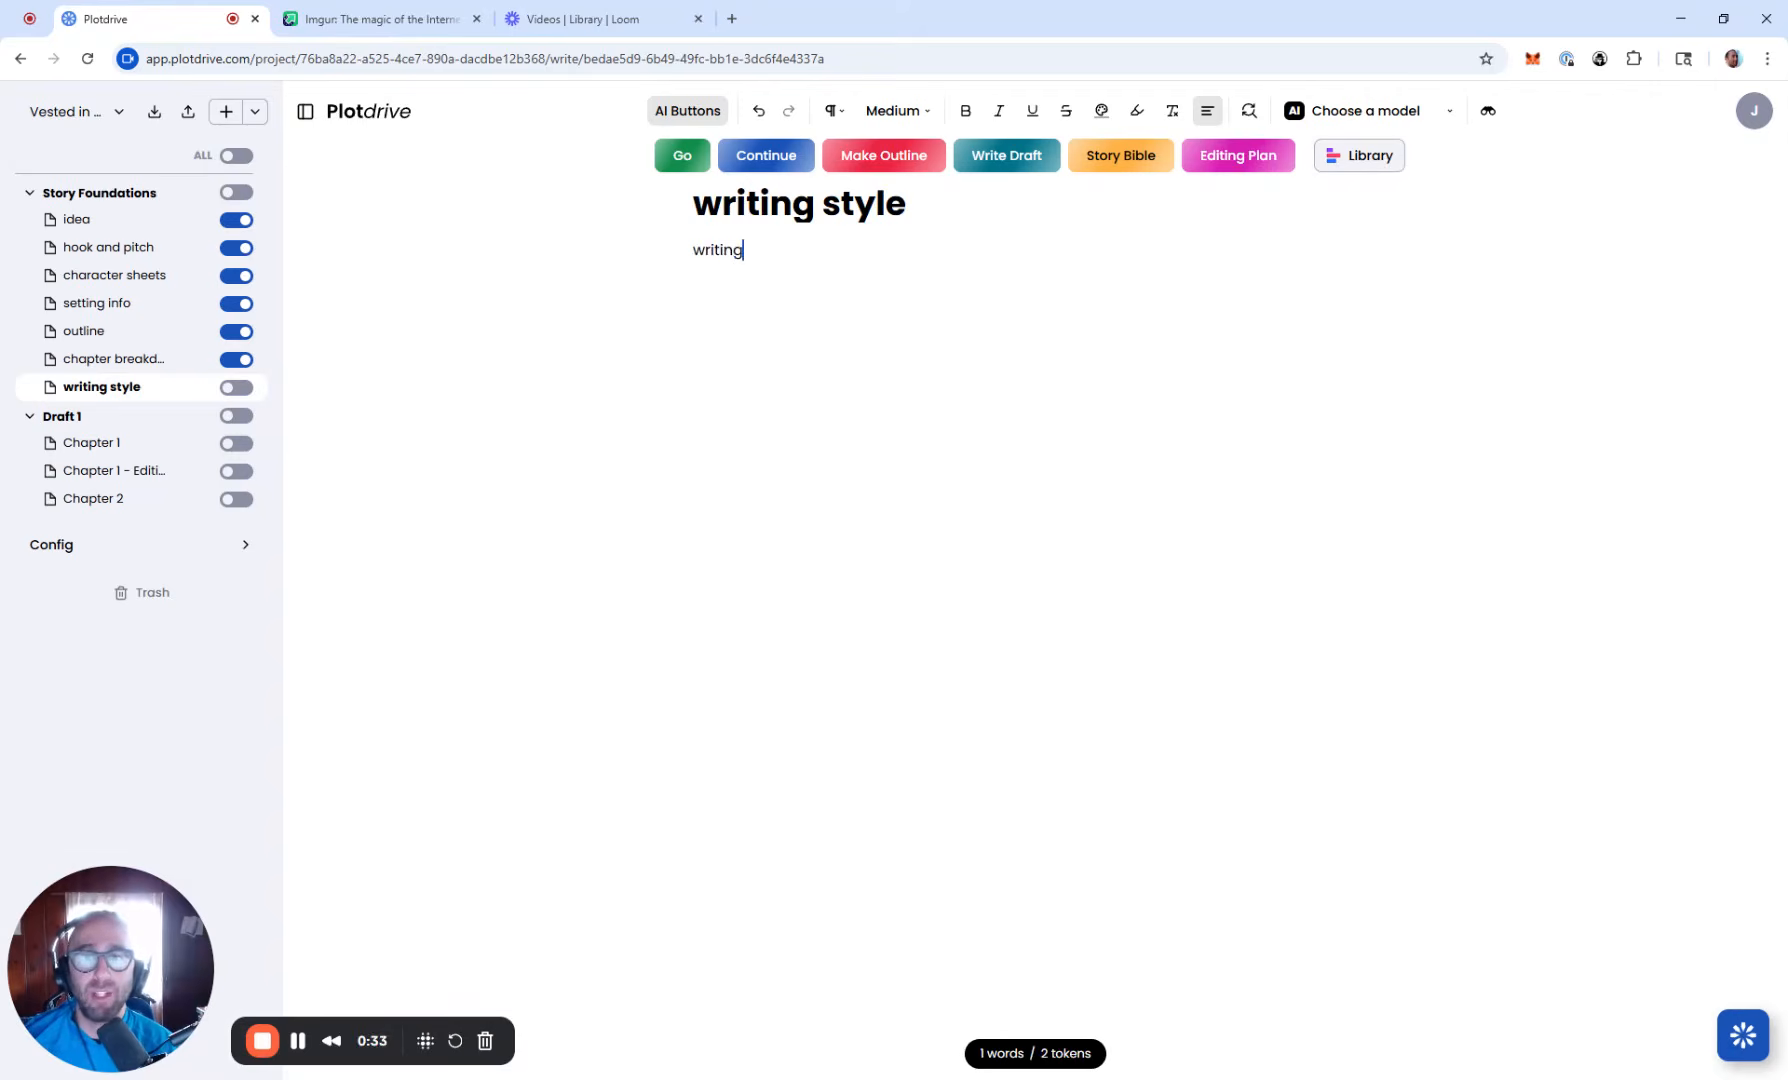
key("ctrl+a")
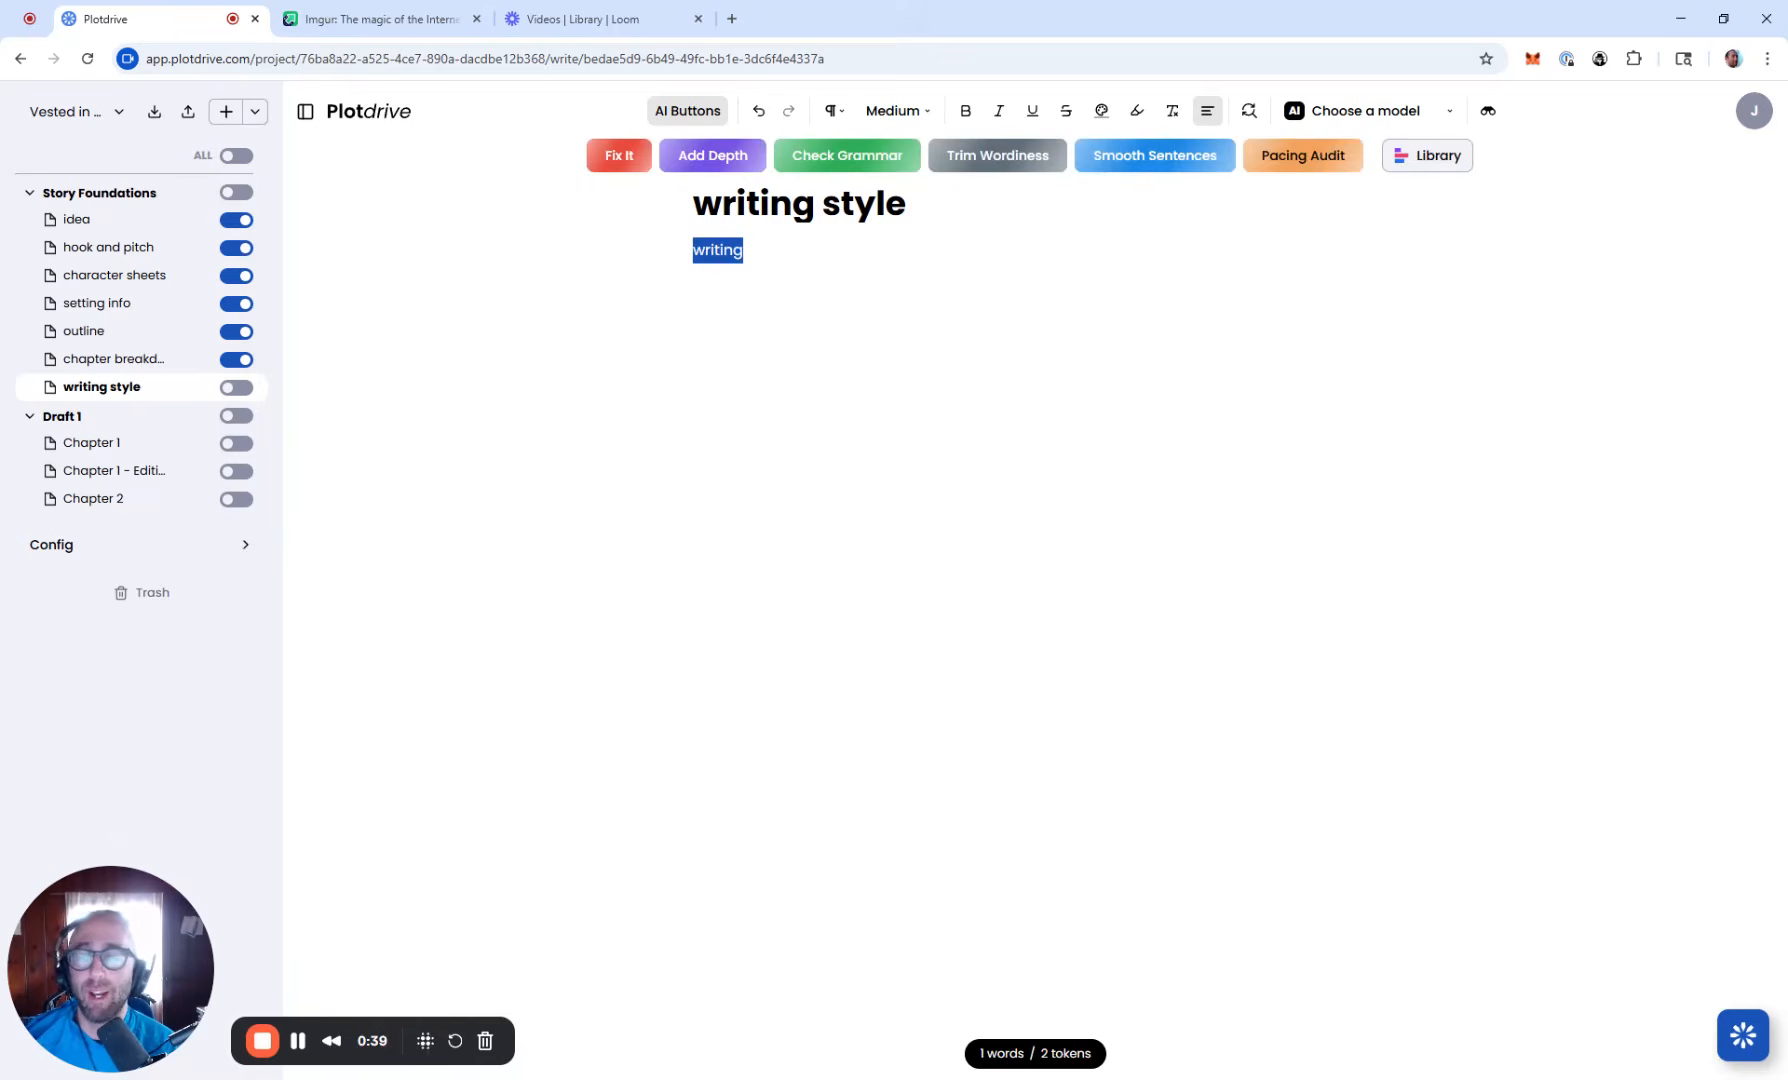
key("BackSpace")
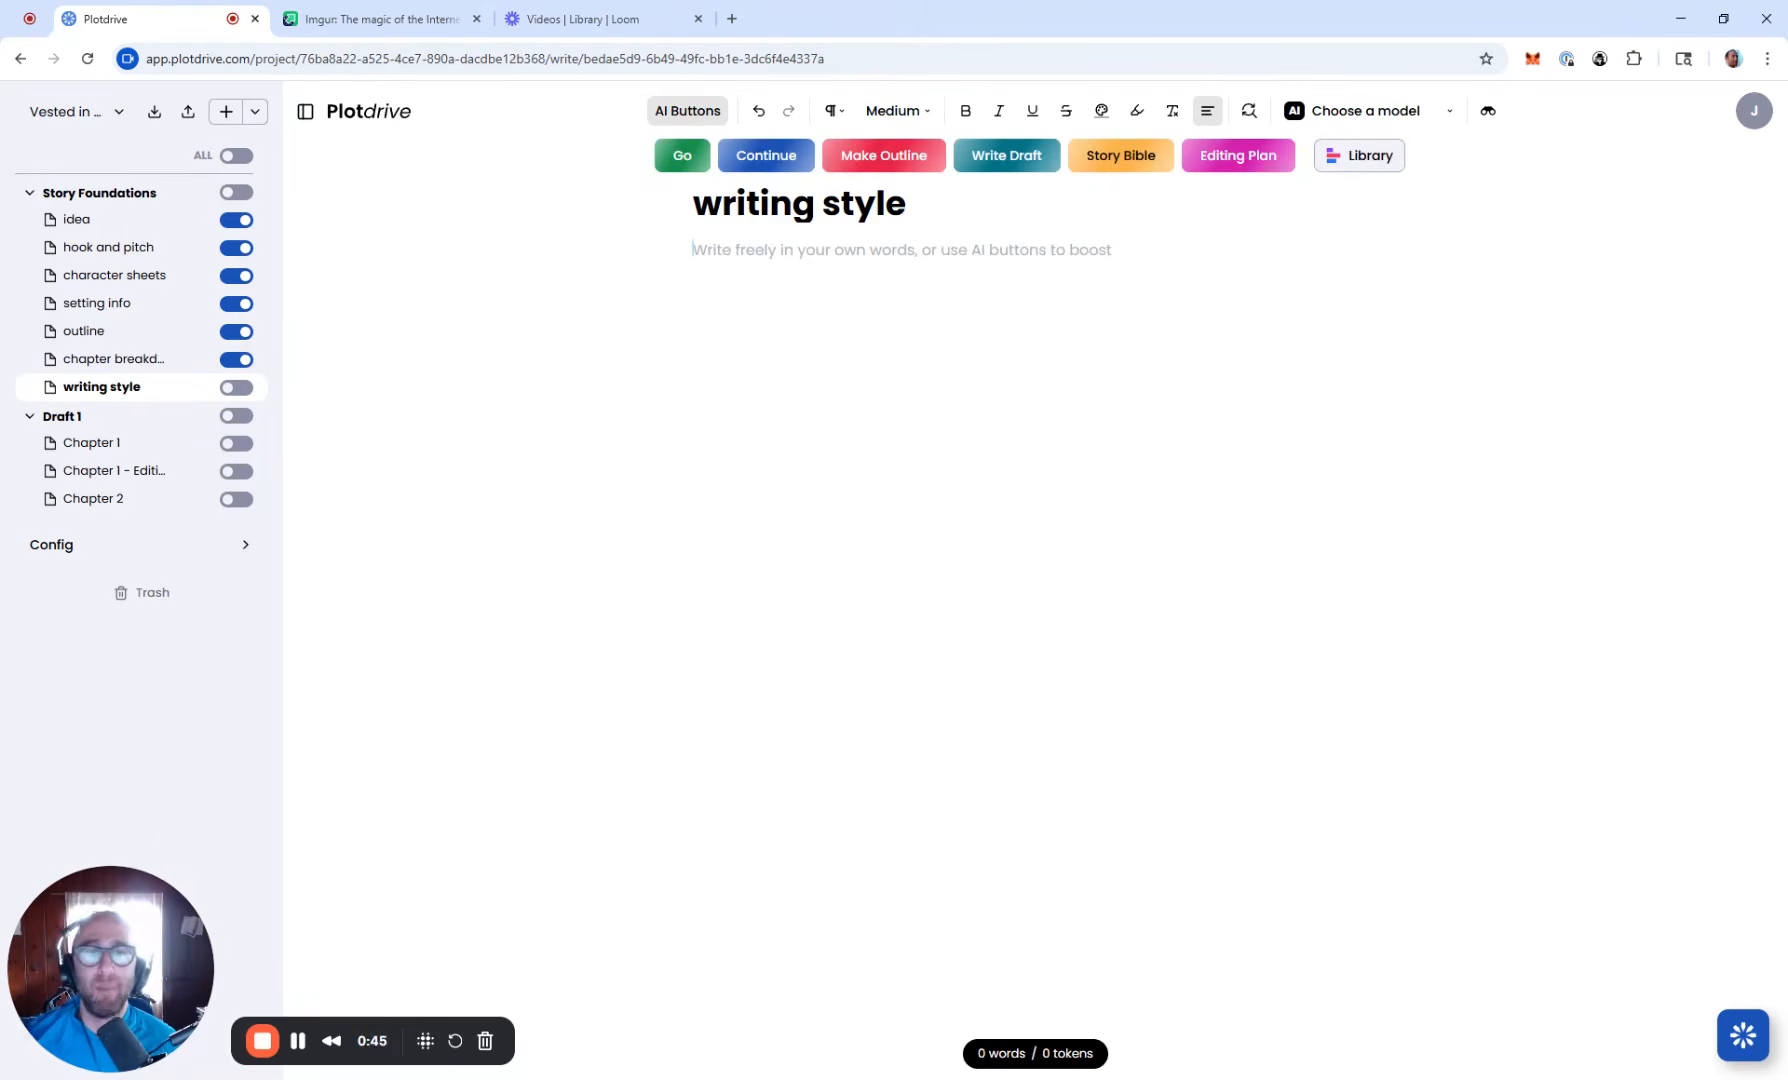
Step: Set the AI provider to Plotdrive Models with the Claude 4 Sonnet model, and return to the writing style document
left_click(1380, 110)
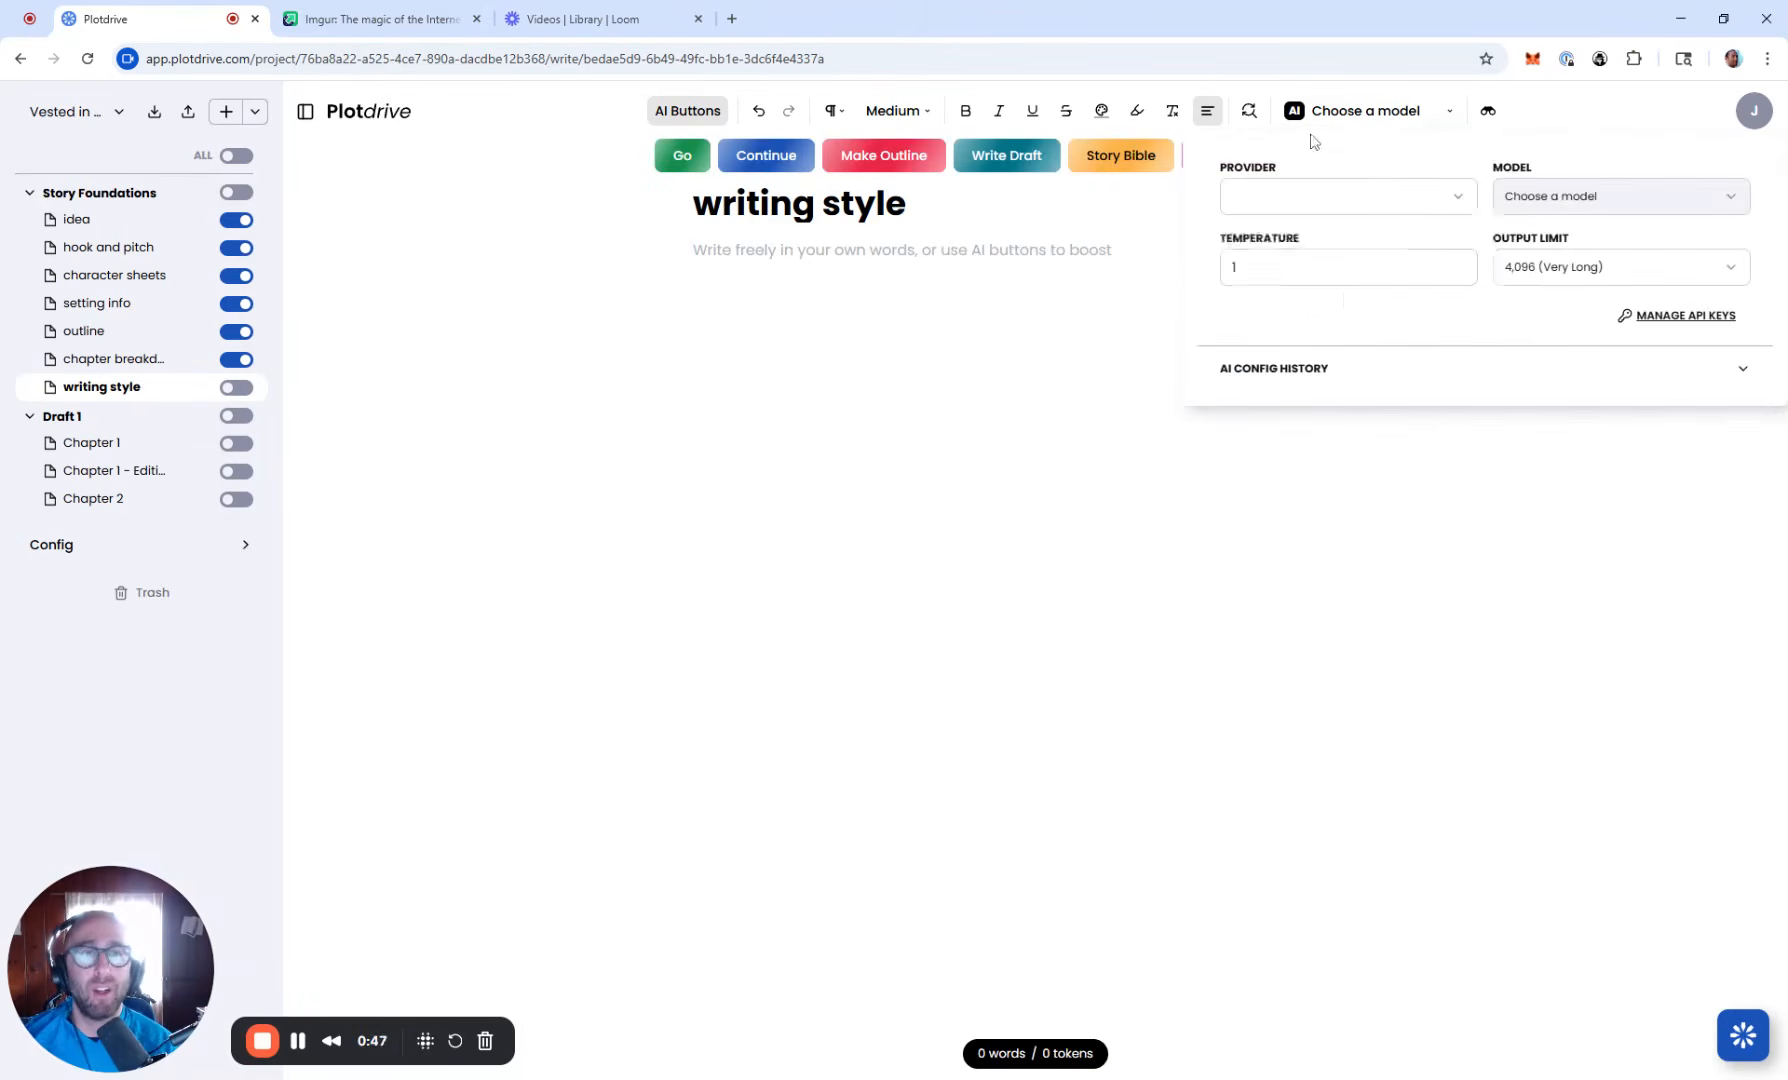
left_click(1345, 195)
left_click(1345, 270)
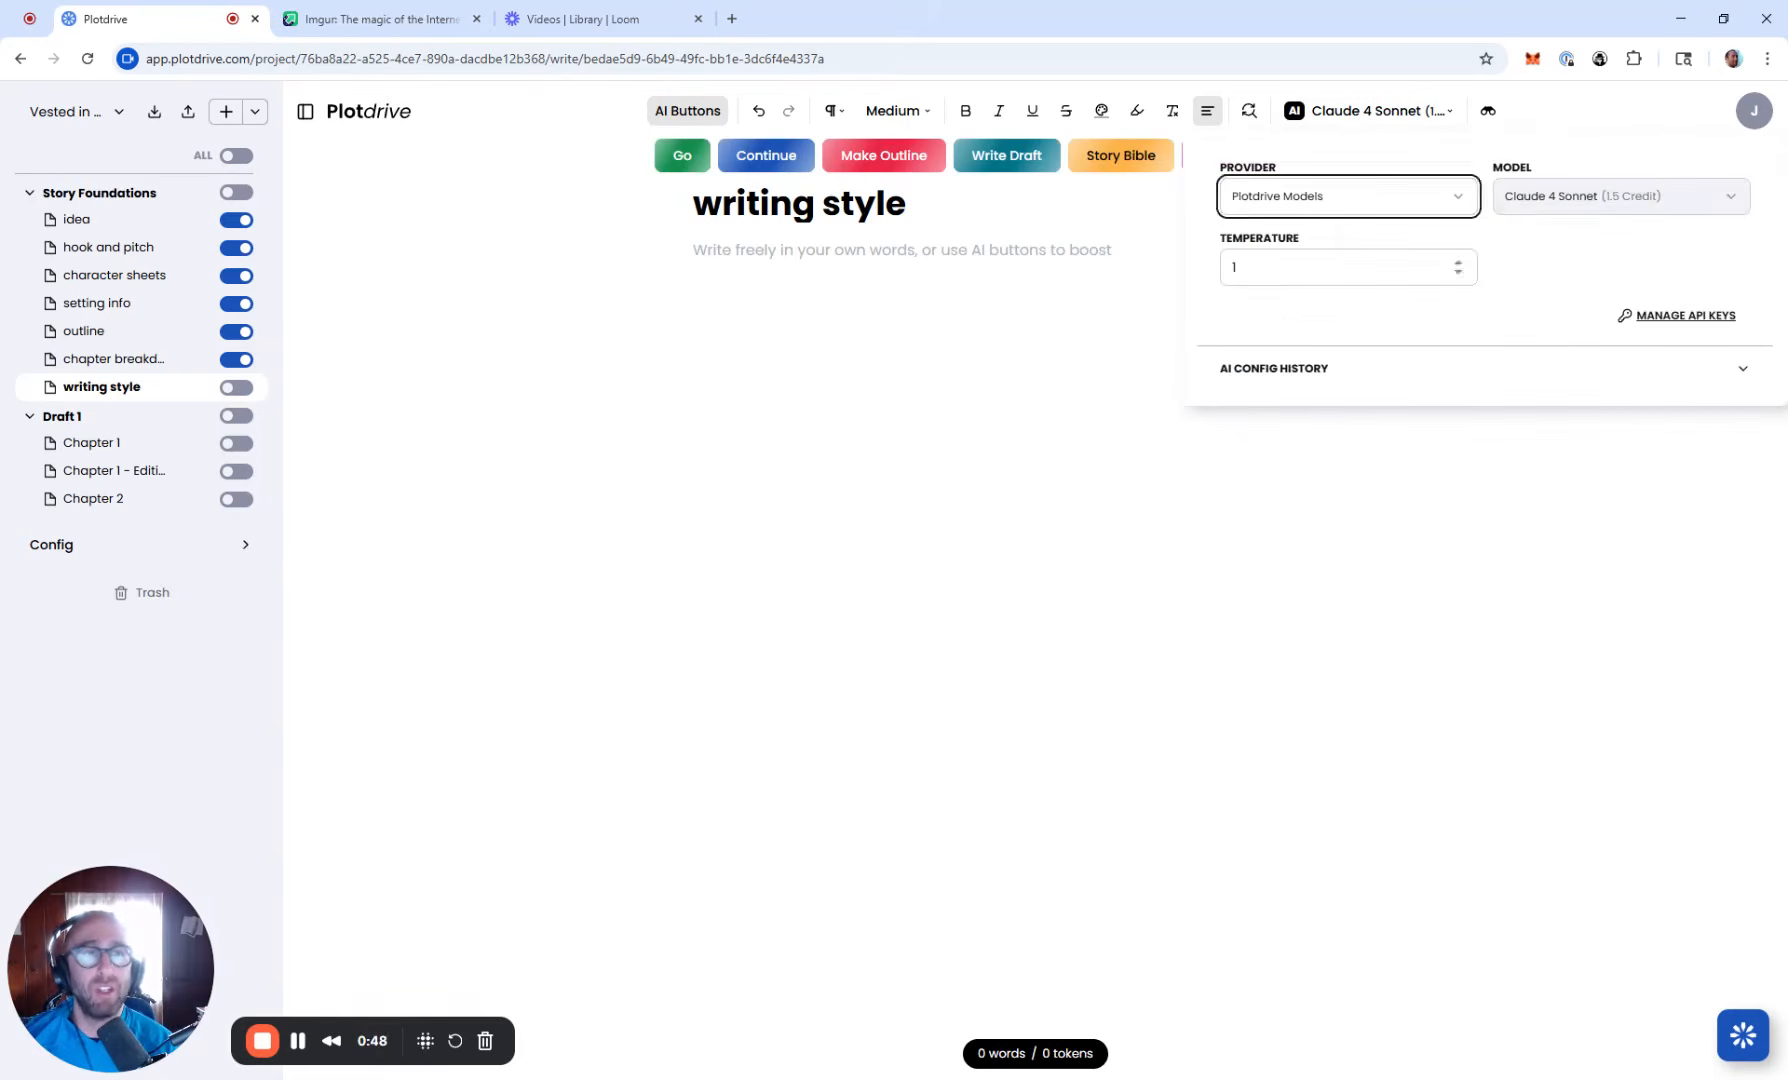
left_click(1647, 205)
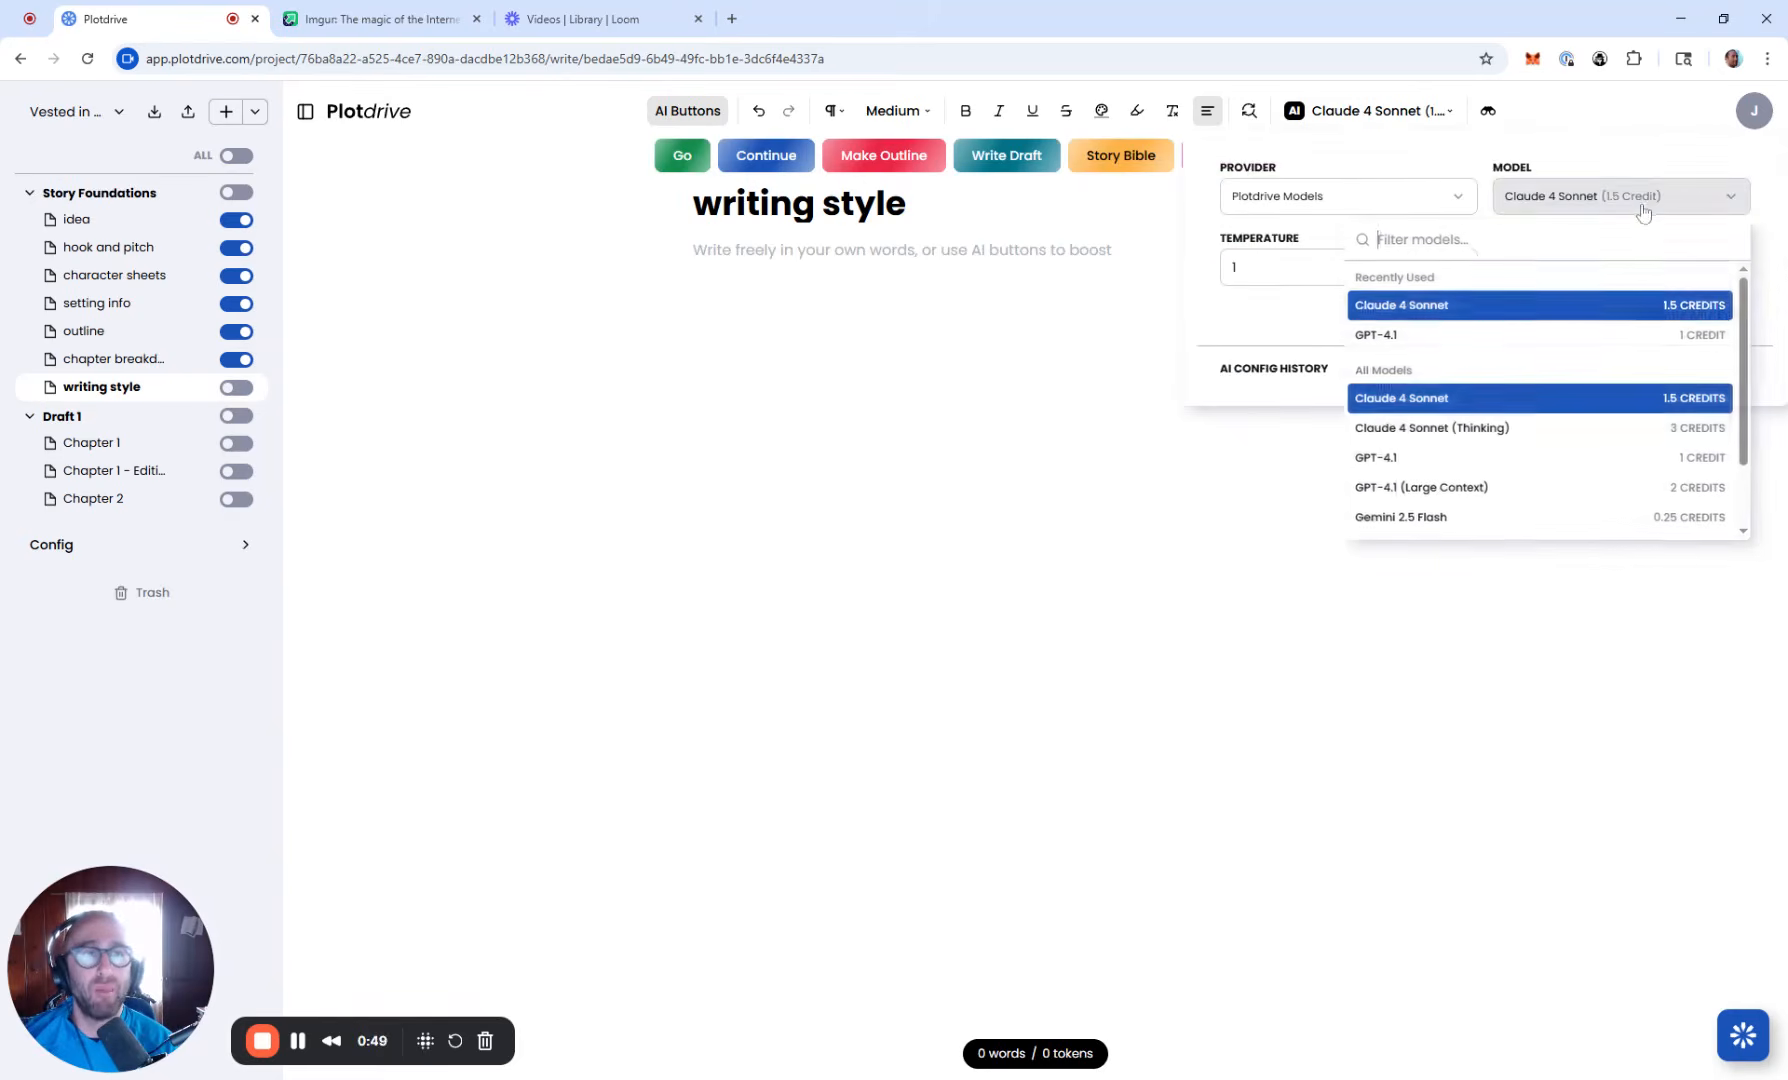
left_click(1458, 397)
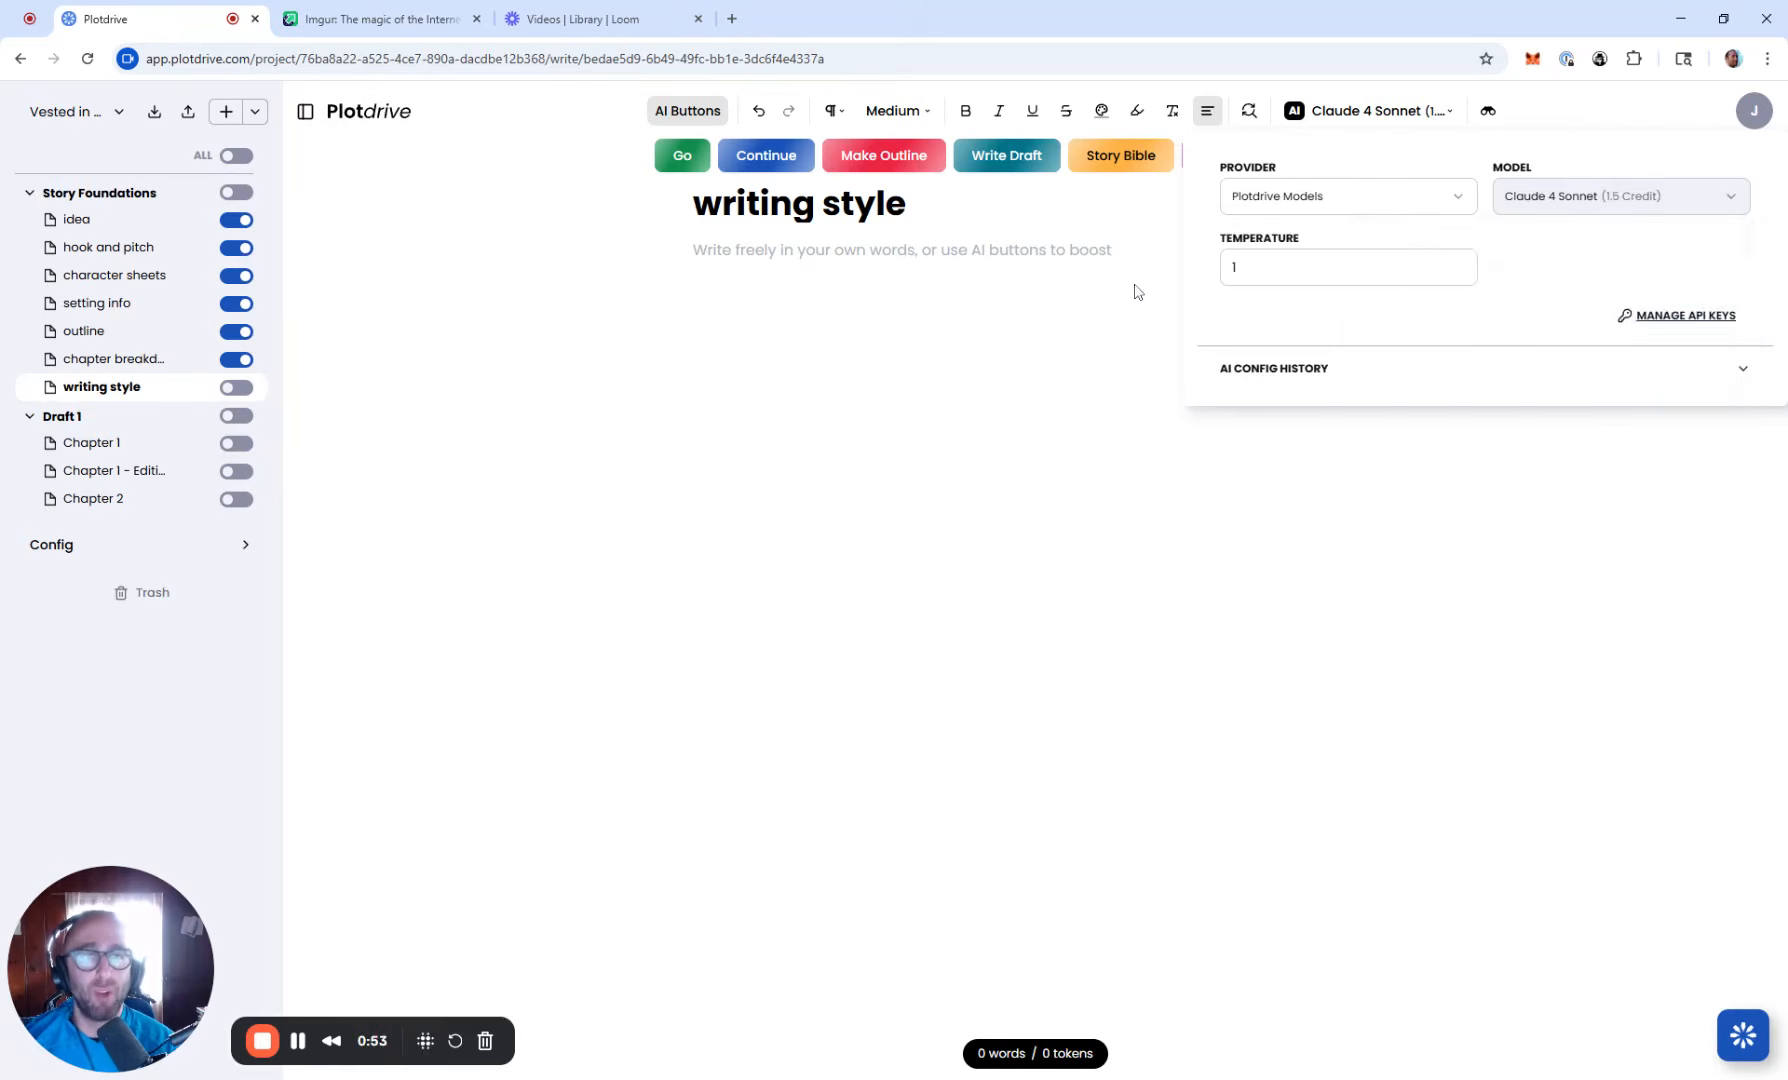
left_click(1107, 260)
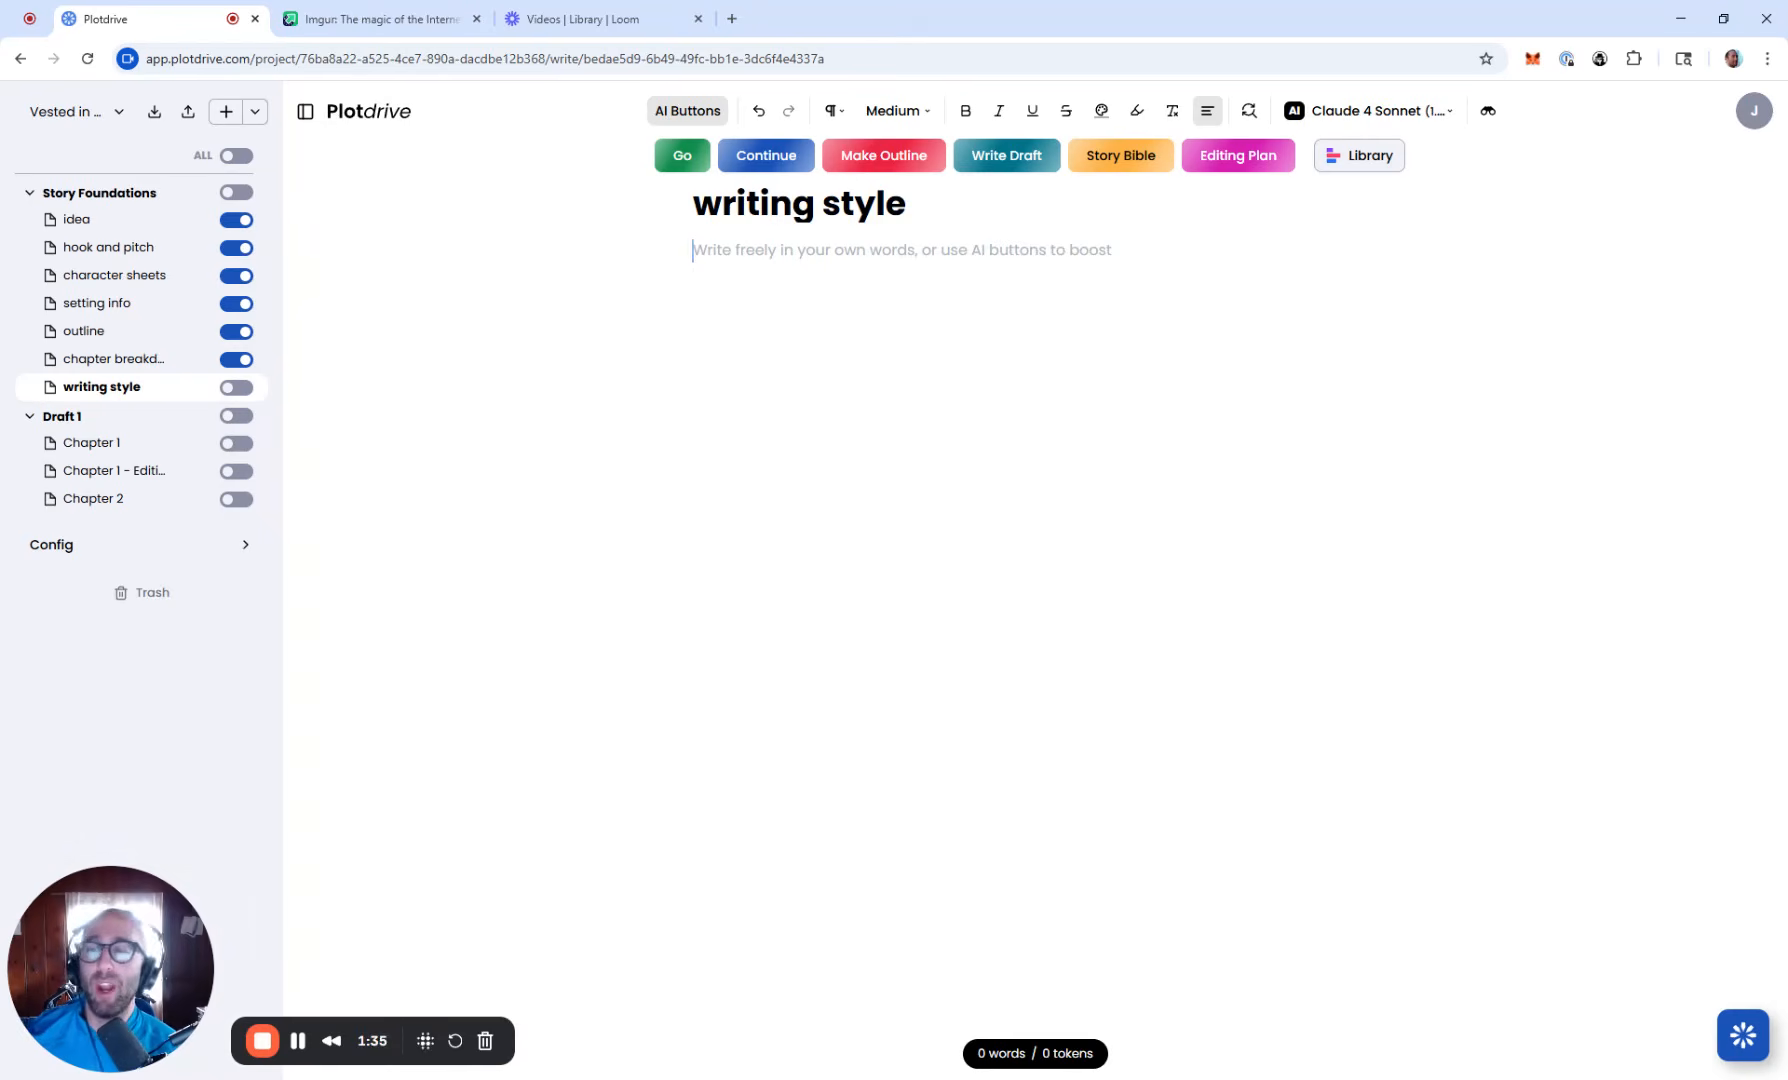
Step: Switch to Imgur to view the Creative Control Pyramid diagram, and return to Plotdrive
left_click(384, 20)
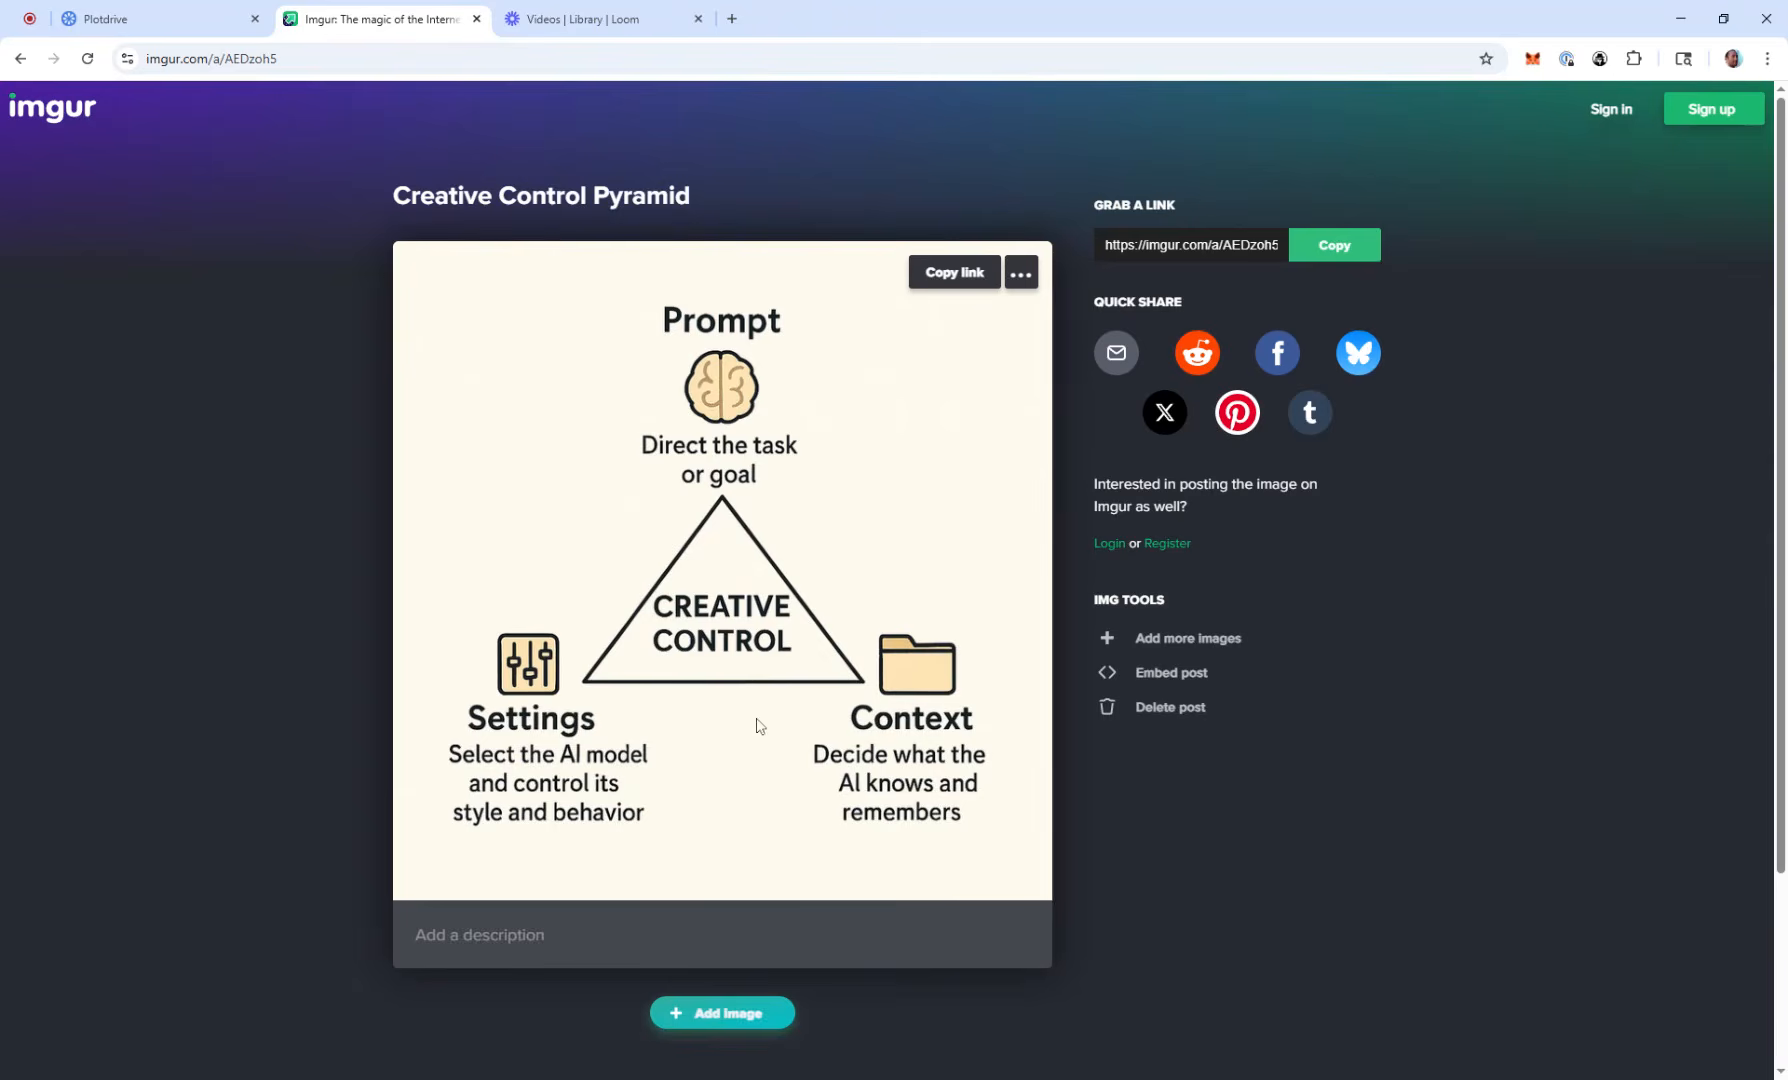
left_click(145, 30)
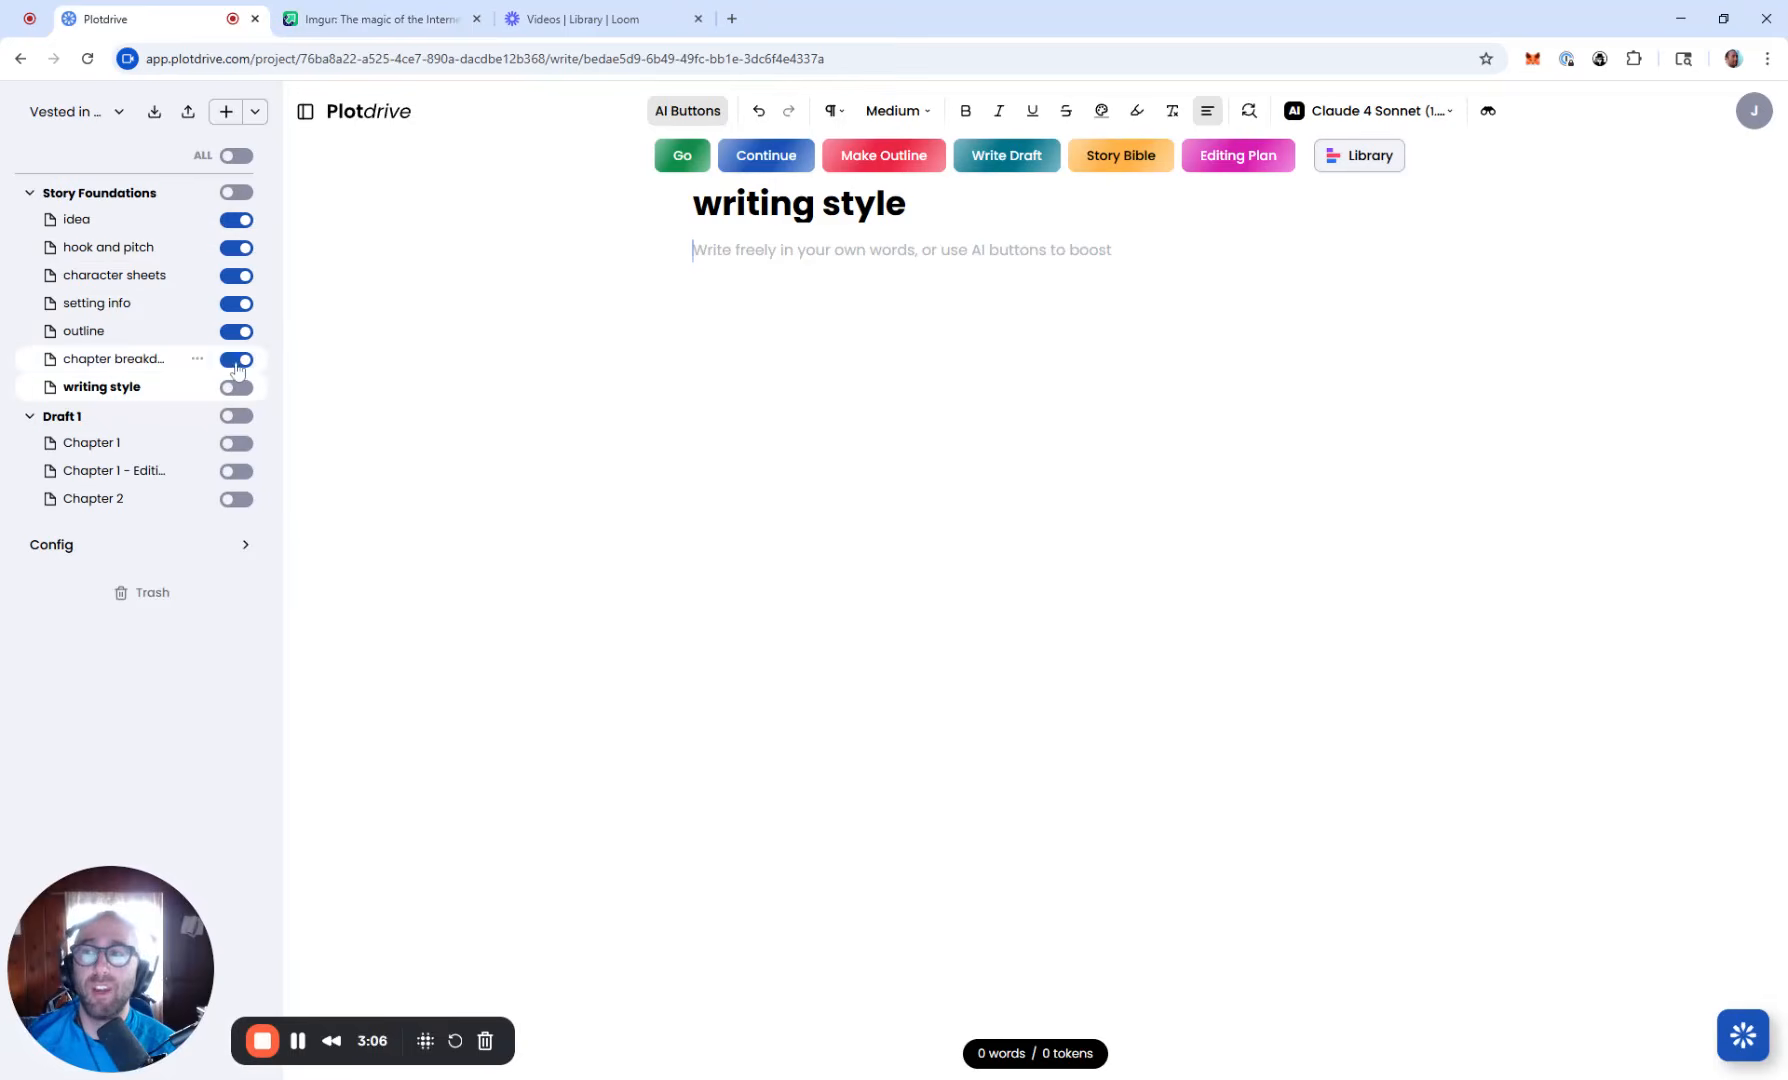
Step: Turn off the chapter breakdown document's AI context, view the document, re-enable its context and reopen the writing style document
left_click(236, 360)
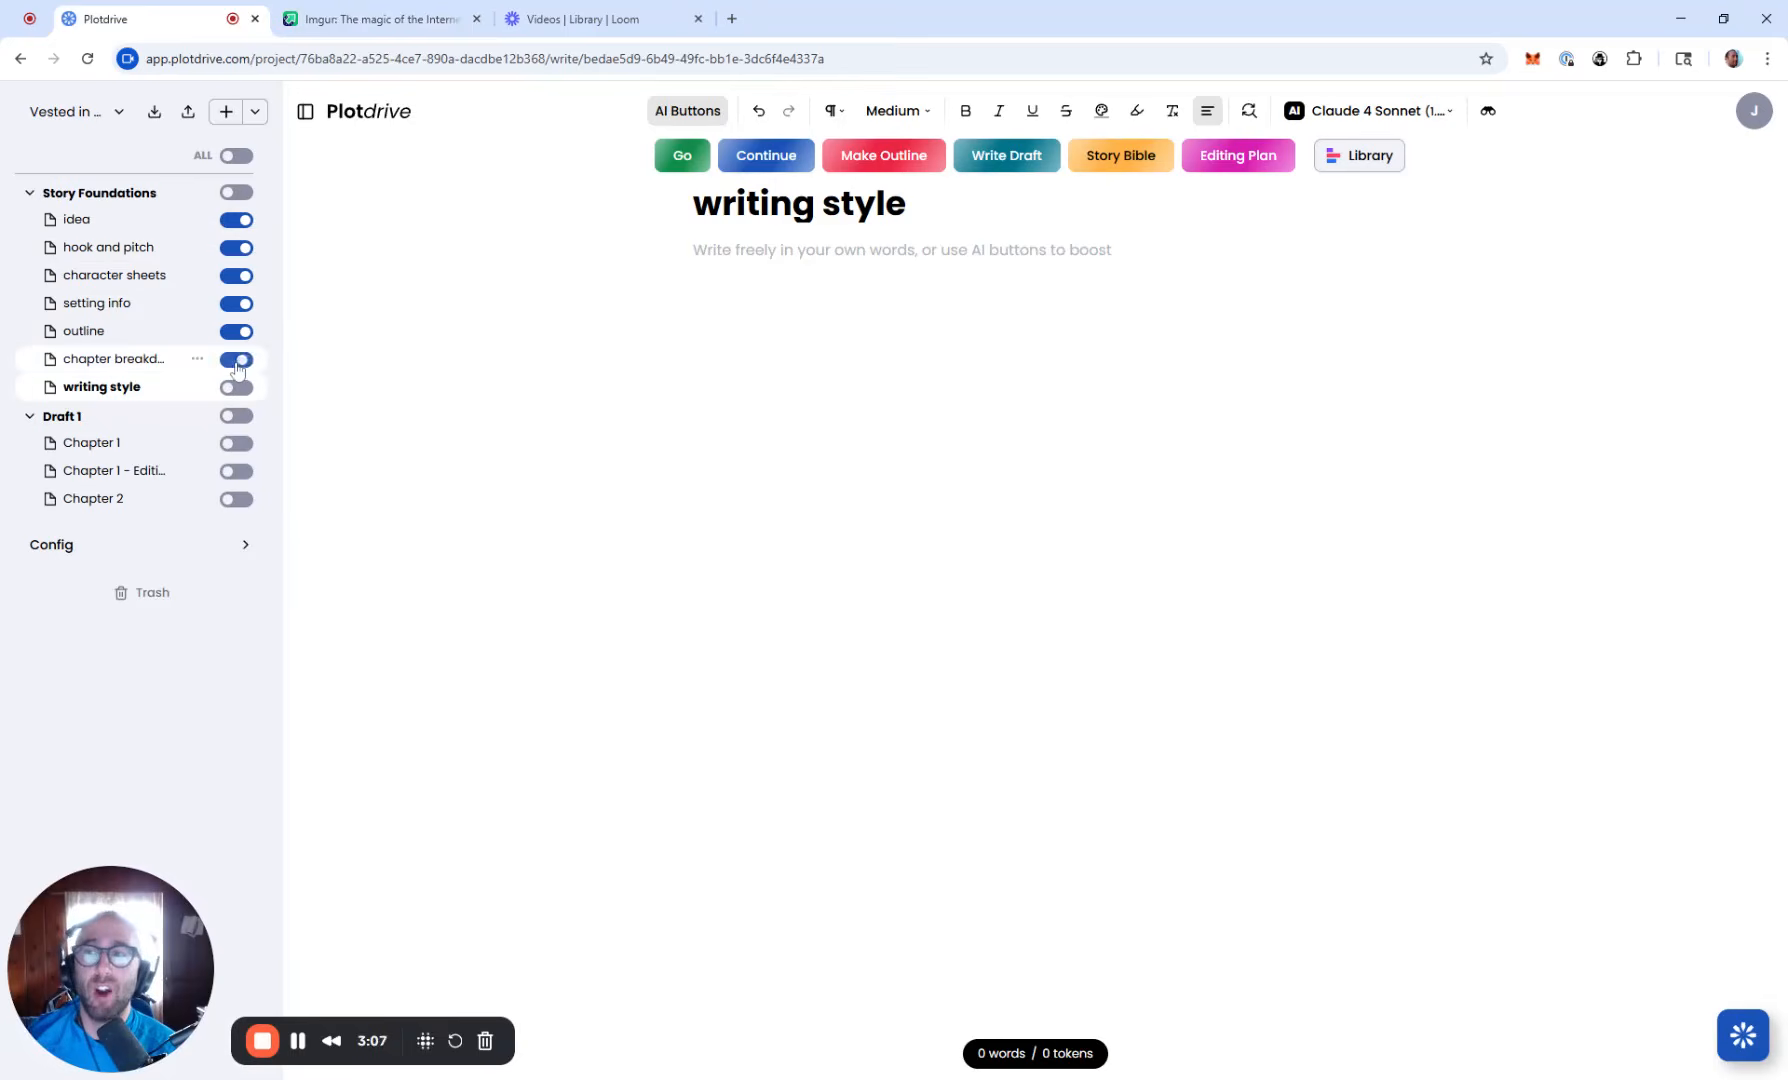
left_click(112, 362)
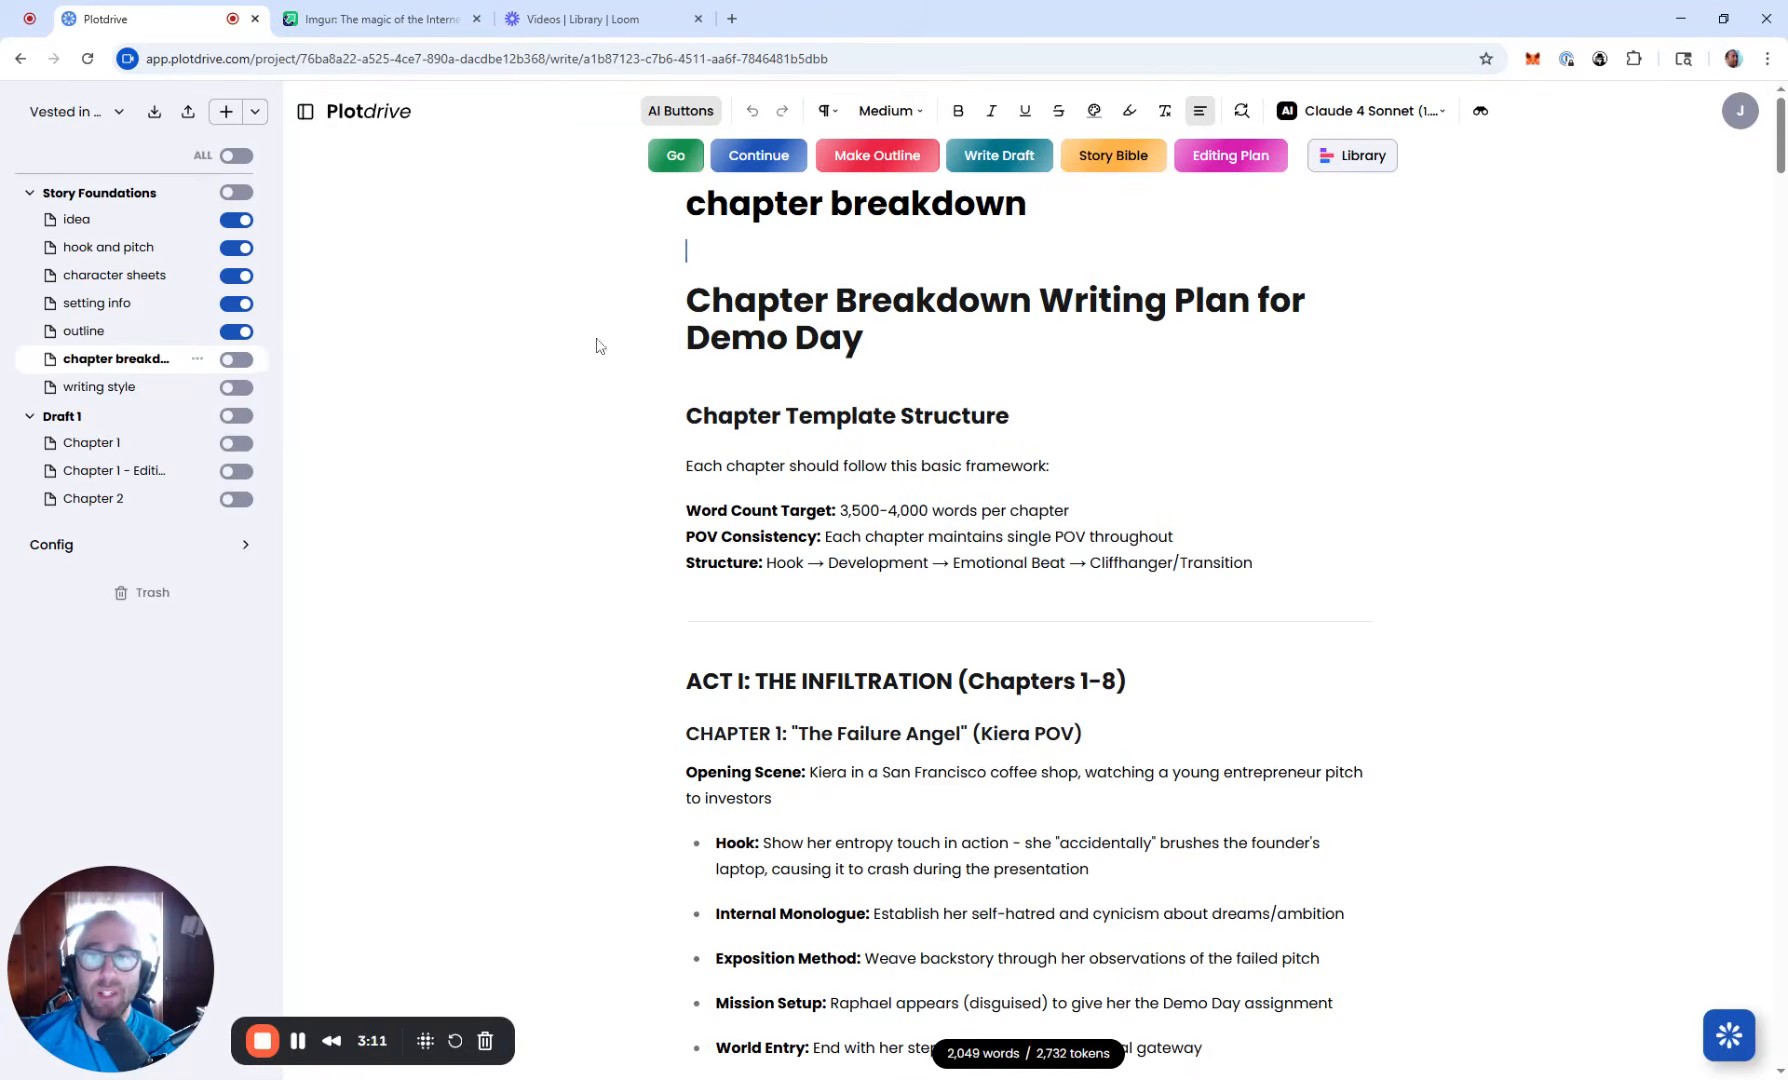
left_click(236, 360)
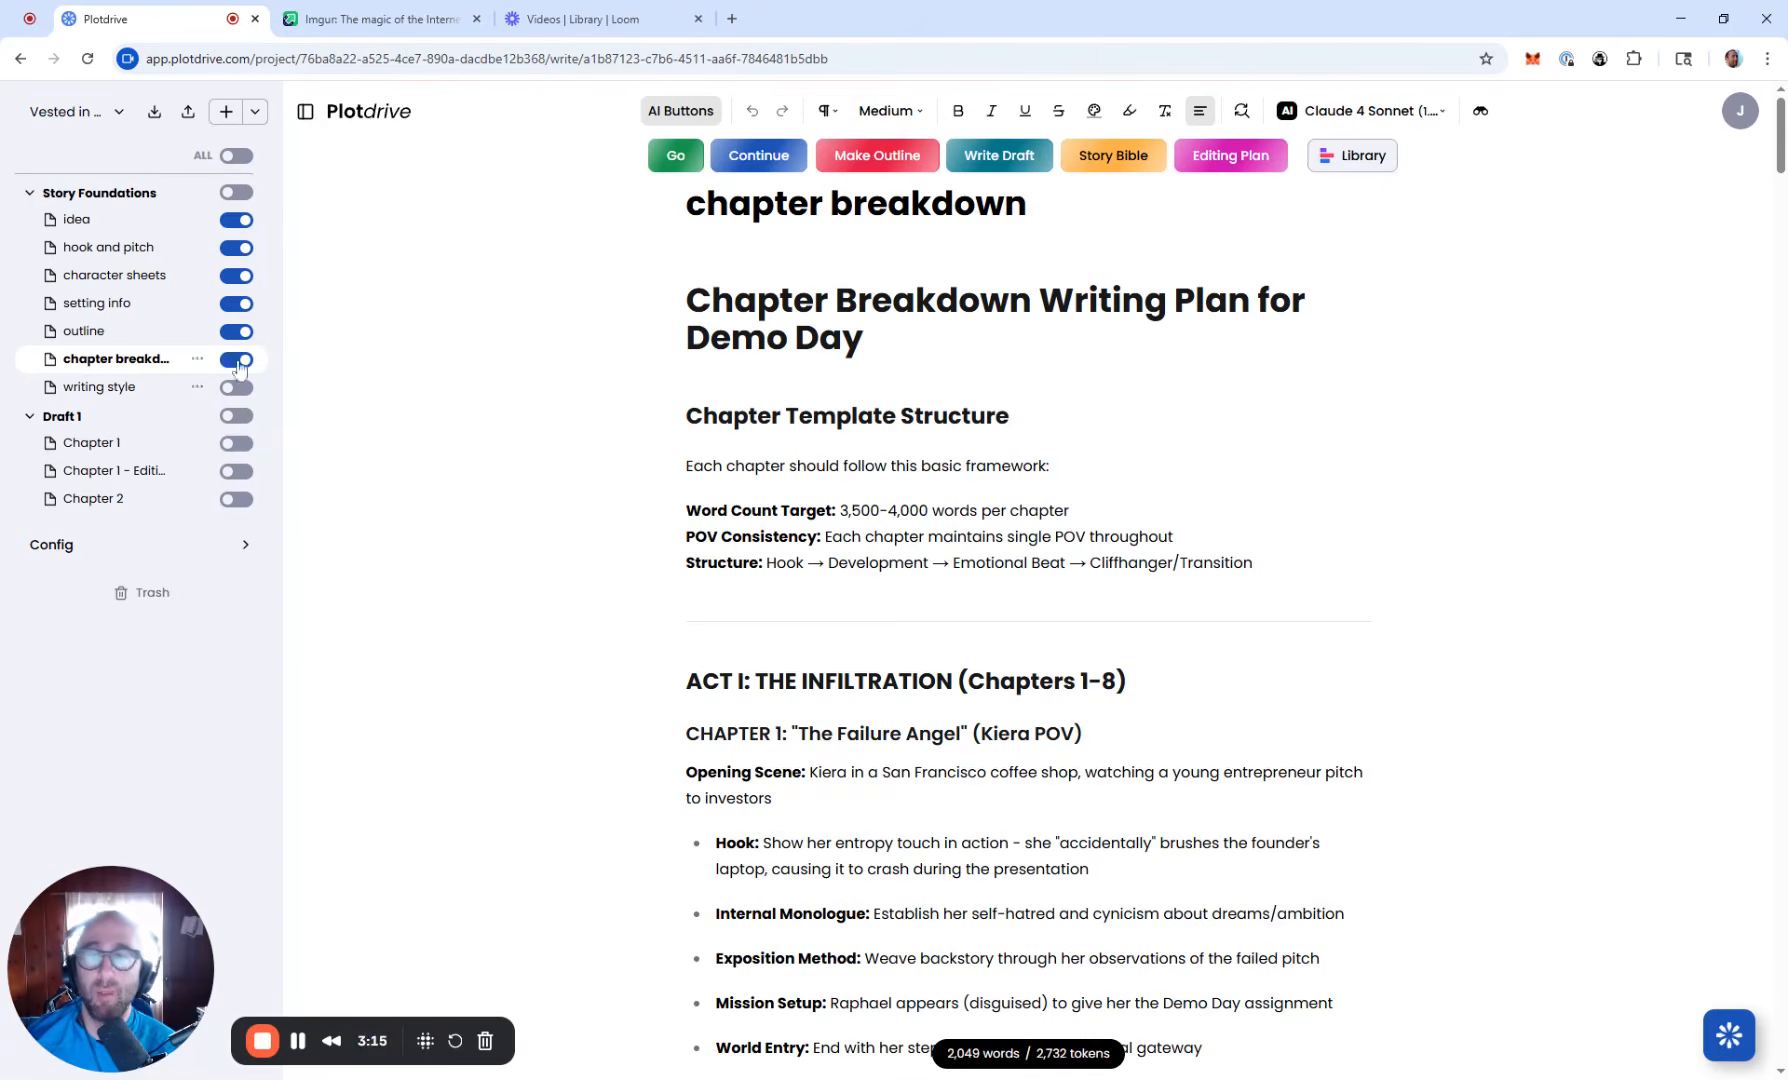
left_click(150, 388)
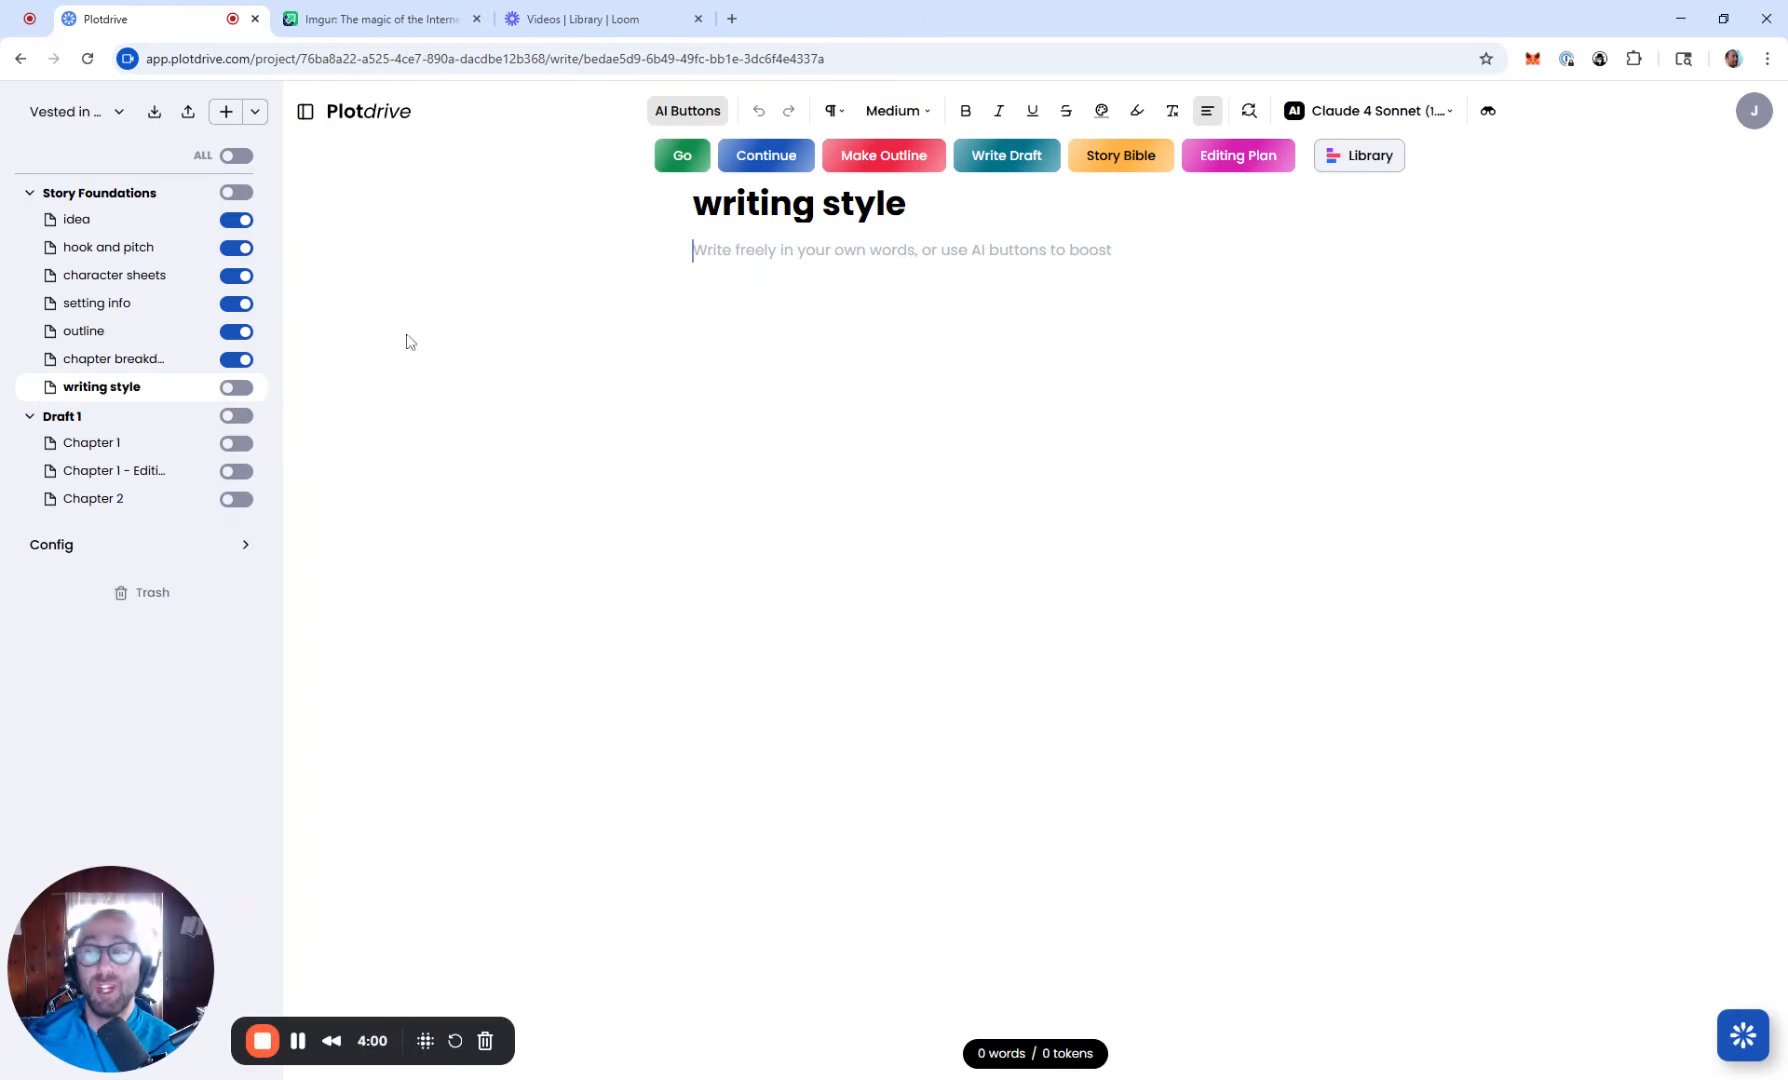
Step: Review the prompt, settings and context diagram on Imgur again, and open the idea document in Plotdrive to read it
left_click(380, 18)
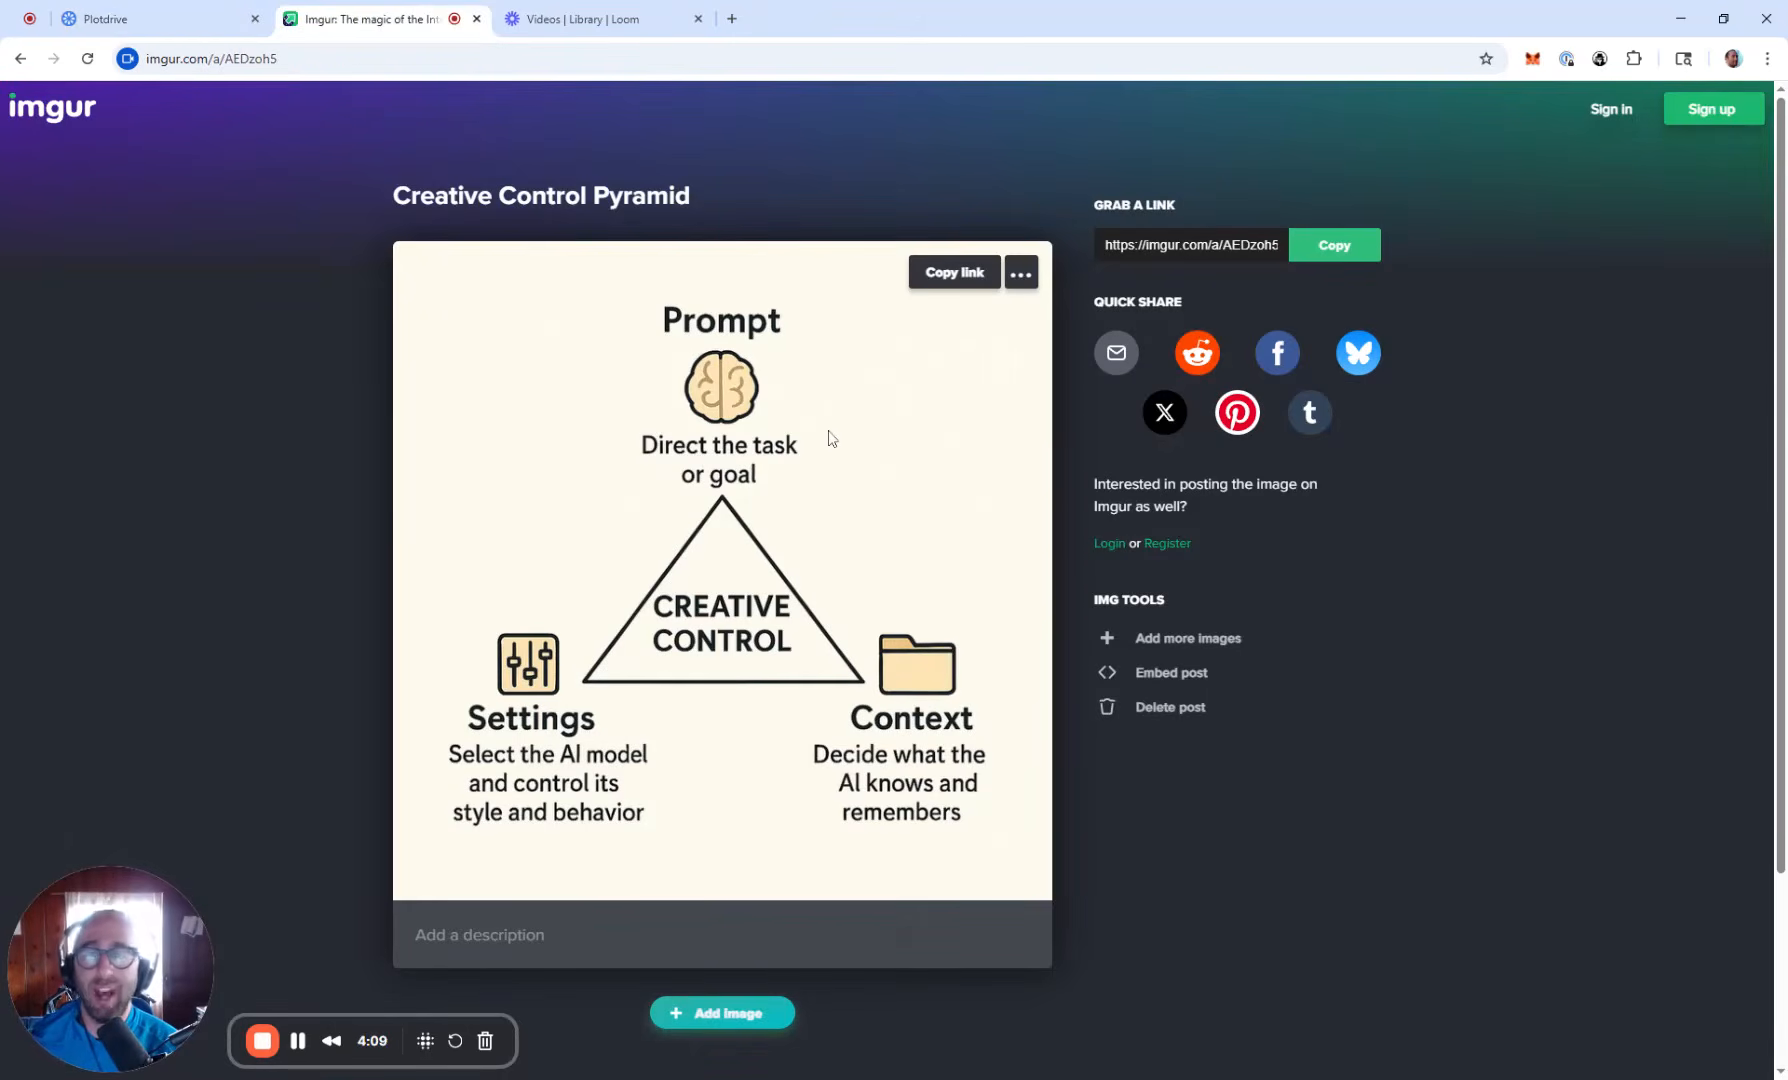
left_click(218, 31)
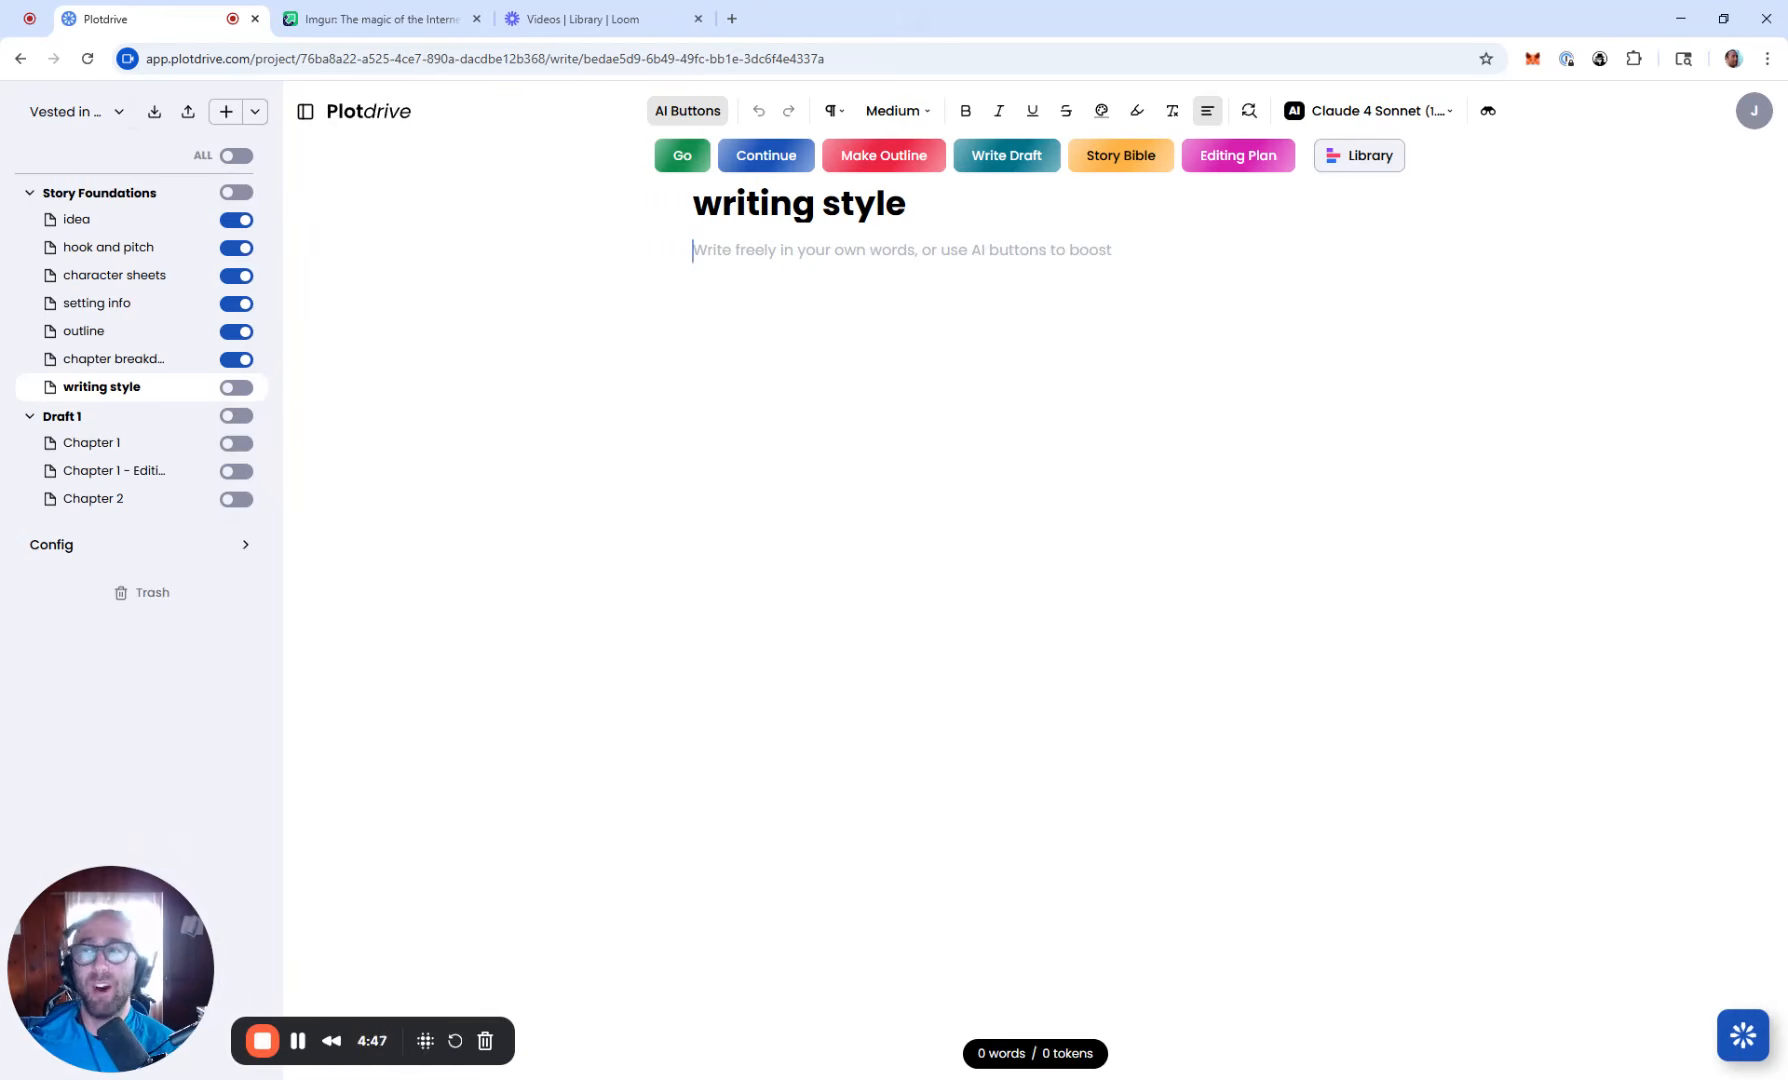
left_click(120, 220)
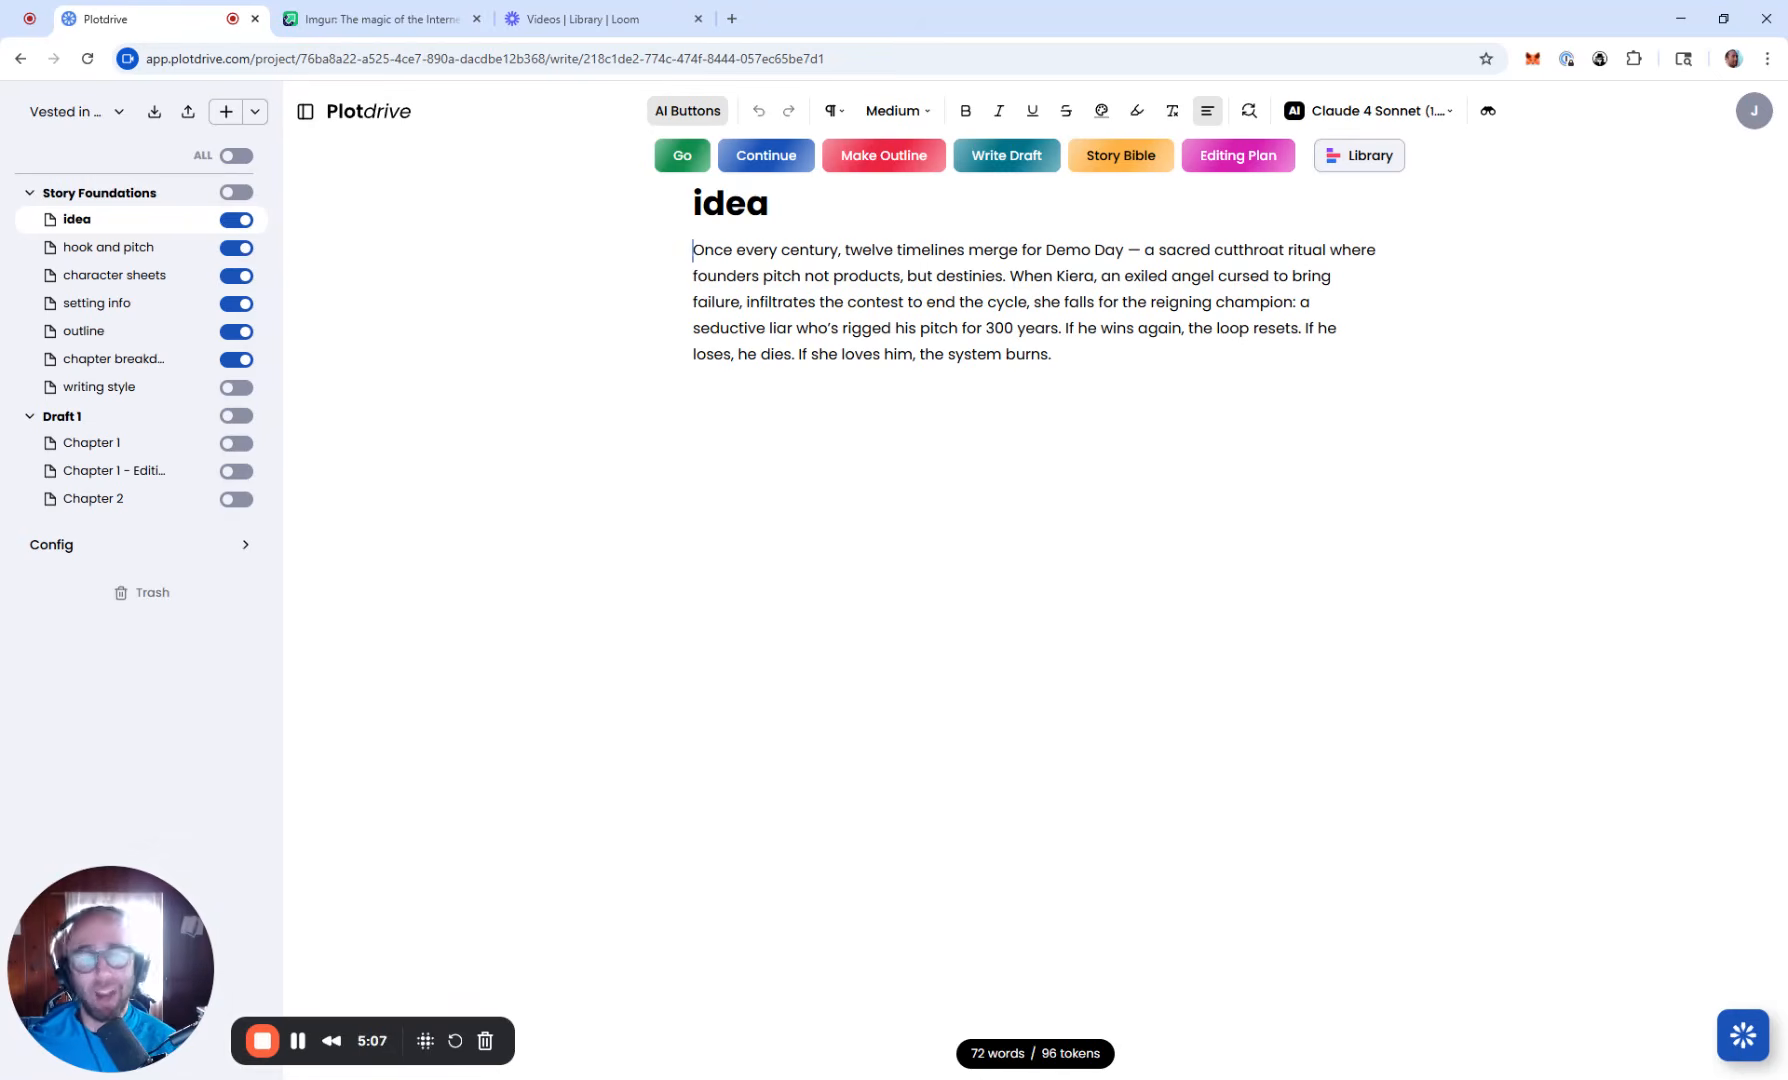
Step: Write the prompt "create me a writing style" in the writing style document and run the AI generation on it
left_click(110, 387)
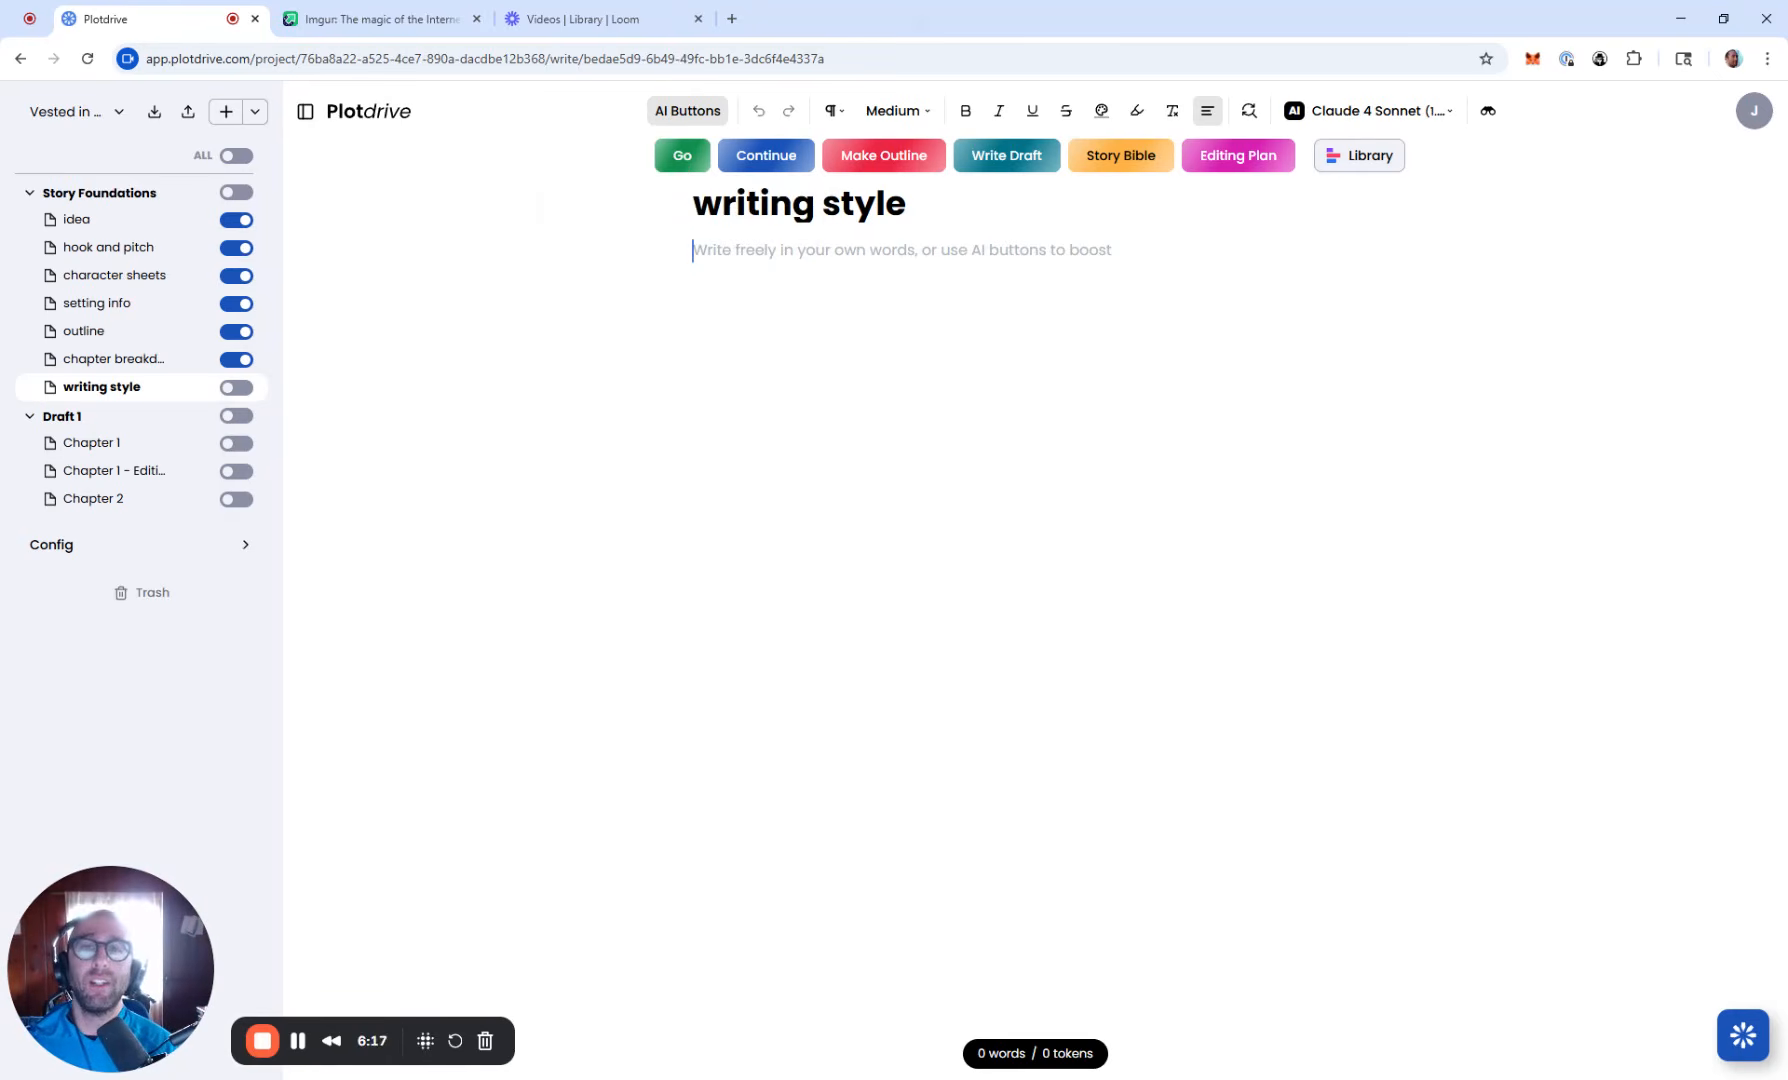
type("create my")
key("BackSpace")
type("e ")
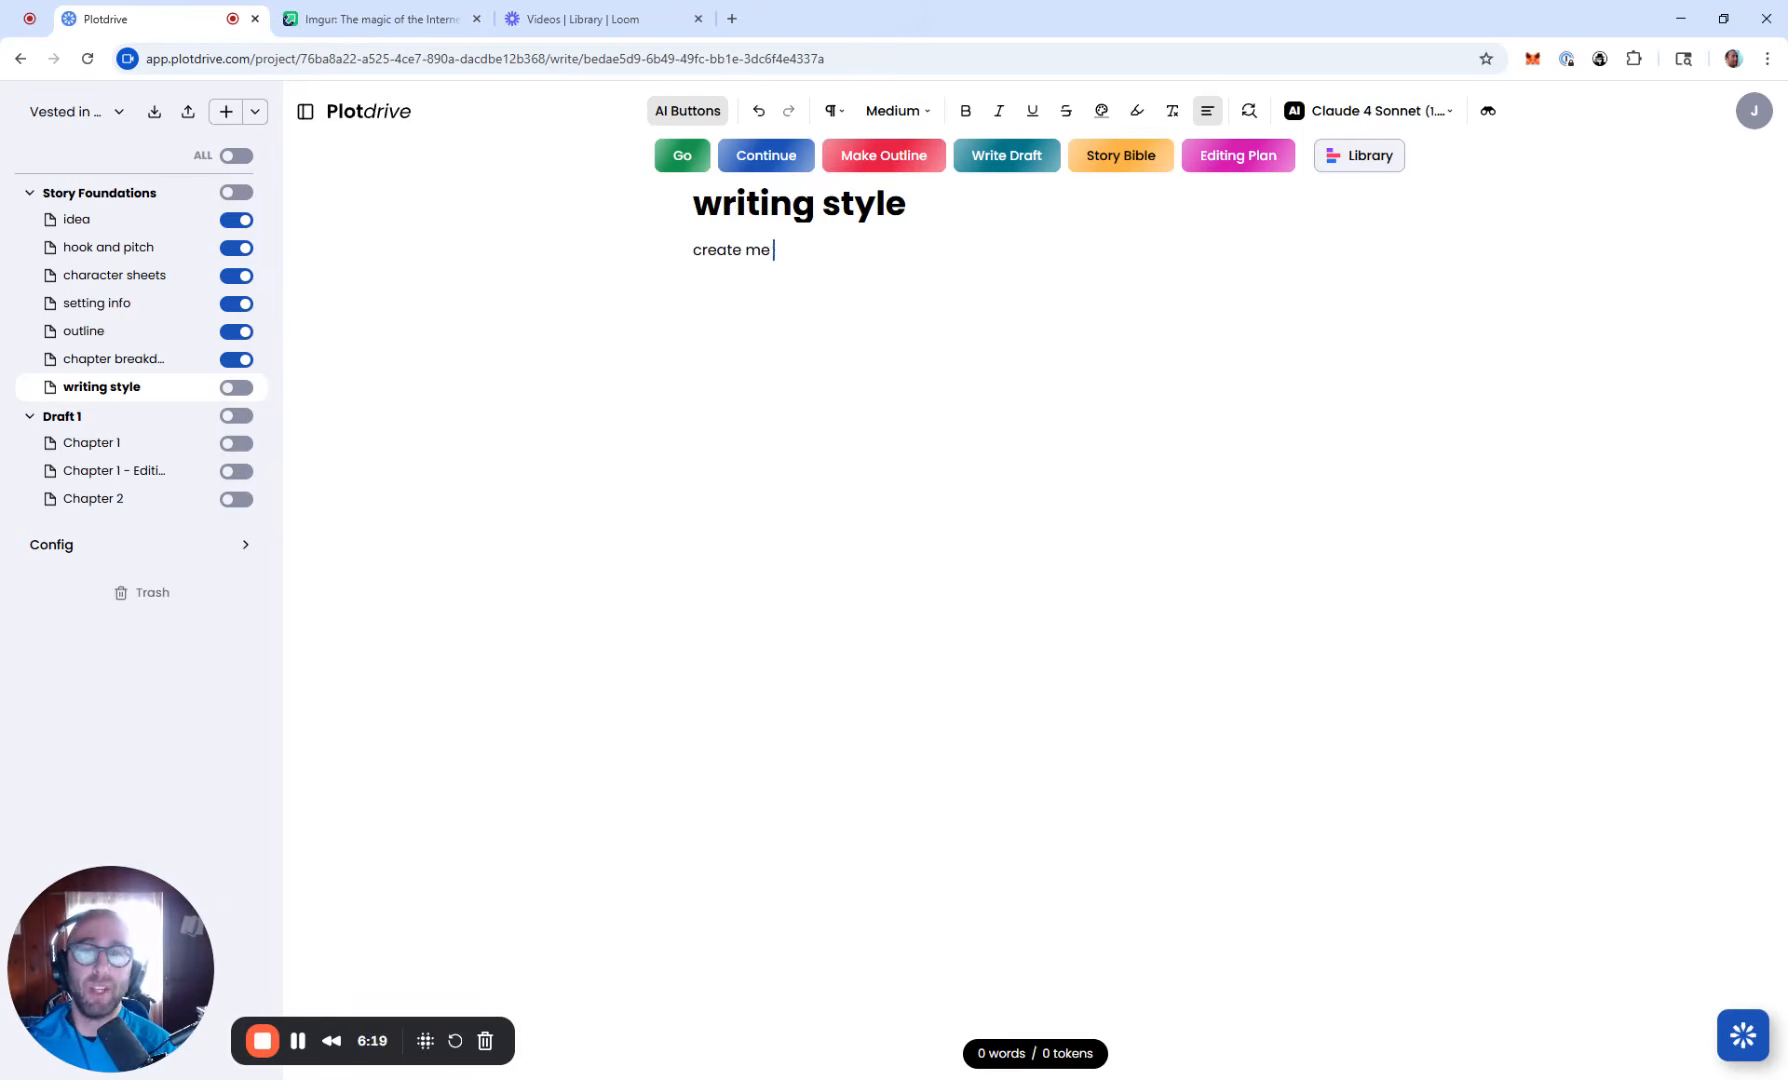
type("a writing style")
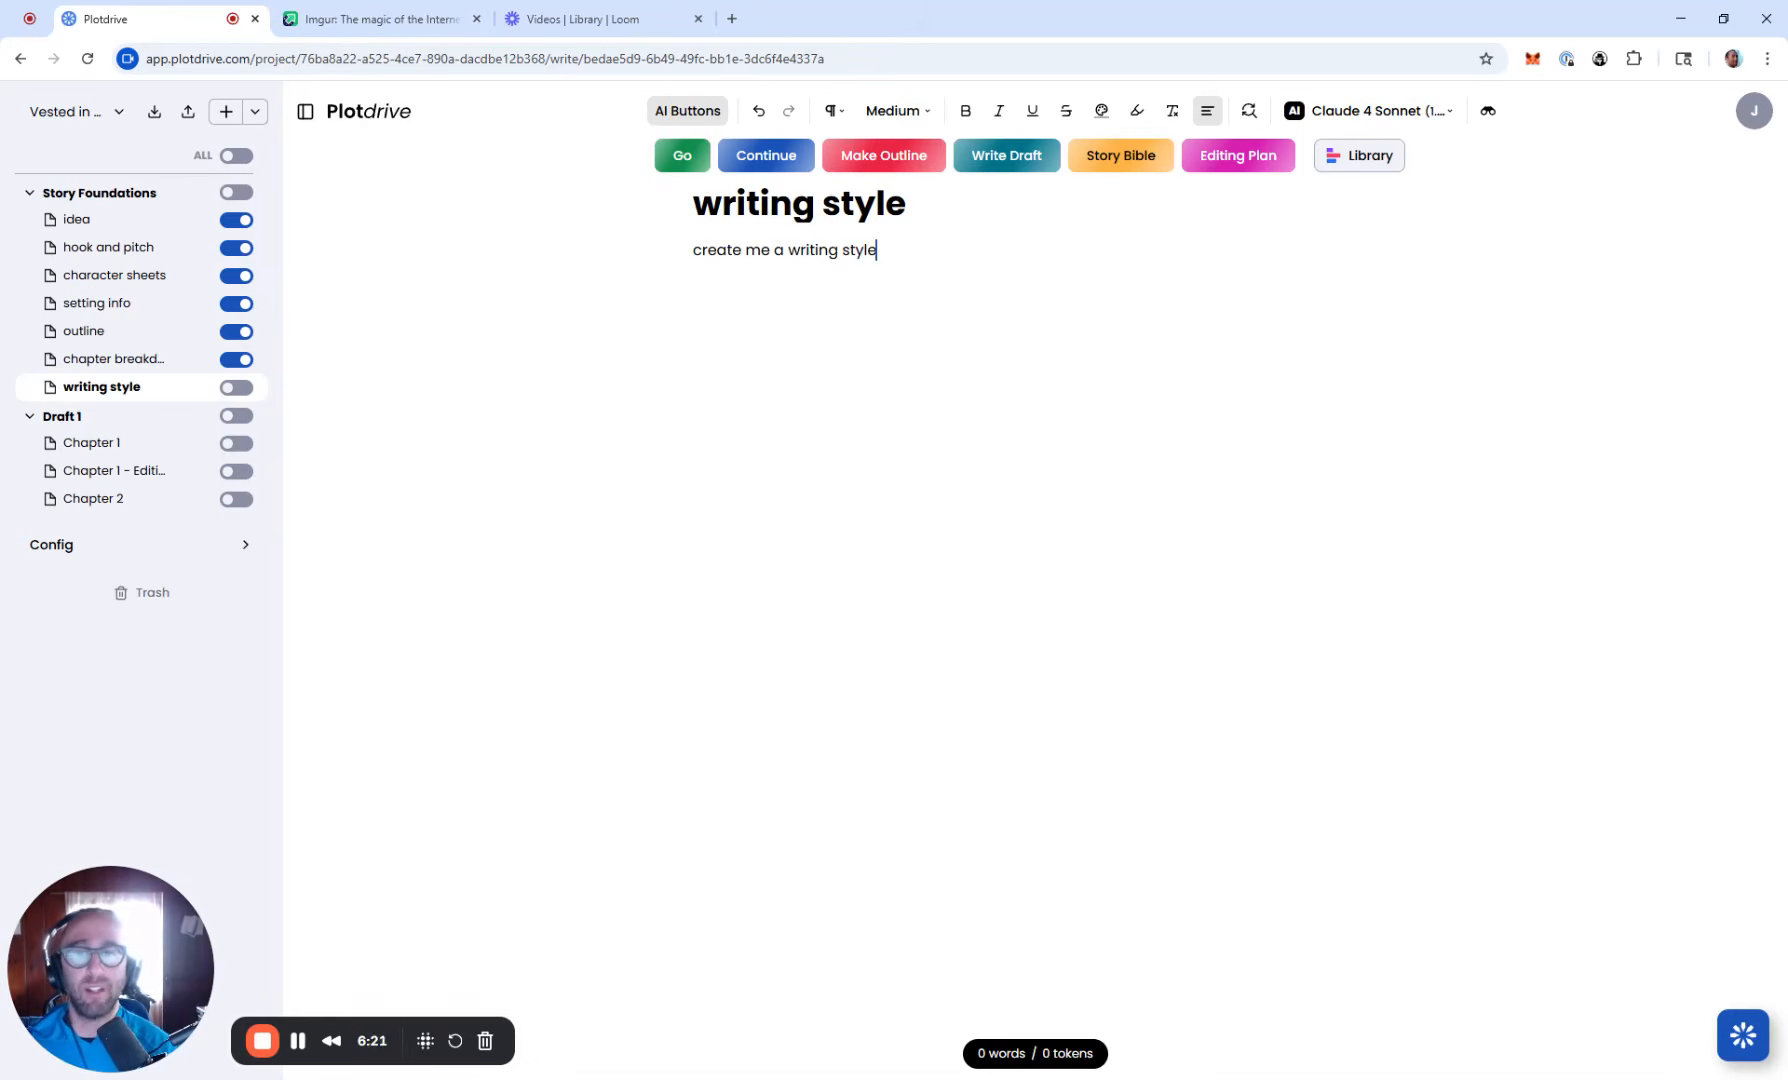
left_click(662, 160)
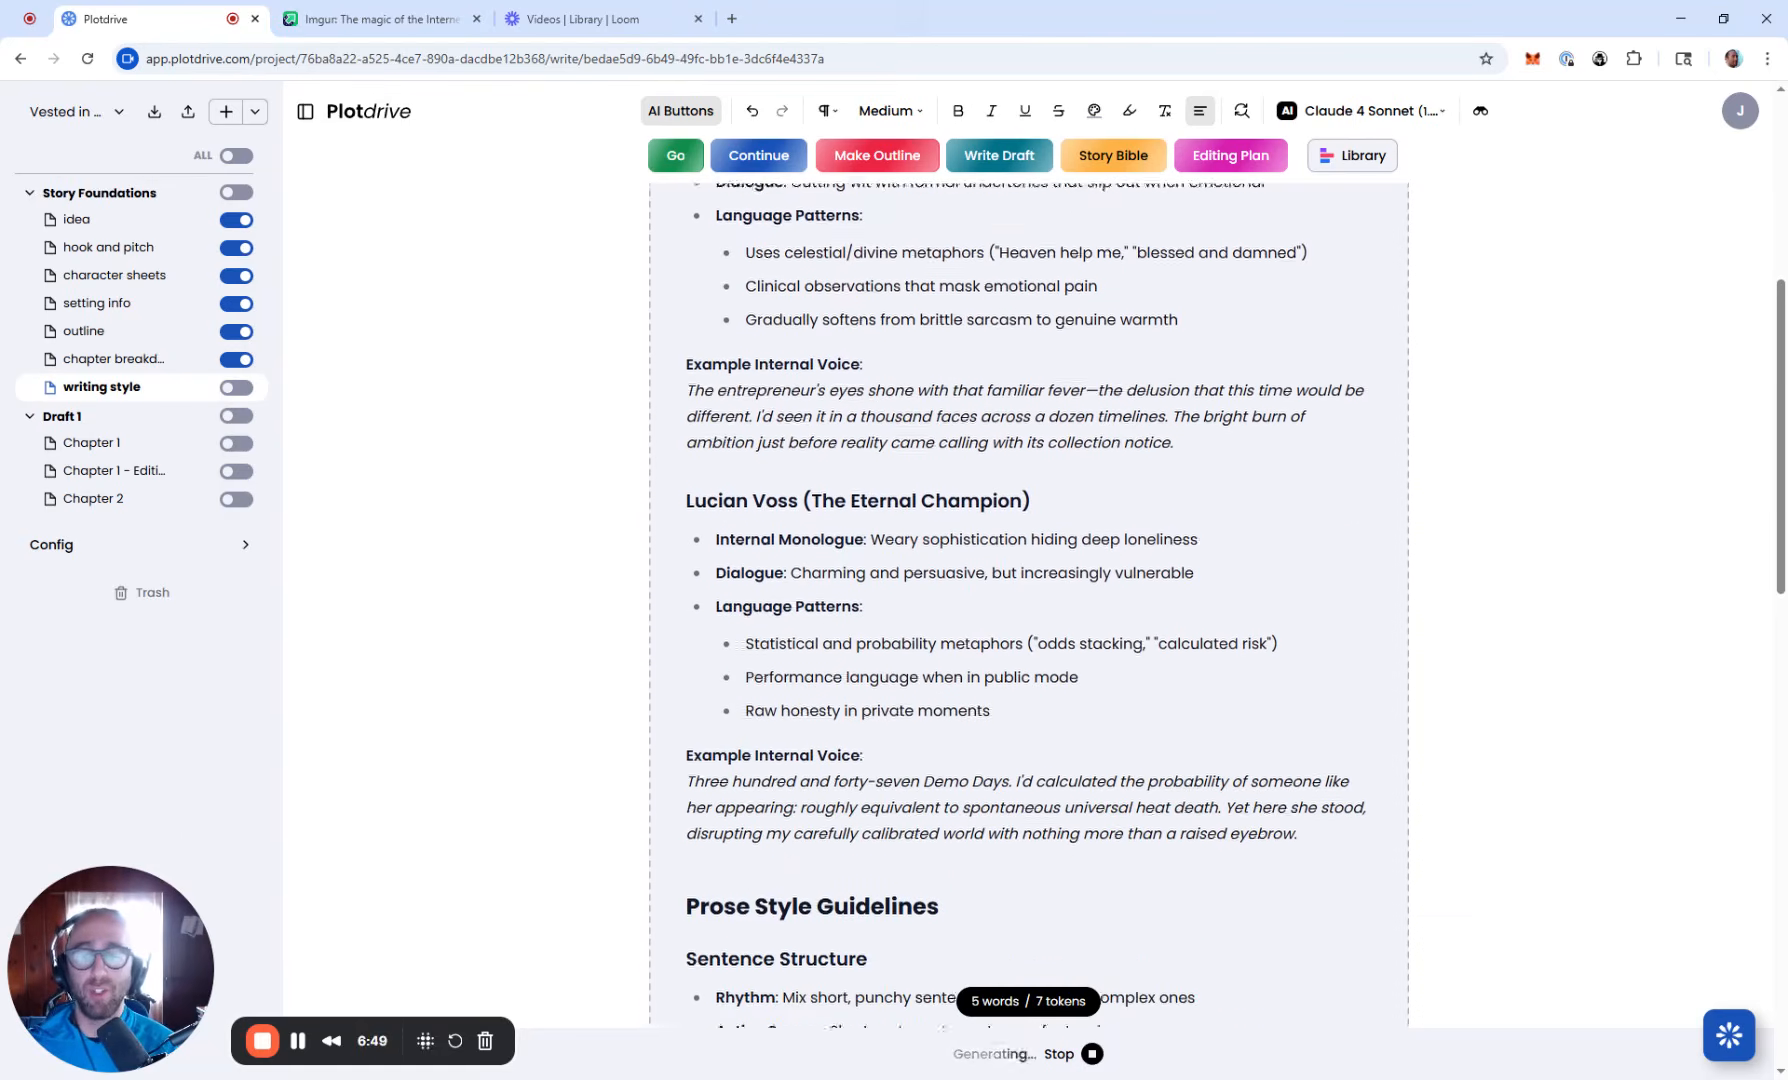
Step: Skim the generated writing style guide through to its sample passages, and return to its beginning
scroll(1100, 540, "down", 8)
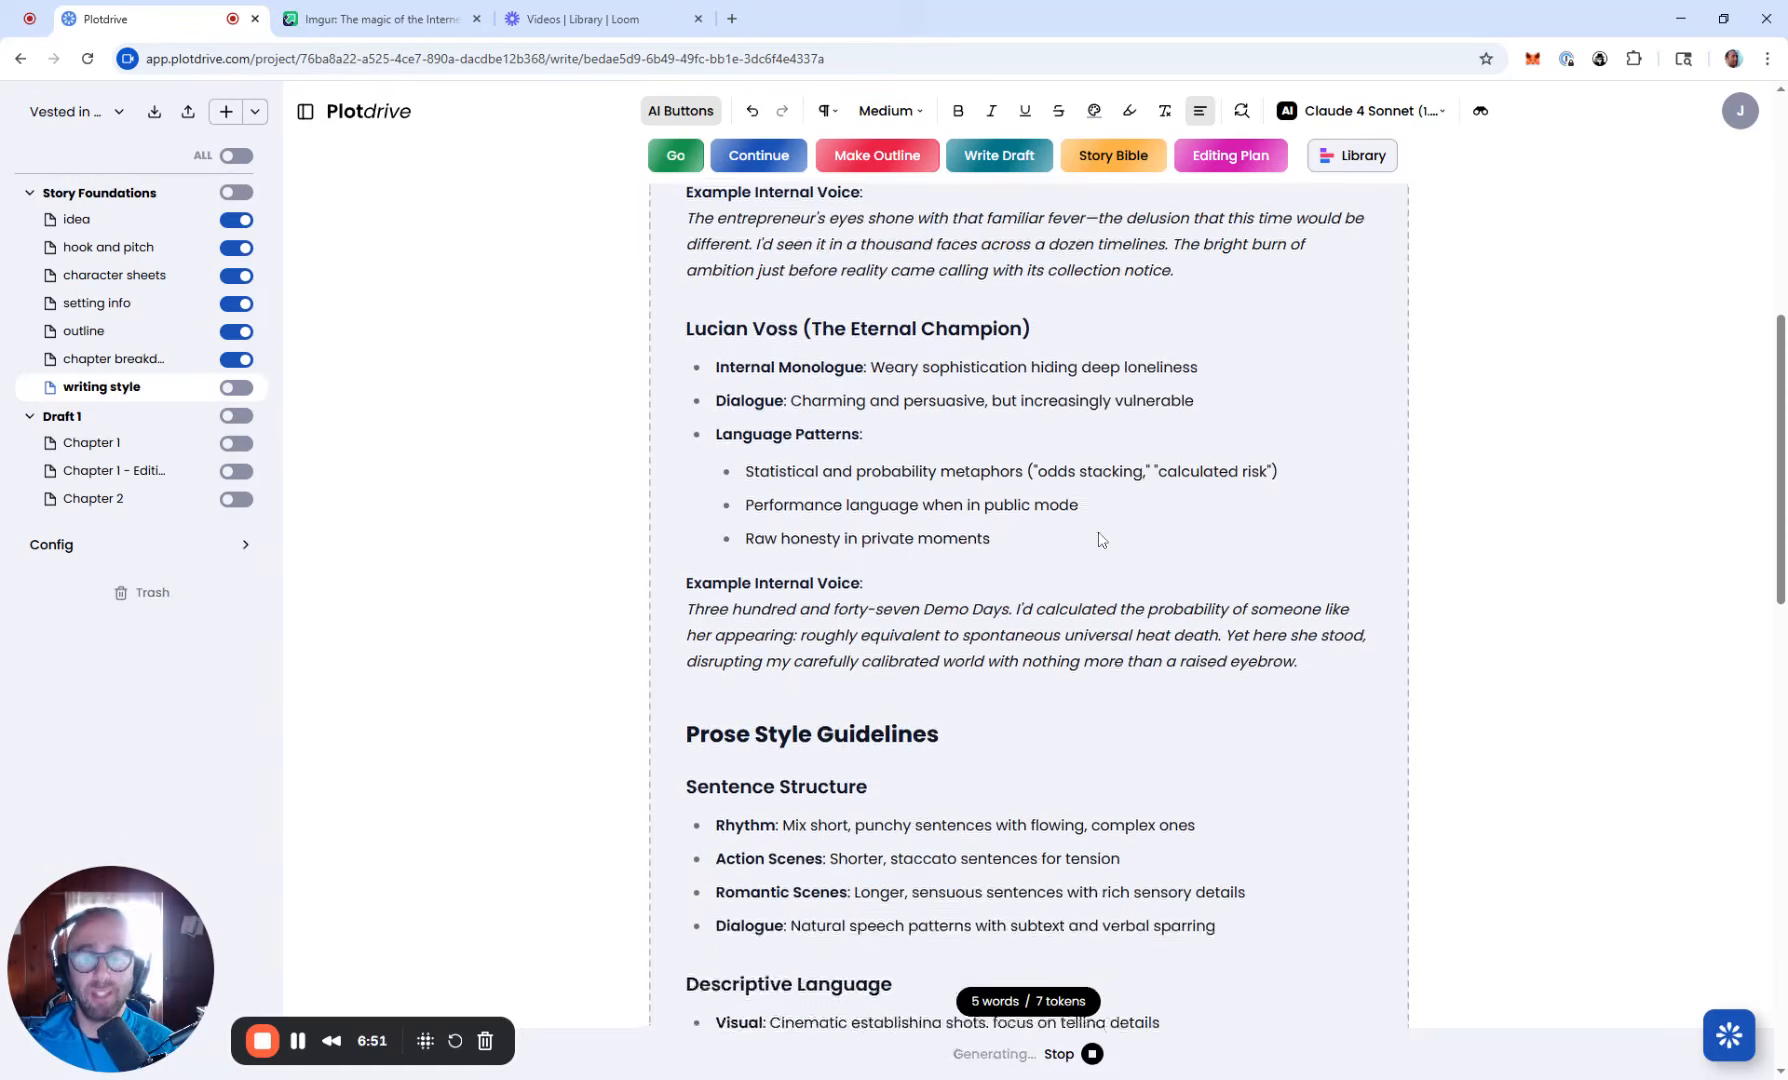
scroll(1100, 540, "down", 5)
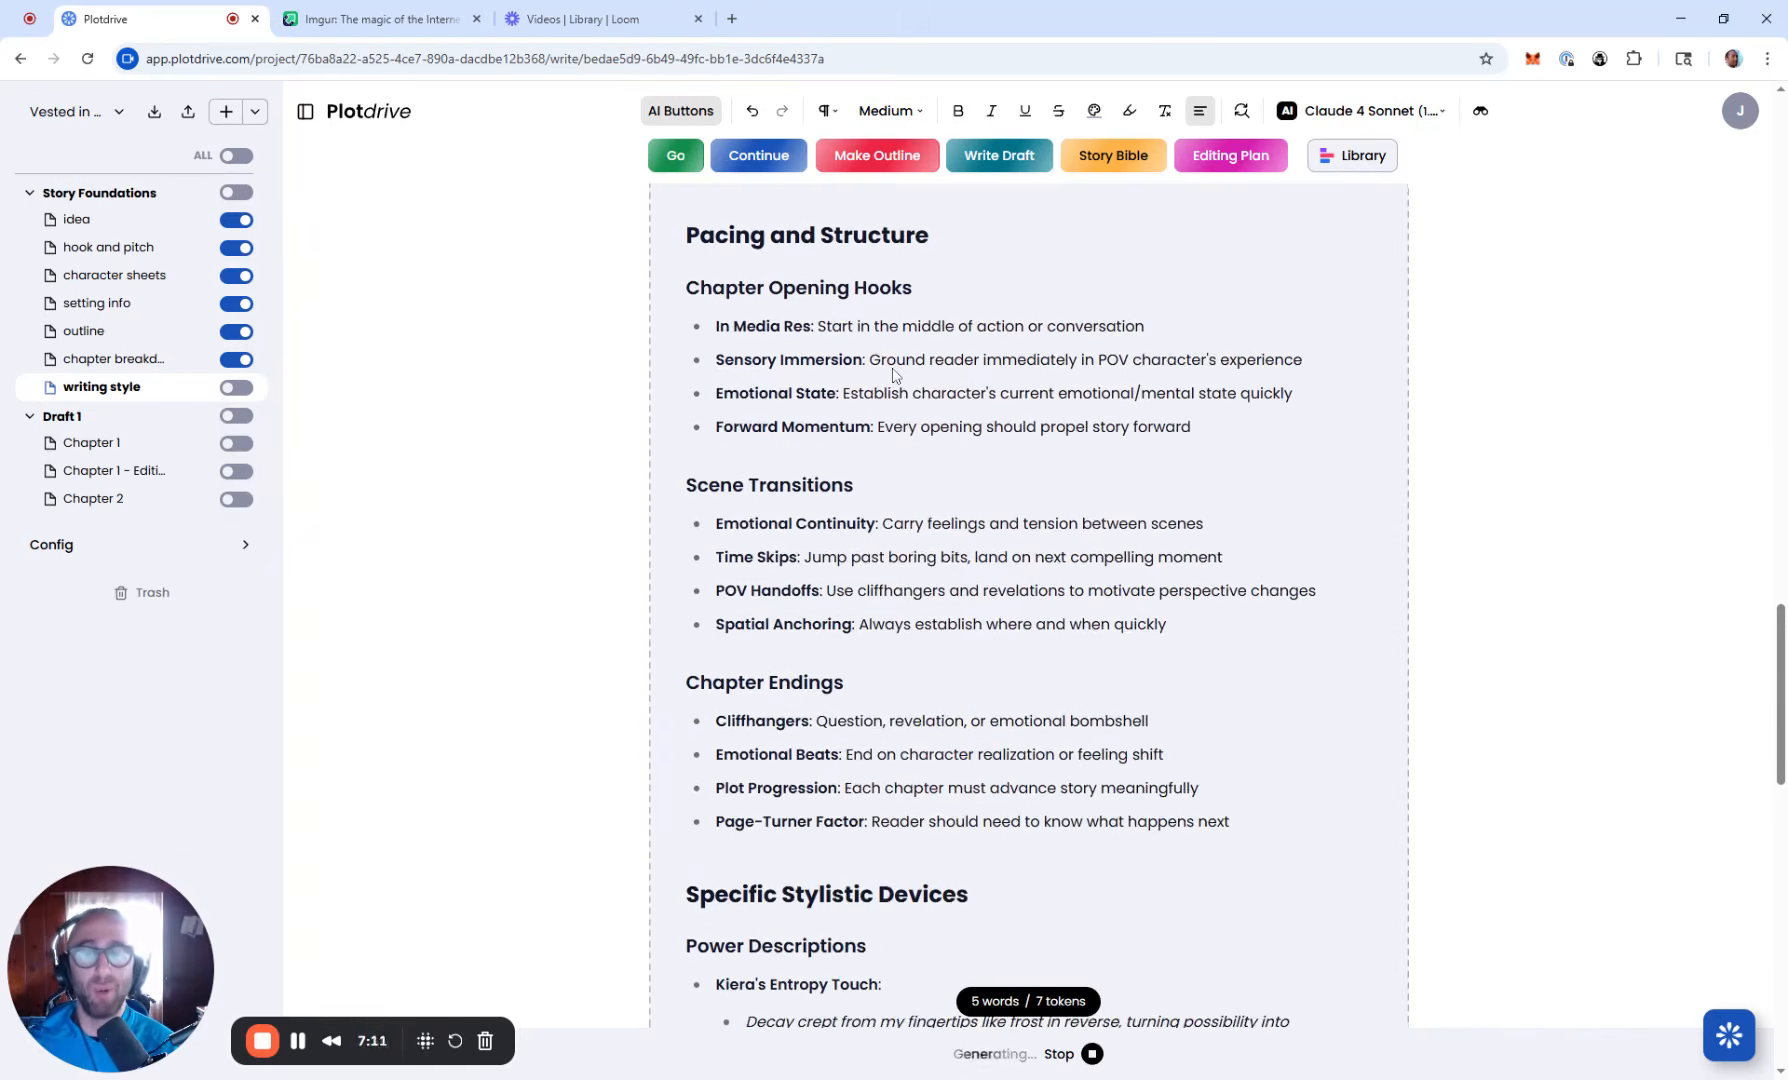
scroll(893, 375, "down", 4)
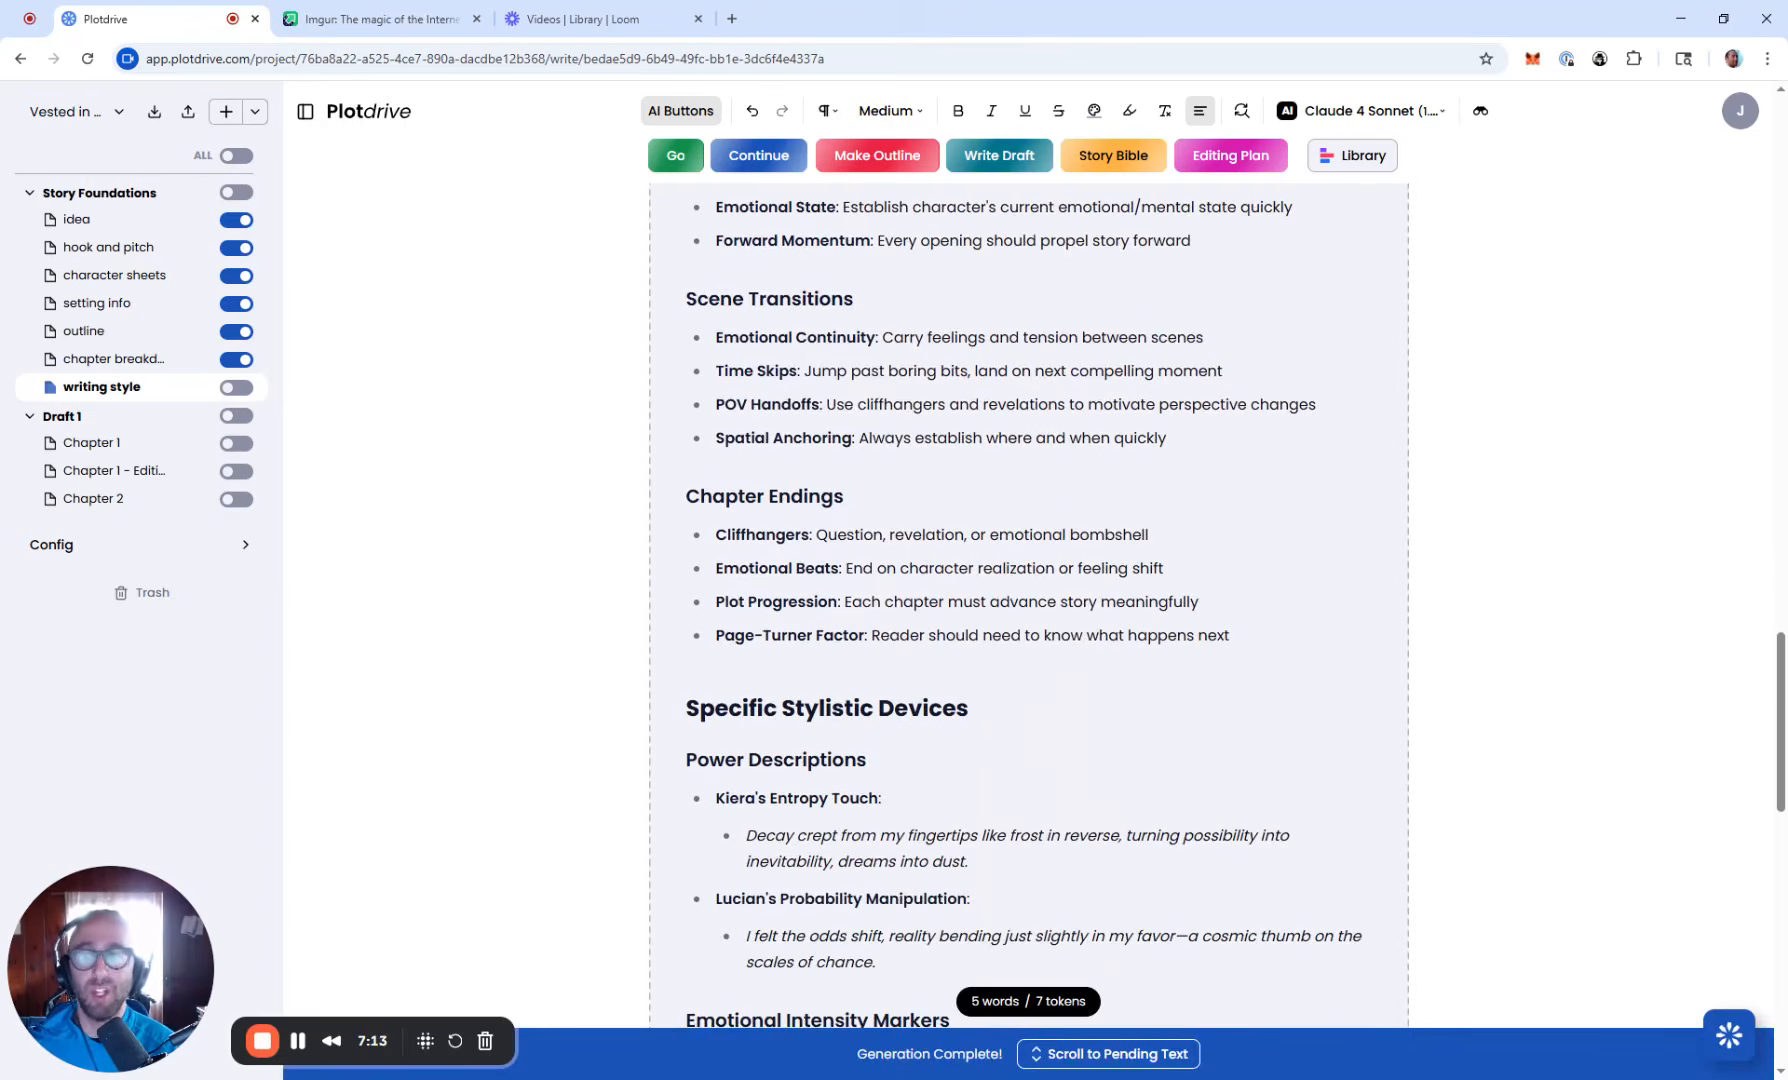
scroll(1030, 600, "down", 3)
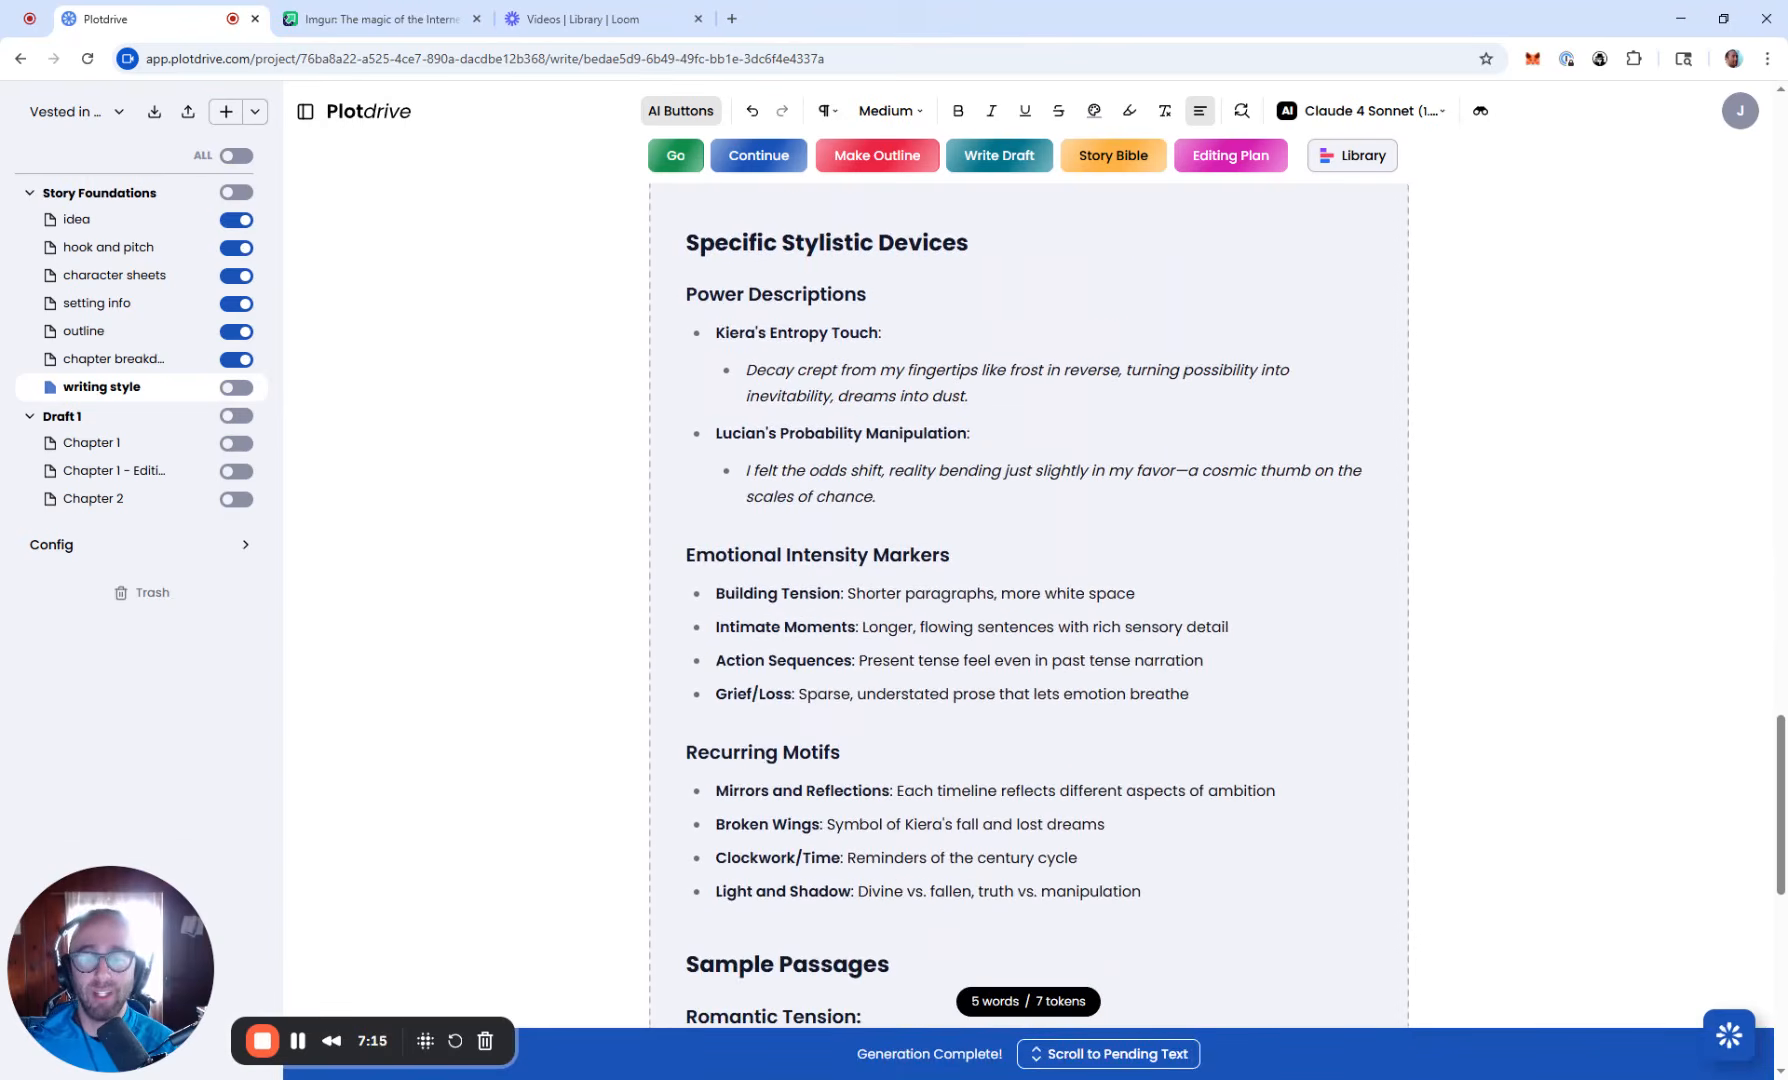
scroll(1028, 600, "down", 4)
scroll(1030, 600, "down", 5)
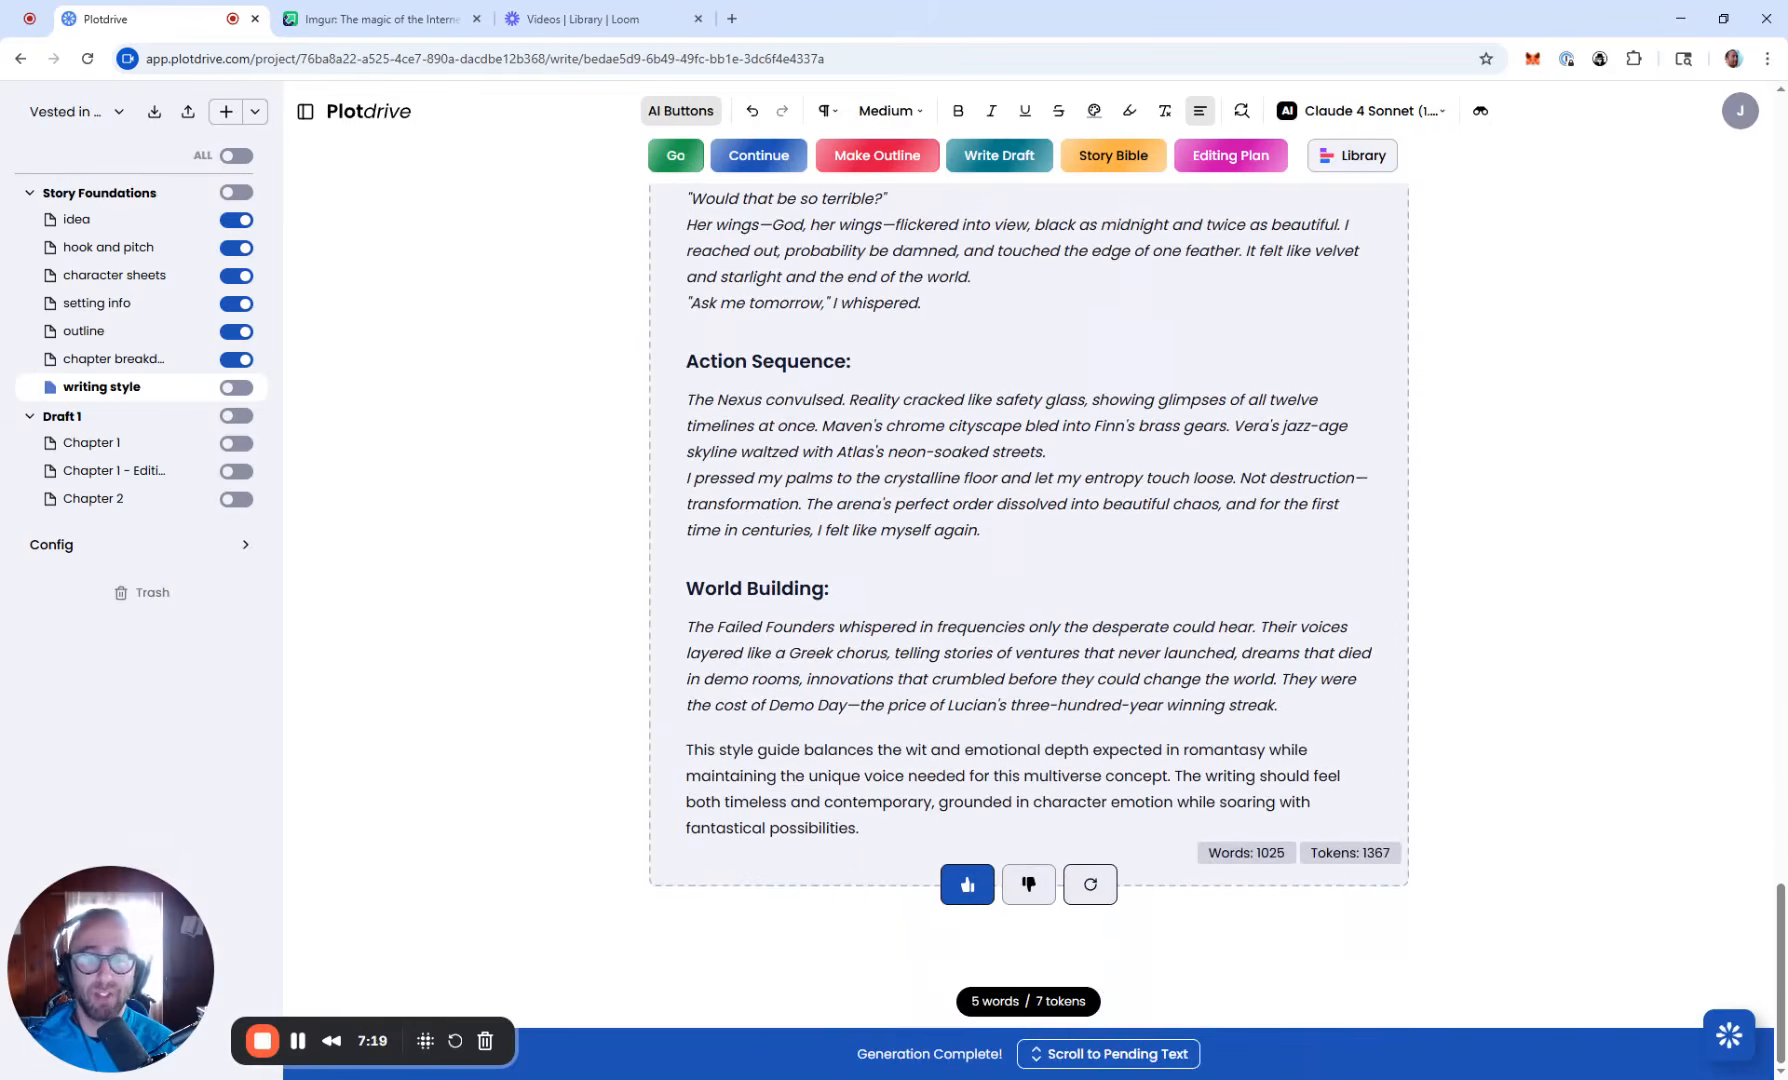
scroll(1030, 600, "up", 20)
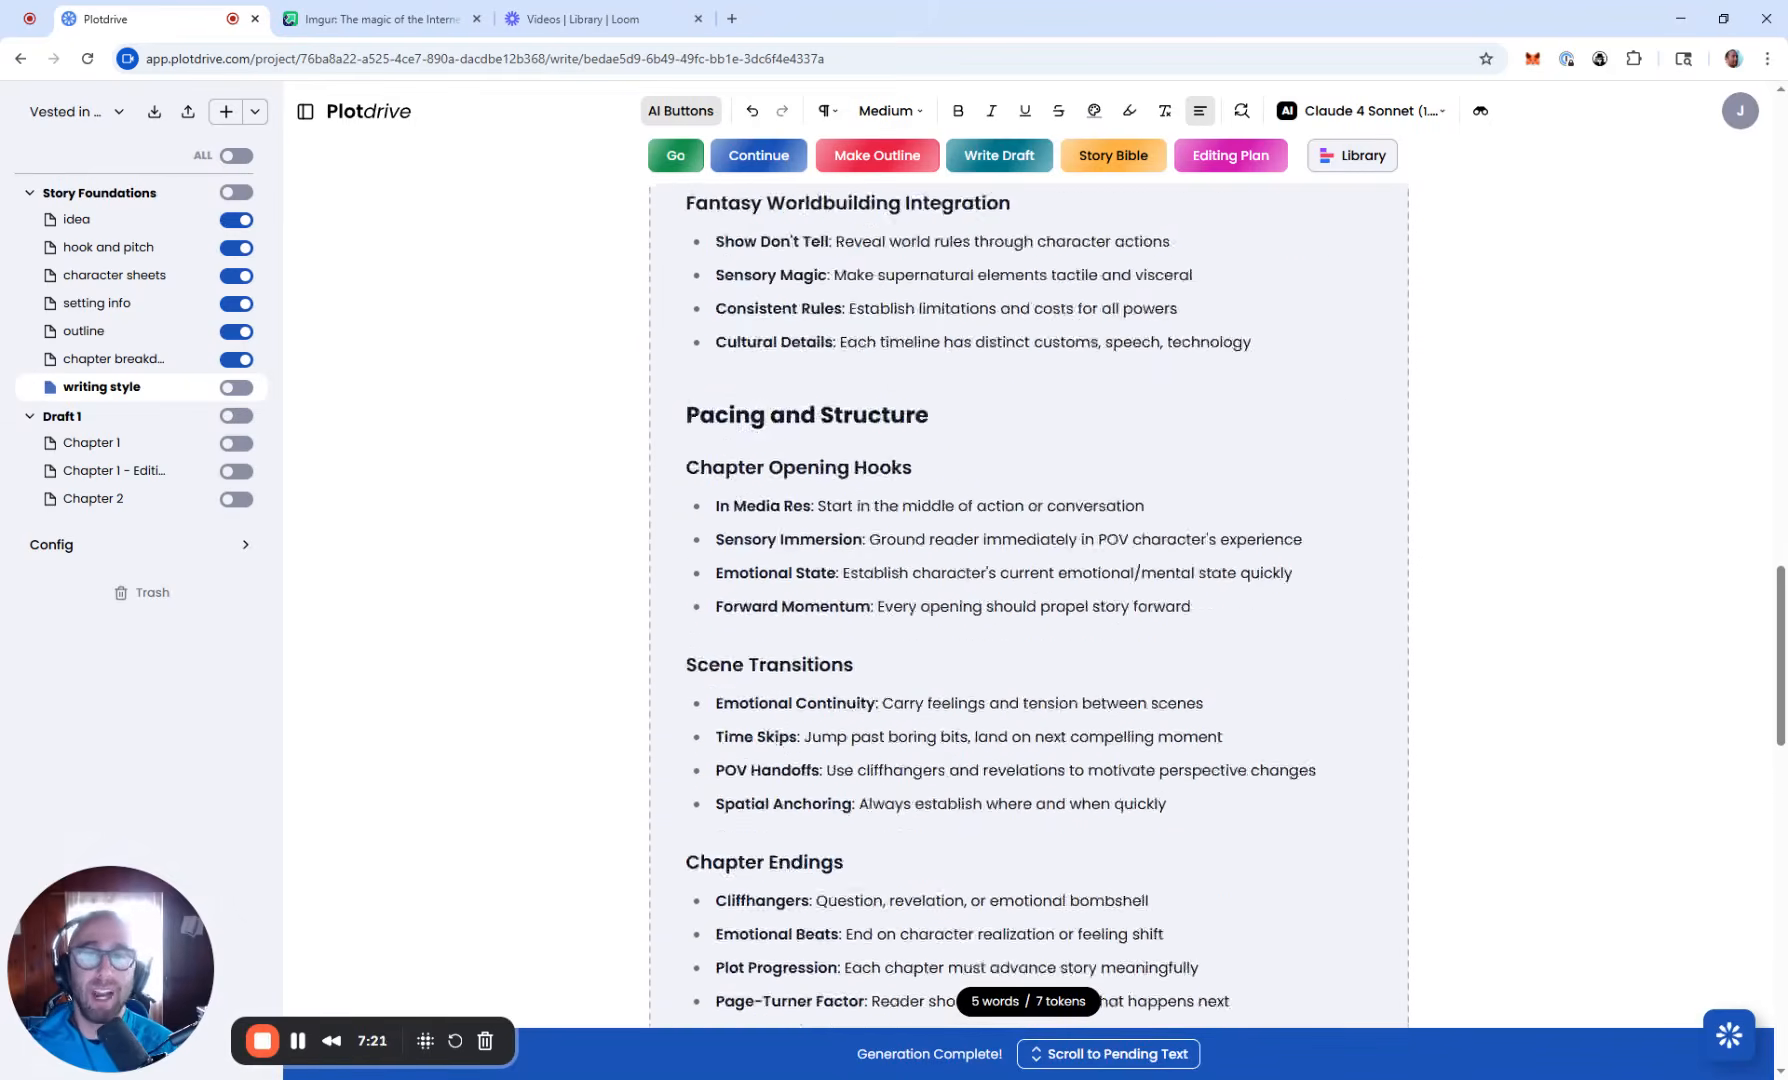
scroll(925, 540, "up", 15)
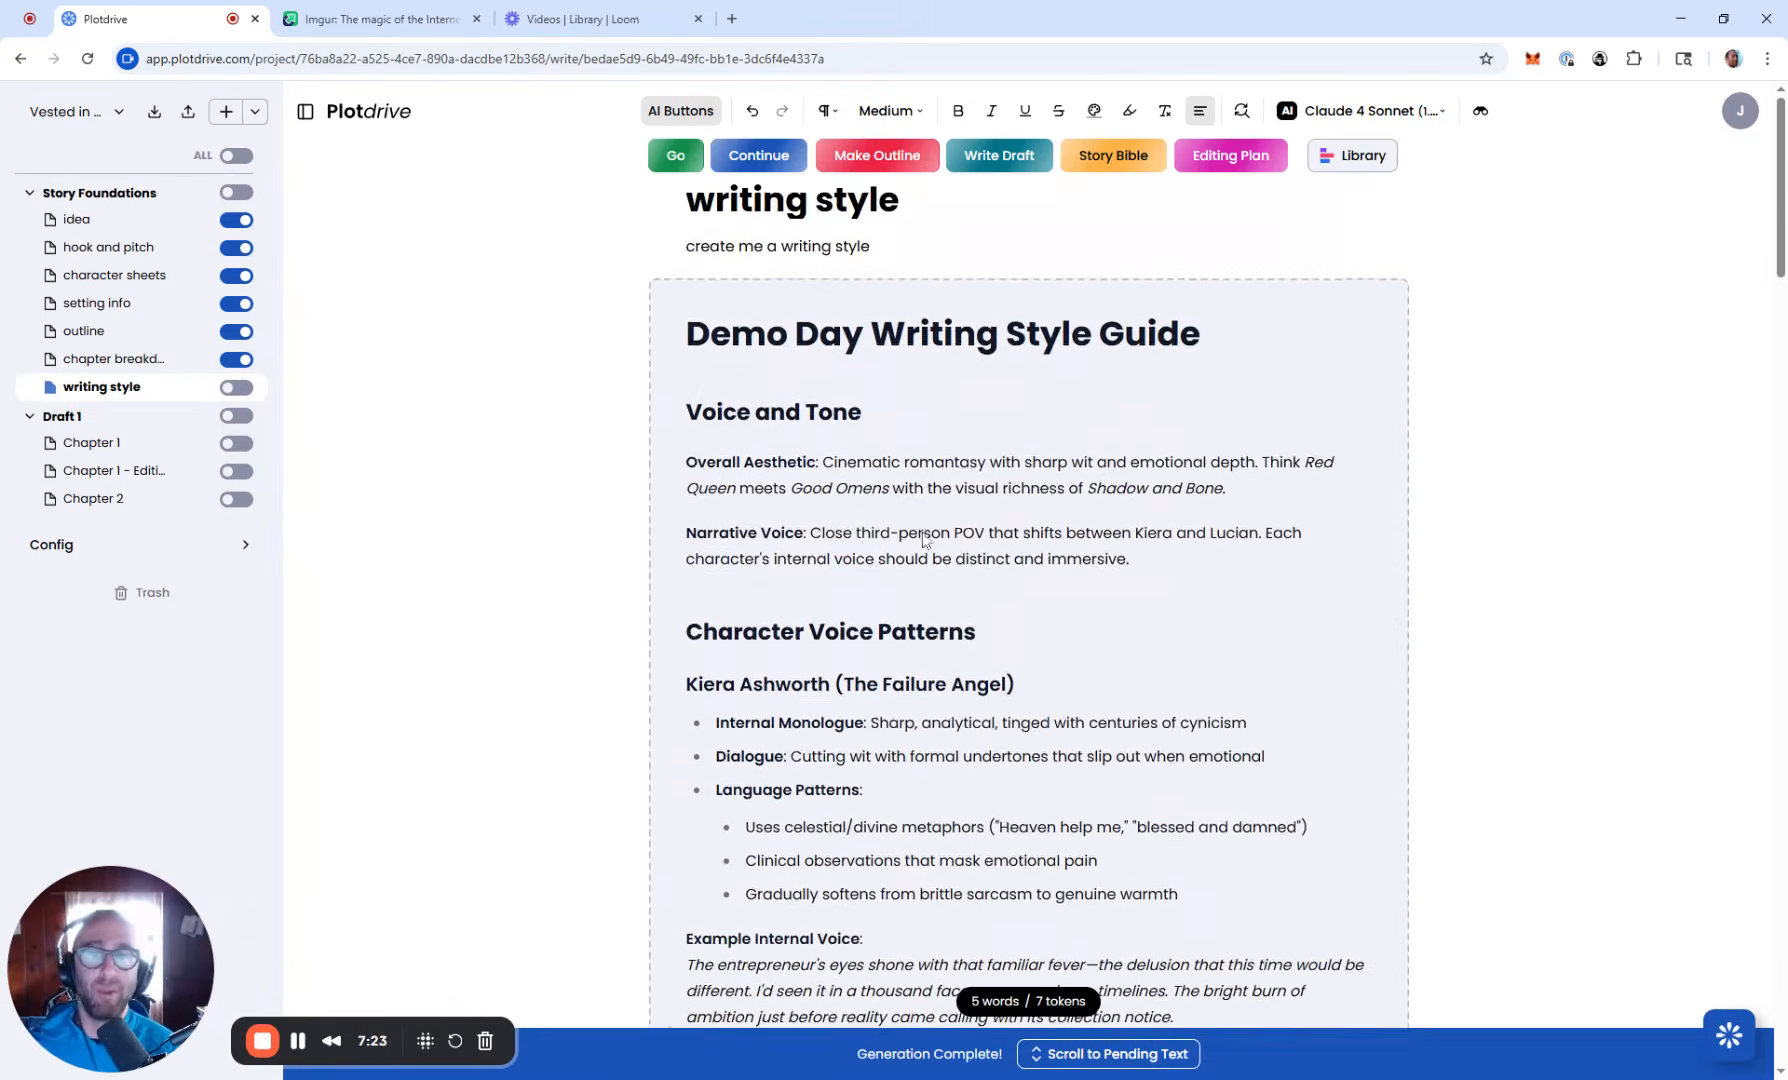
Step: Examine the guide's Voice and Tone, Character Voice Patterns and Prose Style Guidelines sections
scroll(945, 566, "down", 1)
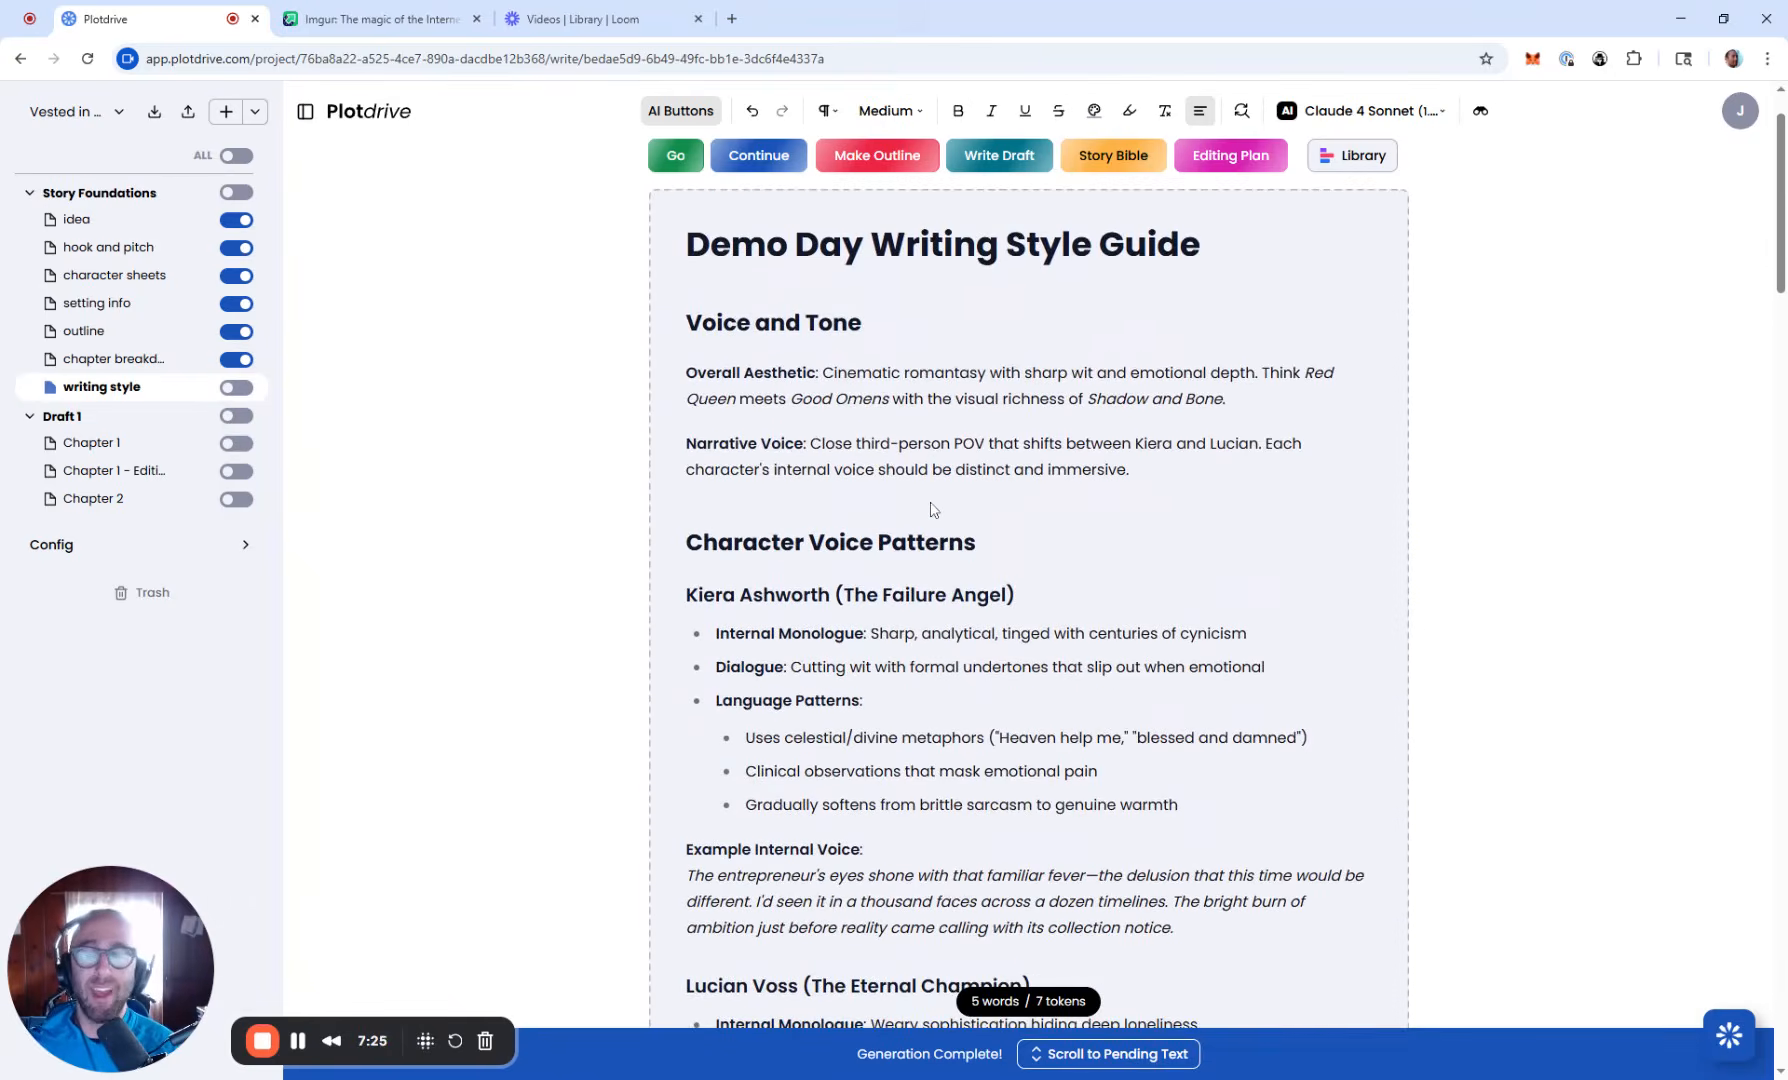
scroll(931, 510, "down", 2)
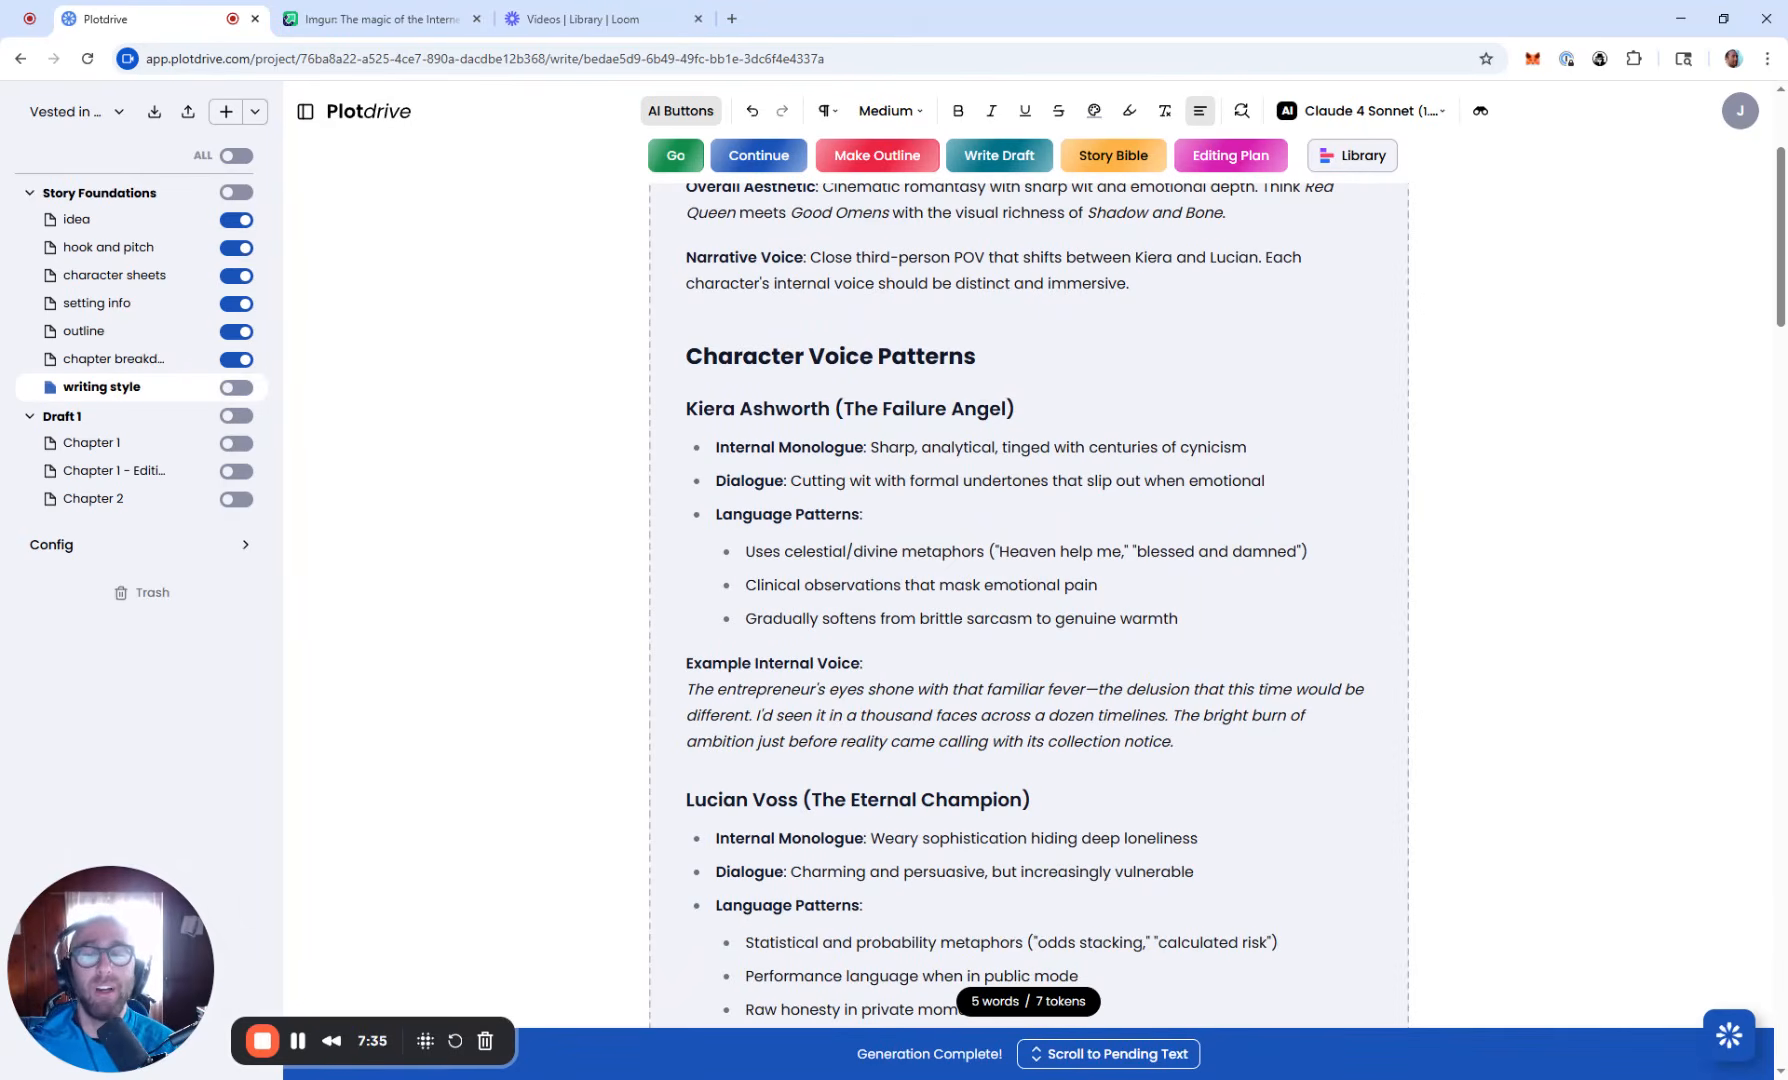
scroll(1008, 531, "up", 3)
scroll(1008, 531, "down", 6)
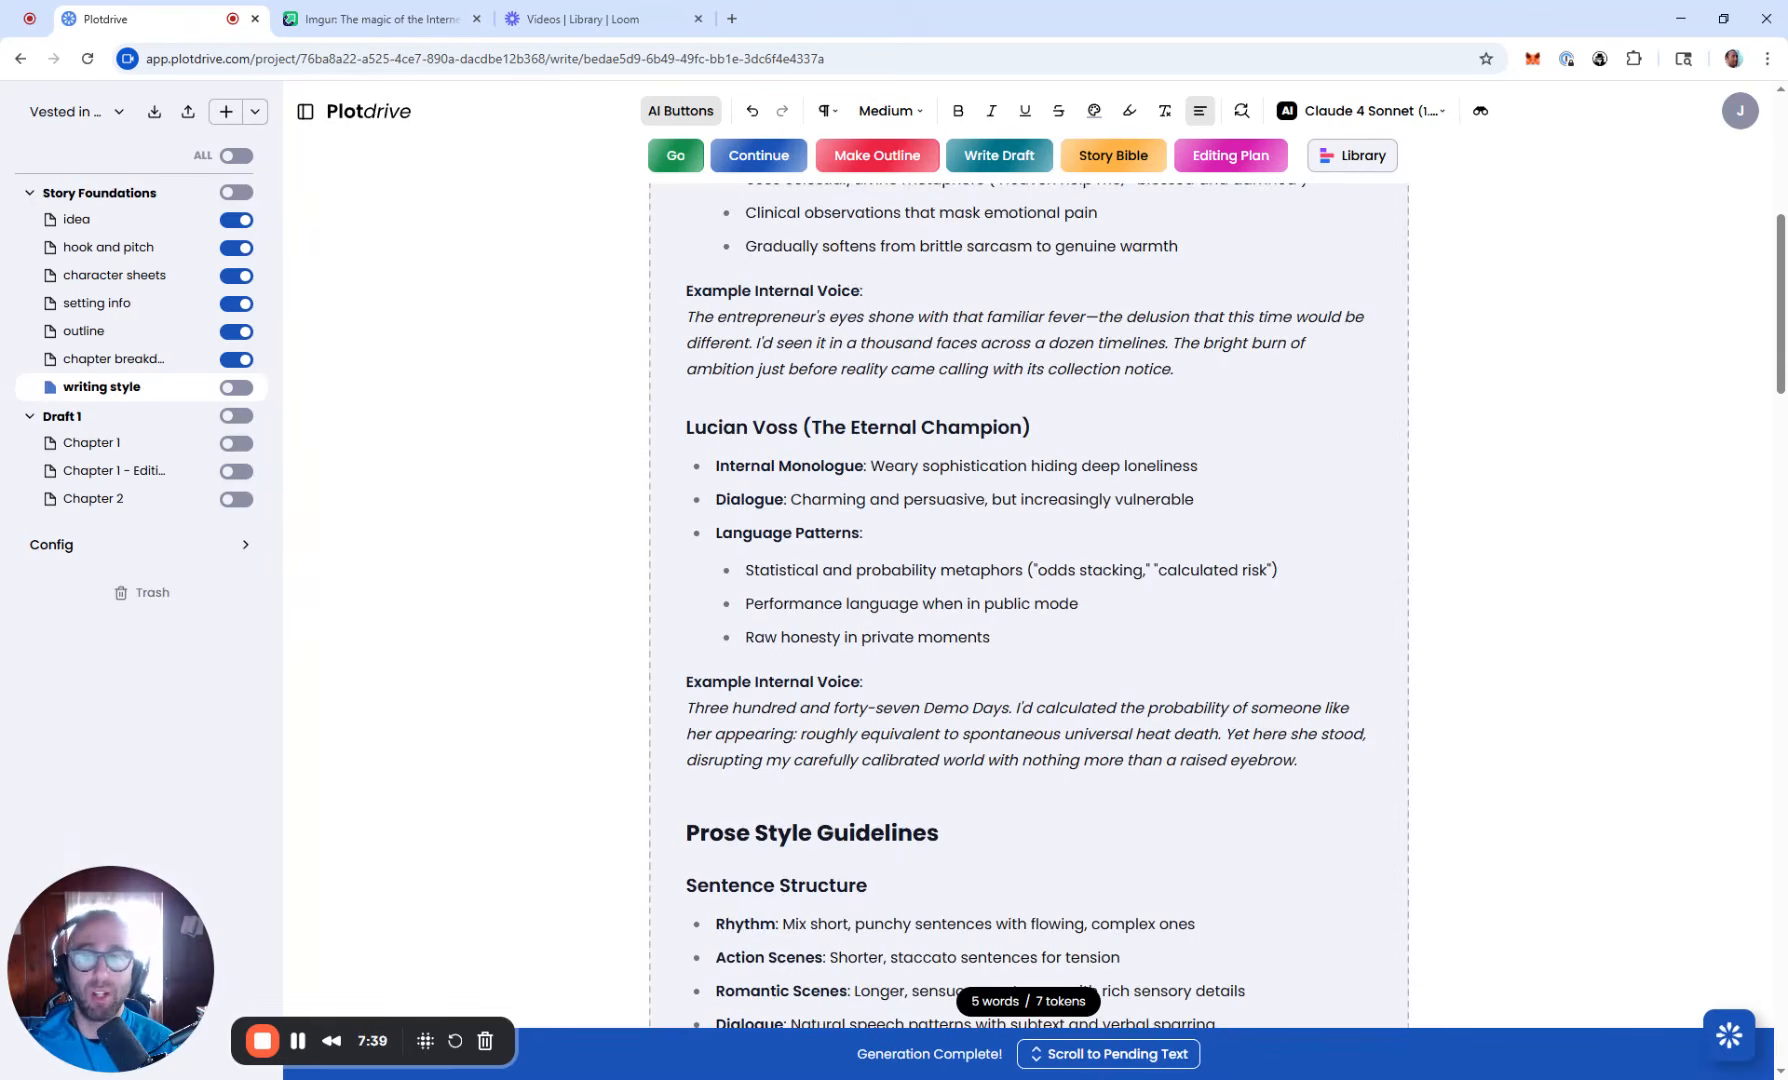
scroll(1025, 606, "down", 1)
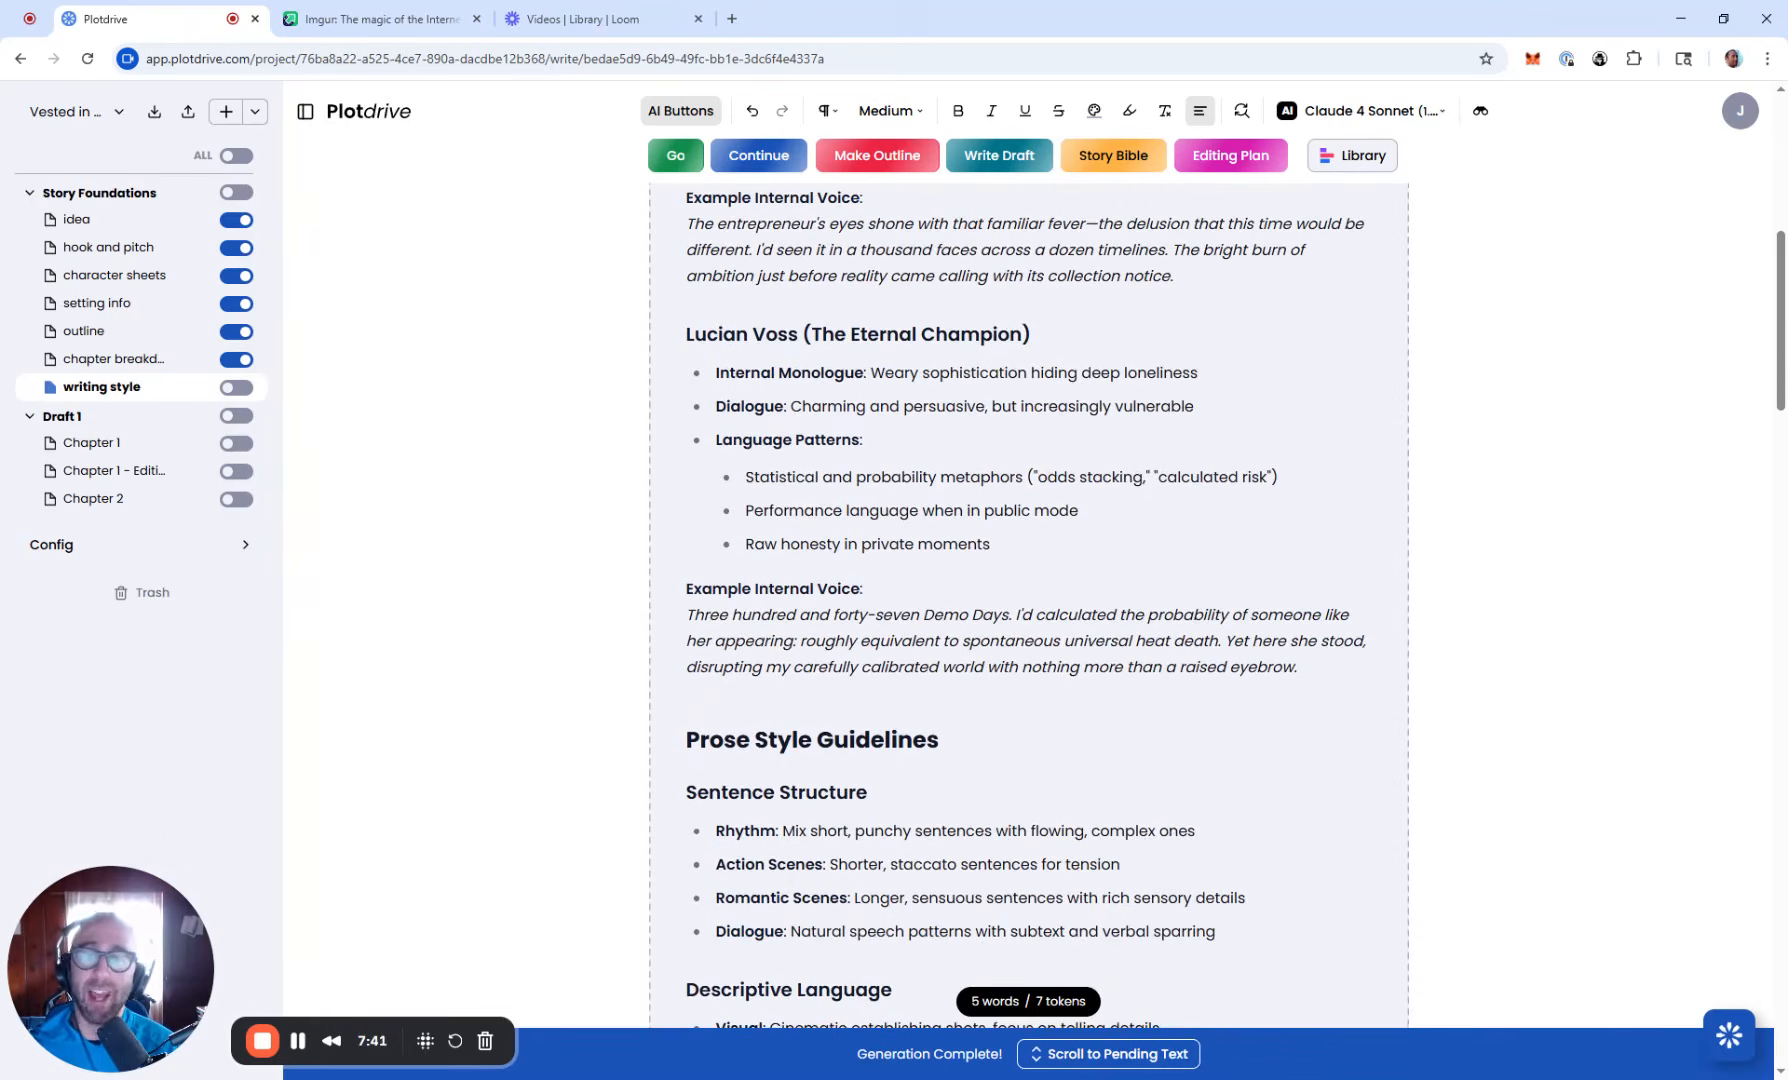
scroll(1028, 606, "down", 4)
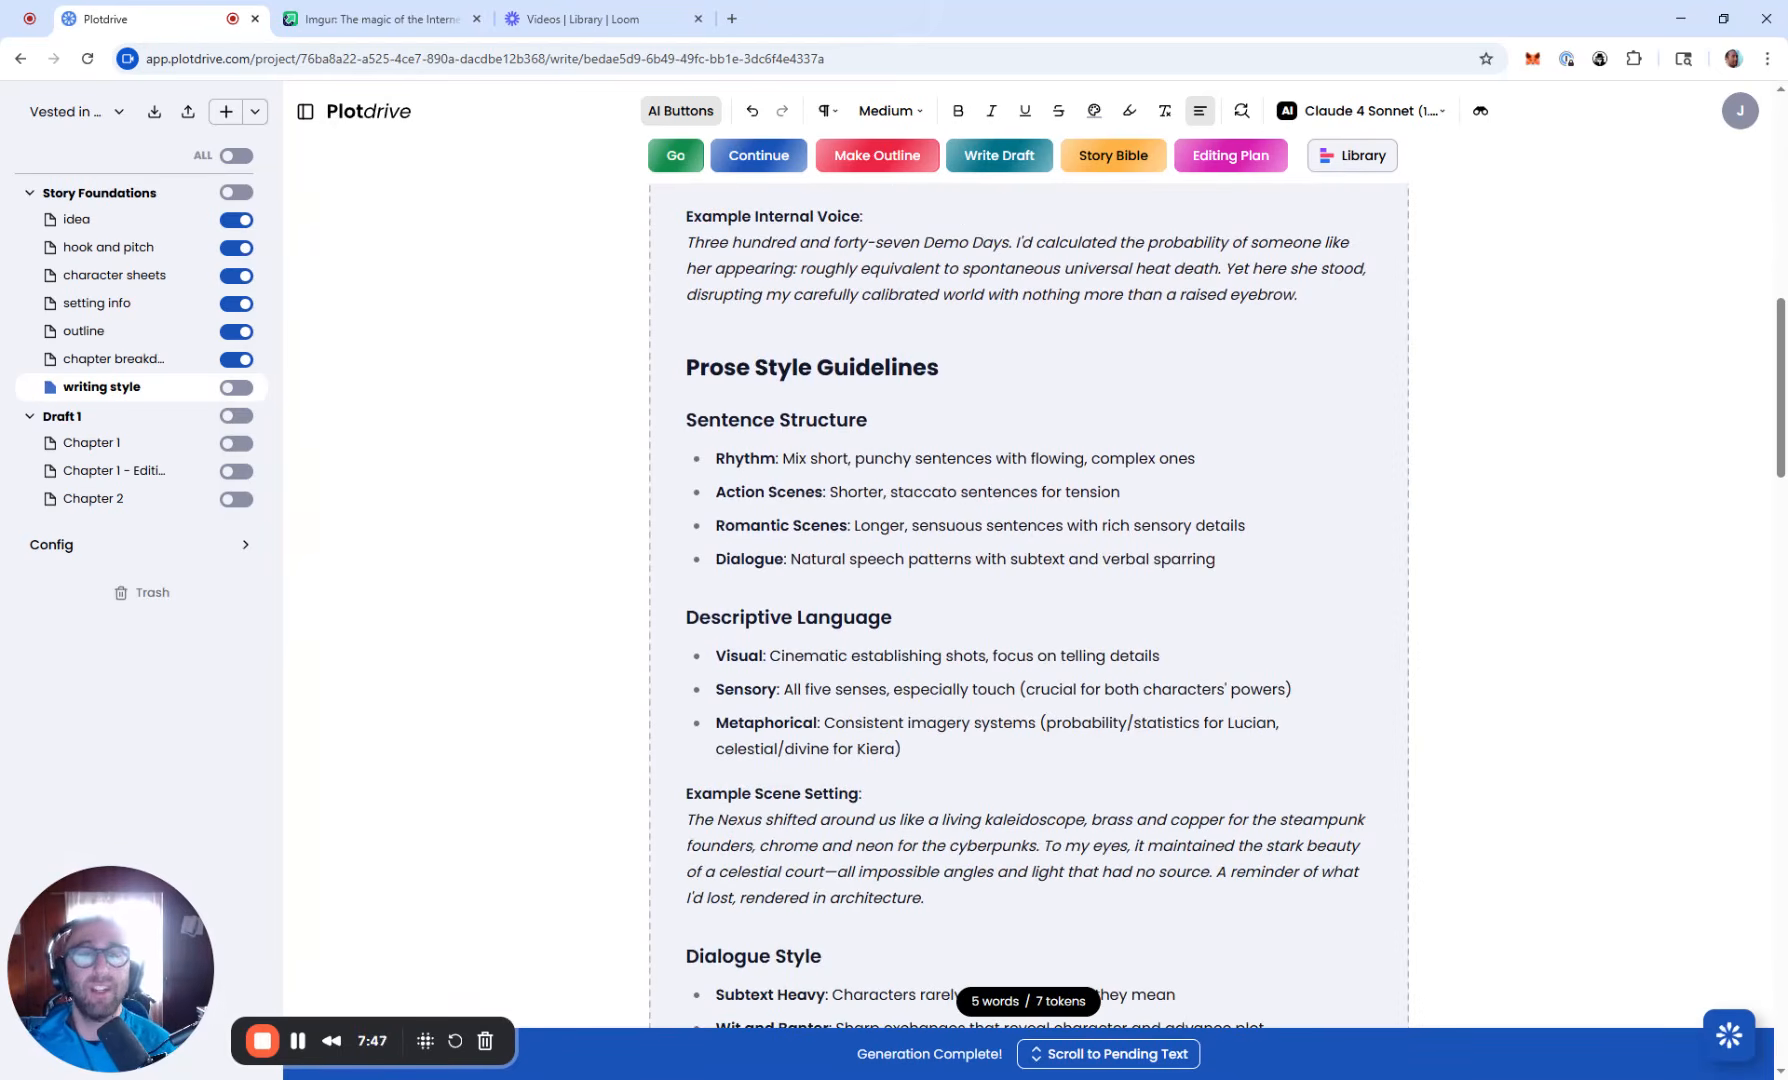
Step: Look over the generated style guide once more through to its end, and reject the generation
scroll(1004, 509, "down", 8)
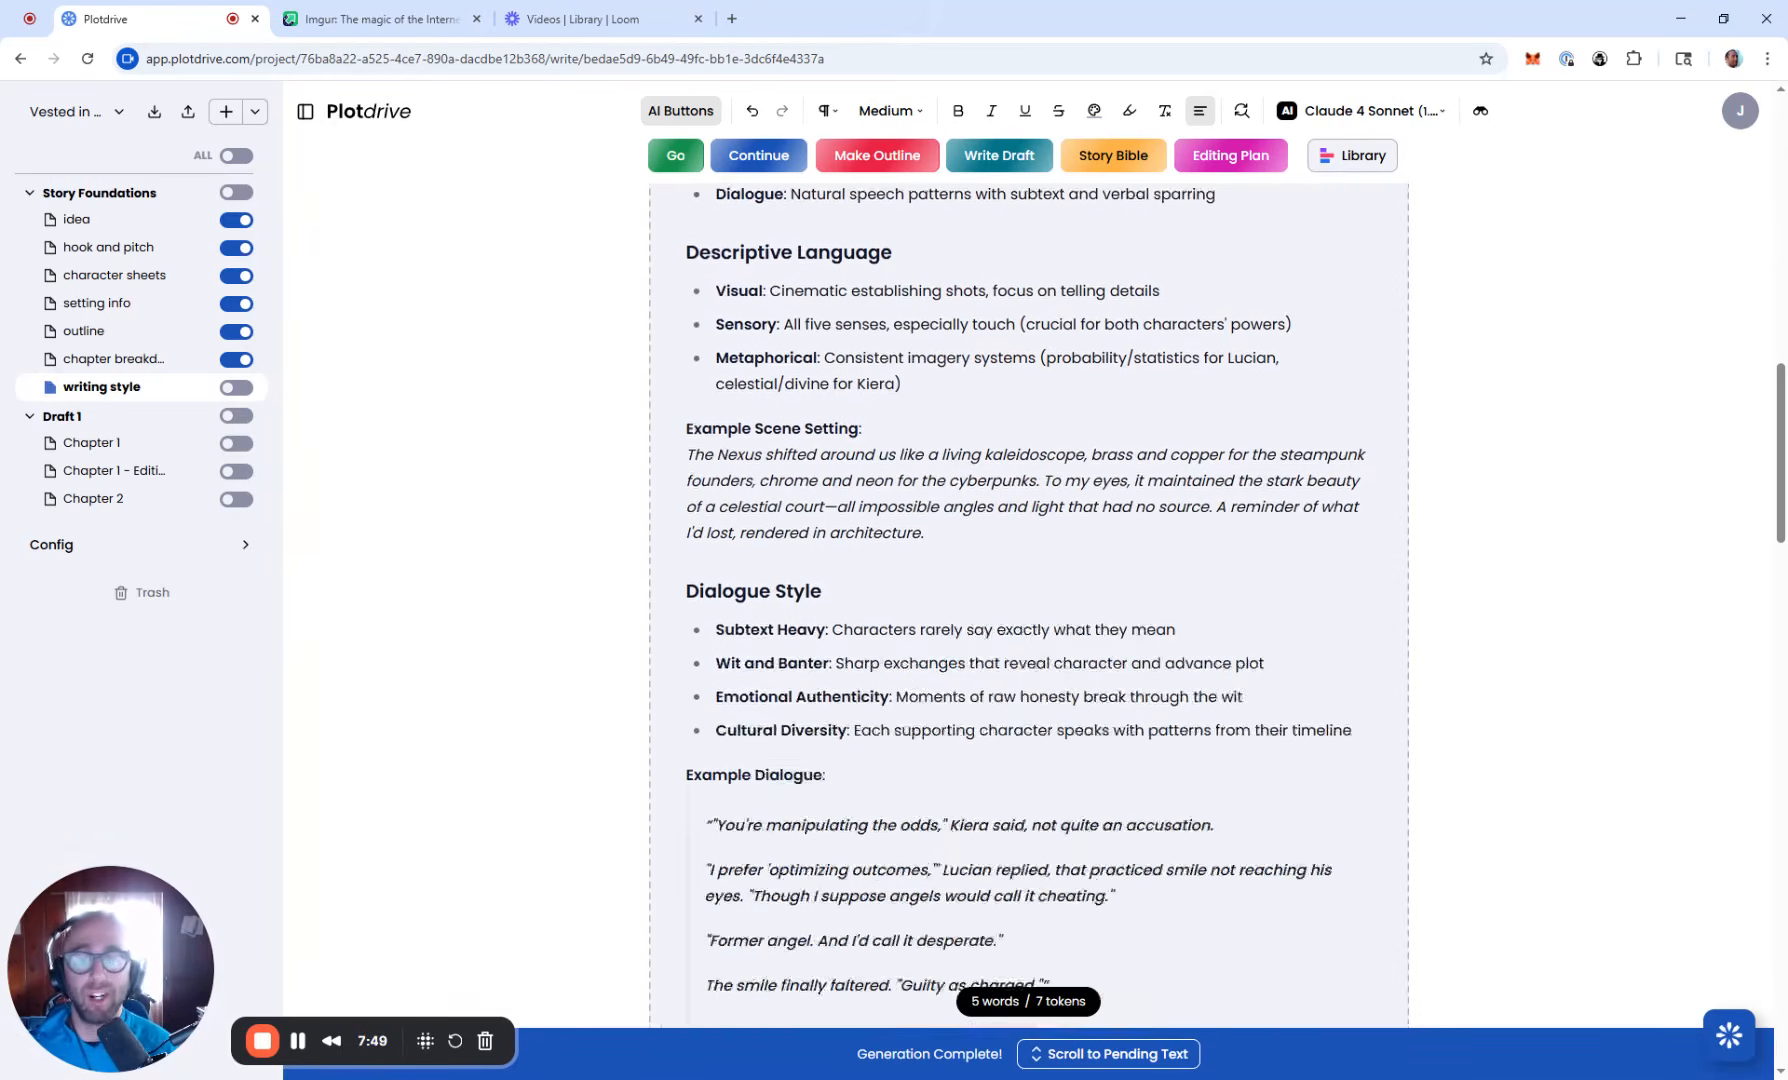
scroll(1004, 509, "up", 10)
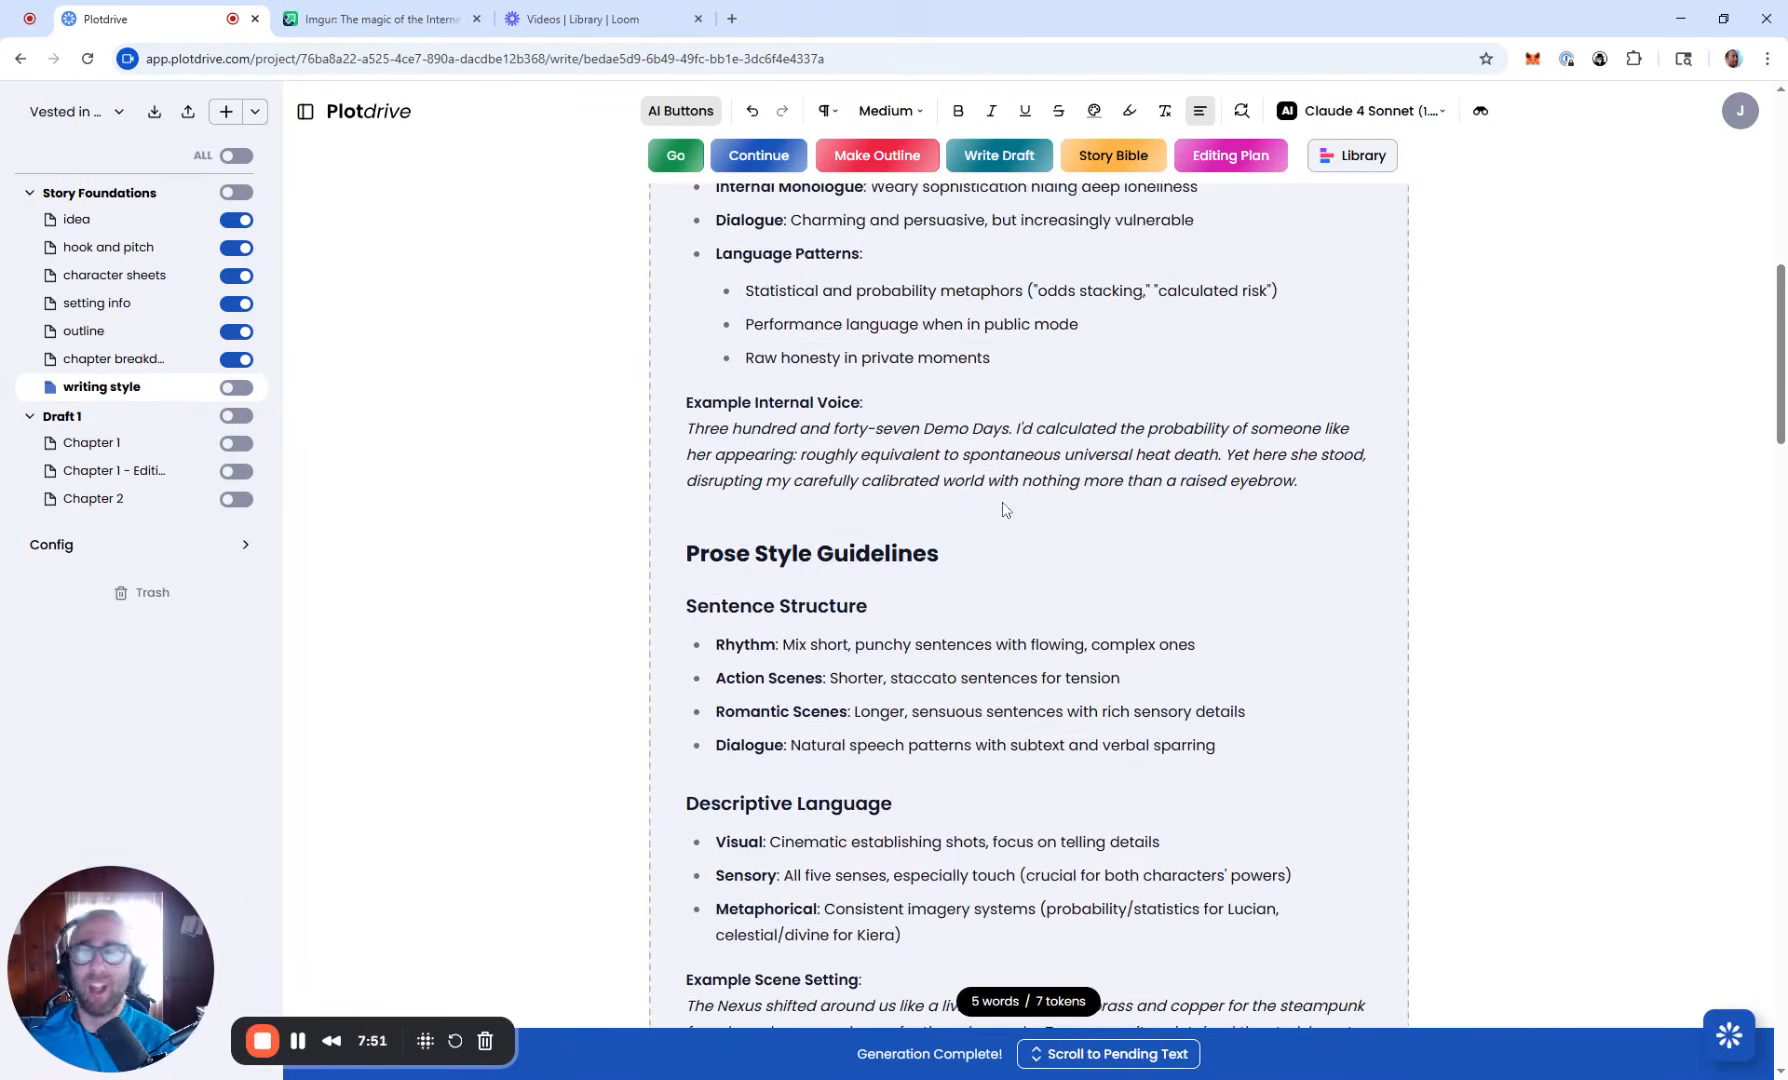
scroll(1004, 509, "up", 10)
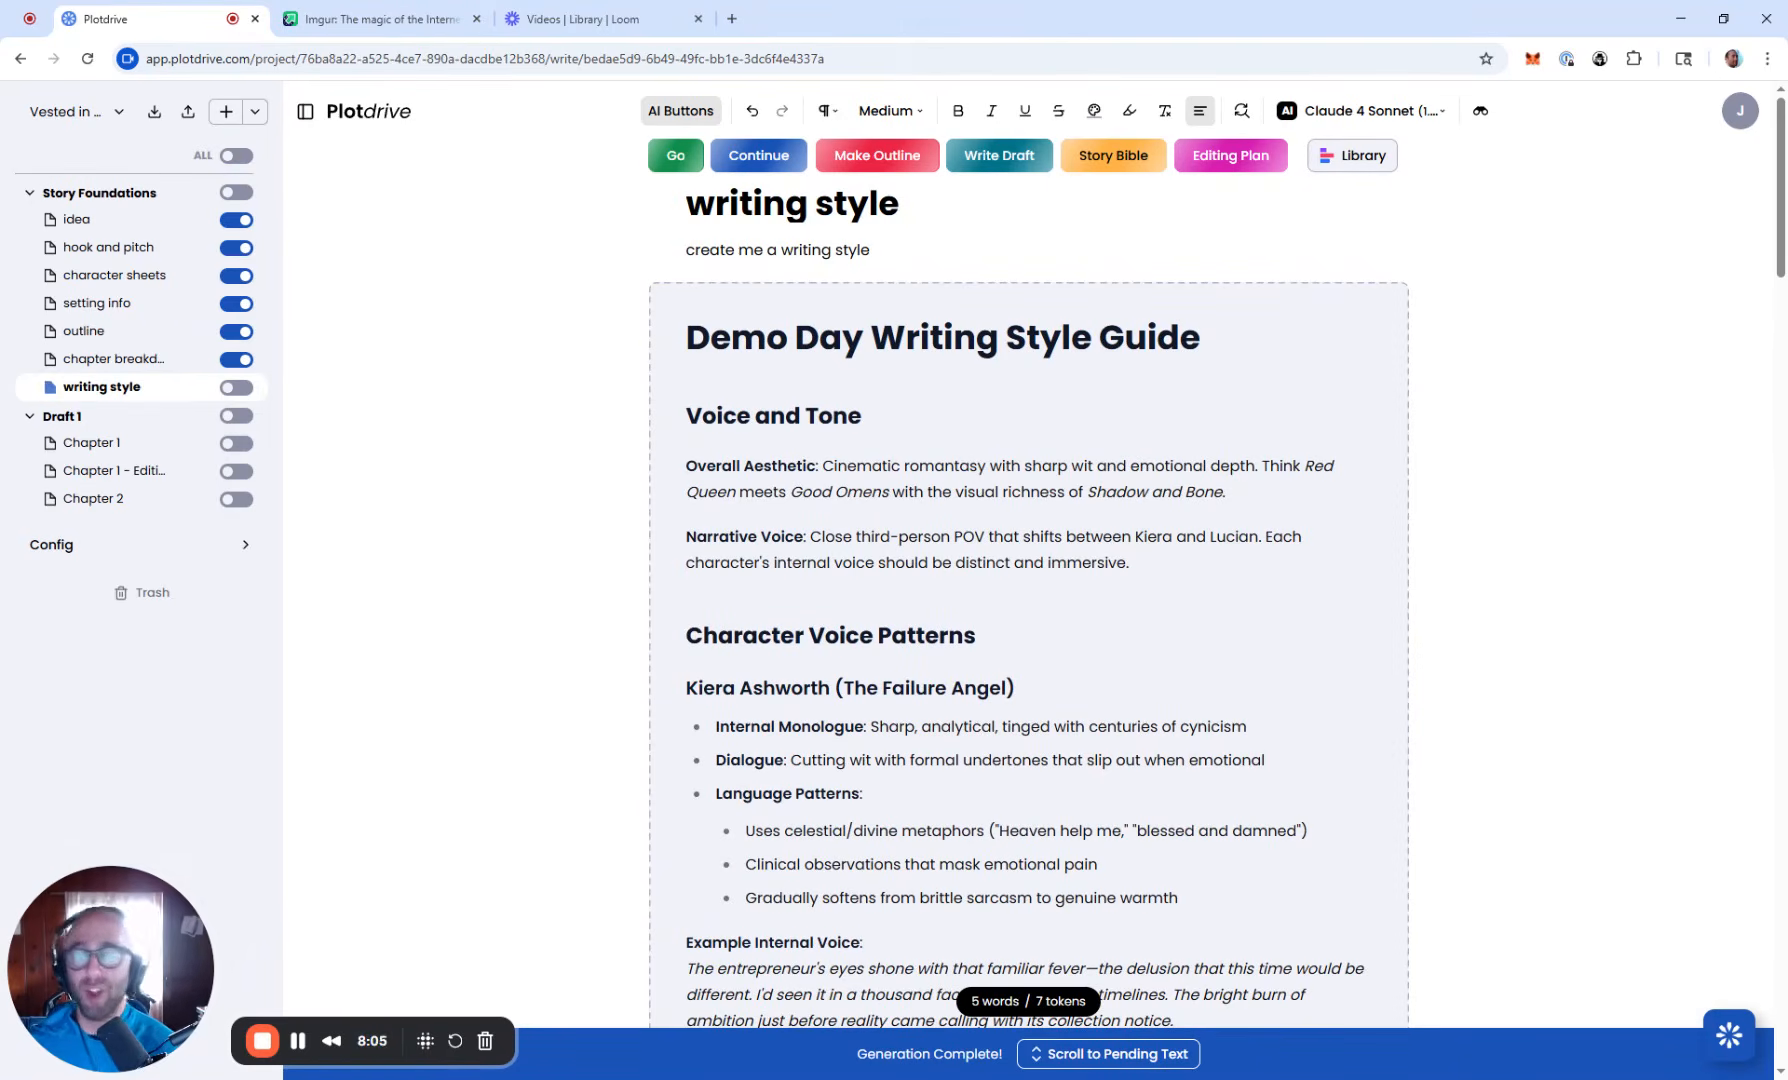
scroll(949, 518, "down", 10)
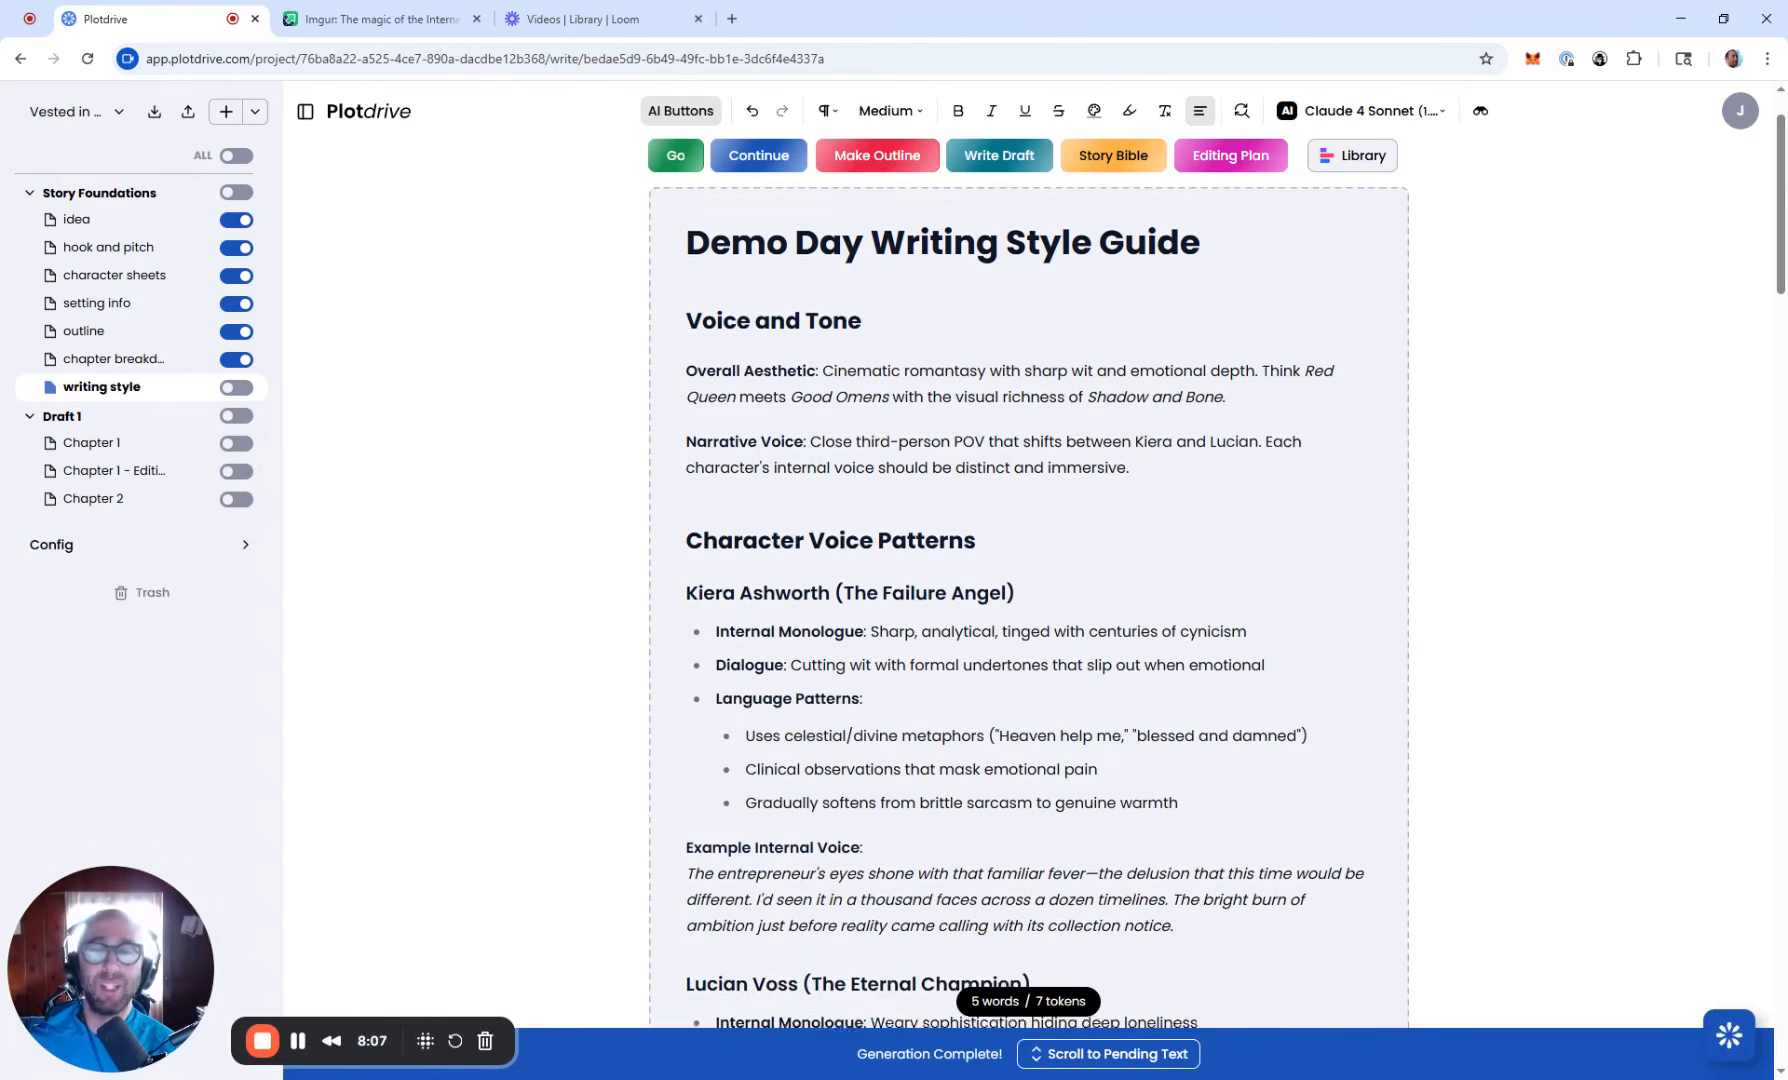
scroll(949, 518, "up", 10)
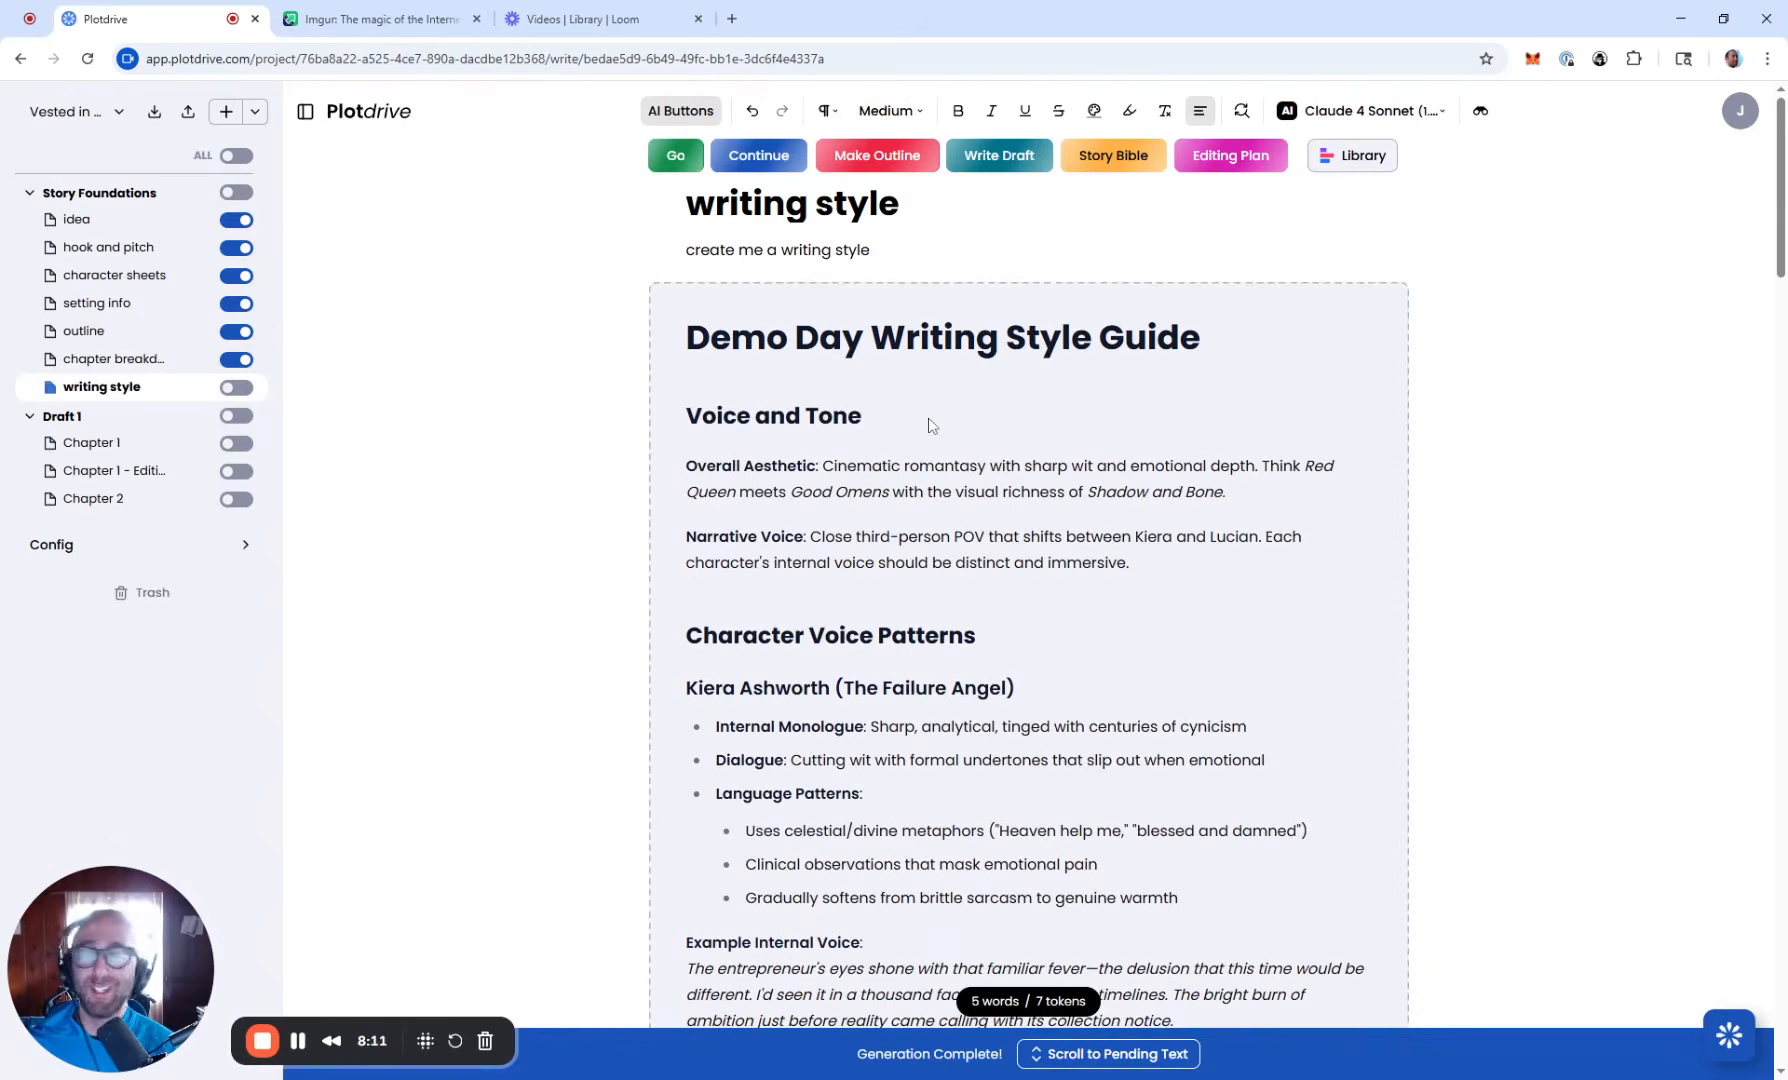
scroll(930, 425, "down", 1)
scroll(930, 425, "down", 20)
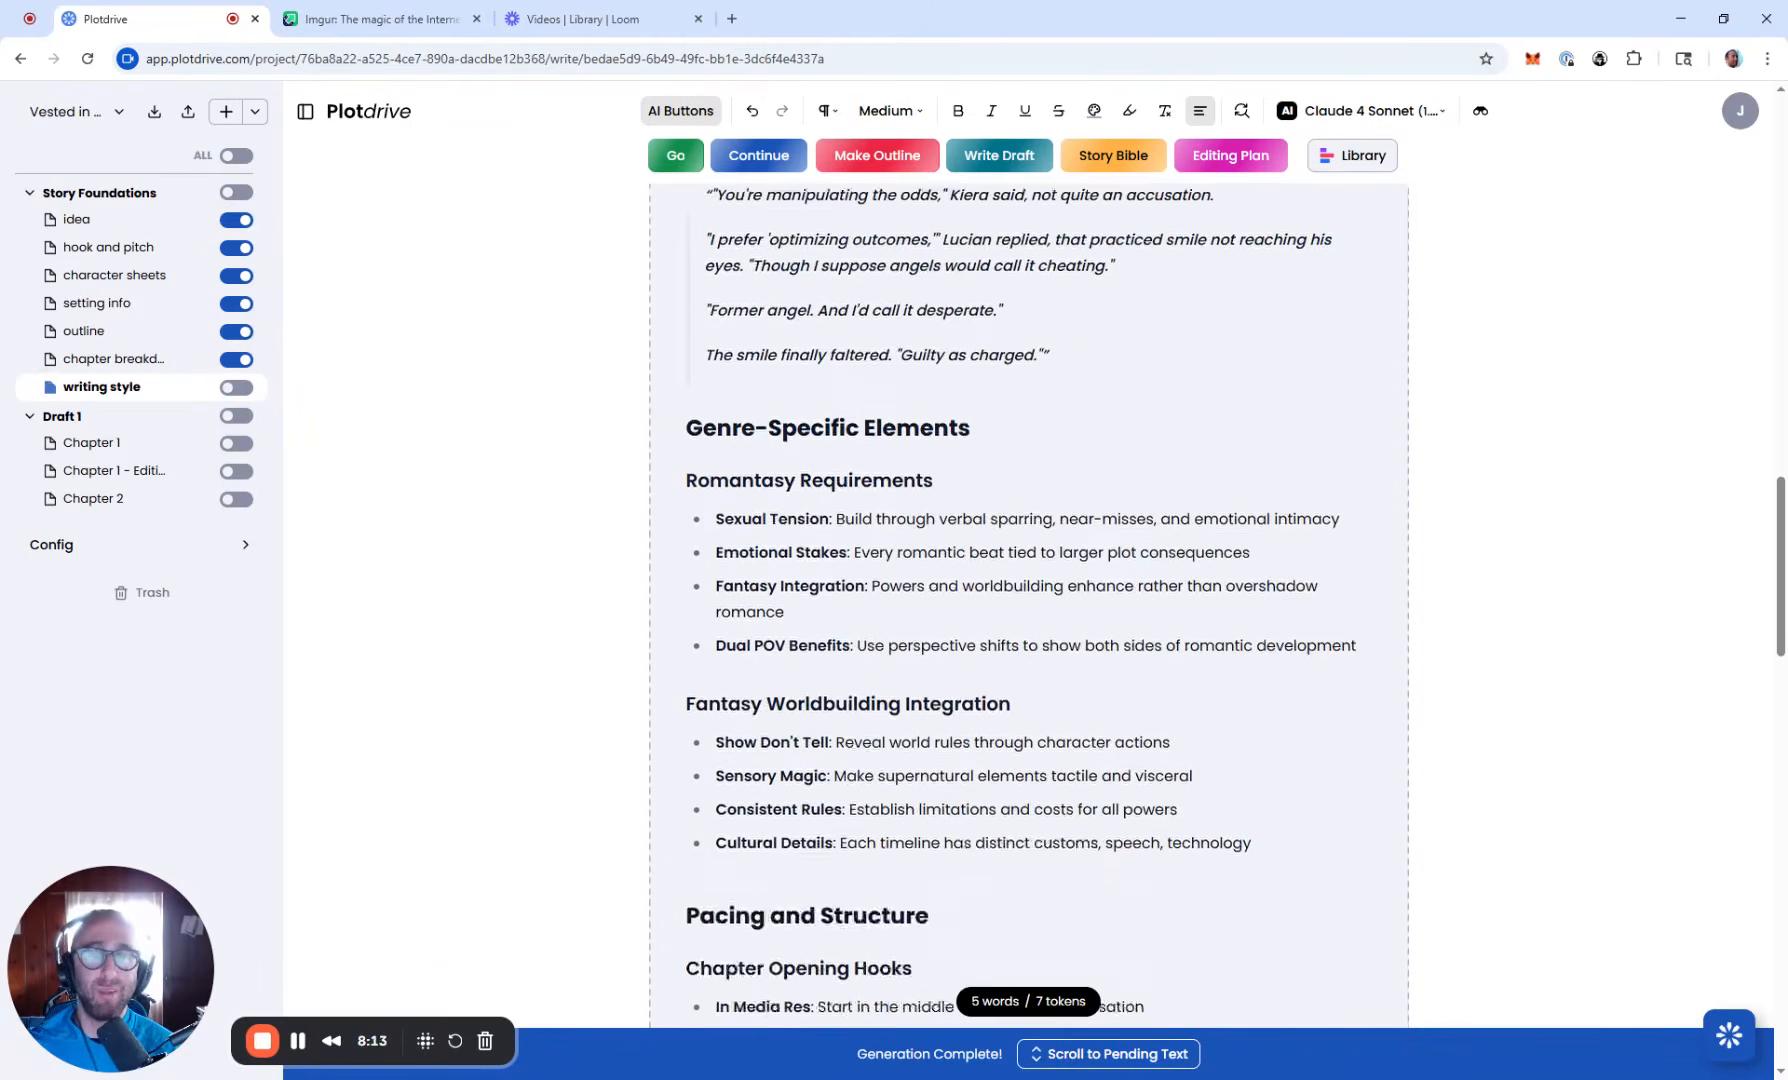
scroll(972, 588, "down", 7)
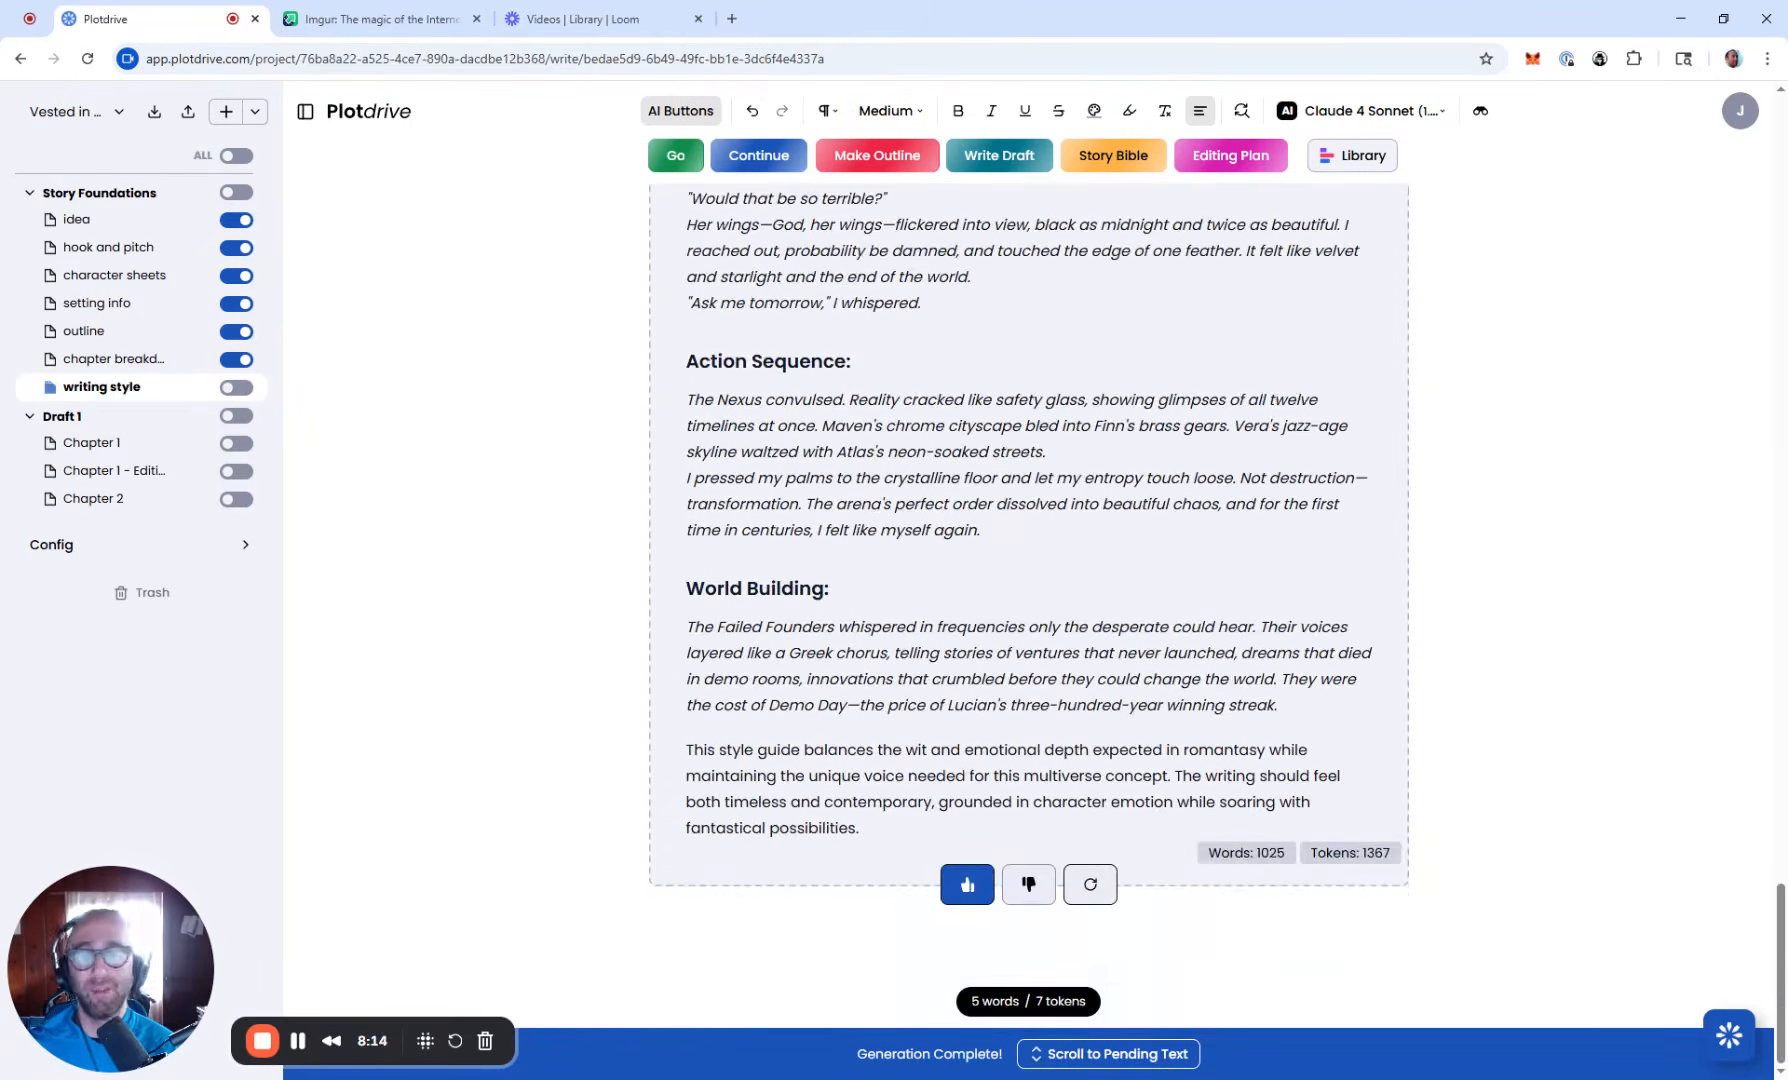
left_click(1018, 888)
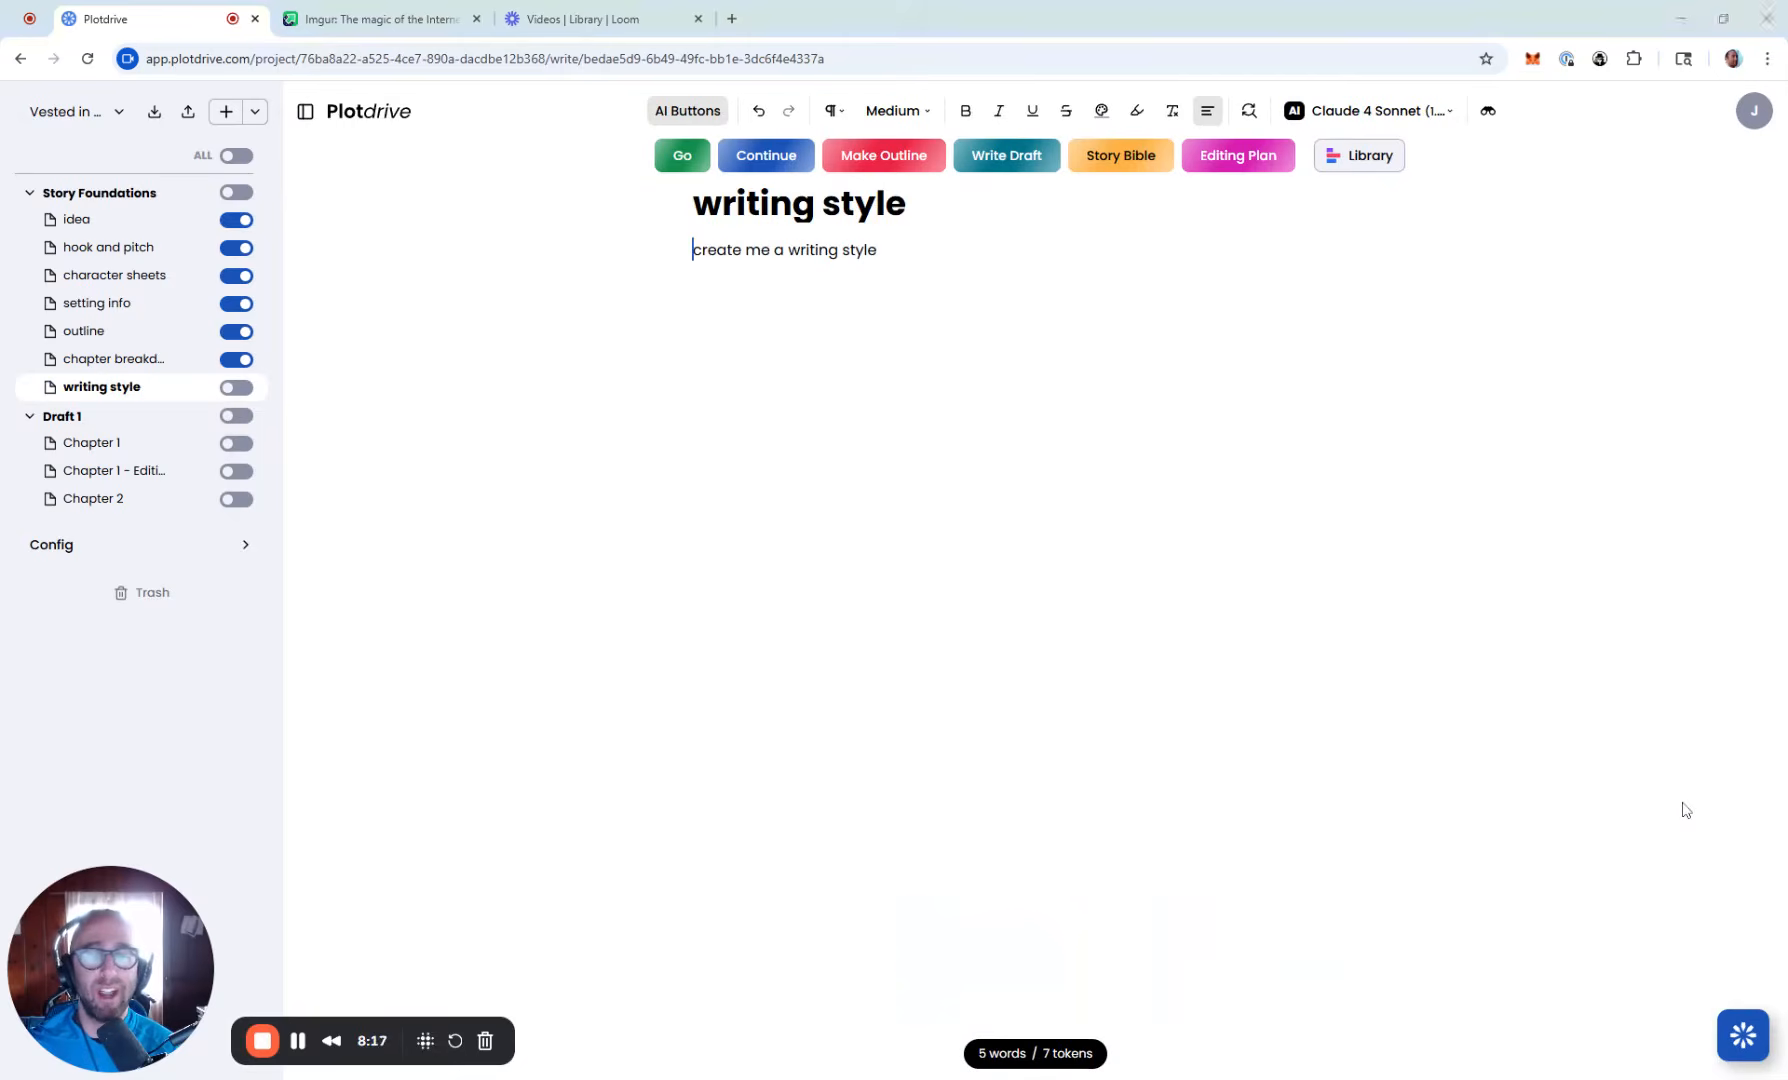
Step: Replace the prompt with "you are tasked with creating a writing style to guide a ghostwriter of a romantasy novel."
left_click(877, 250)
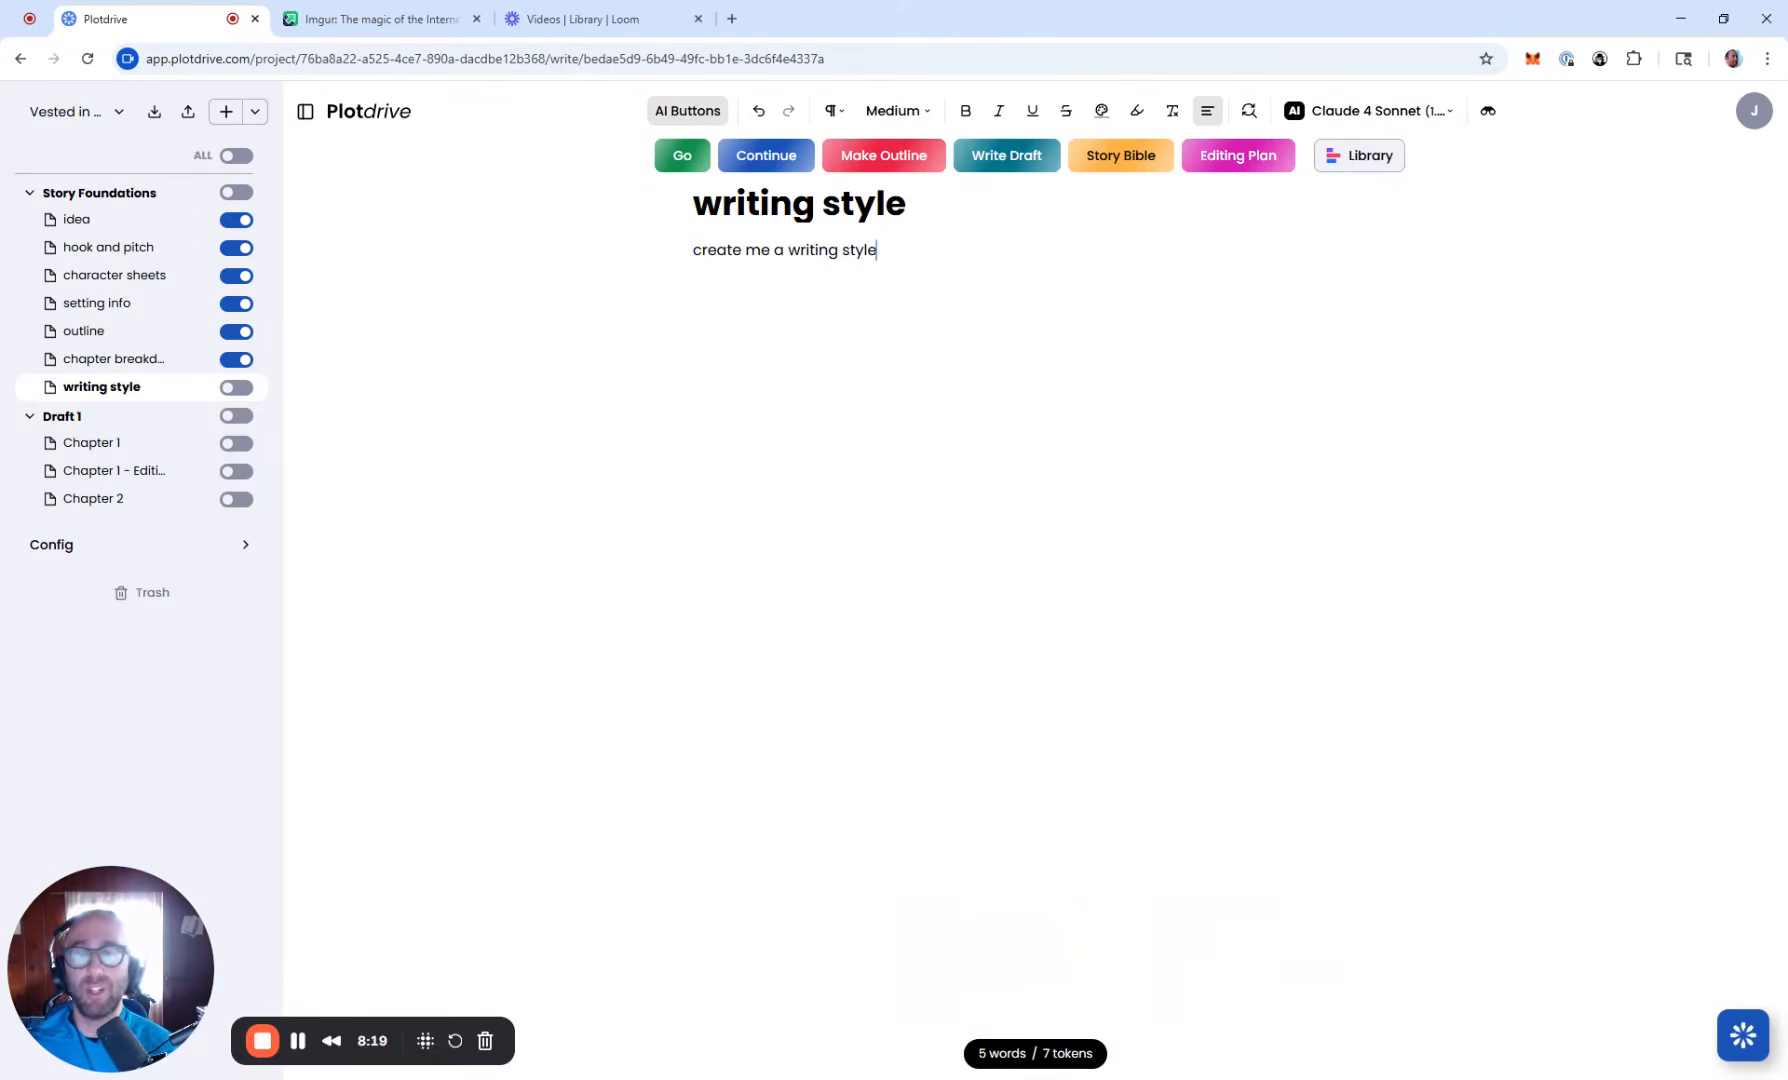
key("shift+Left")
key("shift+Left")
key("shift+Left")
key("shift+Left")
key("shift+Left")
key("shift+Left")
key("shift+Left")
key("shift+Left")
key("shift+Left")
key("shift+Left")
key("shift+Left")
key("shift+Left")
key("shift+Left")
key("shift+Left")
key("shift+Left")
key("shift+Left")
key("shift+Left")
key("shift+Left")
key("shift+Left")
key("shift+Left")
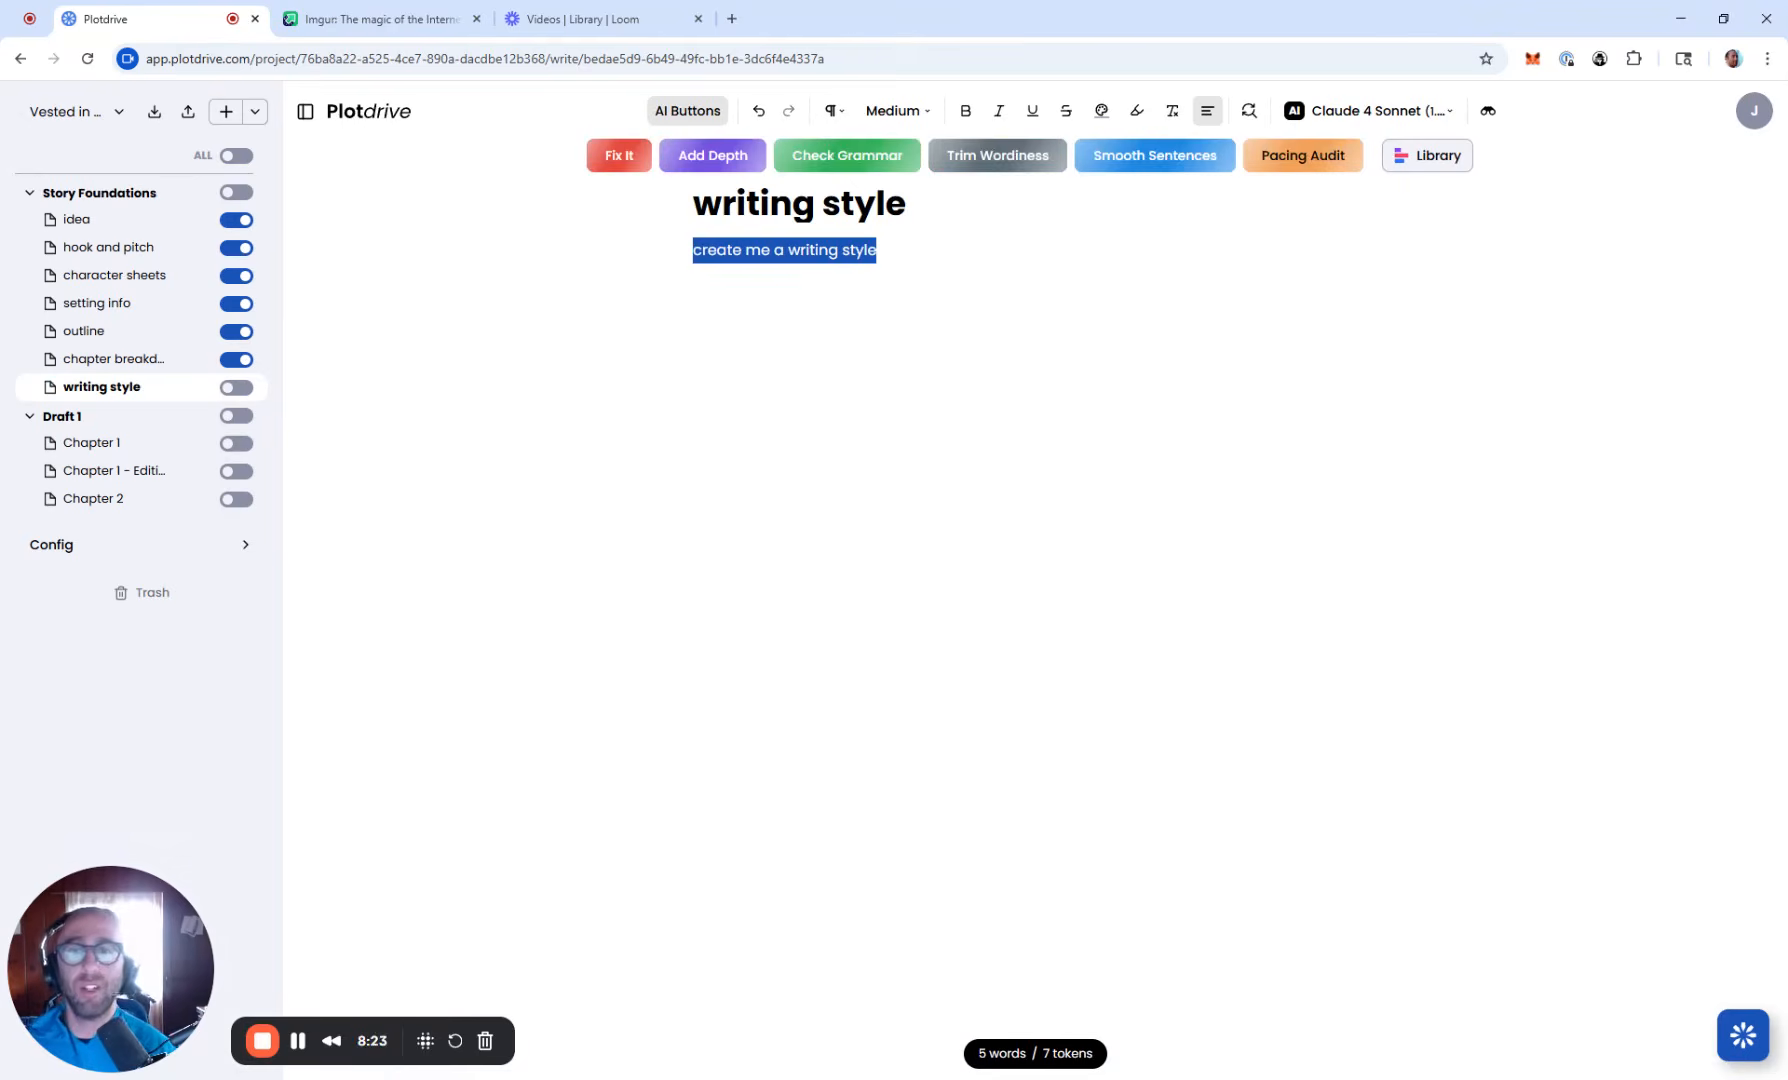
type("y")
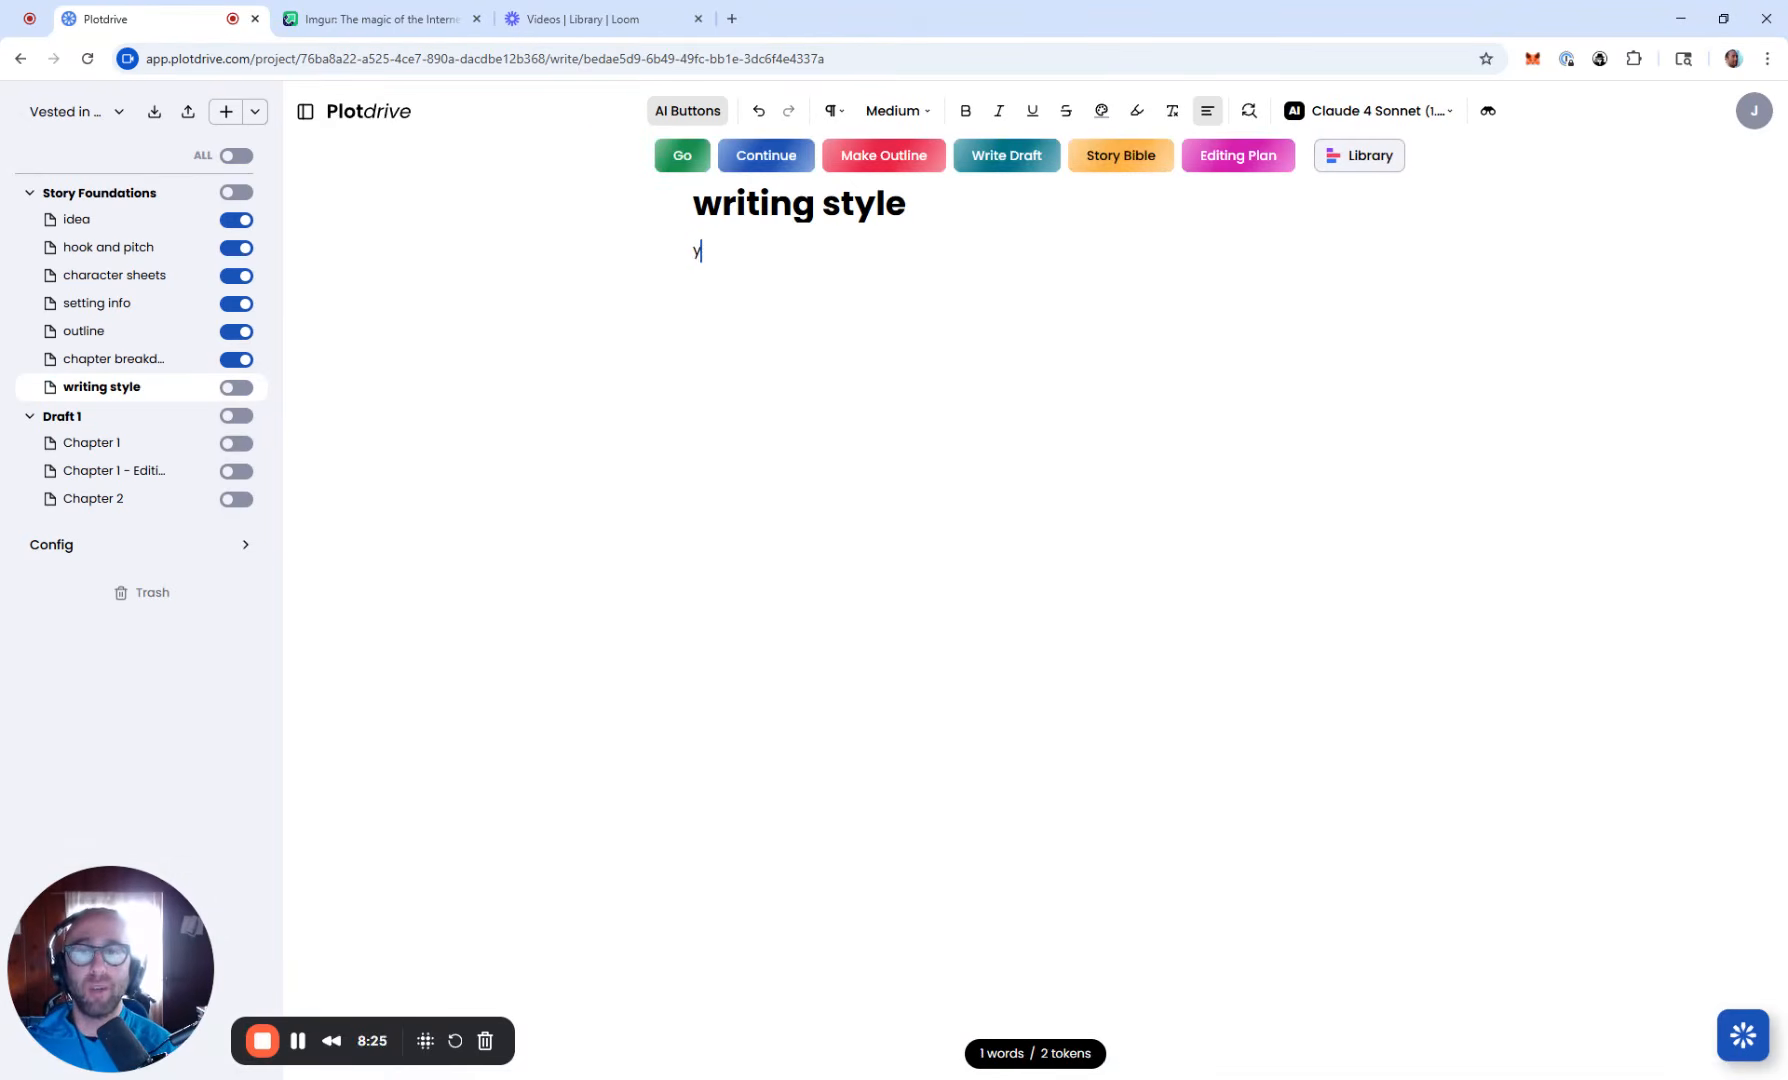
type("ou are")
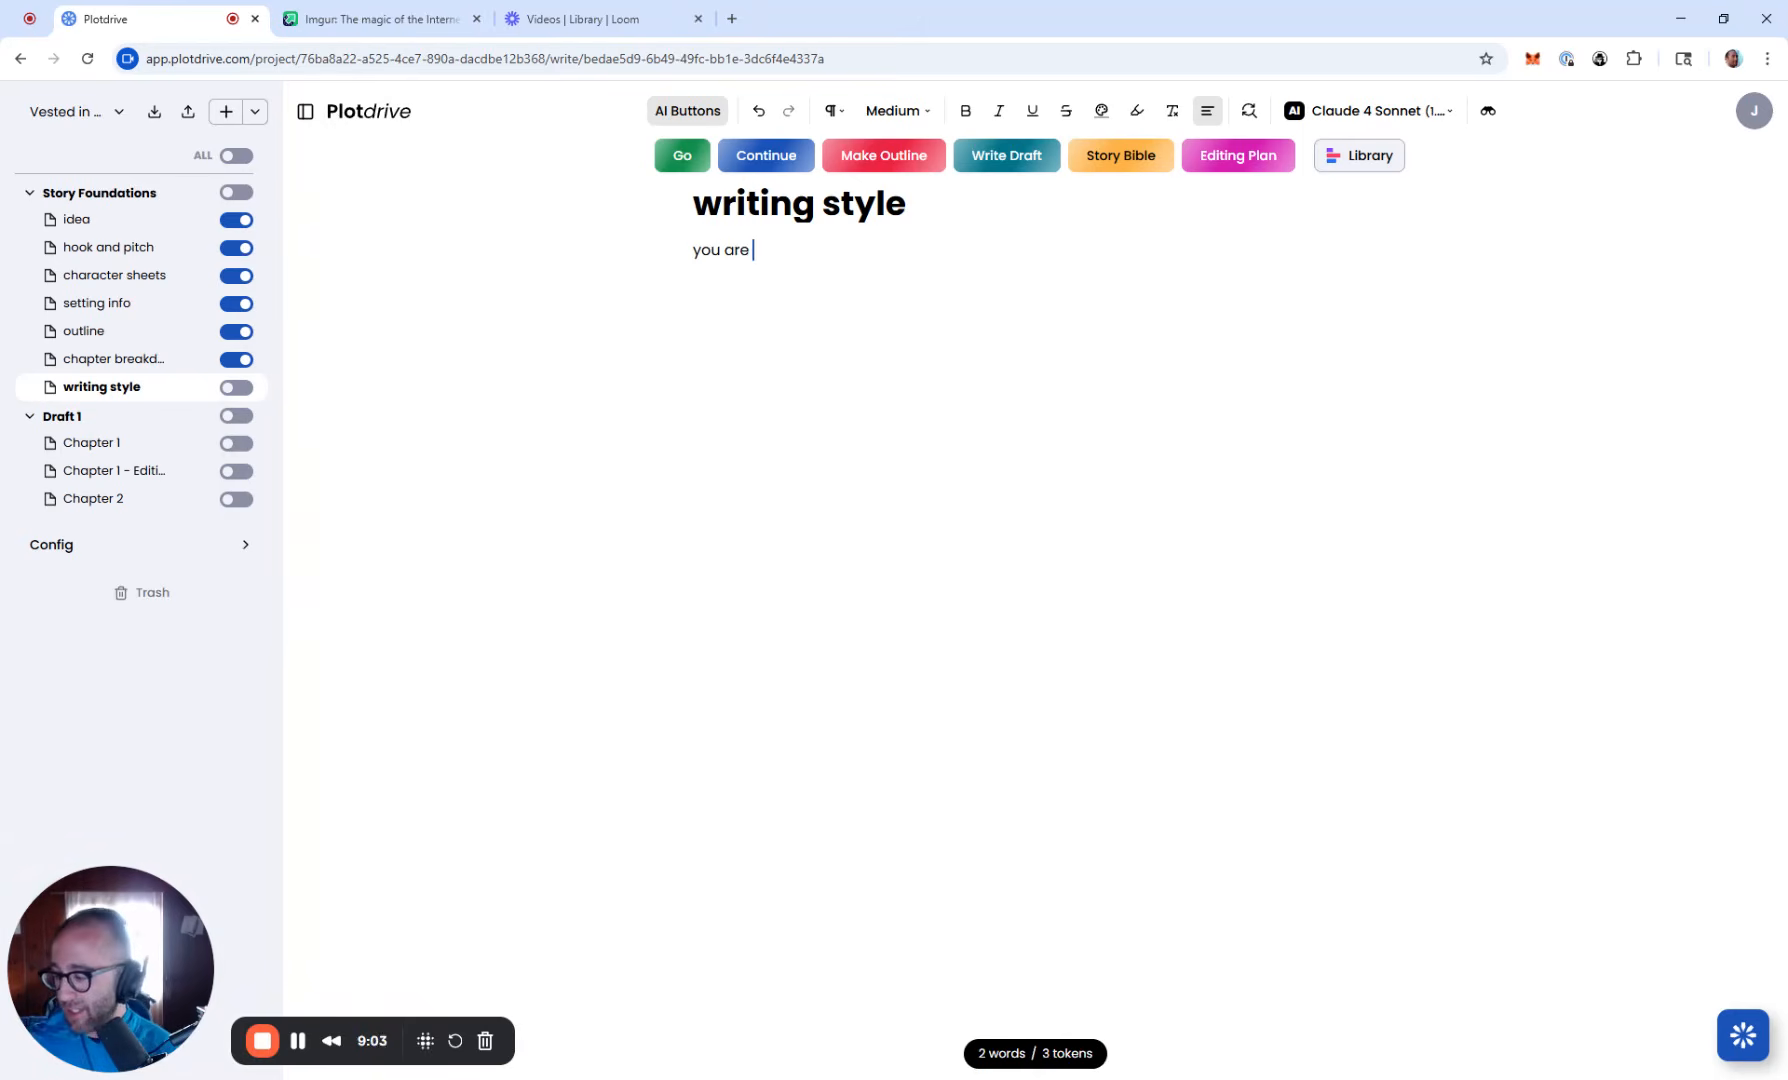
type("tasked ")
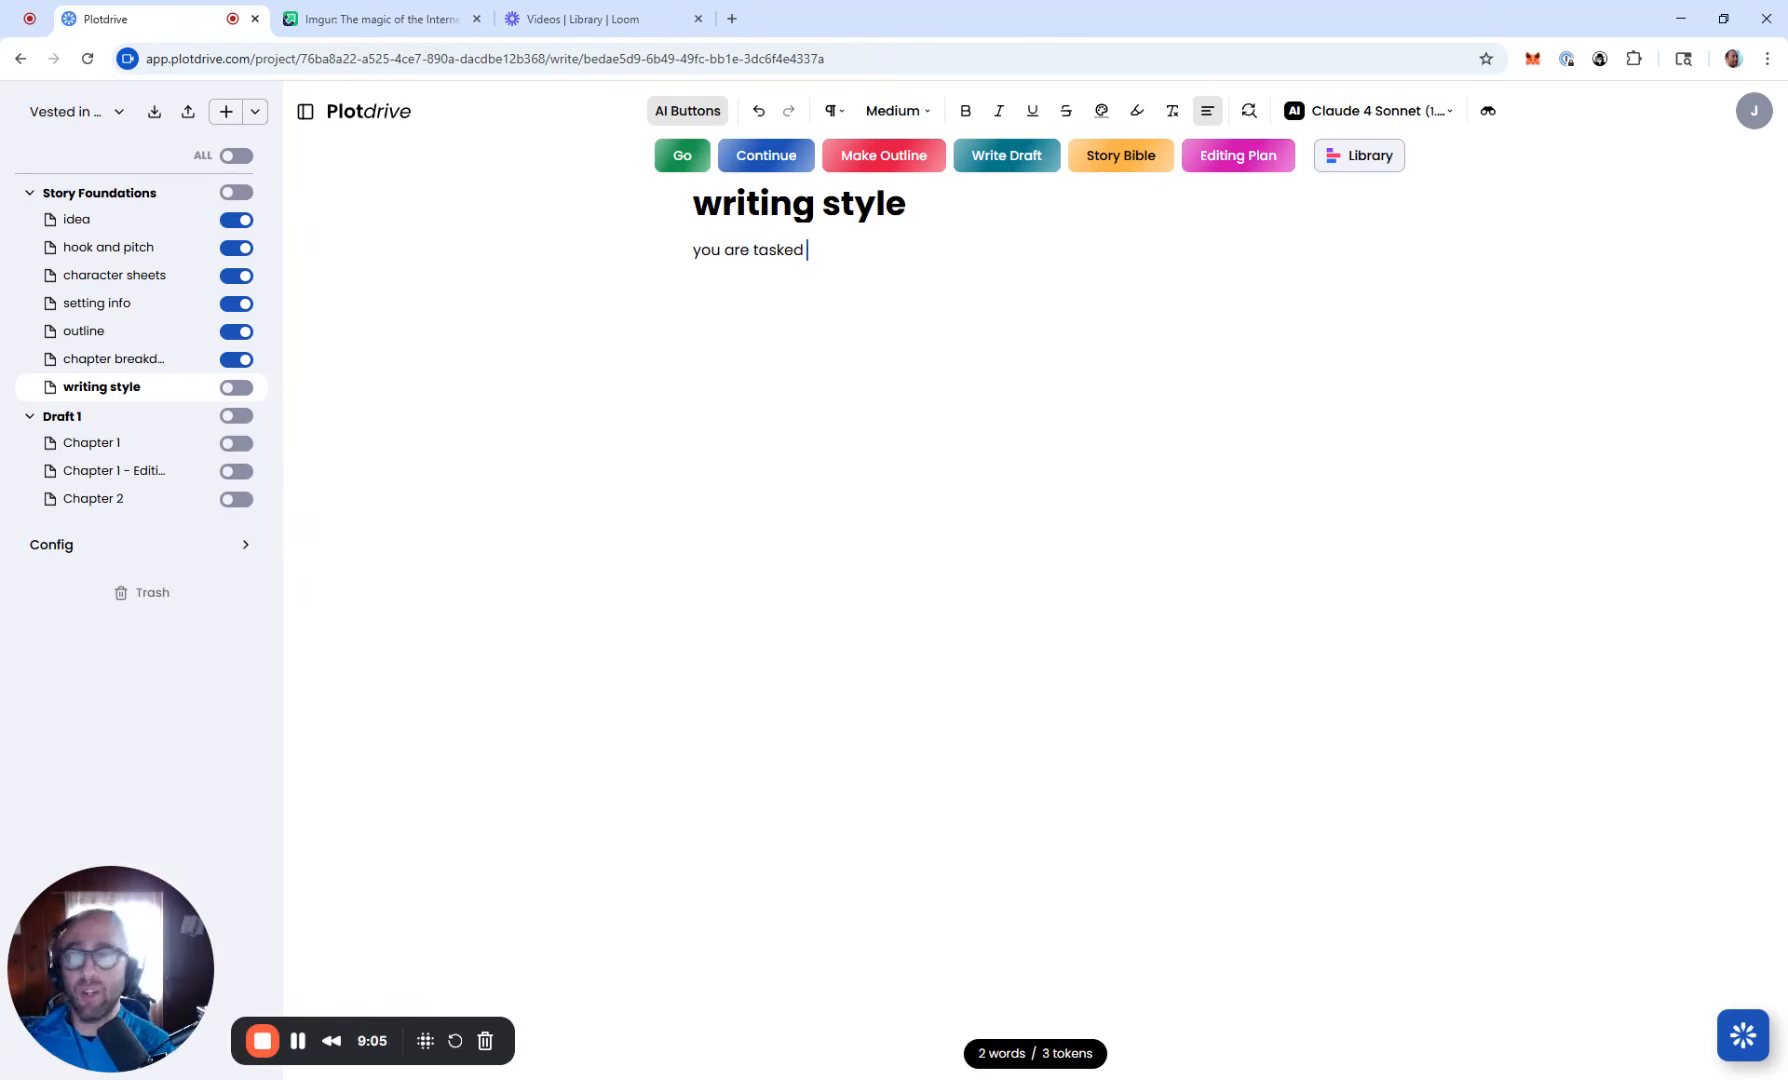
type("with creating a wri")
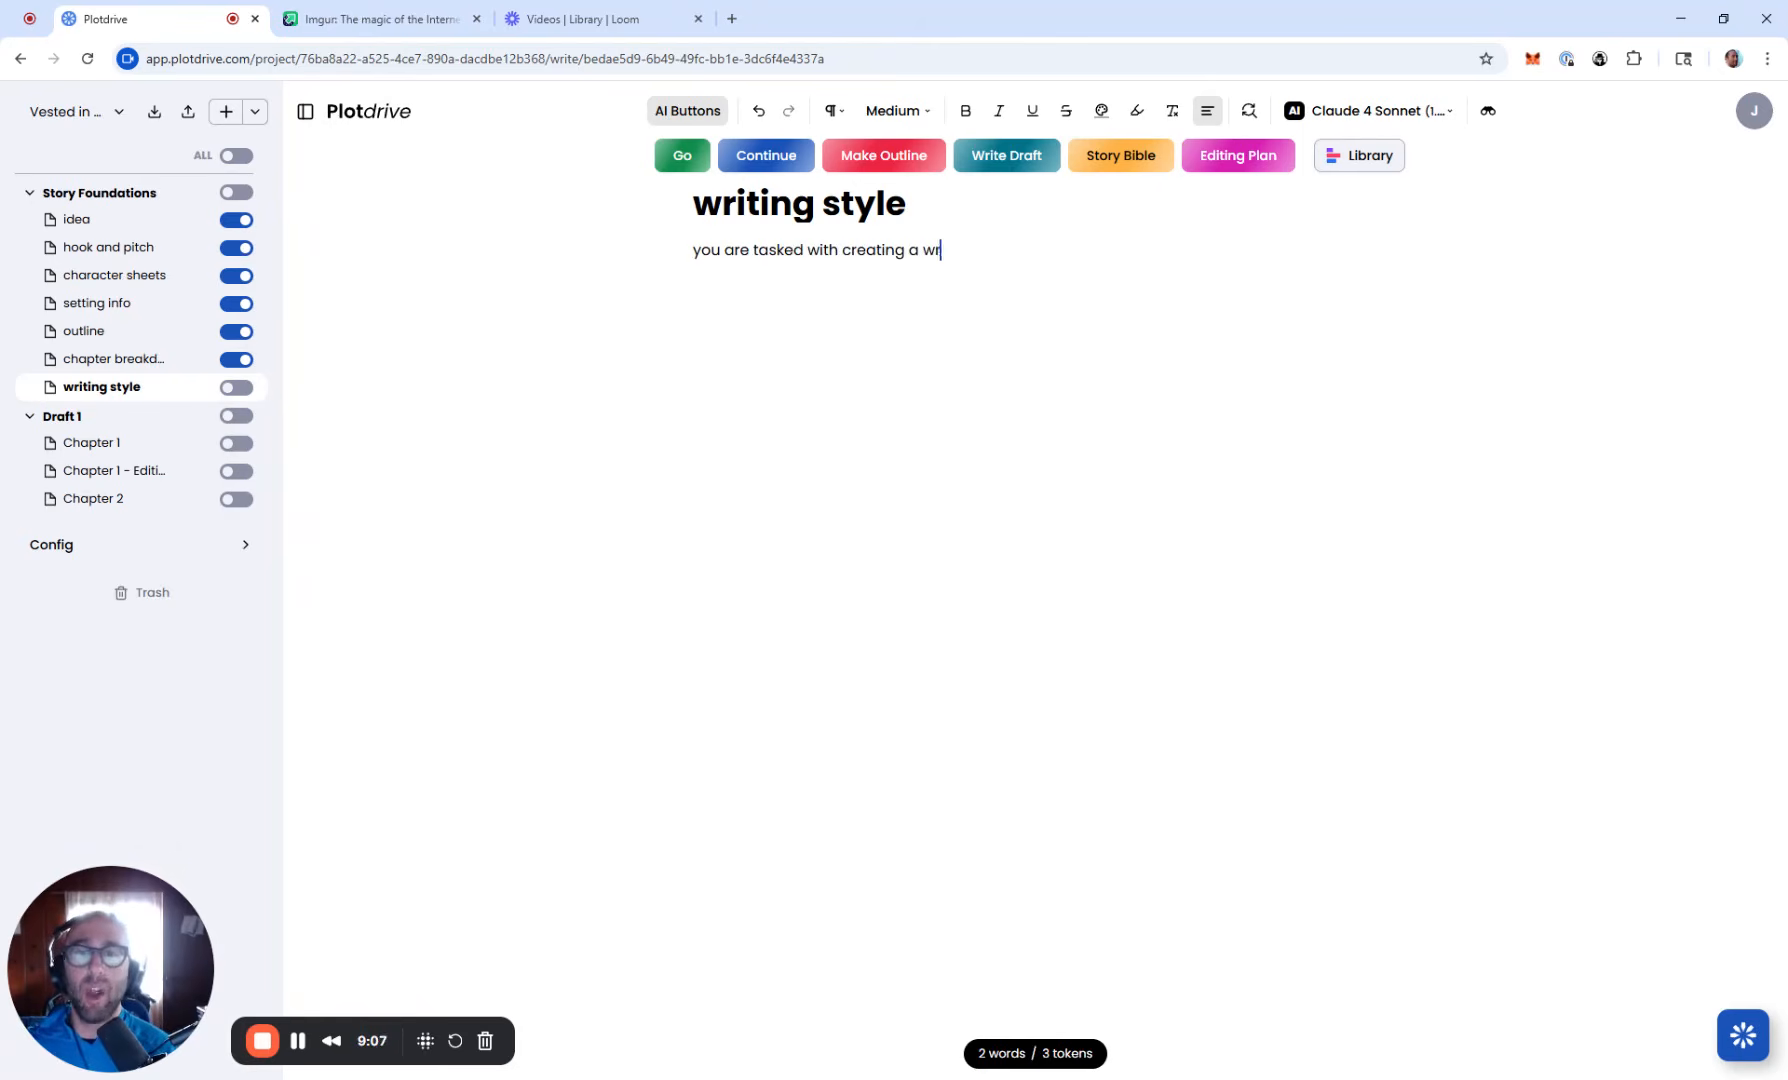
key("BackSpace")
type("iting sty")
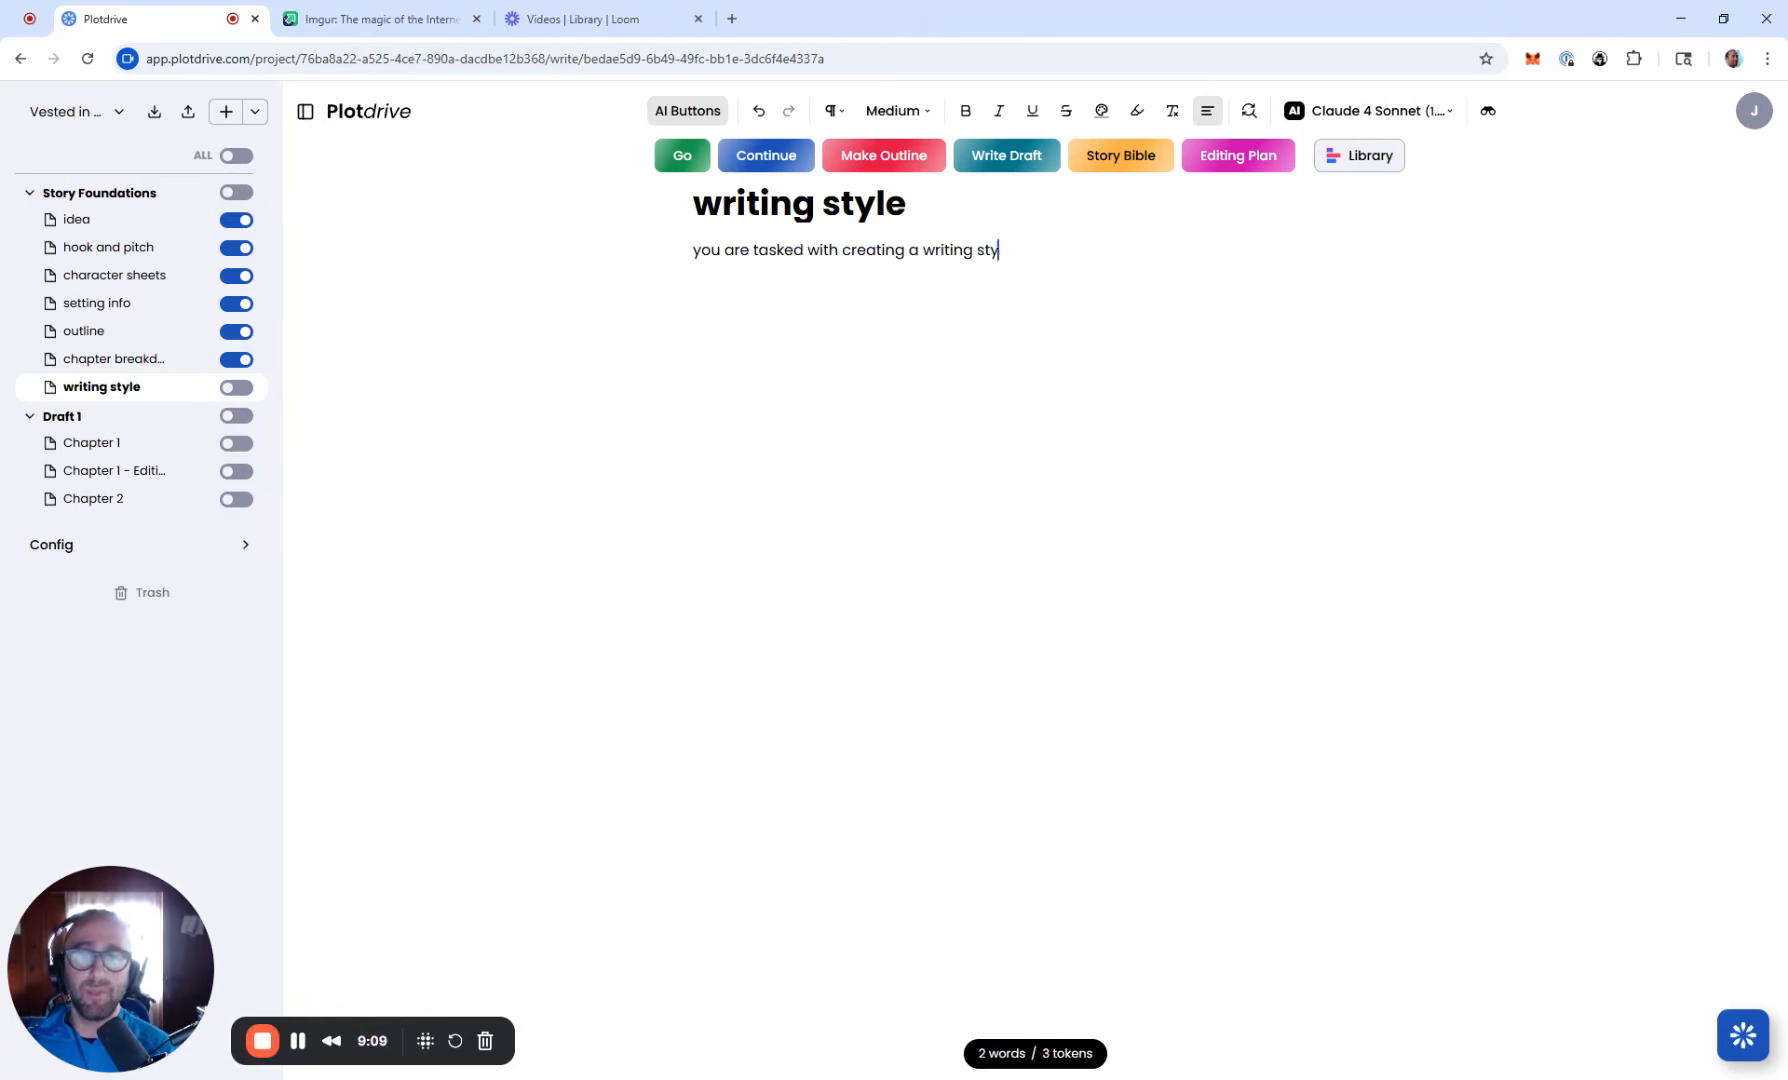
type("le to guide a gh")
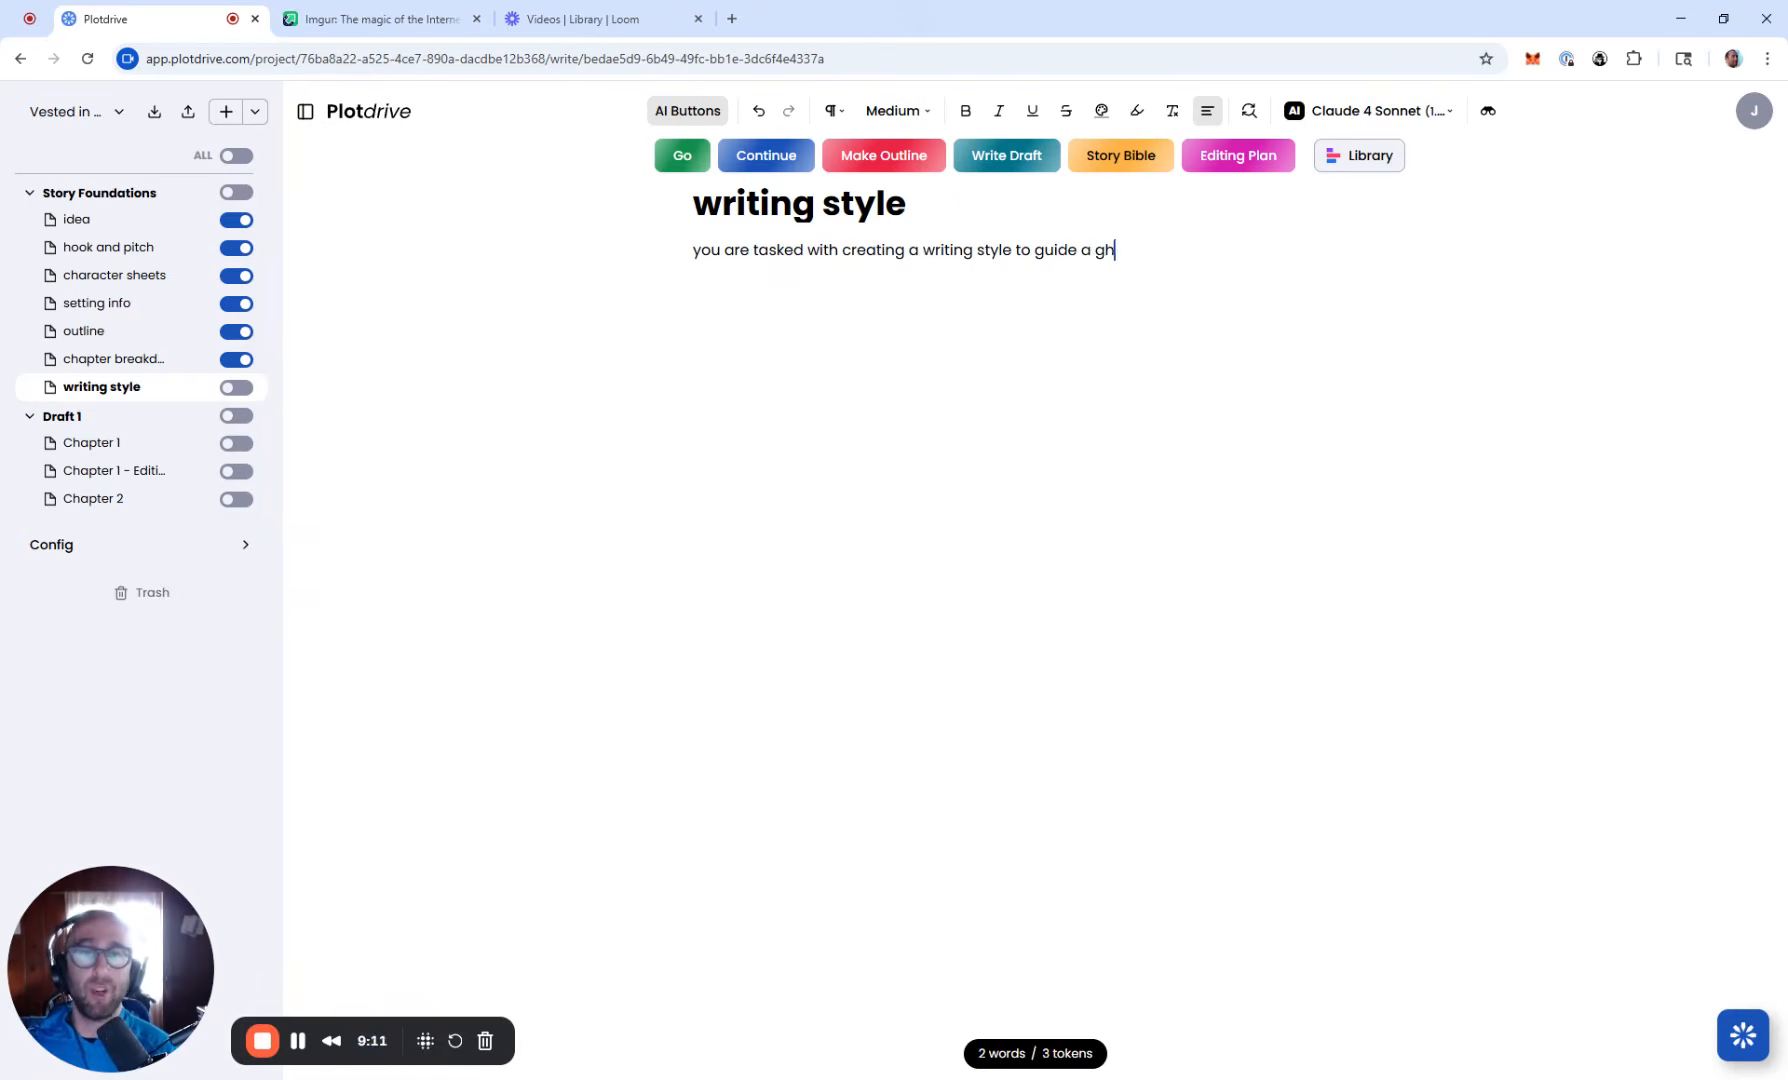
type("ostwriter of")
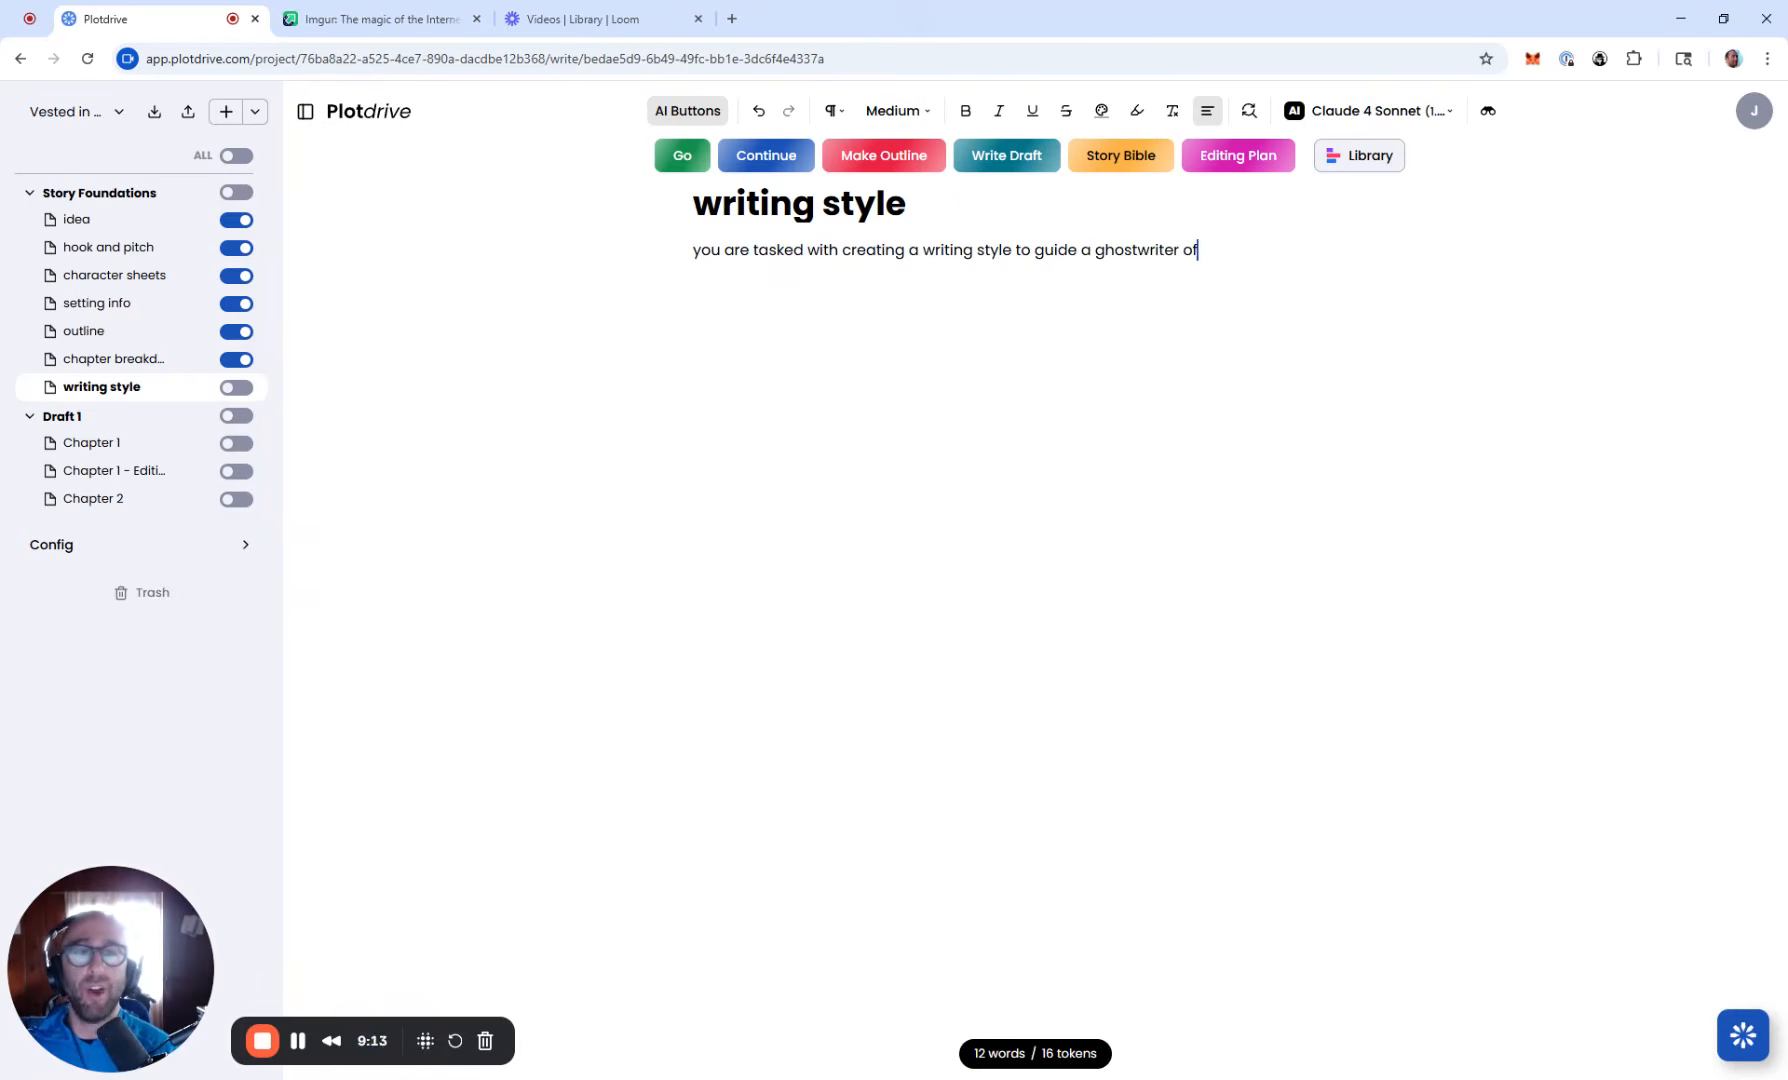
type(" a romantas")
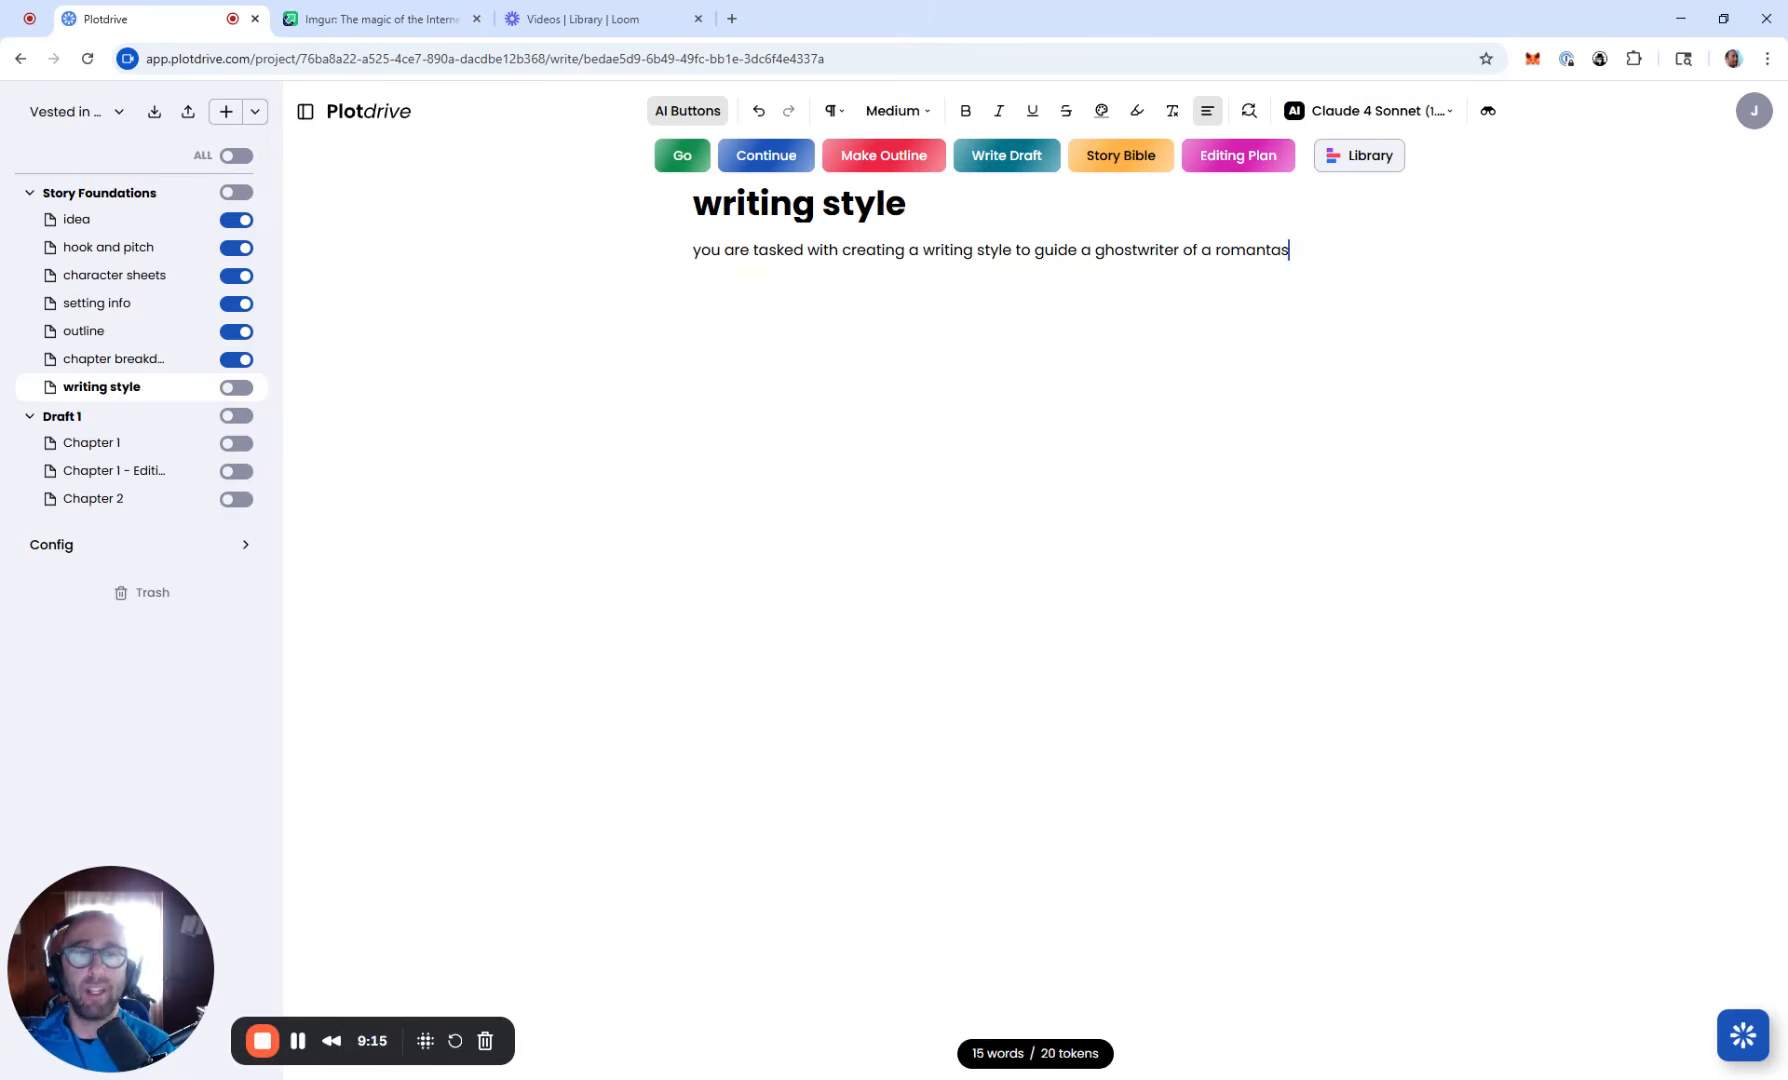
type("y nove")
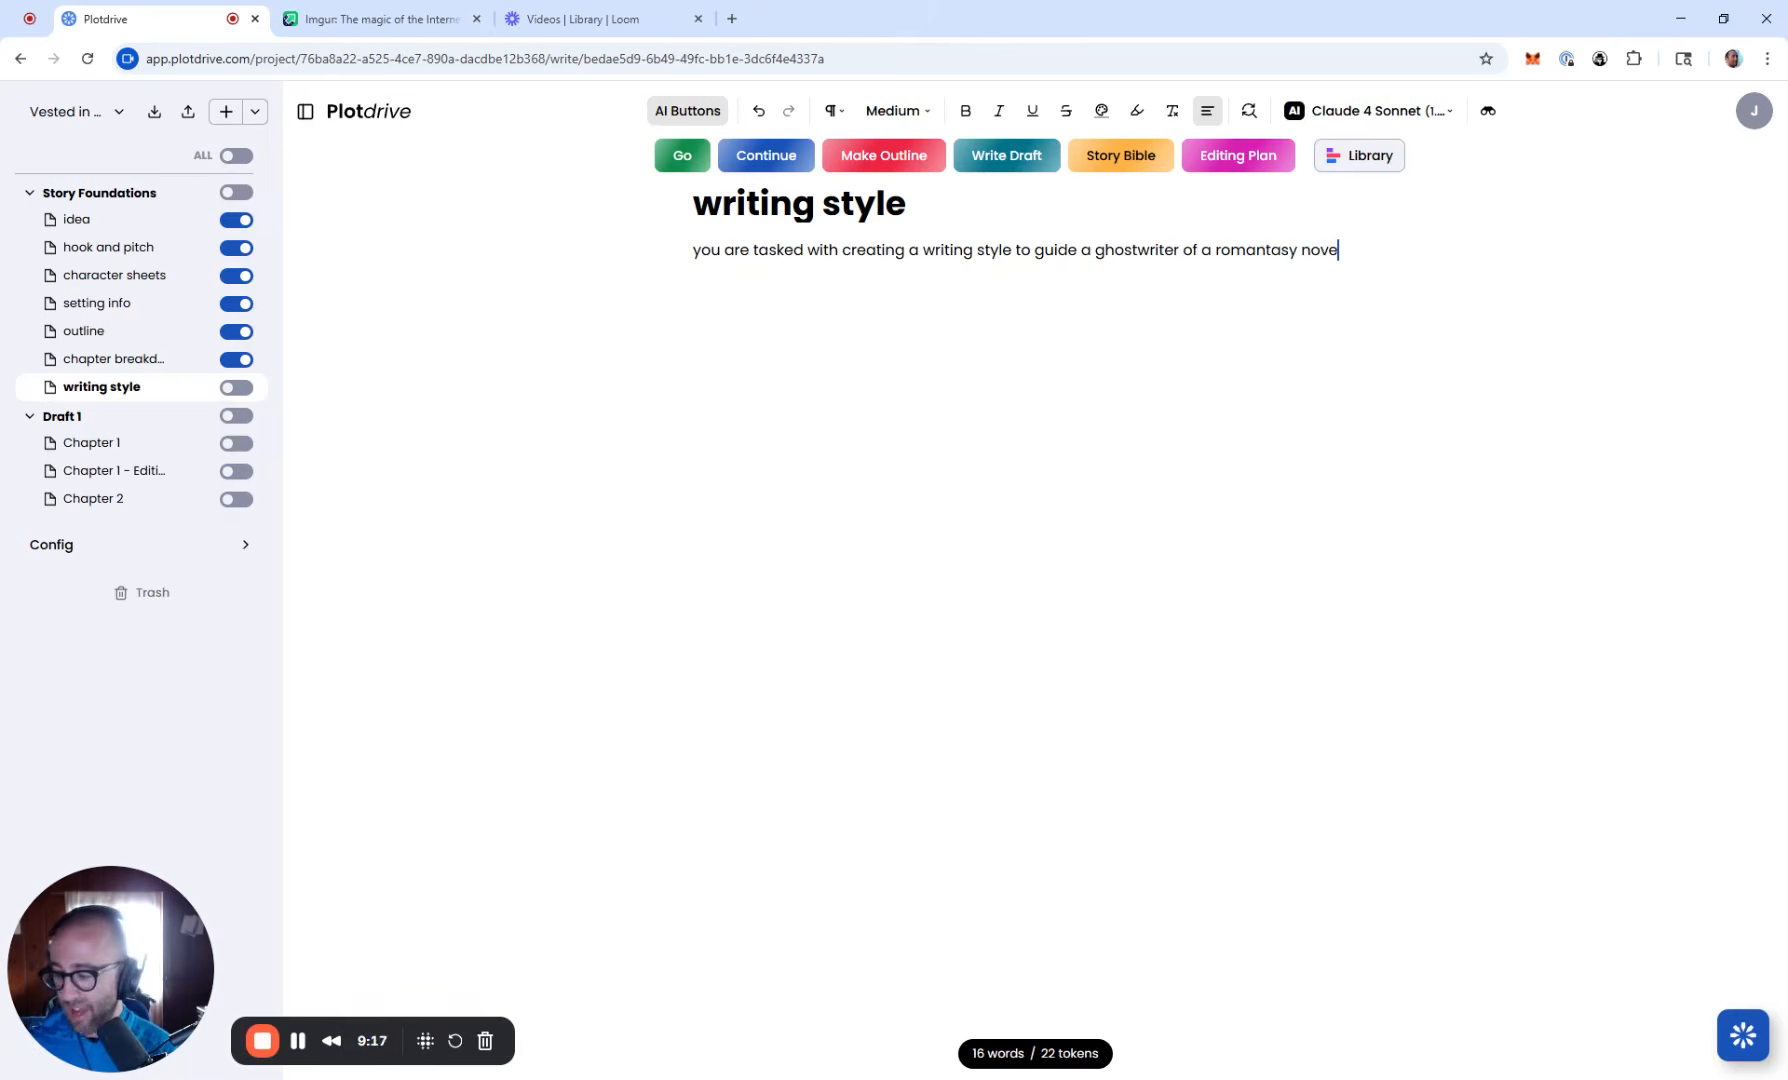
type("l. the")
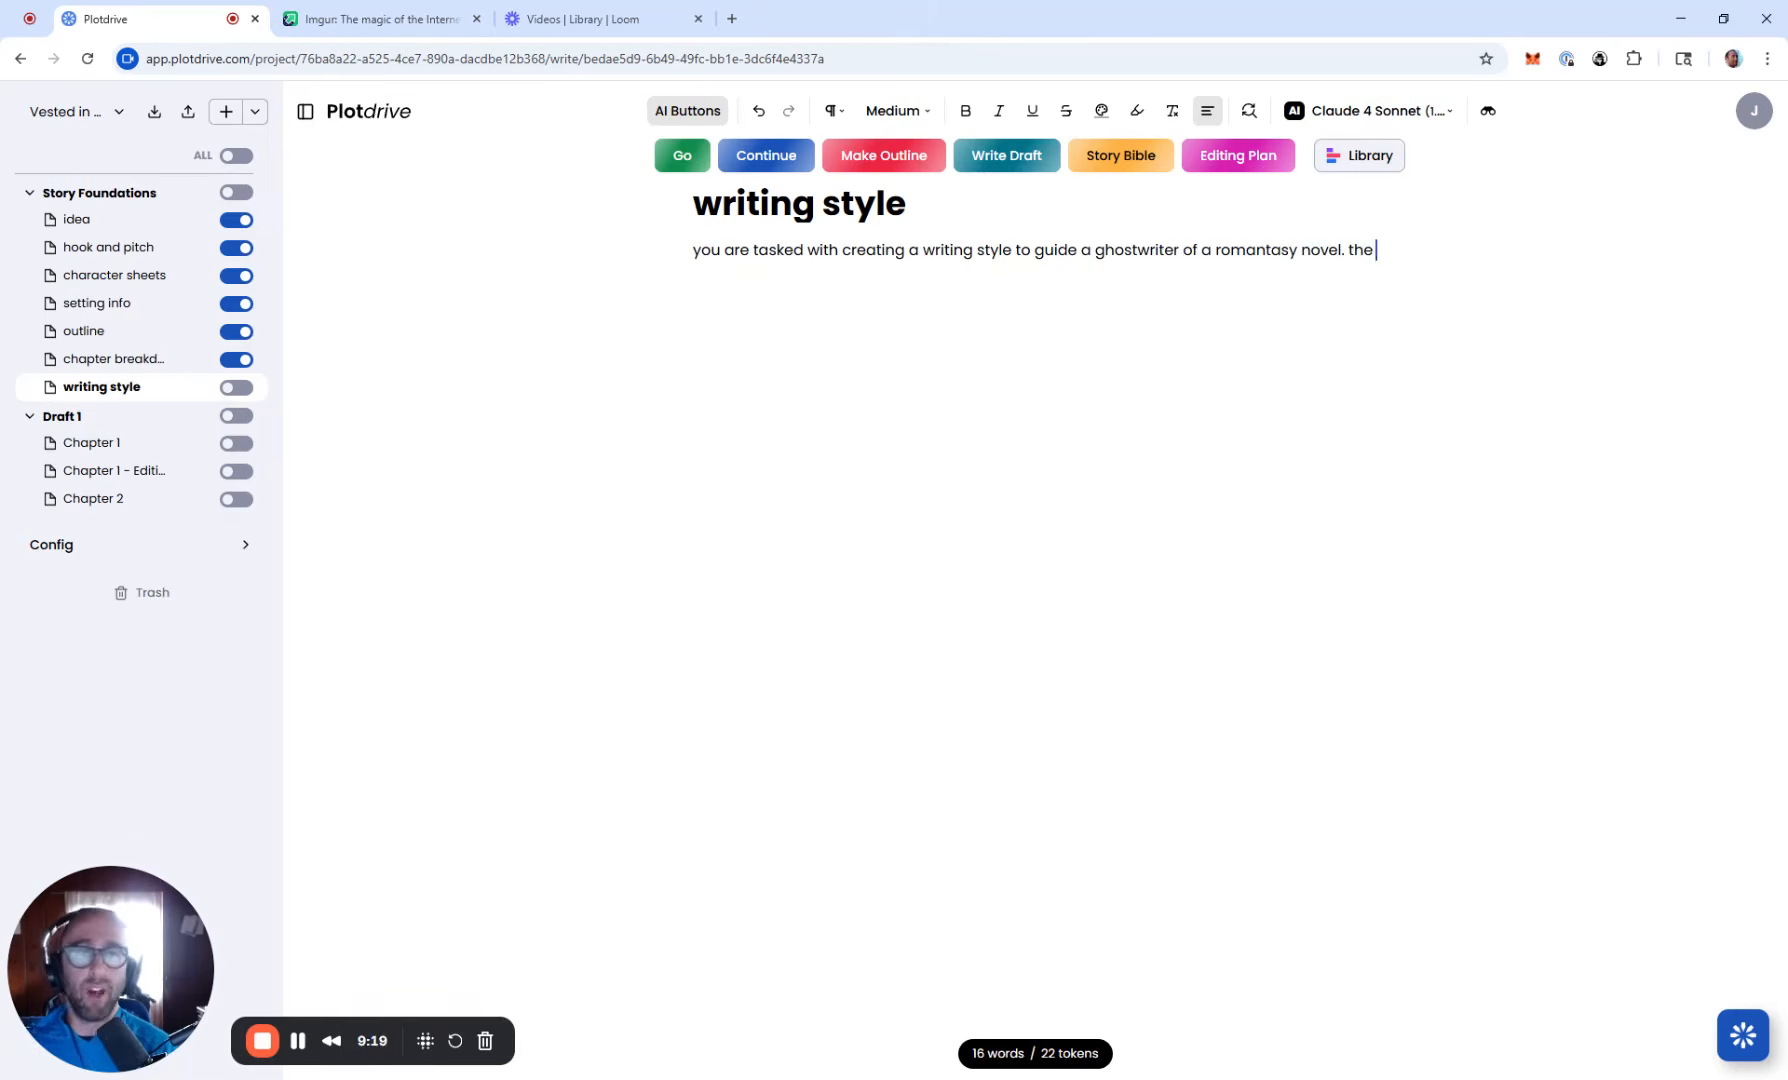
Step: Add to the prompt "the voice of the story should be the main character's only, tight third person limited perspective."
type(" voice of the s")
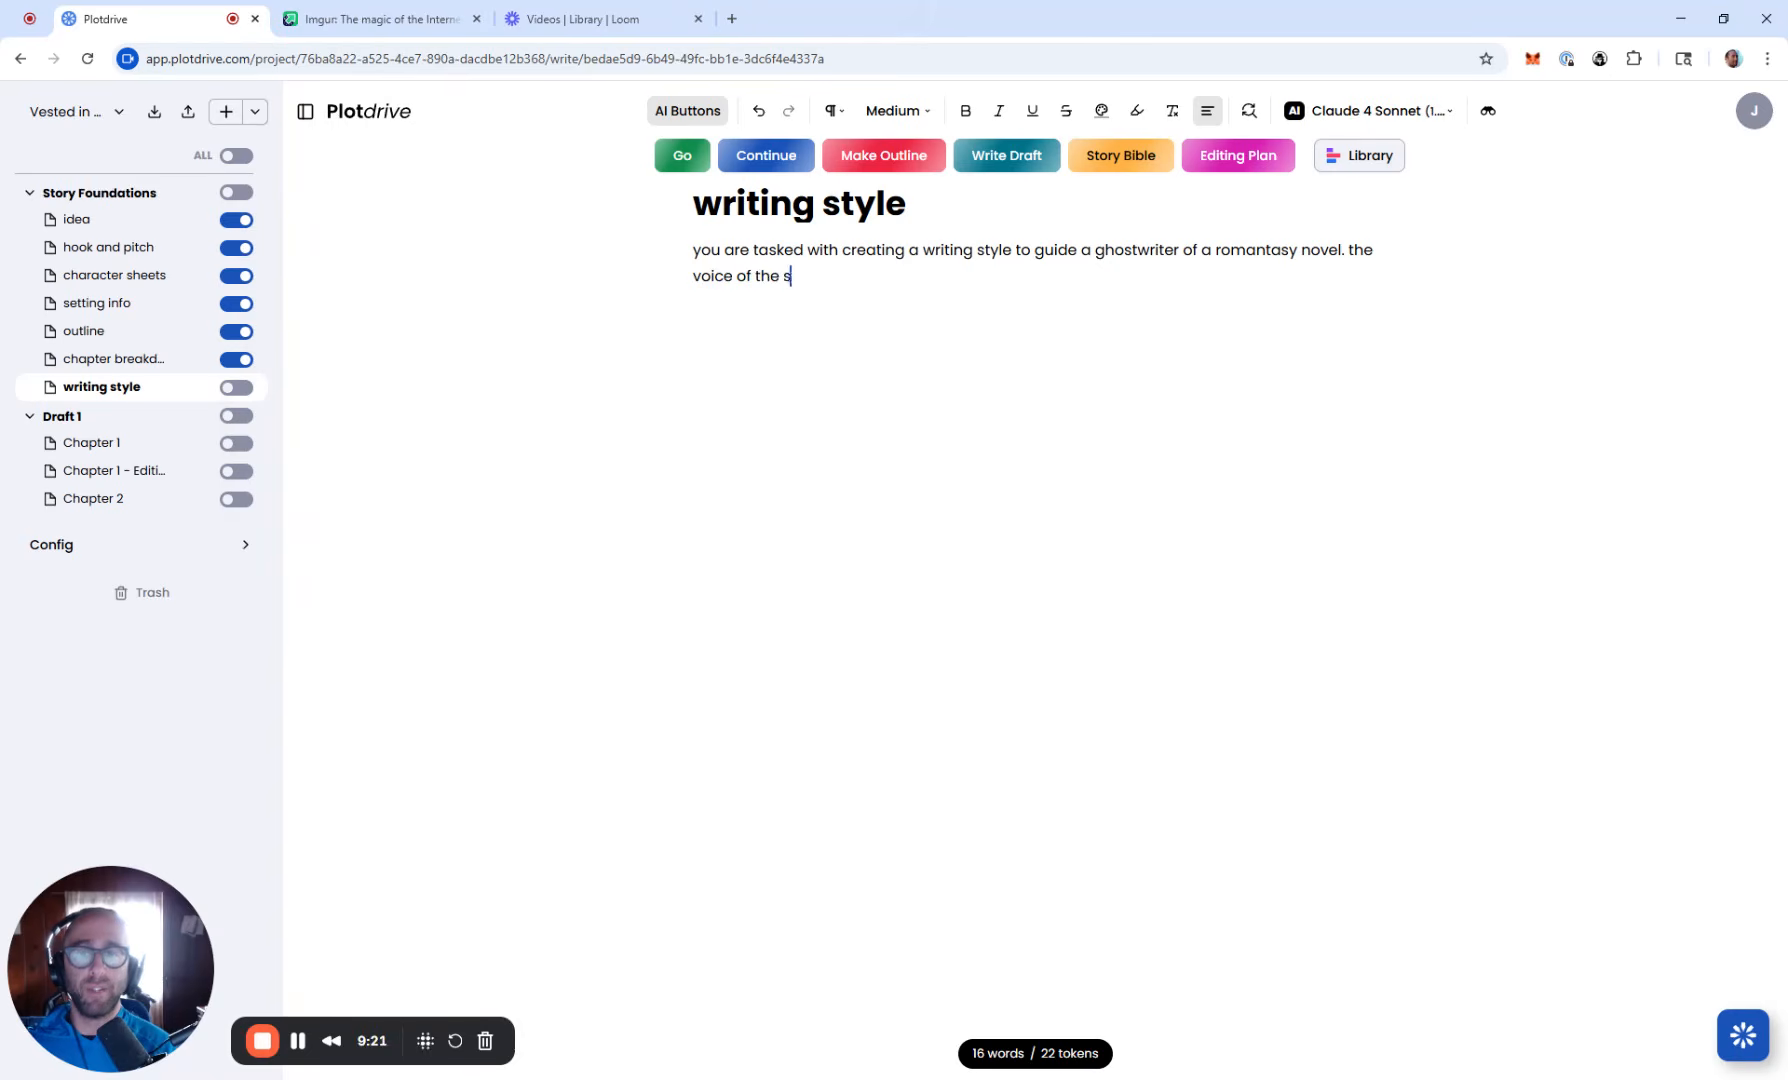
type("tory should be ")
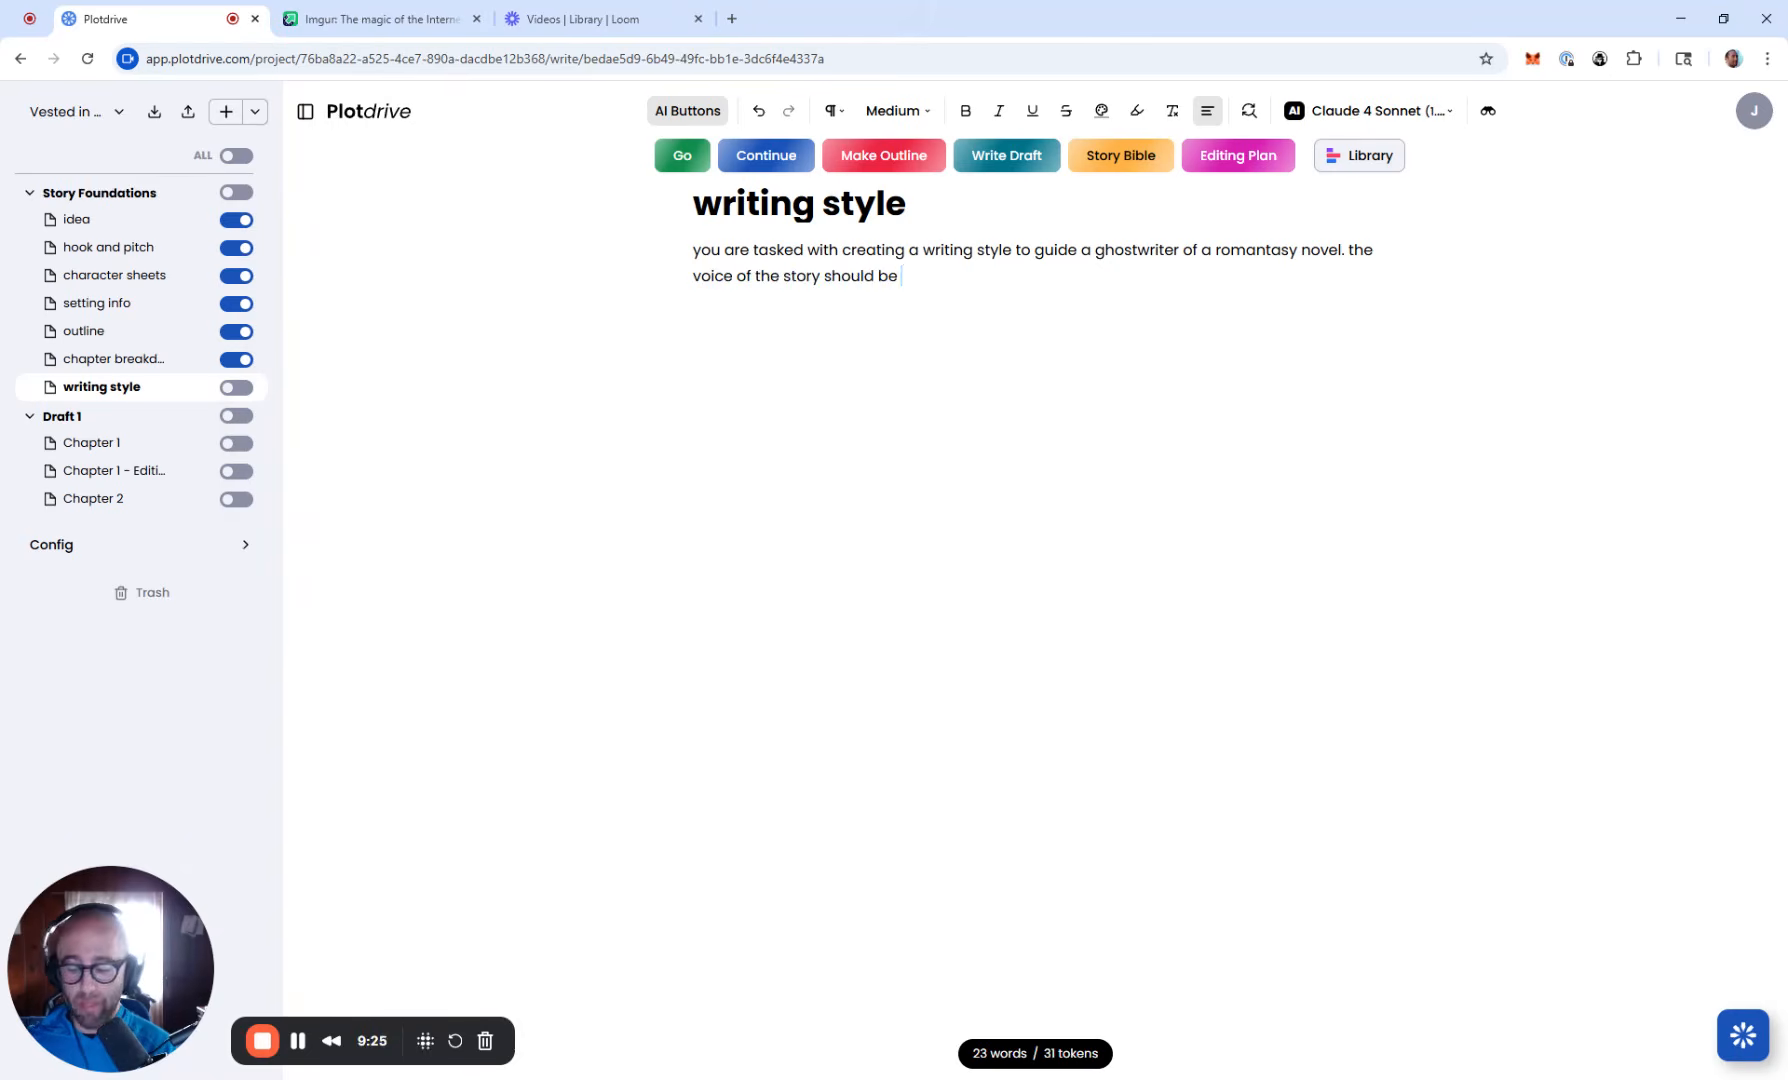
type("the main ch")
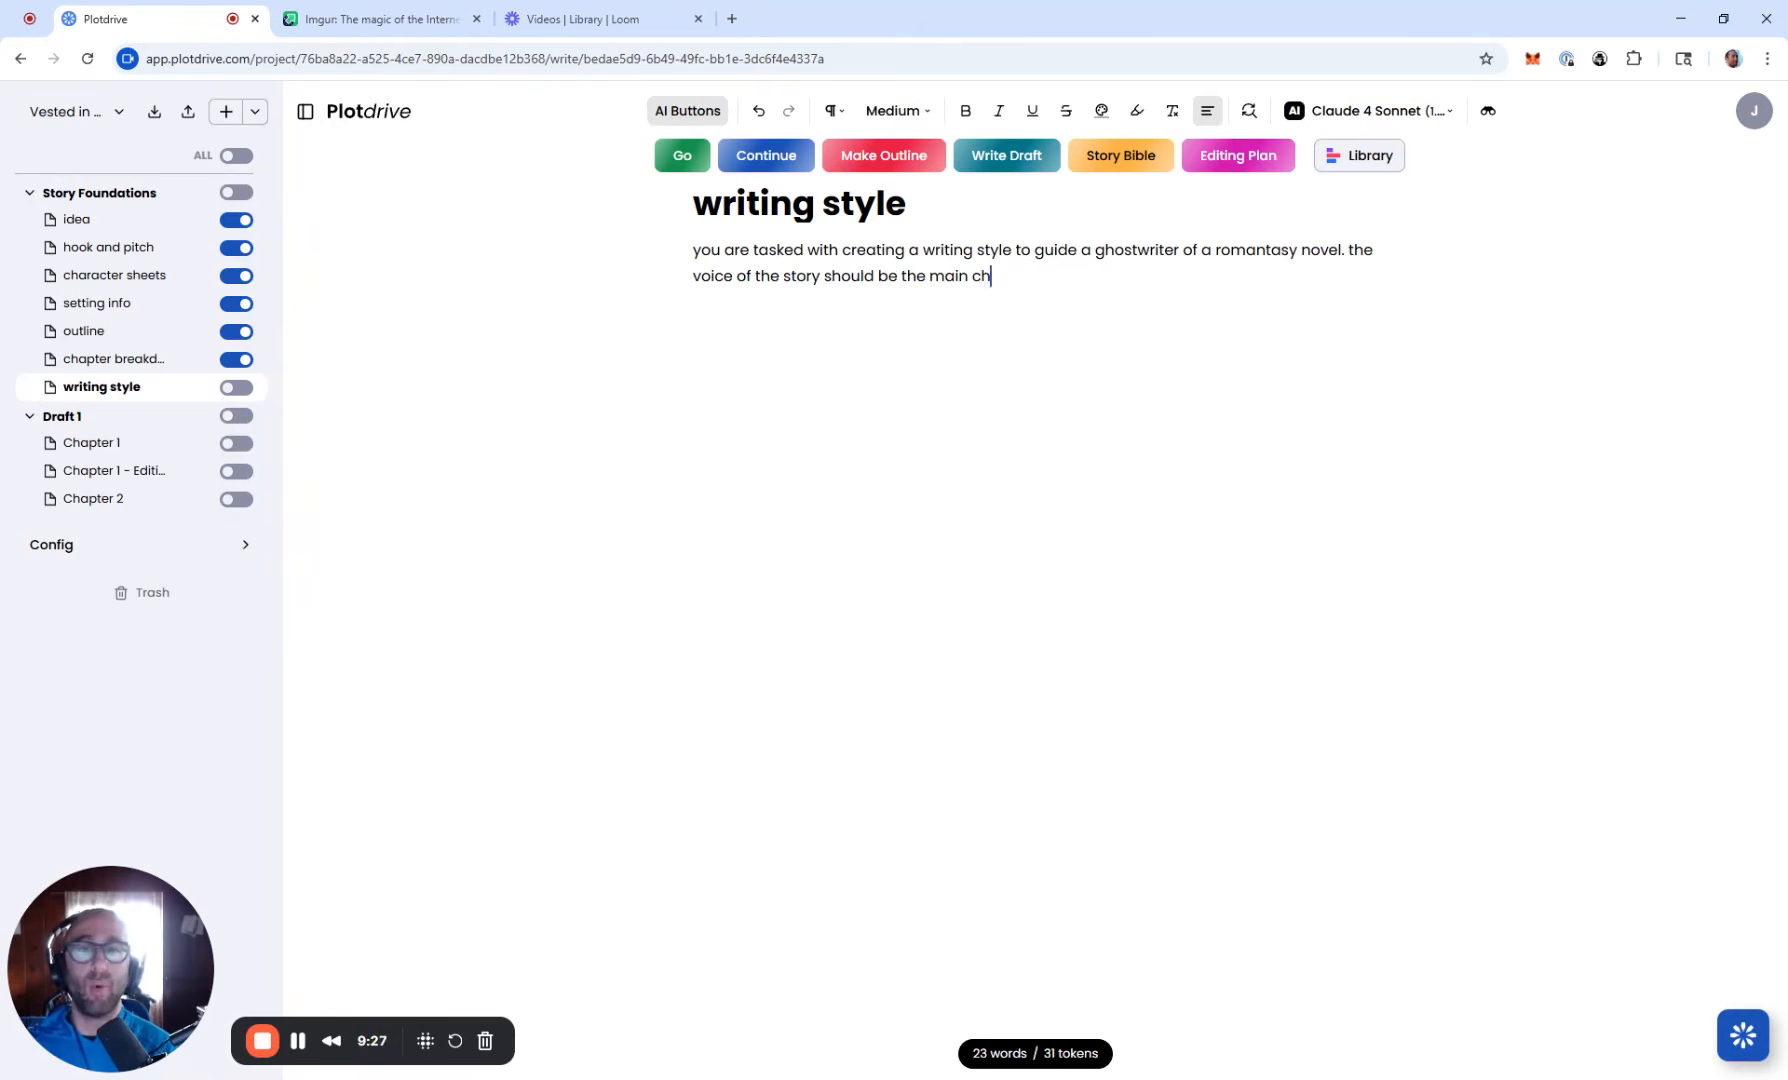
type("aracter's only, tigh")
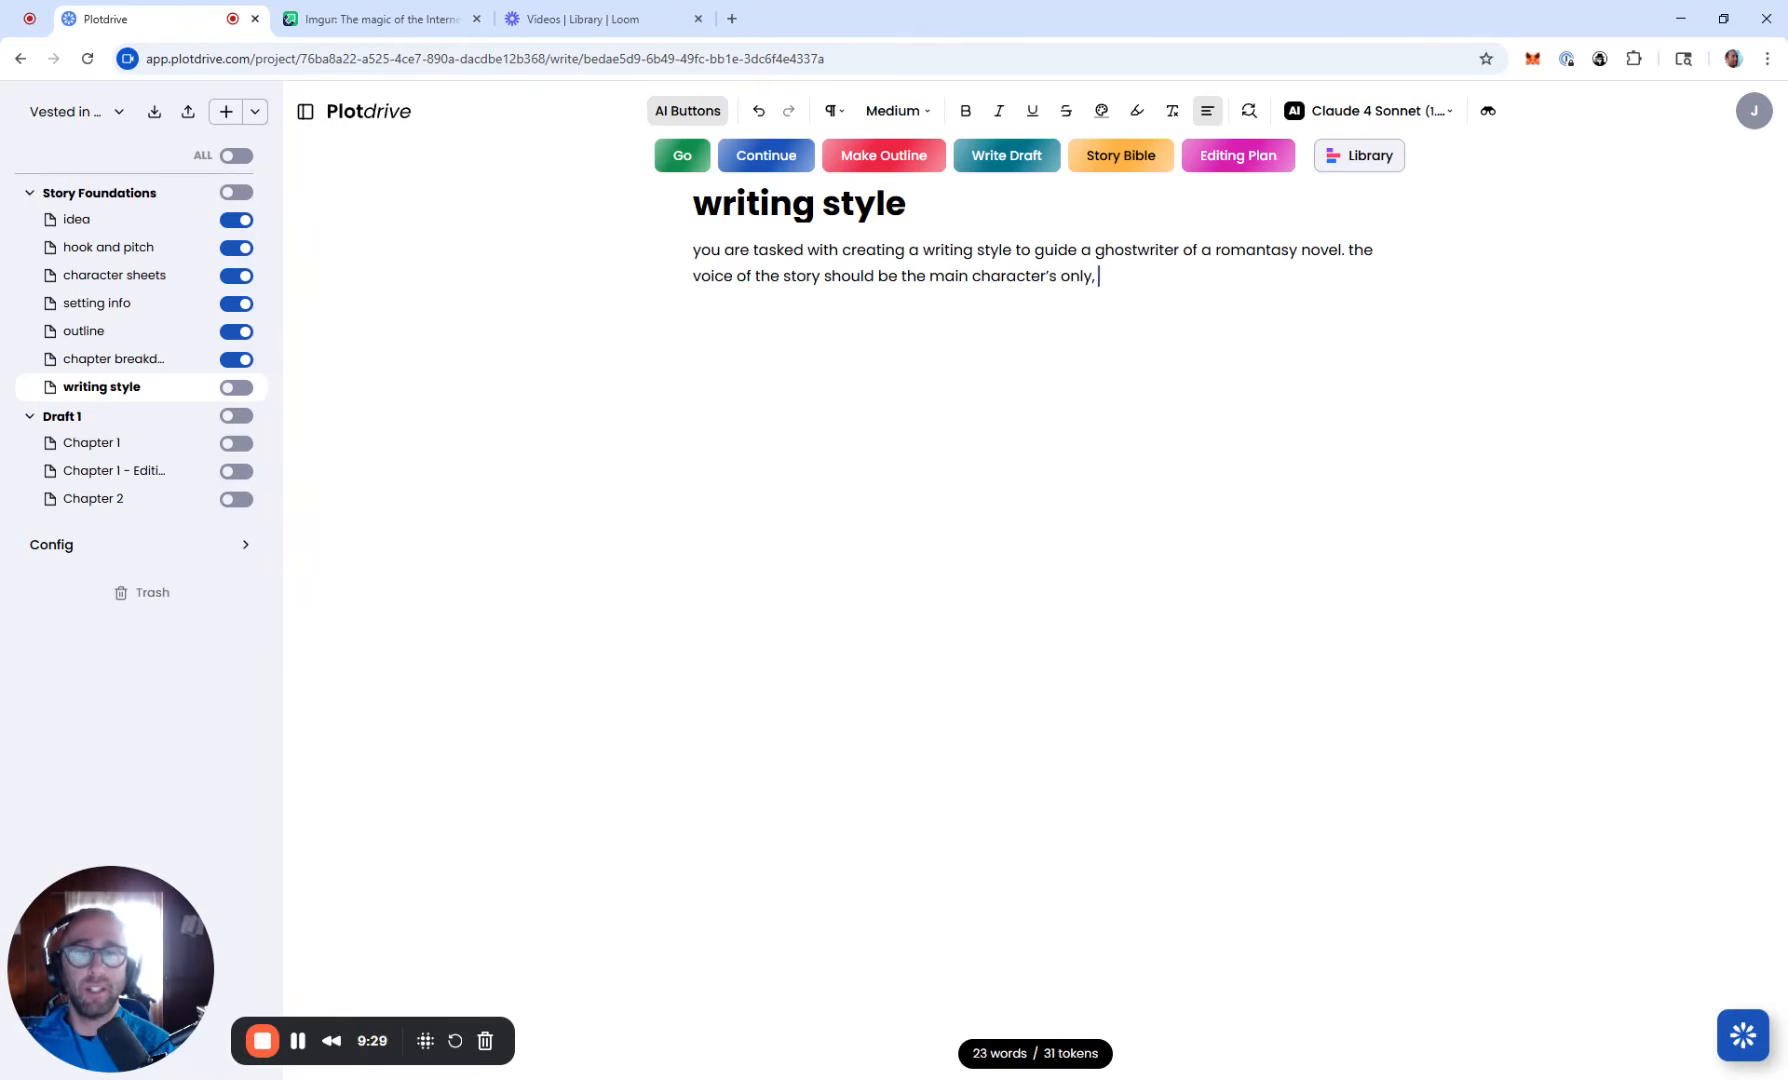
type("t third perso")
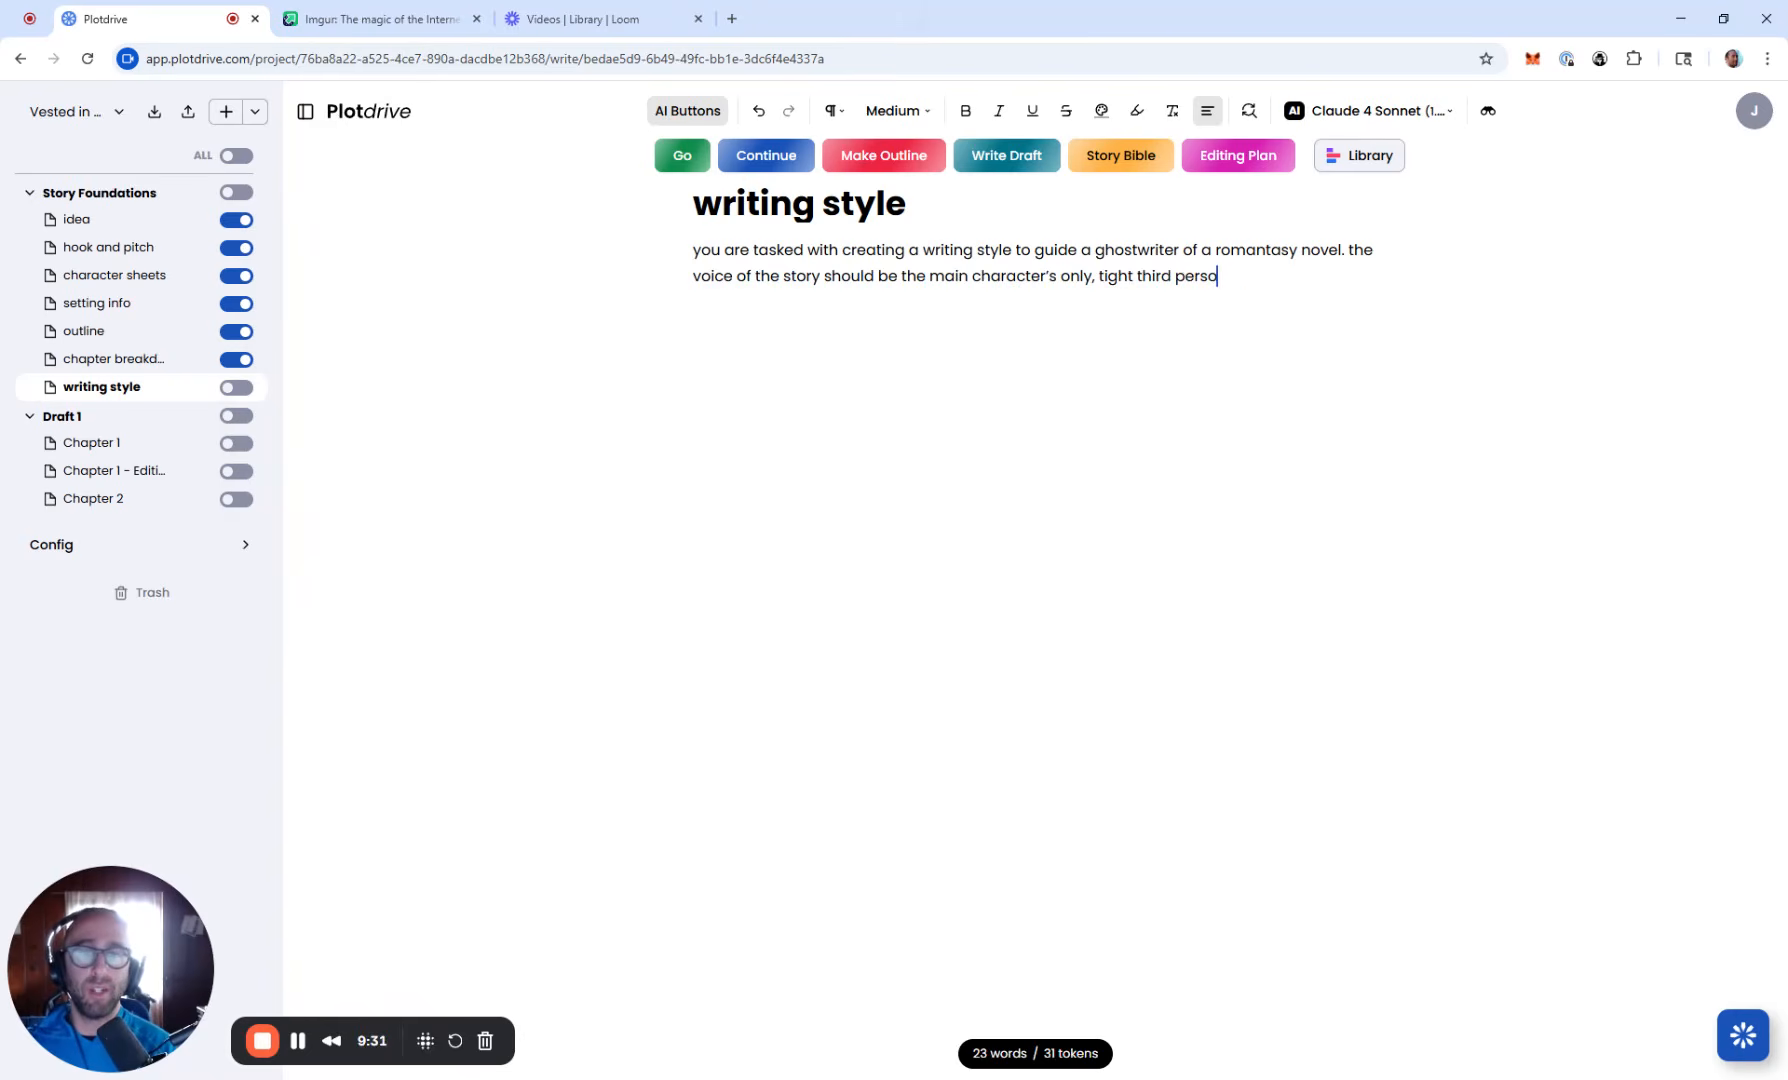
type("n limited perspec")
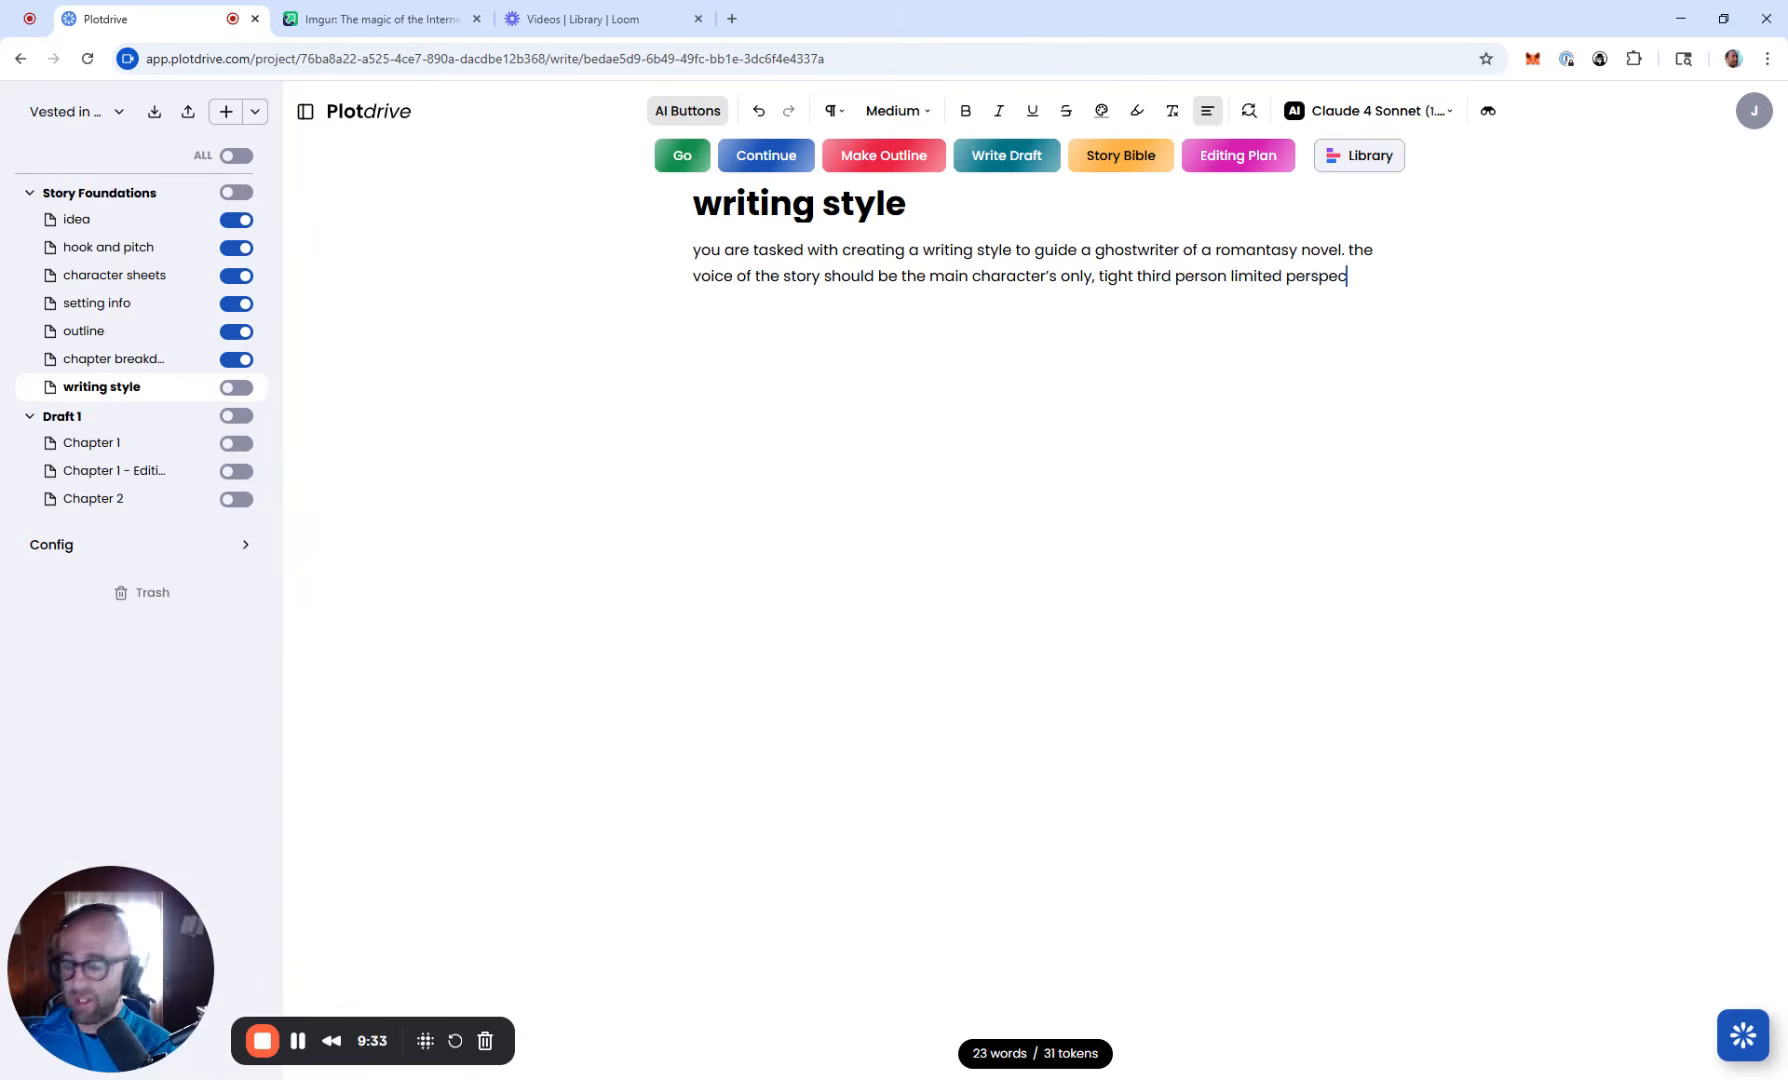
type("tive. the a")
Step: Add to the prompt "the readers will be voracious fans of this genre, and very familiar with the tropes to the point"
key("BackSpace")
type("read")
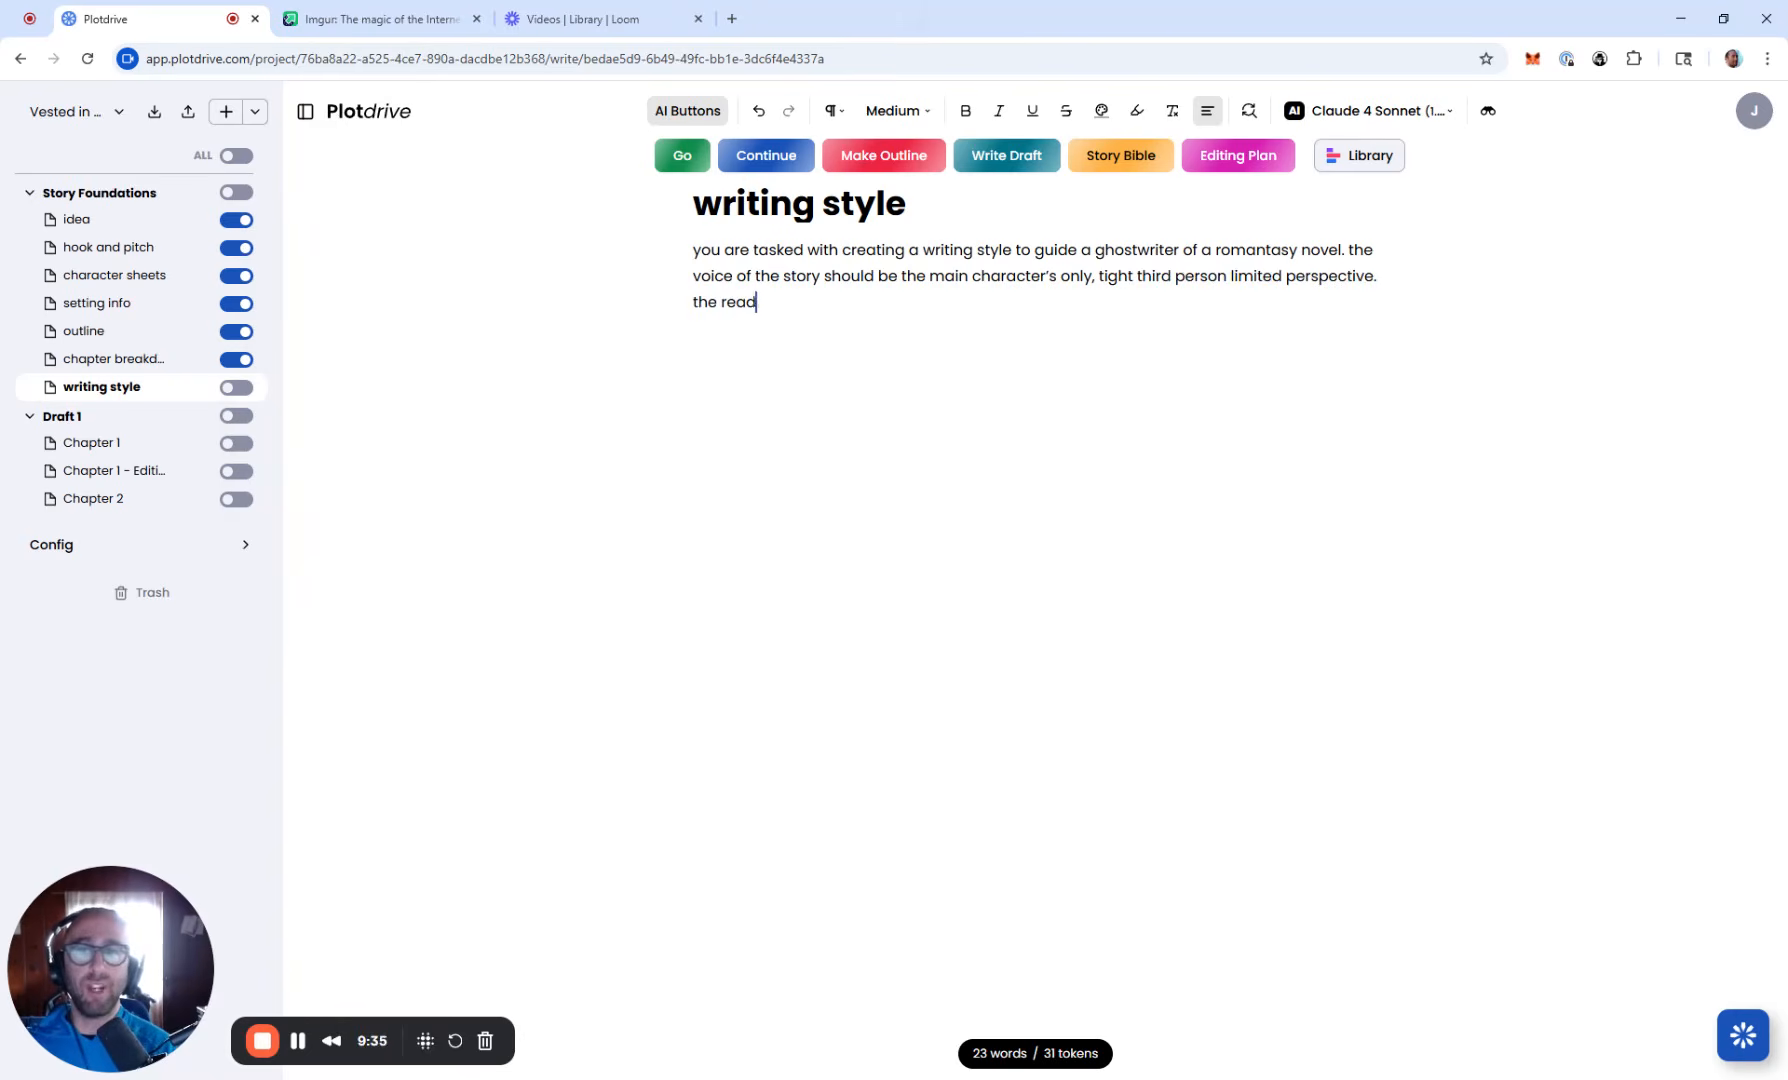
type("ers will be")
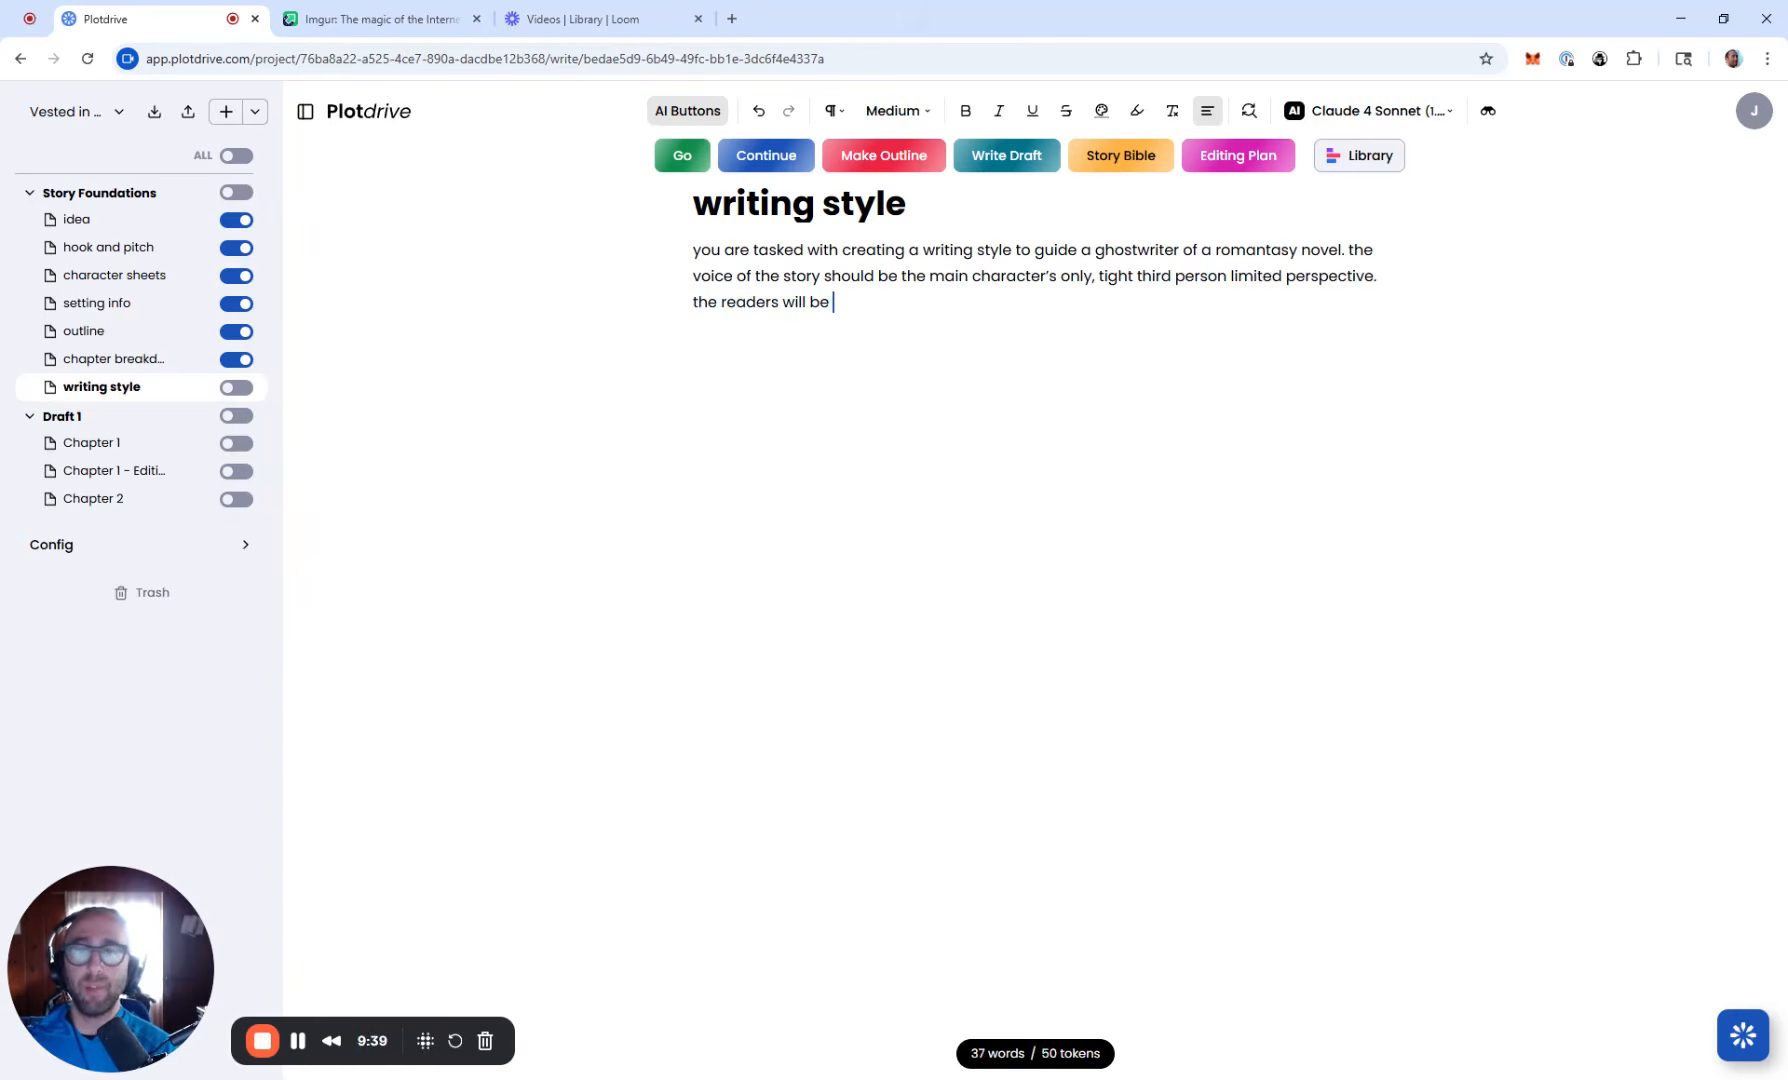
type(" voracious ")
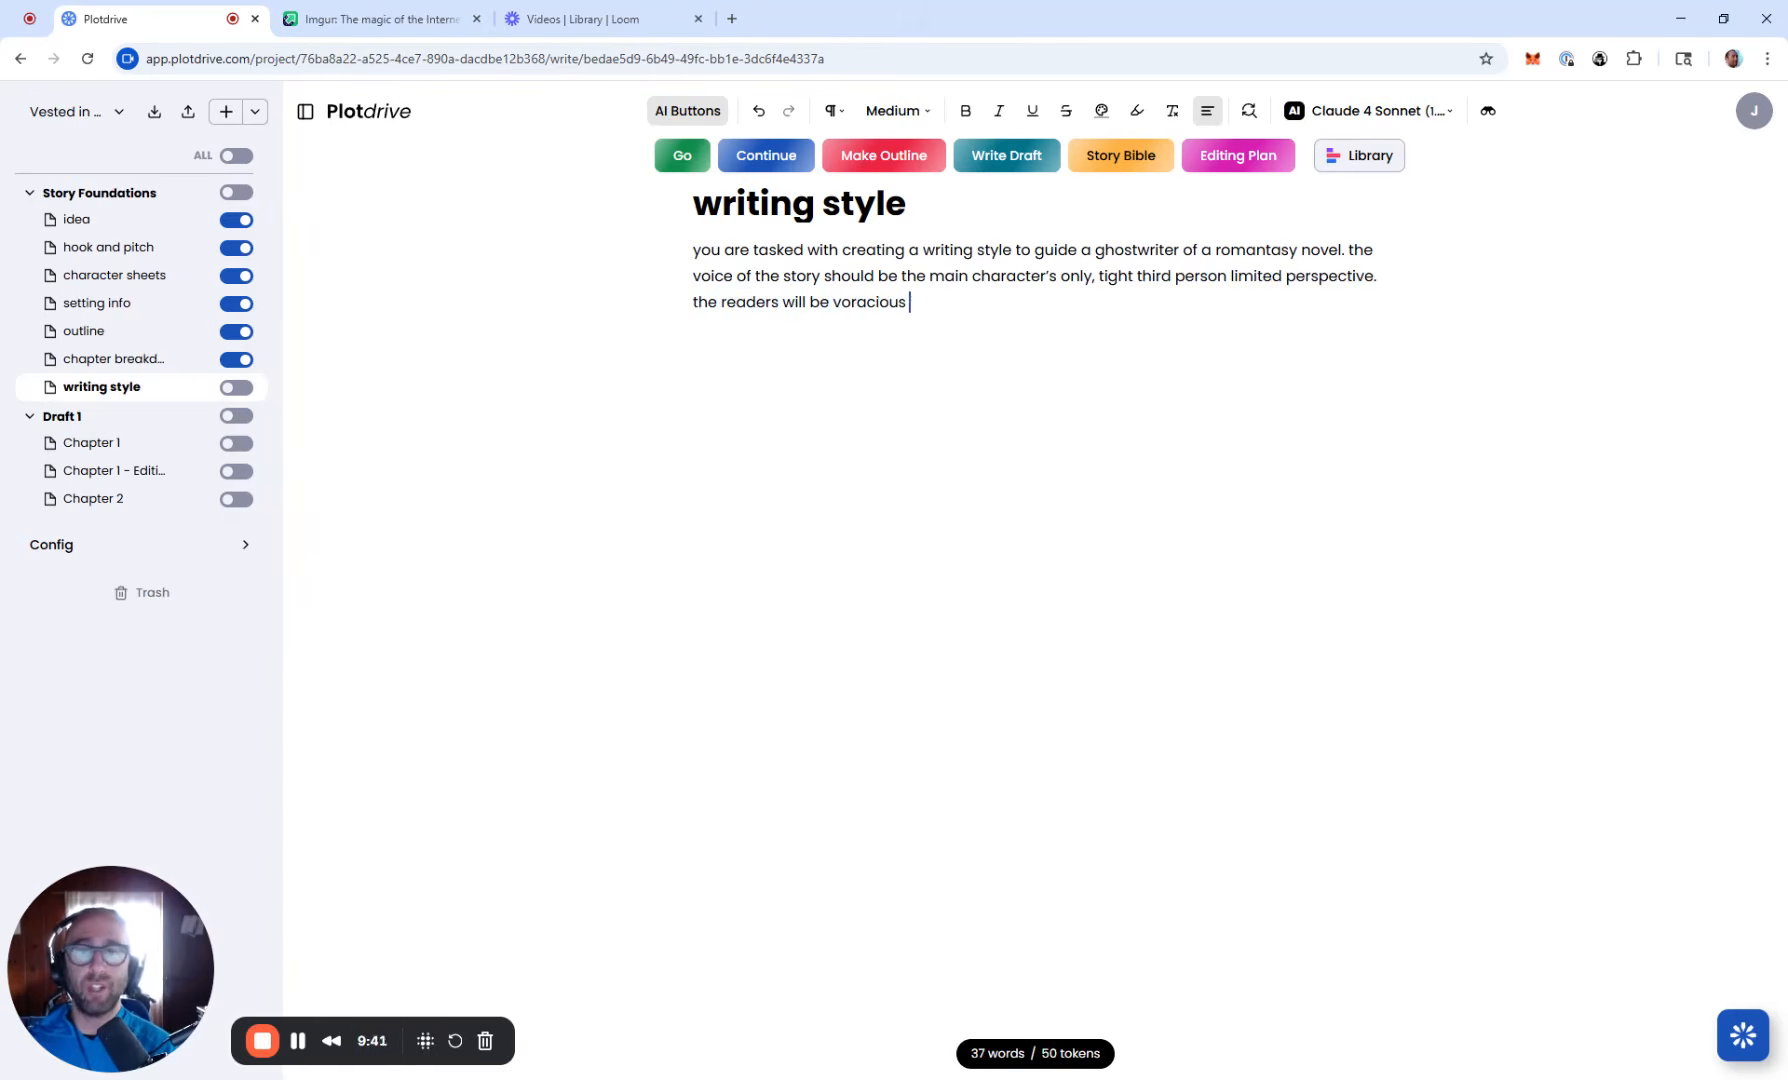
type("fans of t")
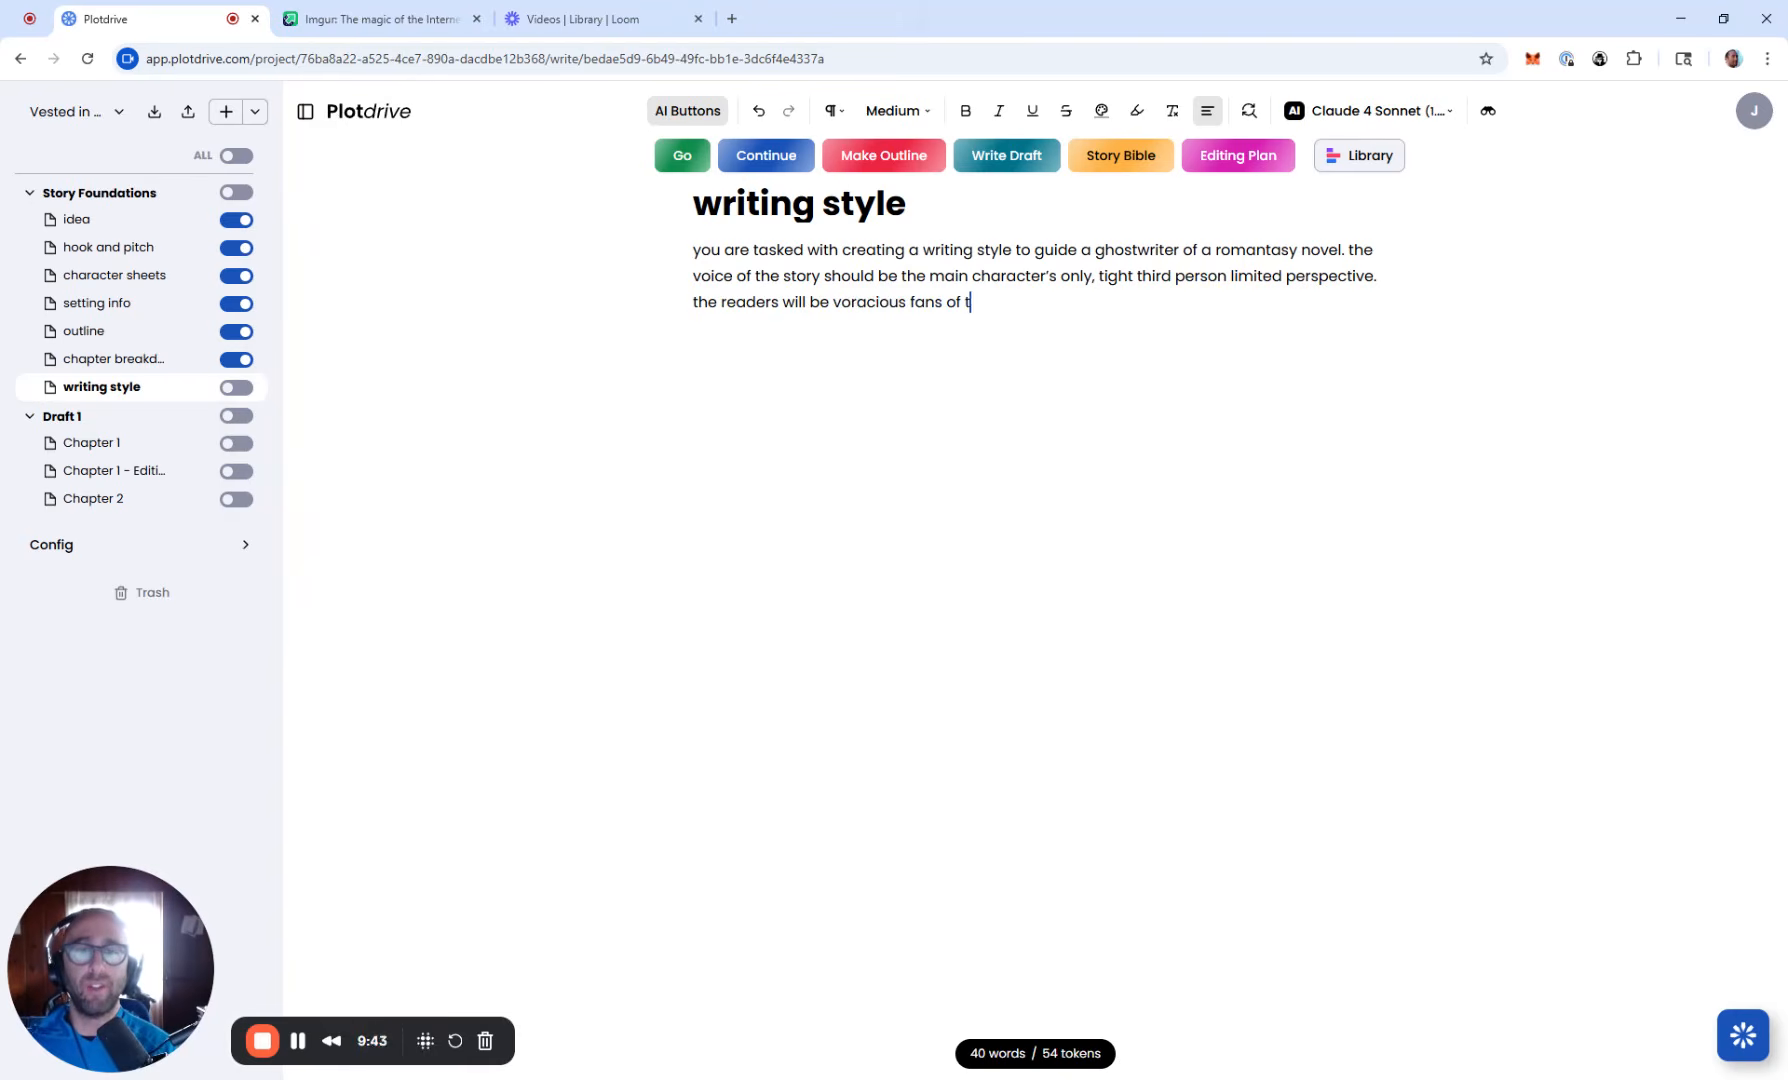
type("his genre, and")
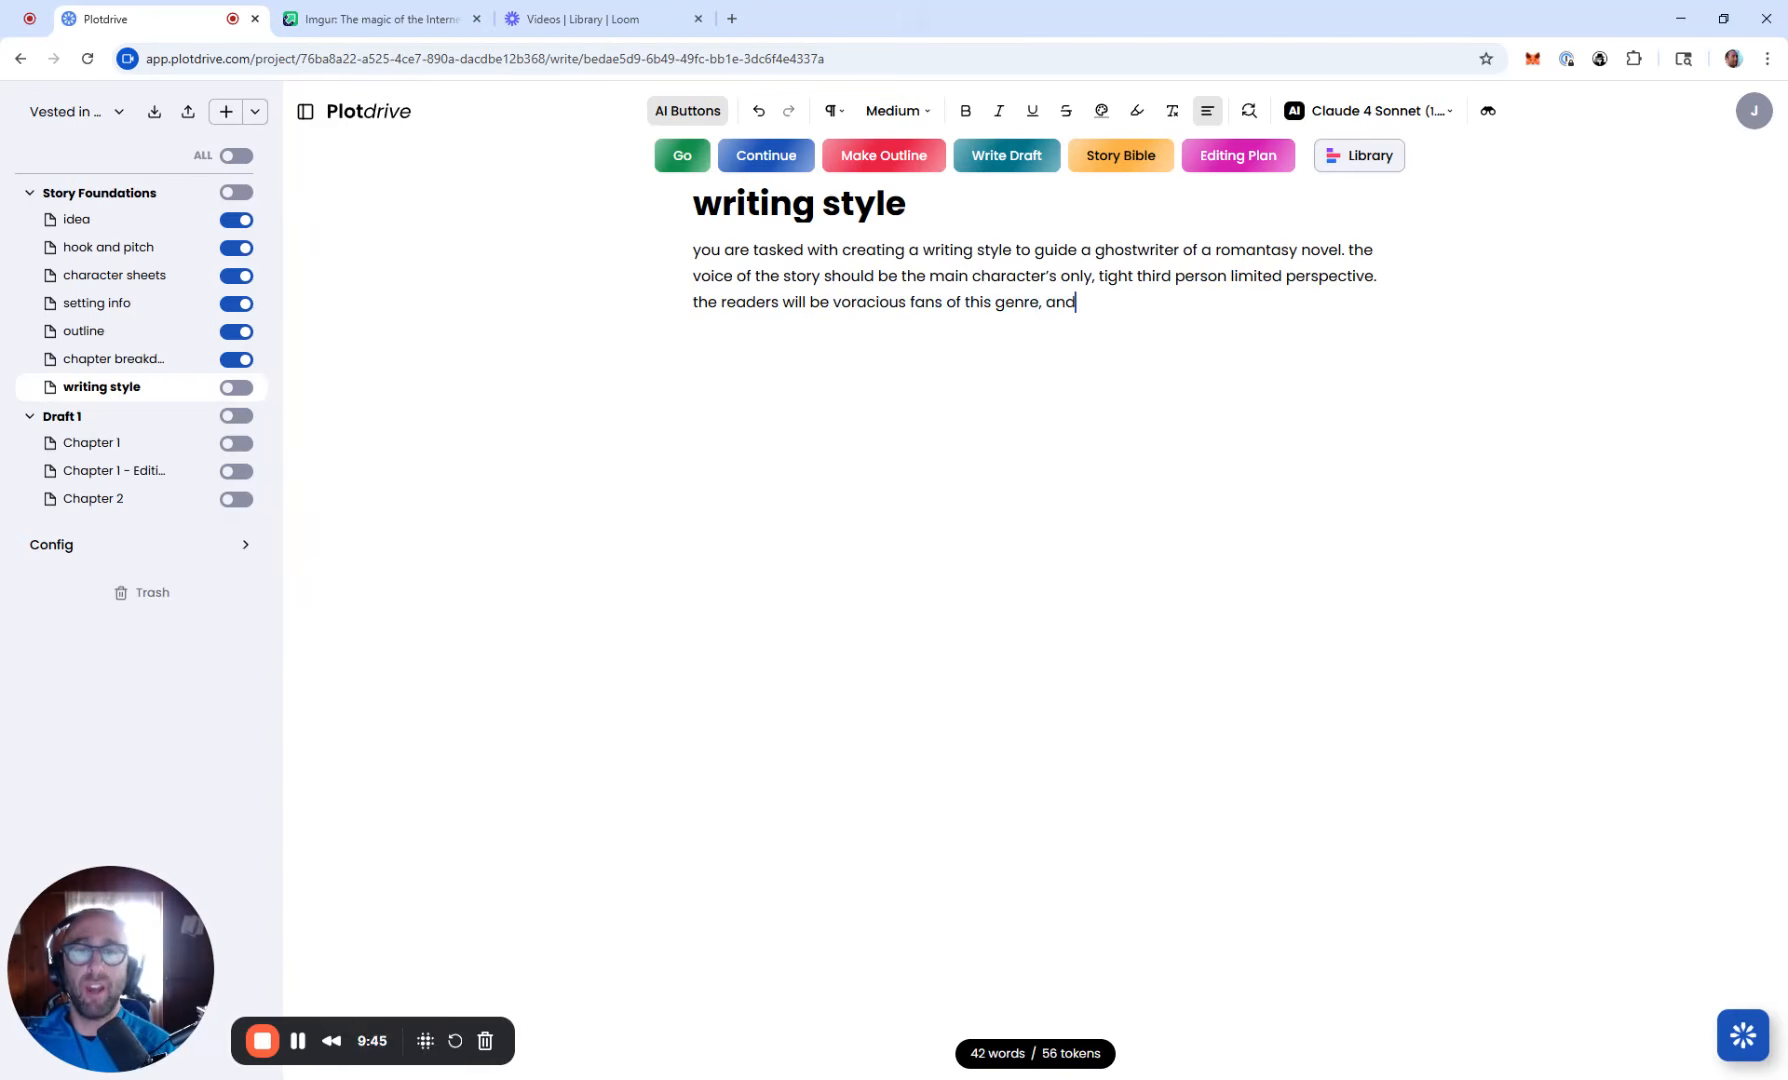
type(" very familiar")
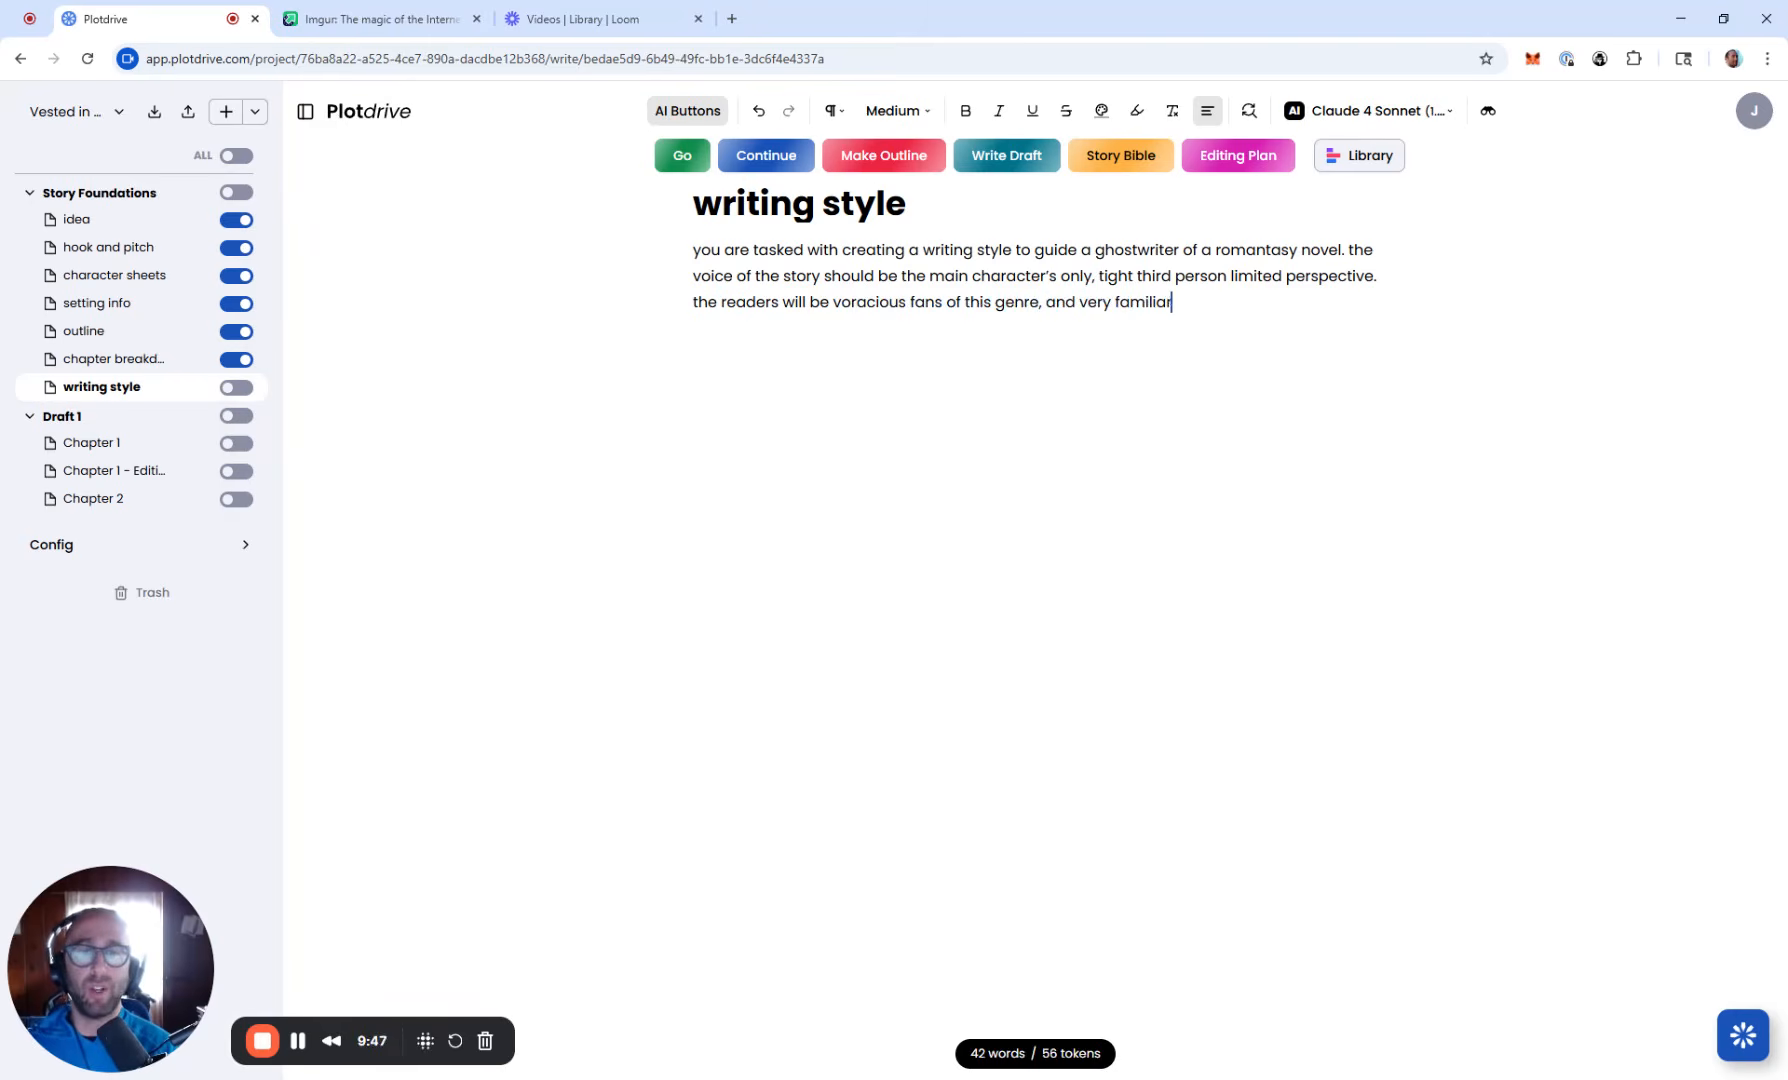
type(" with the tropes to the point")
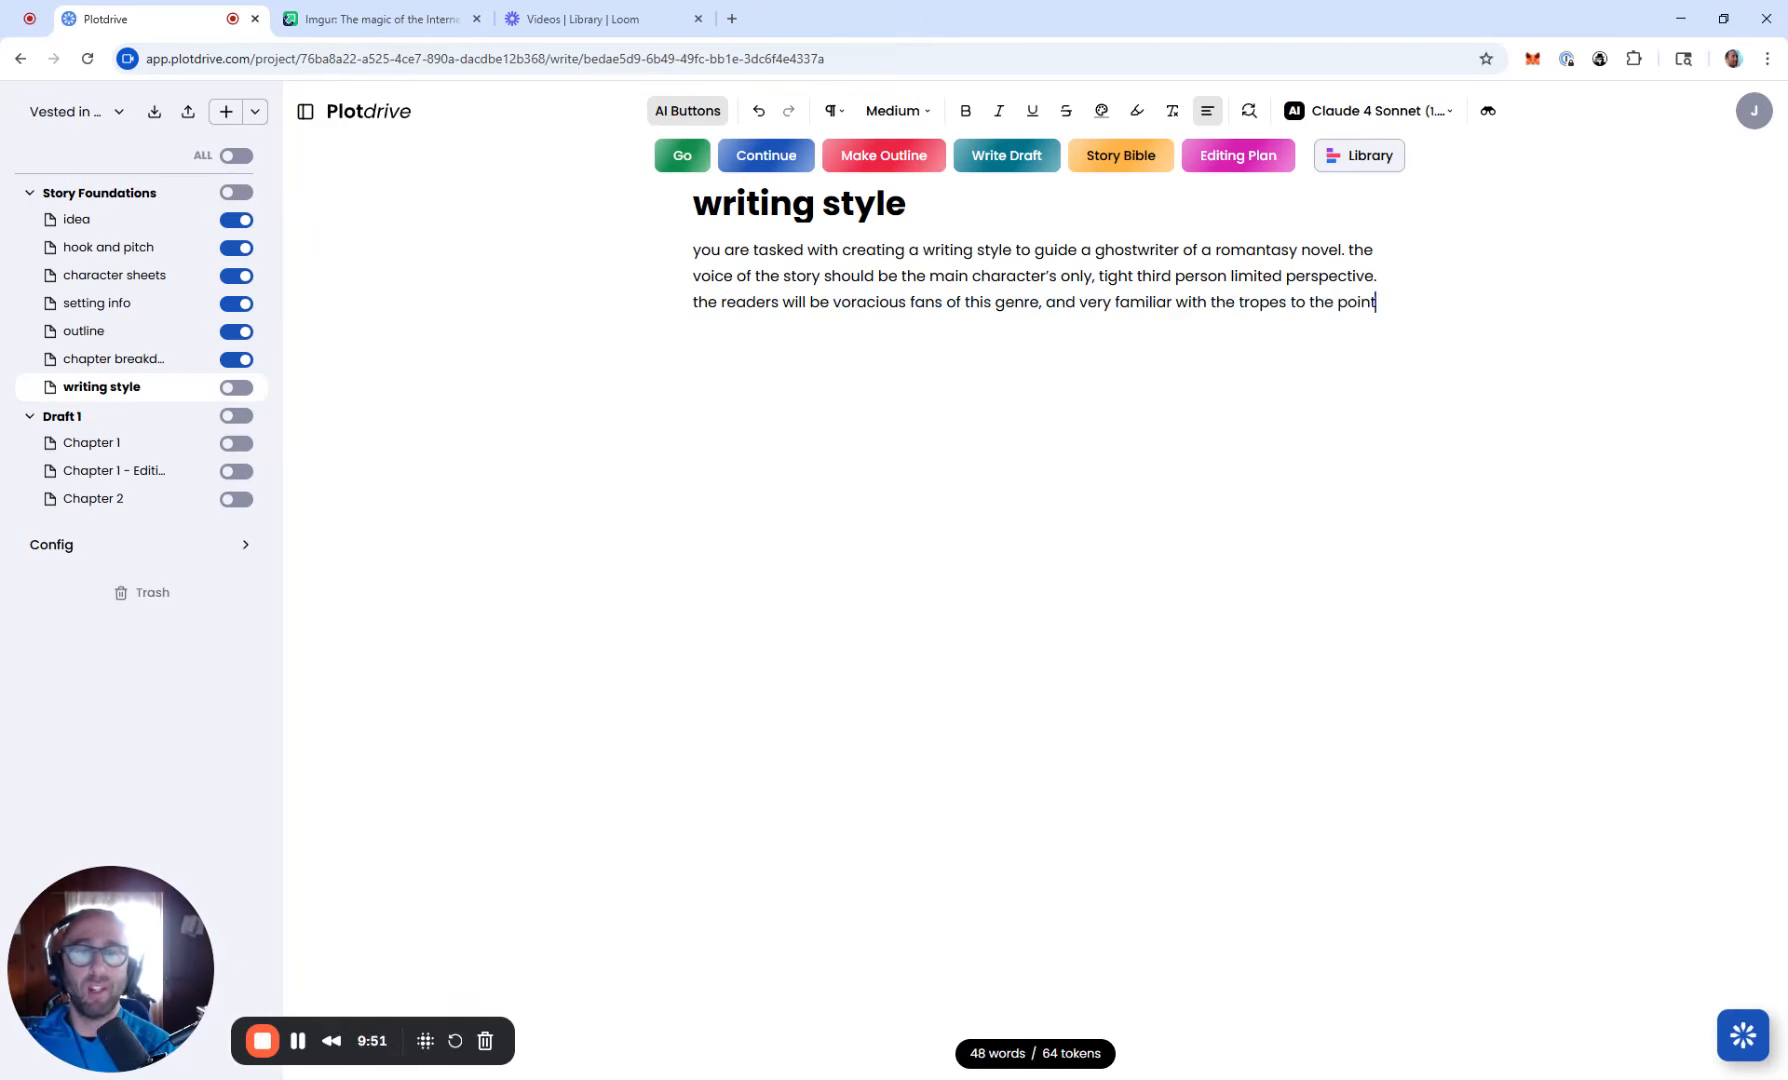
Step: Complete the readers sentence with "where the tropes executed in an emotionally satisfying way, are why they will read this book."
type(" where the trope")
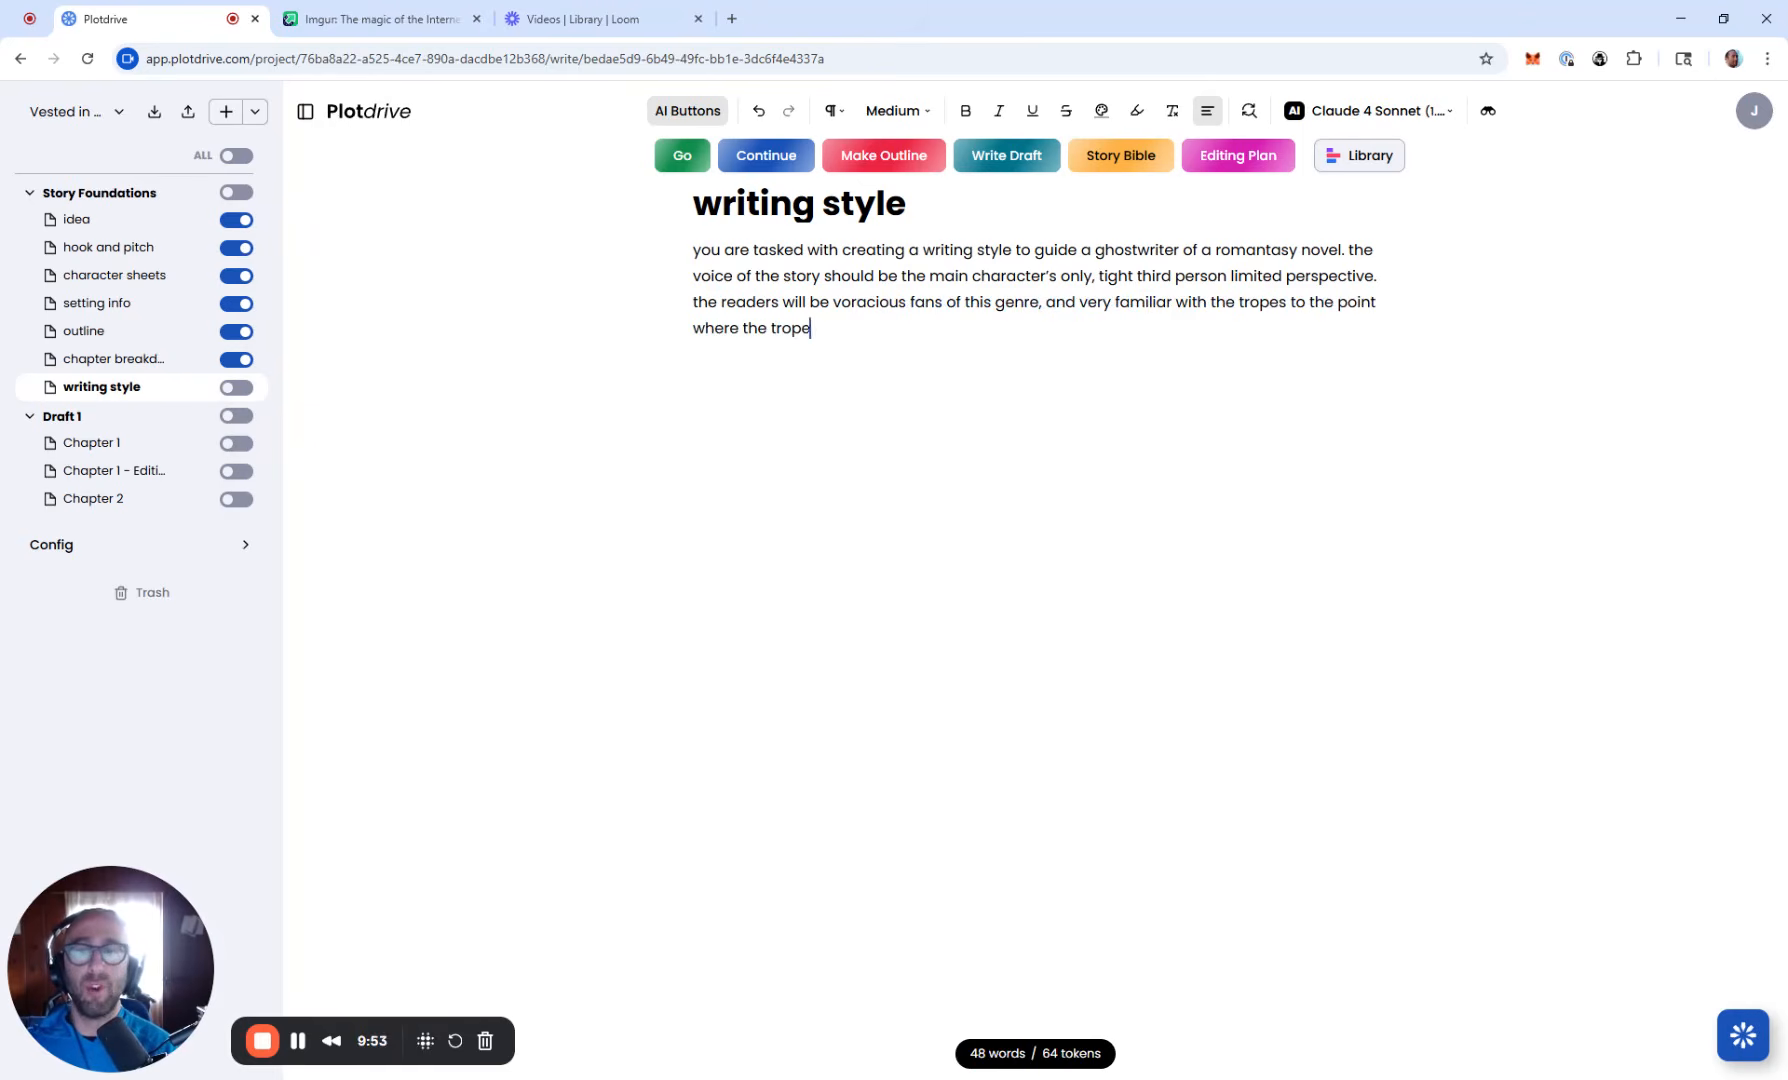
type("s executed in a")
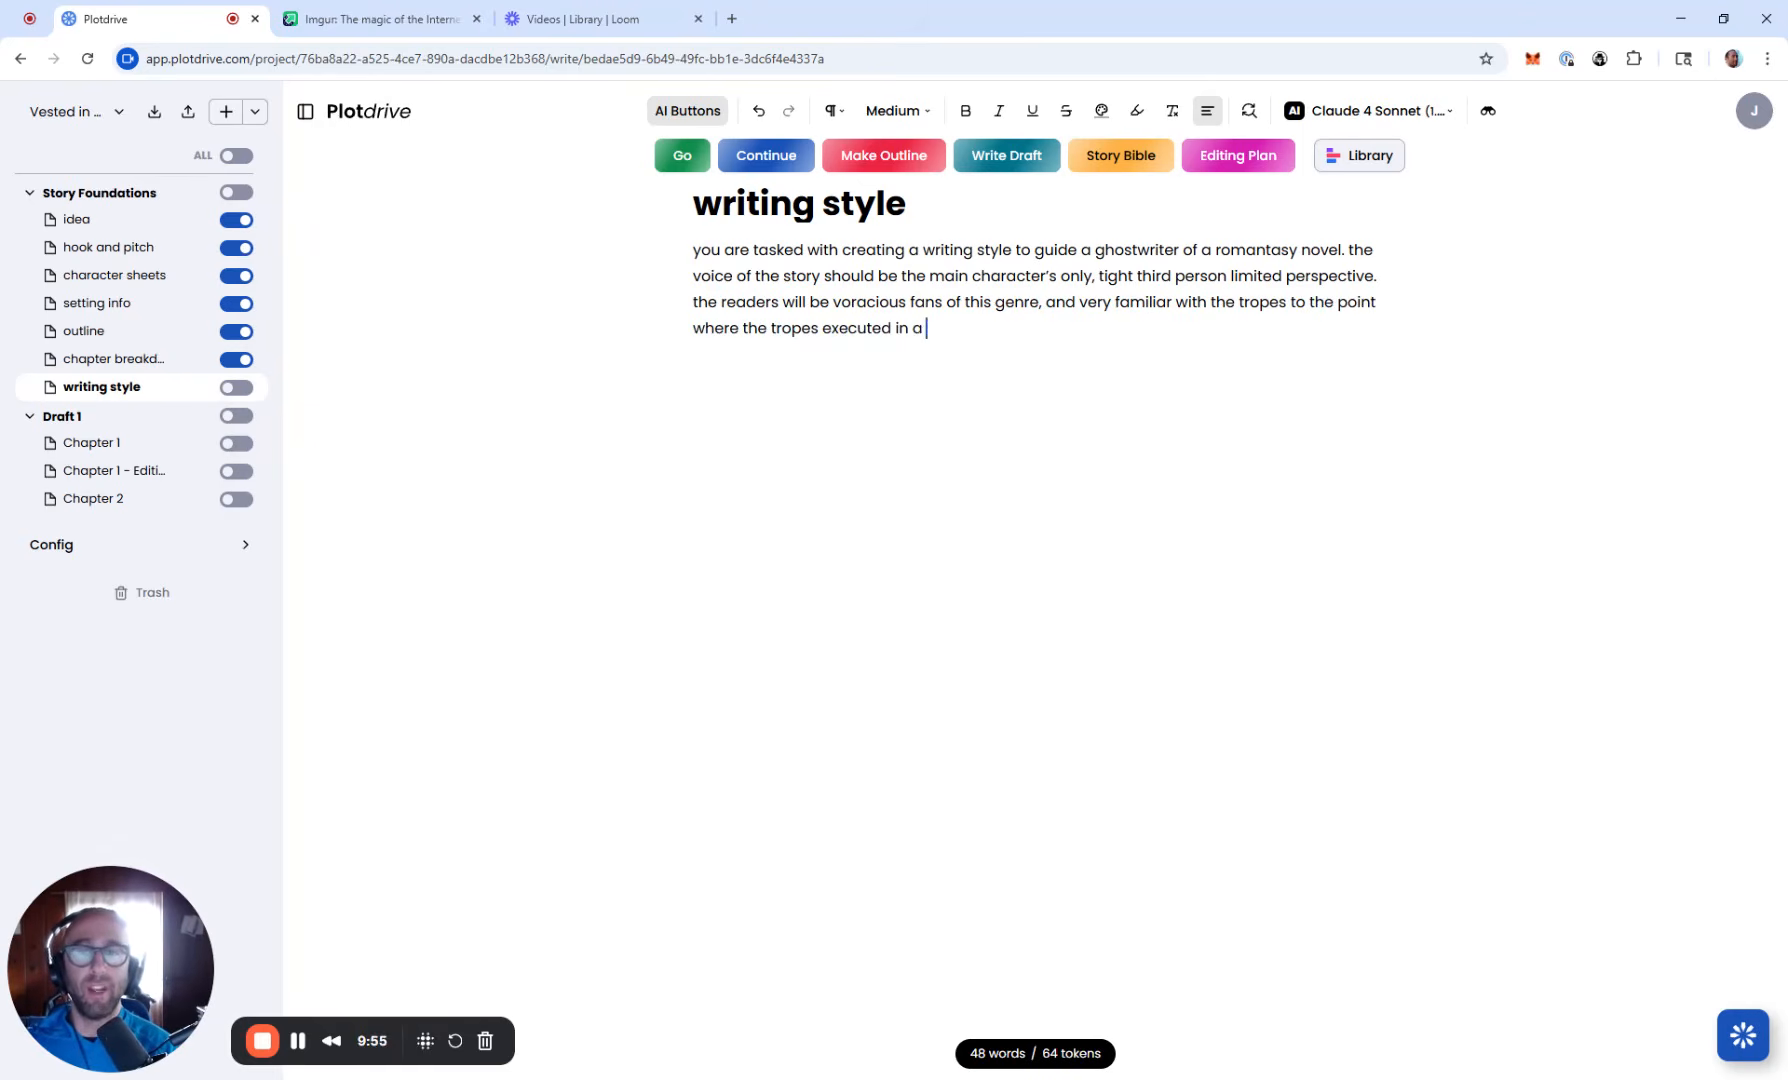
type("n emotionall")
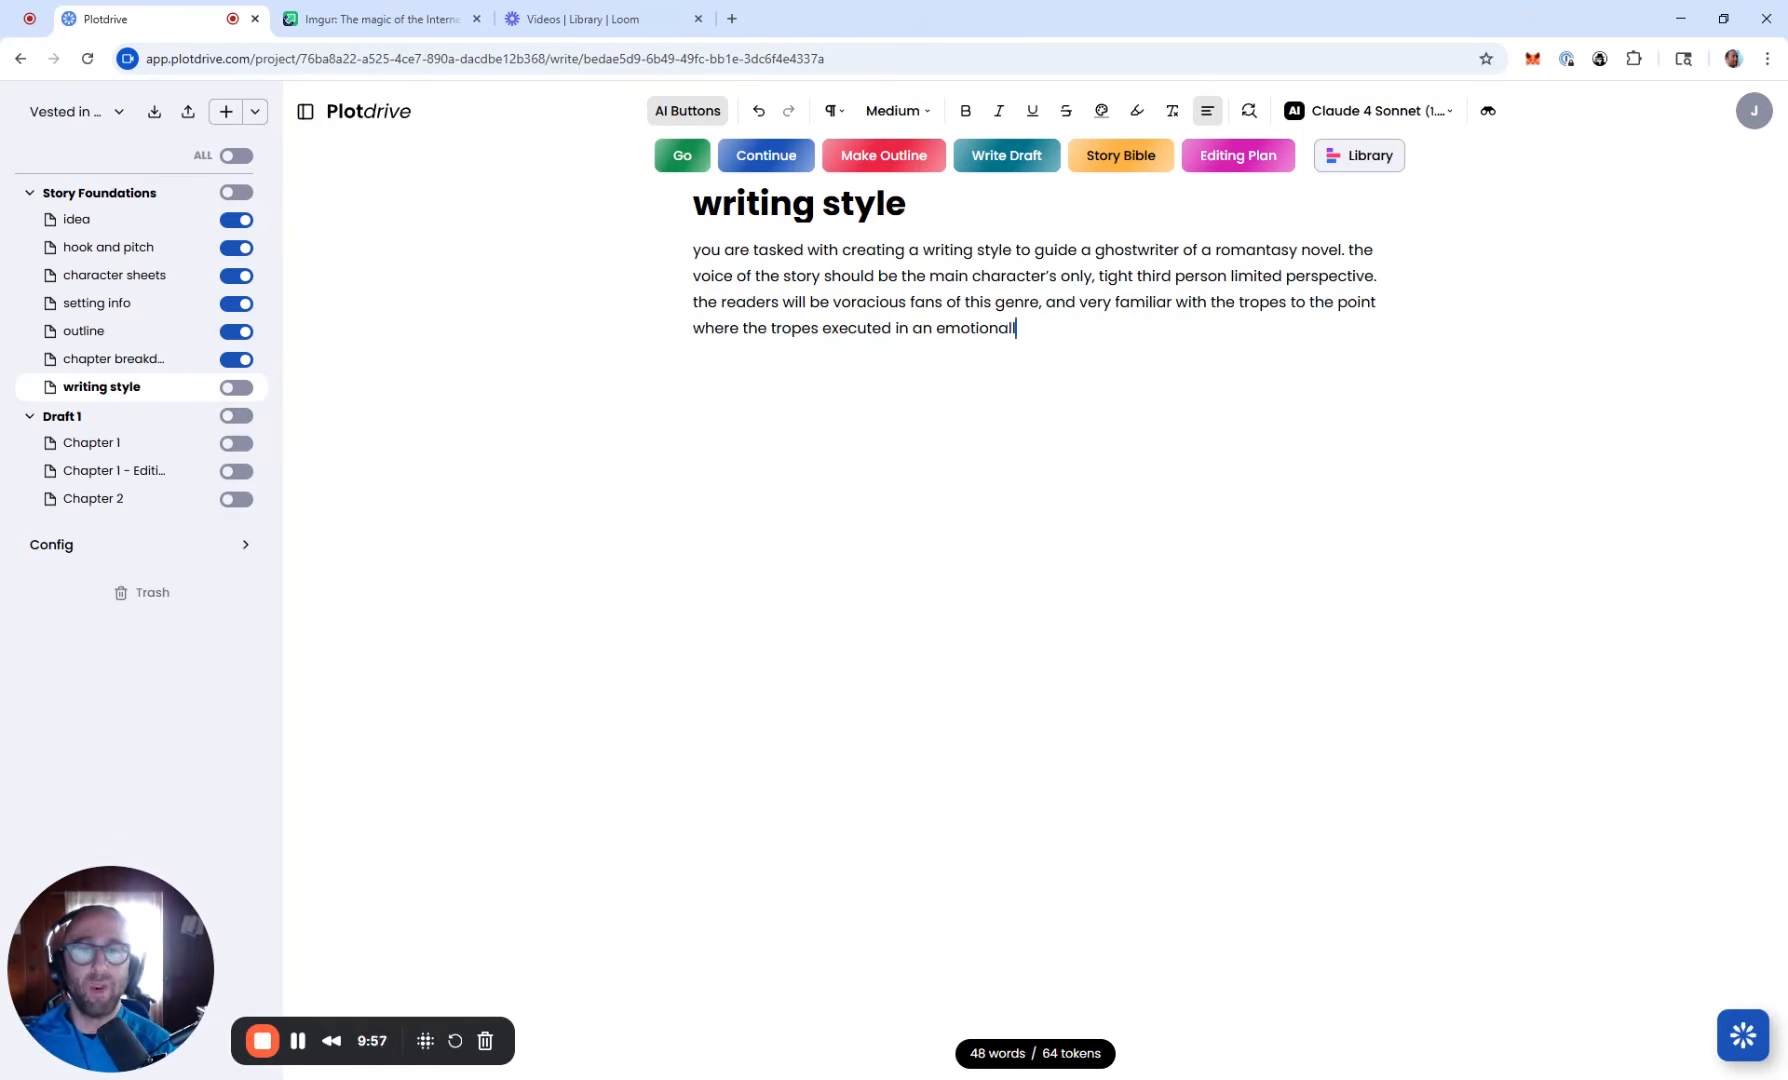
type("y satisfyi")
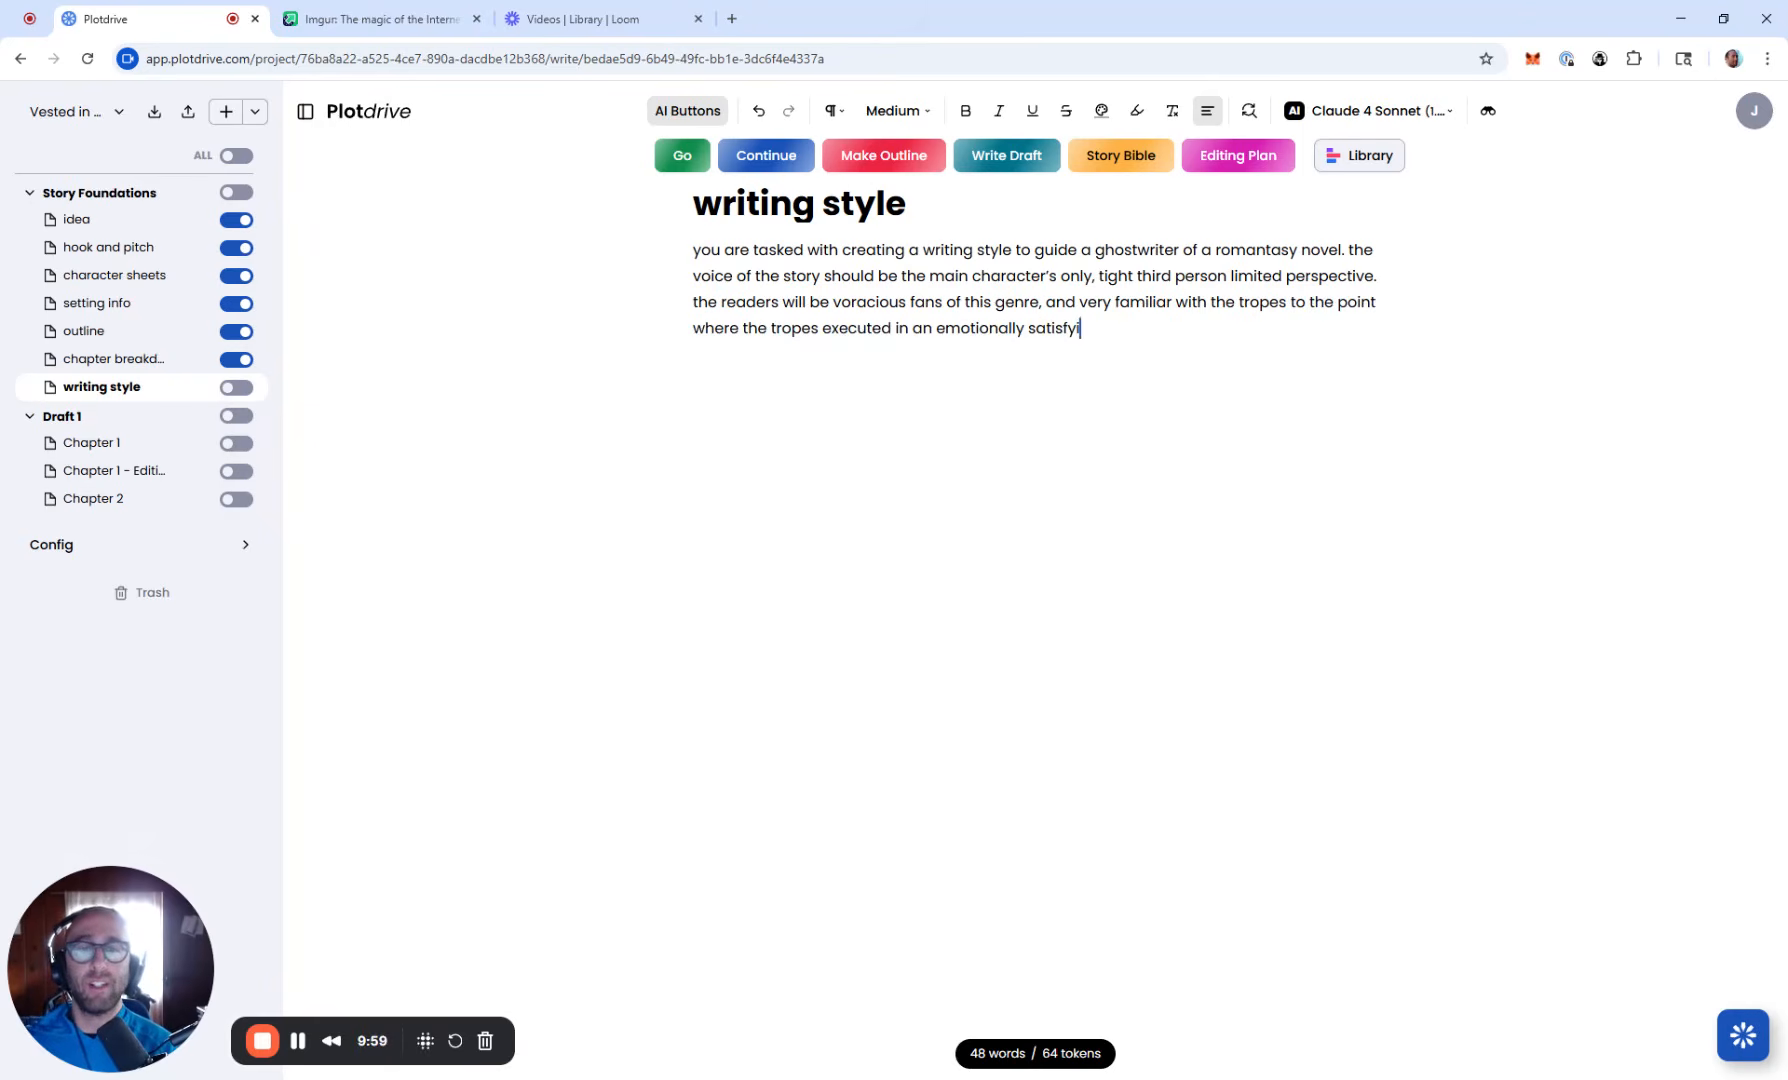
type("ng way, are why they")
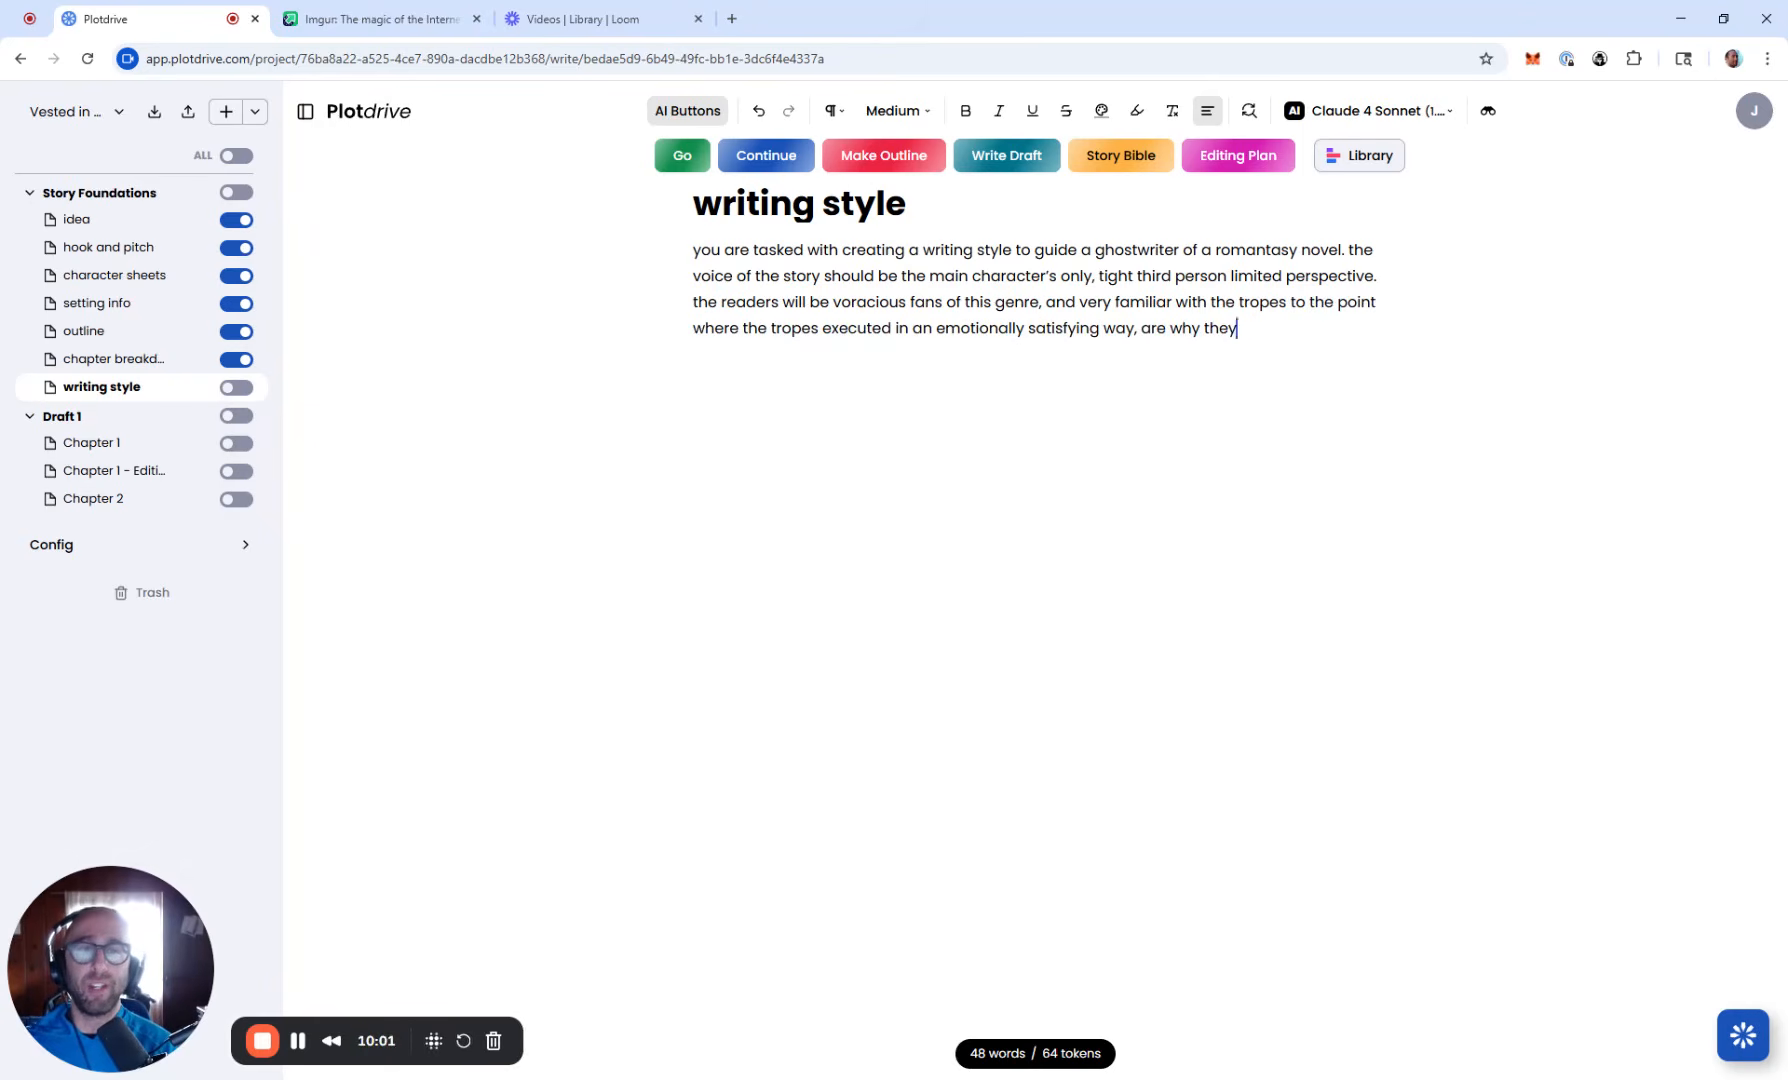
type(" read the")
key("BackSpace")
key("BackSpace")
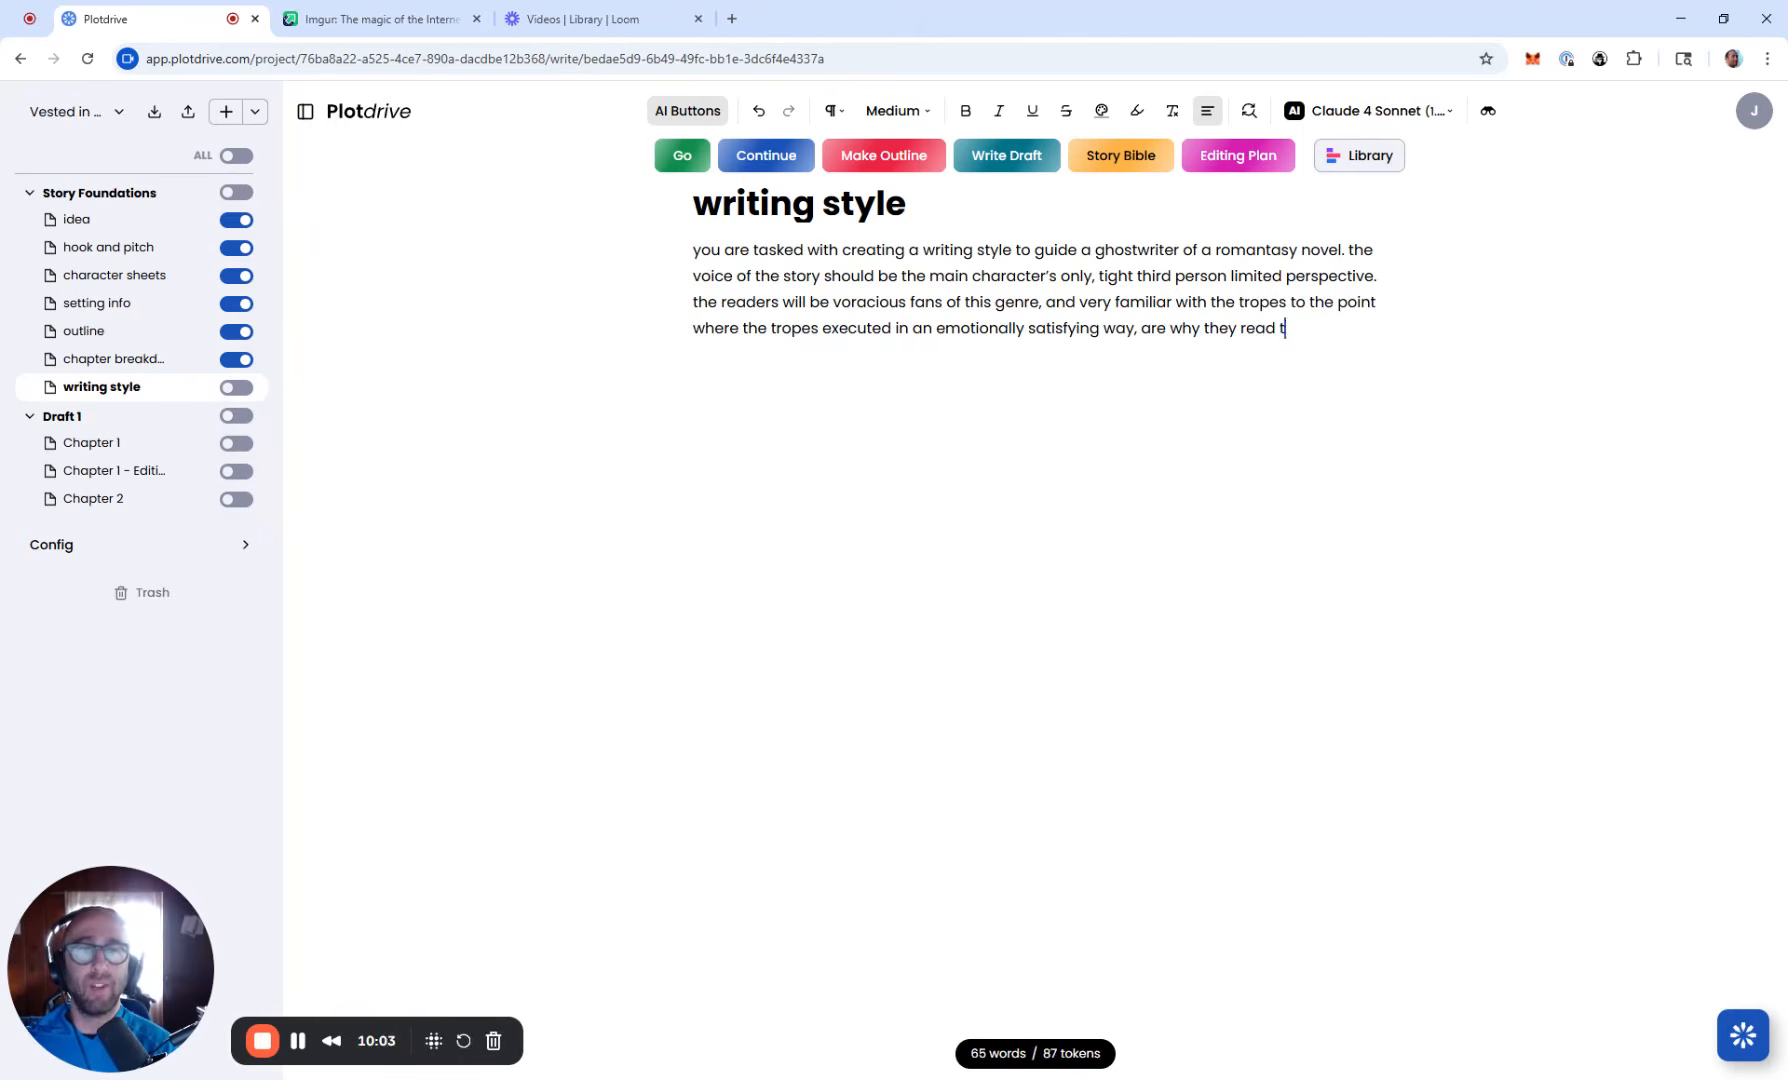
key("BackSpace")
key("BackSpace")
key("BackSpace")
key("BackSpace")
key("BackSpace")
key("BackSpace")
type("will rea")
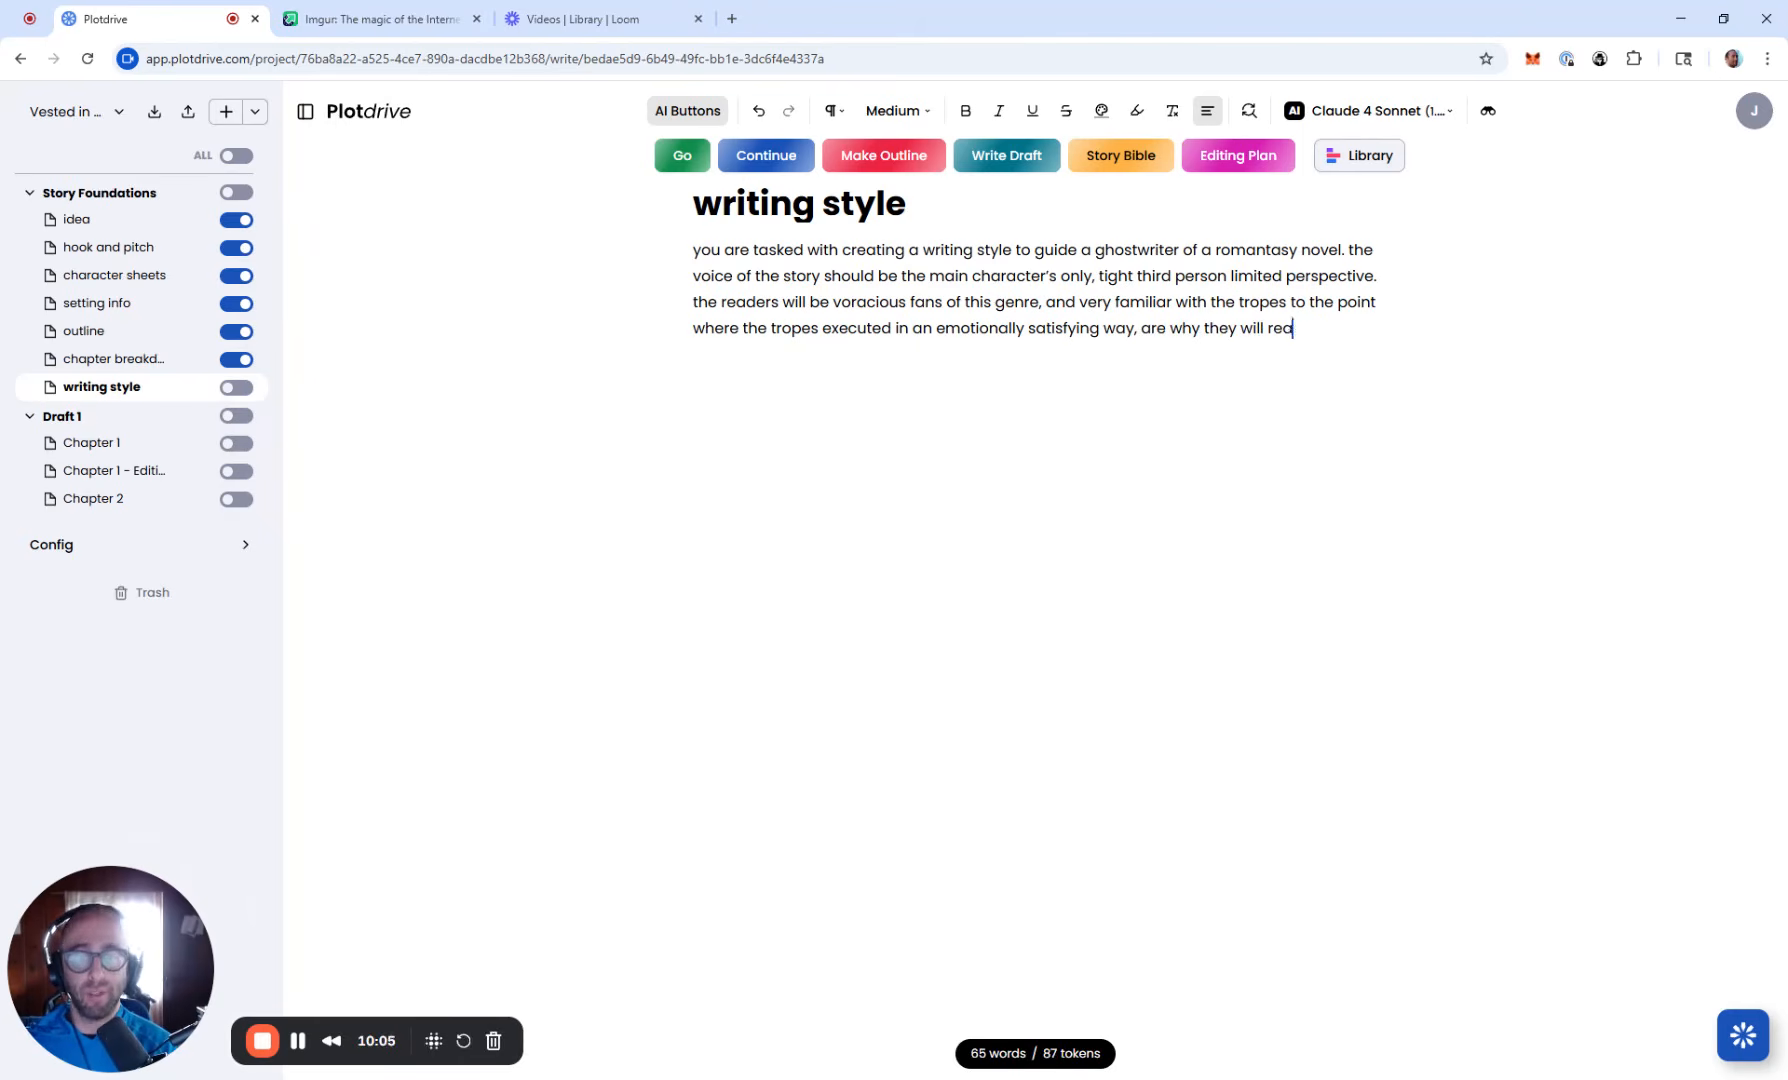
type("d this book. ")
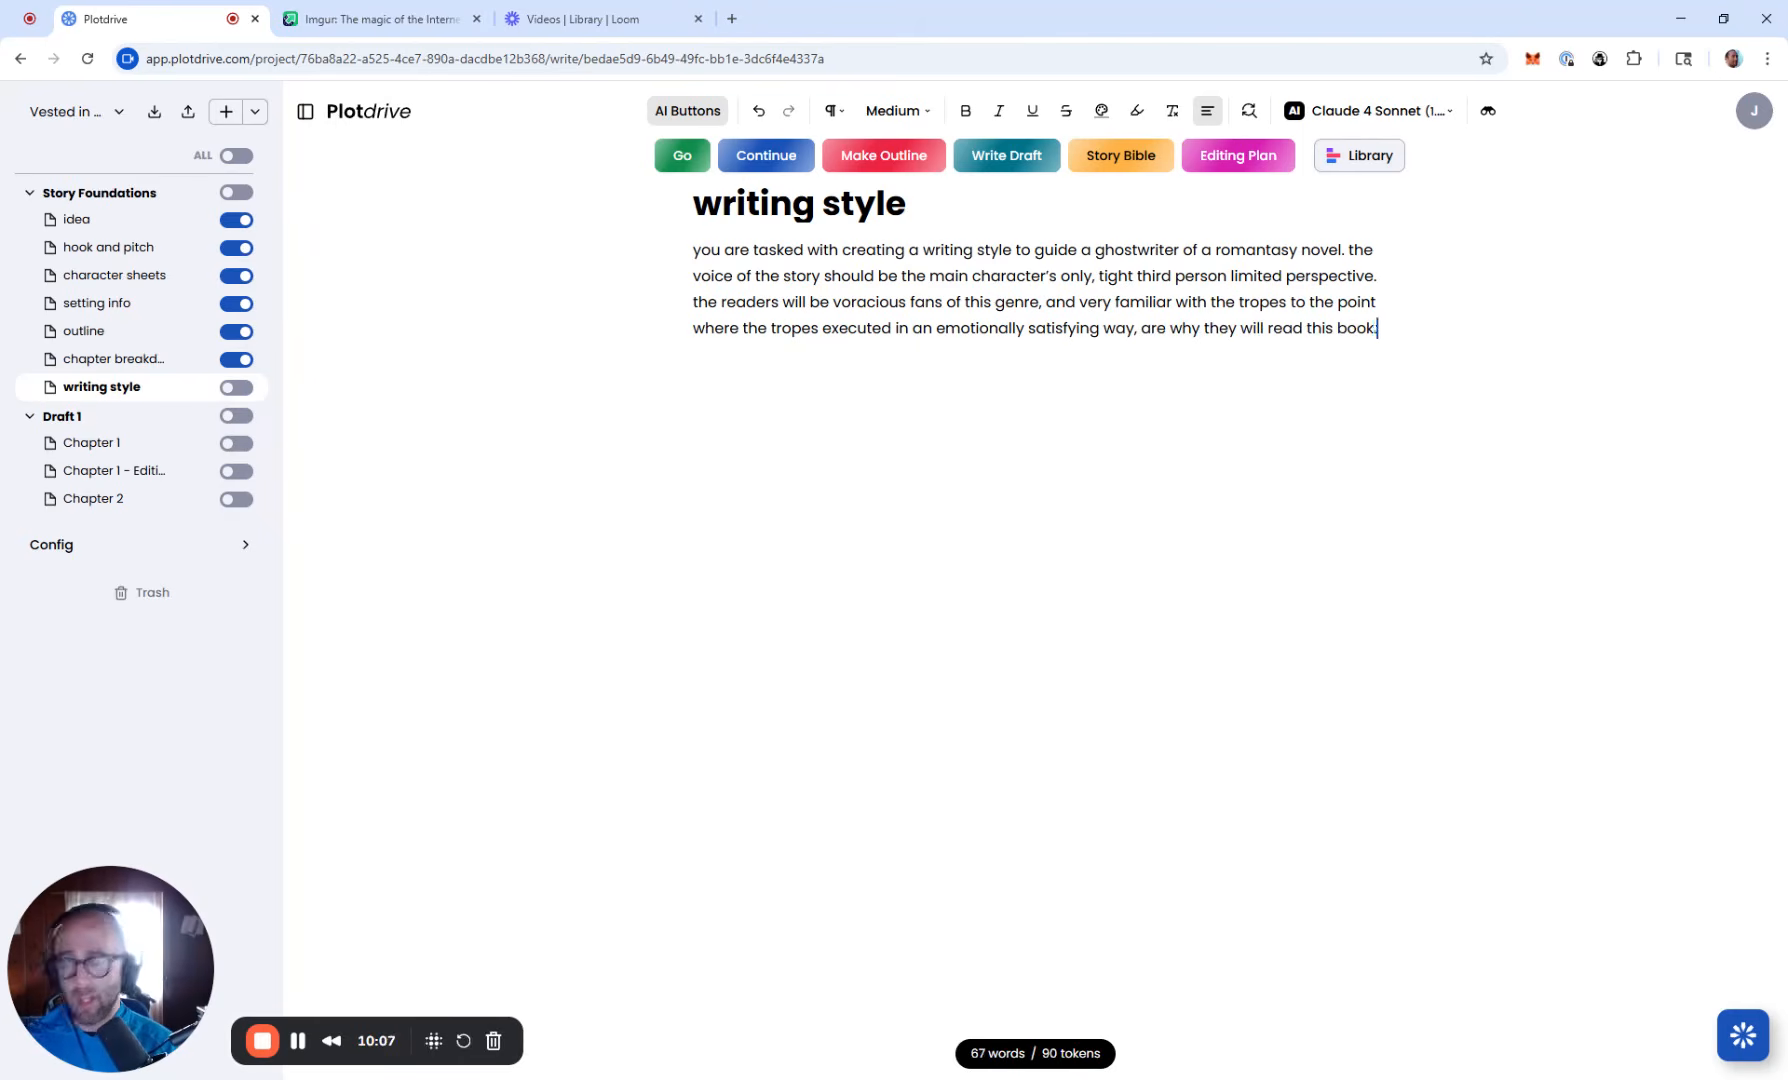
Step: Add to the prompt "this writing style document you are creating is a key component of a long form book writing workflow,"
type("this writ")
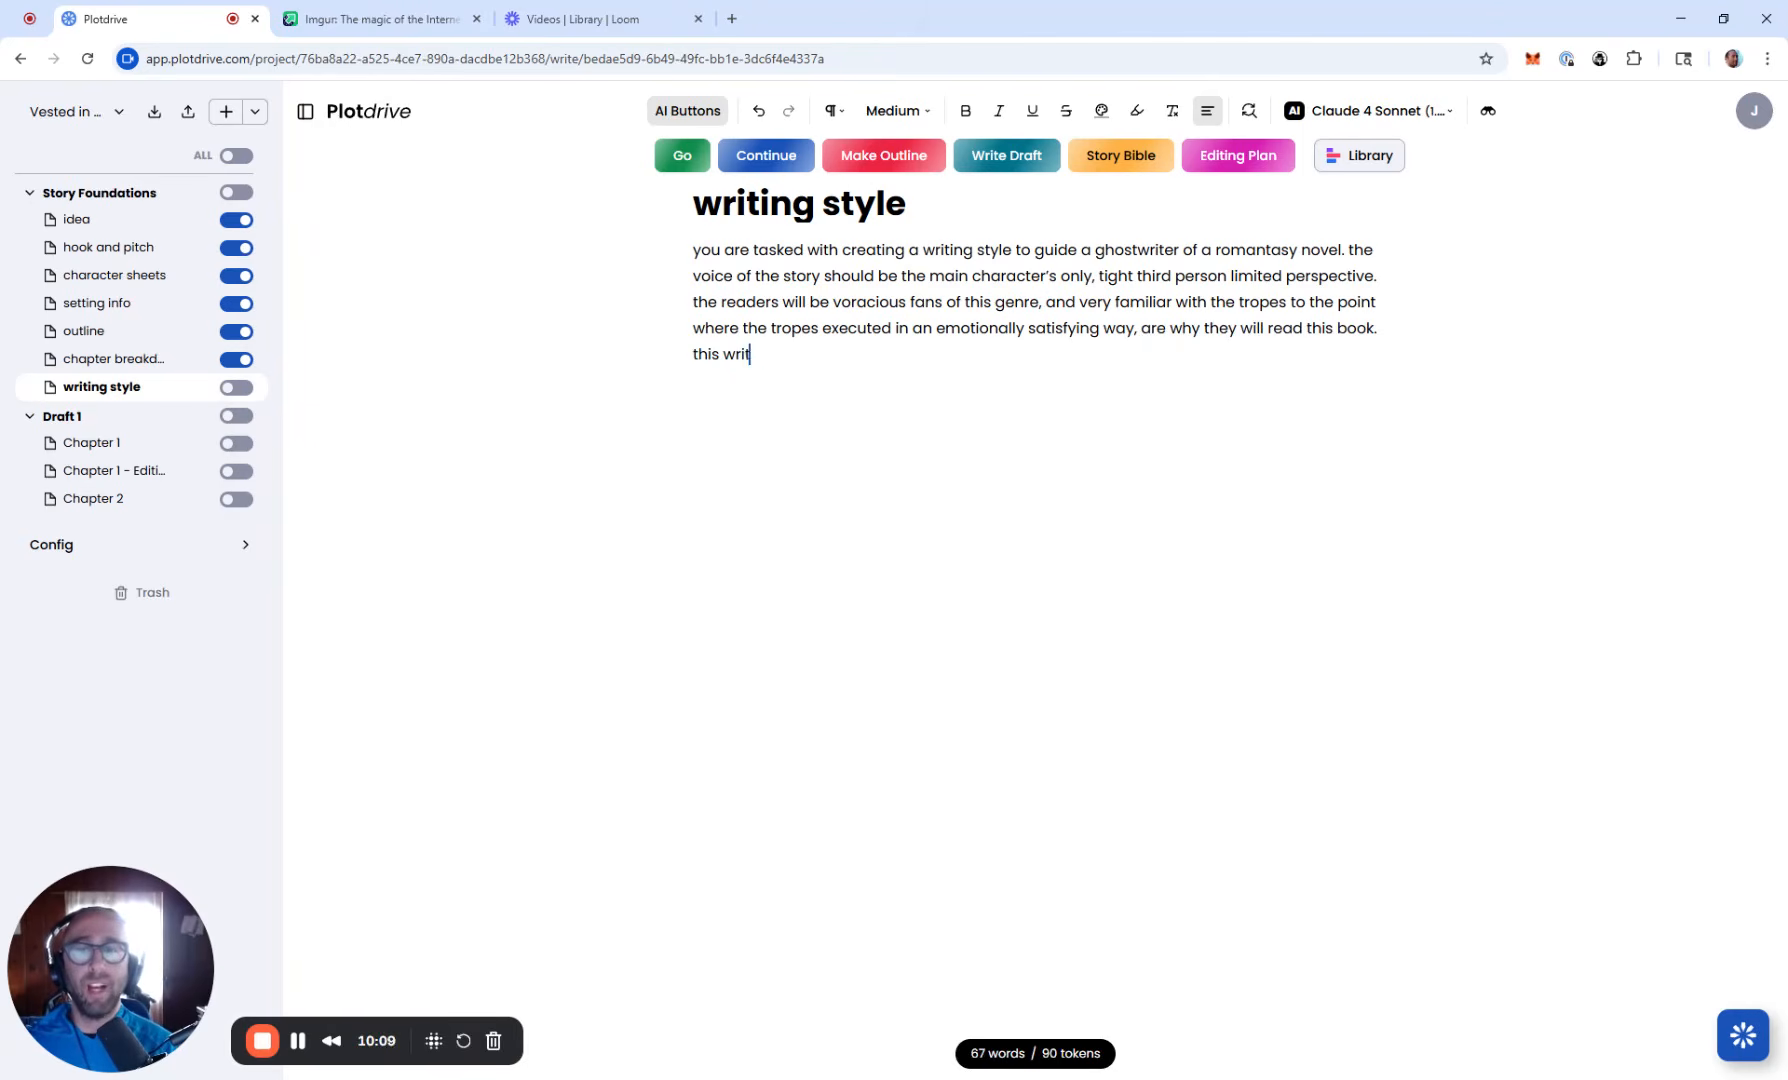
type("ing style")
type("d")
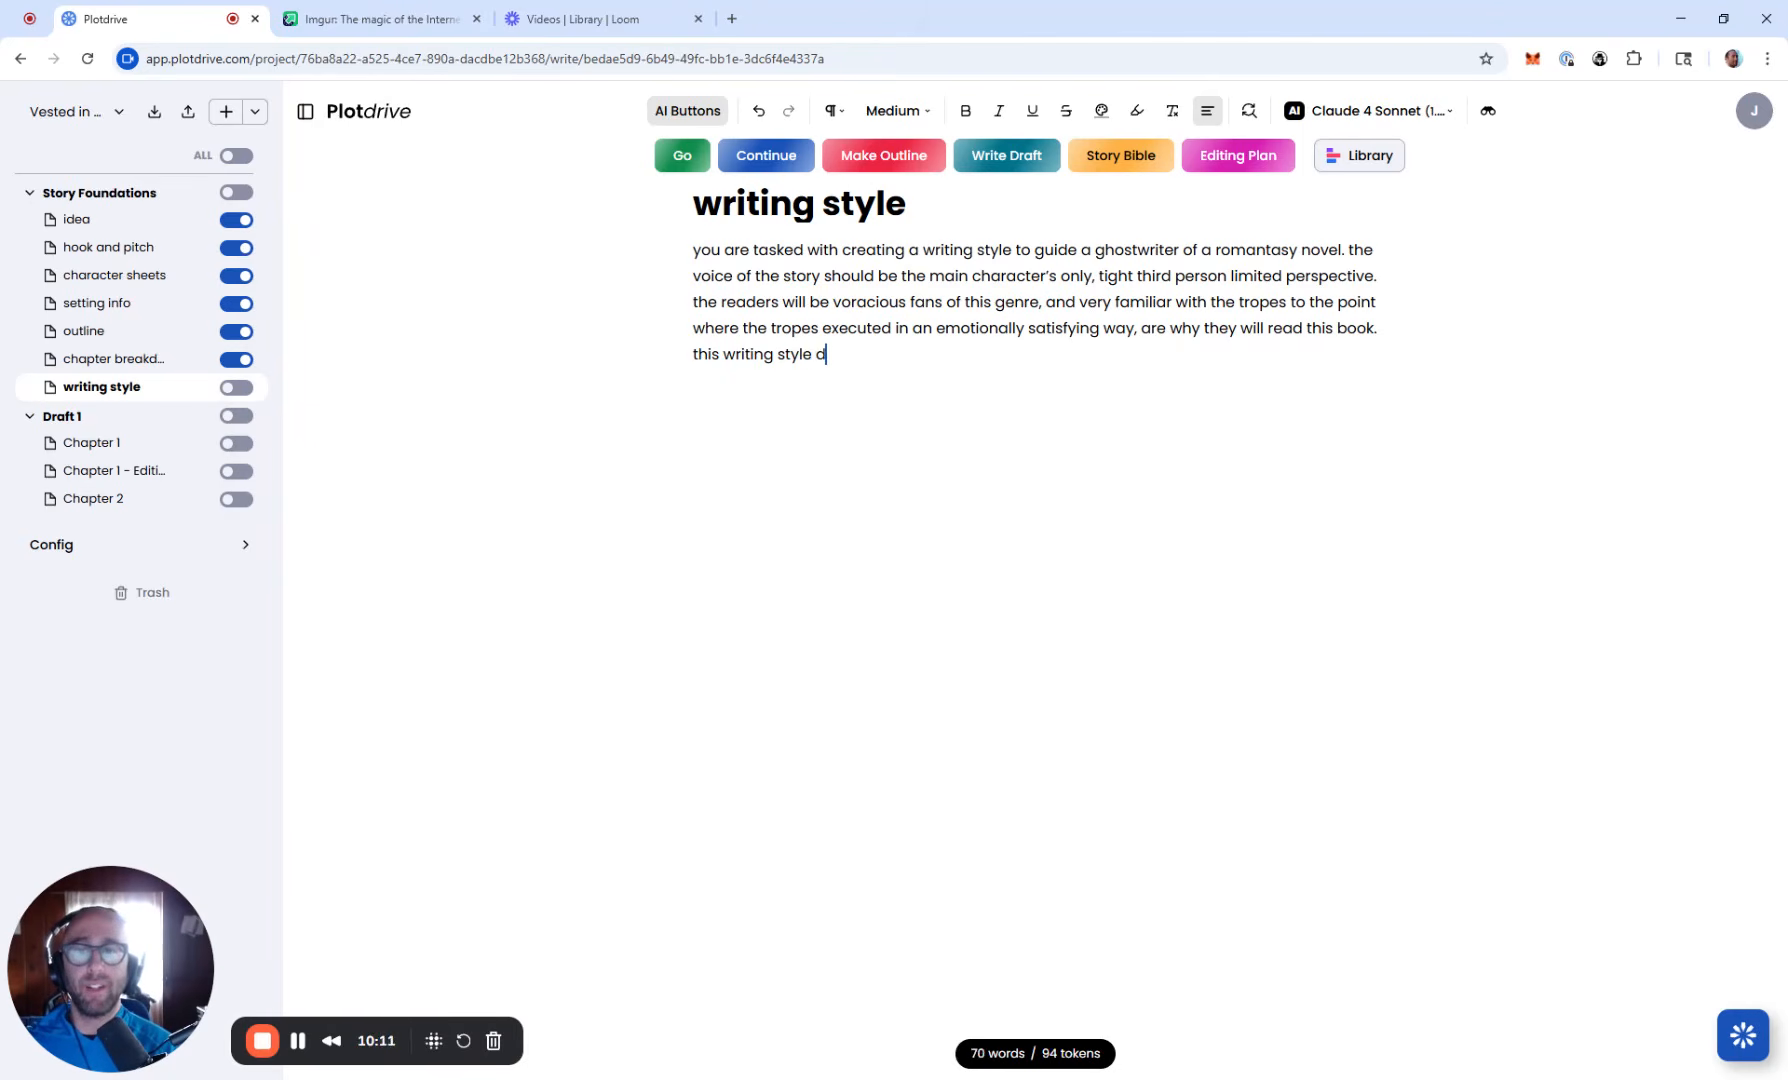
type("ocument you ")
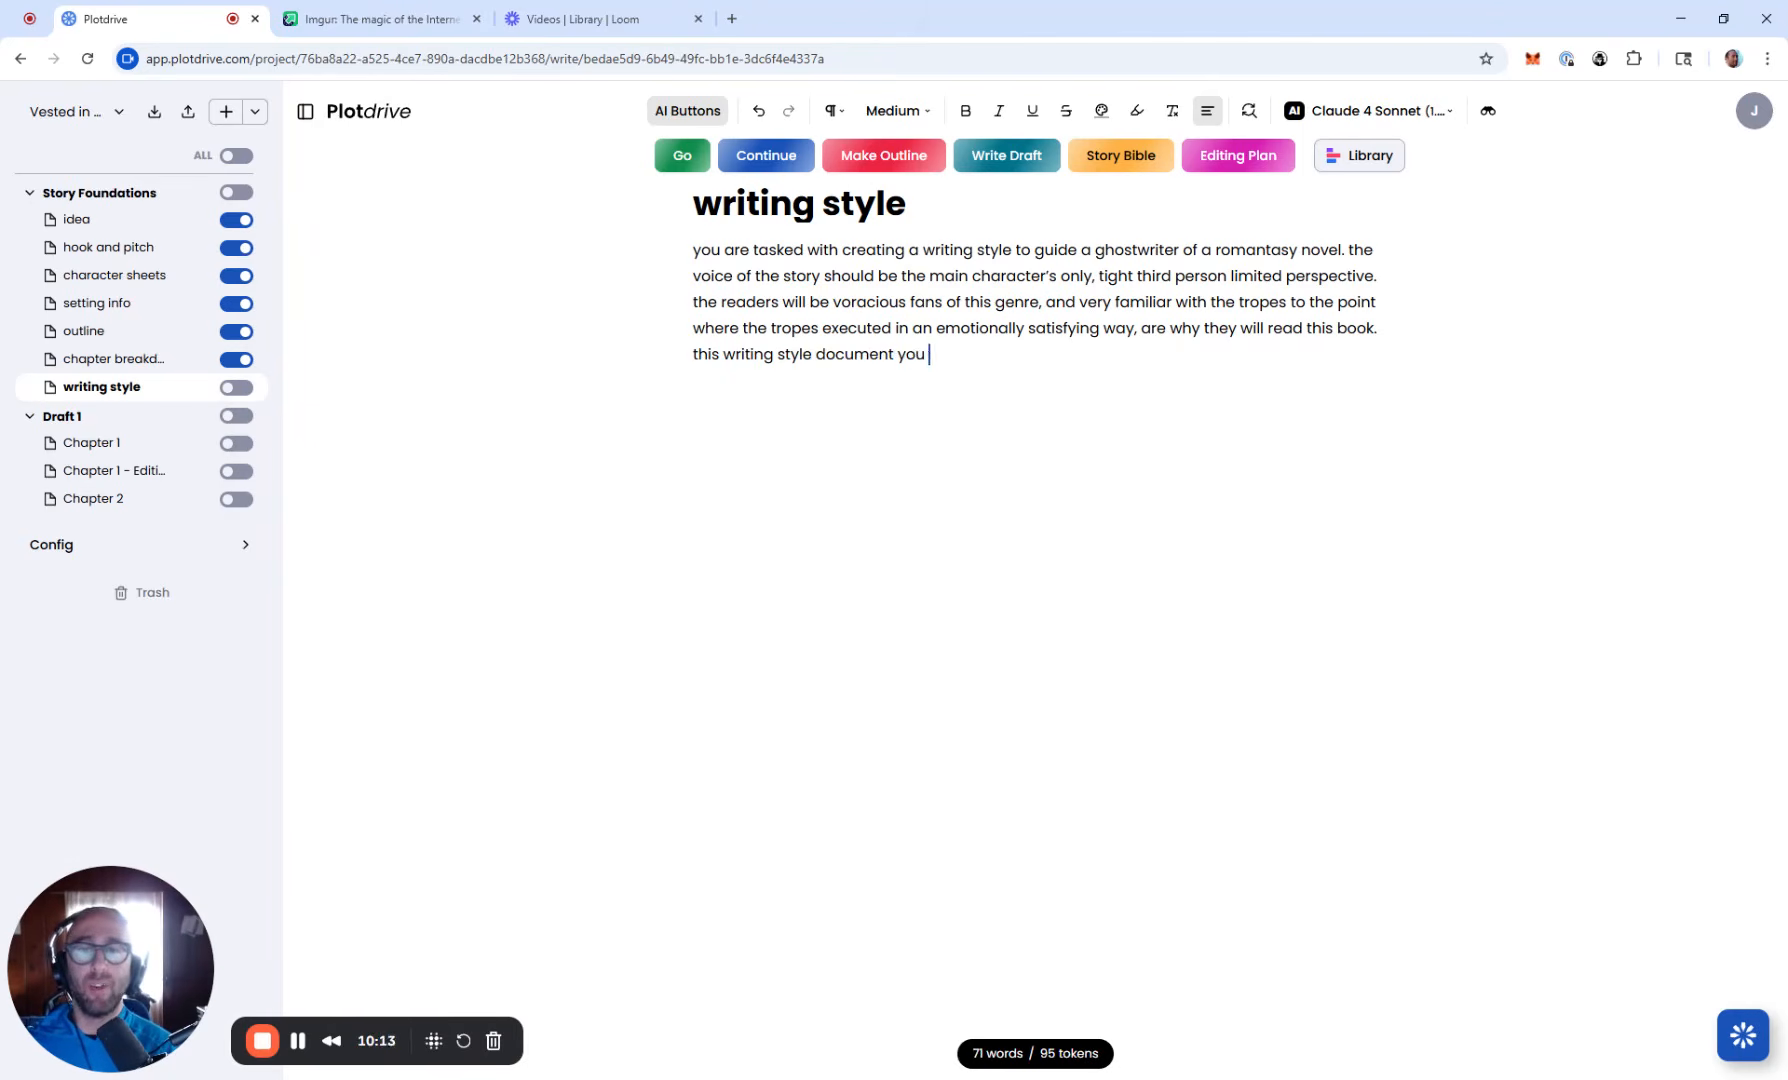
type("are creating is a key")
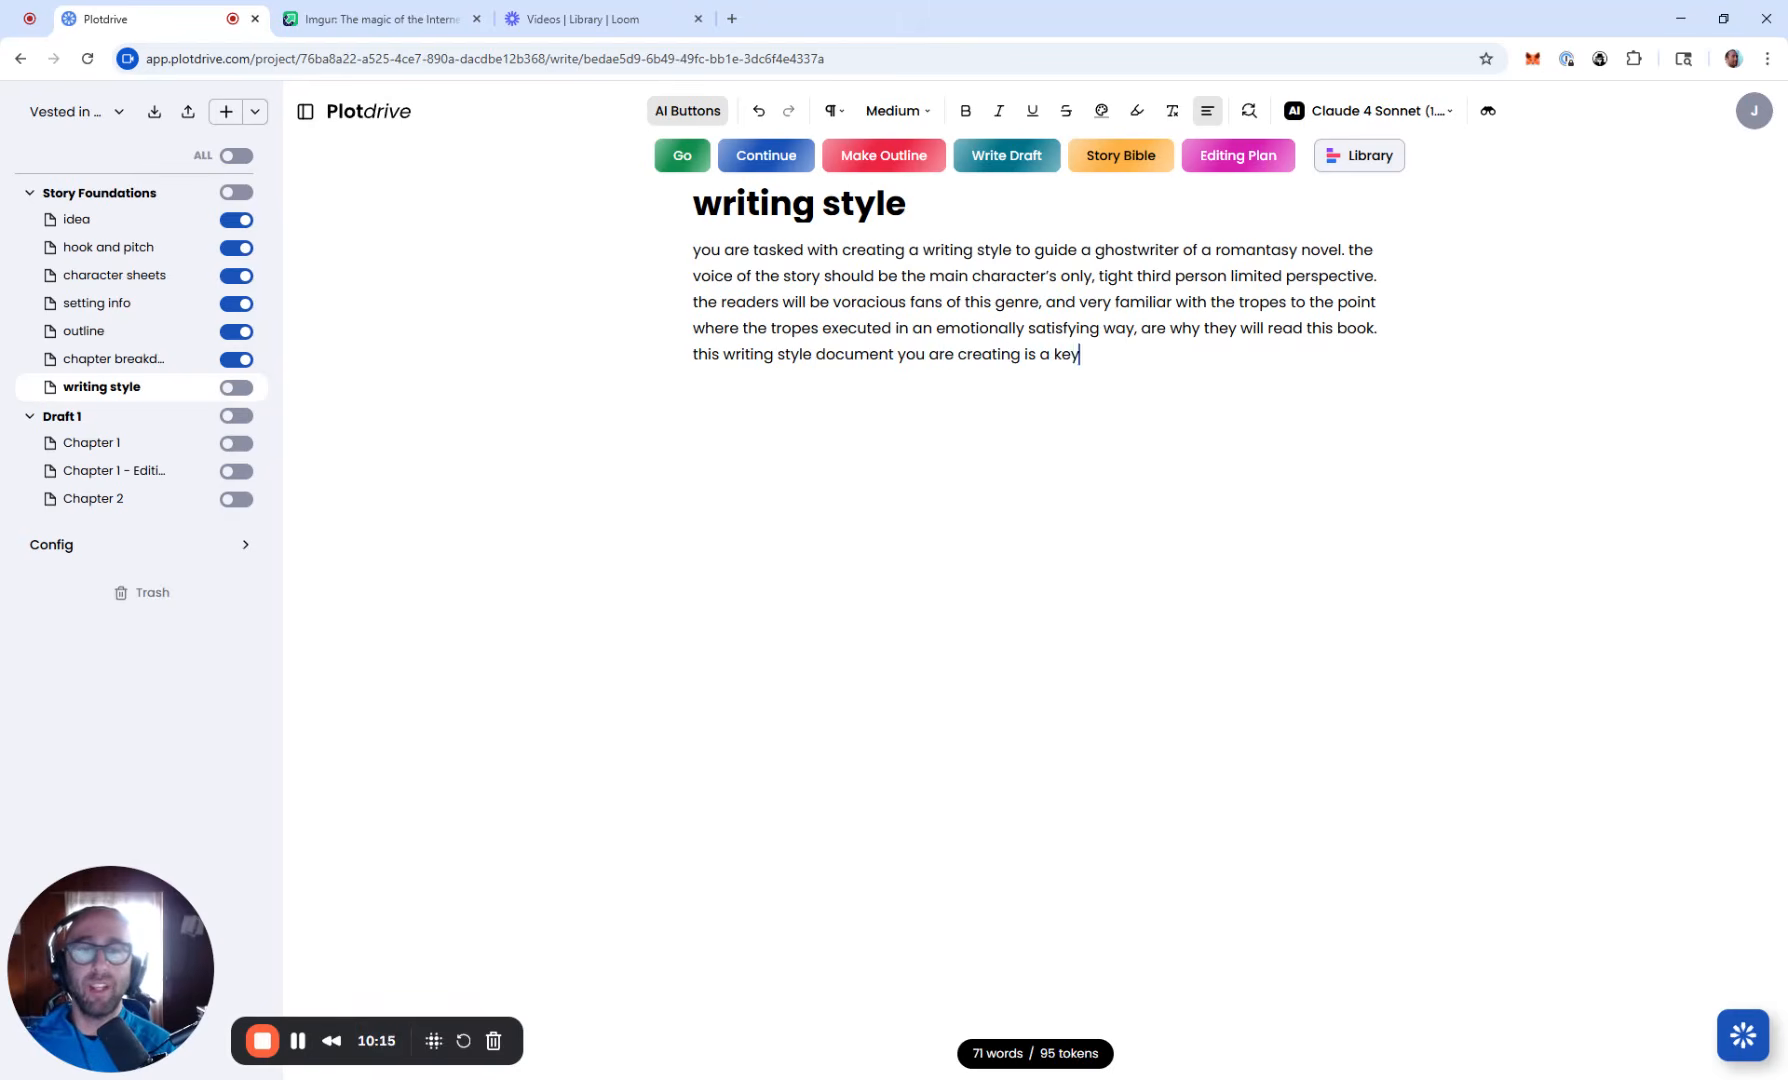
type(" component of a ")
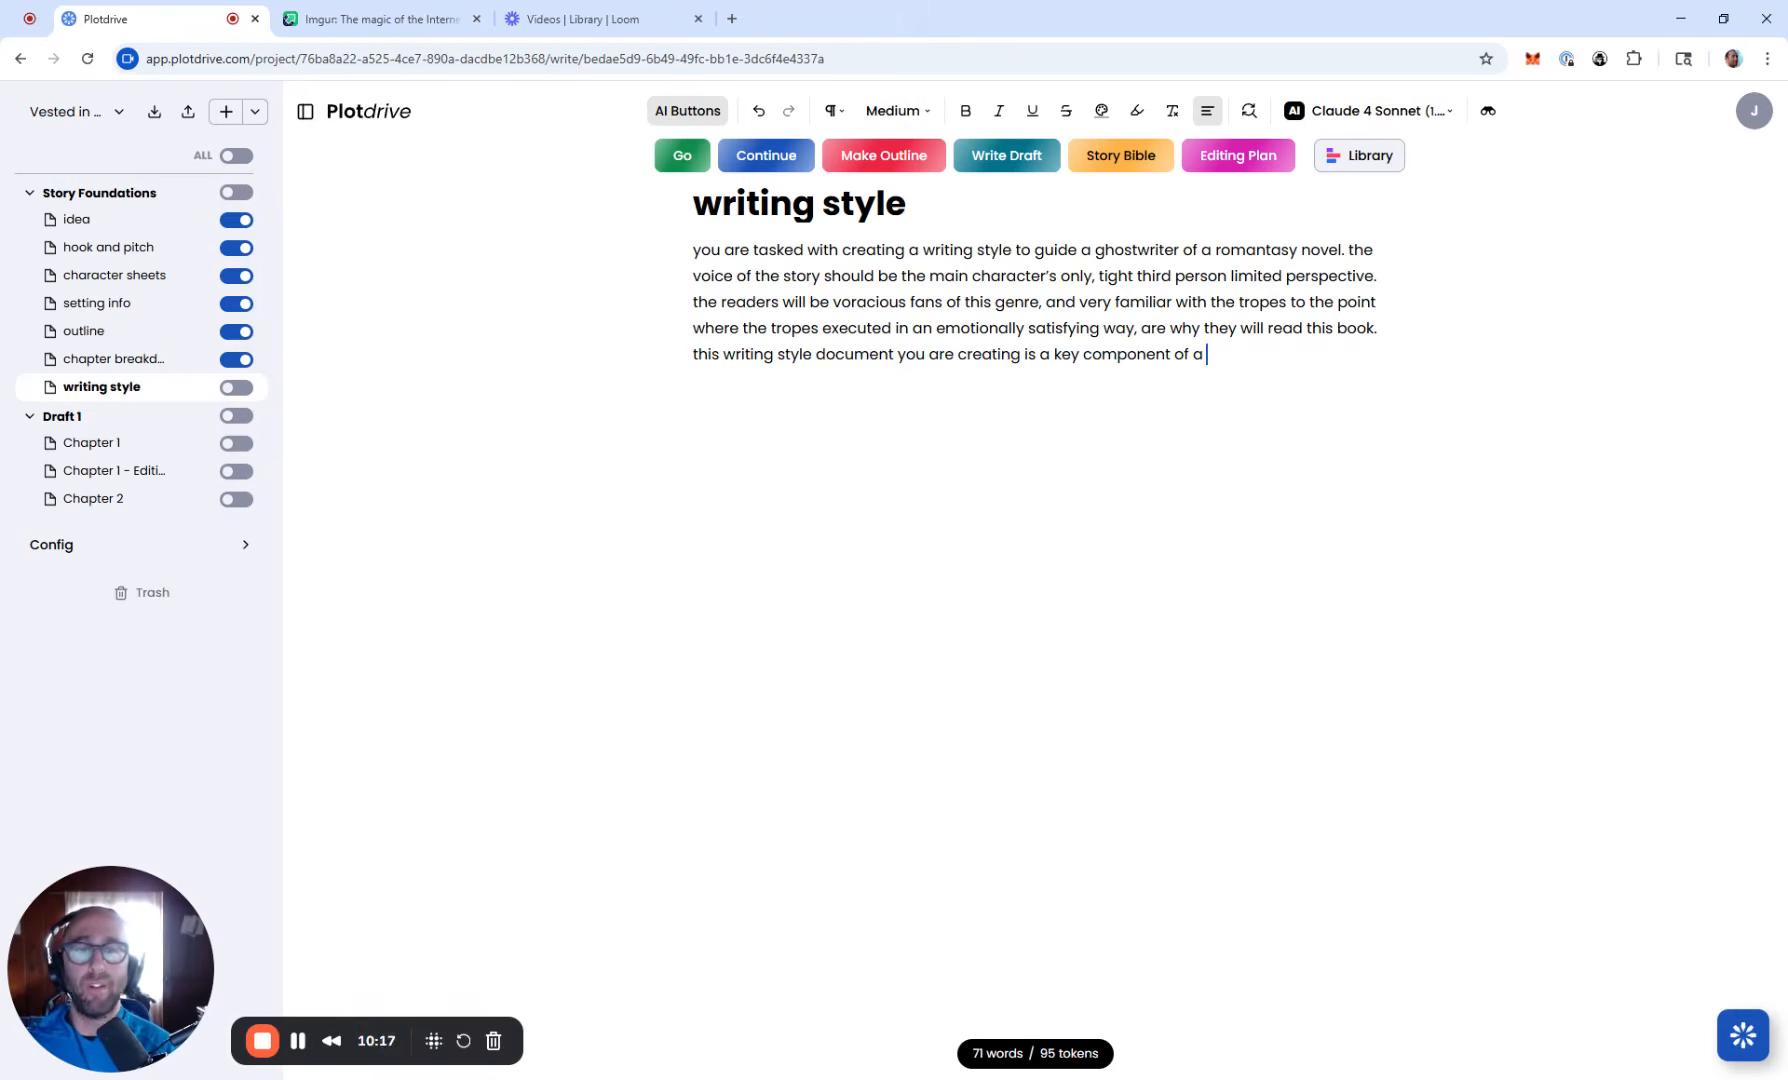
type("long for")
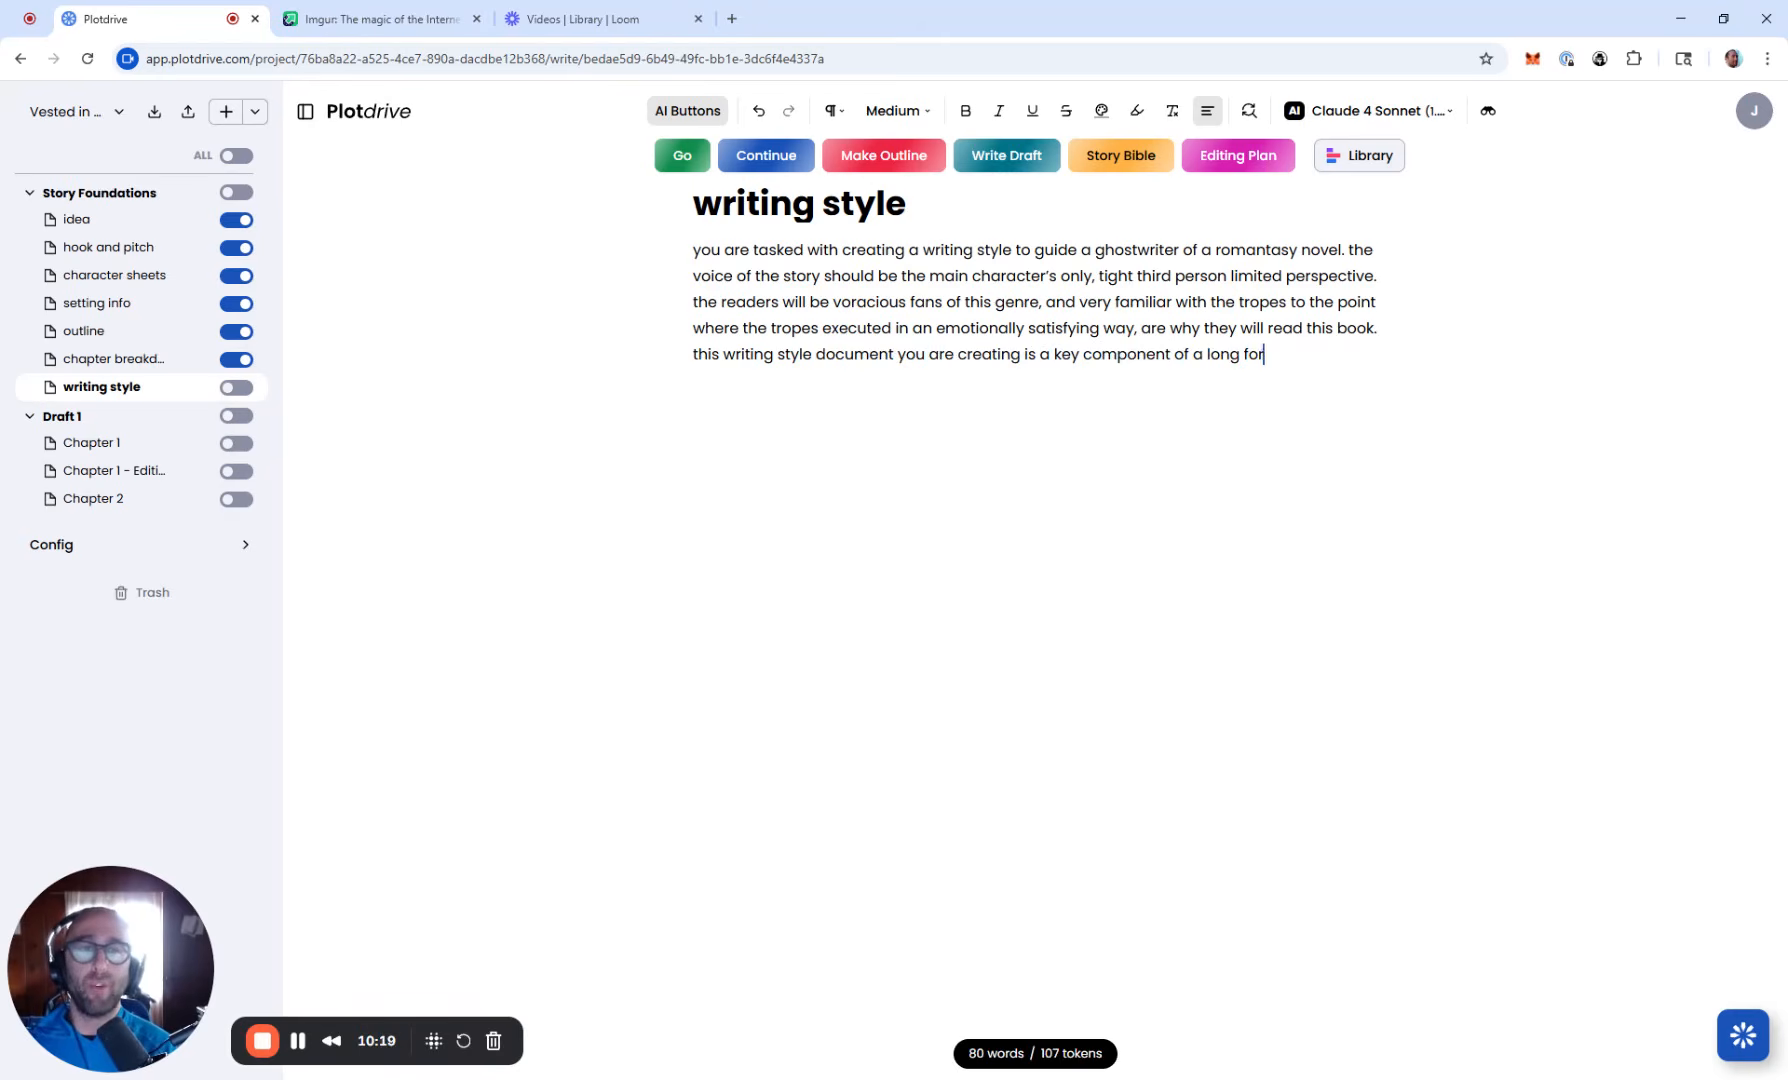
type("m book writing workf")
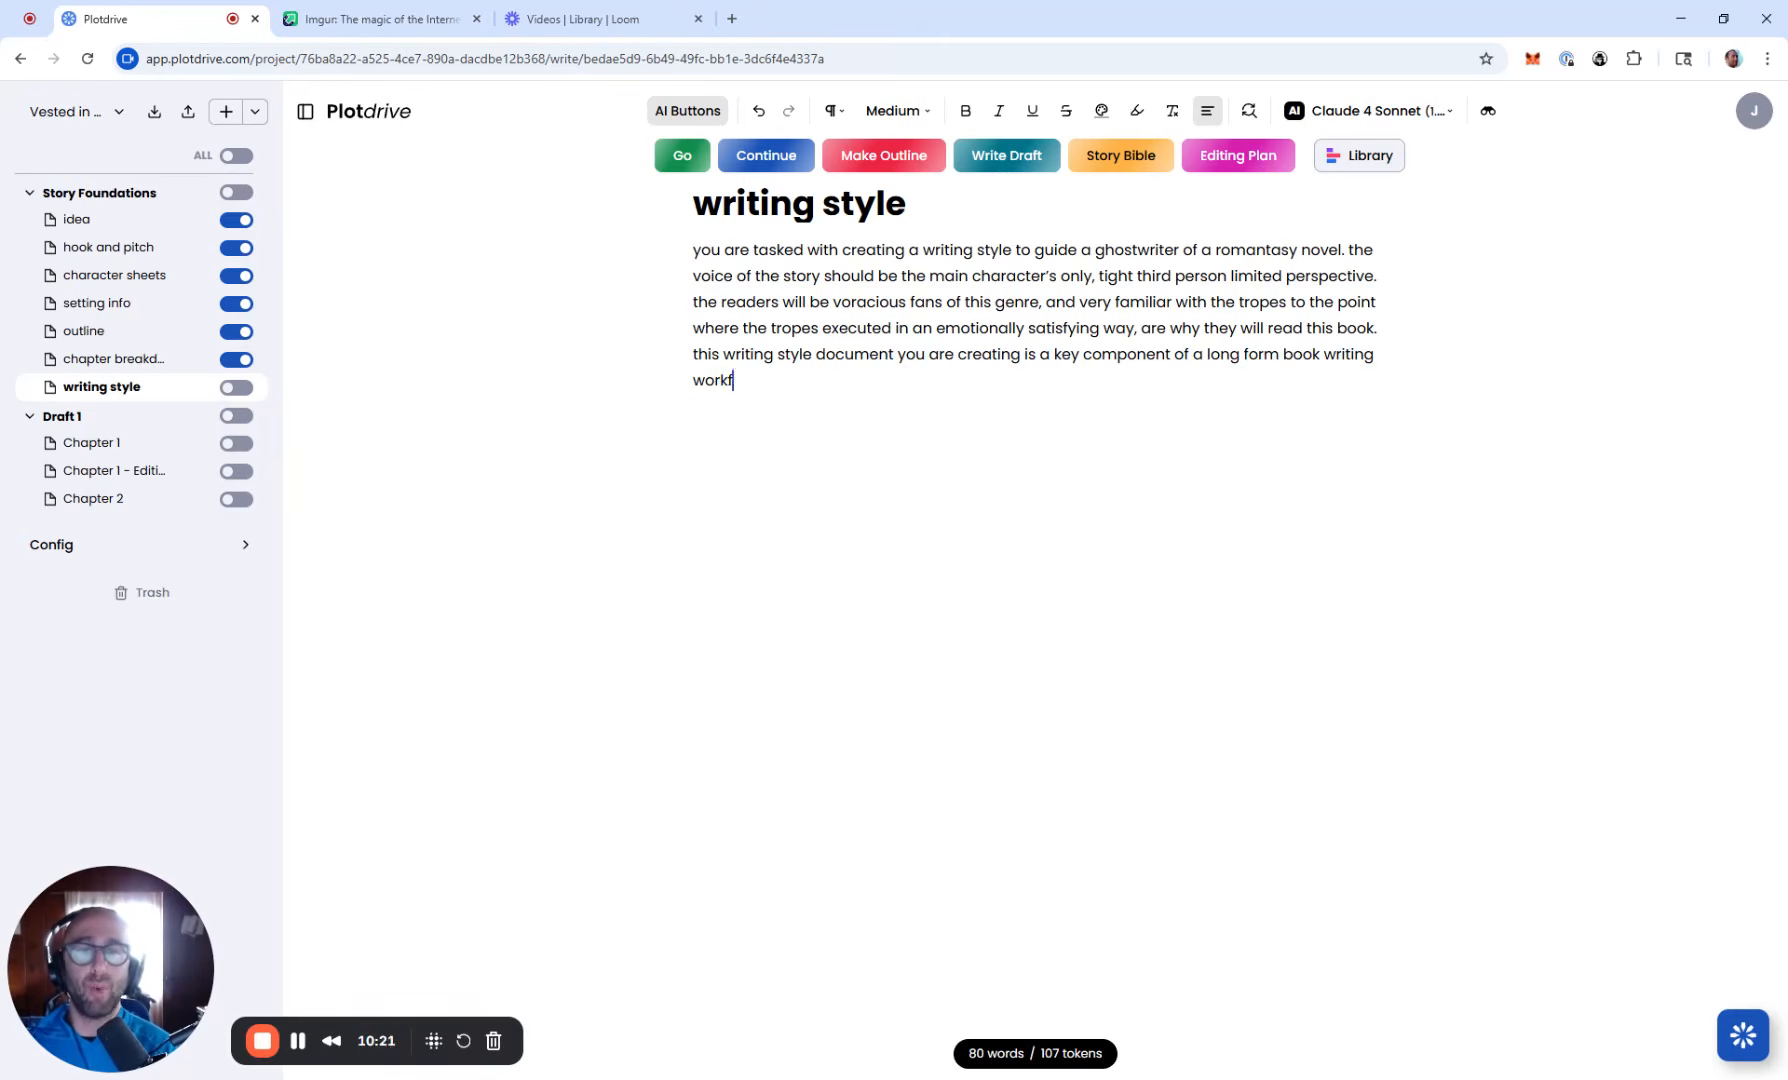
type("low, and it w")
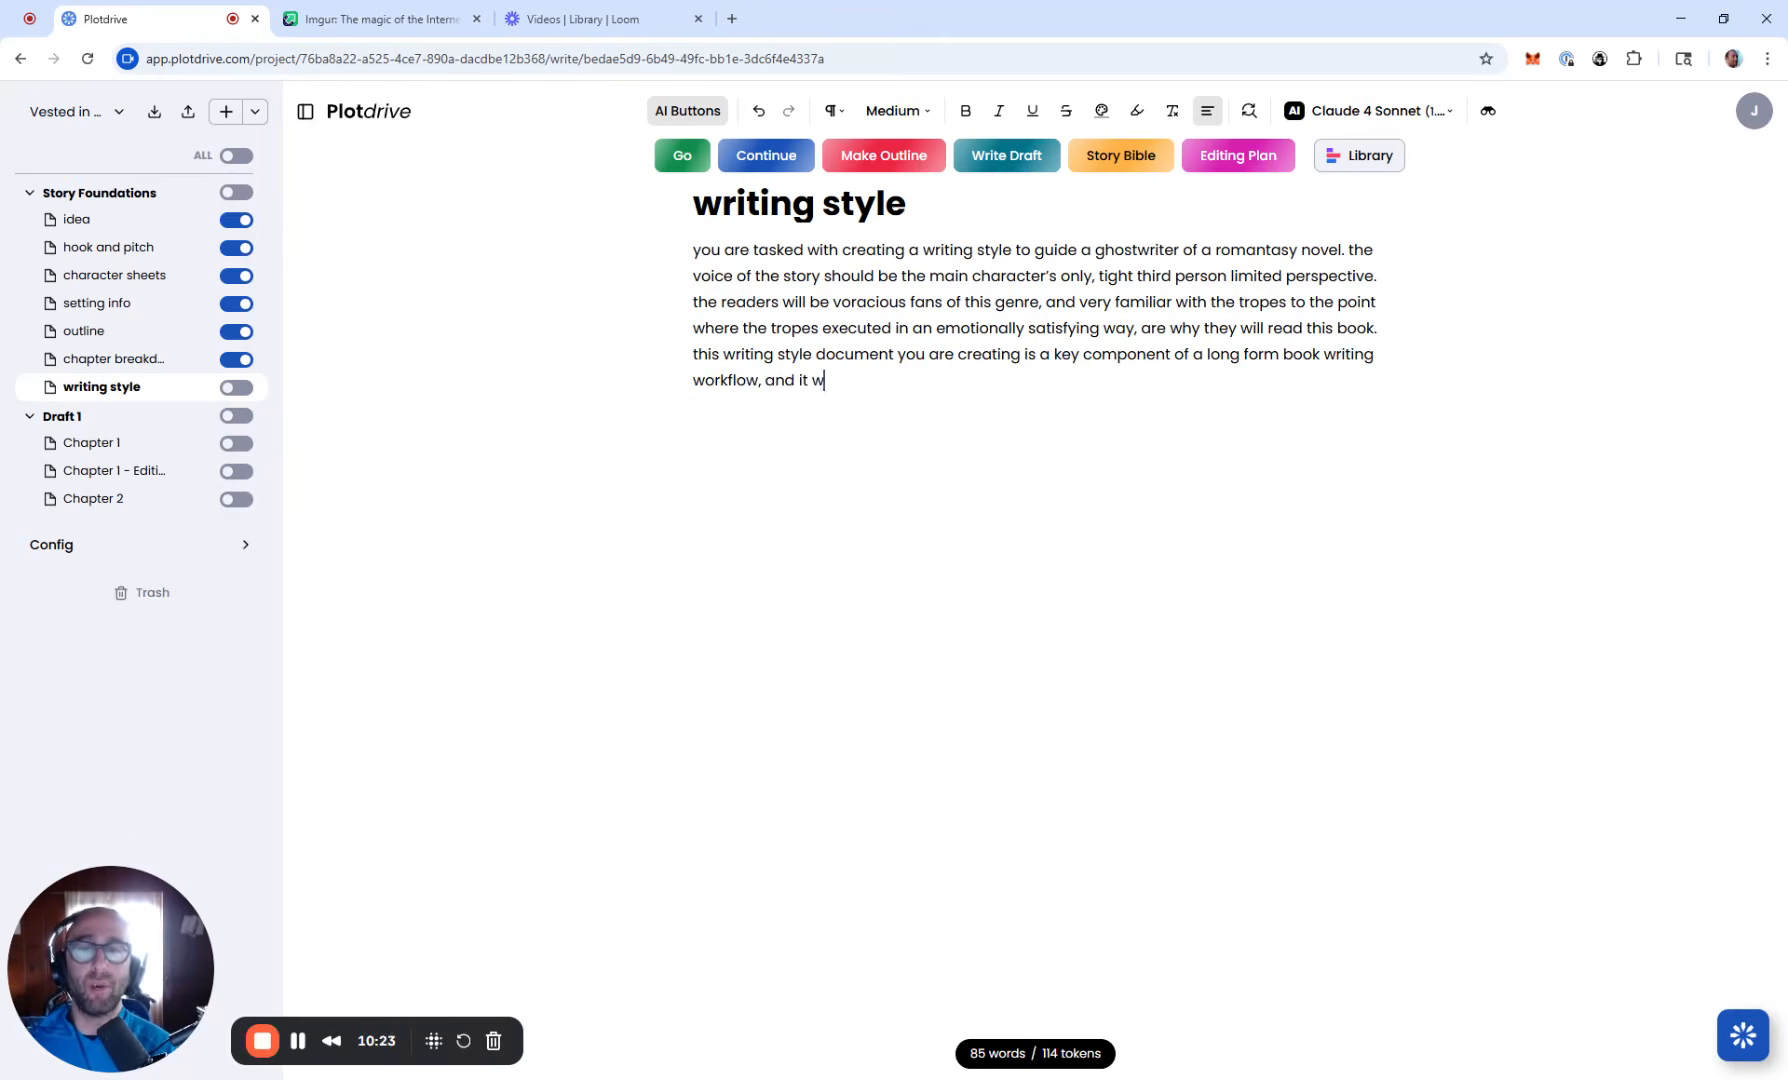
Step: Finish the workflow sentence with "and it will be included in the context given to the ghostwriter while they write chapters of the novel."
type("ill be included ")
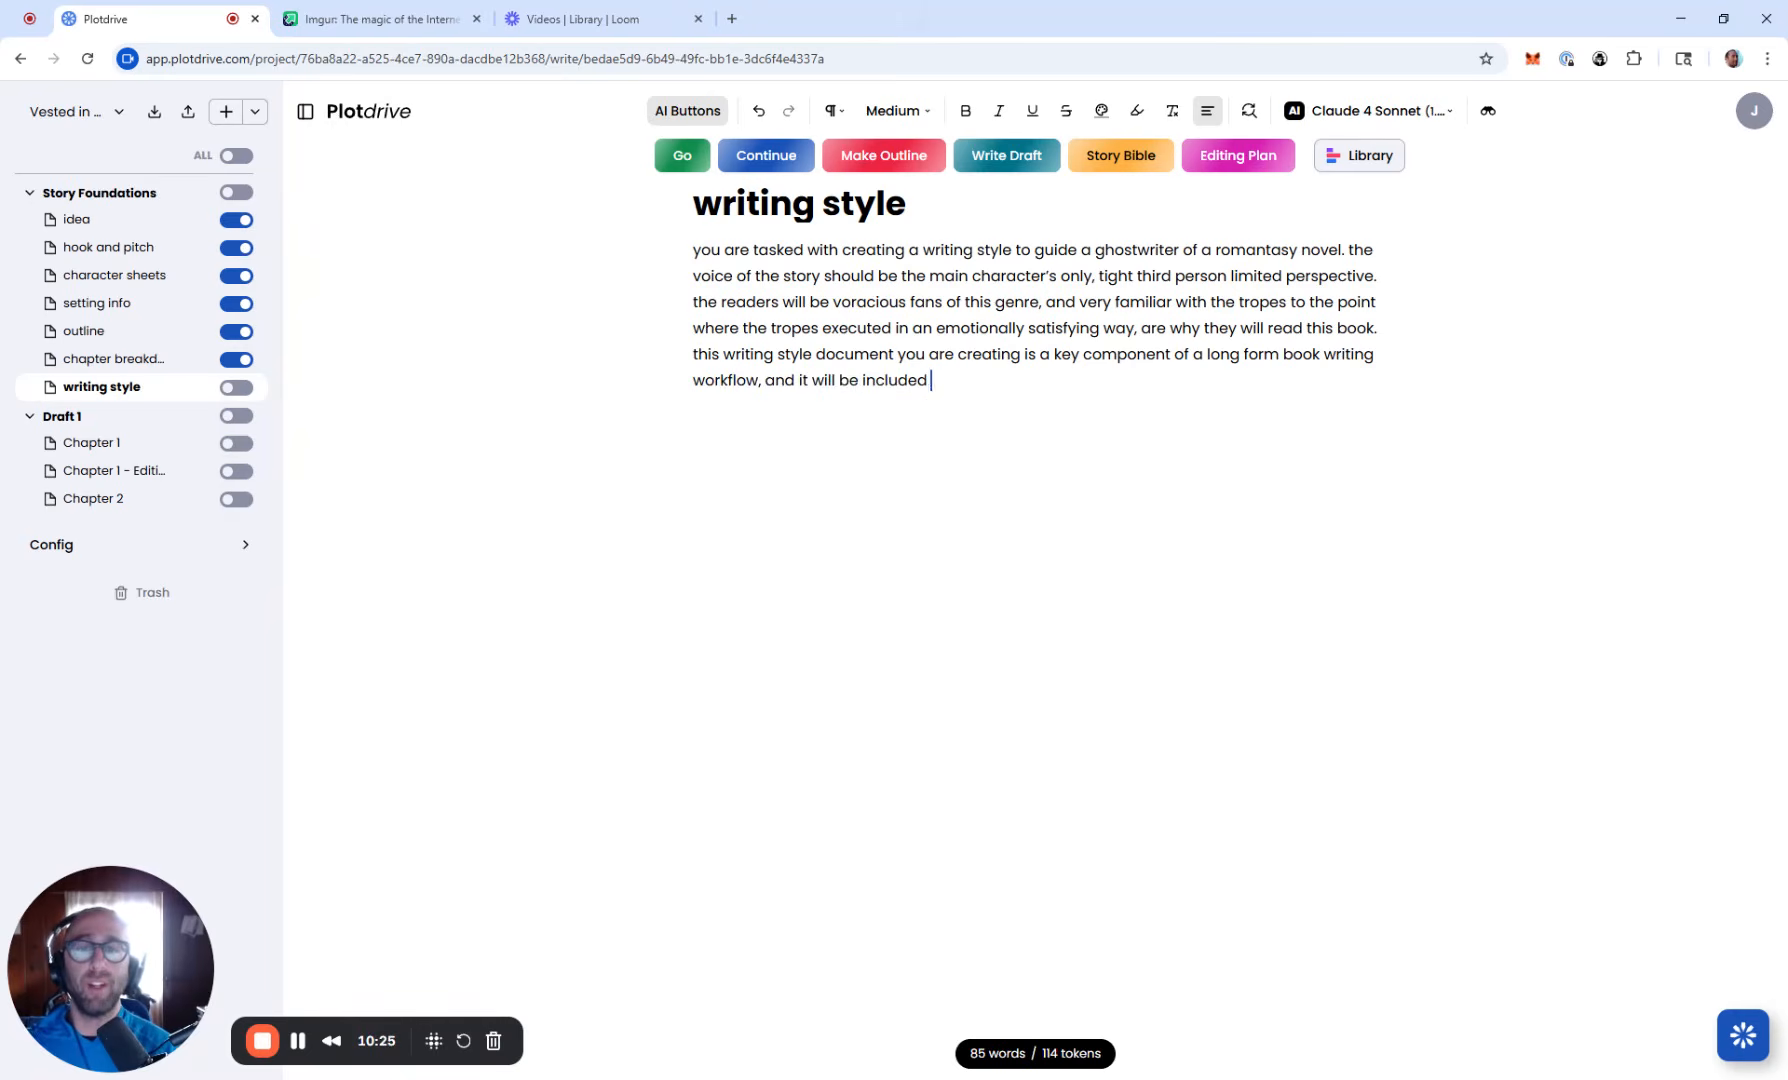
type("in the context g")
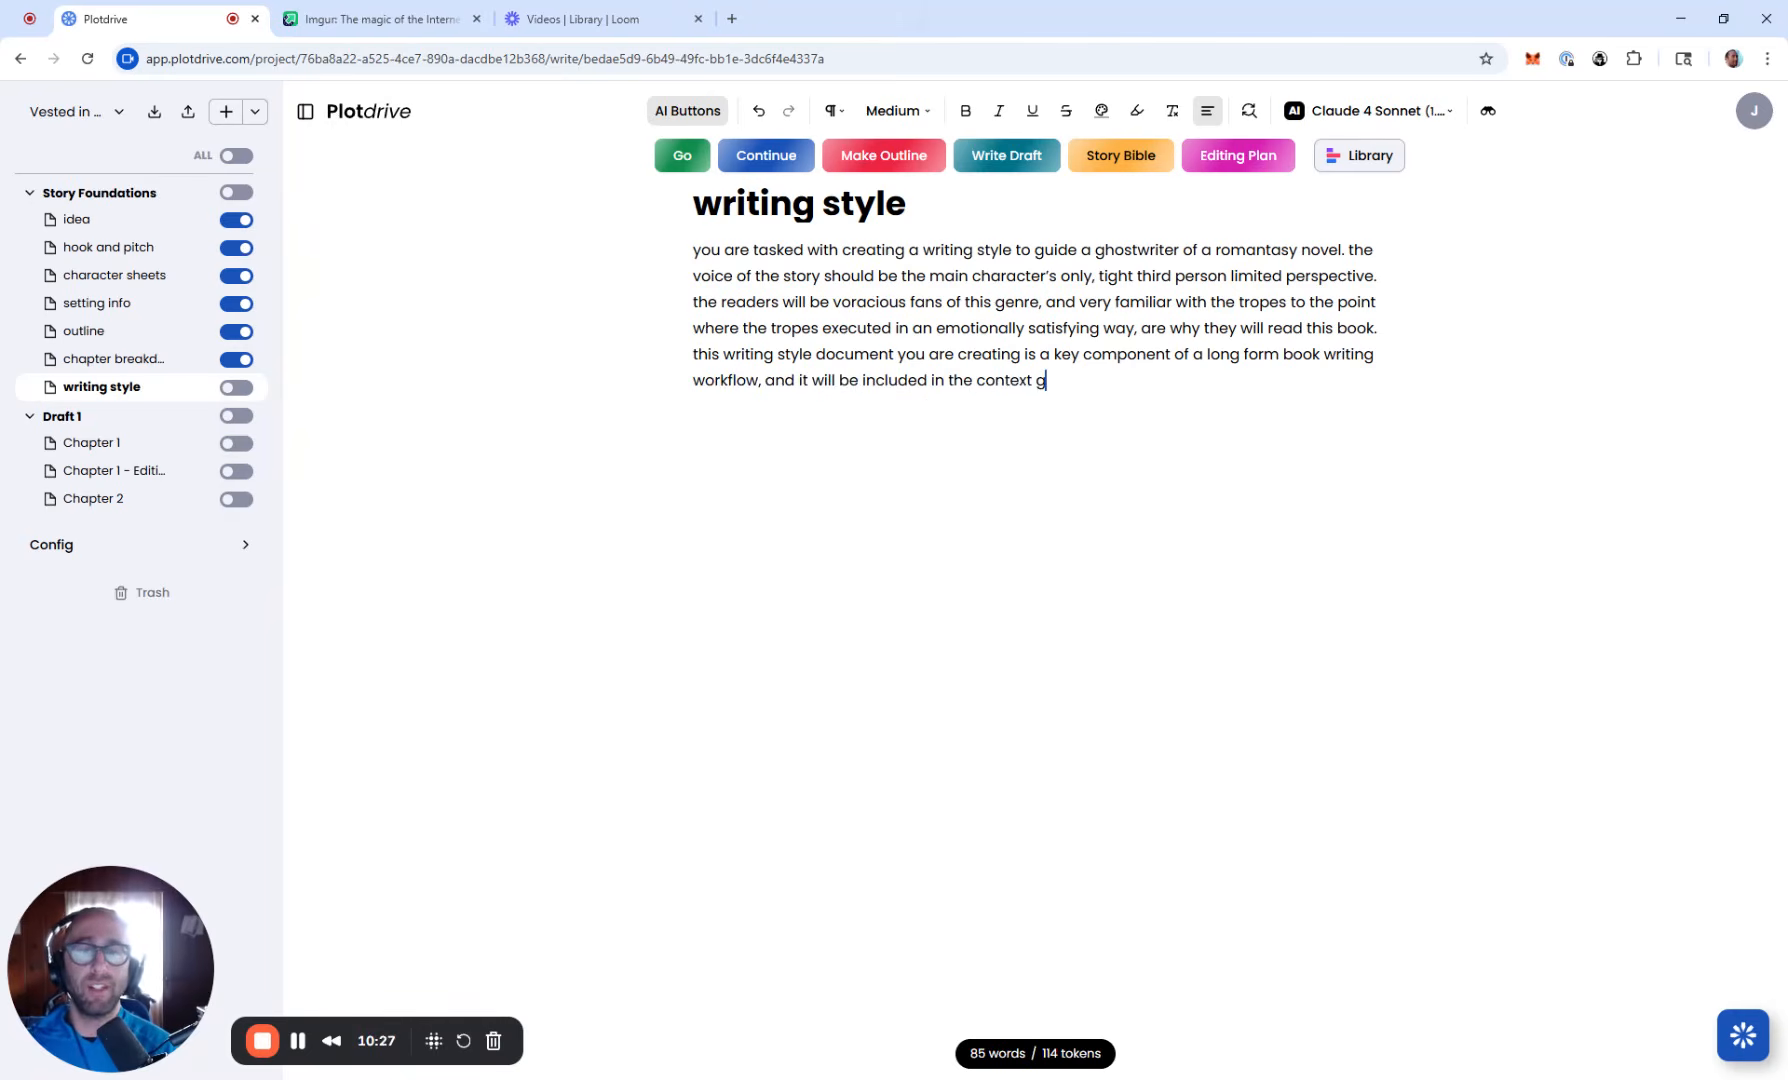
type("iven to the gh")
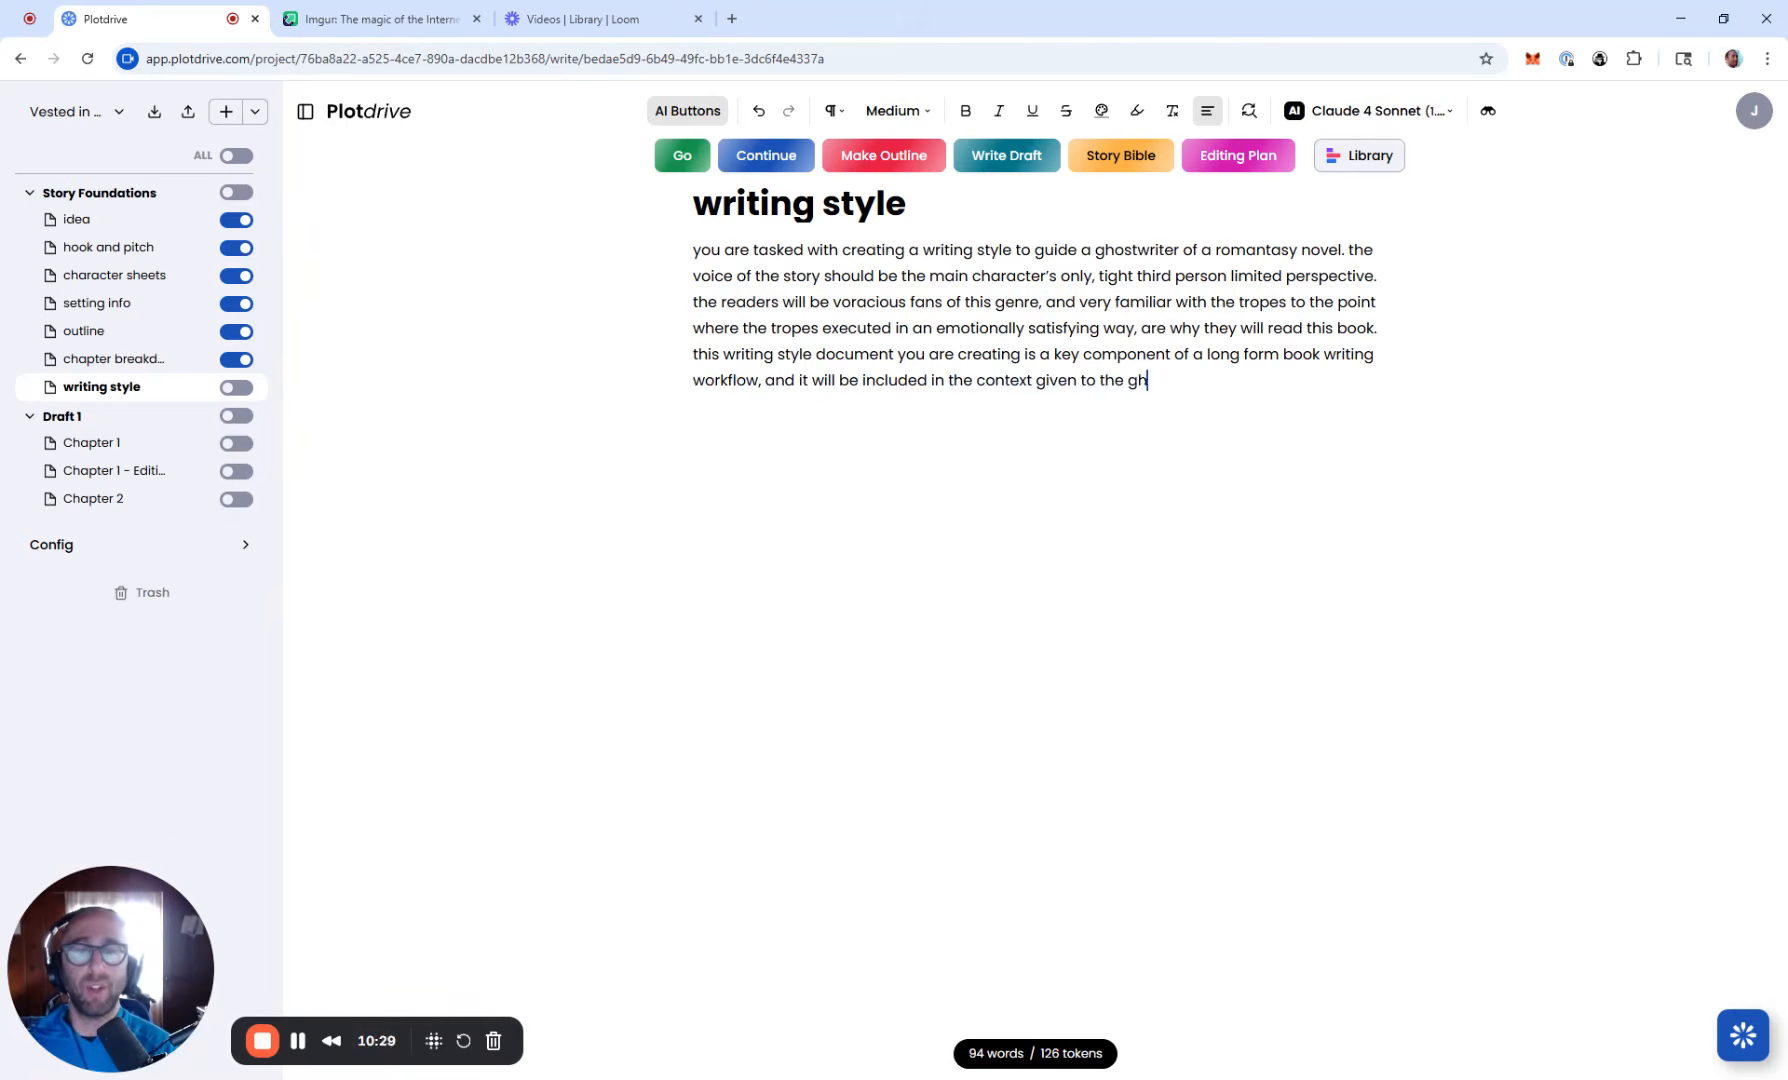
type("ostwriter while the")
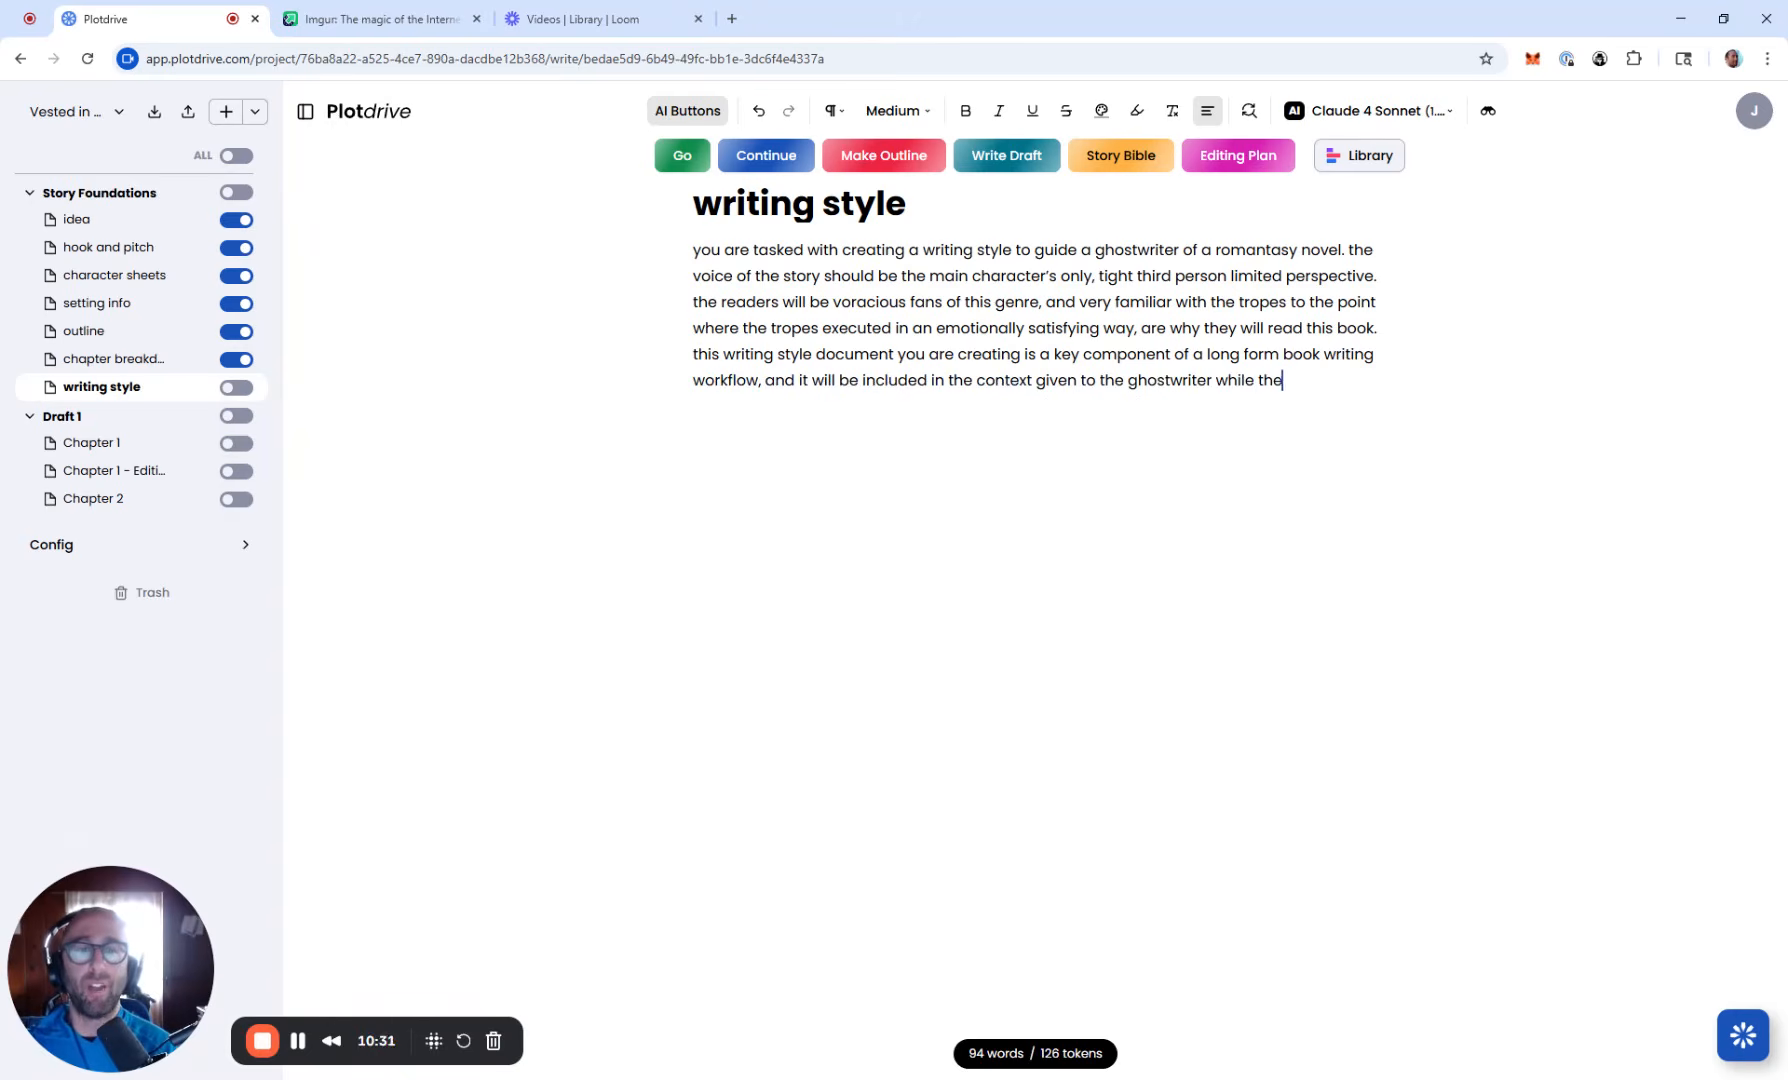
type("y write chapters of the novel.")
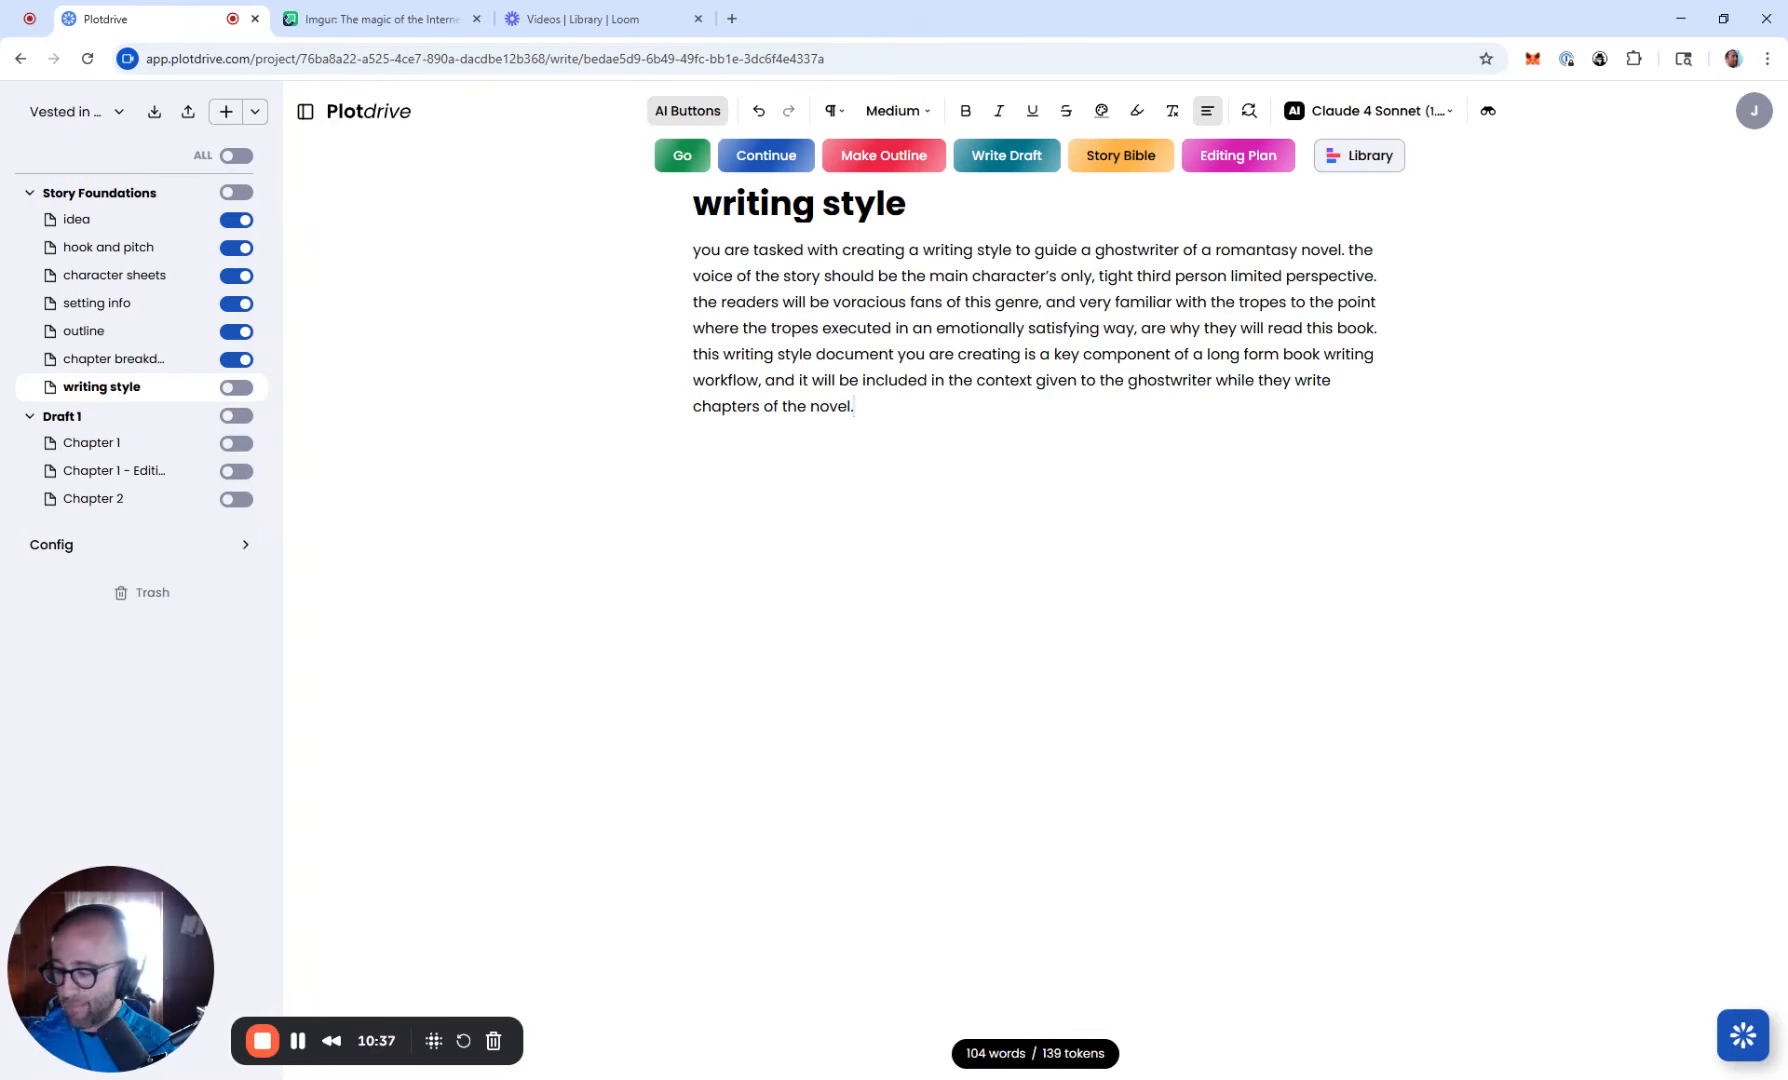
Step: Add to the prompt "the end goal is to create a precise set of guided instructions that describe the writing voice, and"
type("th")
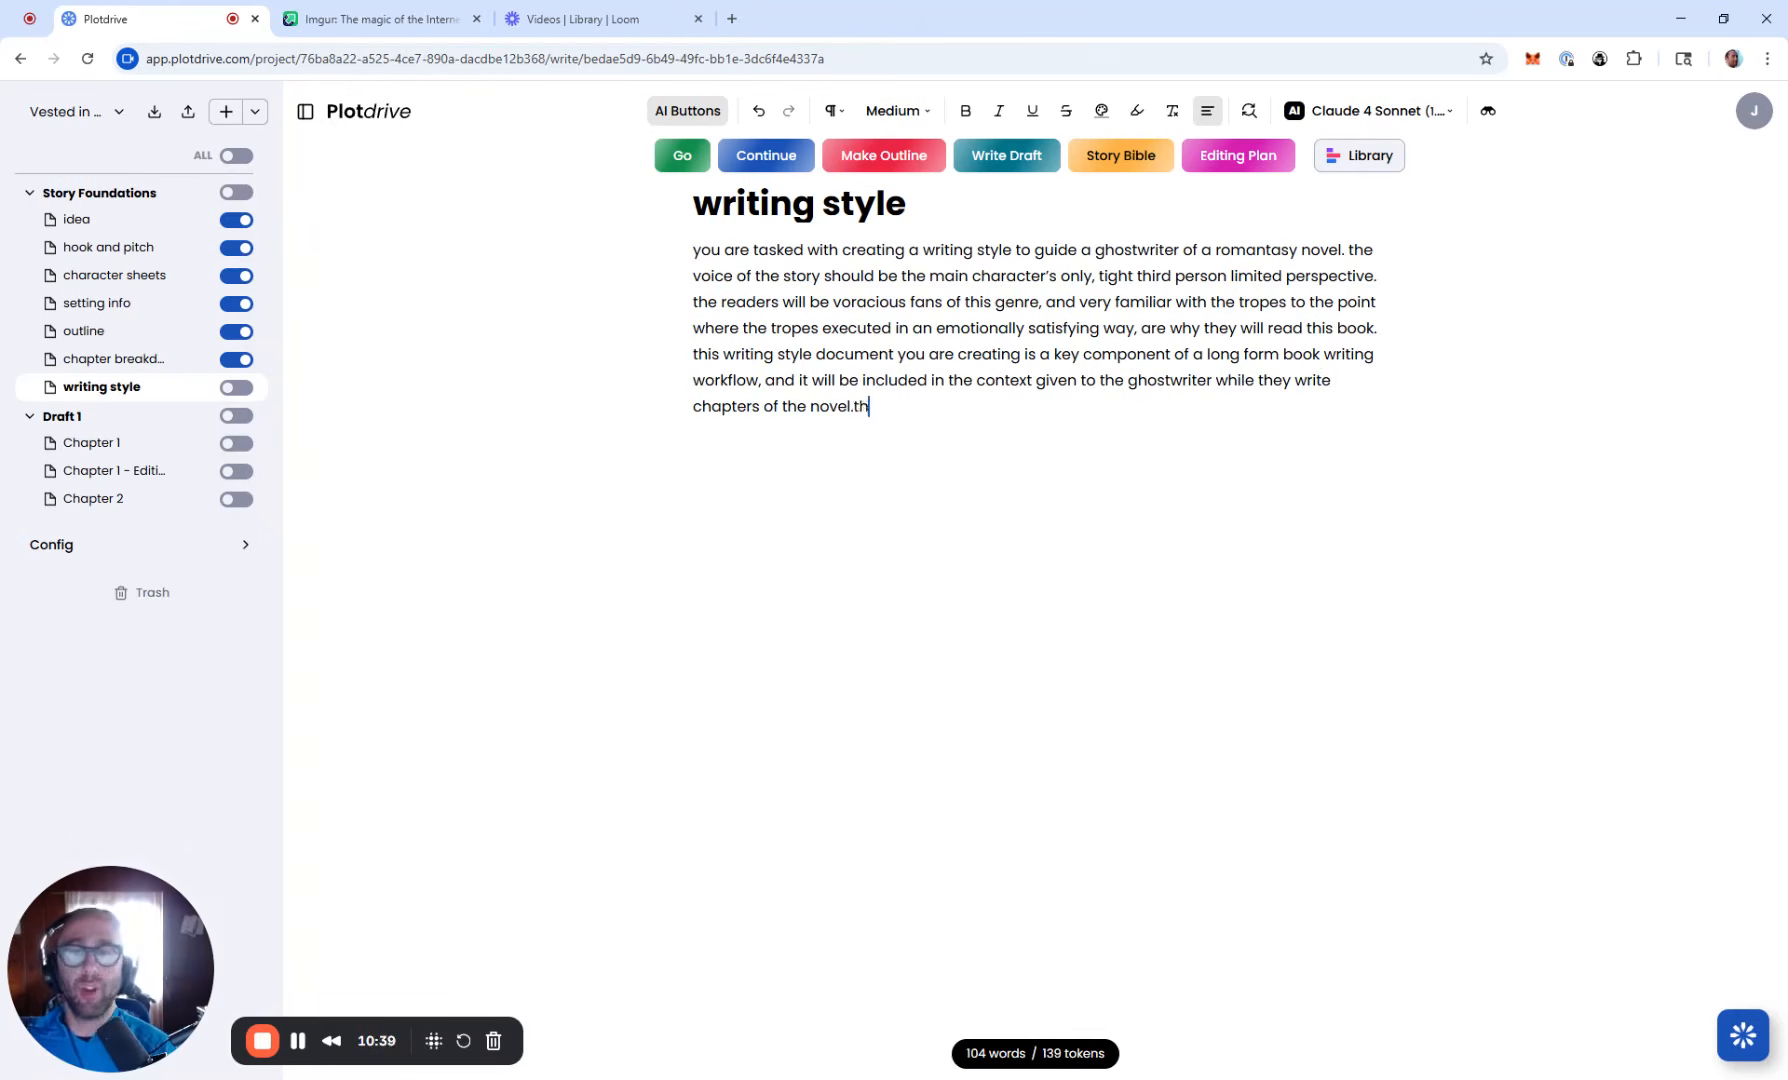
type("e end goal is")
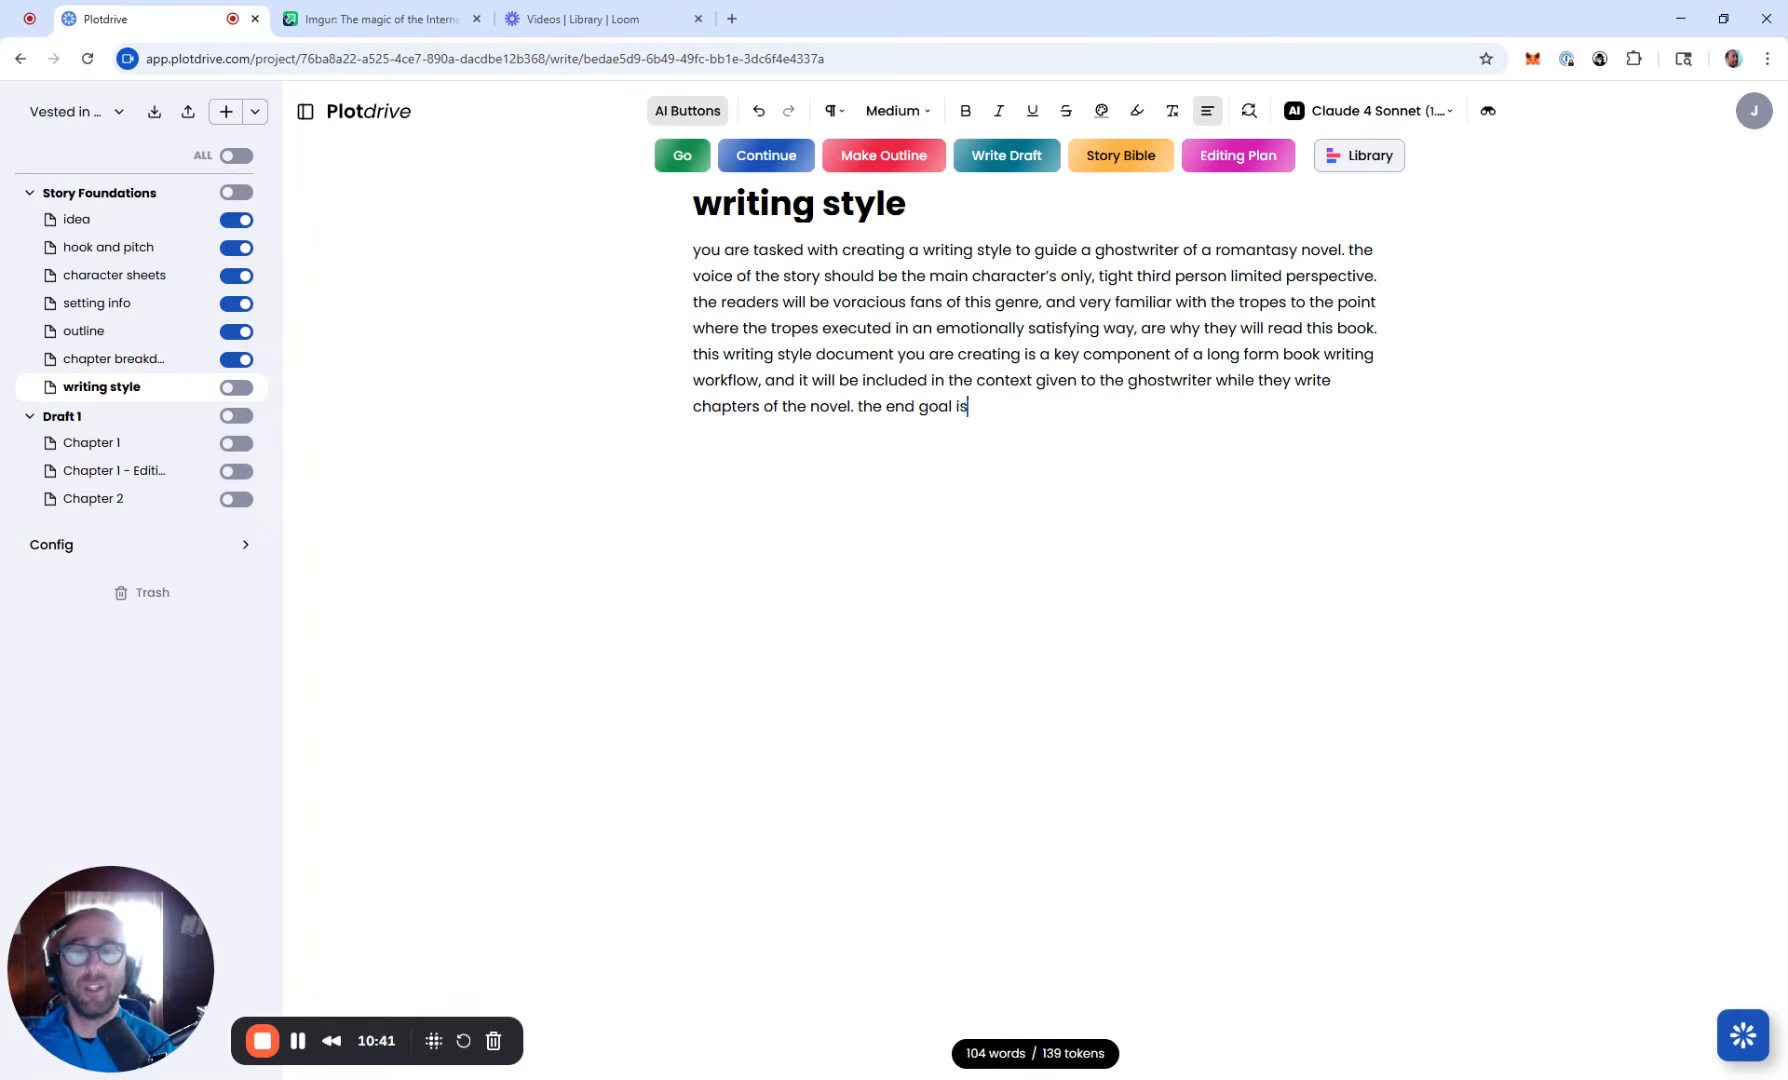
type(" to create ")
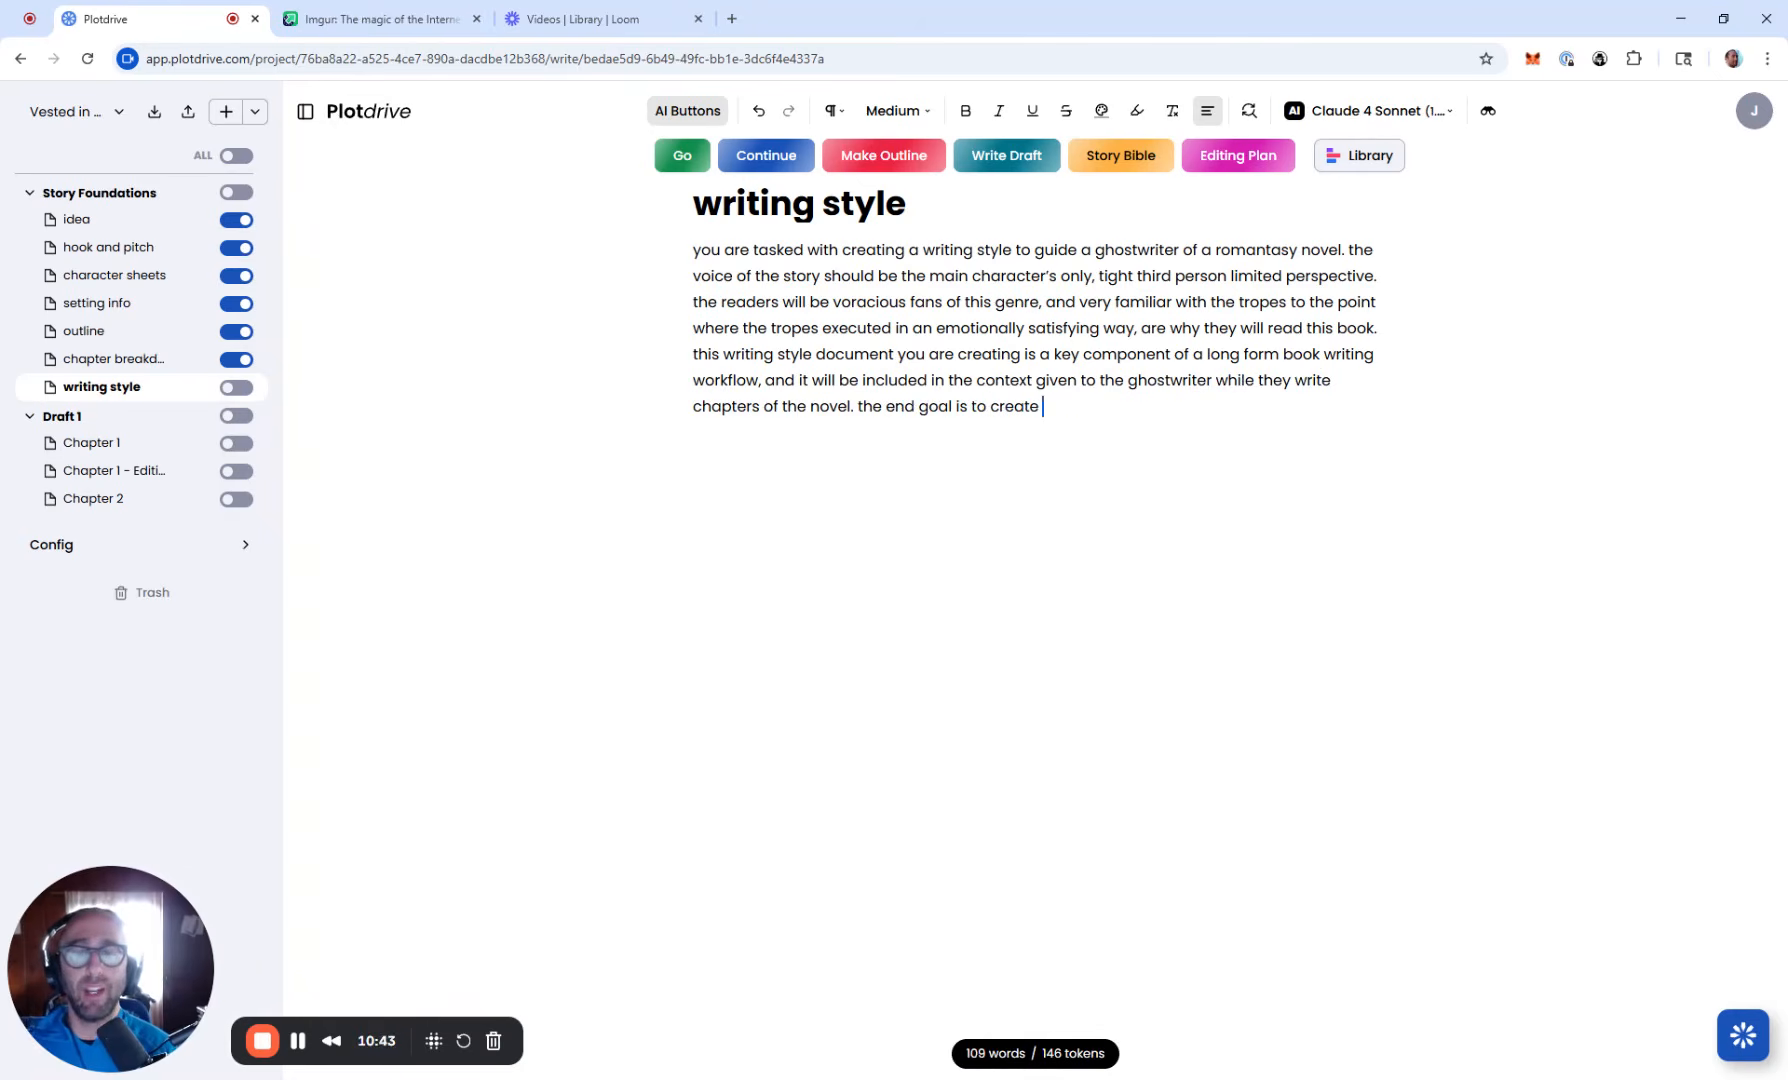
type("a precise")
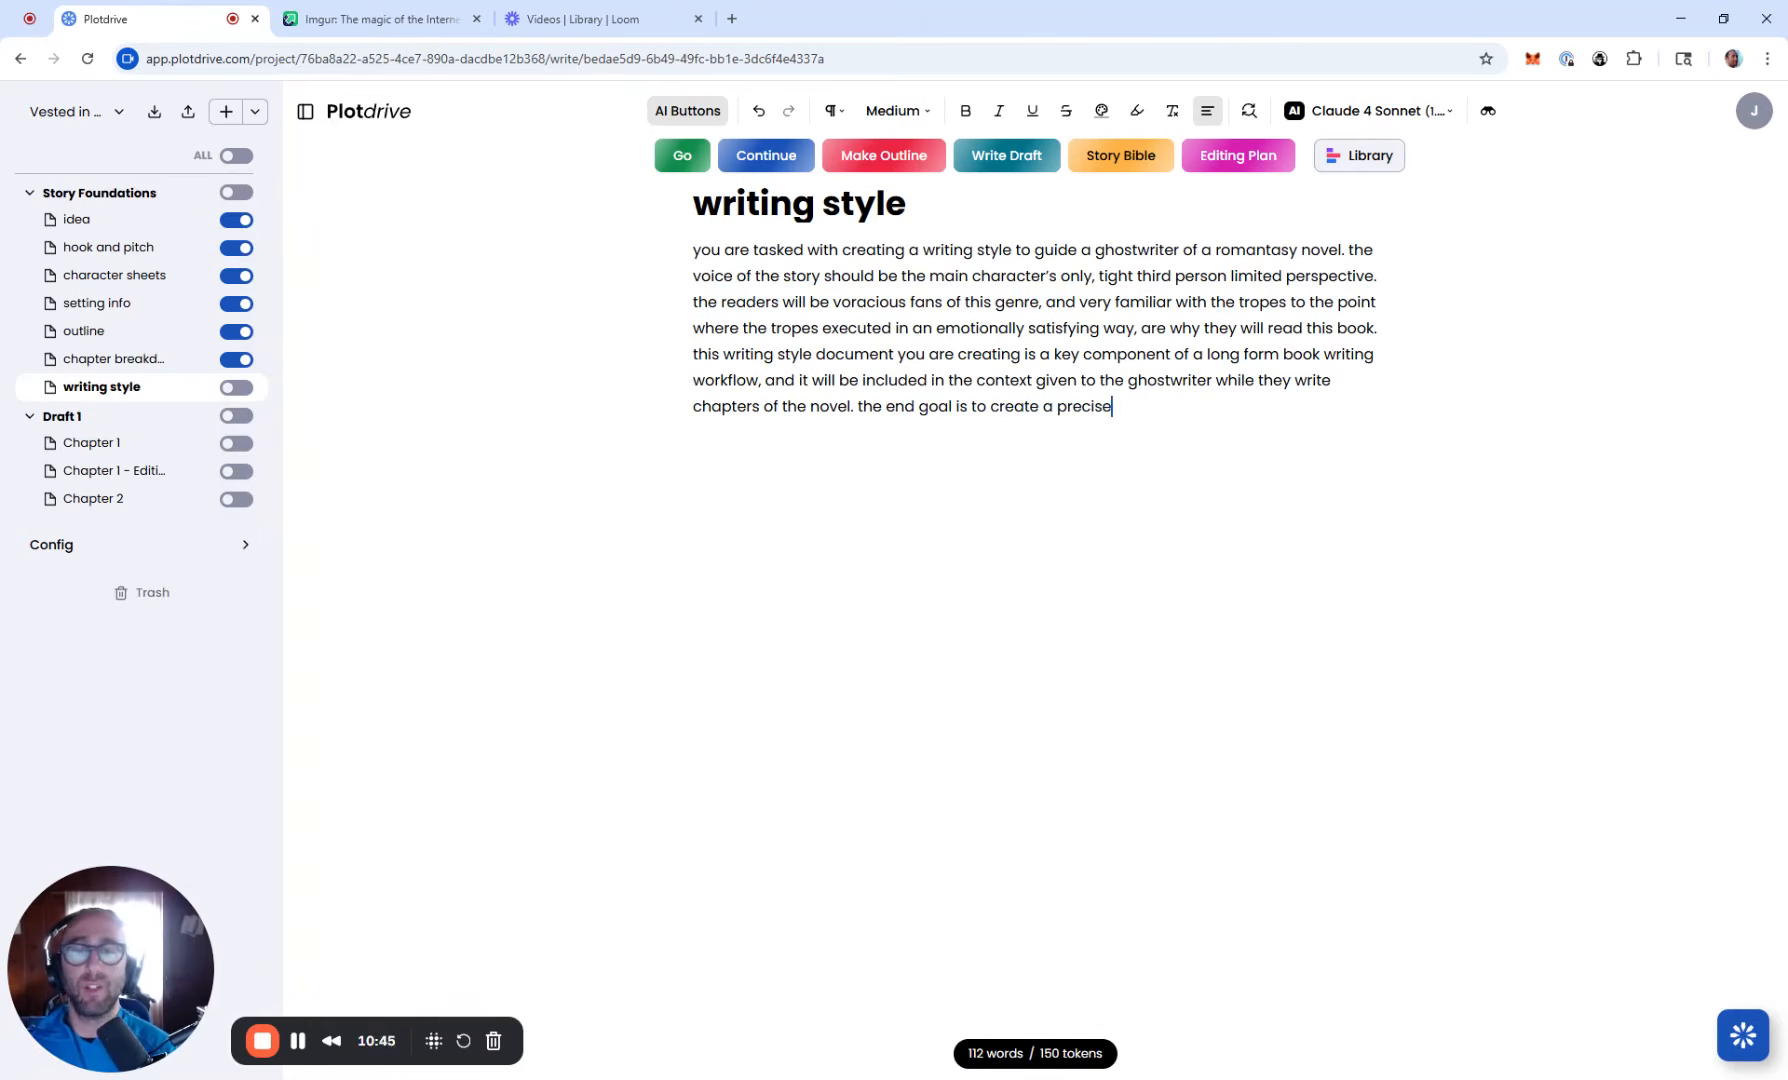
type(" set of ")
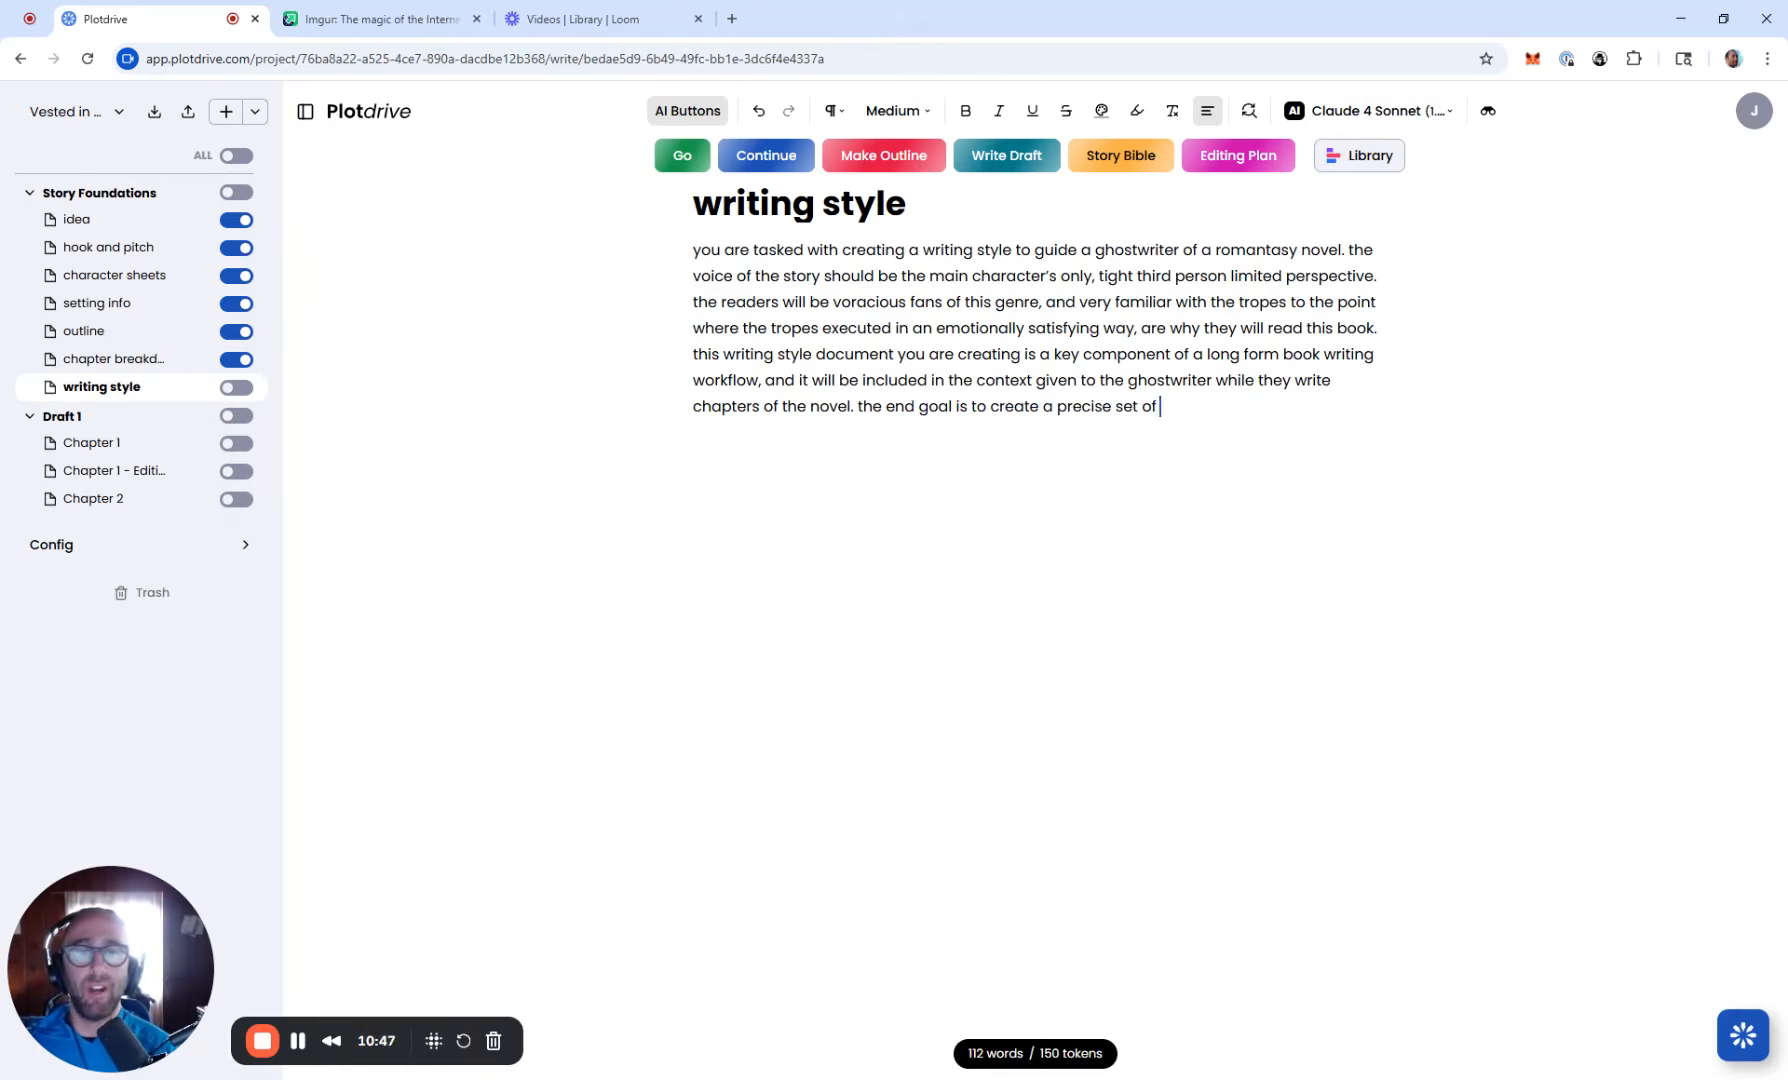
type("guided instru")
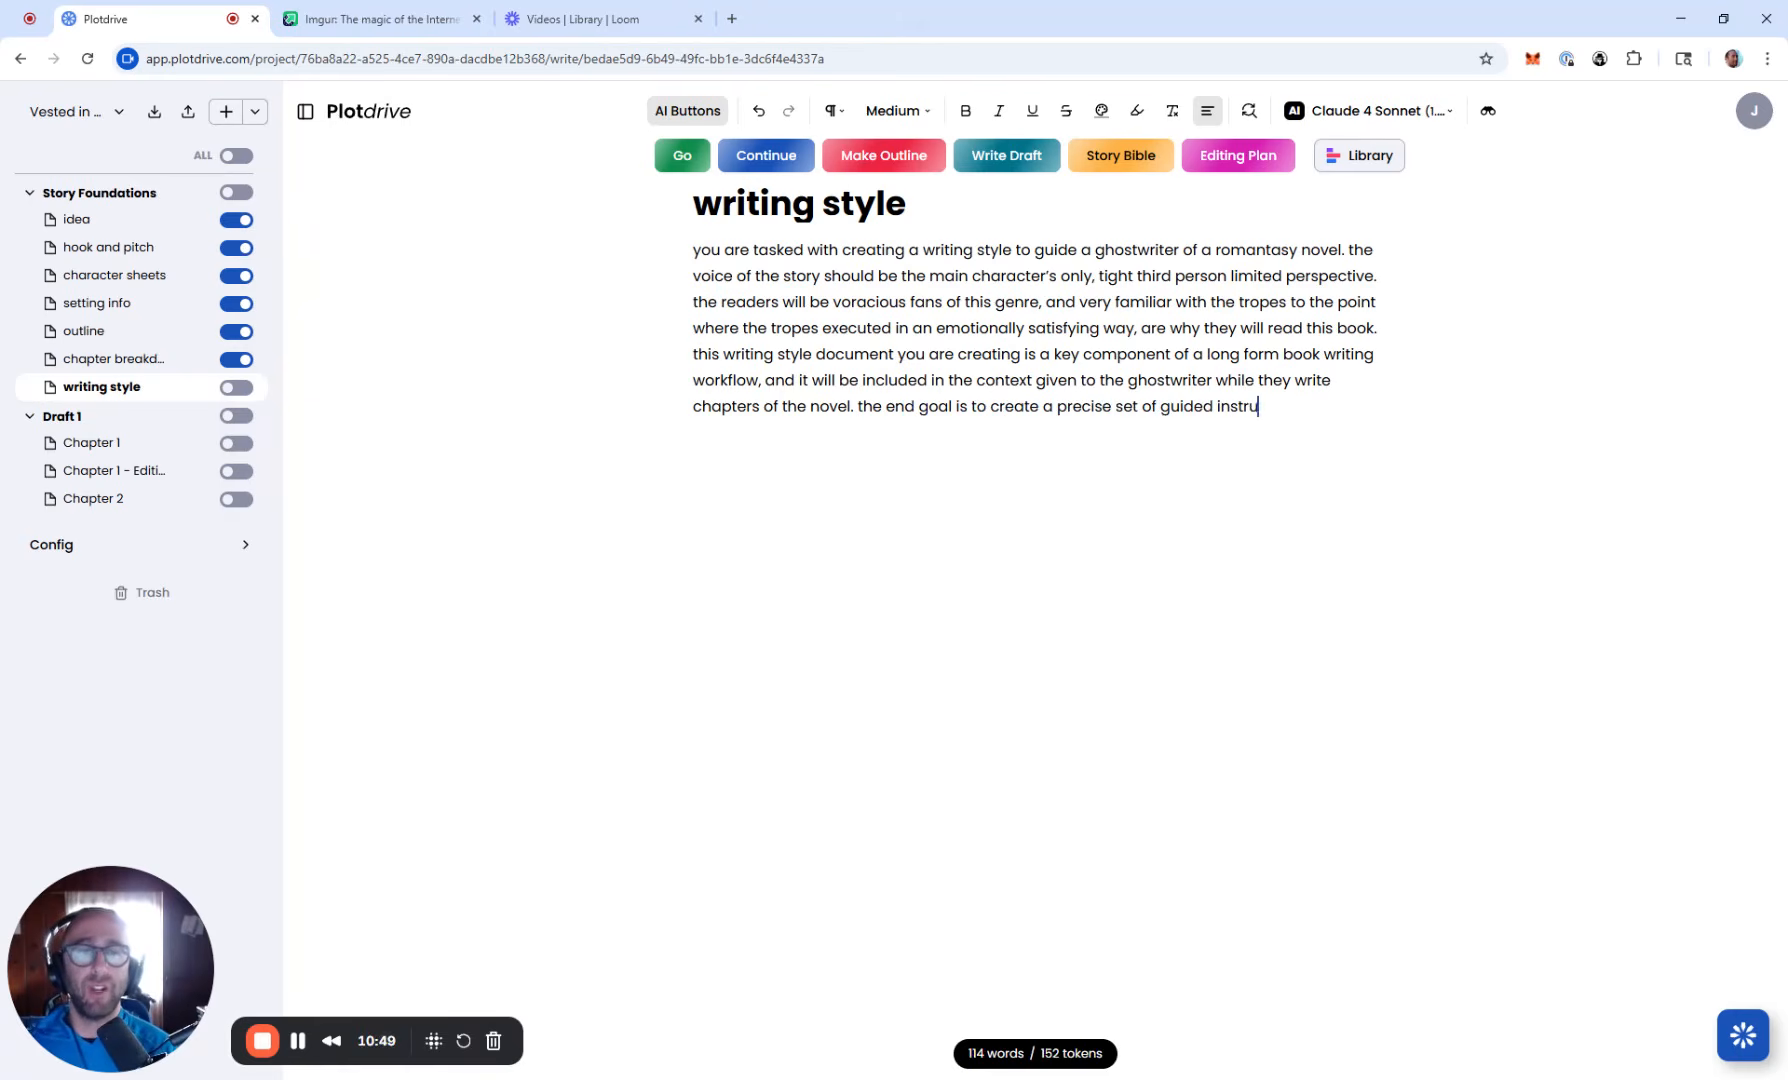
type("ctions that desr")
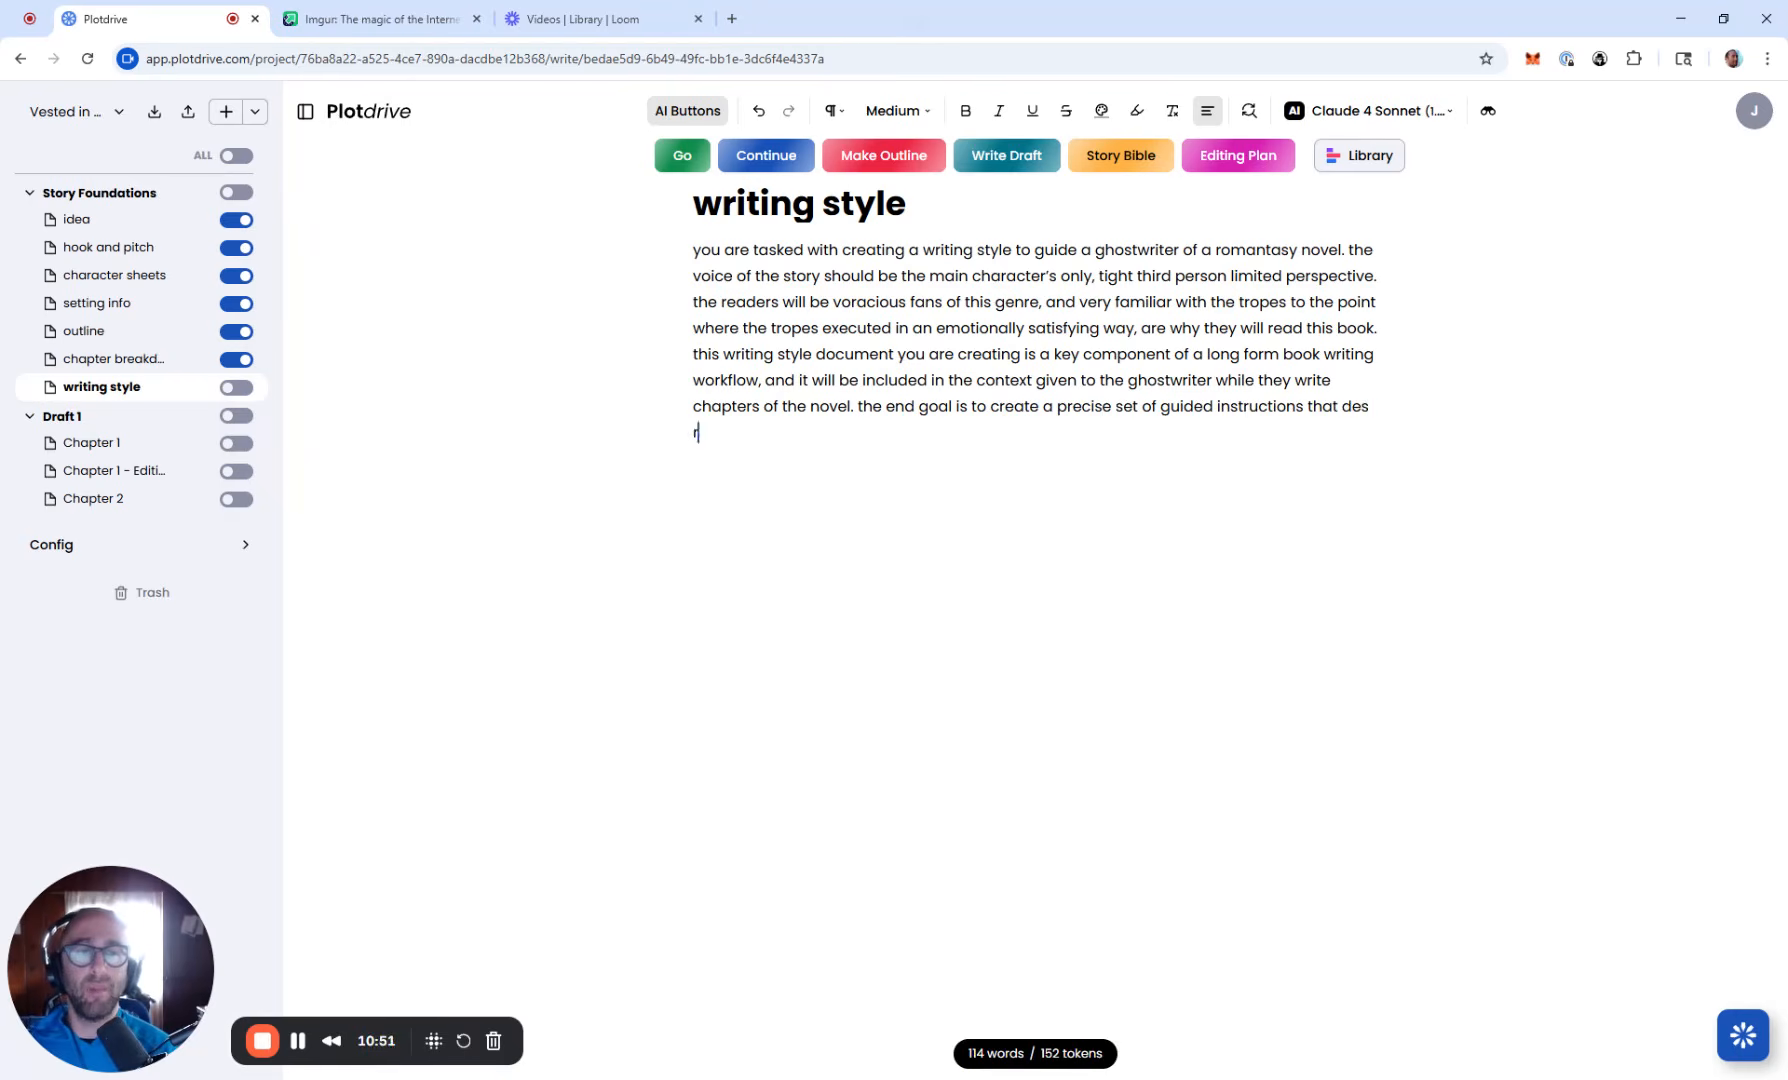
type("ribe the writ")
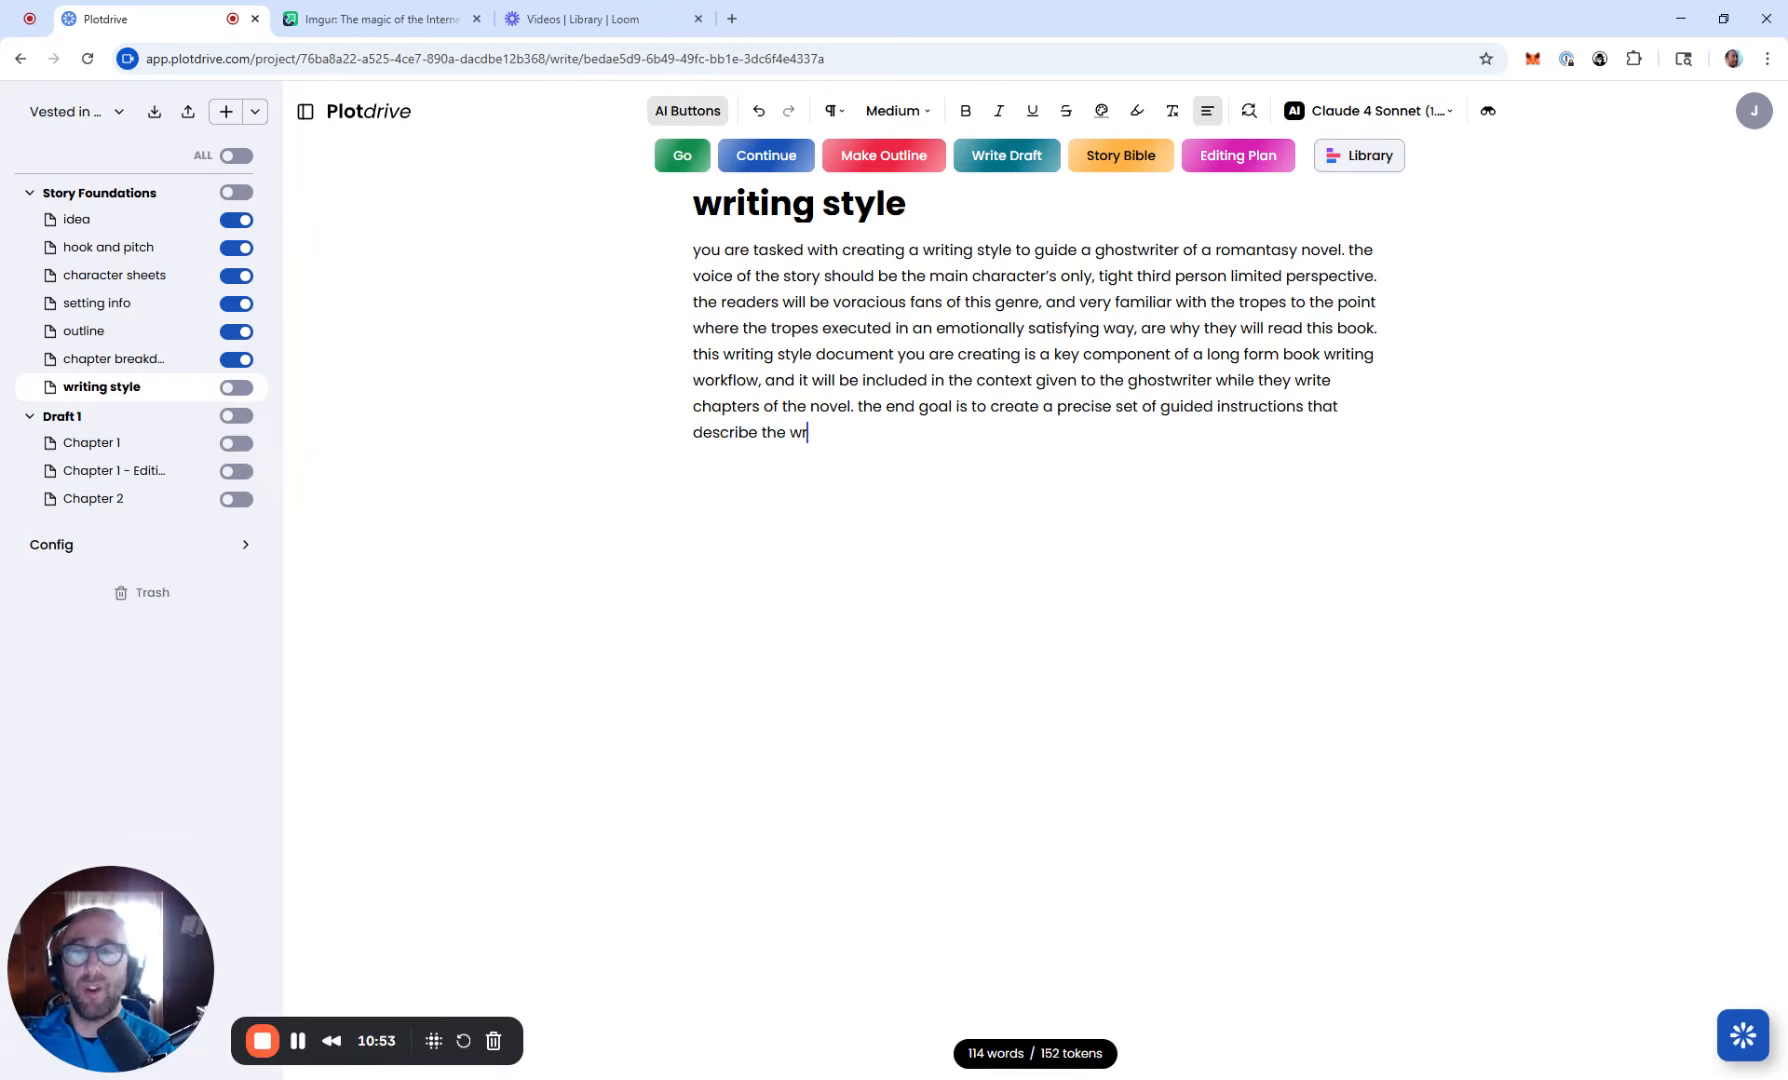
type("ing voice, and ")
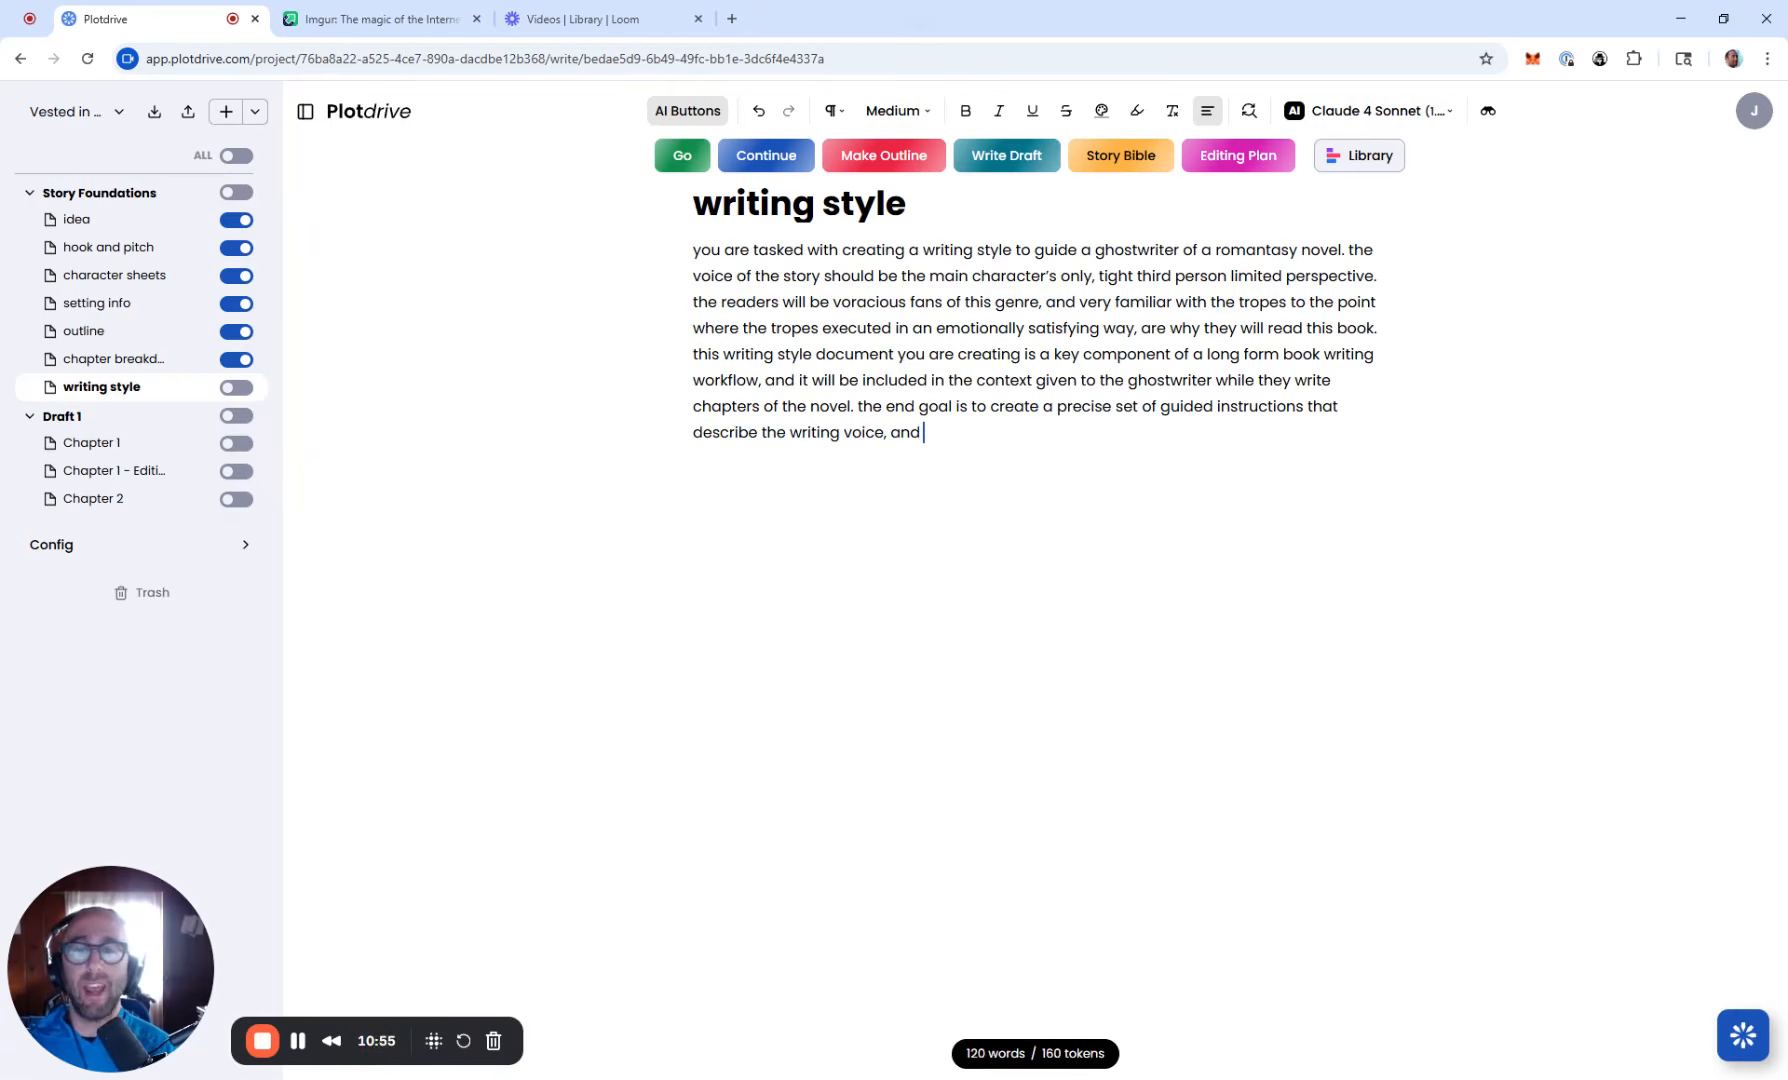
Step: Continue the end goal sentence with "give clear examples of how the voice presents itself in prose description"
type("give clear e")
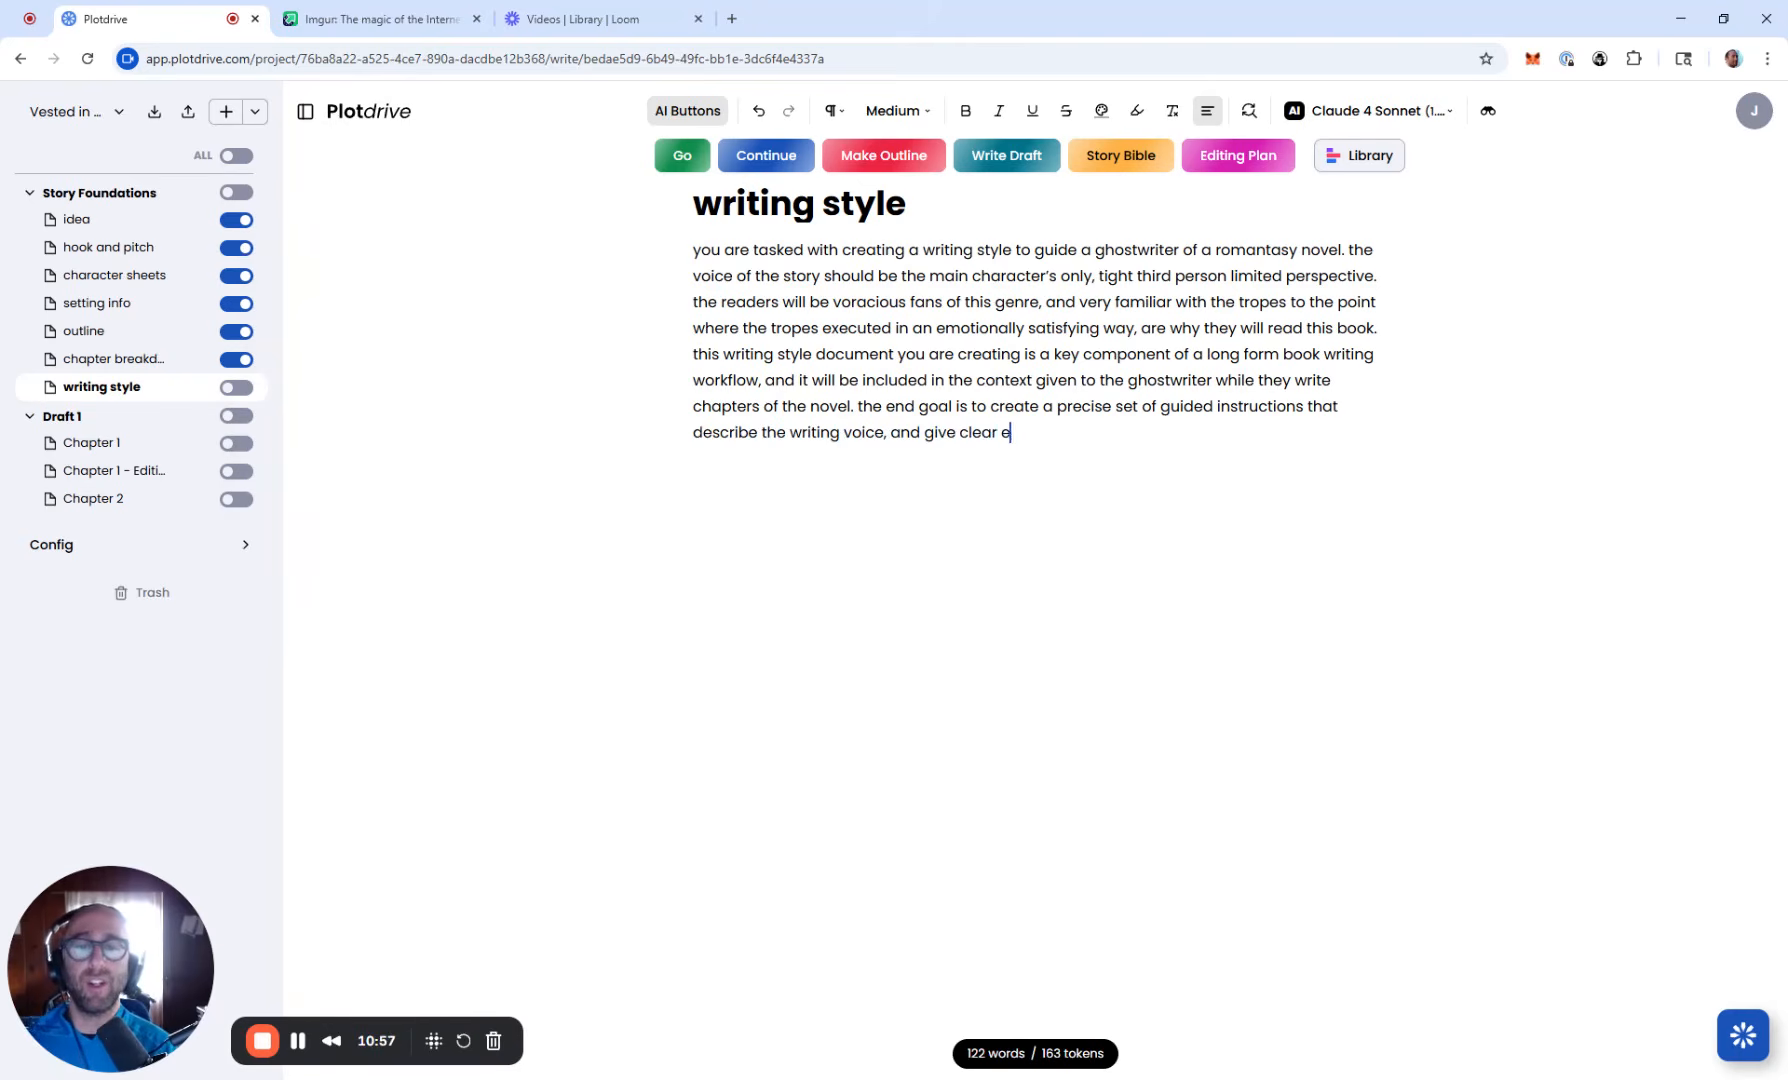
type("xamples of ho")
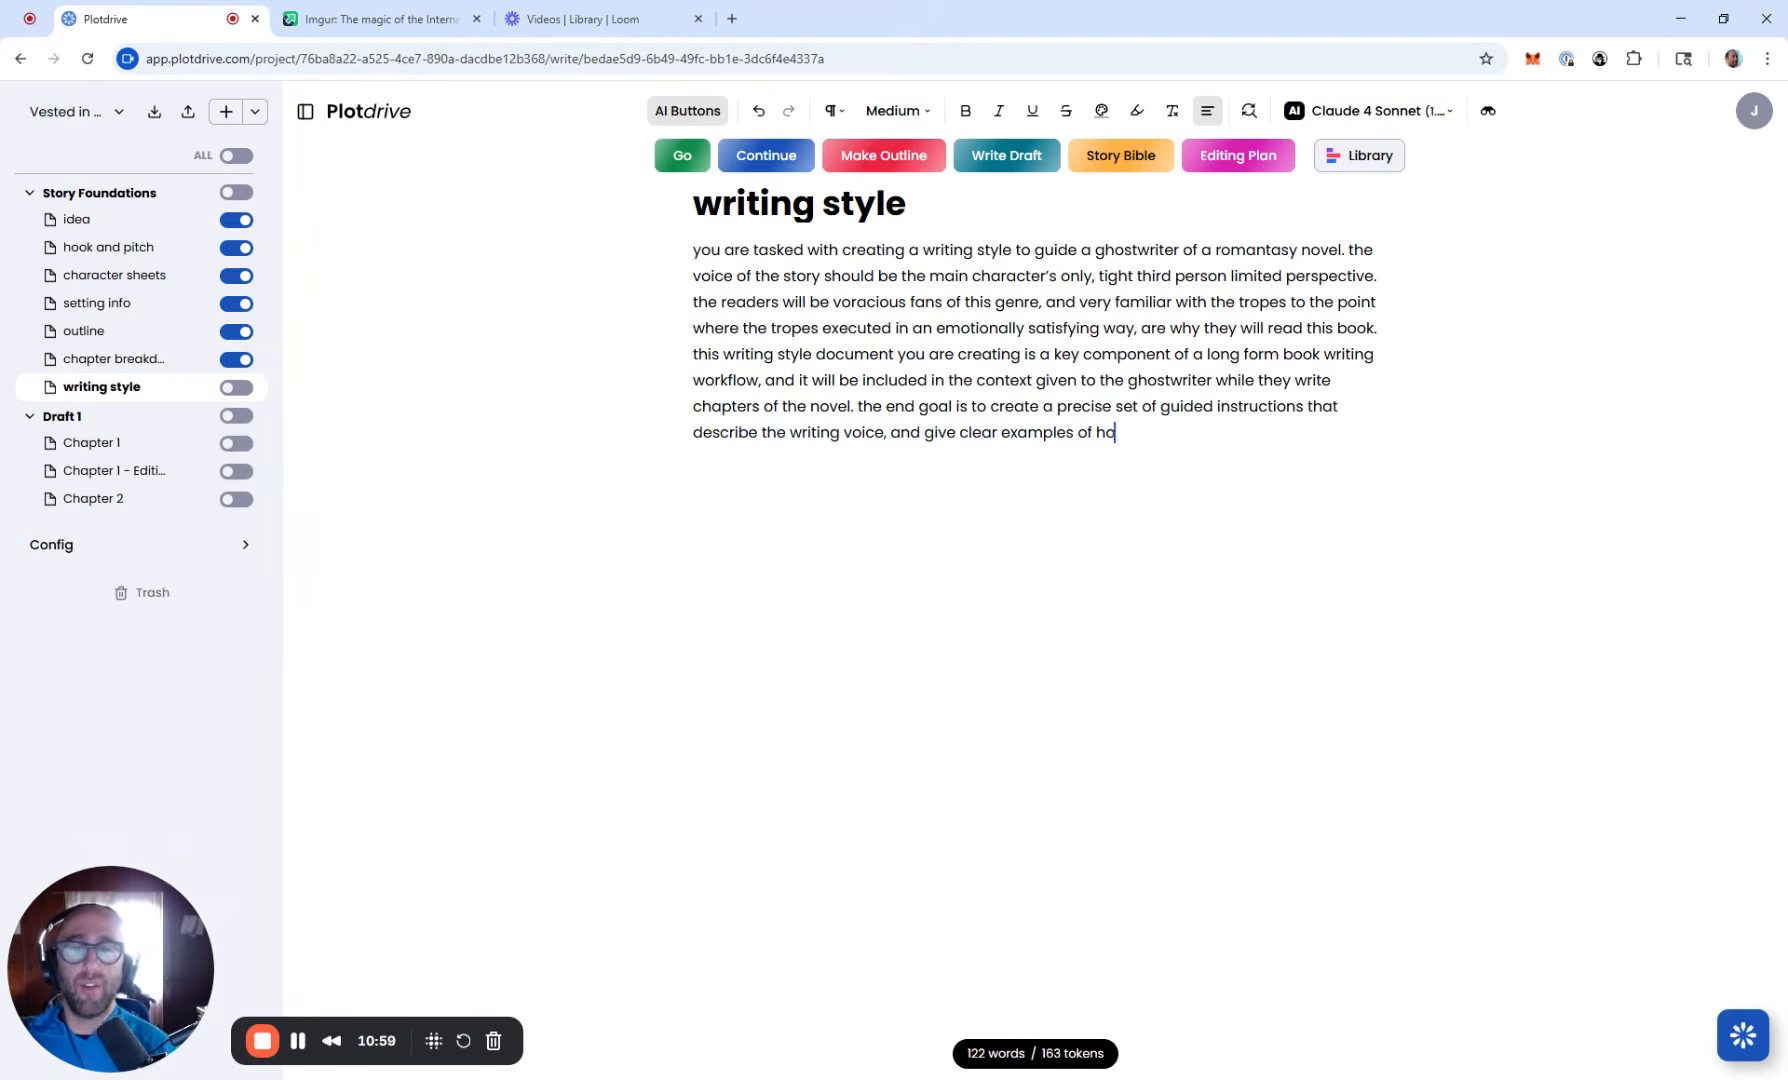
type("w the voice pre")
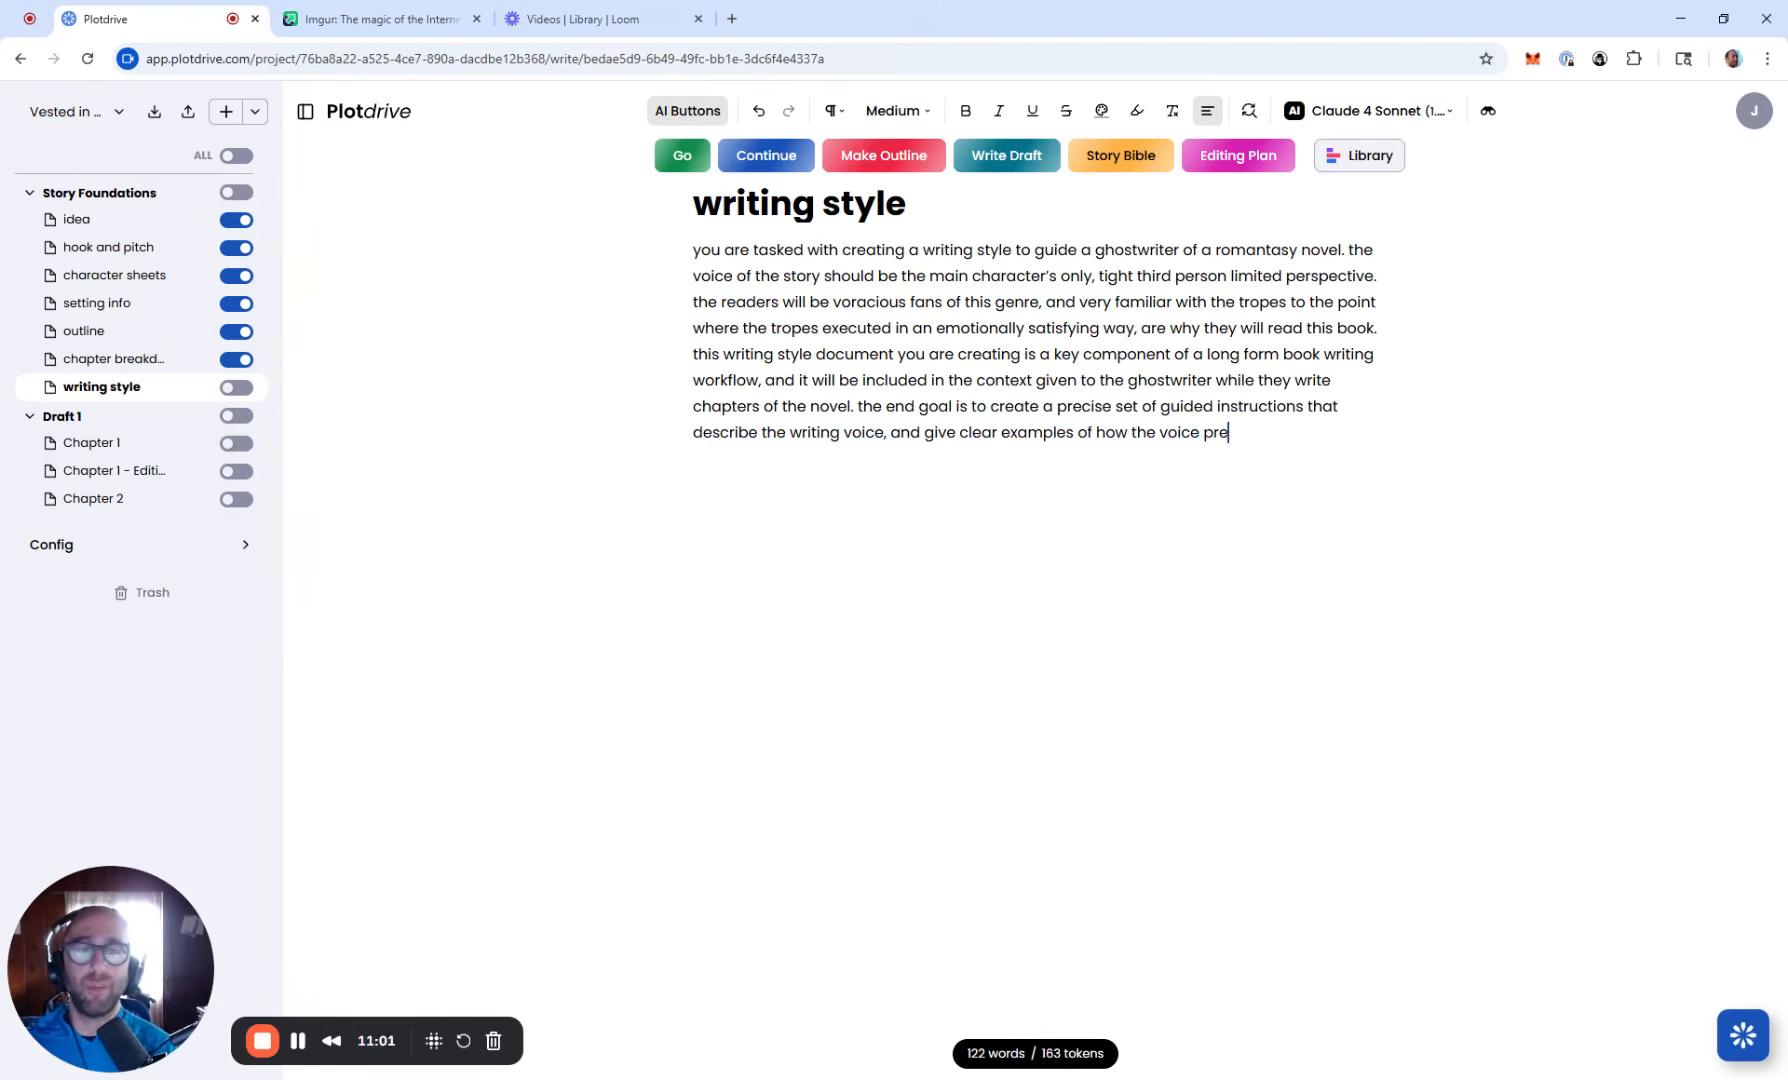
type("sents itself in")
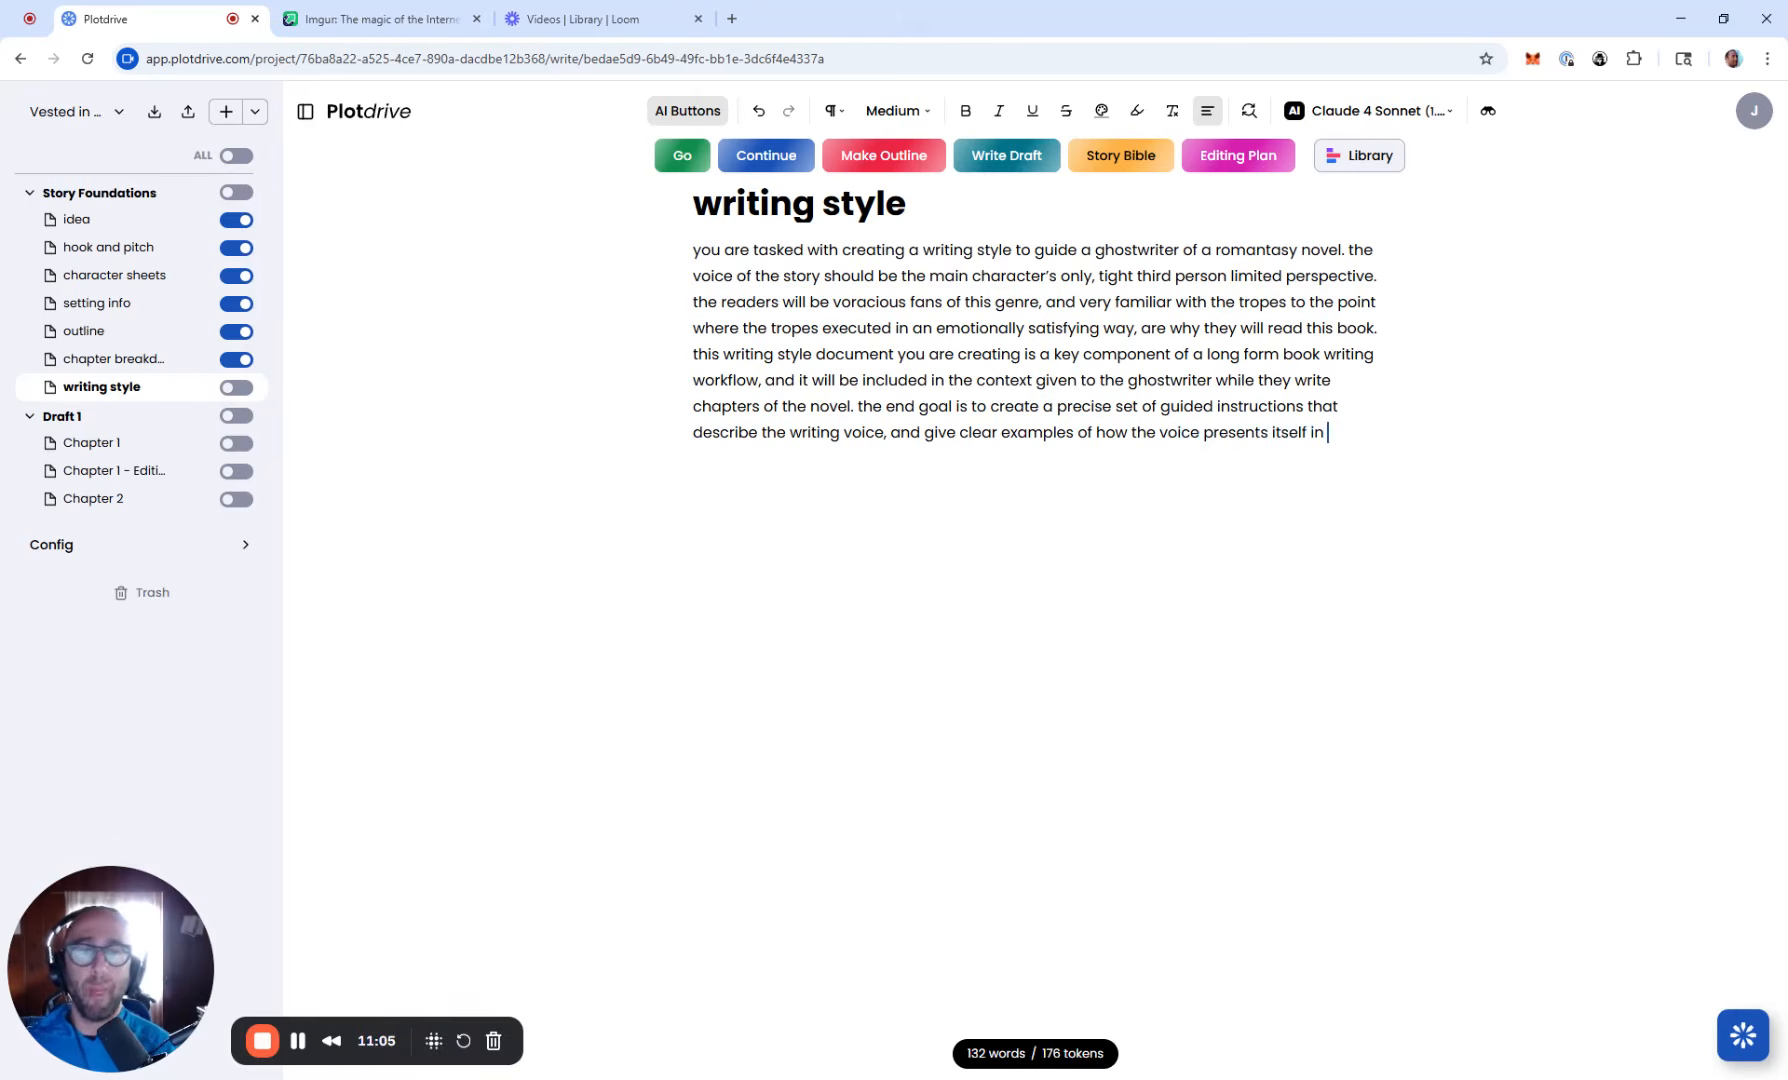
type(" prose des")
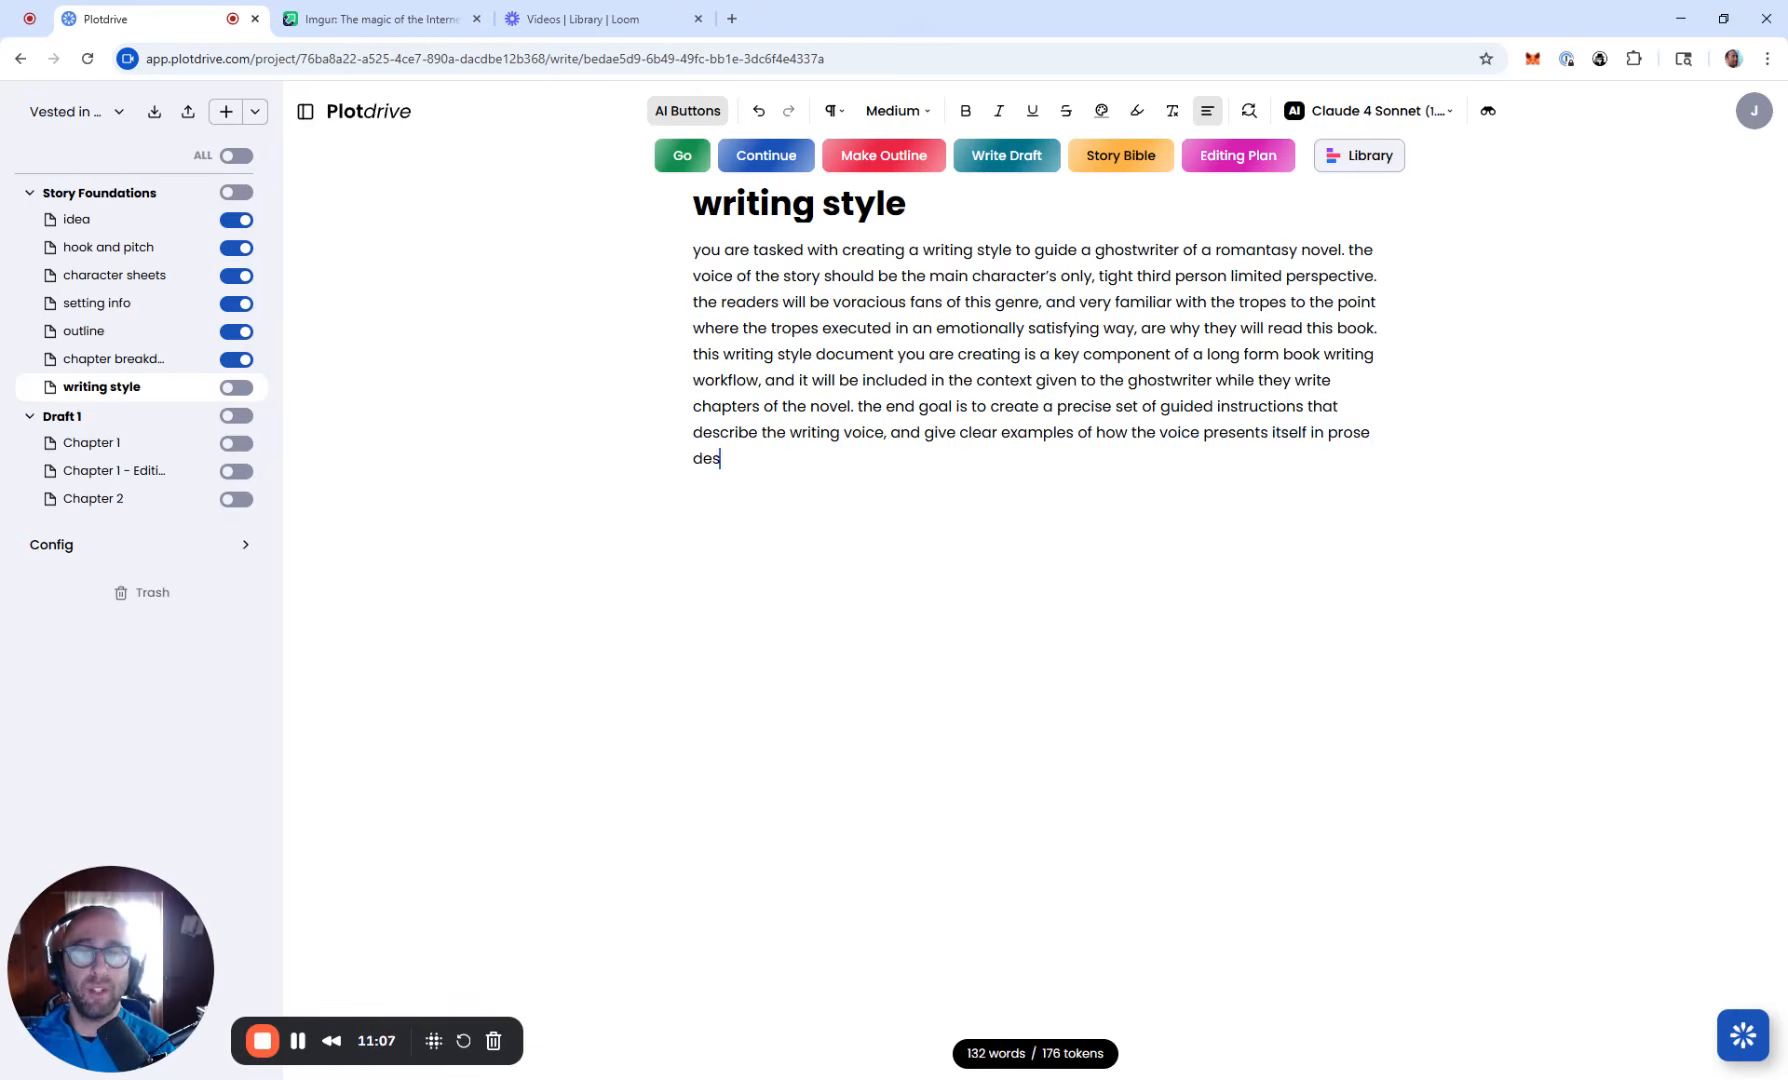
type("cription")
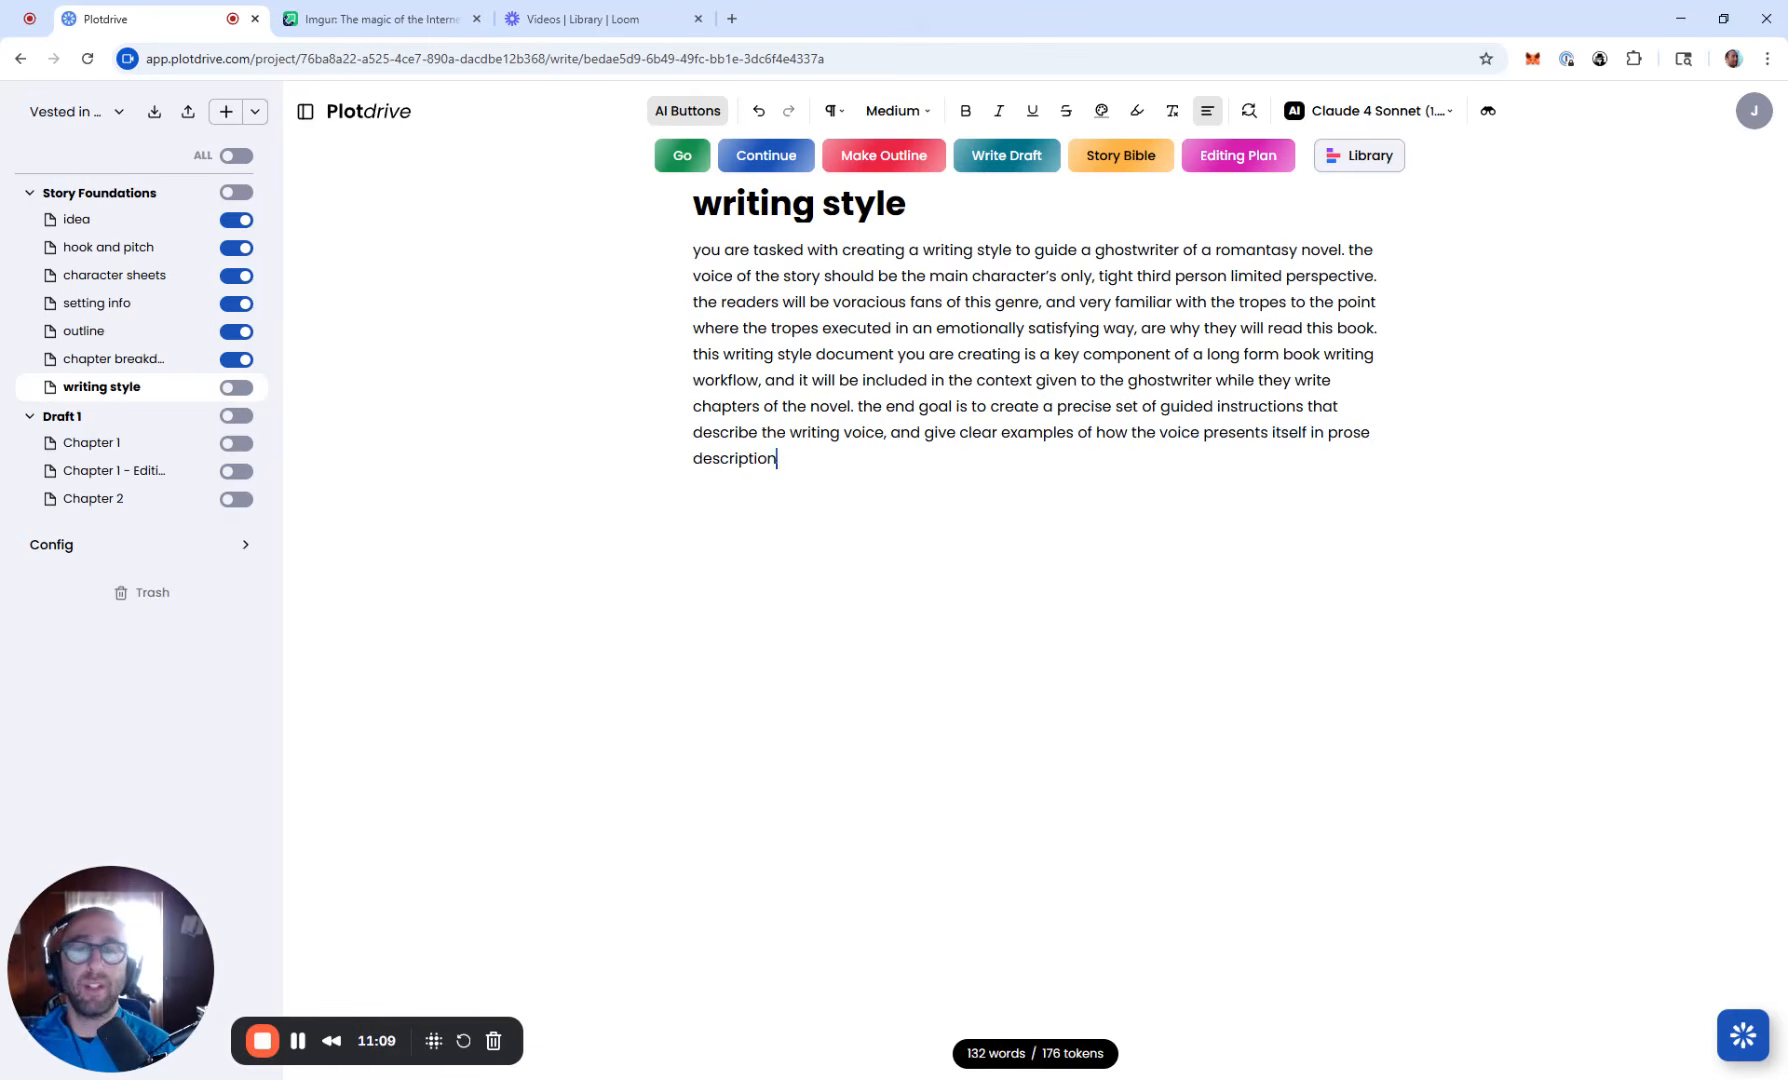
Step: Finish the end goal sentence with ", internal thoughts and monologue, dialogue with other characters, and action scenes."
type(", internal d")
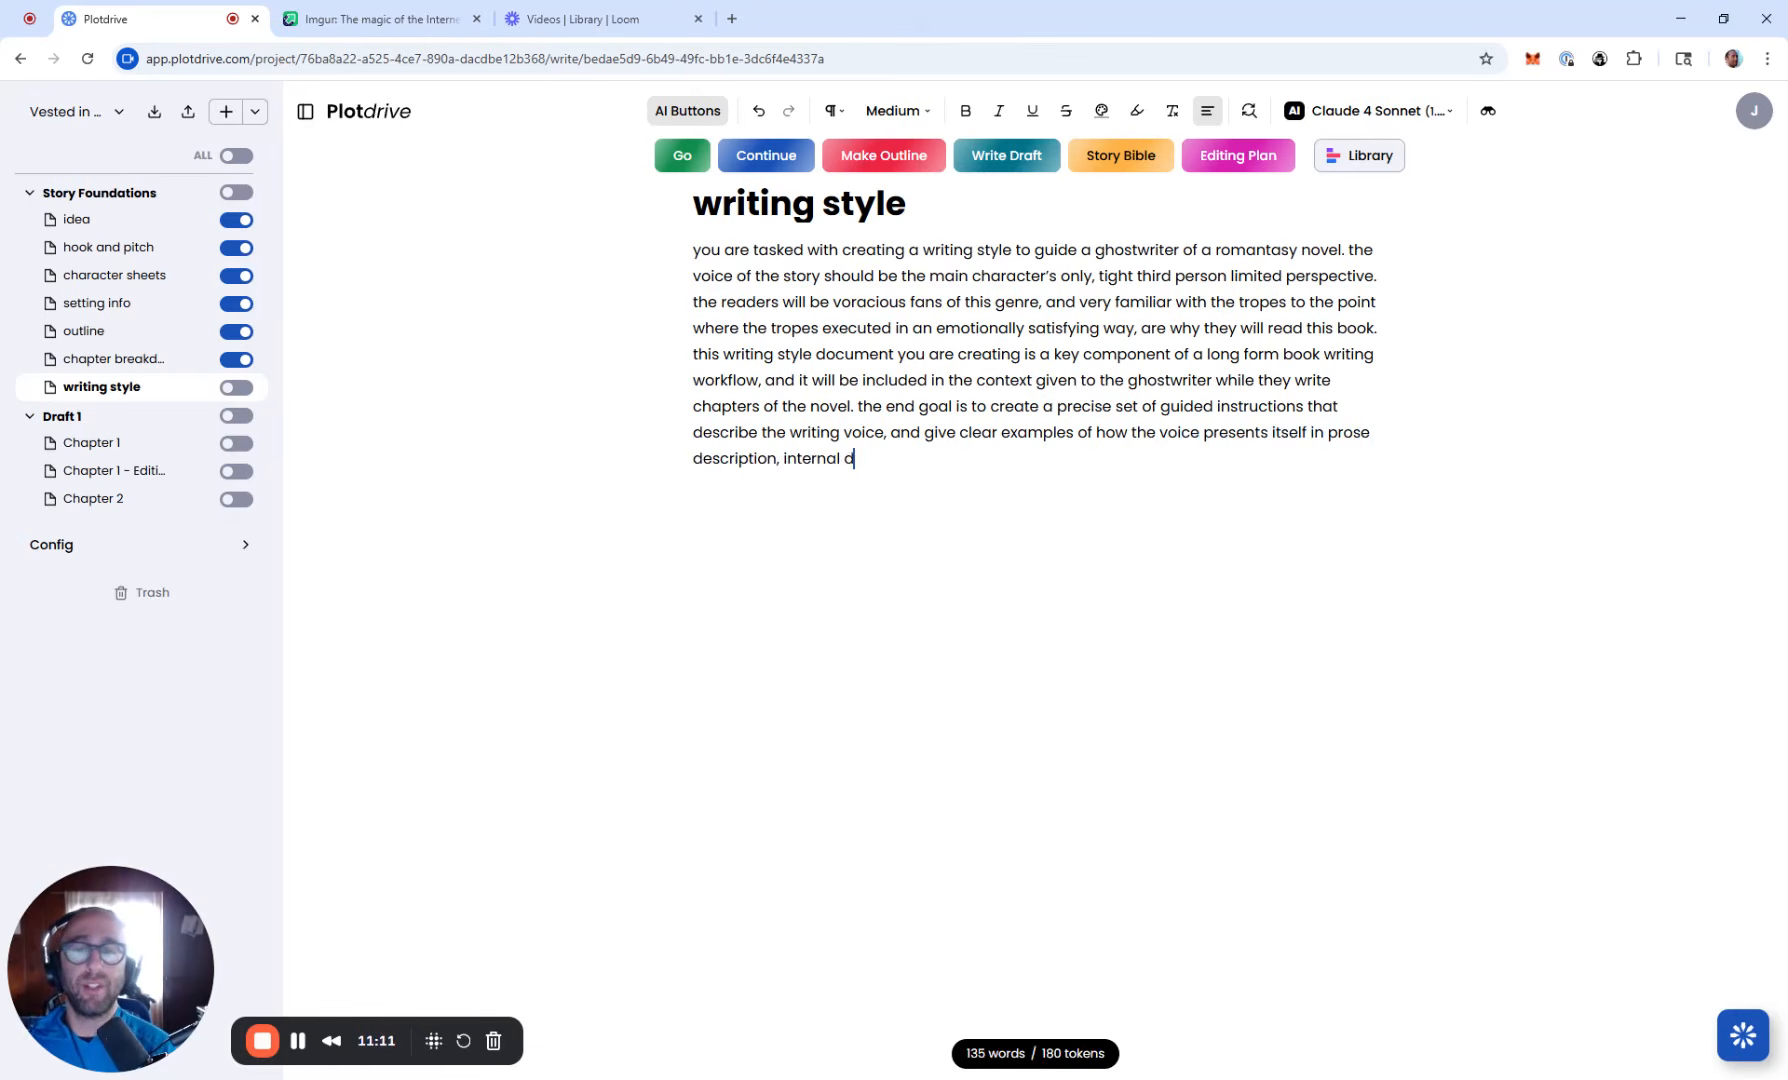
key("BackSpace")
type("thoughts")
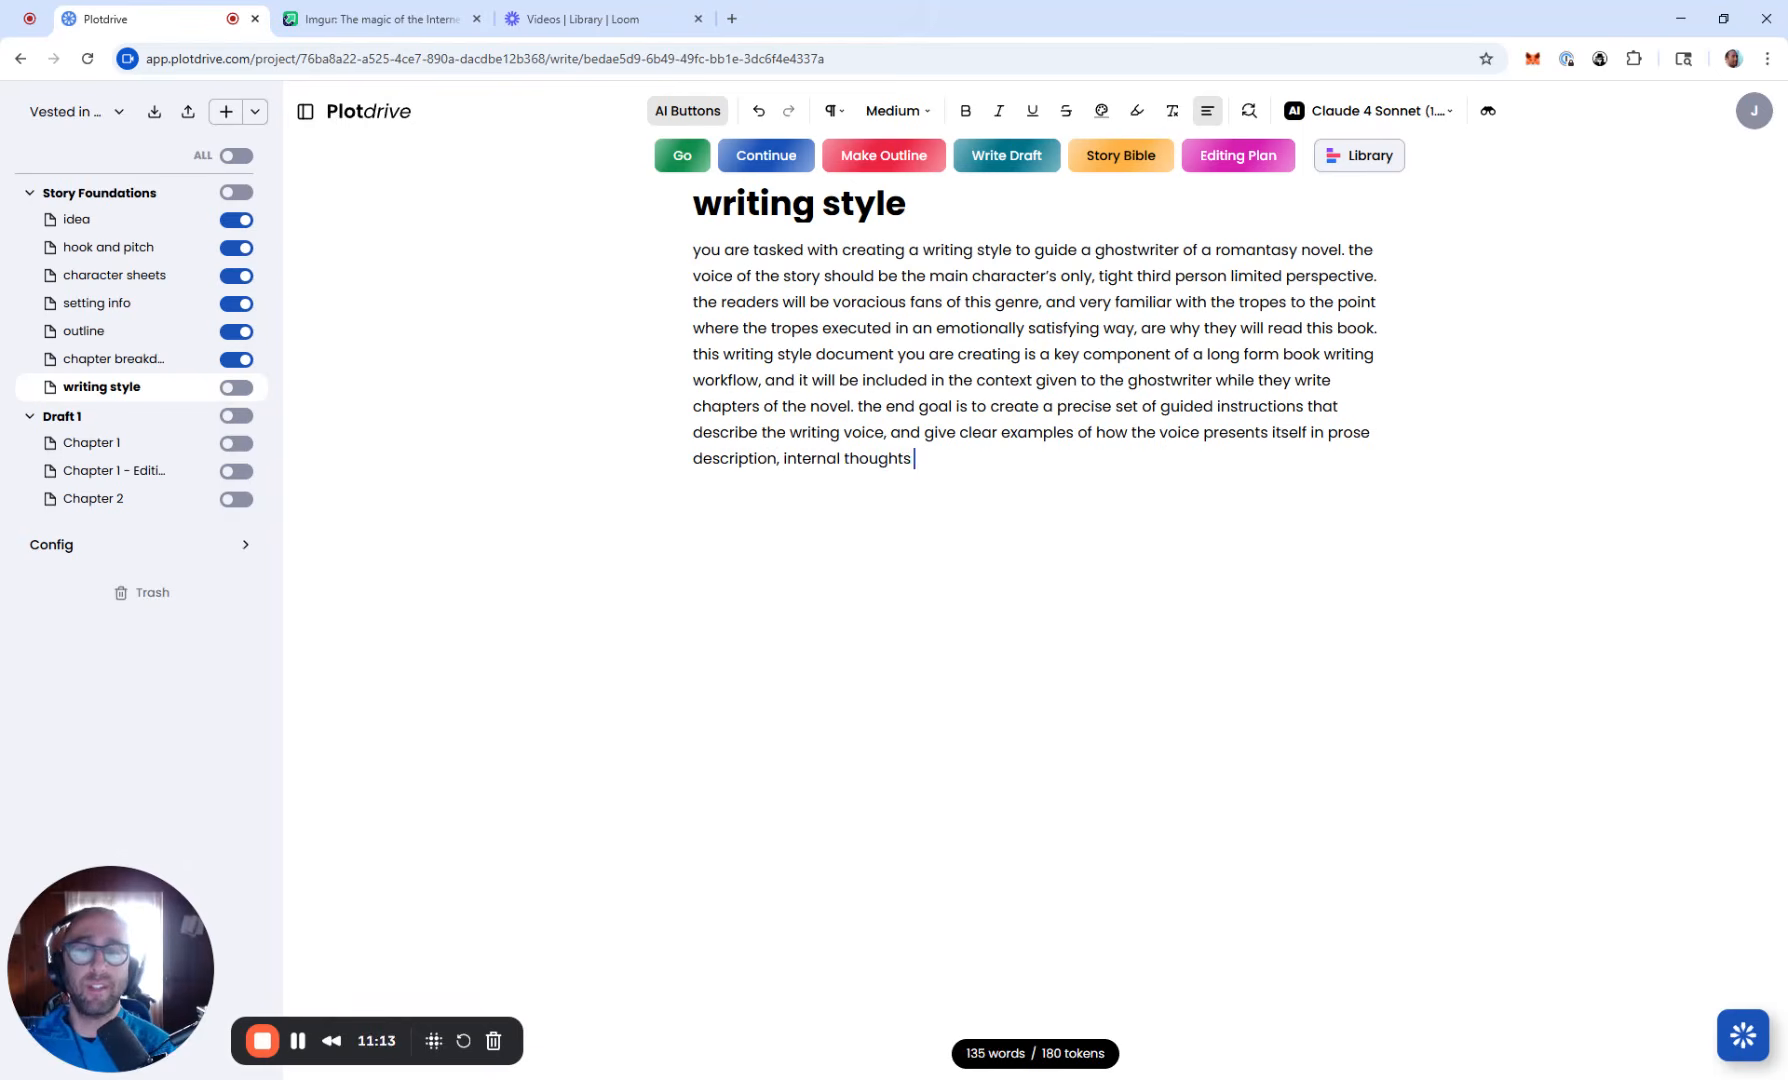
type(" and monologue,")
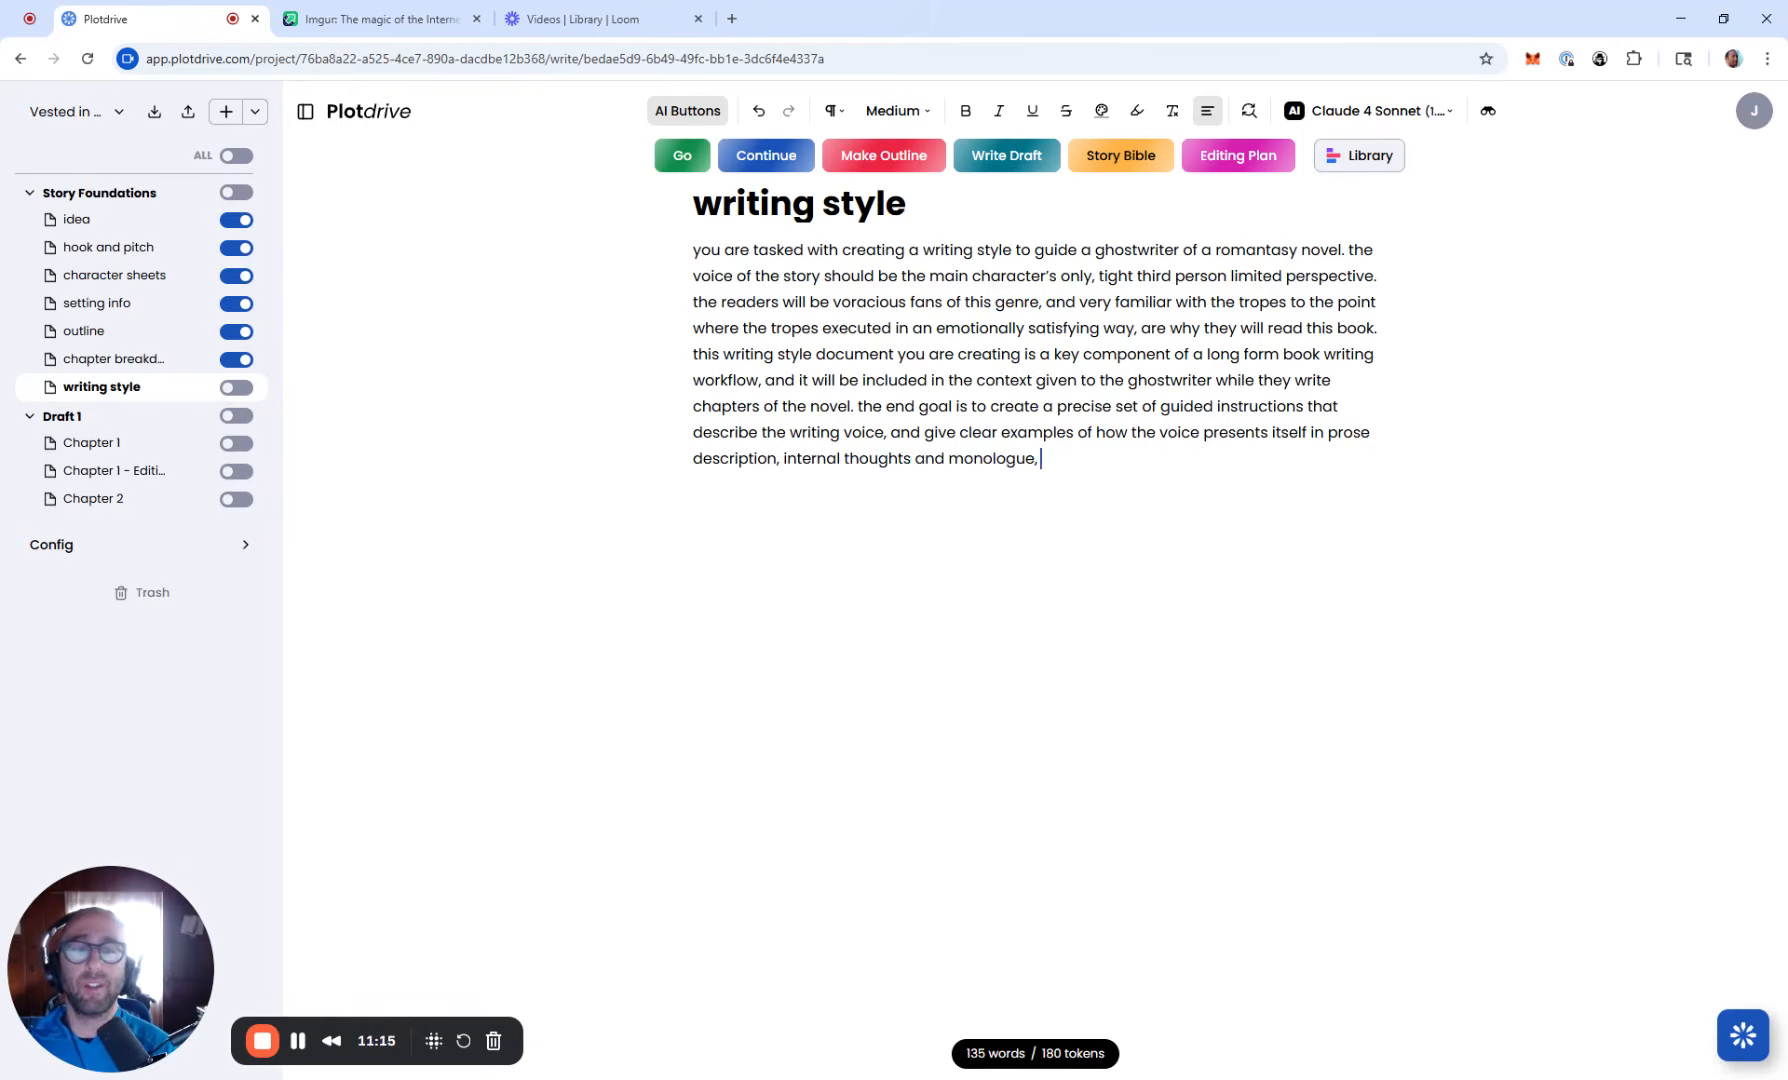
type(" and")
key("BackSpace")
key("BackSpace")
key("BackSpace")
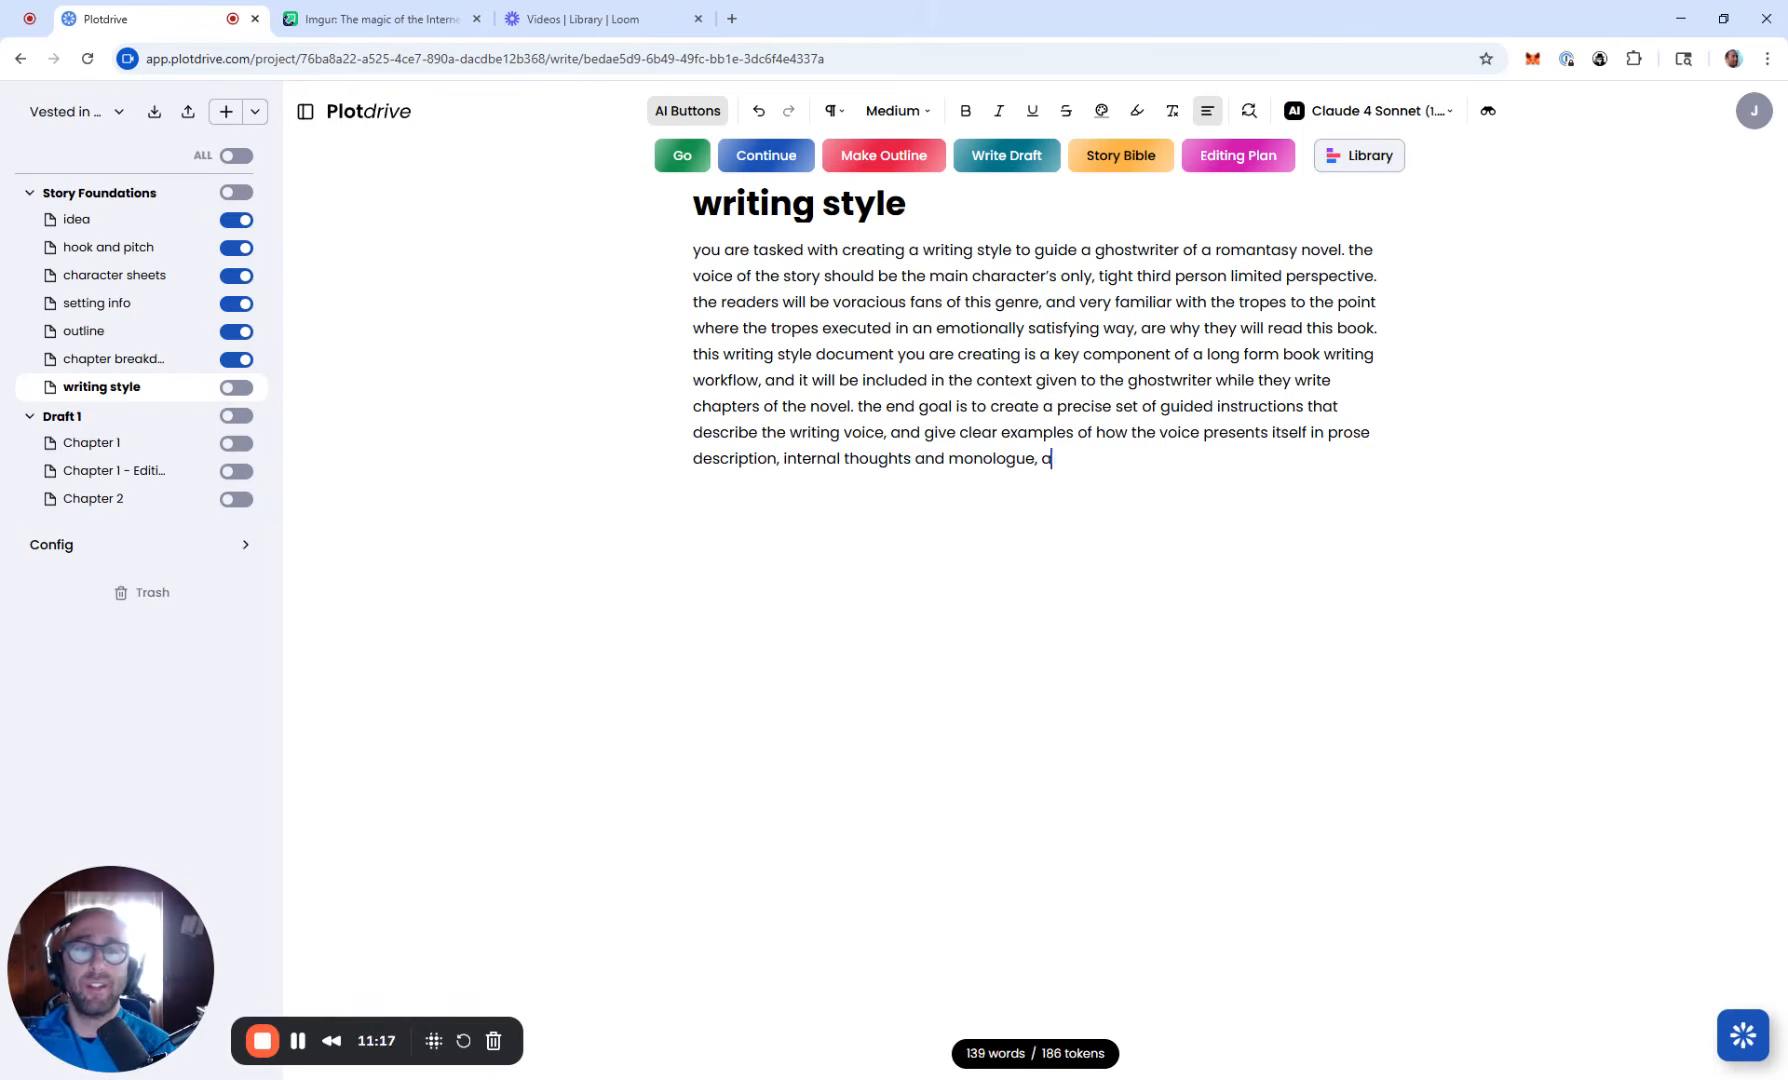
type("dialogue with")
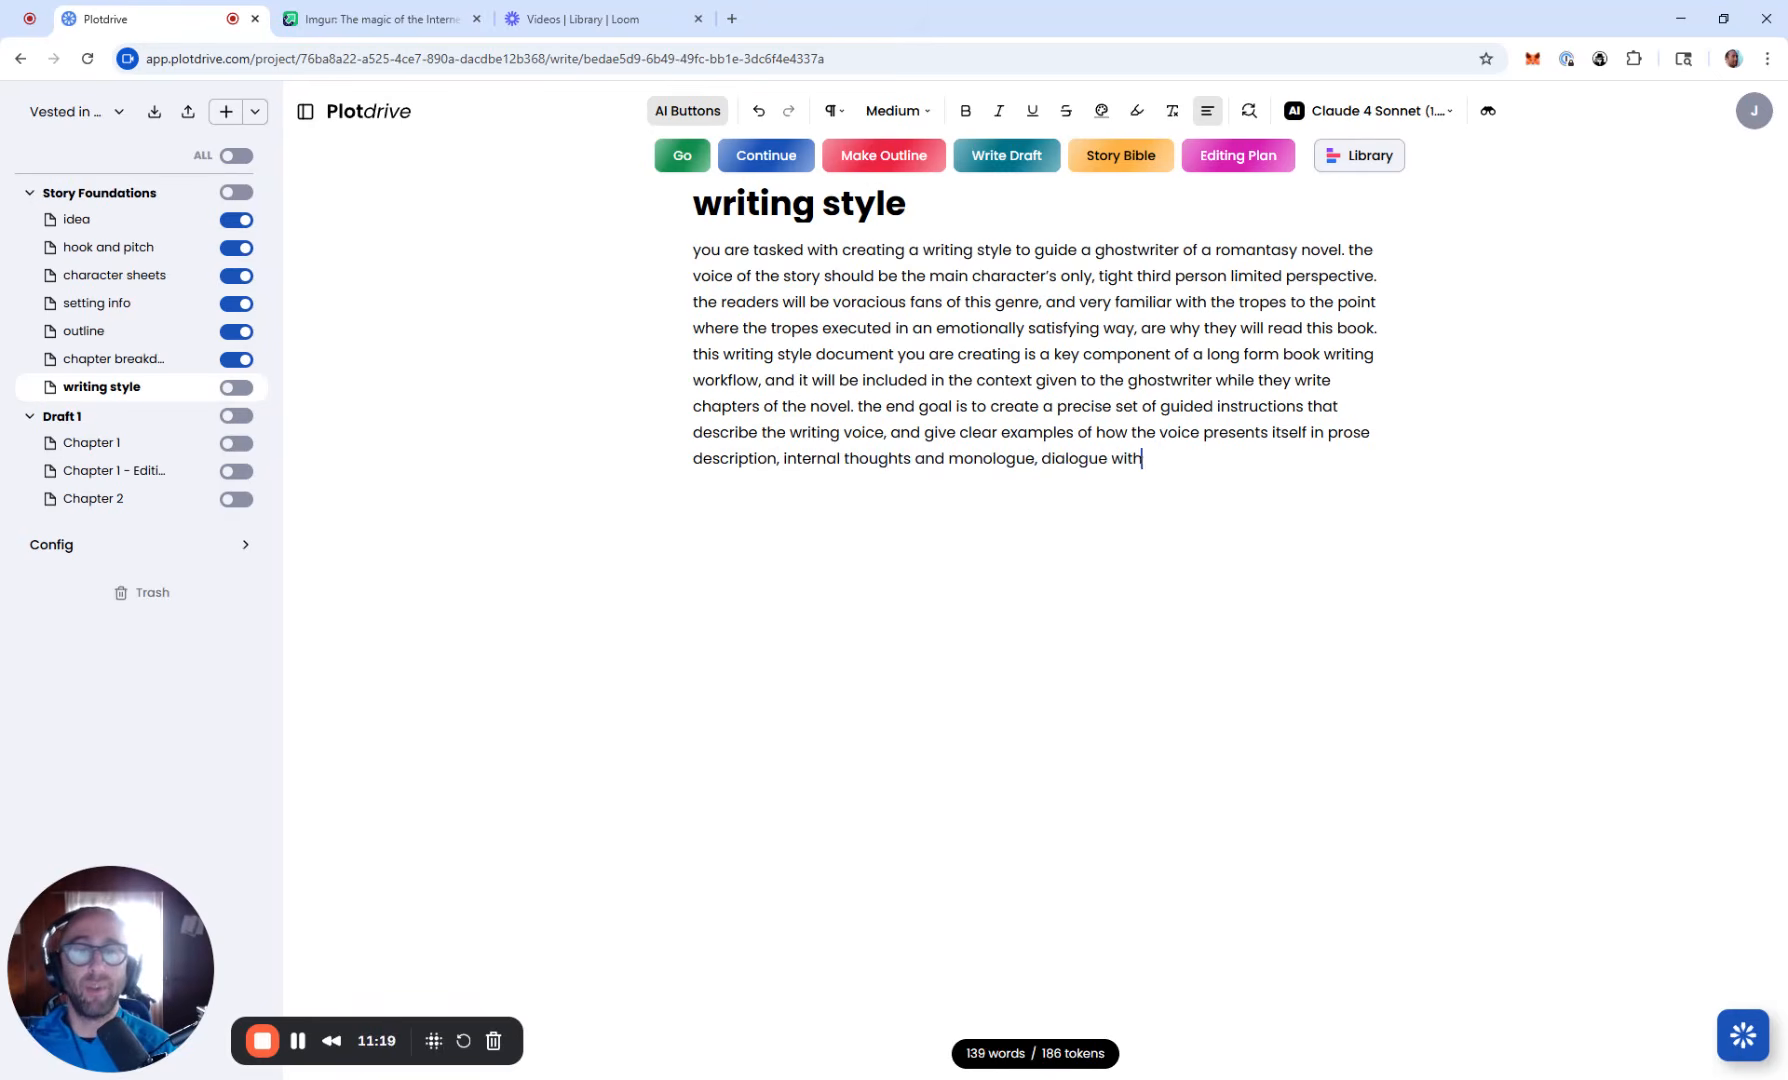
type(" other characters, ")
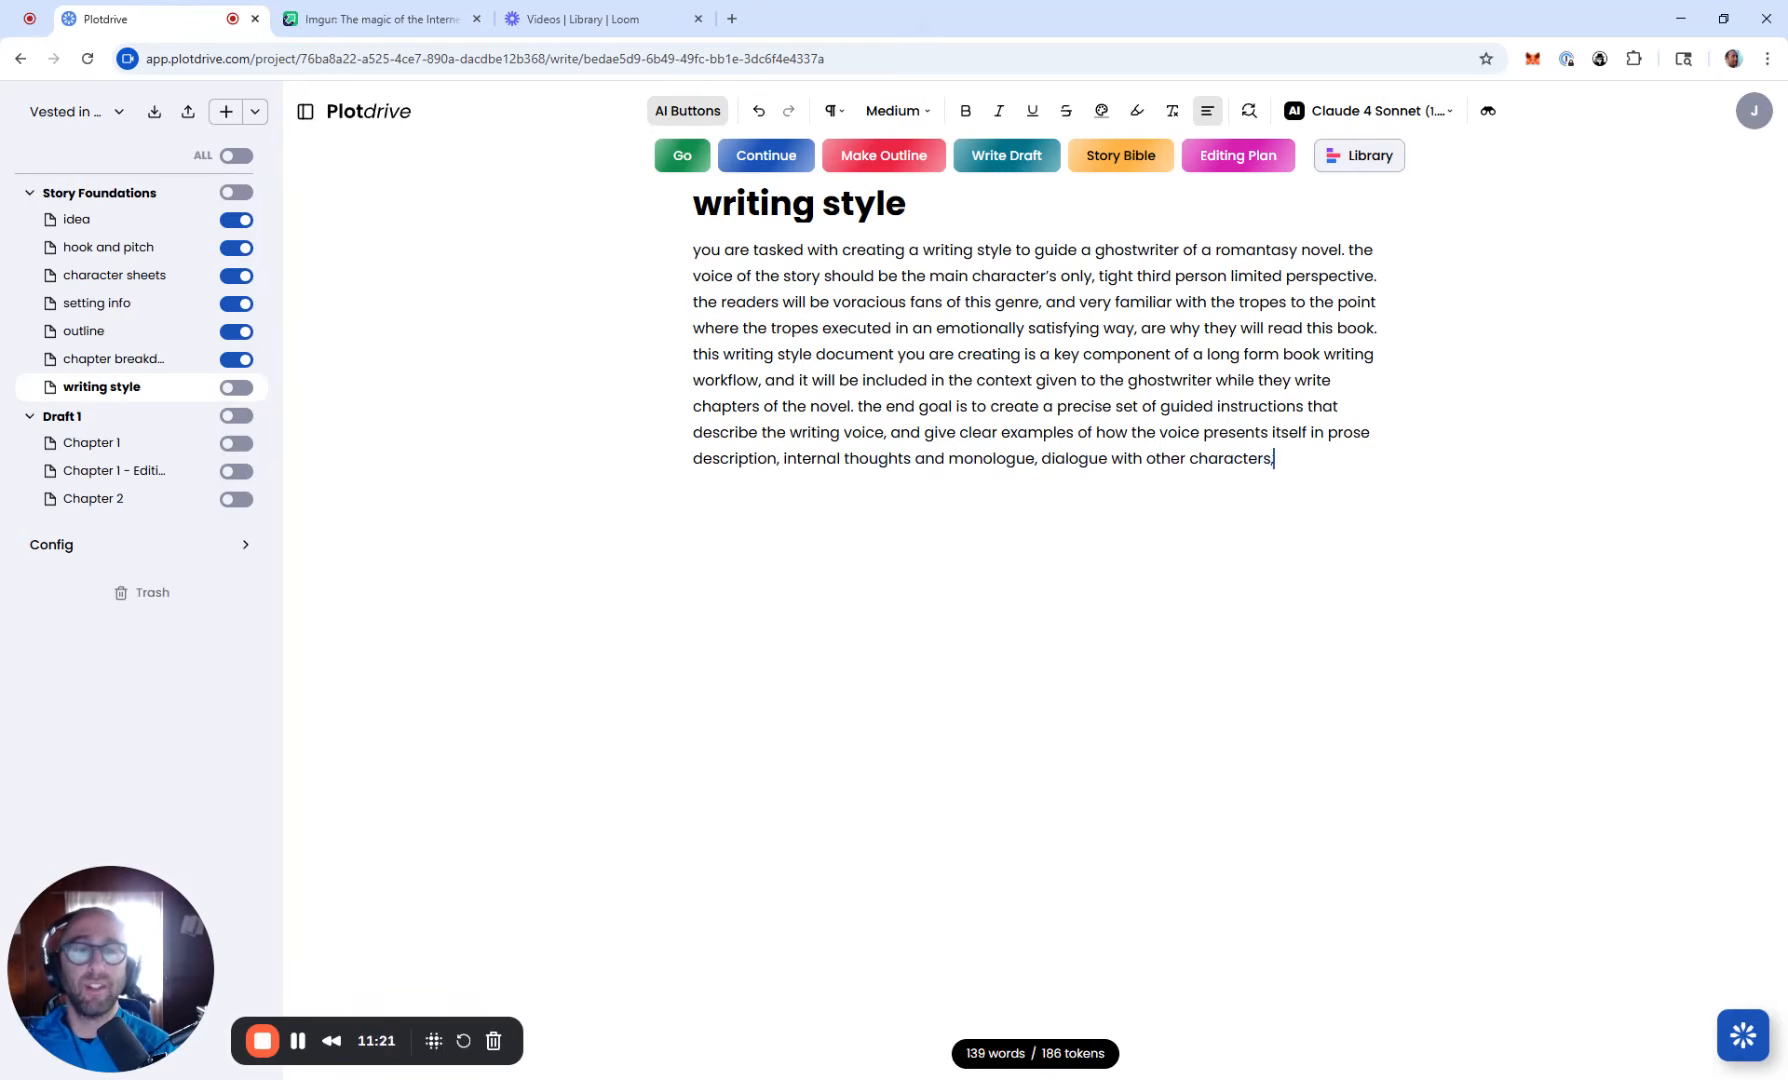
type("and action ")
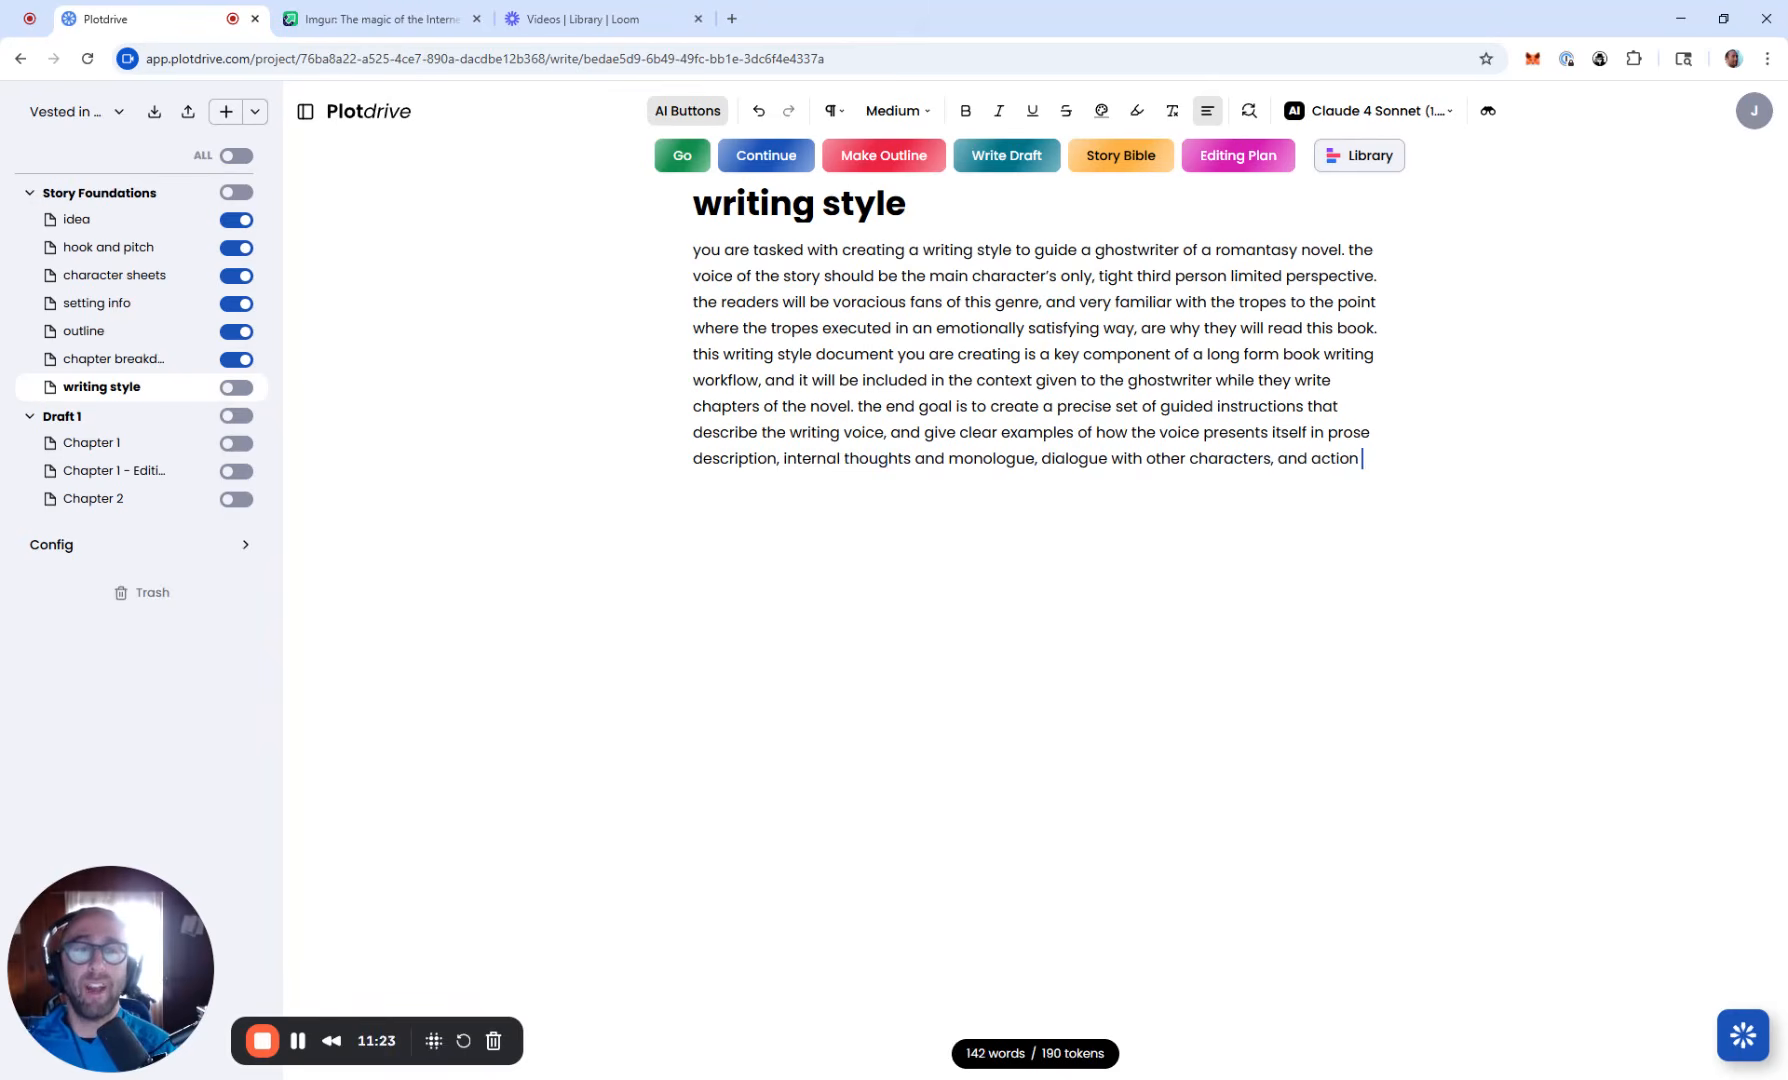
type("seenes.")
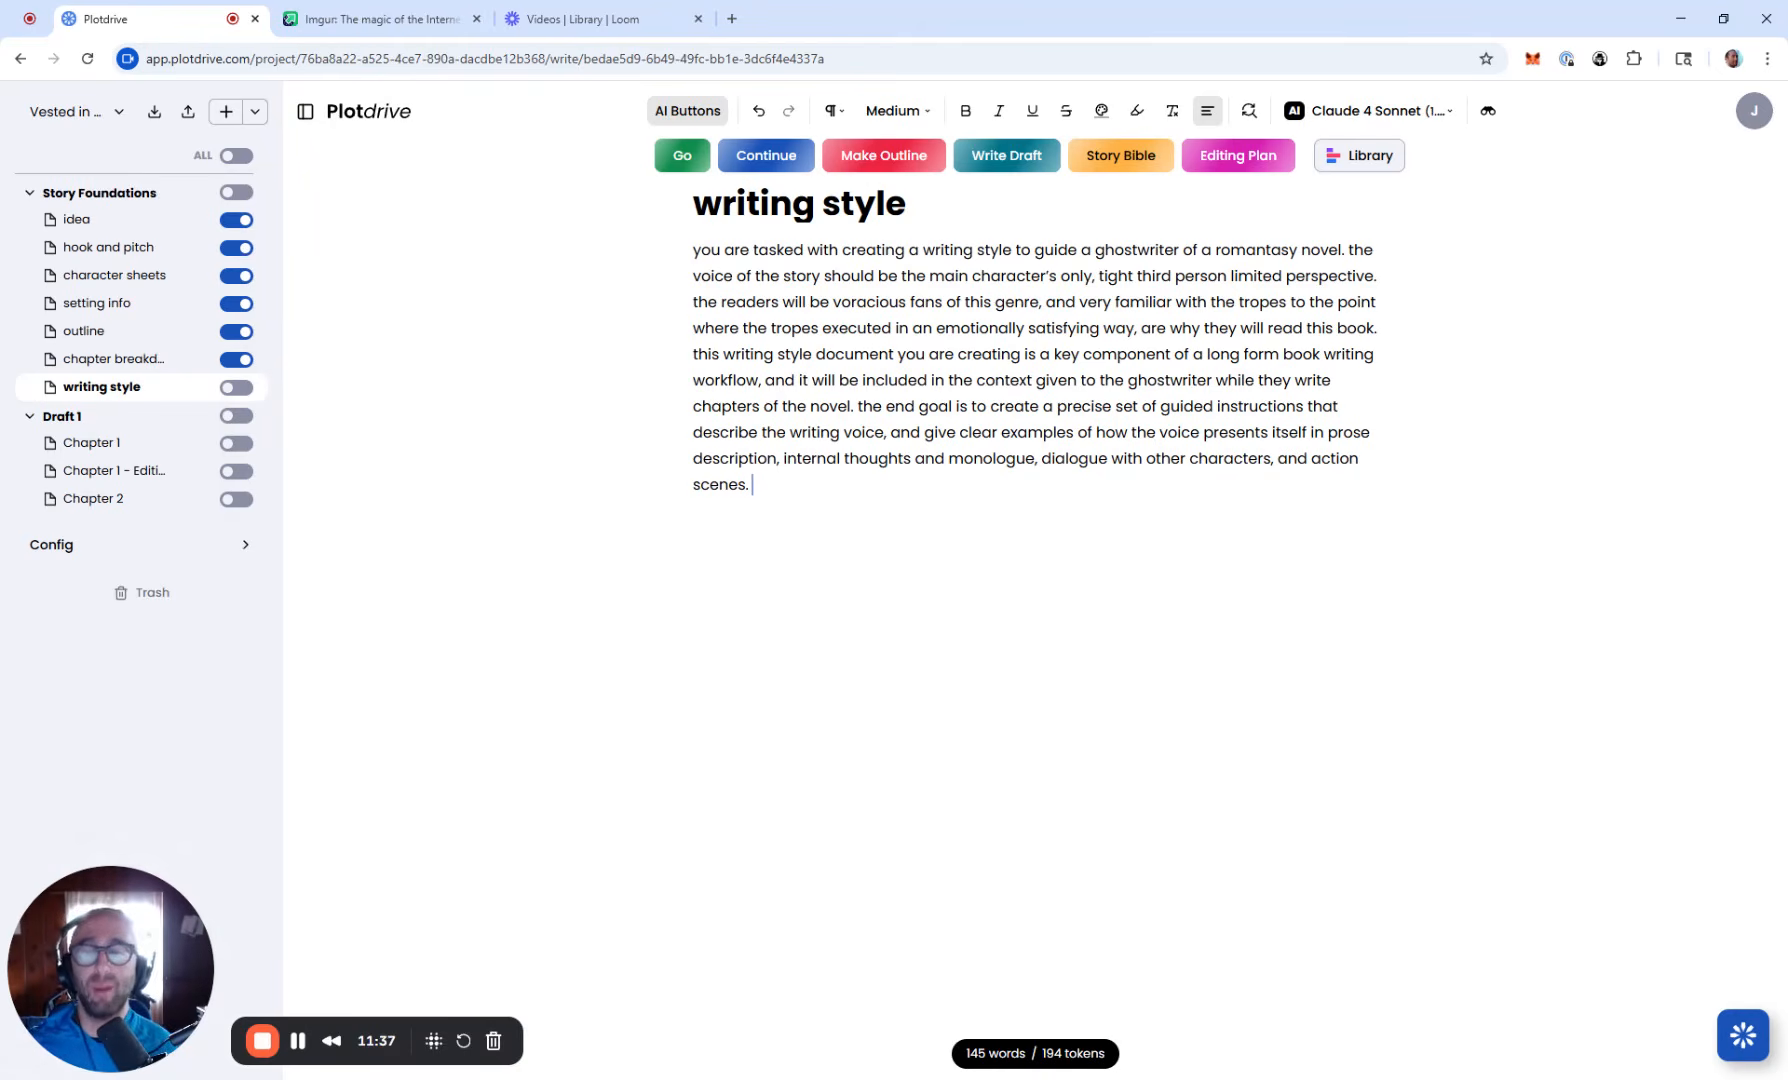
Step: Generate the writing style guide from the prompt and review its core voice principles and character voice sections
left_click(672, 165)
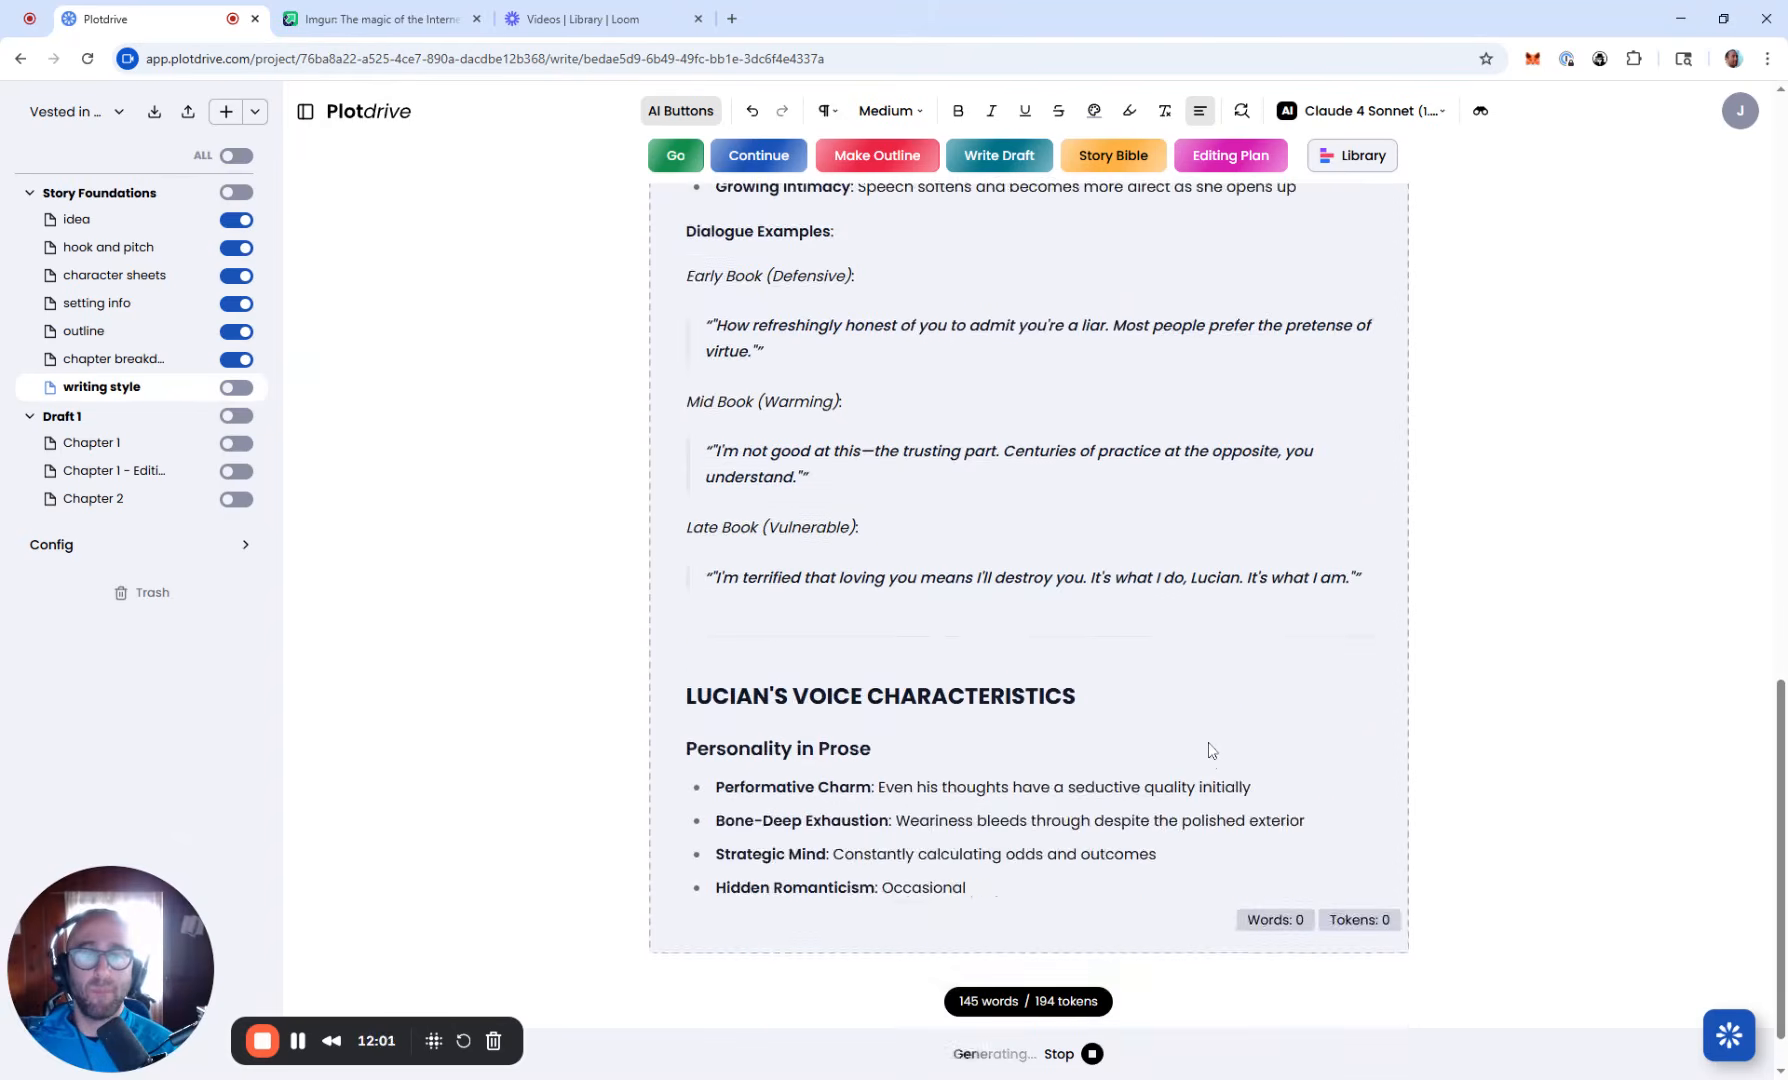
scroll(1208, 760, "up", 15)
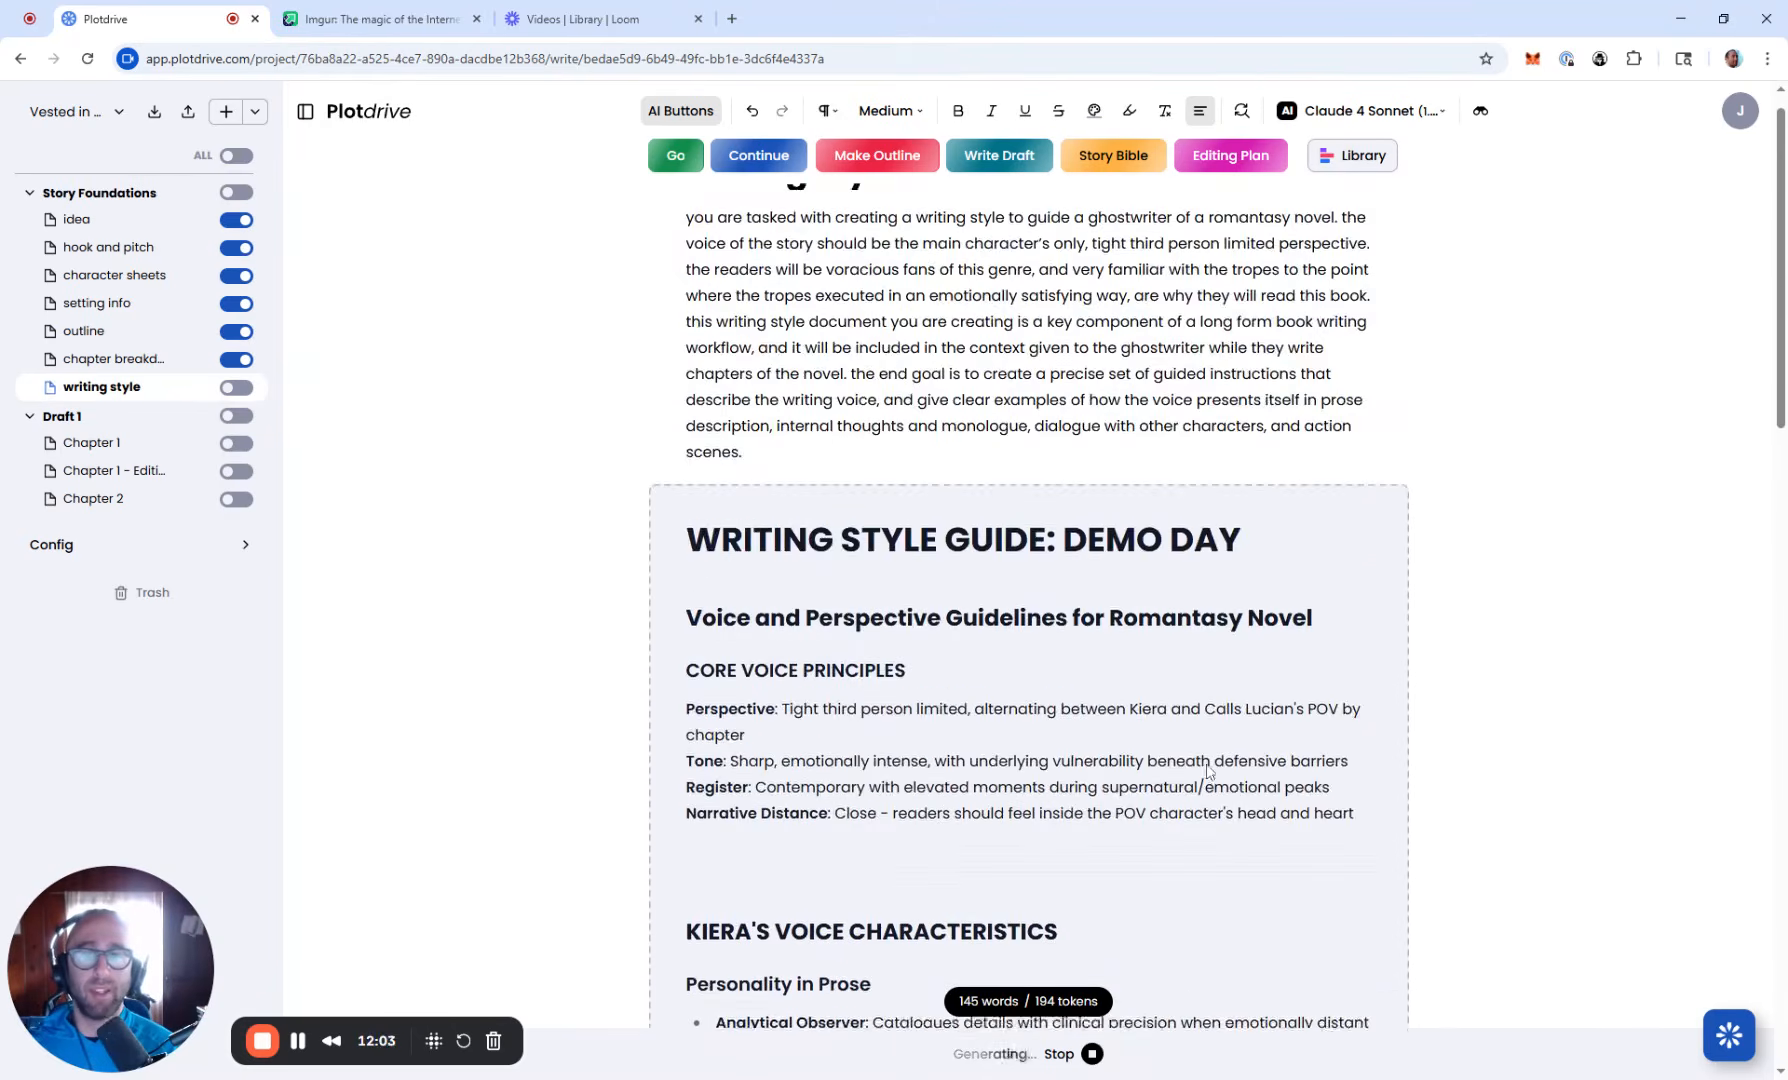
scroll(1206, 778, "down", 5)
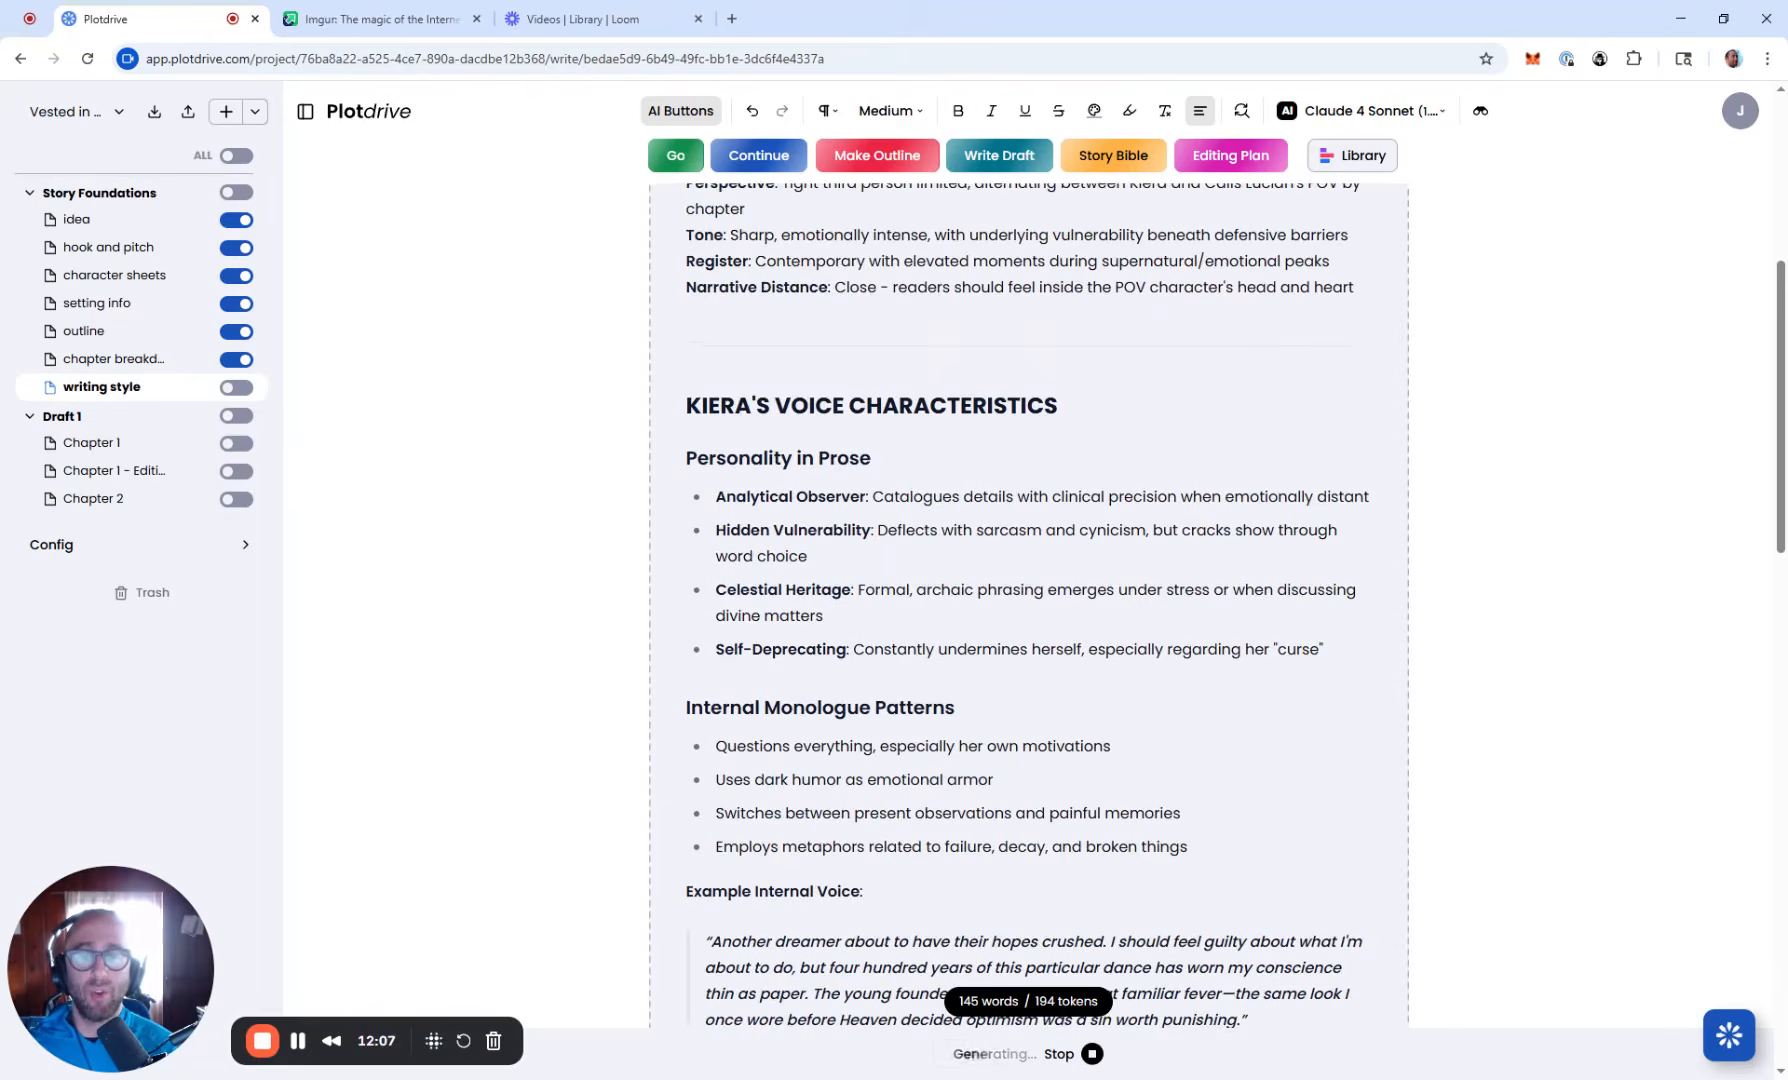
Step: Stop the running generation and reject the drafted writing style guide
left_click(1082, 1068)
scroll(1100, 842, "down", 15)
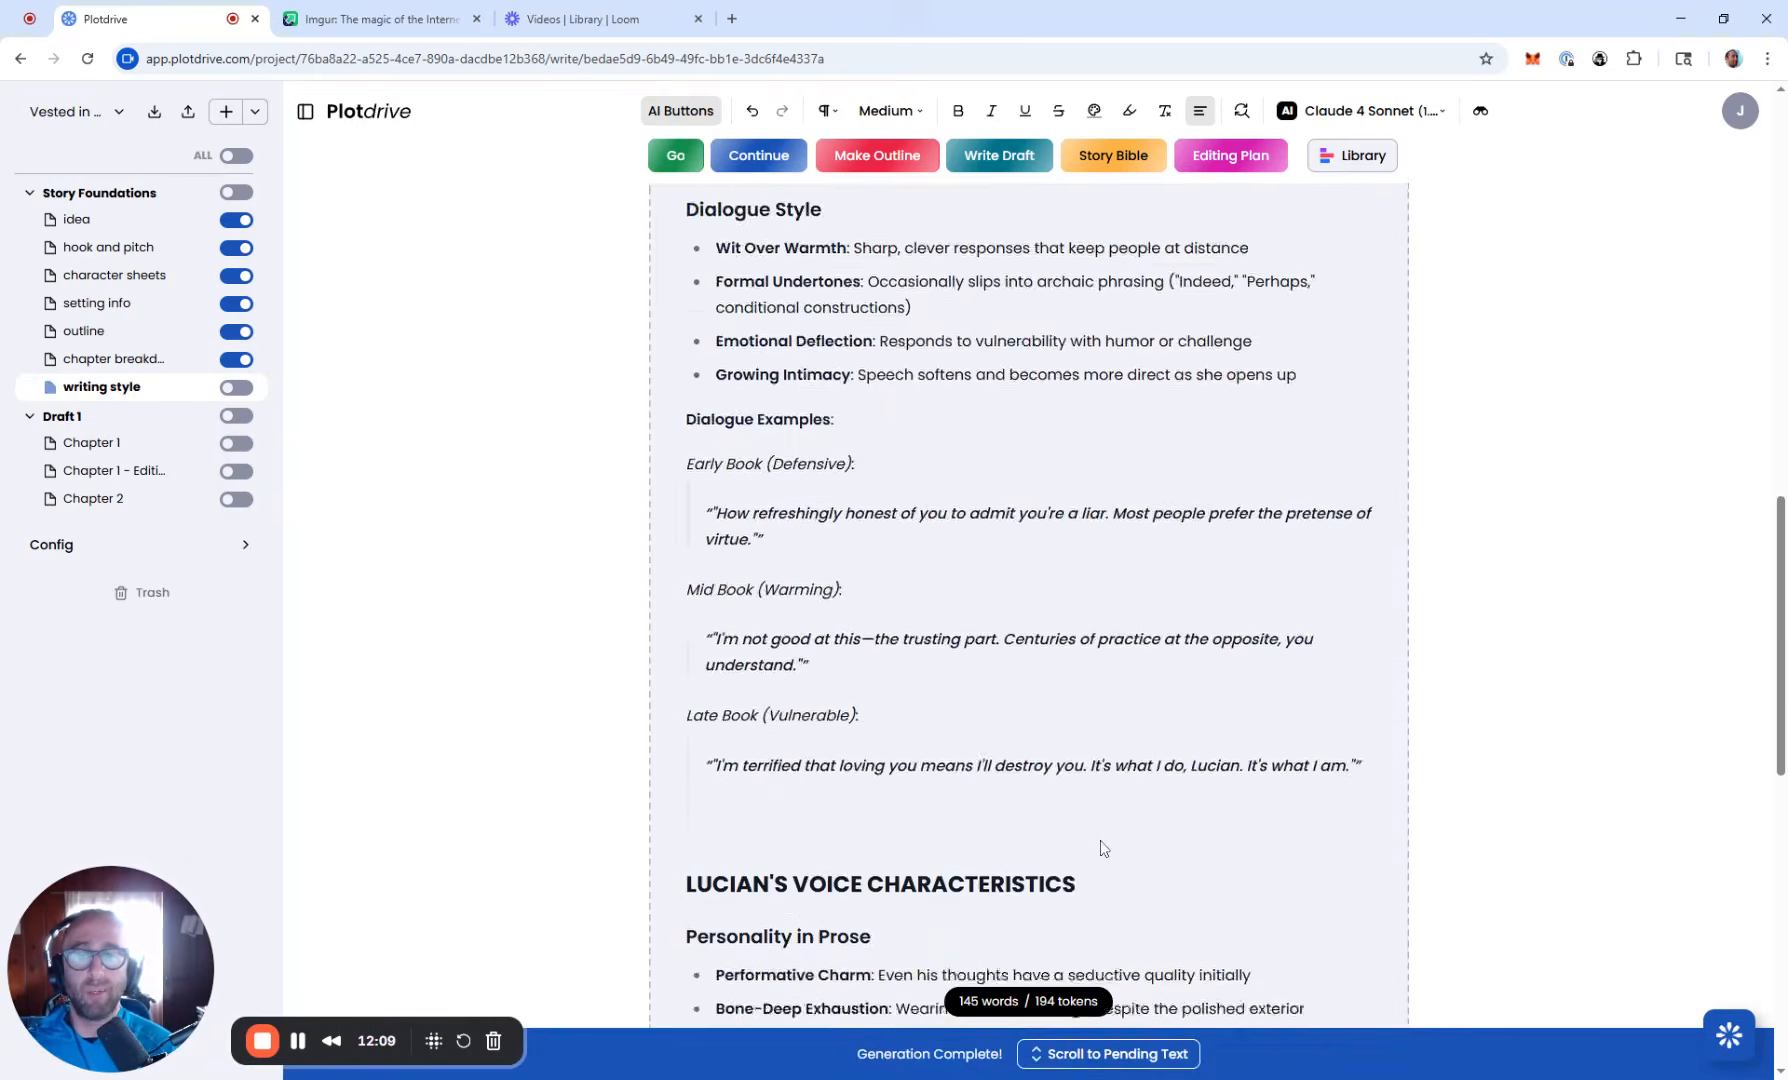
scroll(1099, 845, "down", 3)
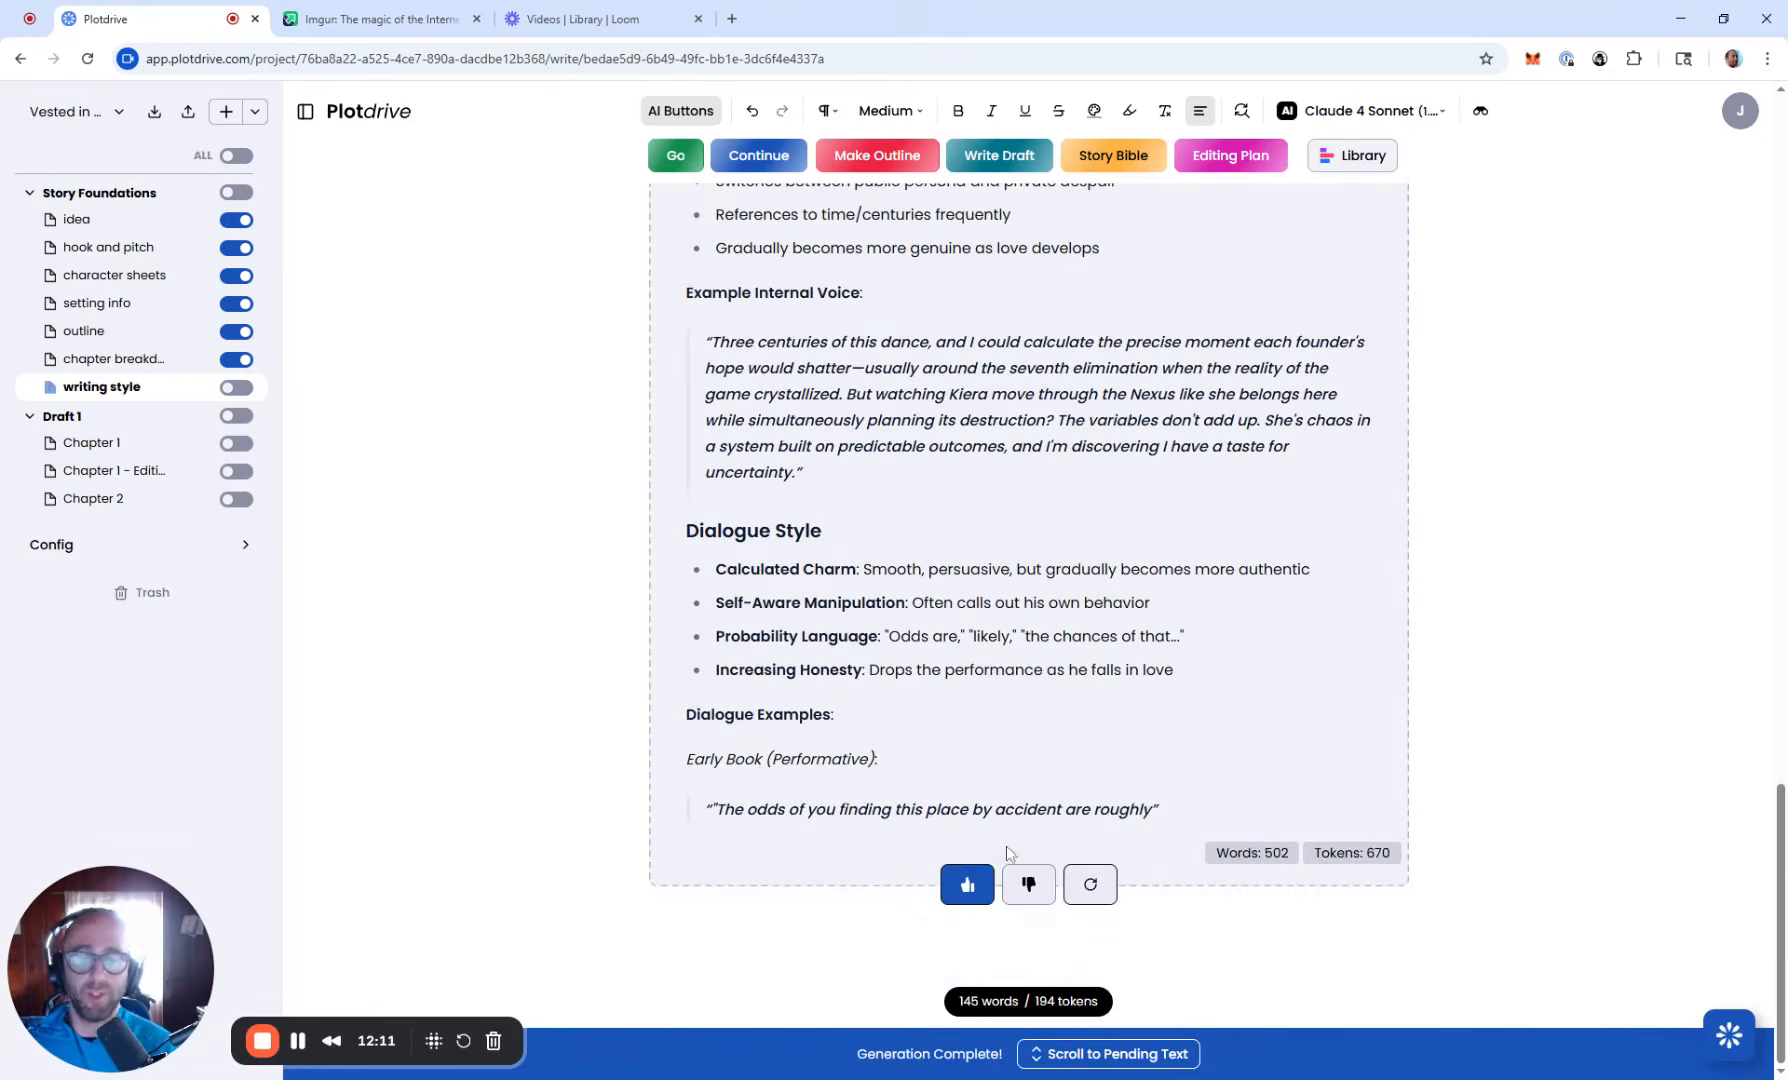
left_click(1030, 885)
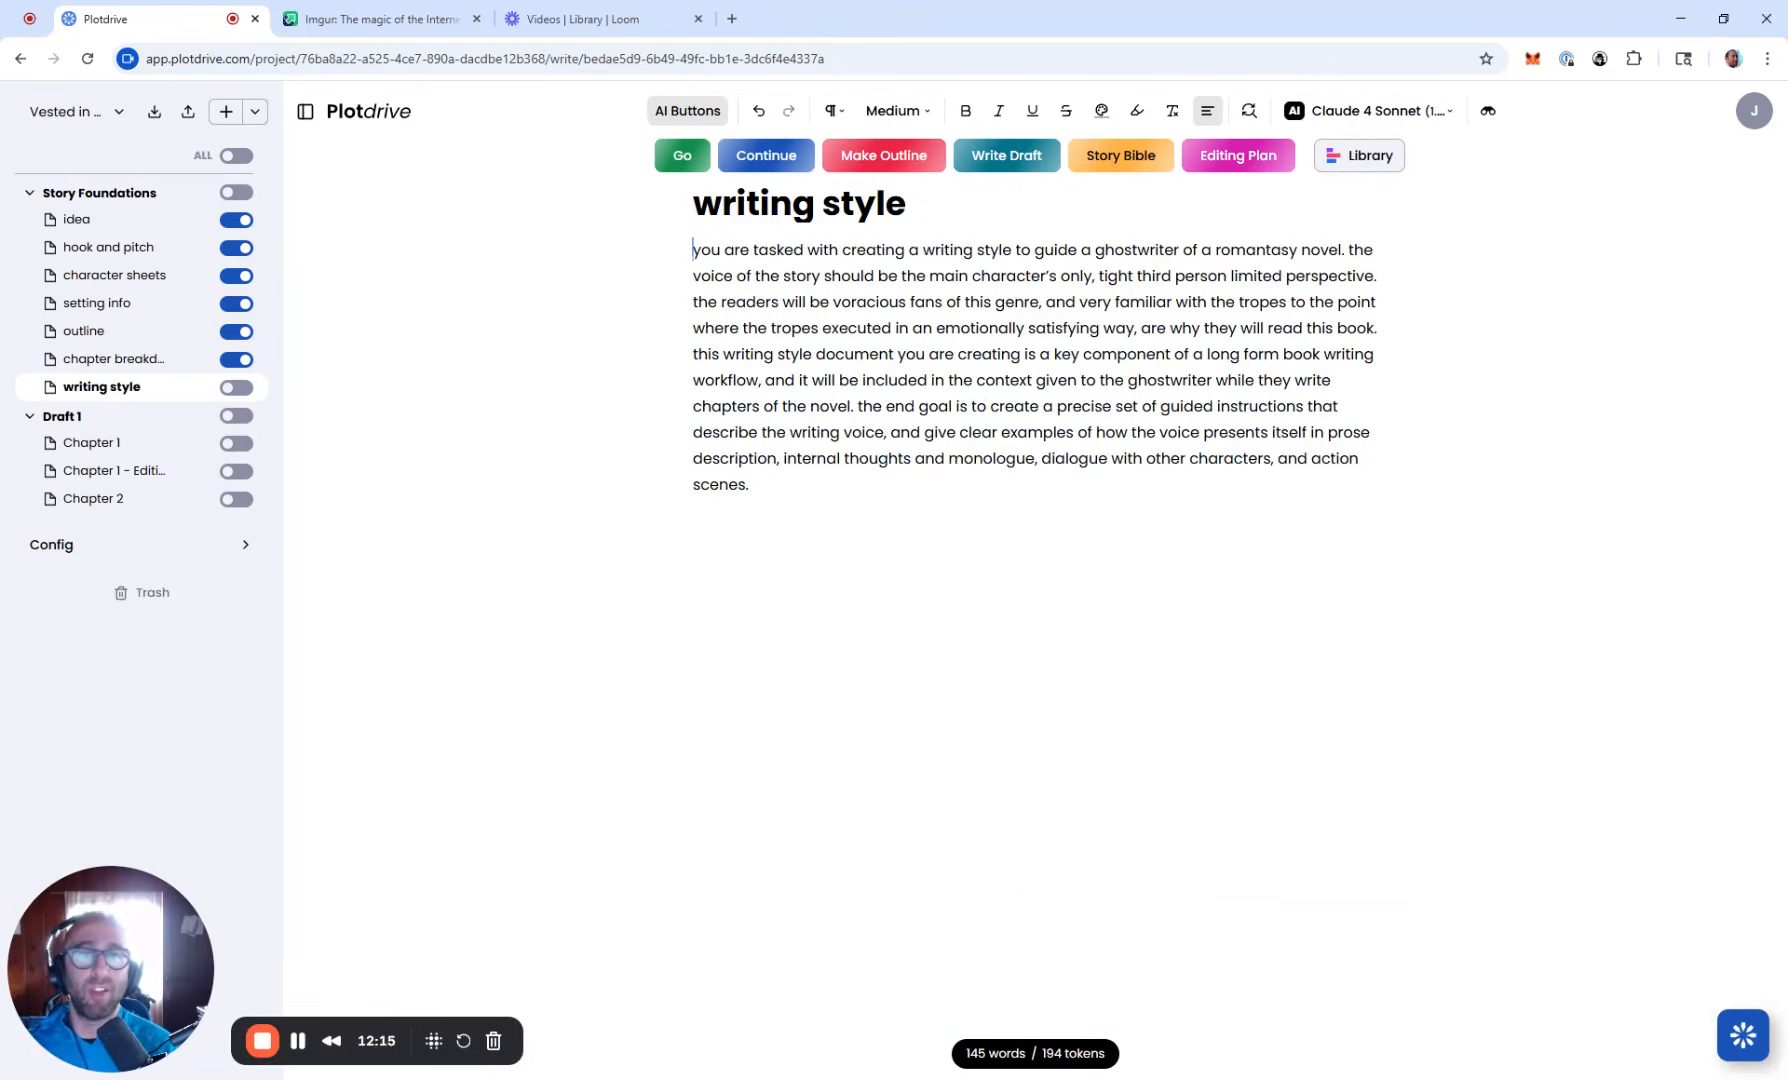
Step: Add "DO NOT USE ALTERNATING POVS OR OTHER CHARACTERS," at the end of the writing style prompt
left_click(1092, 276)
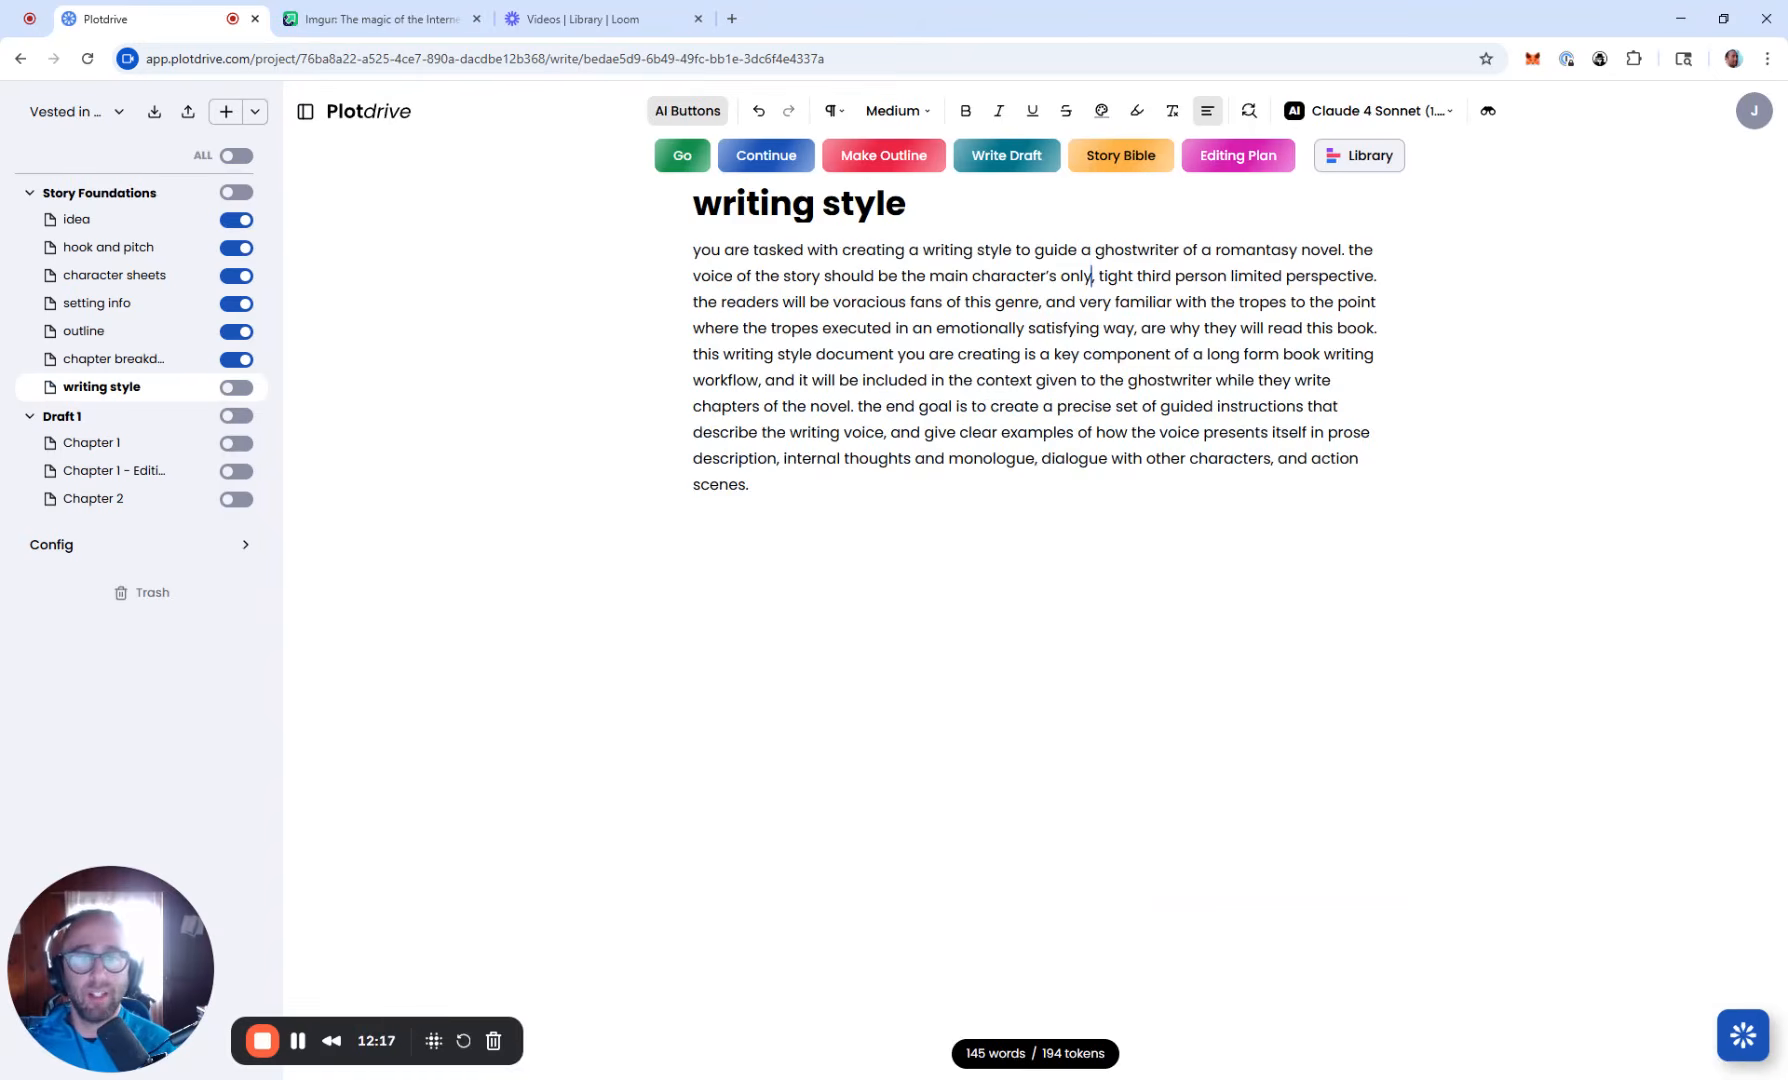
type("O N")
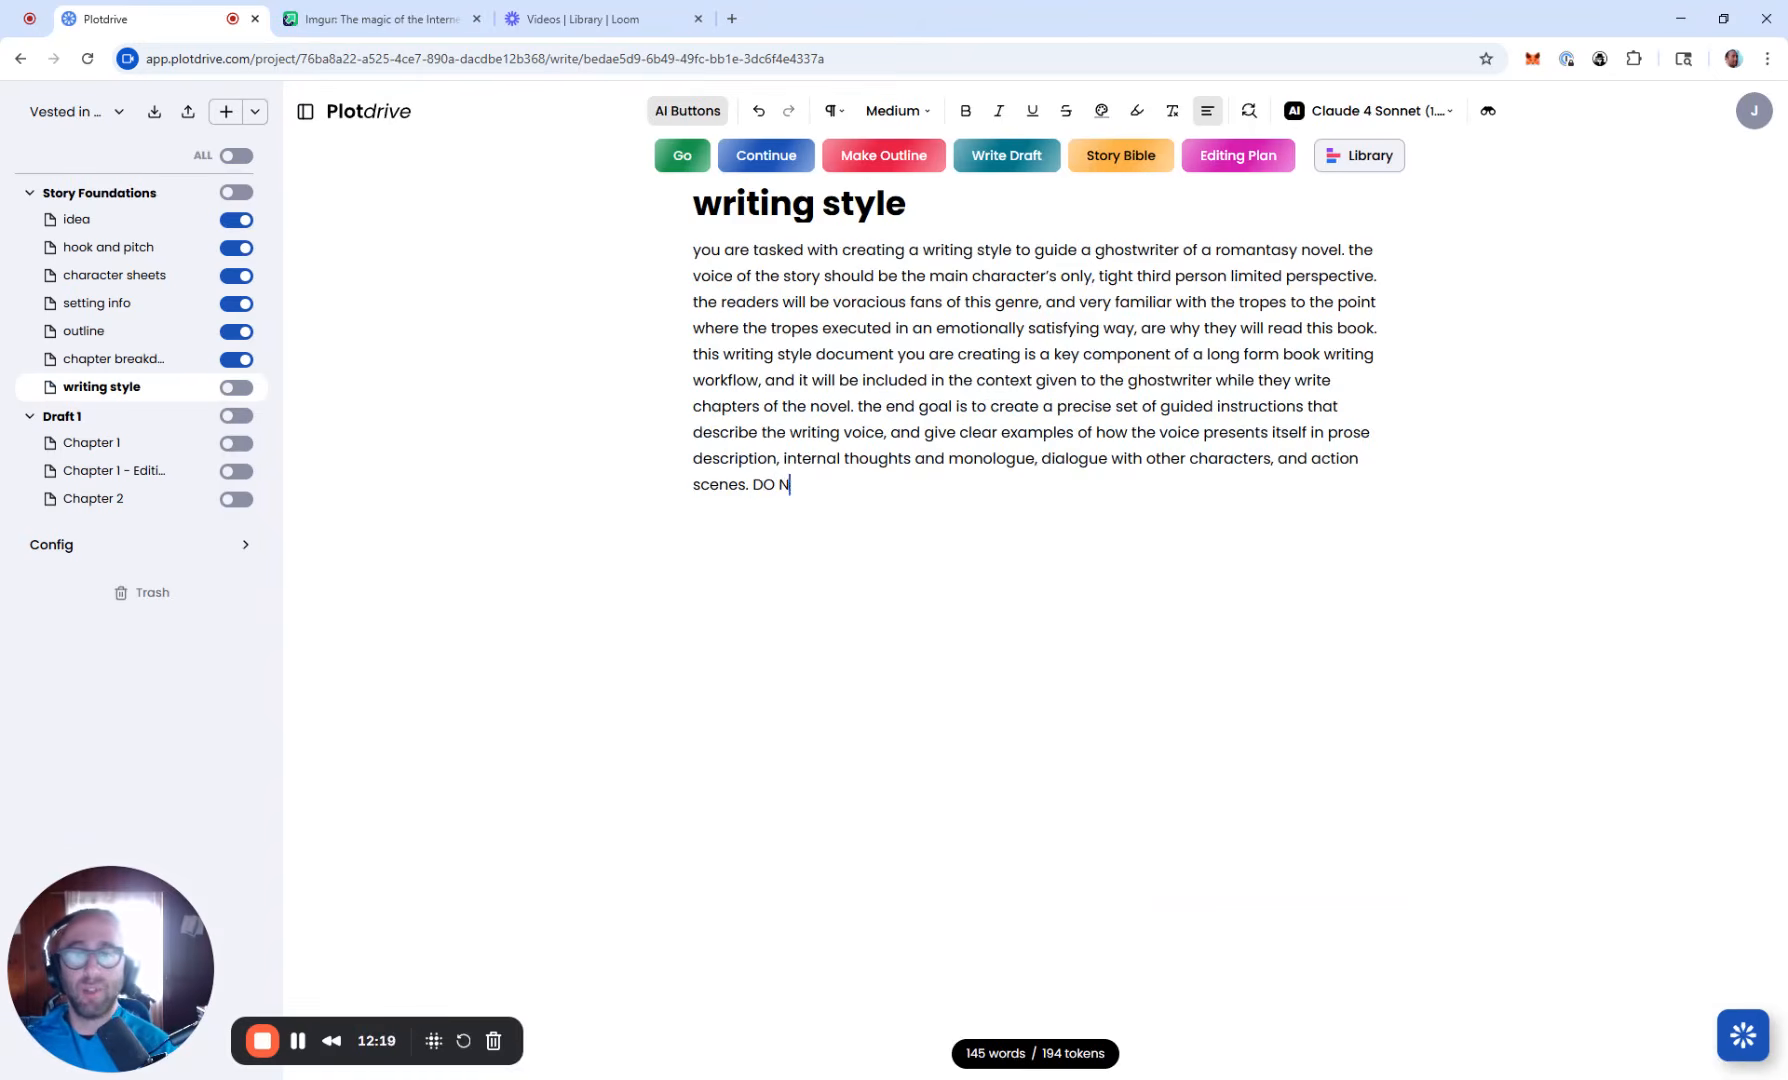
type("OT USE ALTERNATING")
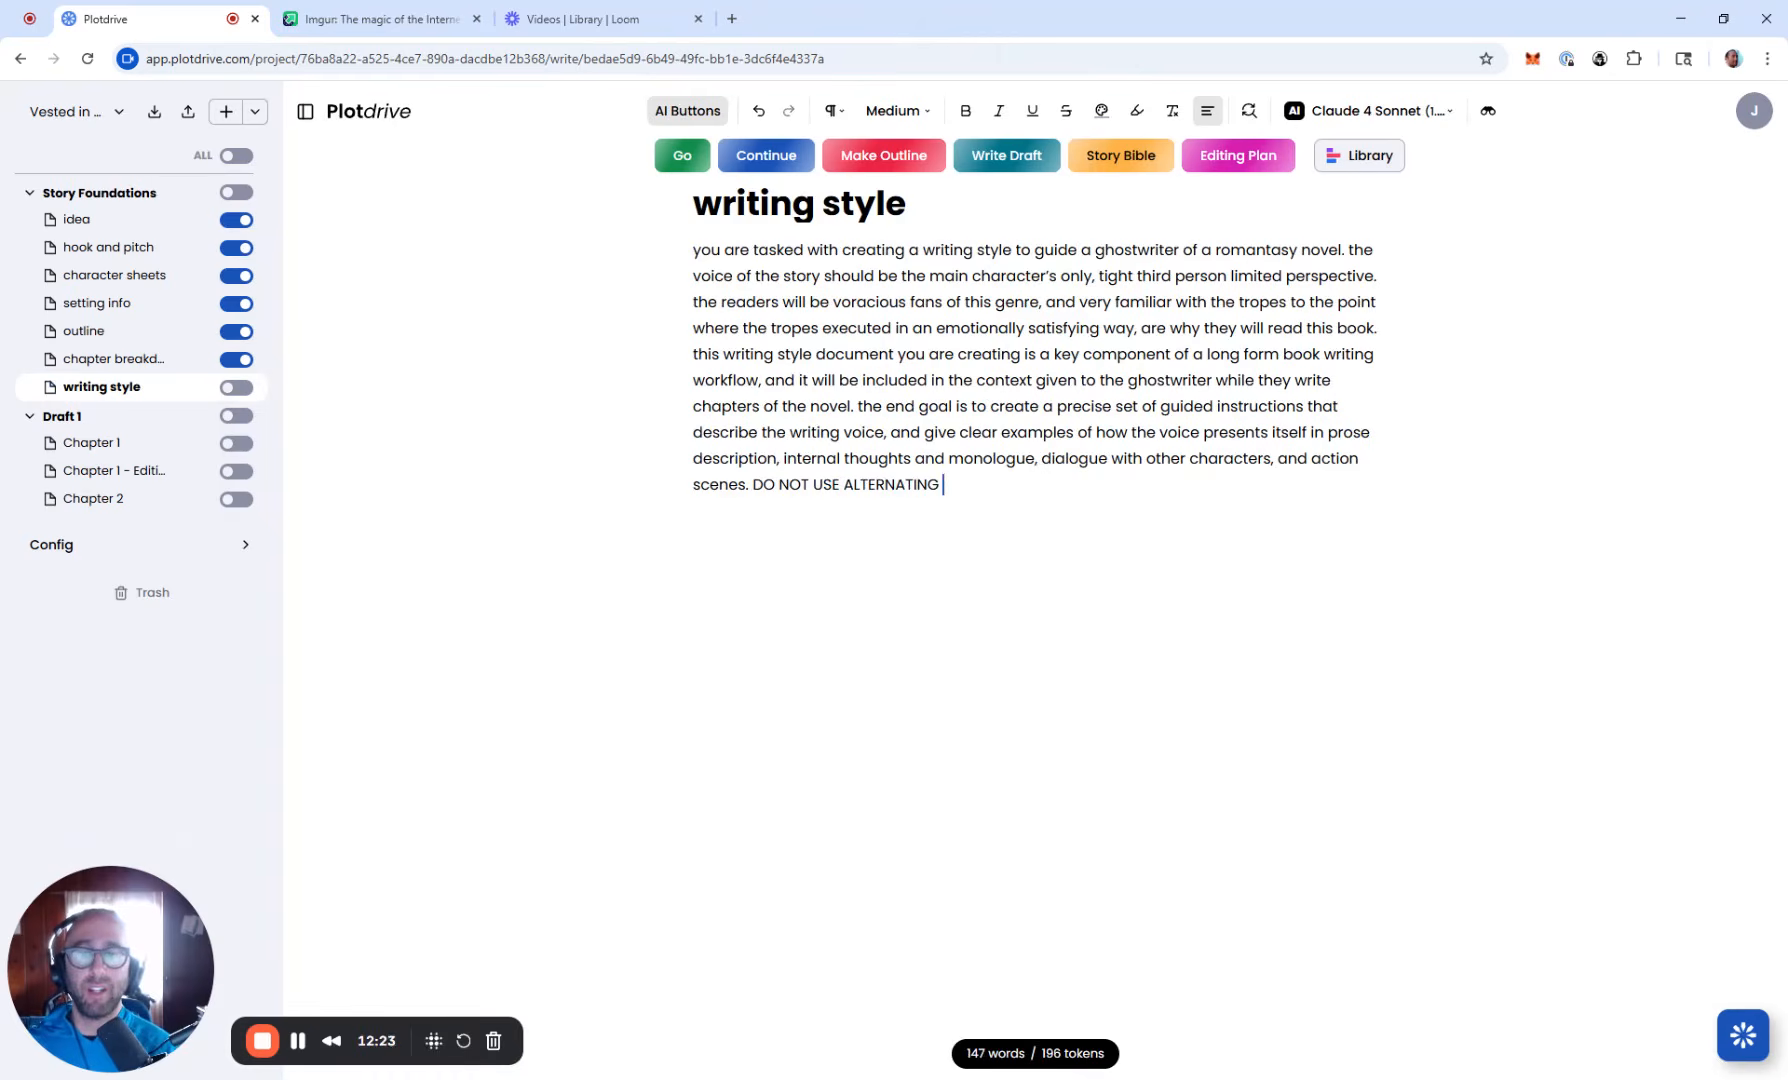
type(" POVS OR ")
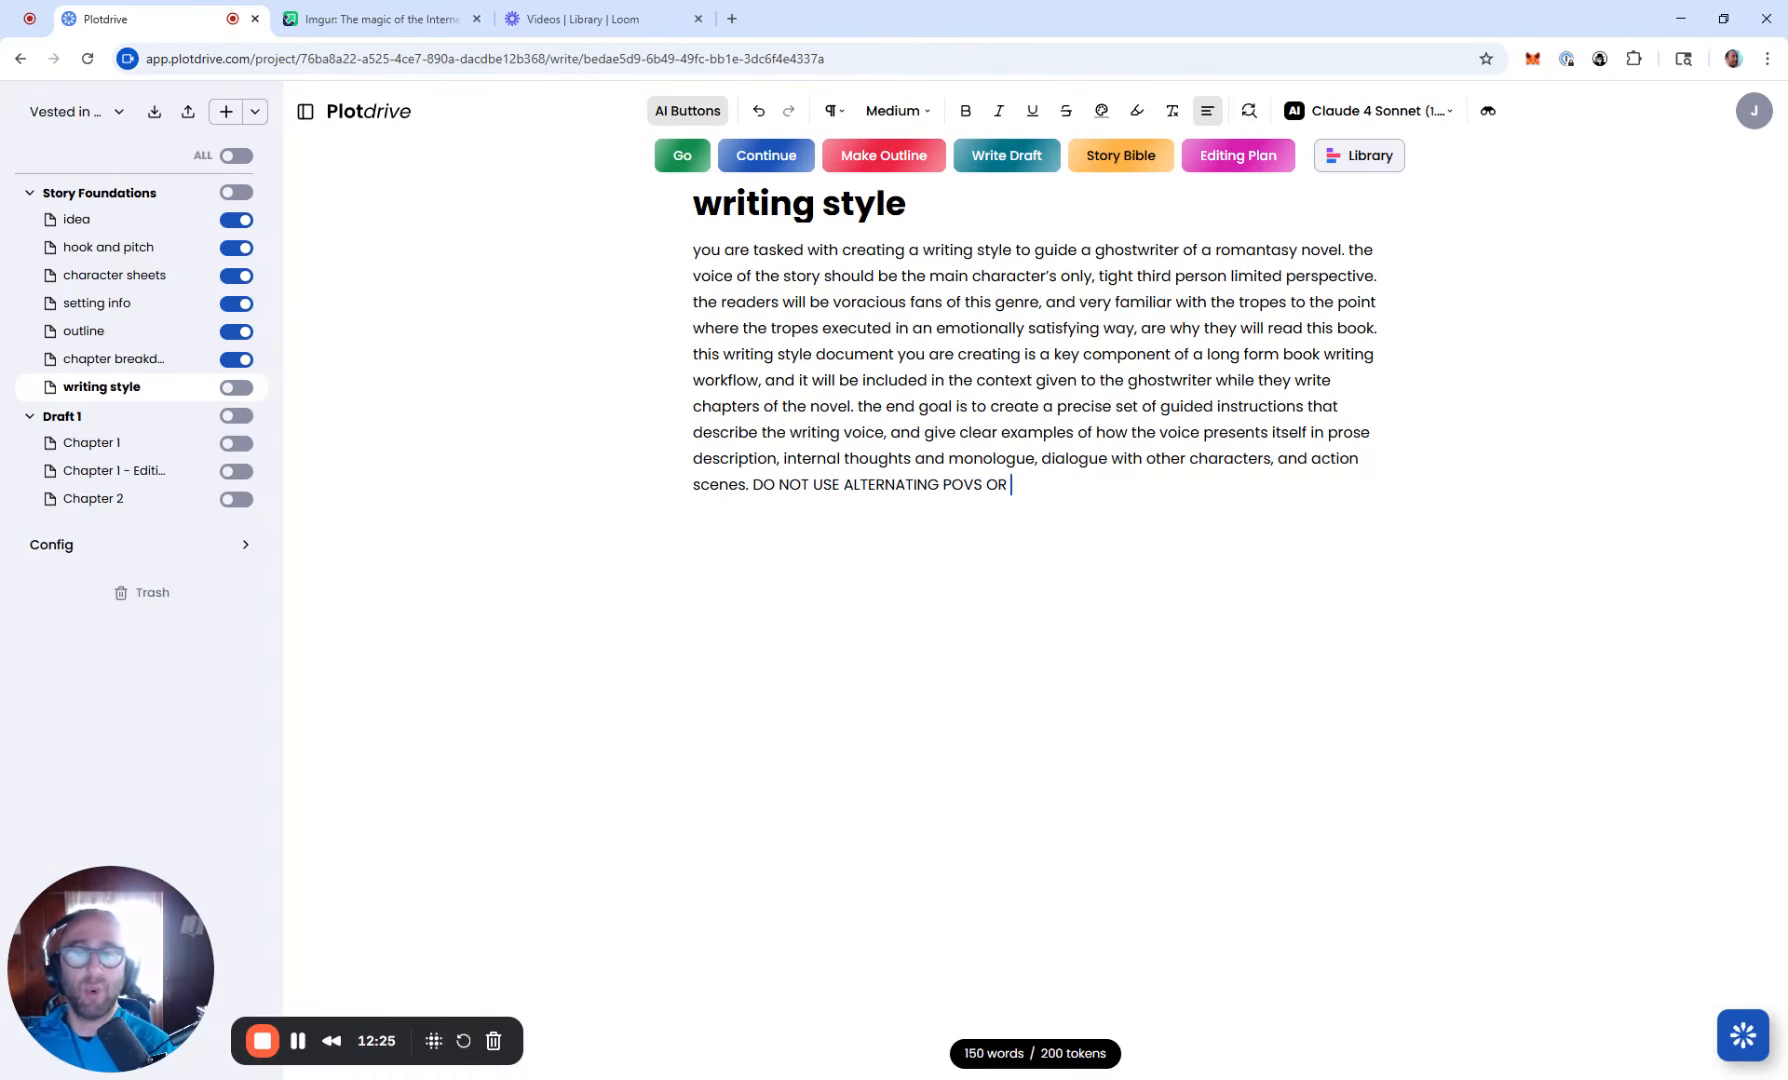
type("OTHER CHA")
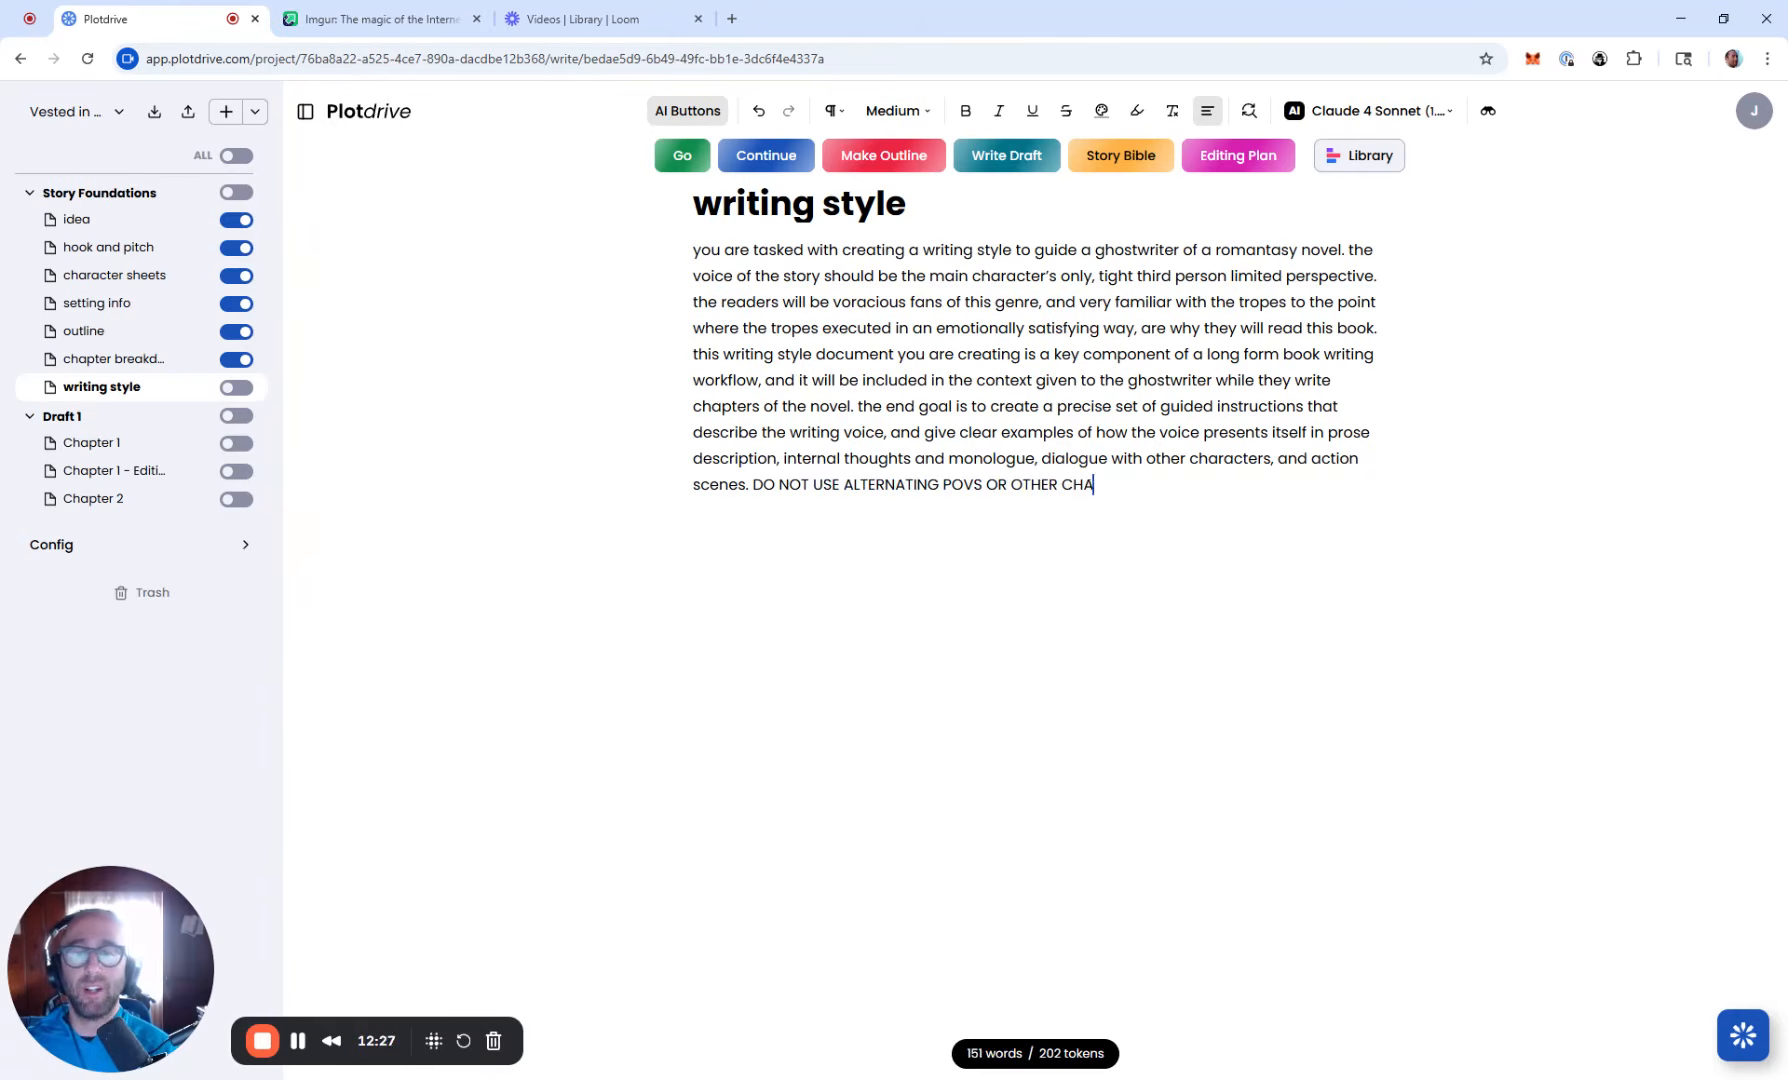
type("RACTER")
key("BackSpace")
type("TER'")
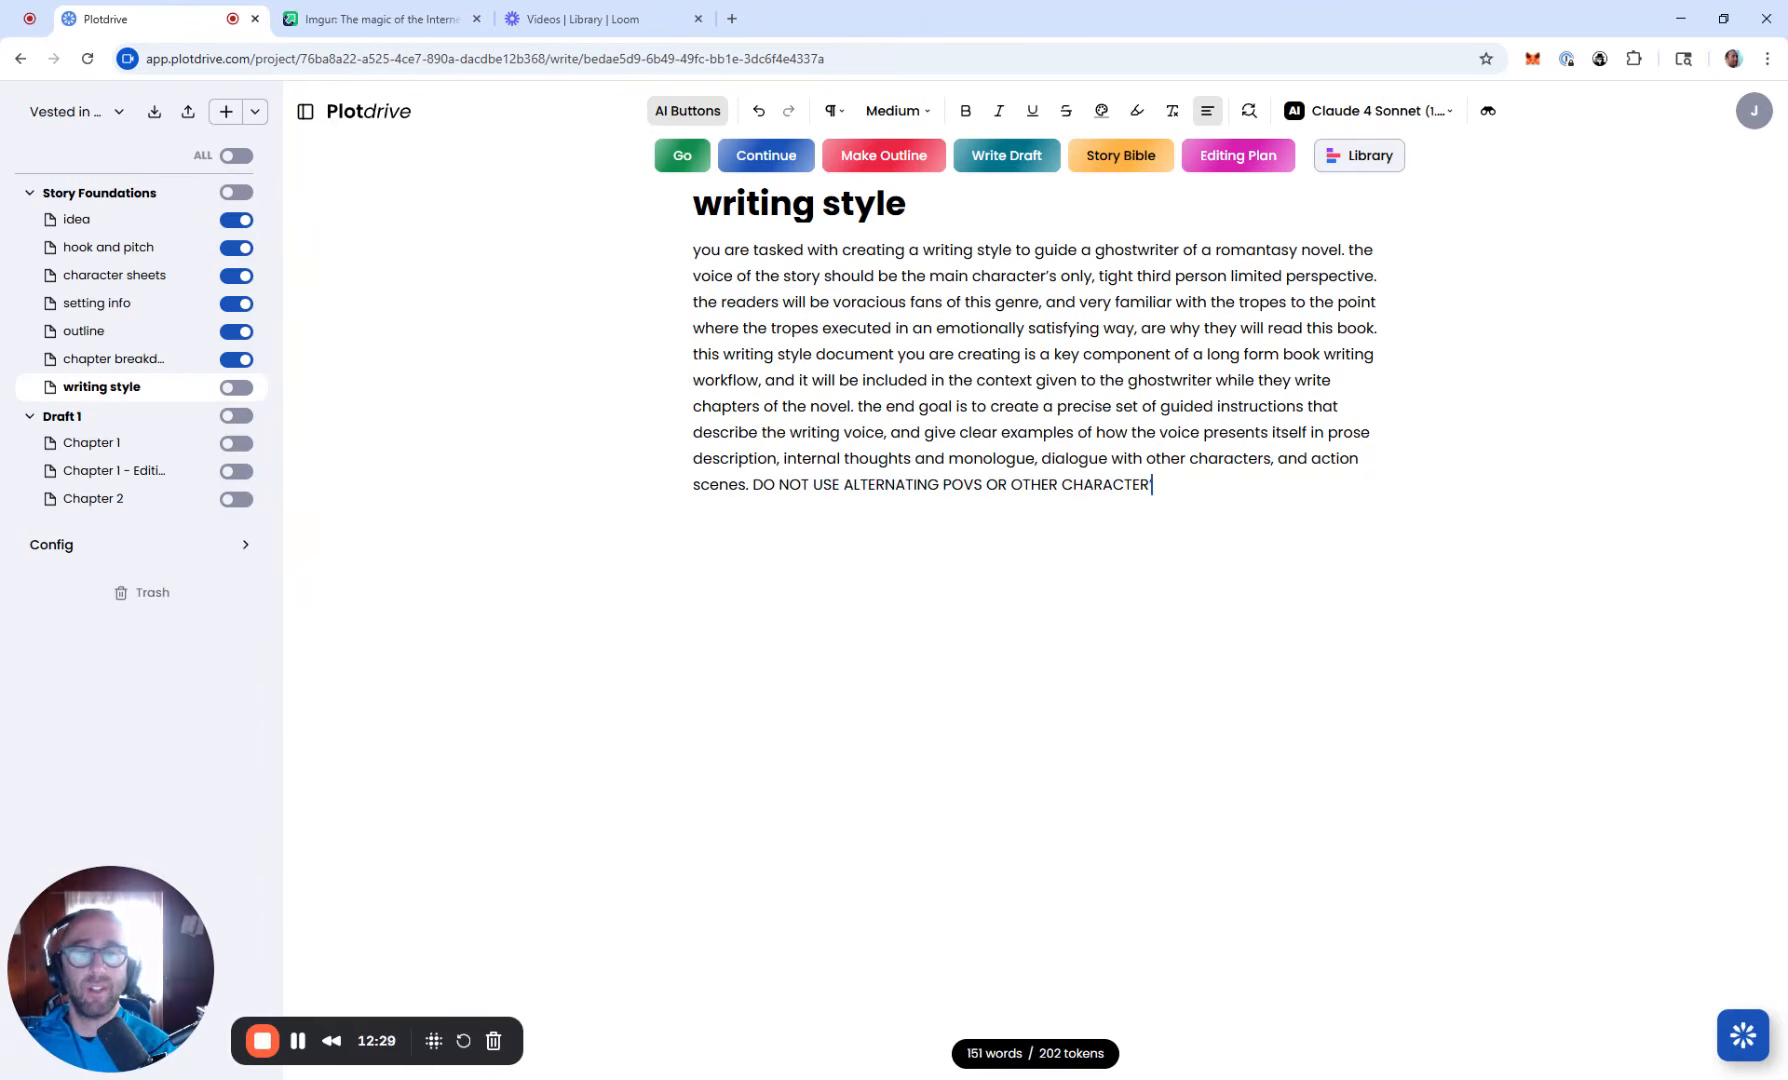
type("S,")
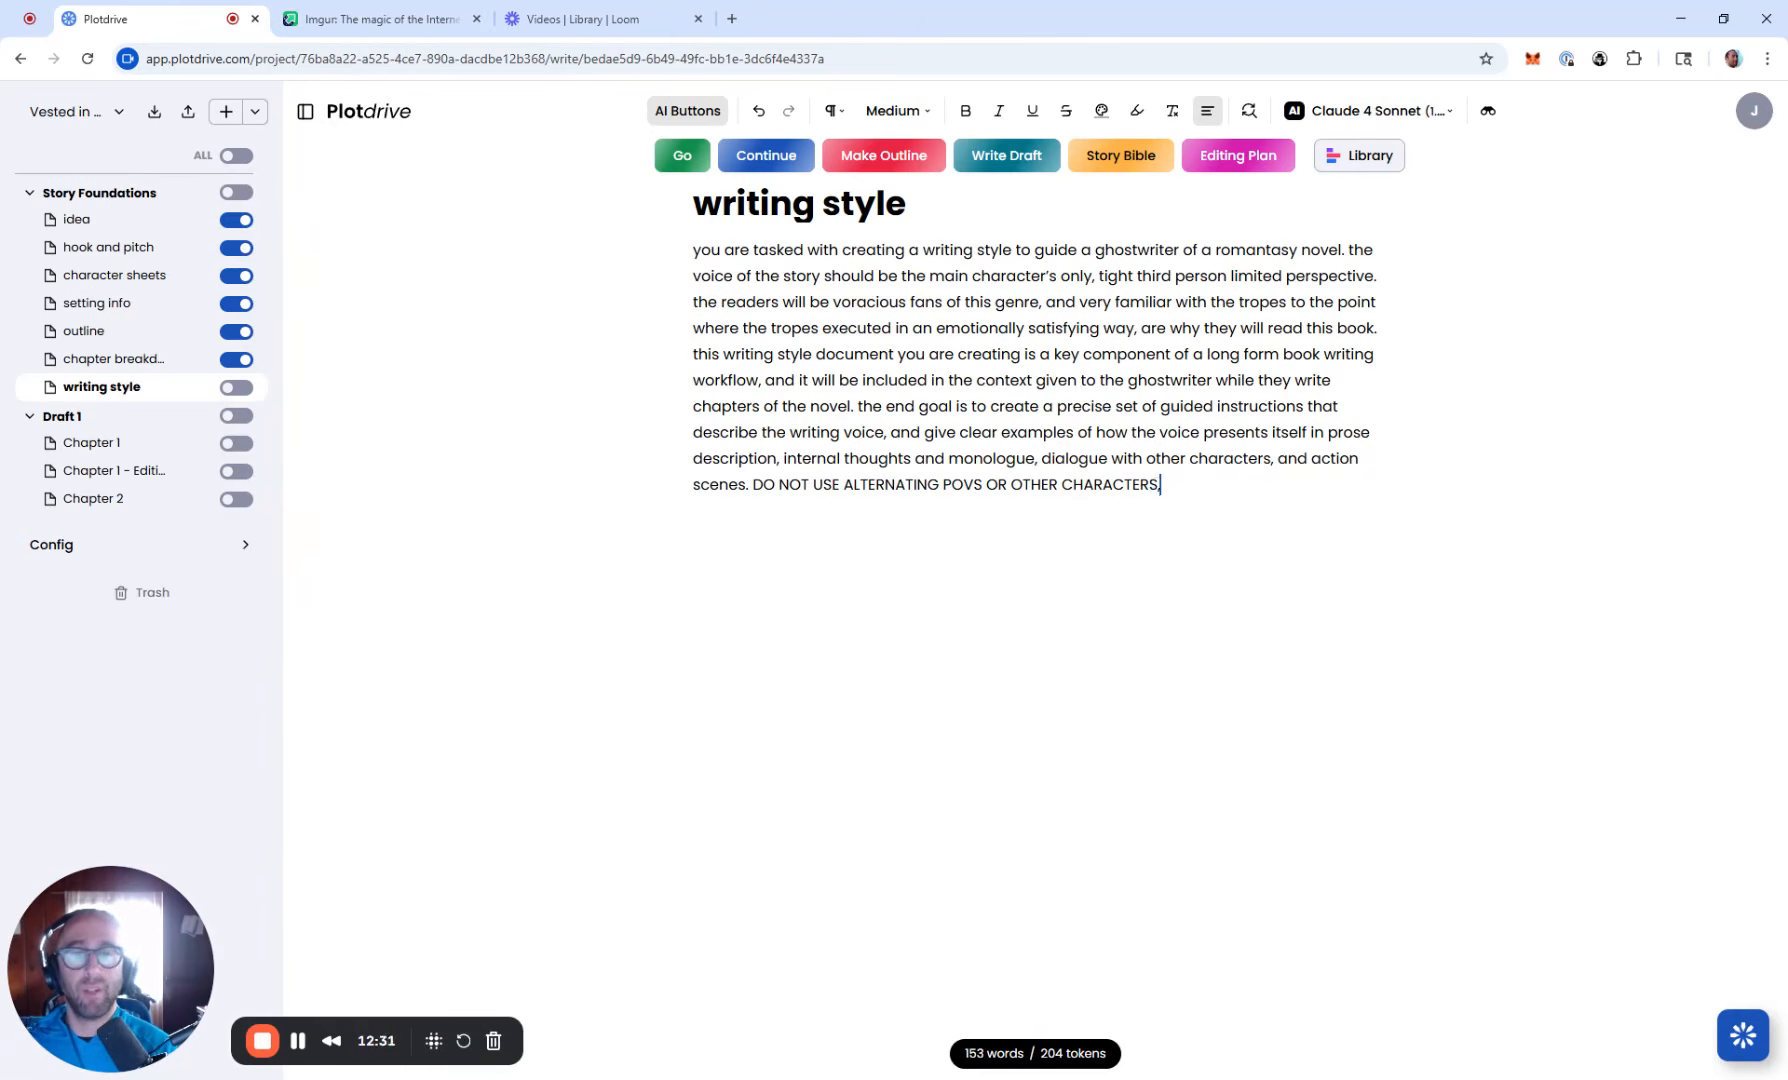
Step: Complete the POV restriction in the prompt with "this writing style is for the main character ONLY."
type(" this writing styl")
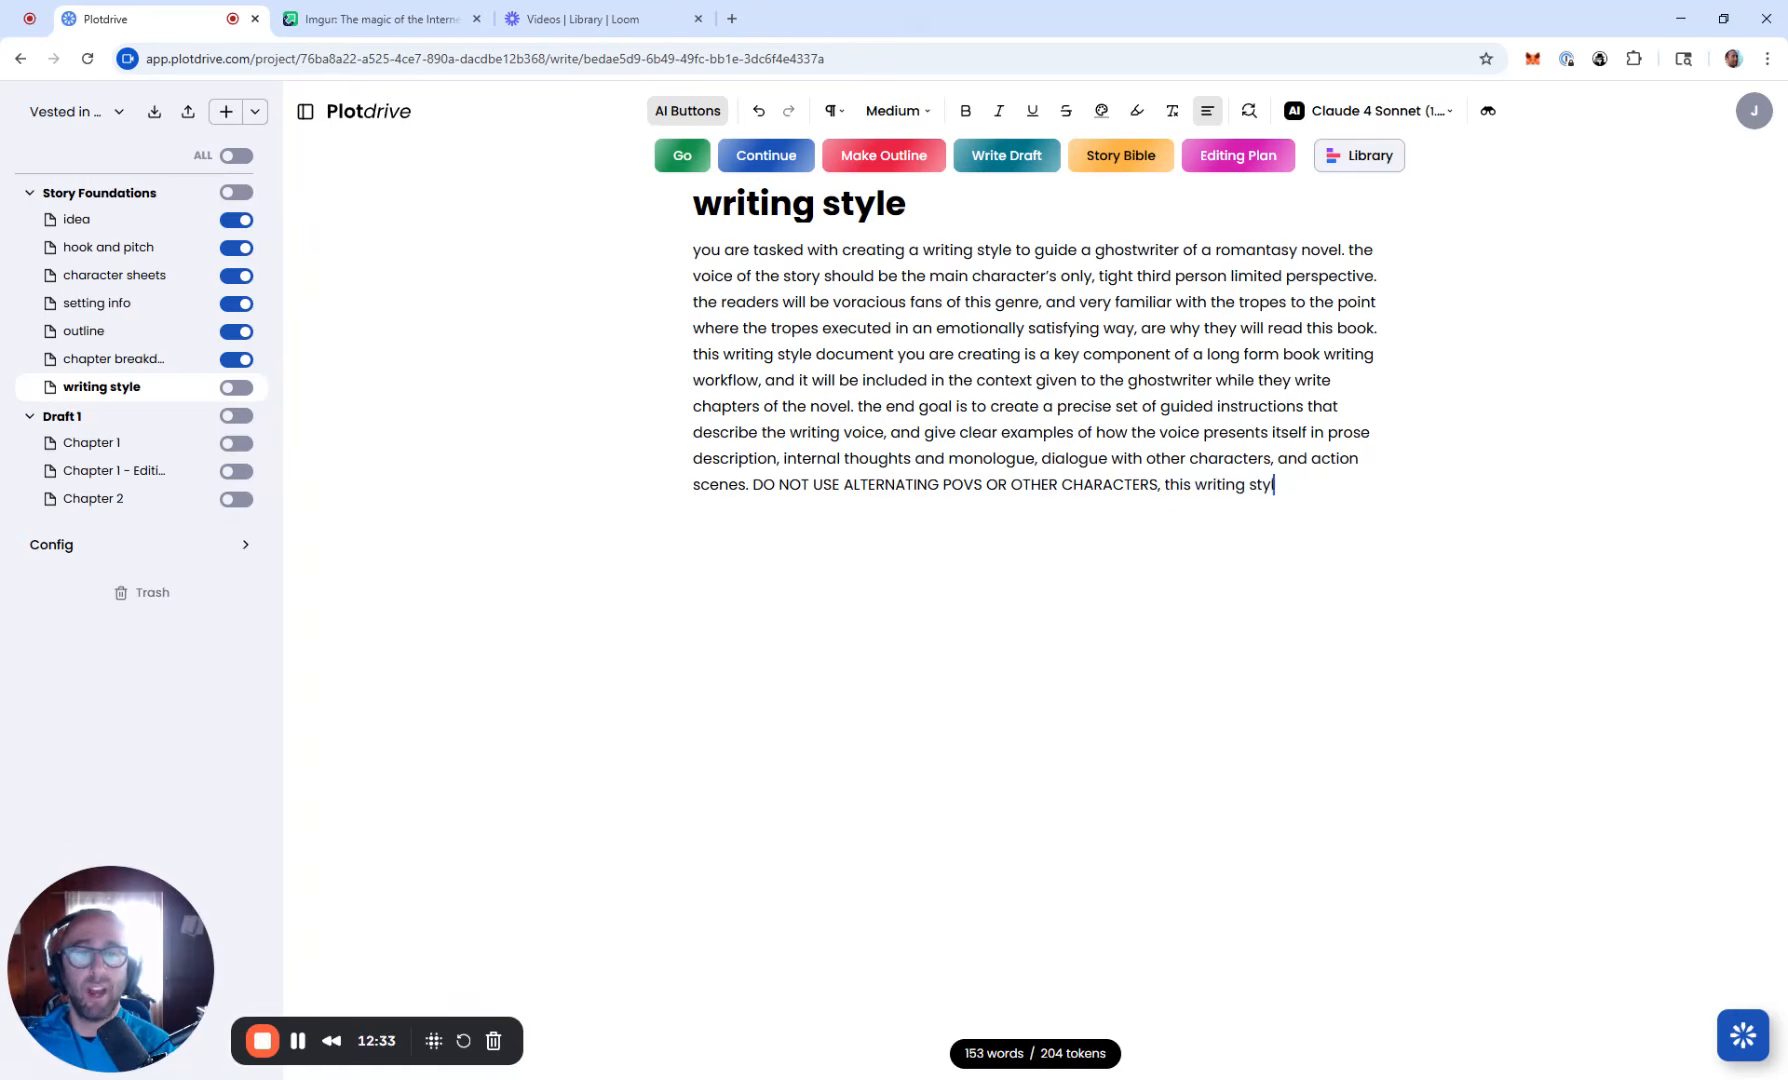
type("e is for the main chara")
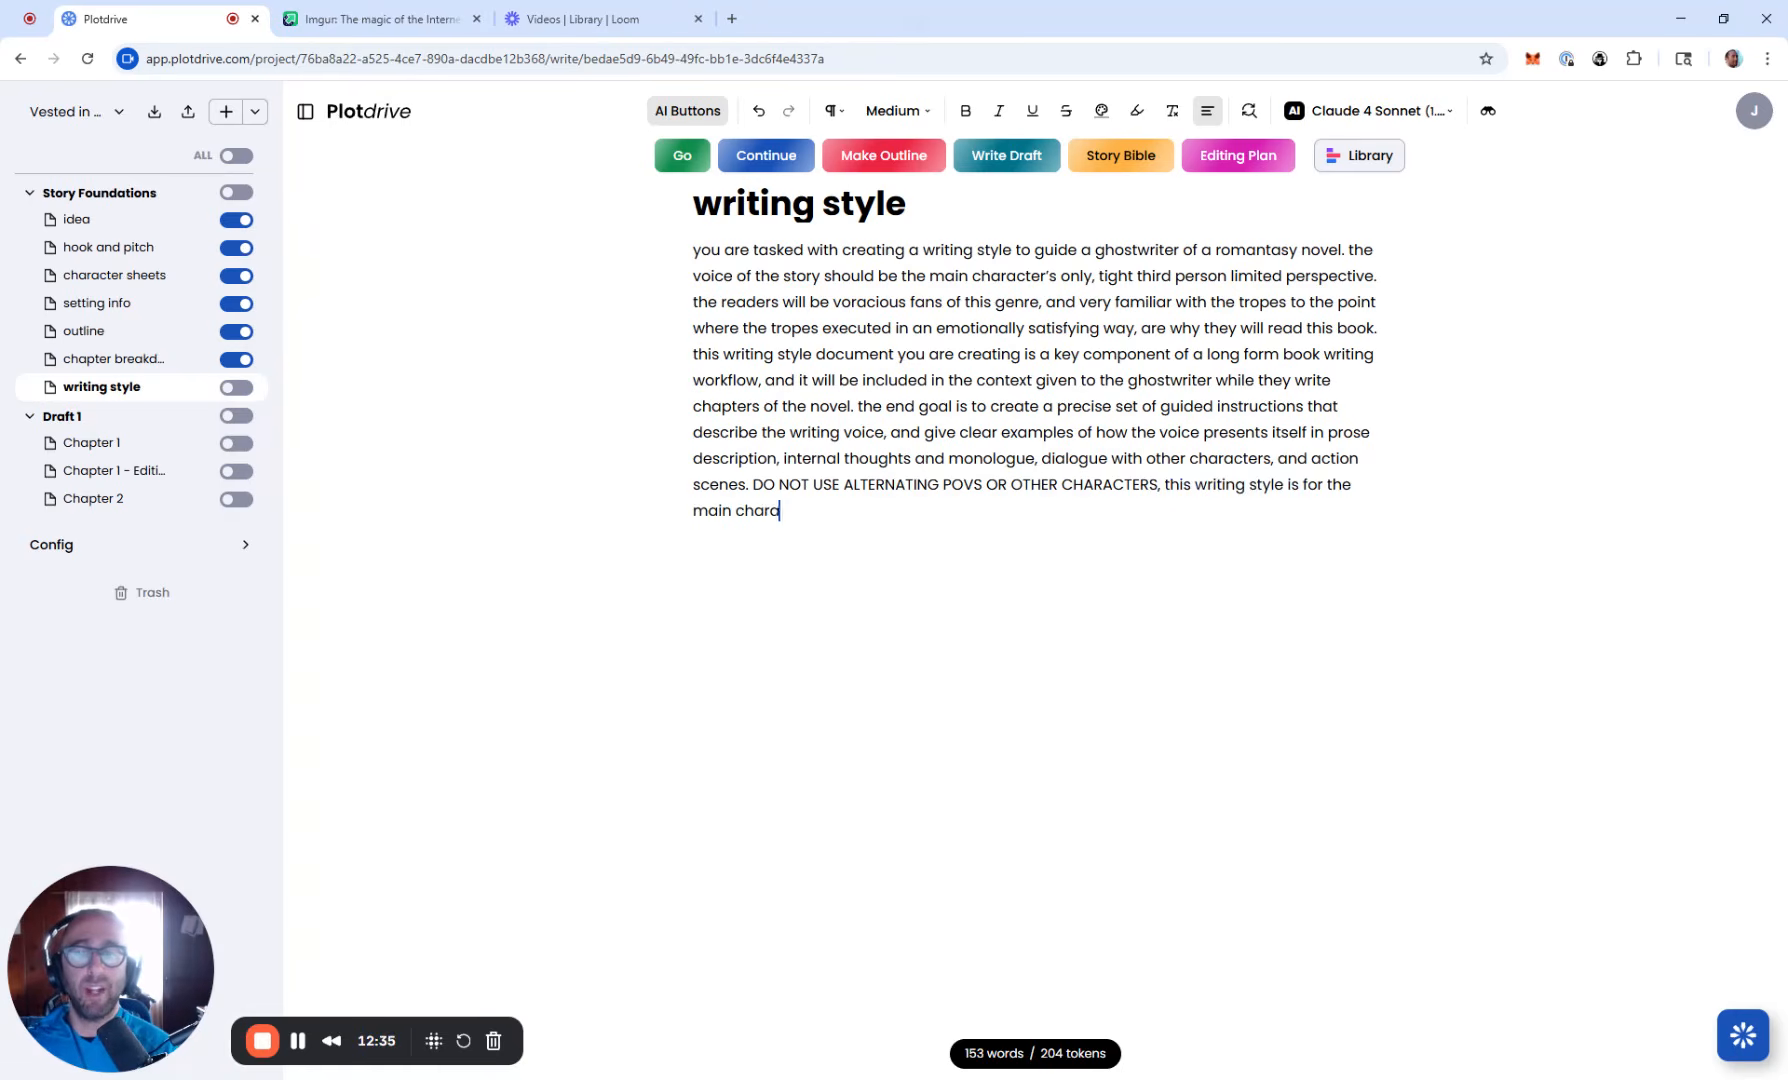
type("cter ONLY.")
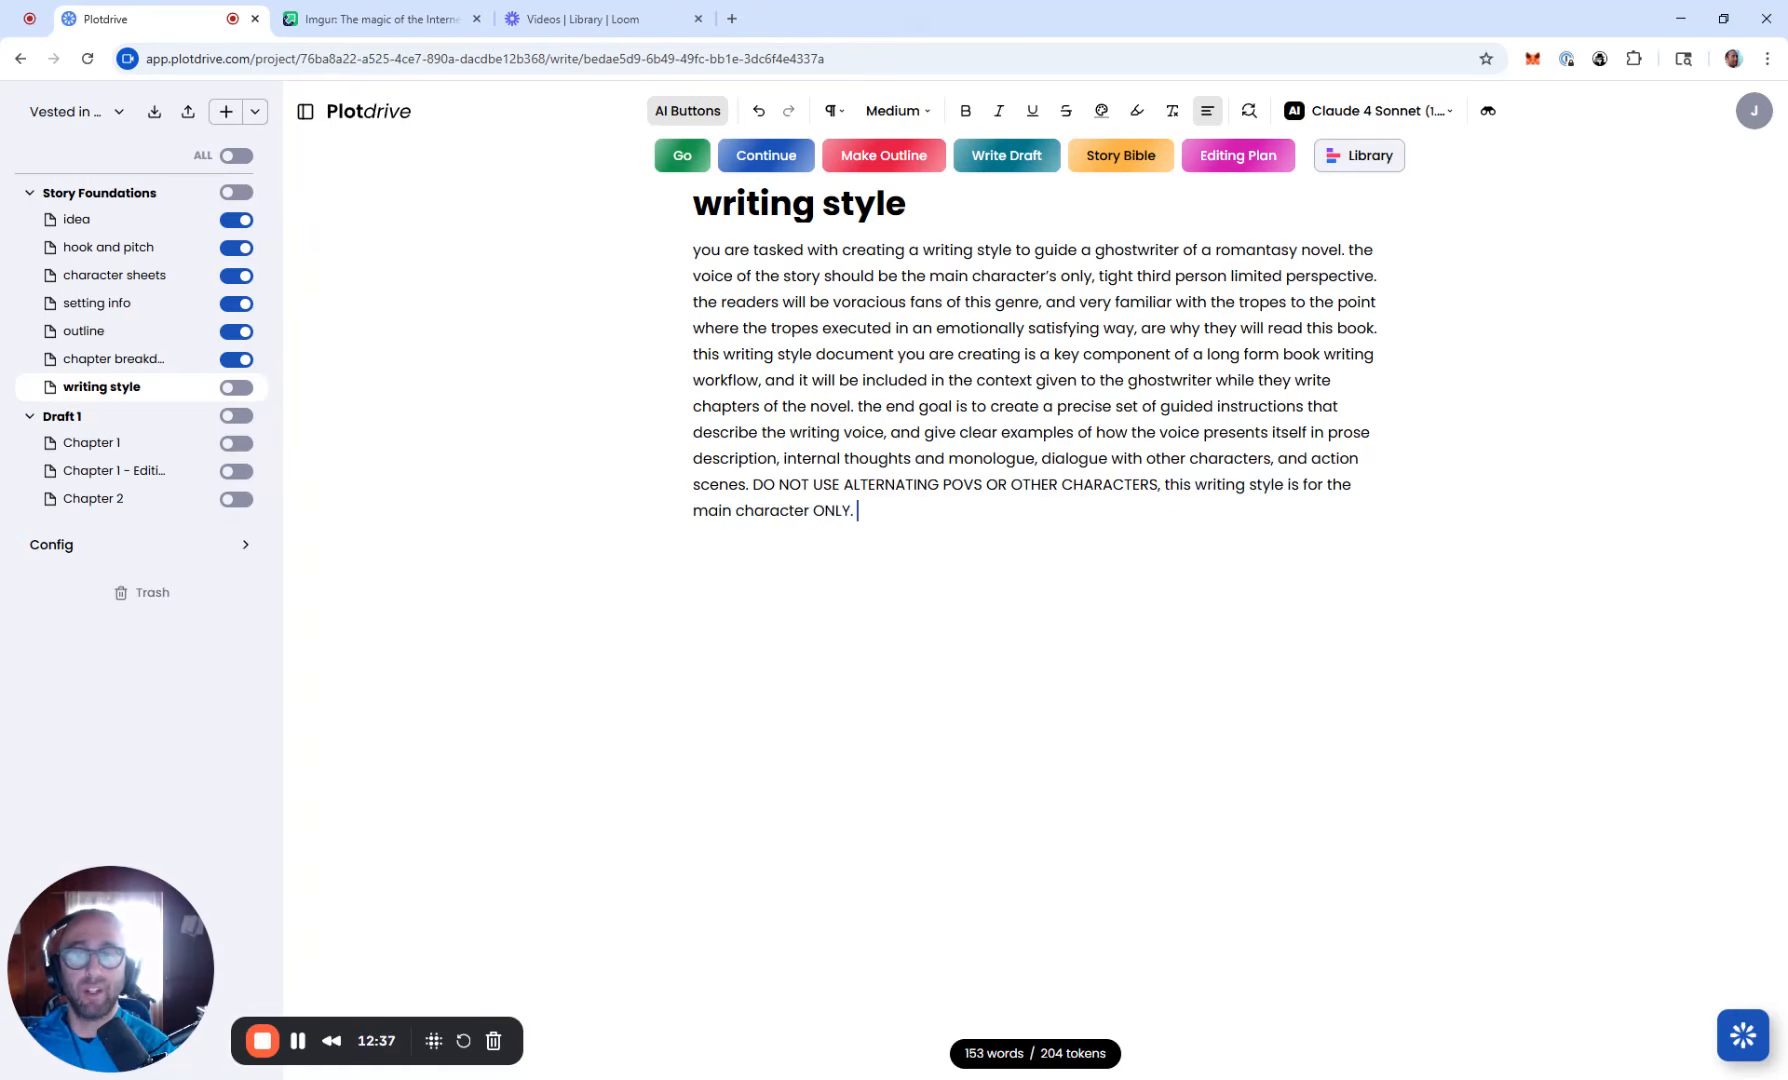
Step: Generate the writing style guide from the revised prompt and review its voice characteristics, prose description and internal monologue examples
left_click(697, 168)
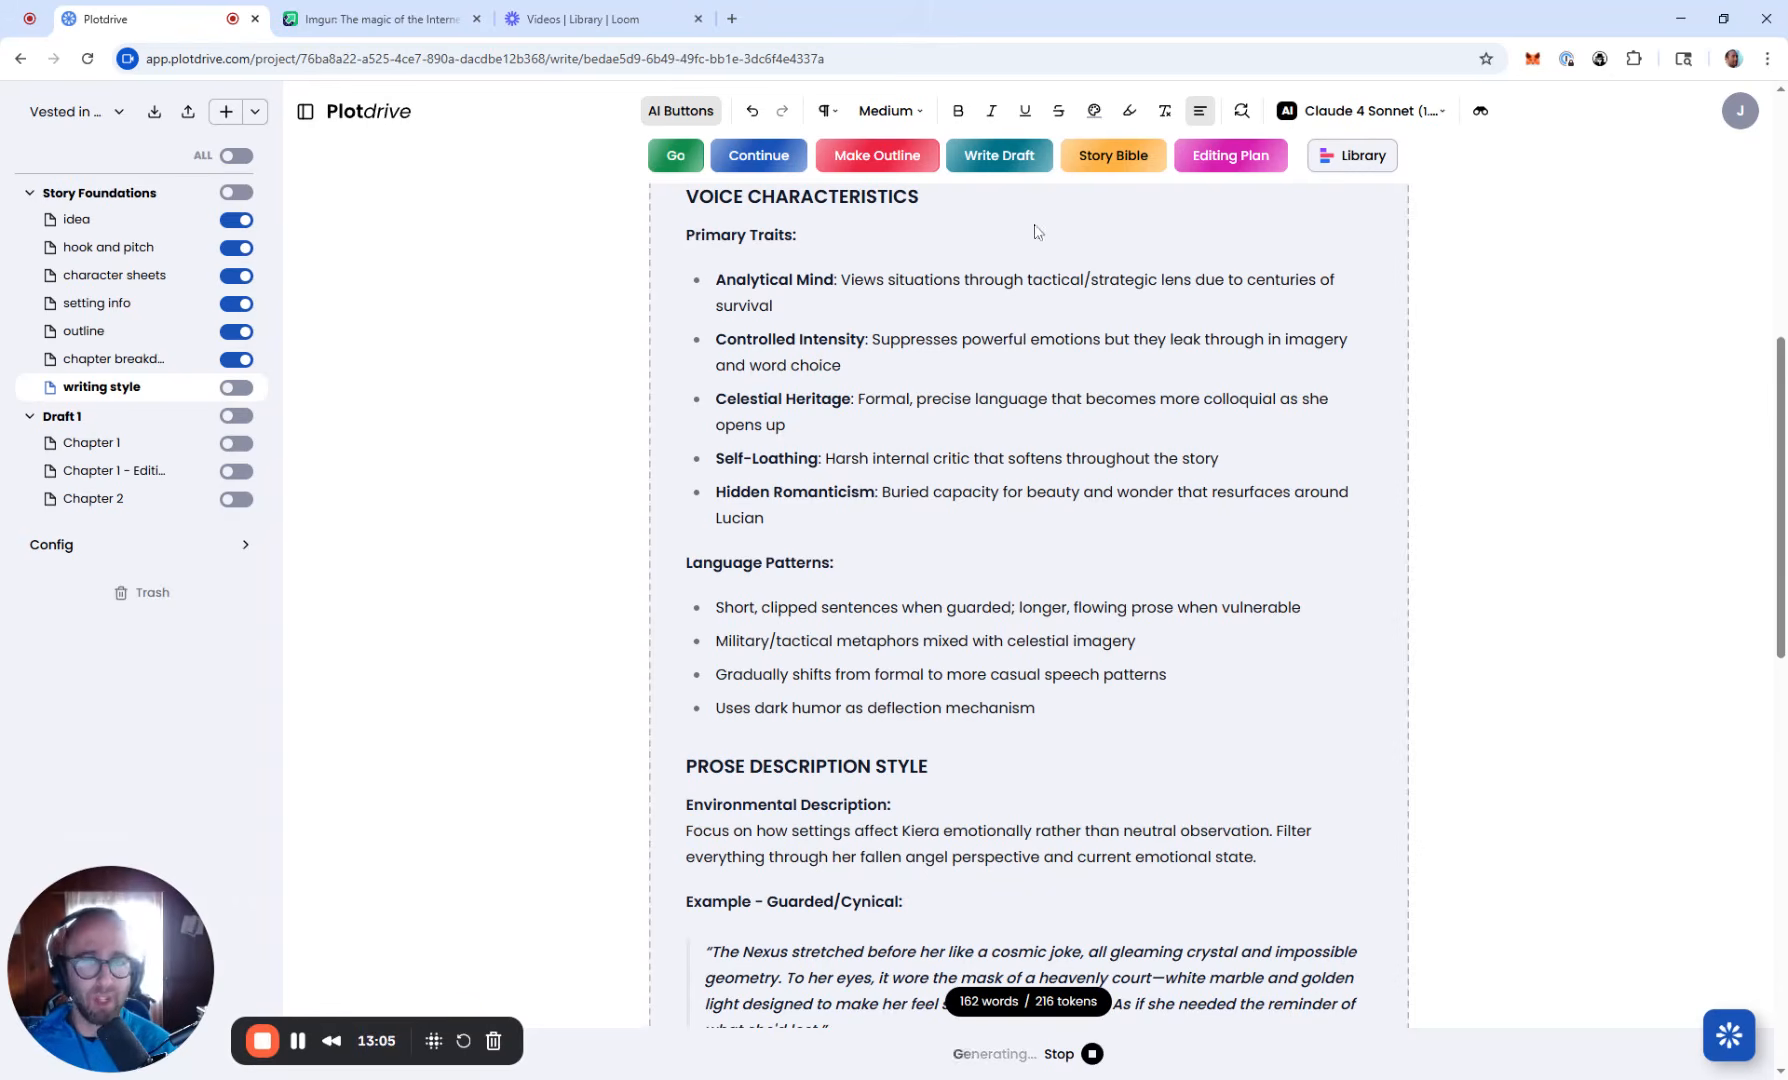
scroll(1084, 561, "down", 1)
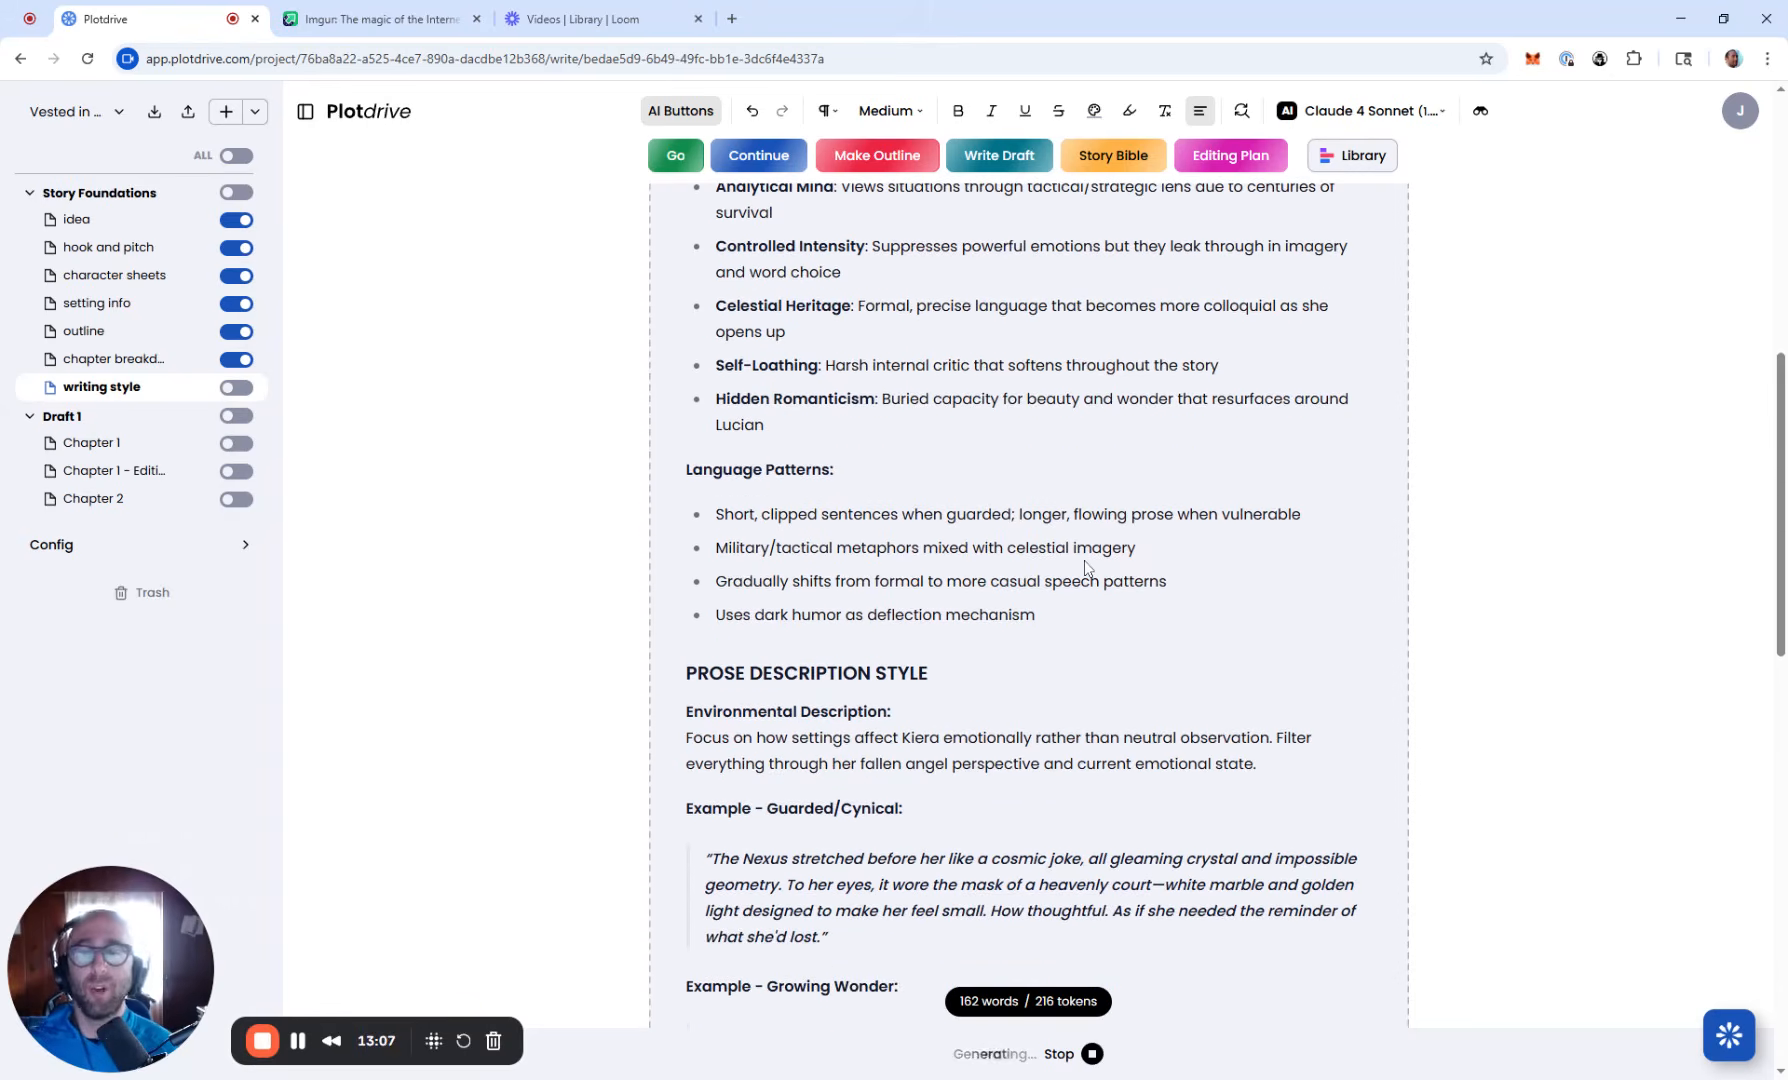
scroll(1084, 562, "down", 1)
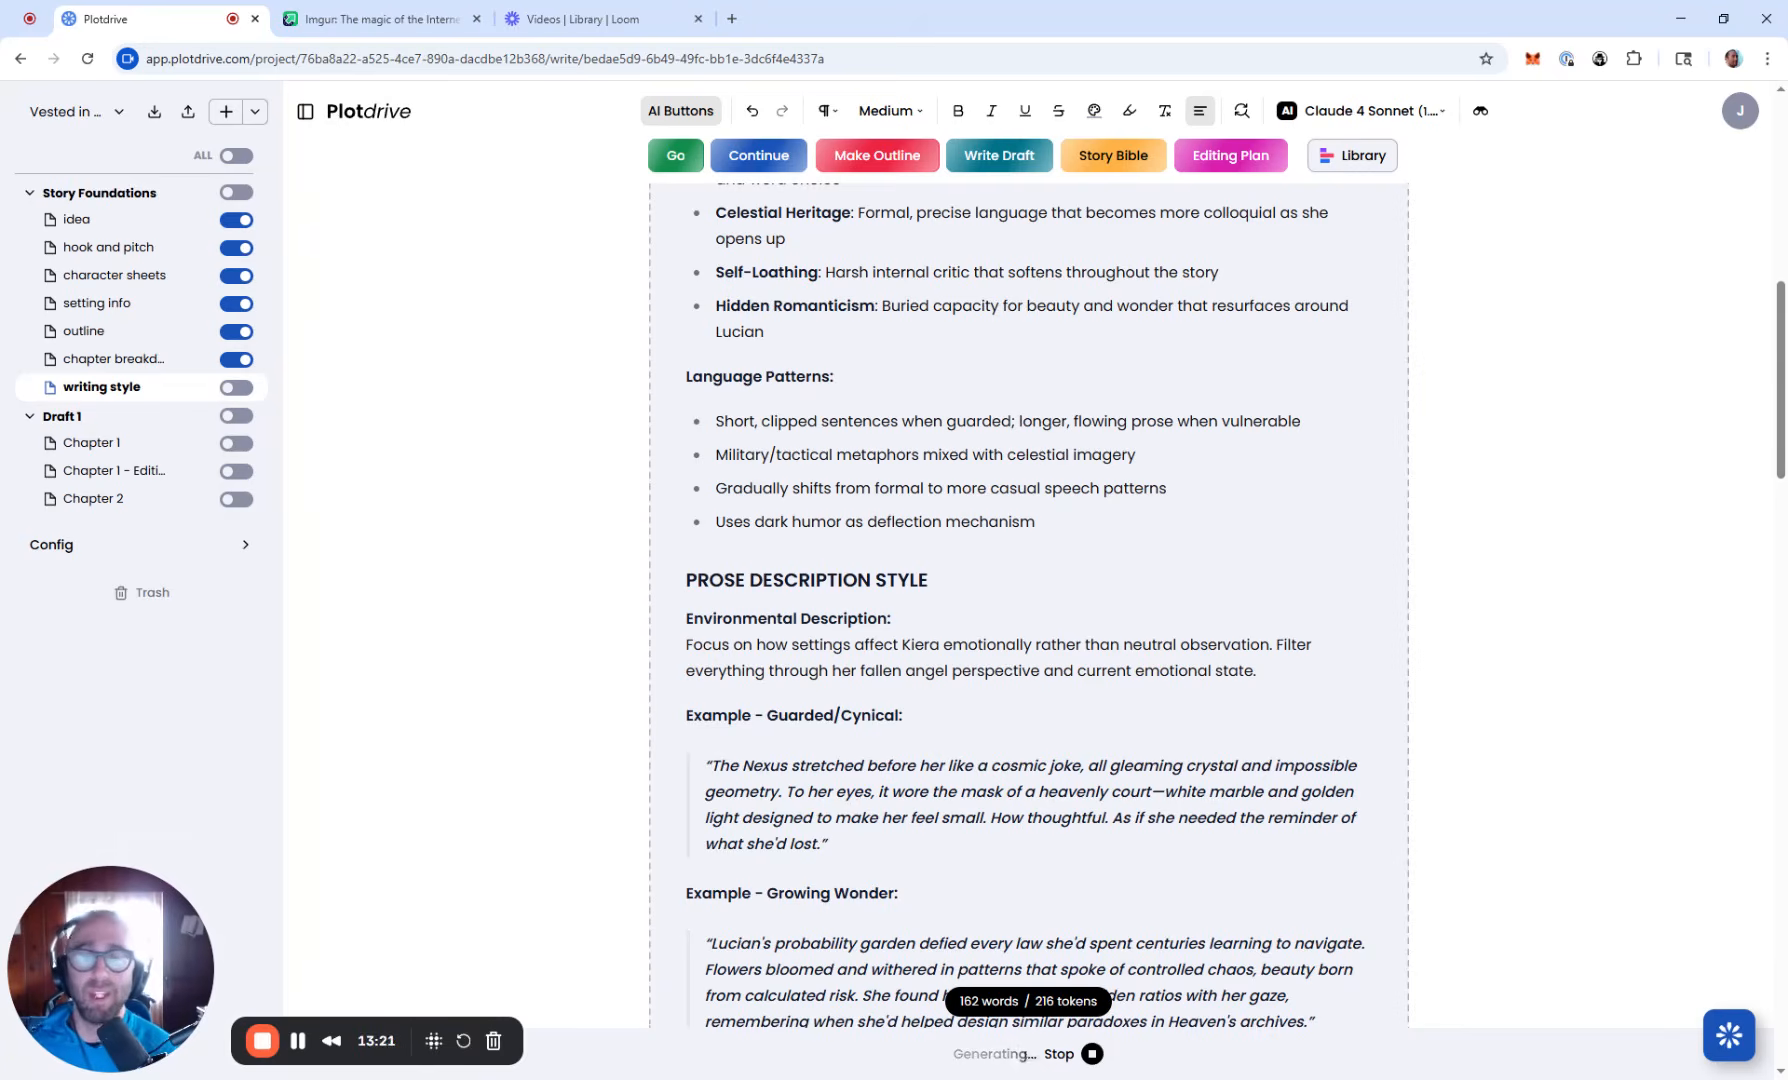
scroll(992, 560, "down", 1)
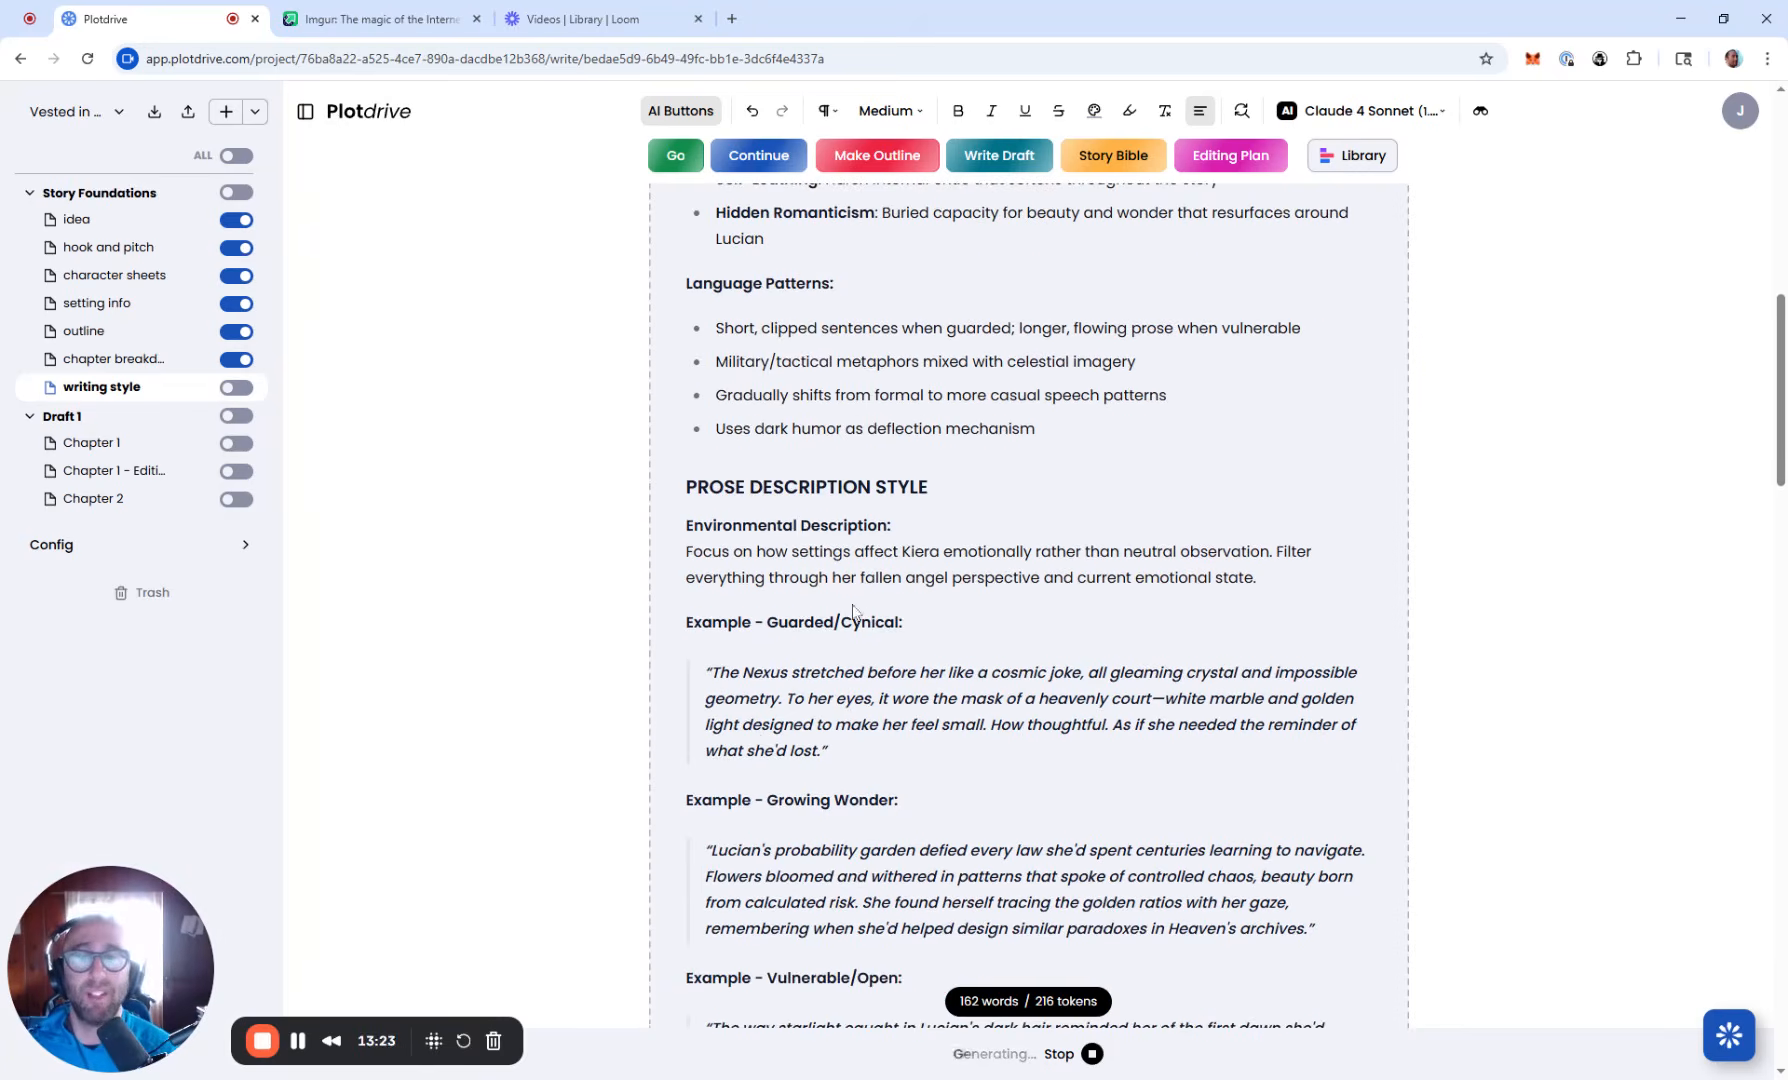
scroll(928, 640, "down", 2)
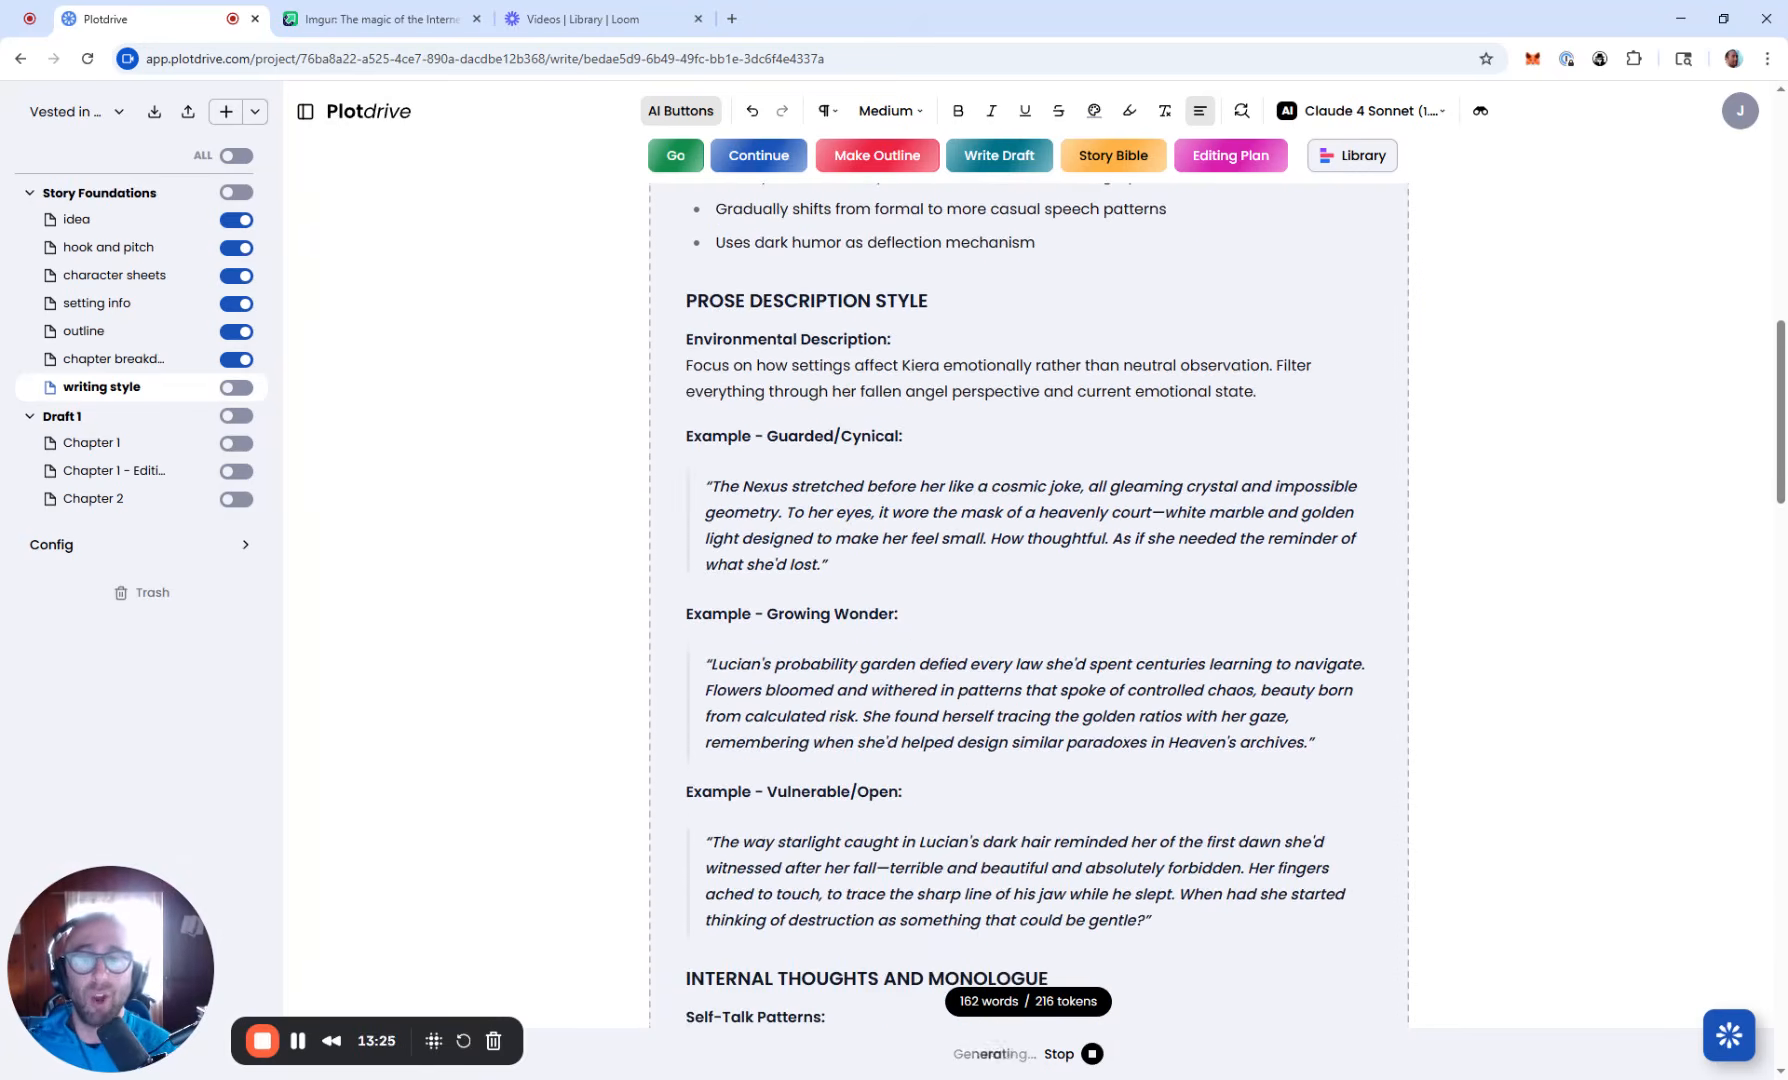
scroll(834, 627, "down", 4)
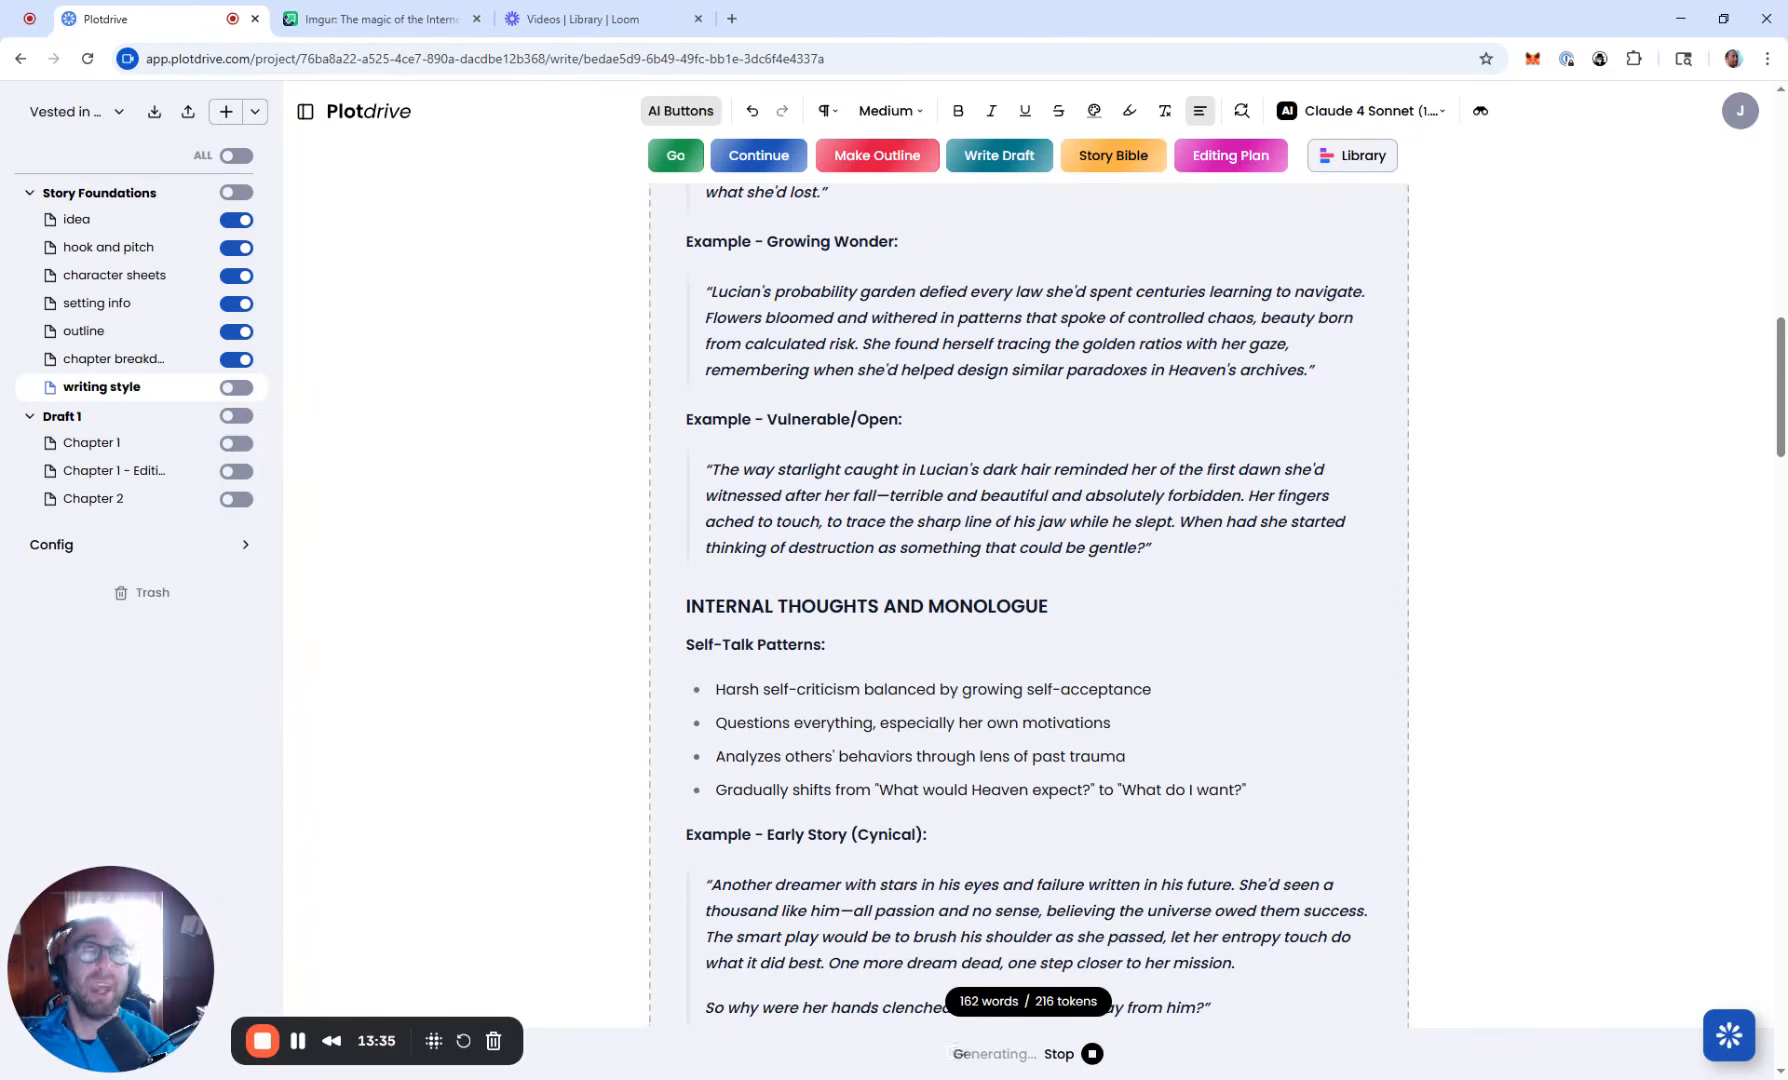
scroll(1028, 605, "up", 1)
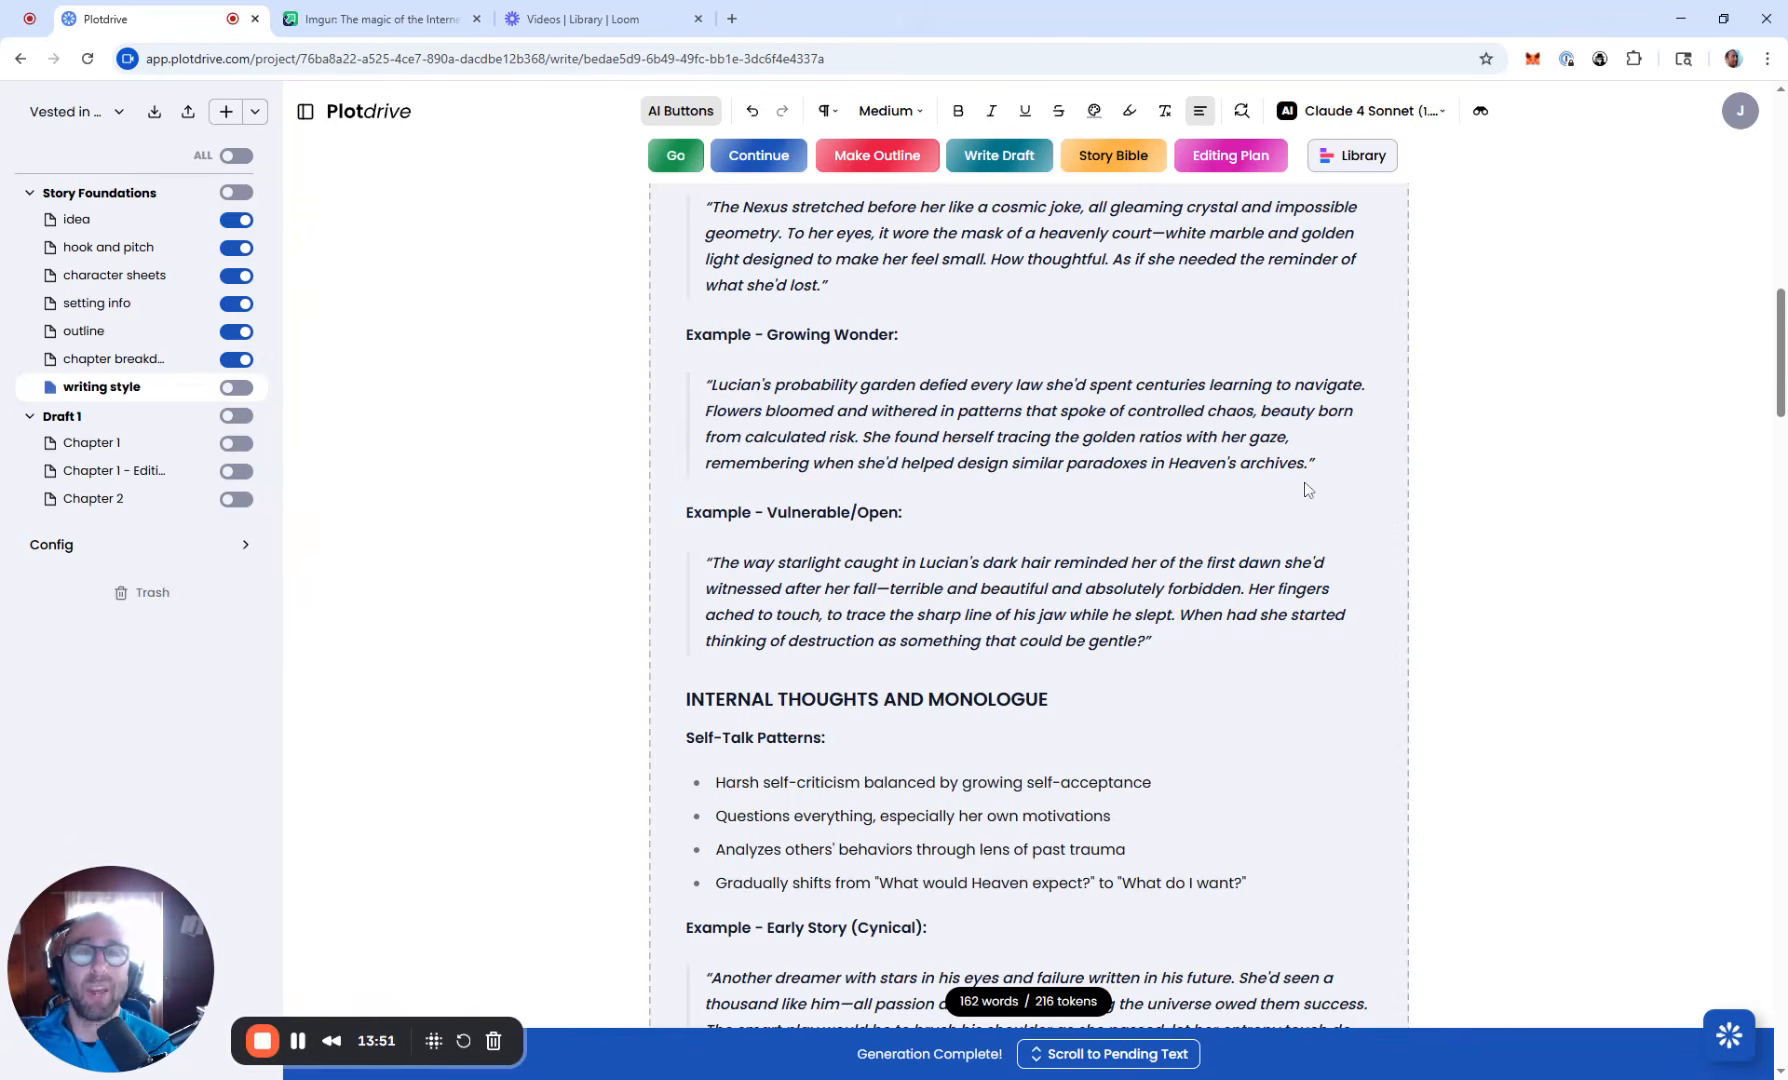
scroll(1306, 489, "down", 1)
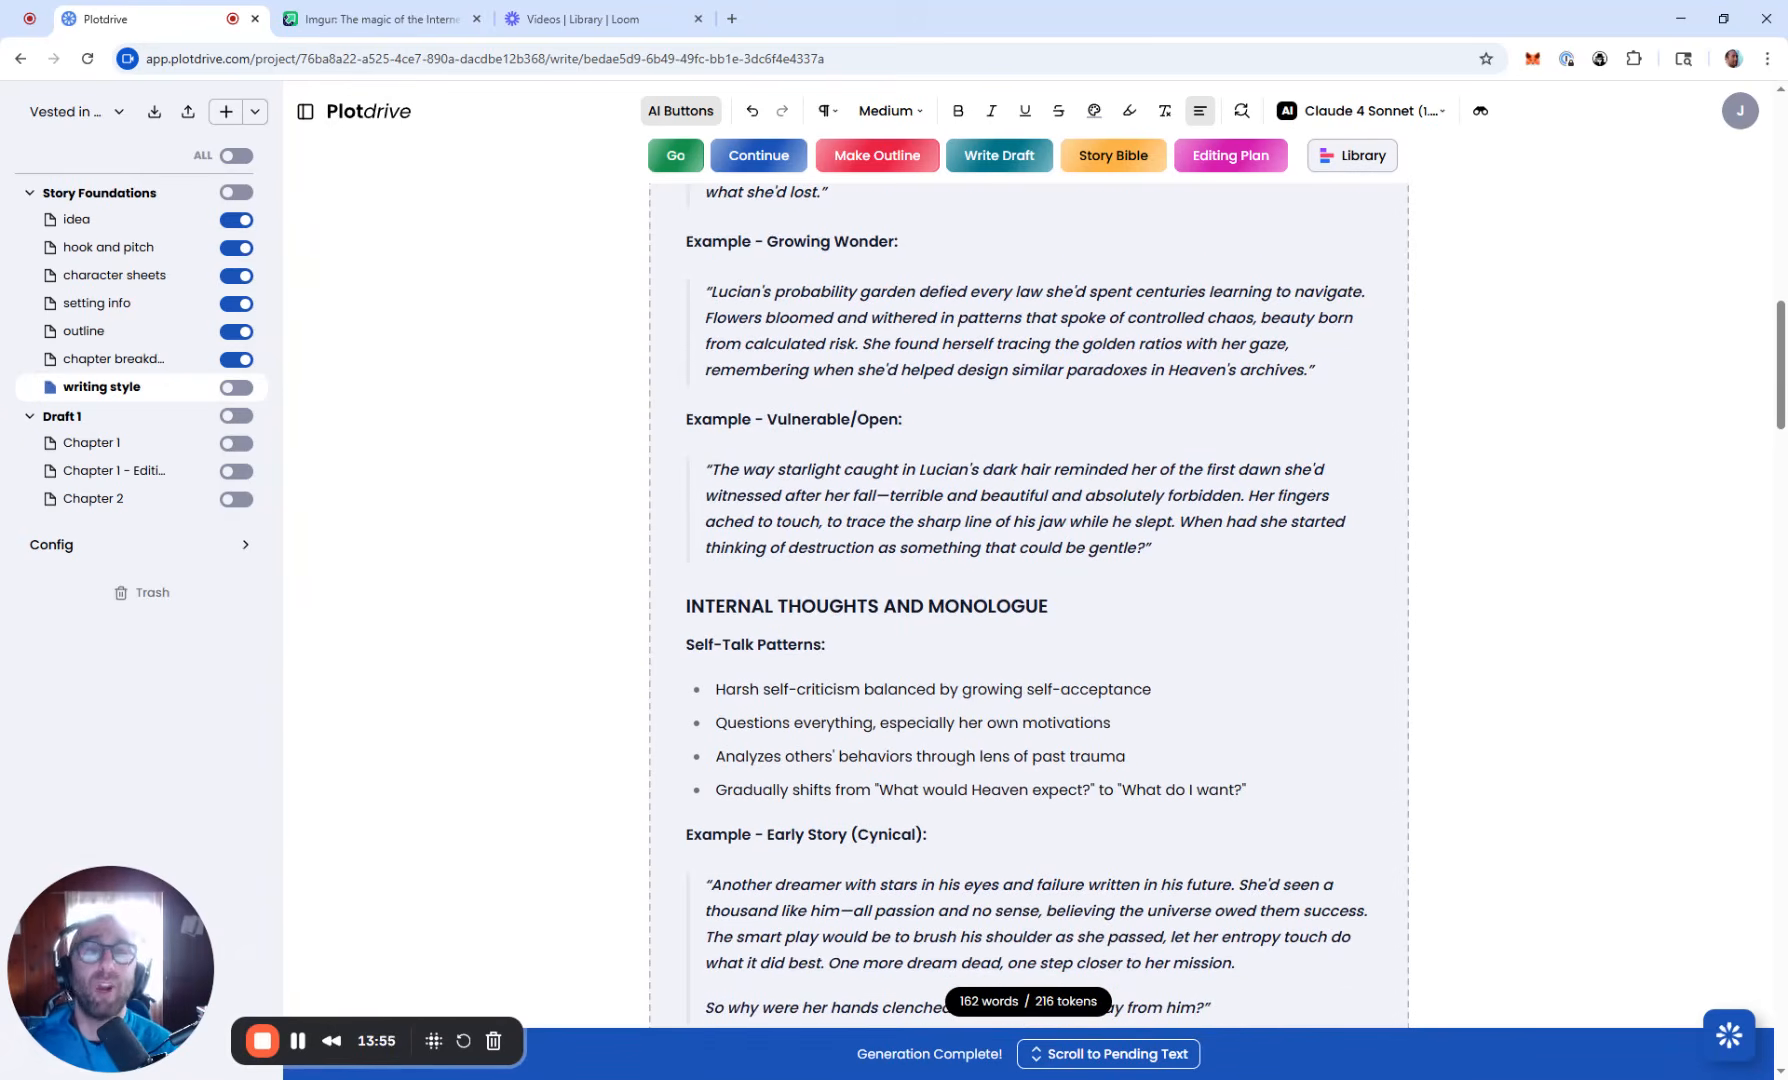
Step: Review the generated guide's dialogue, action scene and remaining sections through to the end, and accept the guide into the document
scroll(1270, 494, "down", 11)
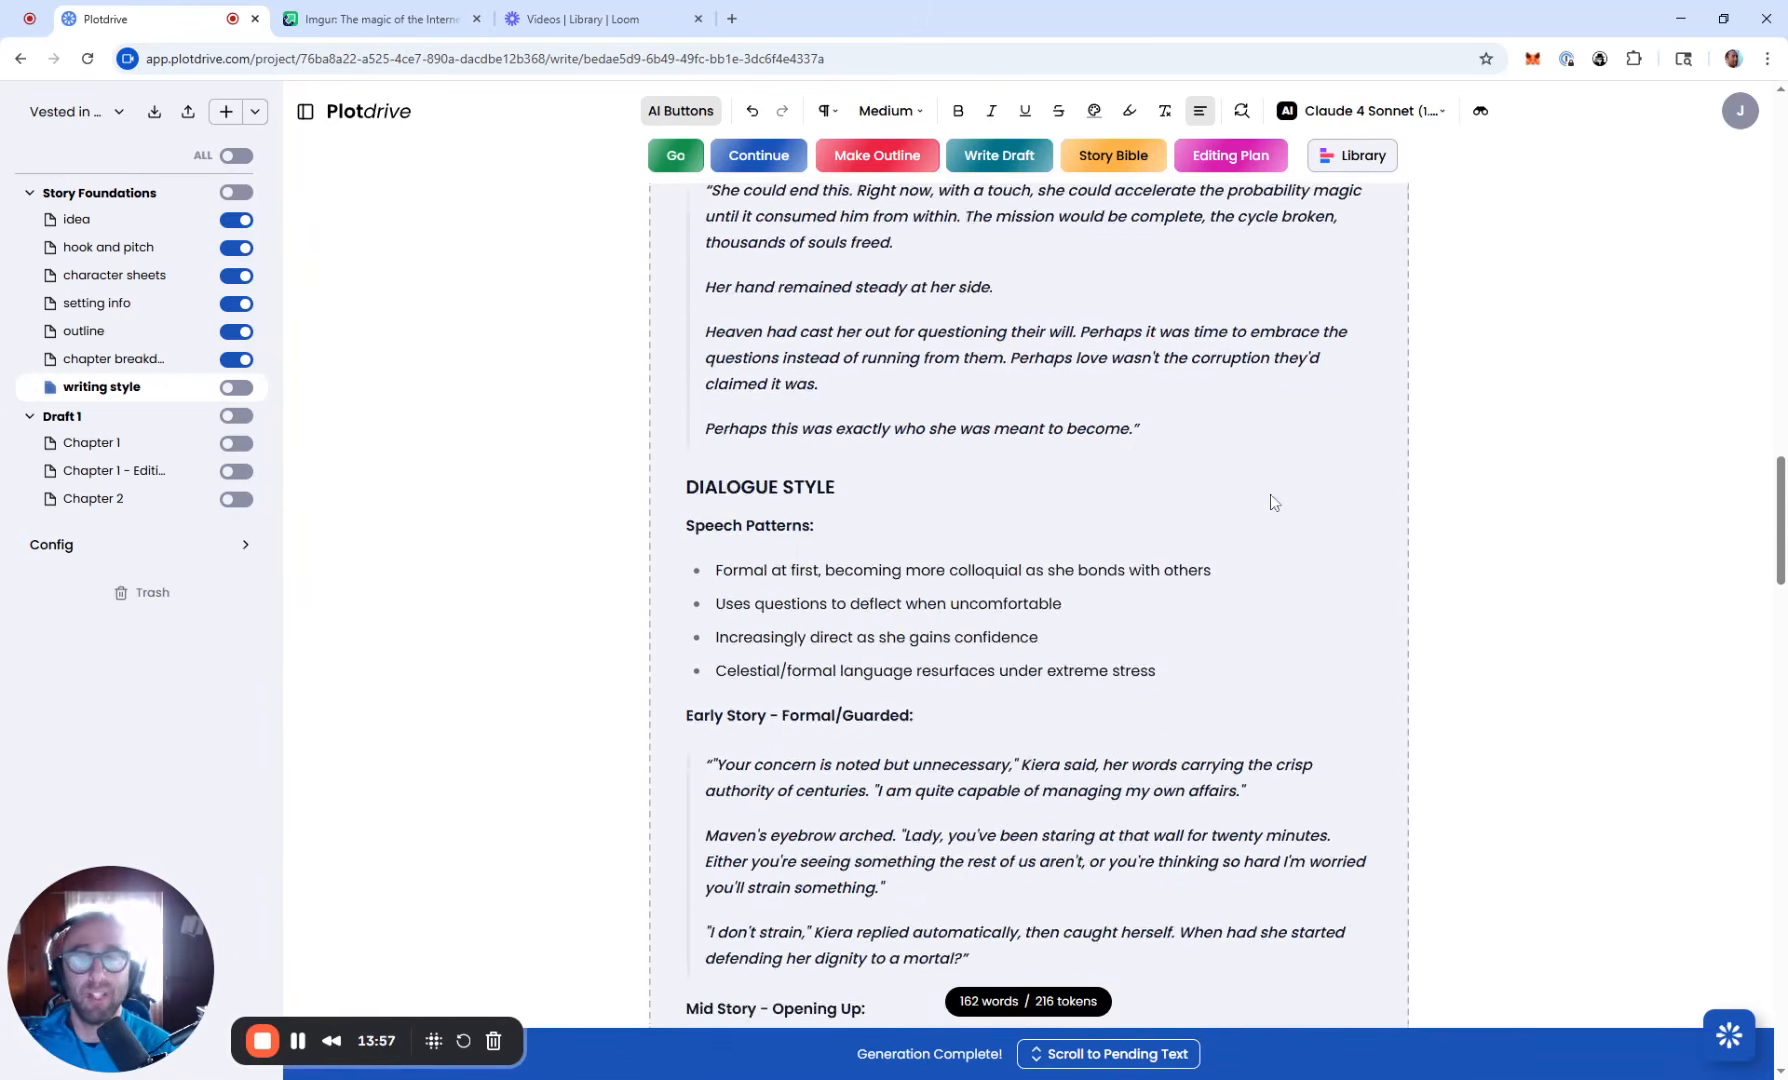
scroll(1152, 578, "down", 13)
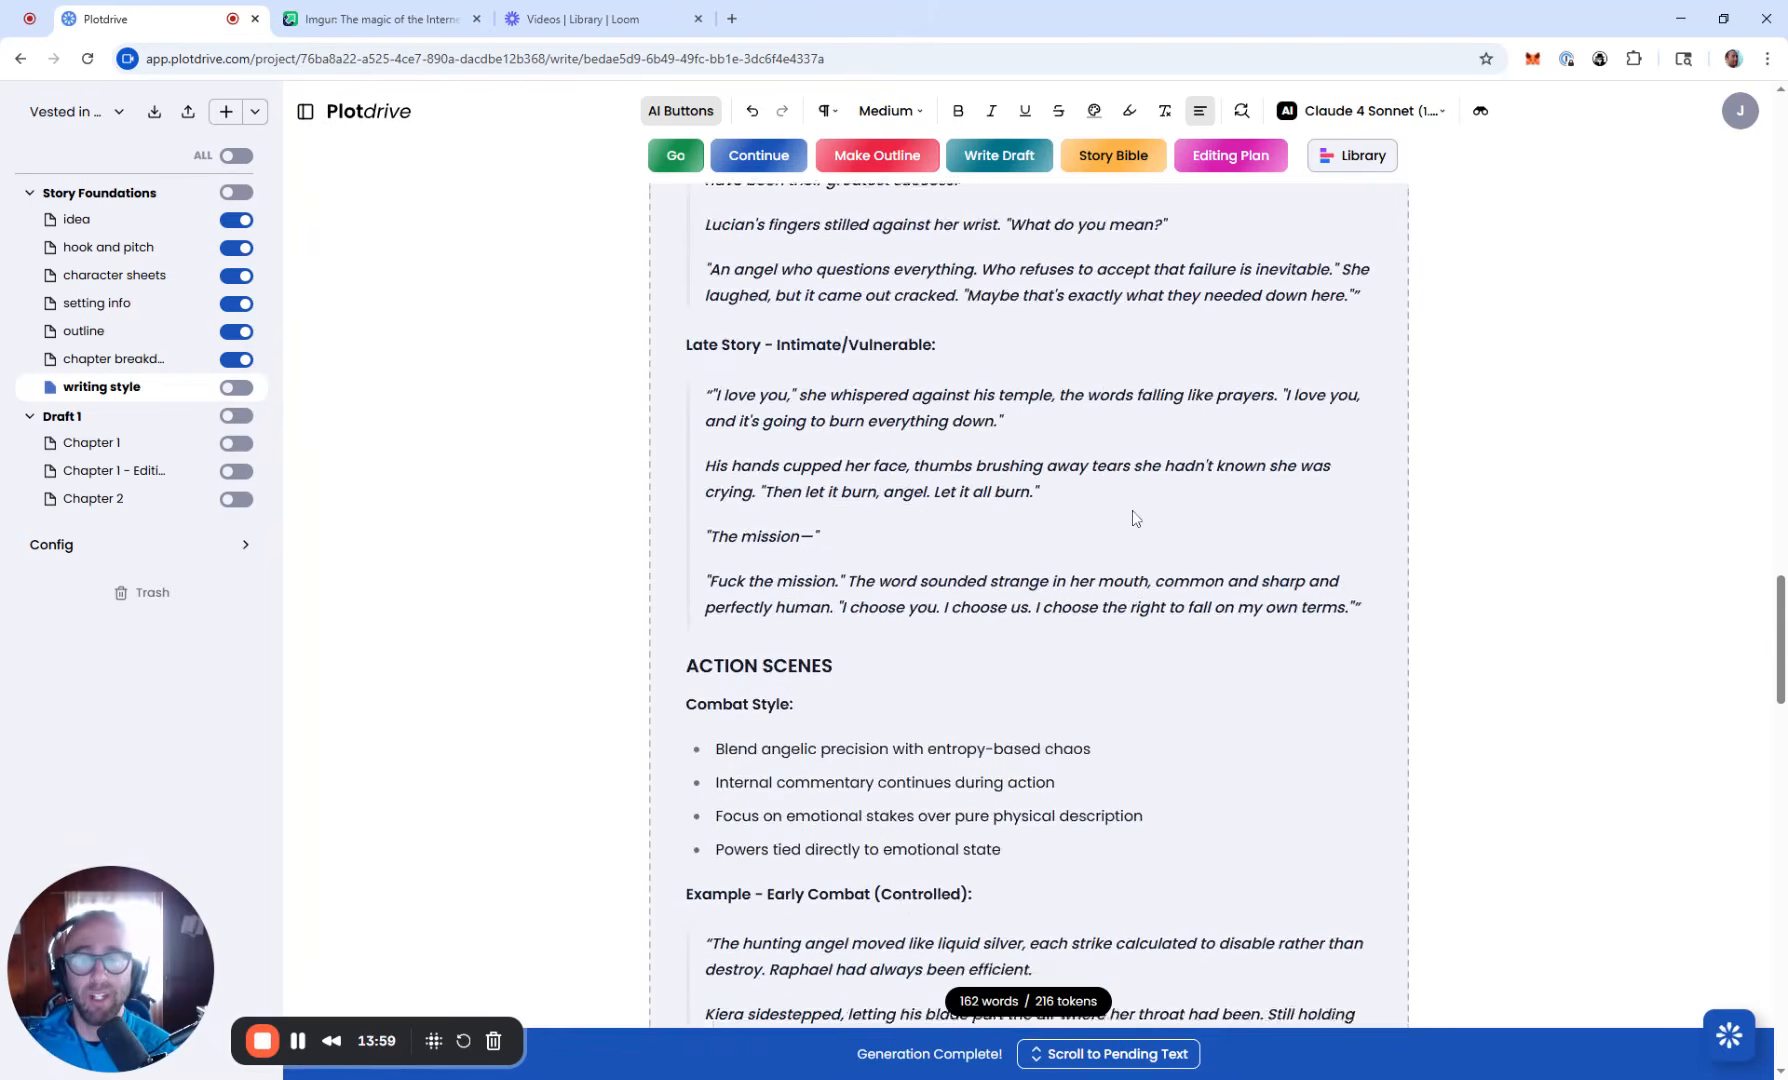
scroll(1133, 517, "down", 4)
scroll(1133, 517, "down", 12)
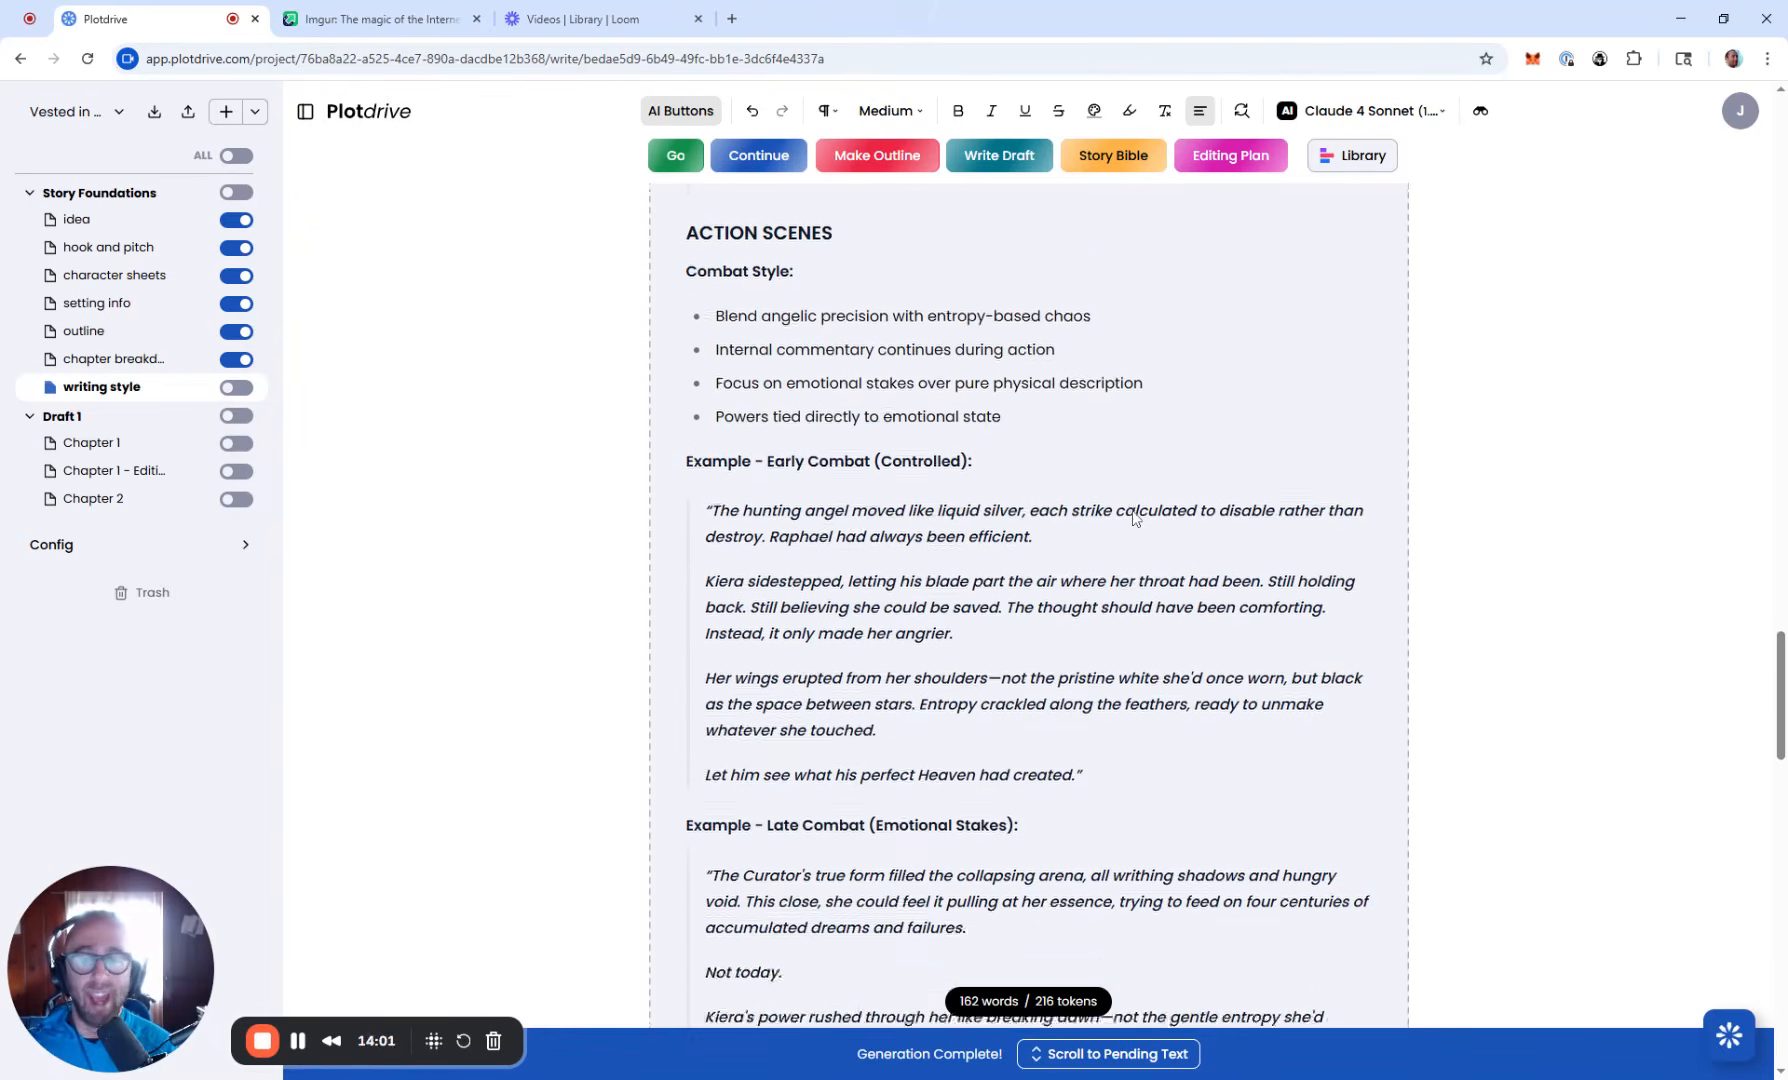
scroll(1131, 510, "down", 13)
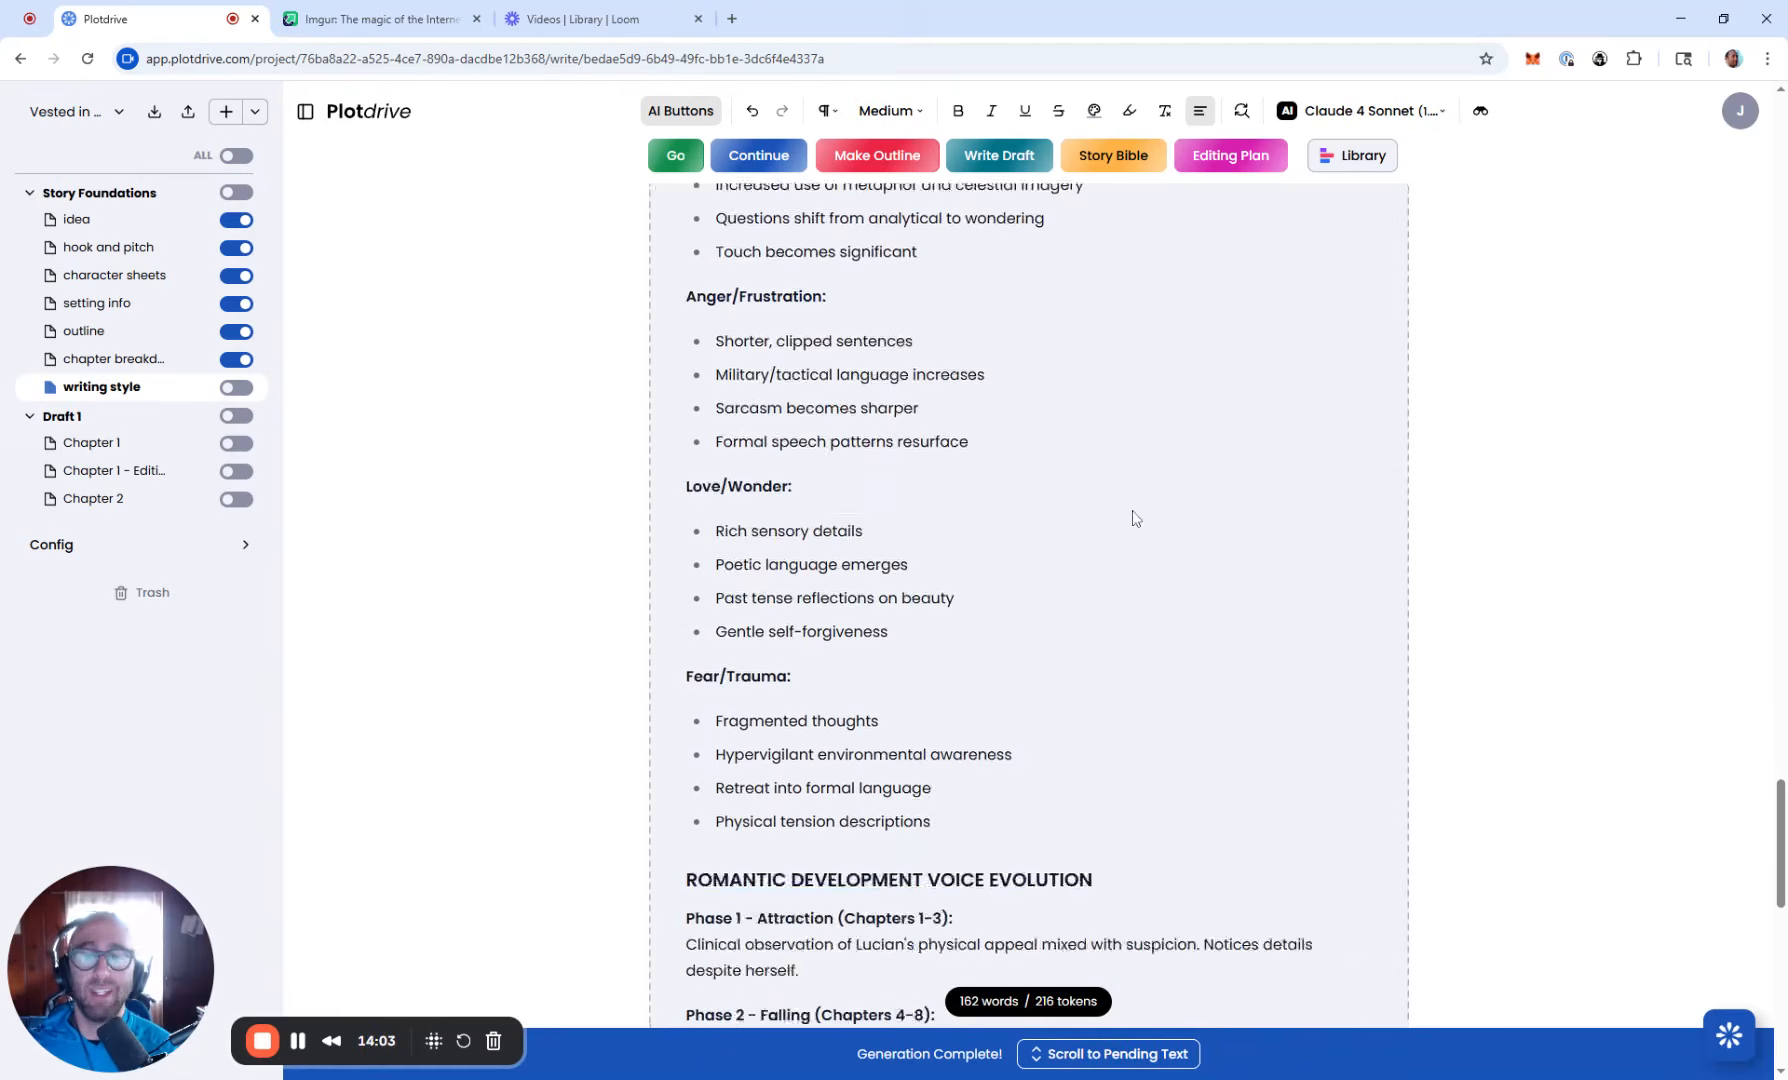
scroll(1126, 533, "down", 1)
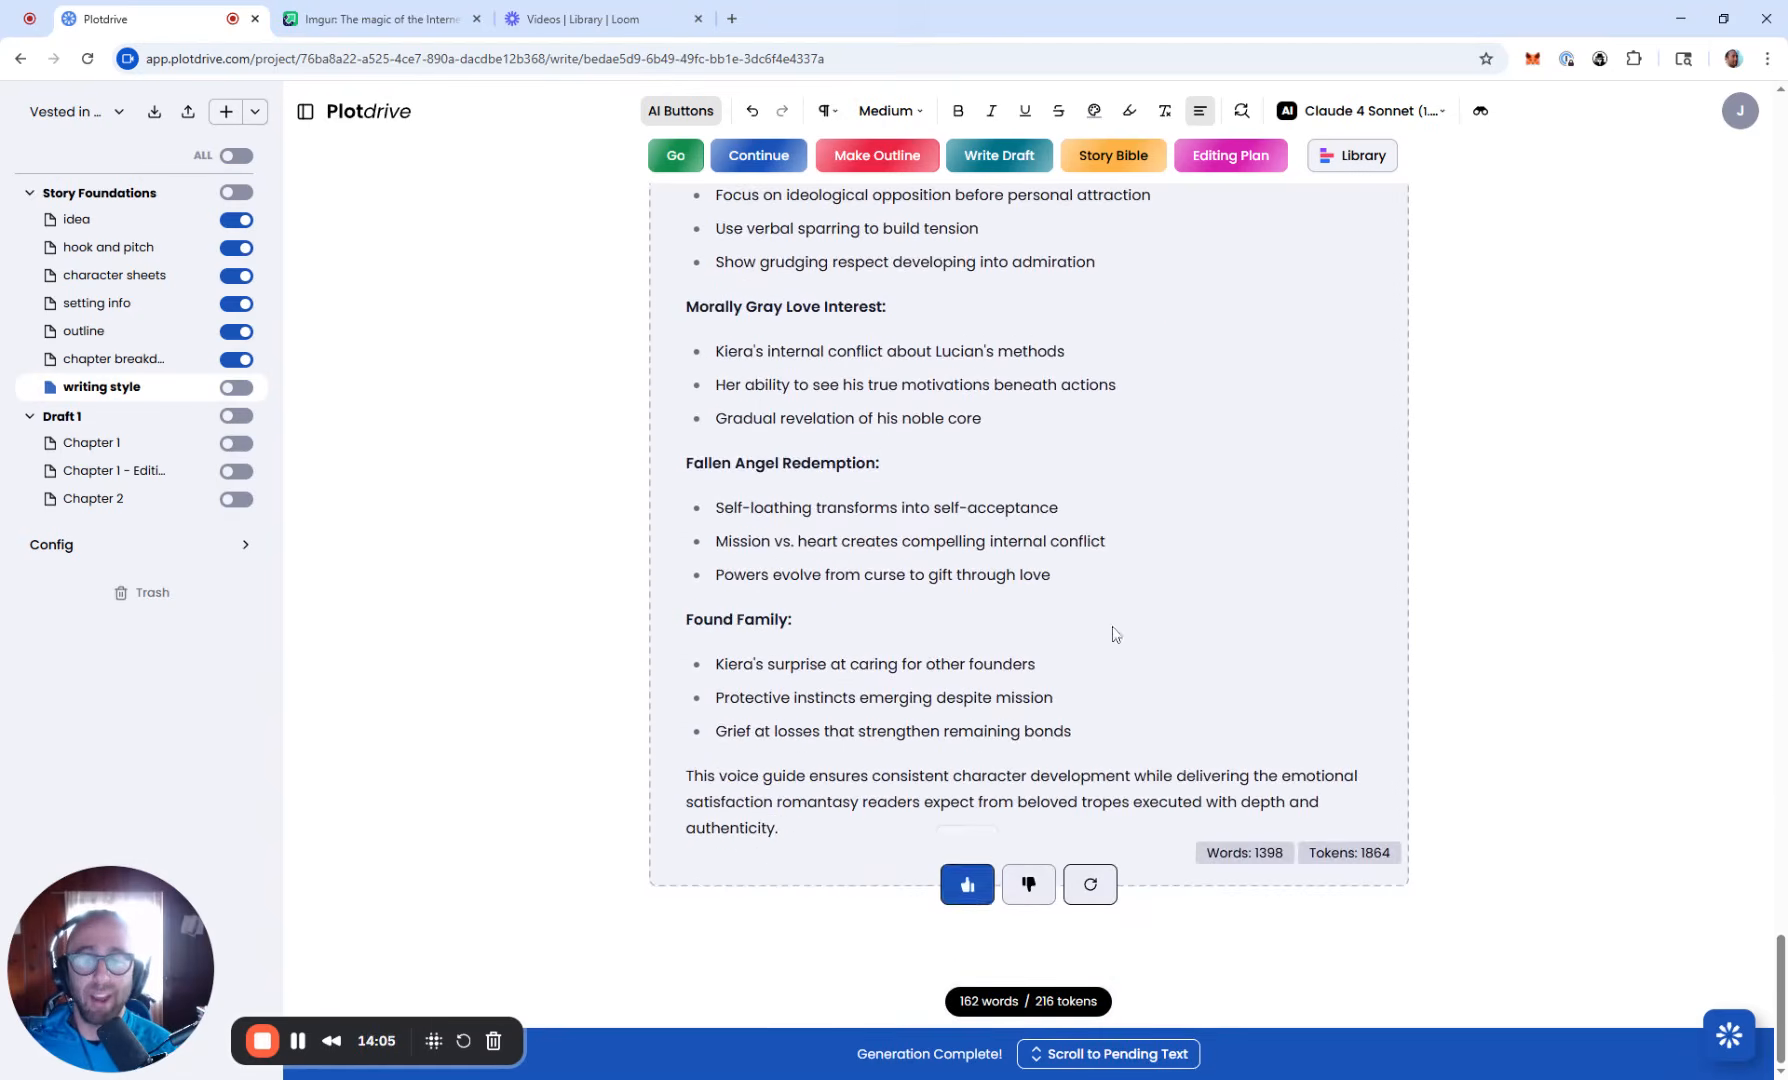
left_click(968, 884)
Step: Color the prompt paragraph above the generated style guide blue
scroll(1027, 600, "up", 20)
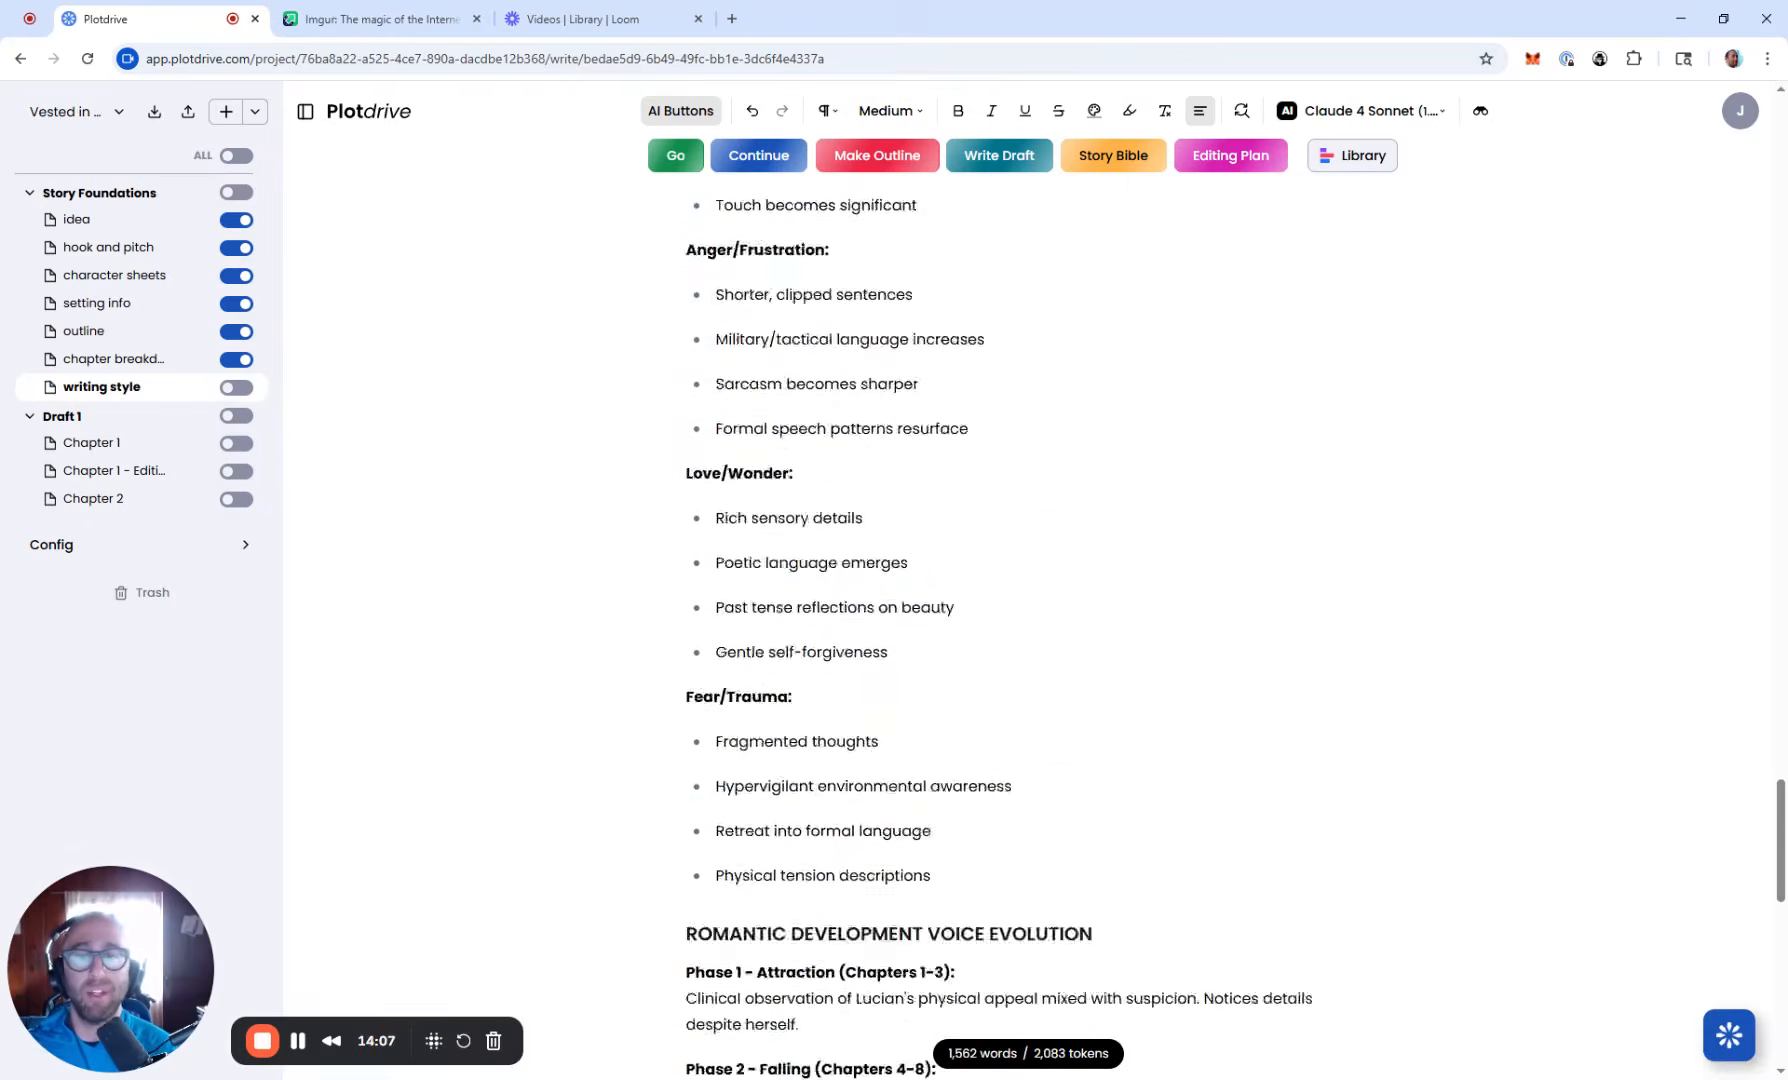
scroll(1028, 630, "up", 15)
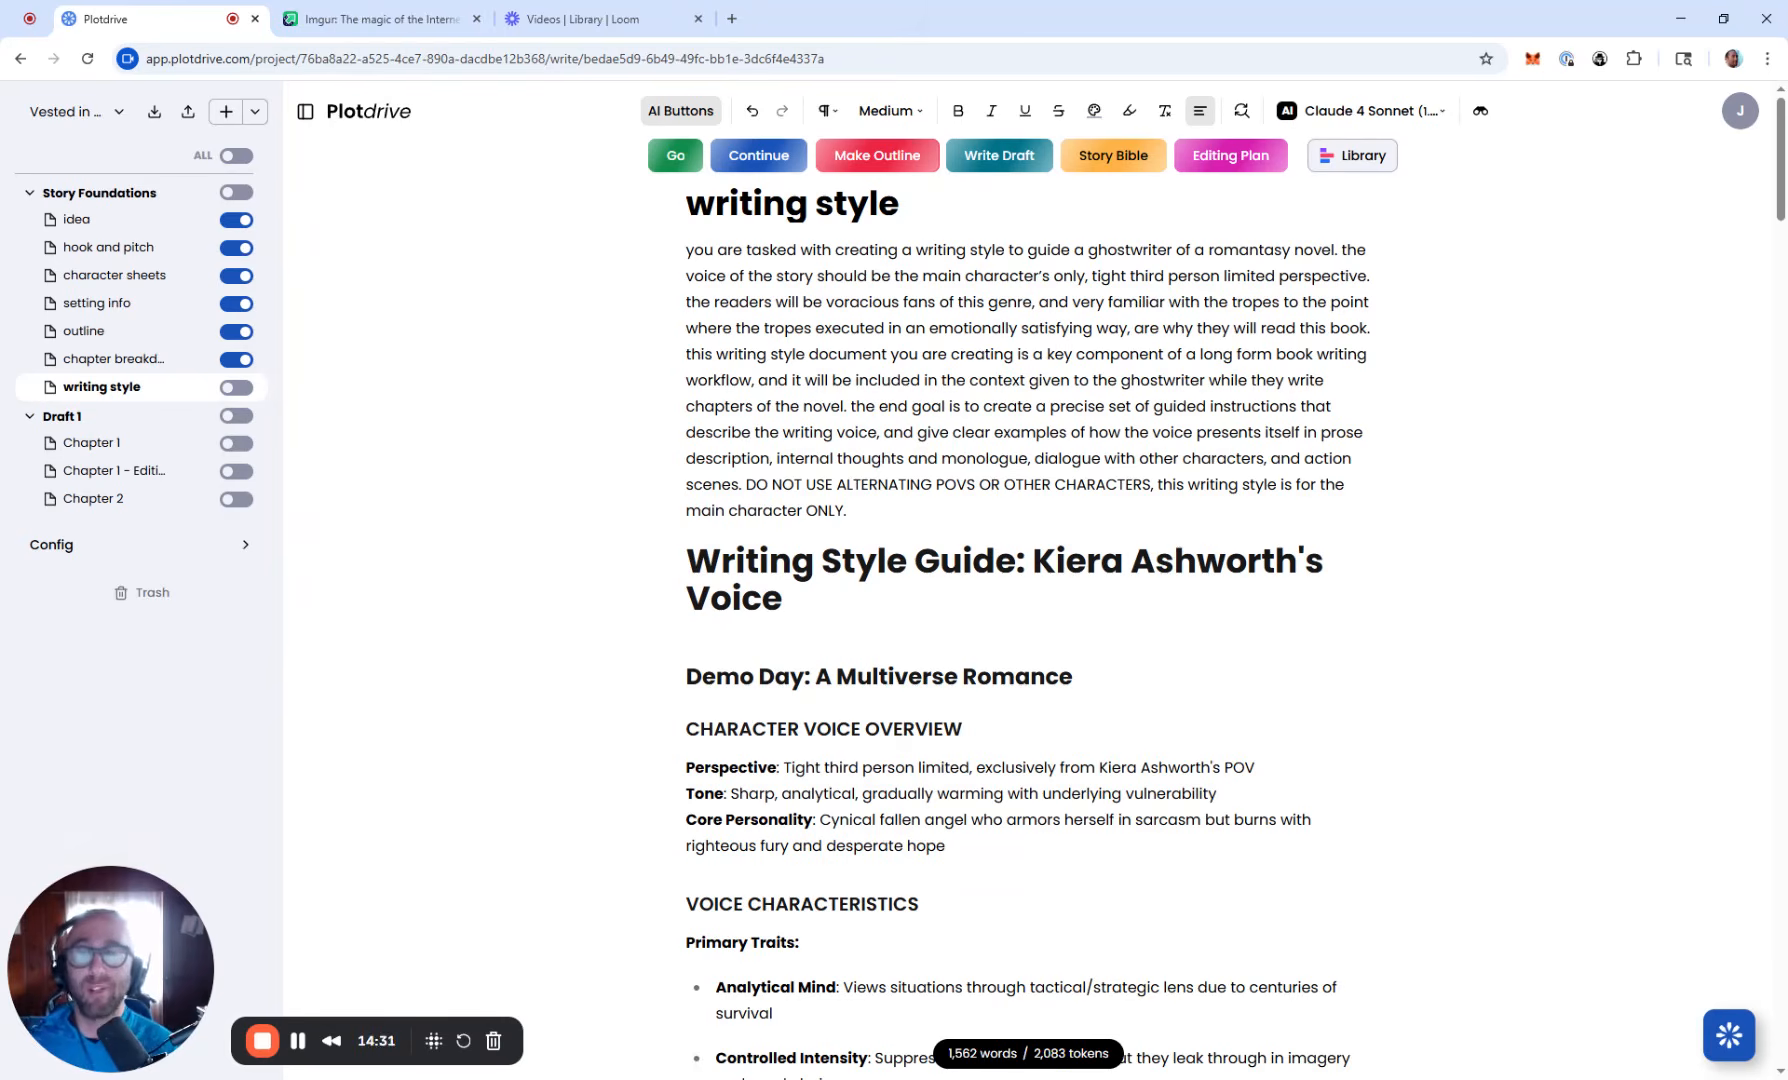
triple_click(976, 328)
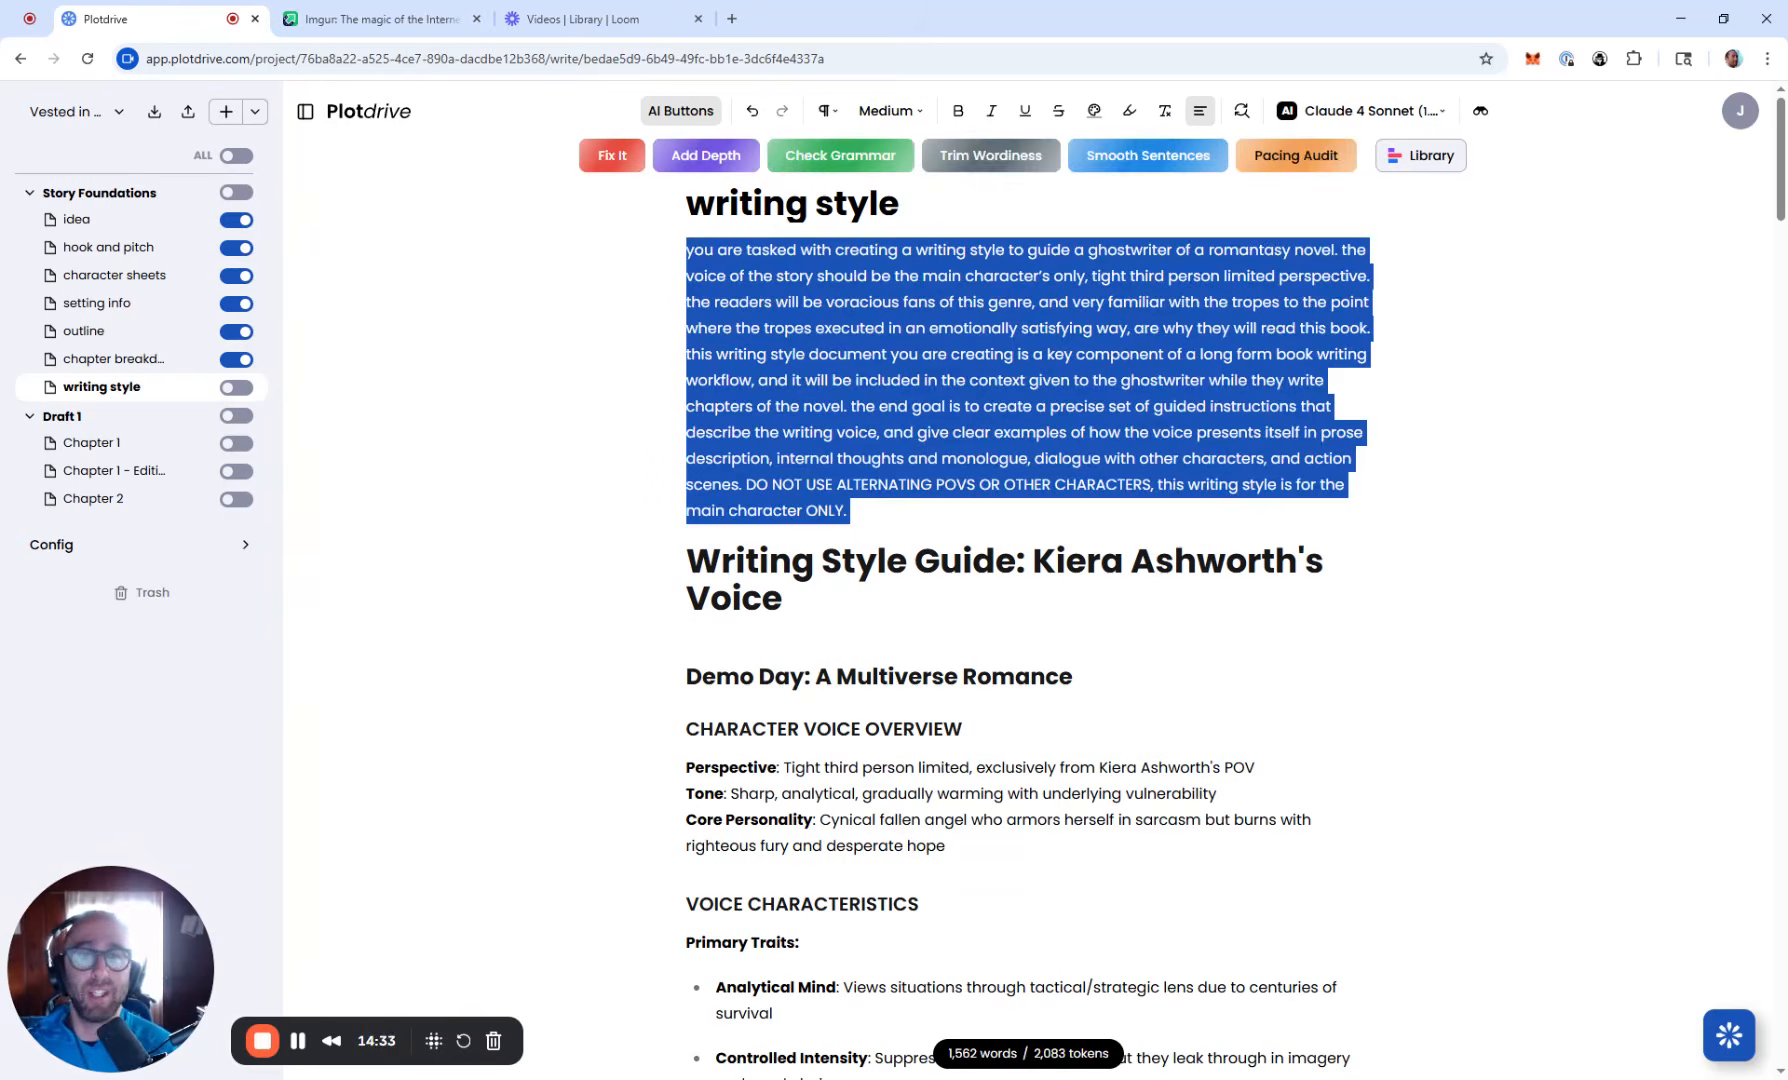
left_click(1094, 110)
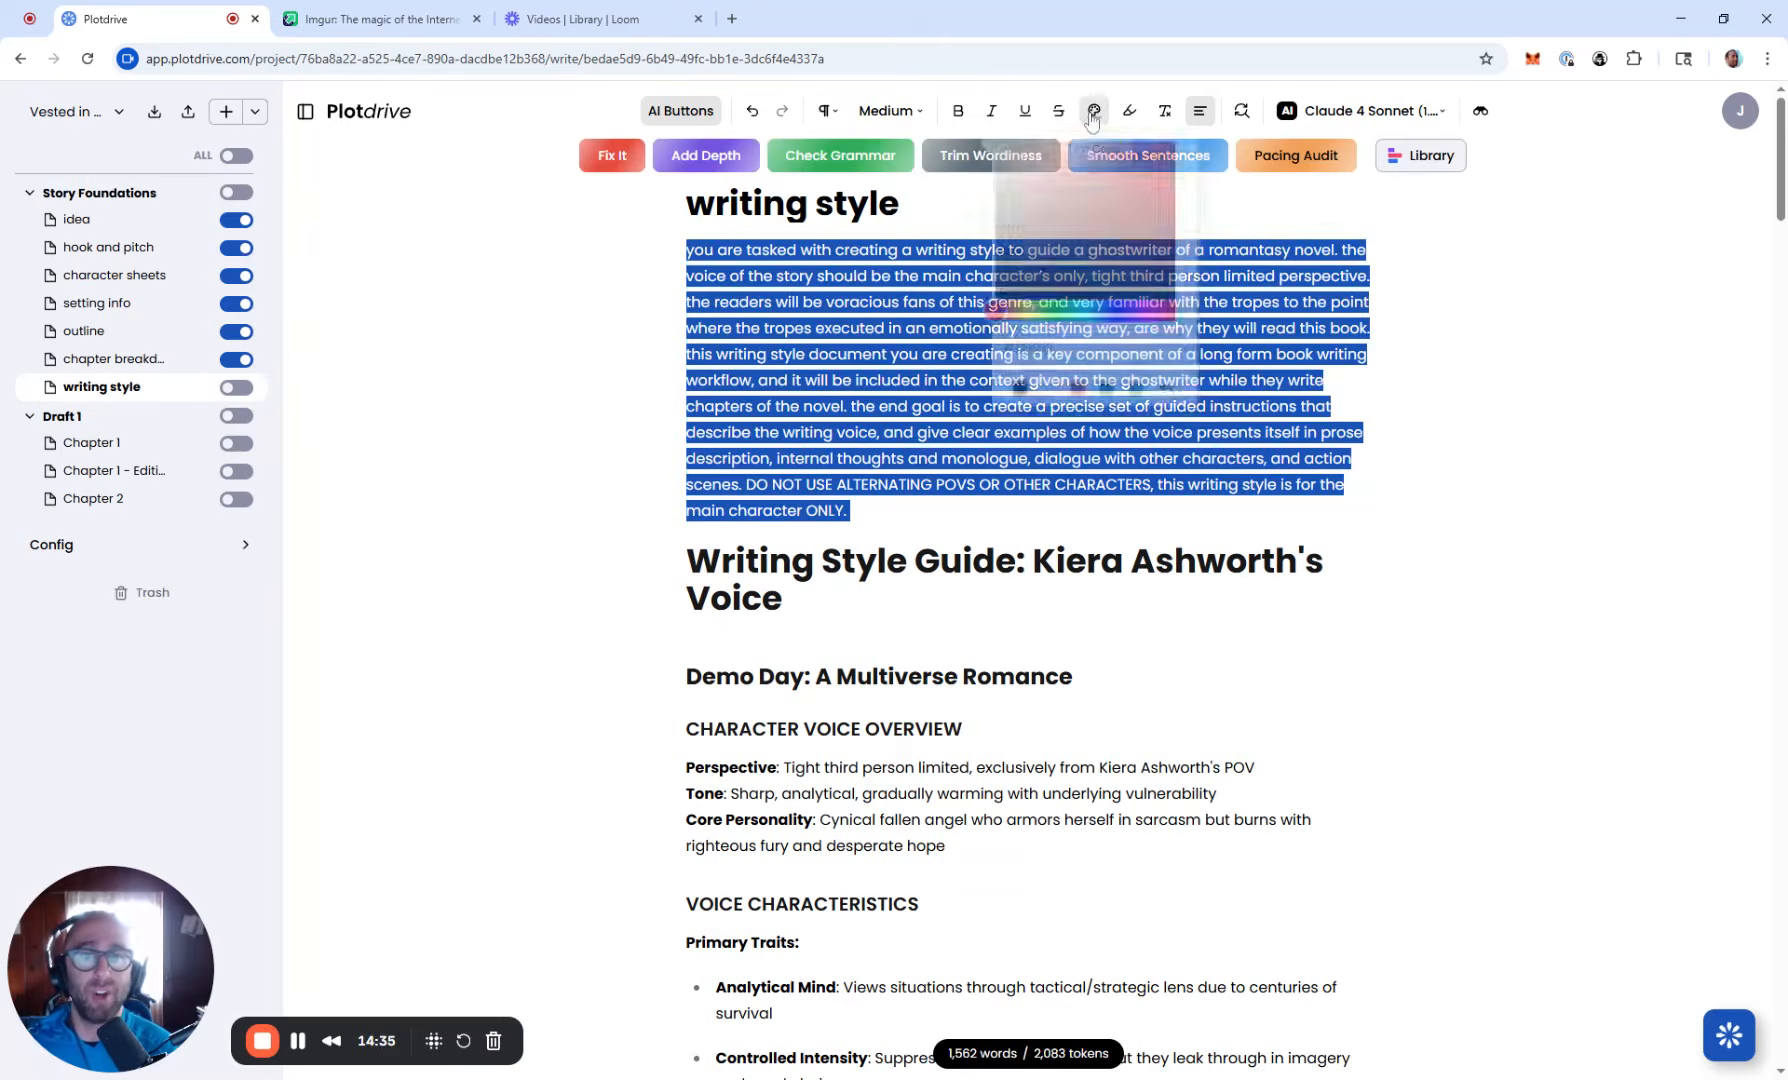
left_click(1108, 392)
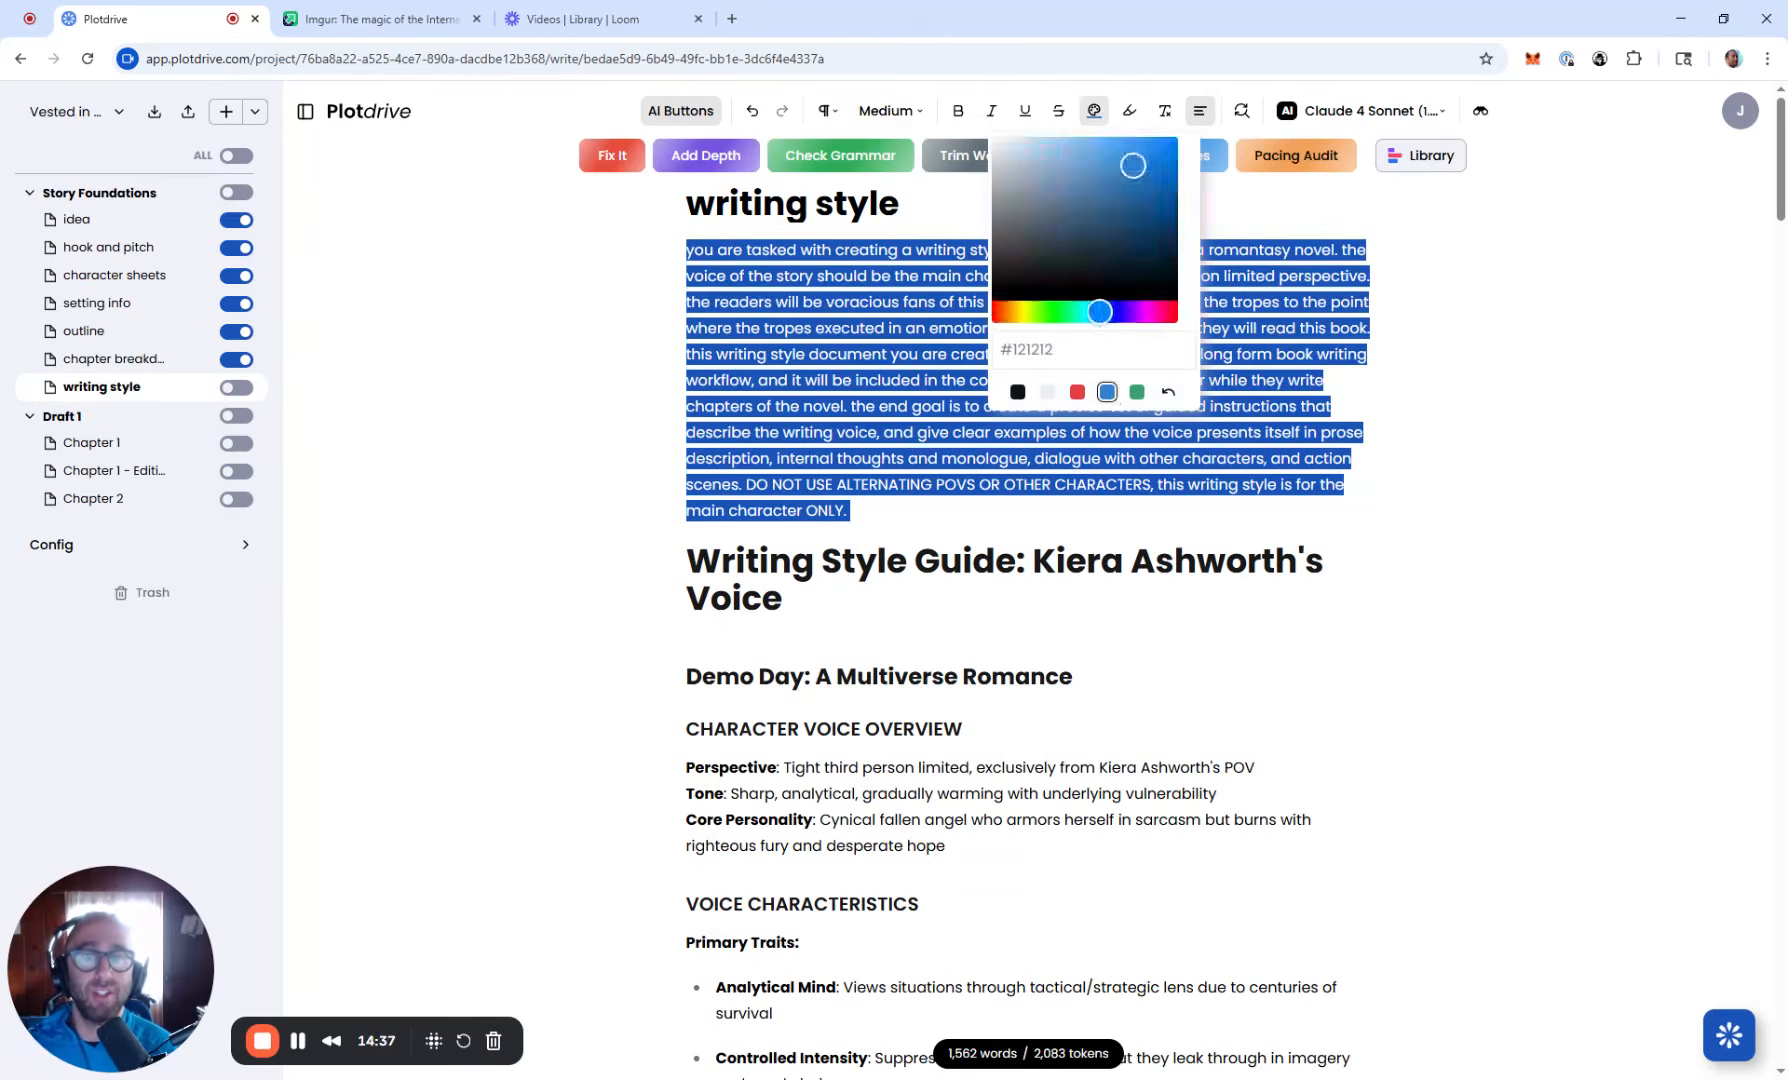
left_click(851, 510)
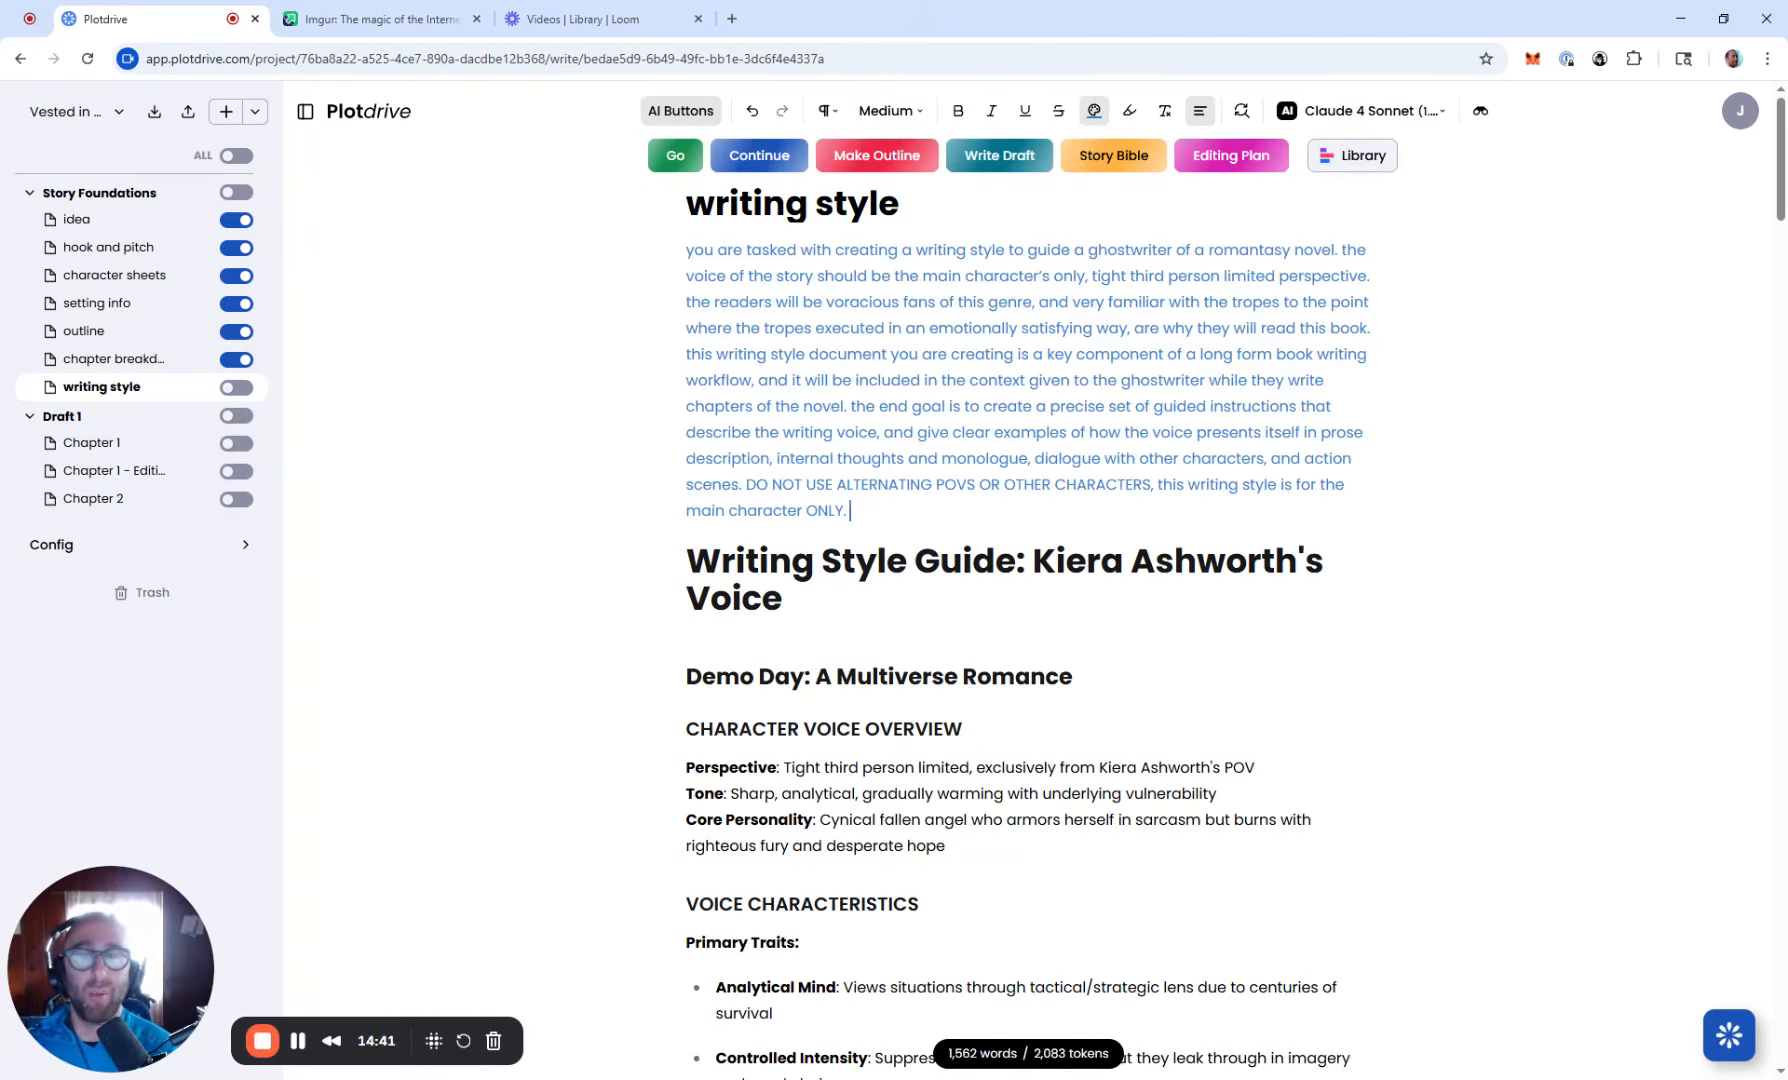
Step: Set the prompt paragraph's text color back to black
triple_click(1000, 328)
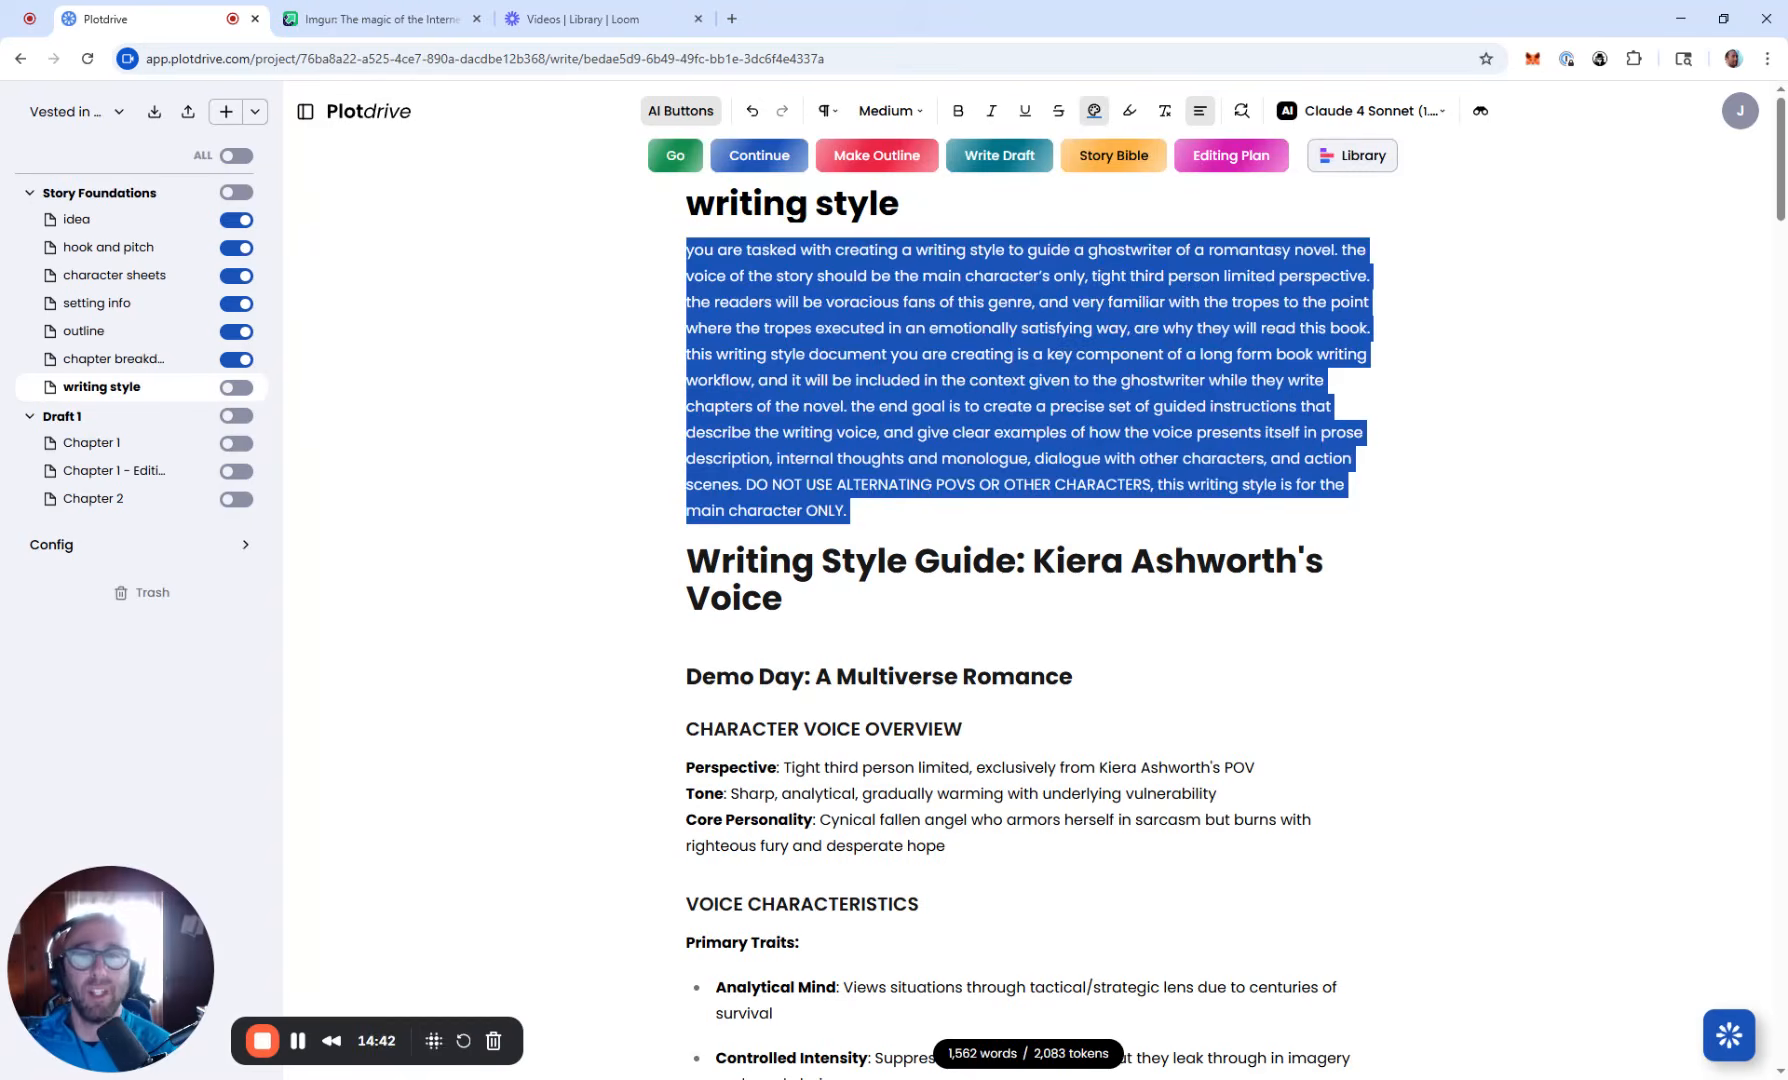
left_click(1096, 113)
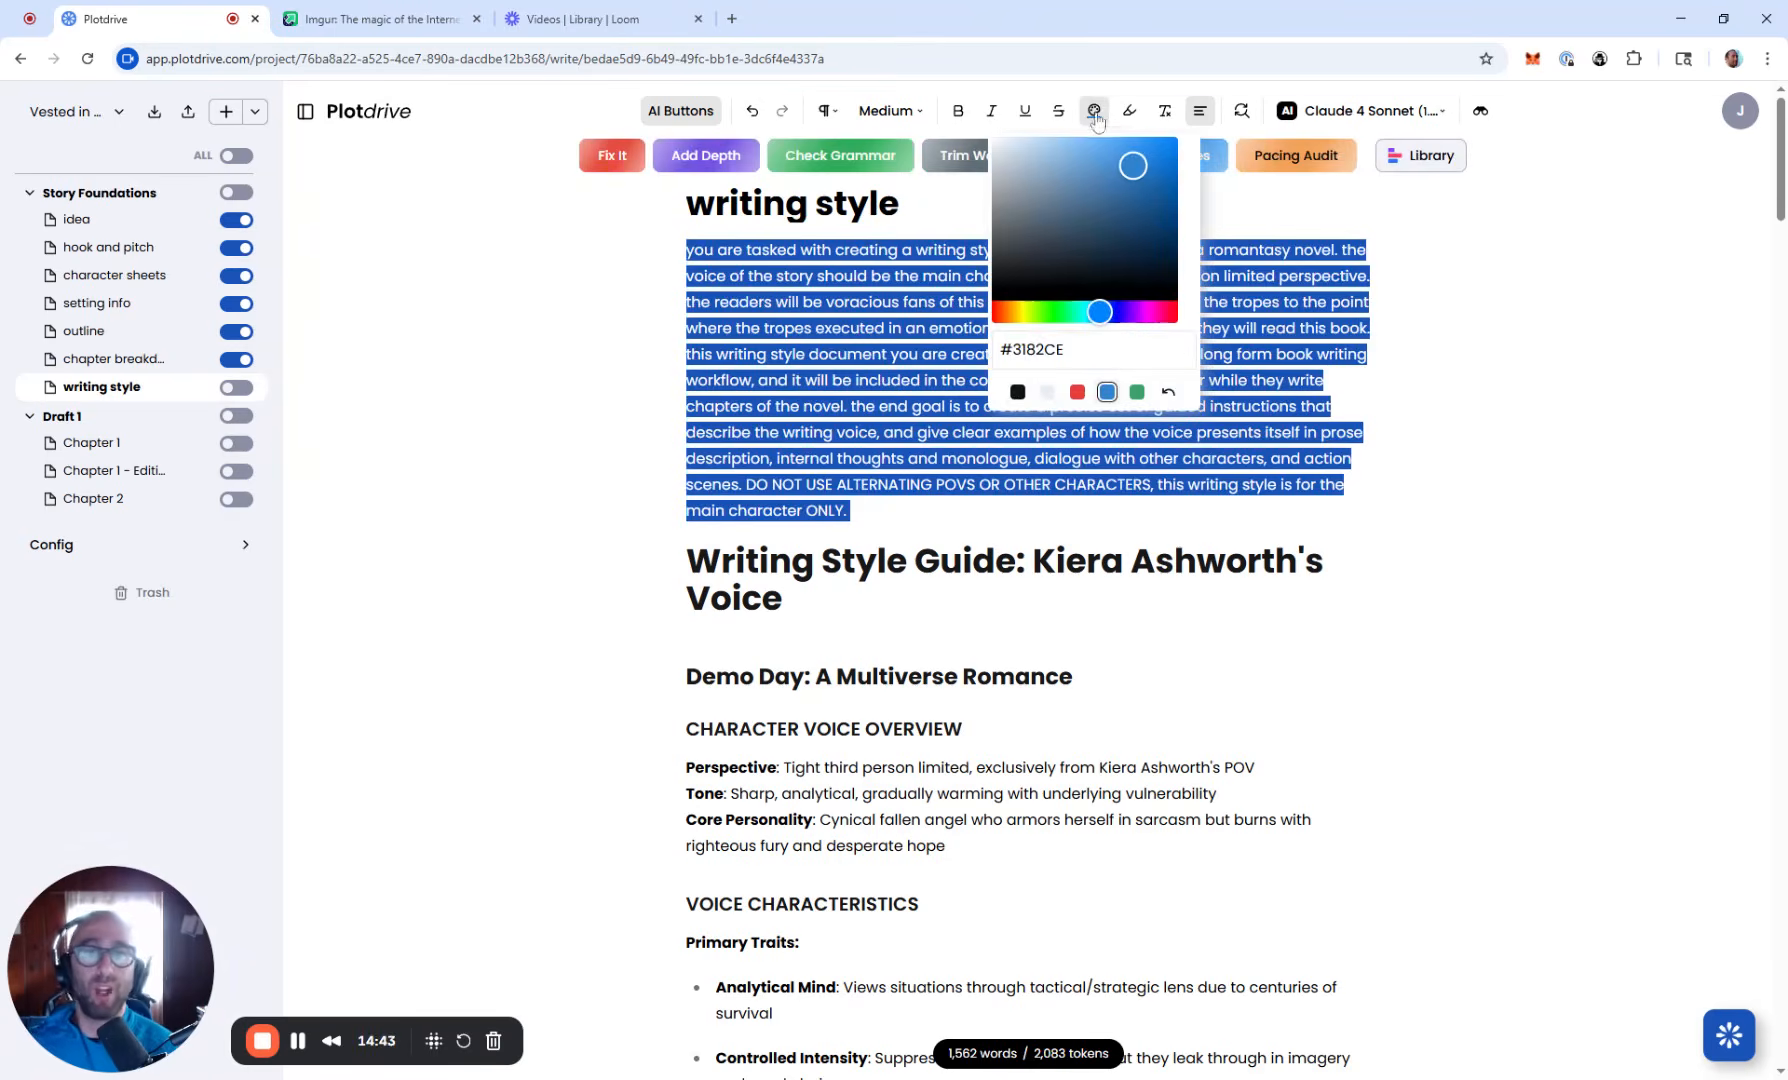
left_click(1017, 393)
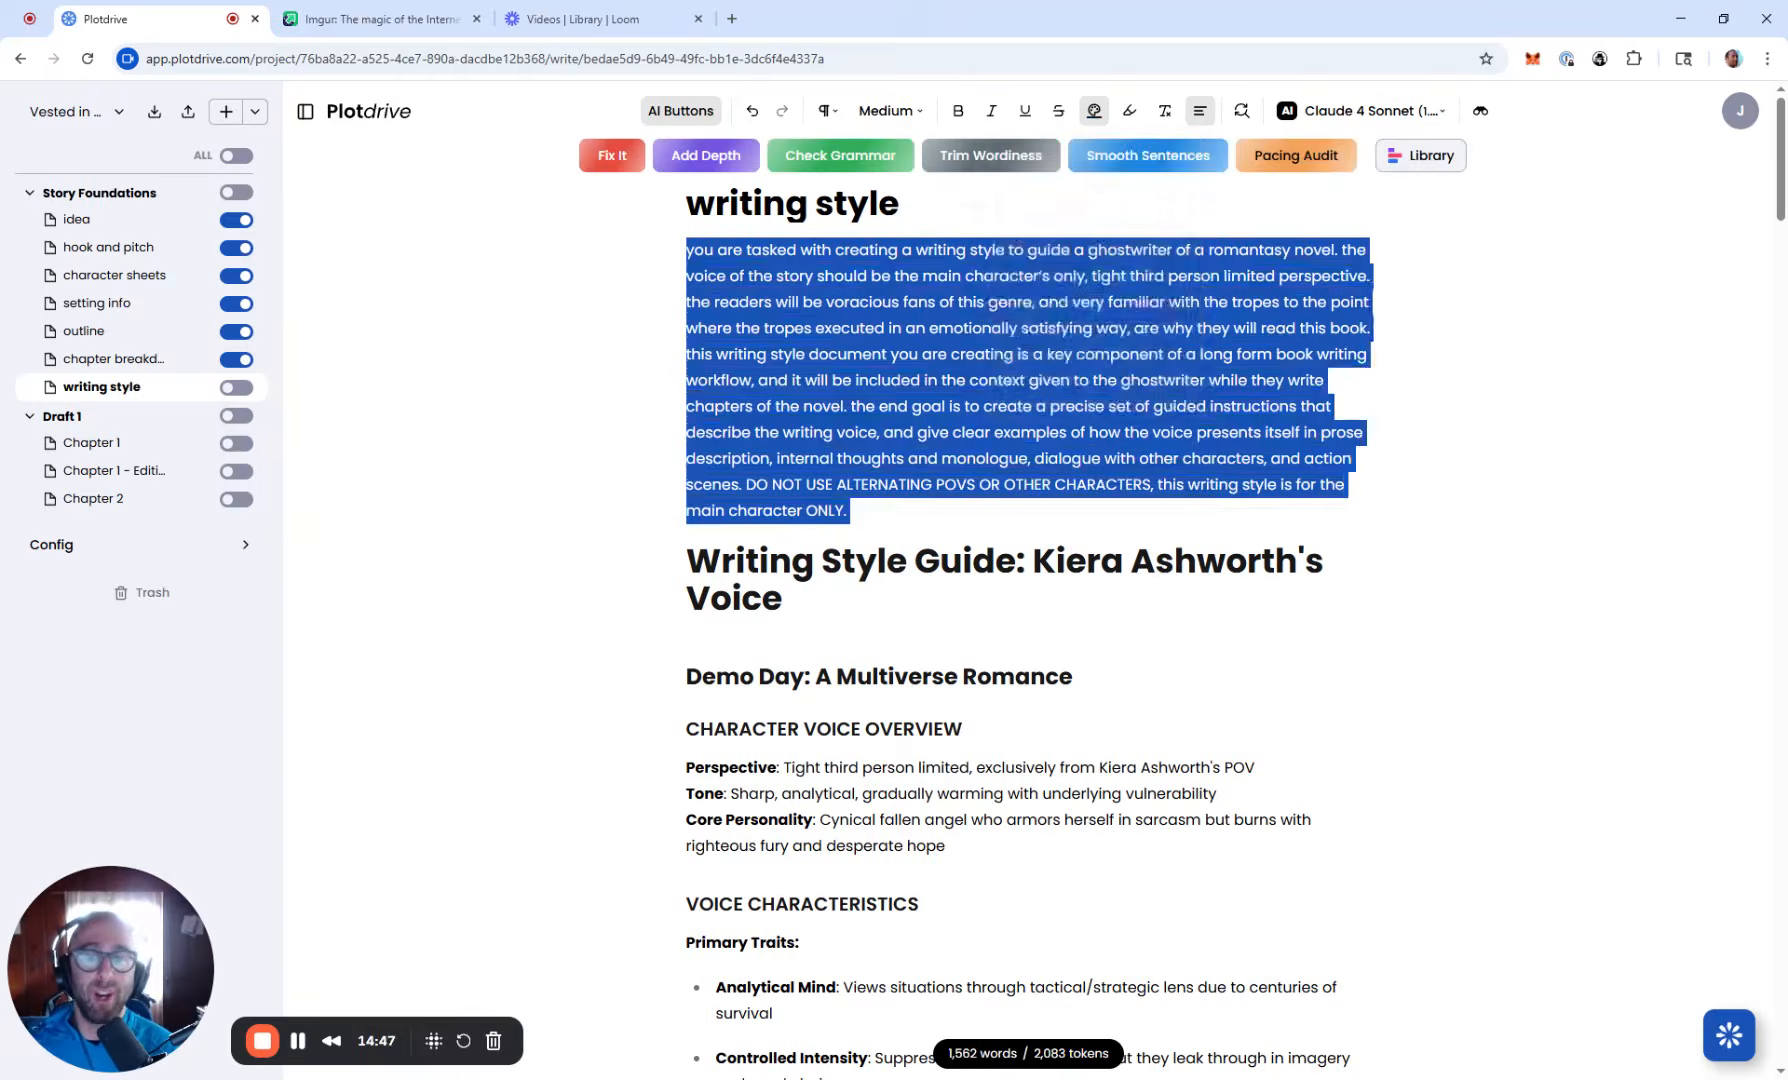
Step: Delete the whole prompt paragraph above the style guide heading, leaving only the generated guide in the document
left_click(1125, 484)
left_click_drag(849, 511, 546, 247)
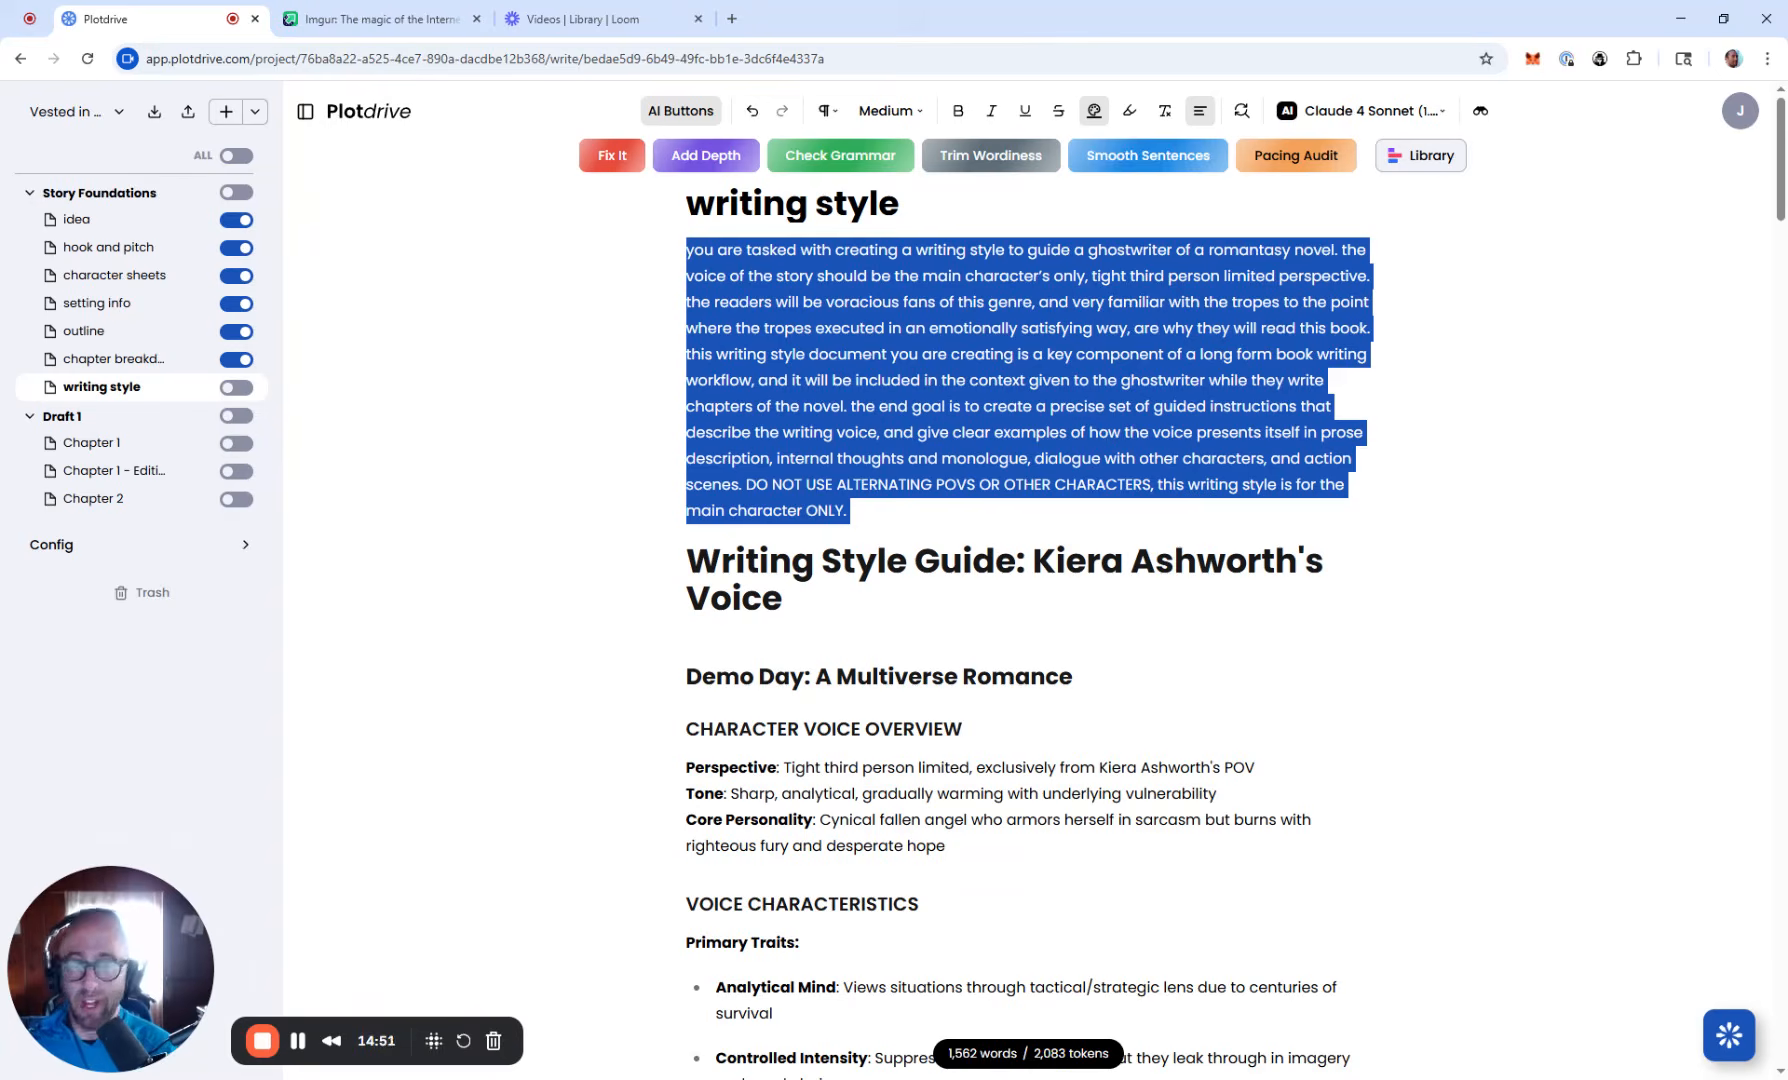
key("BackSpace")
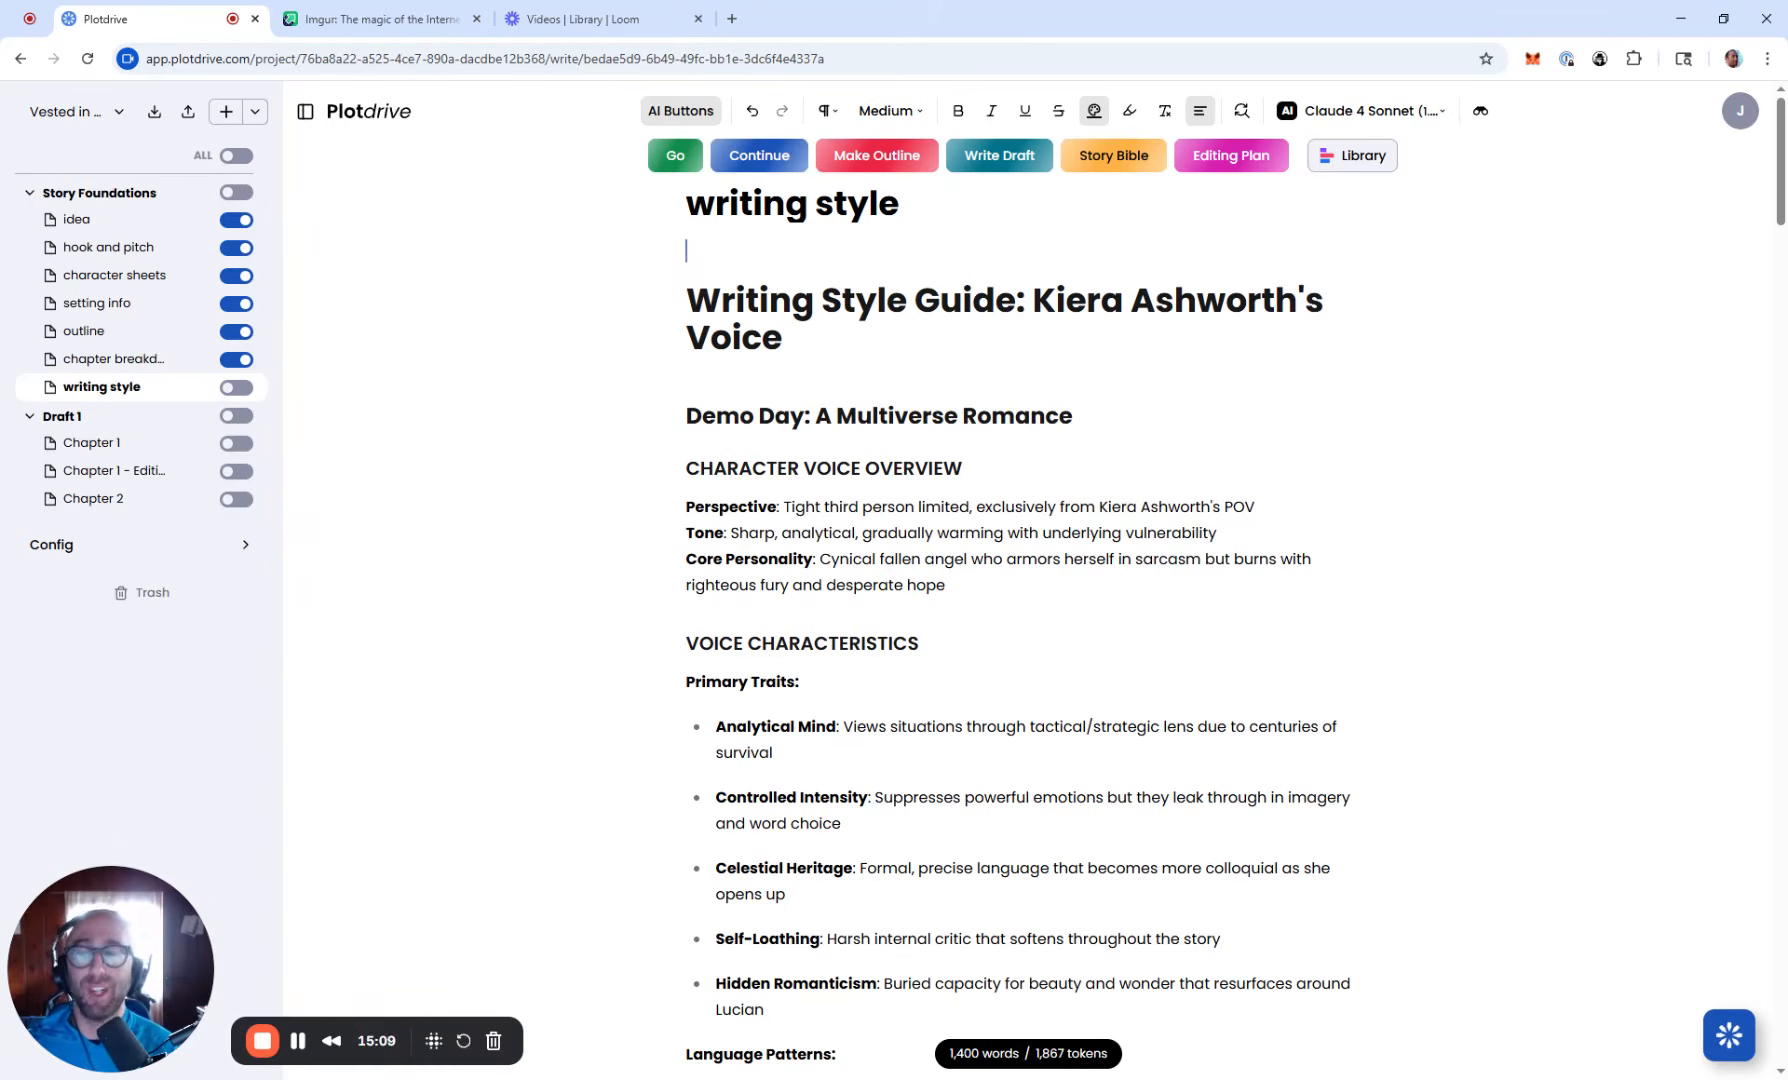
Step: Open the global button library and examine the buttons in the Core Writing Tools, Planning and Fix & Improve groups
left_click(1353, 156)
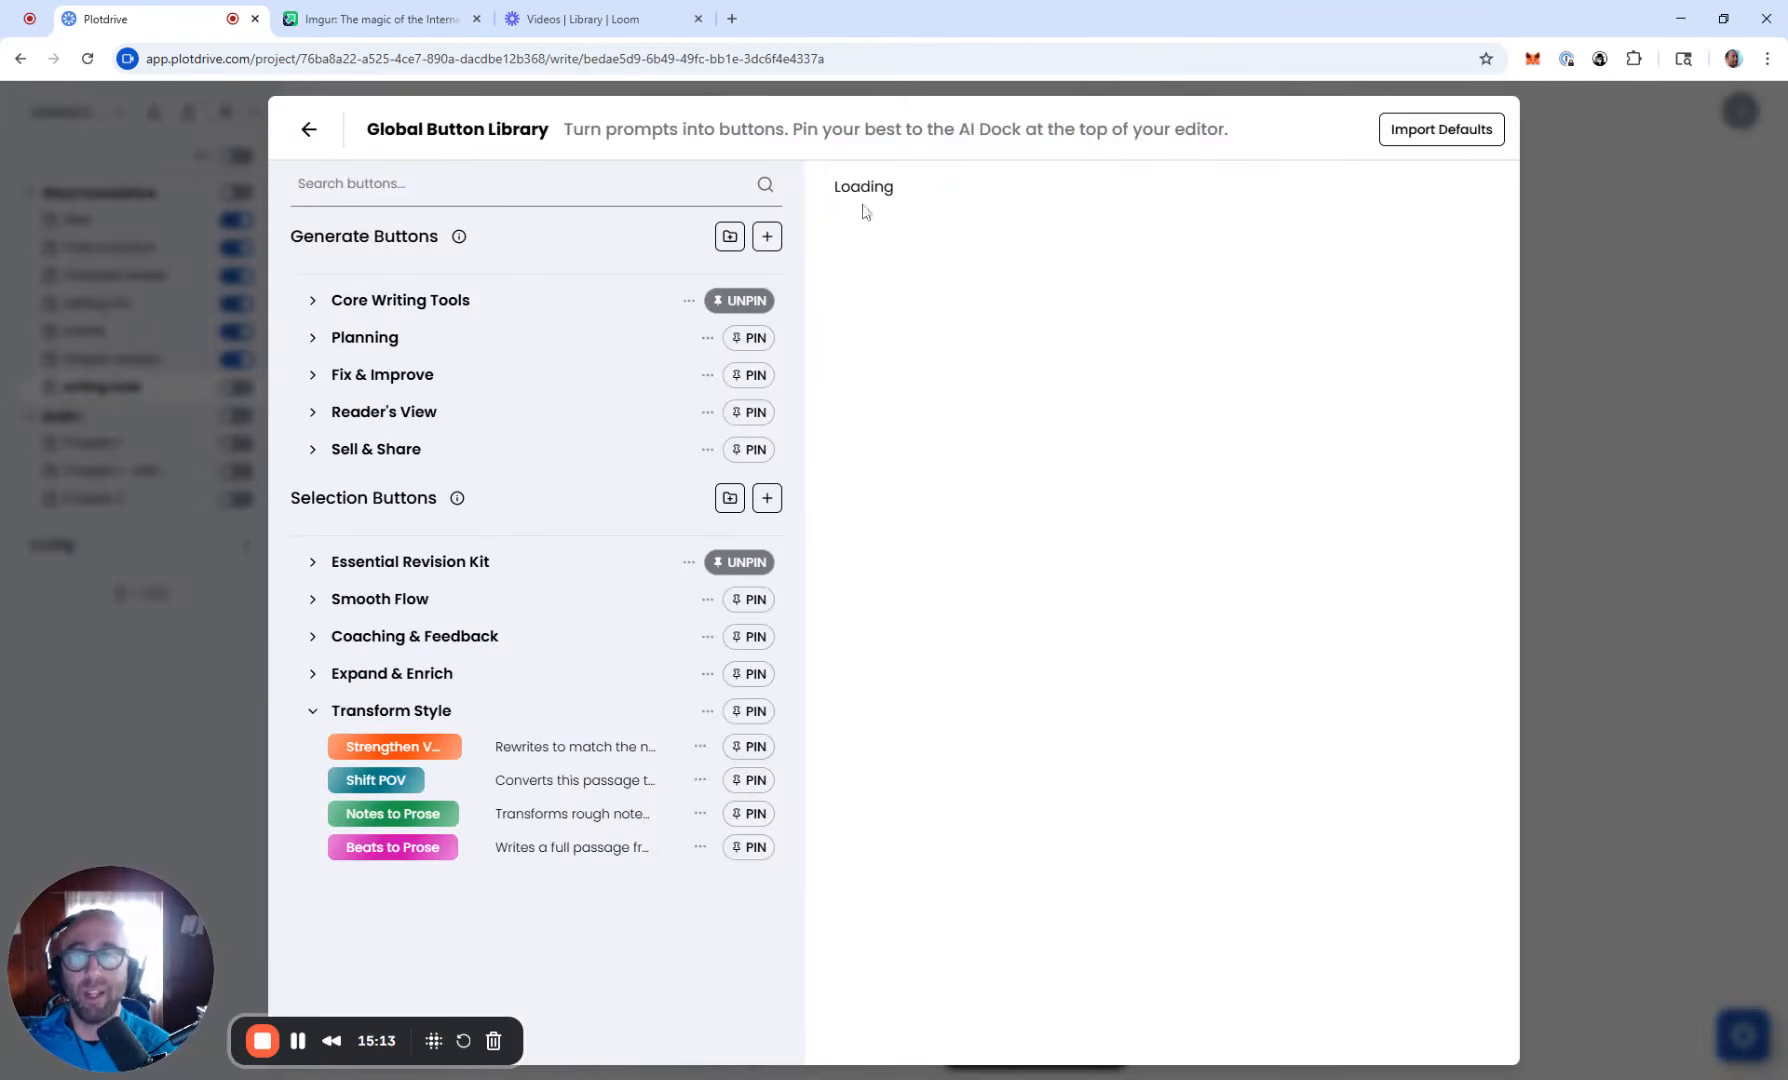
left_click(312, 300)
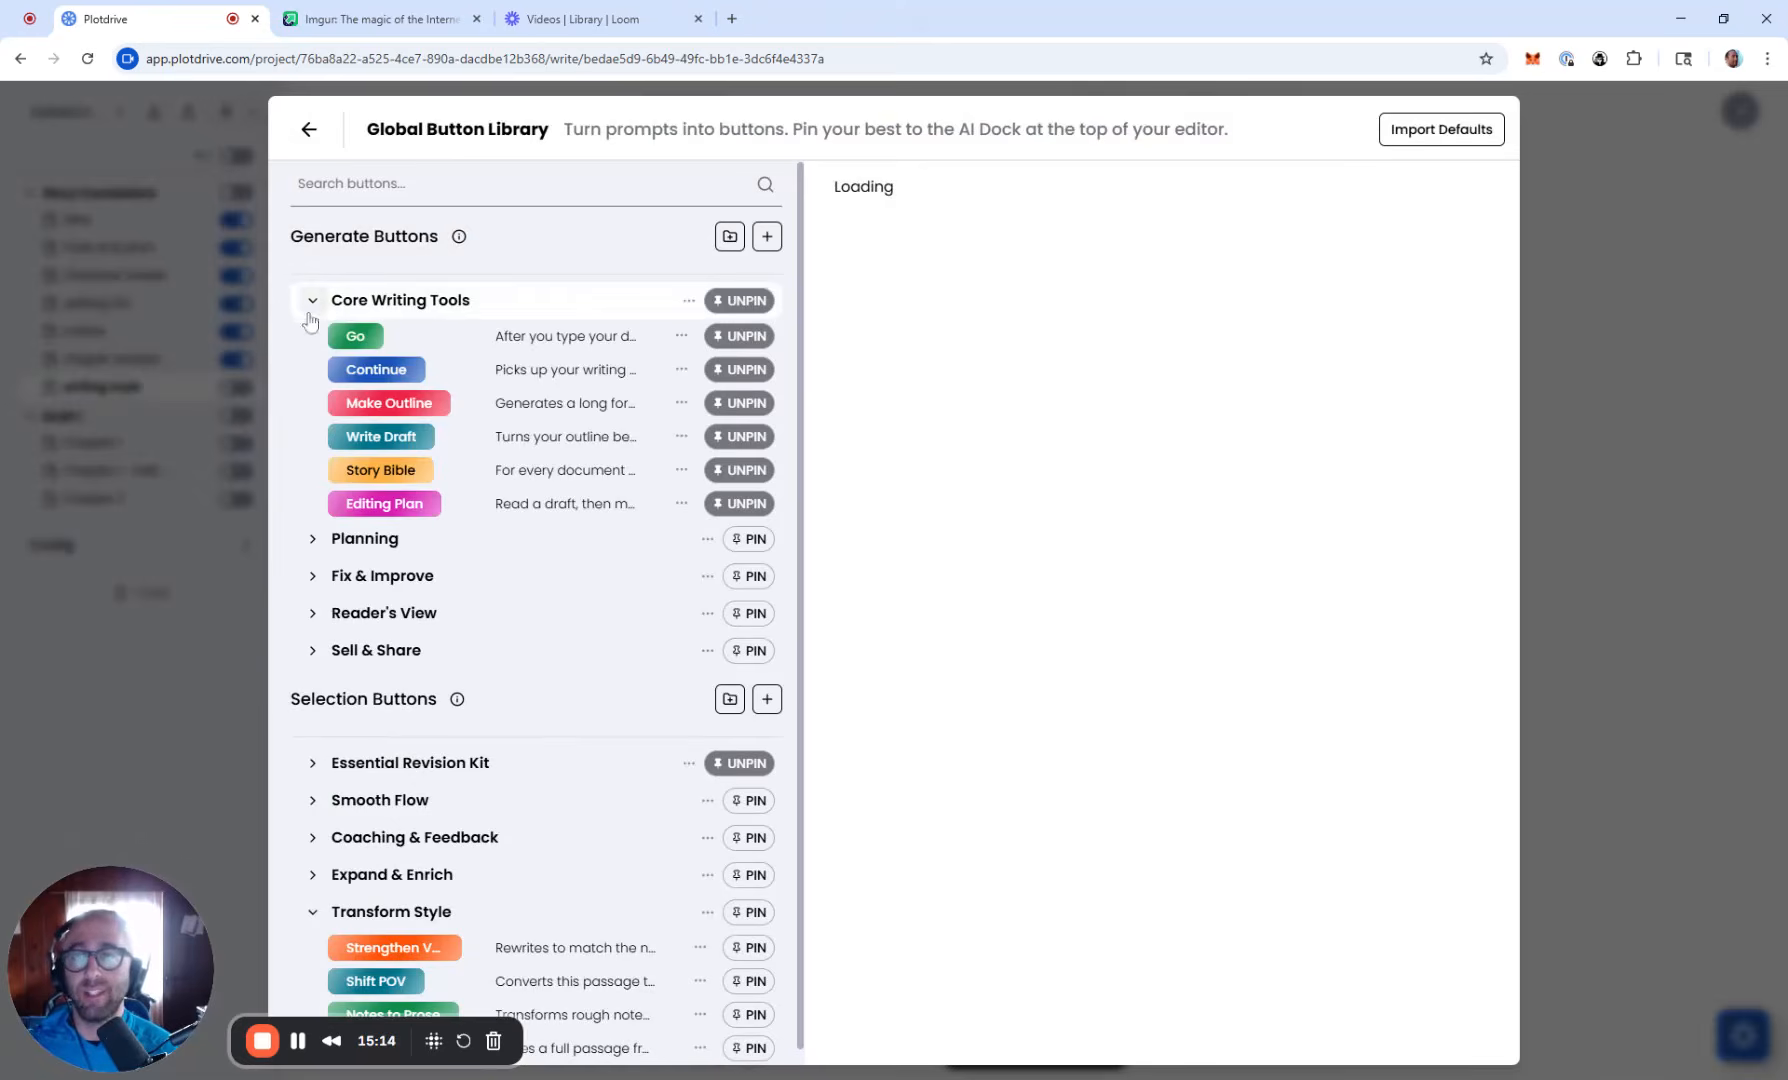
left_click(313, 540)
scroll(318, 560, "down", 2)
left_click(314, 563)
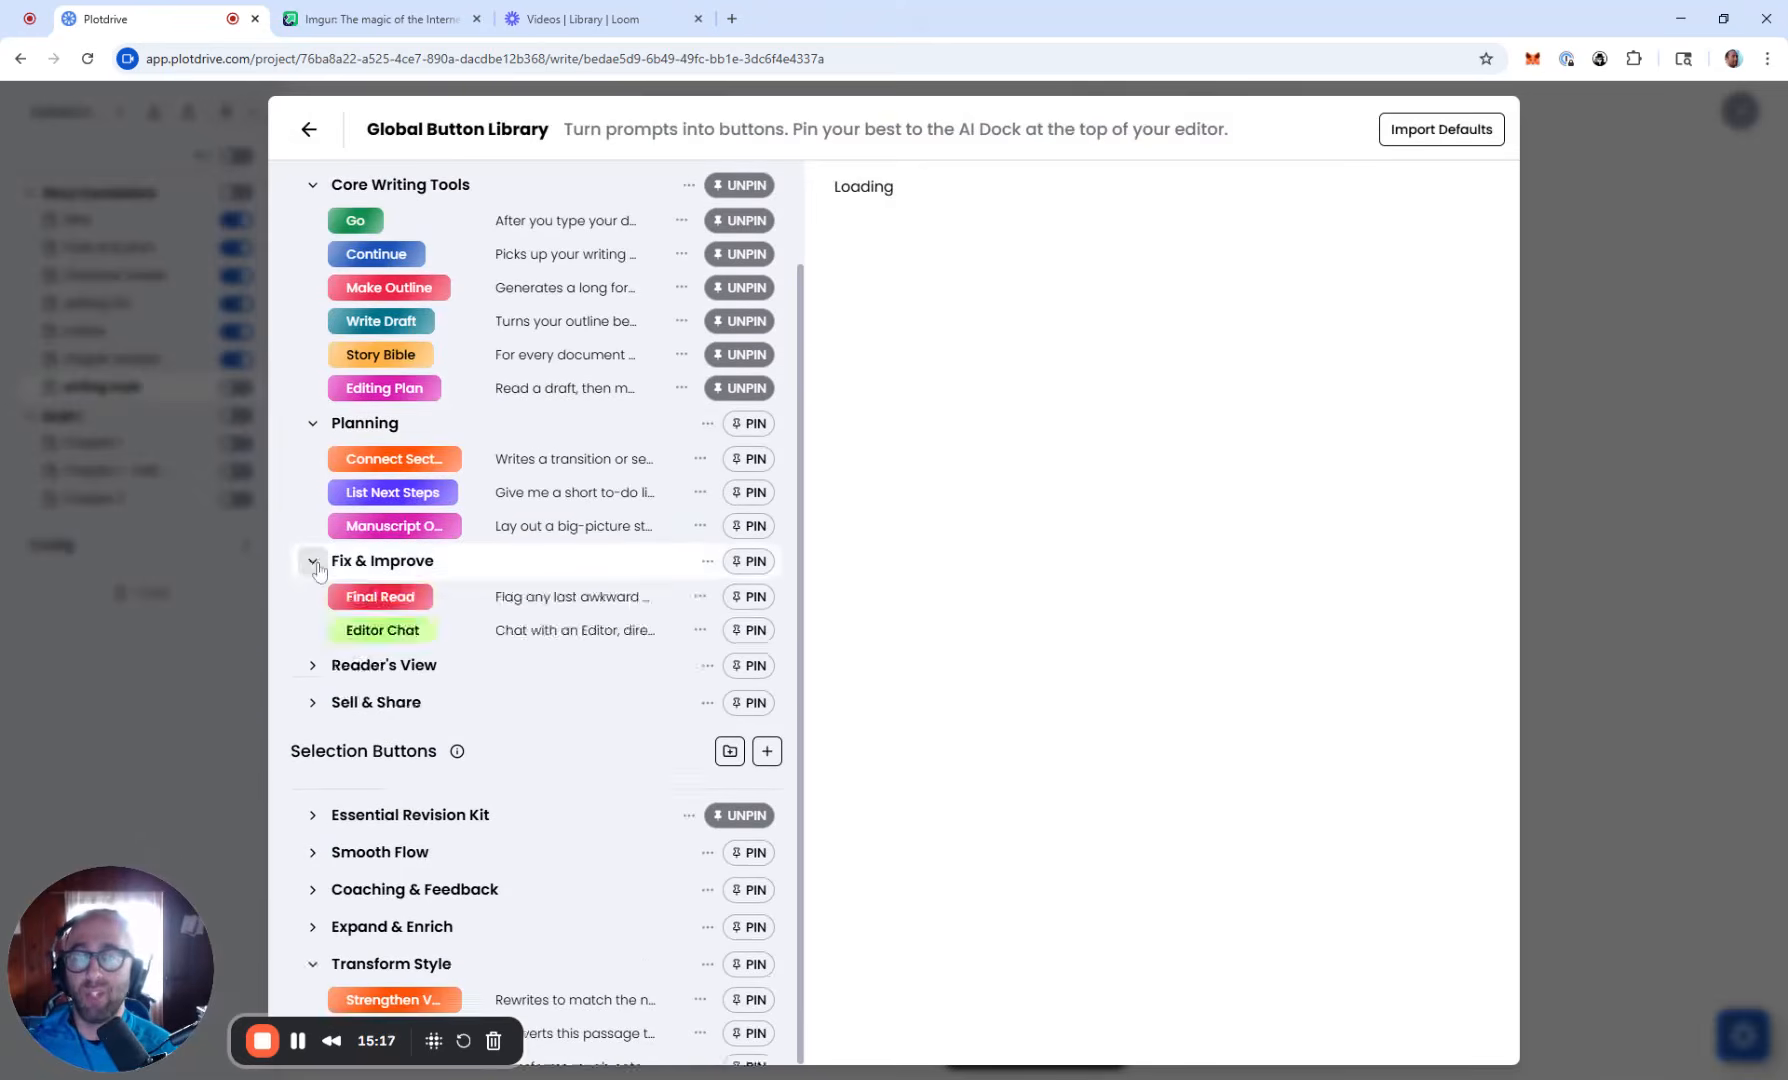
scroll(319, 565, "down", 1)
left_click(313, 501)
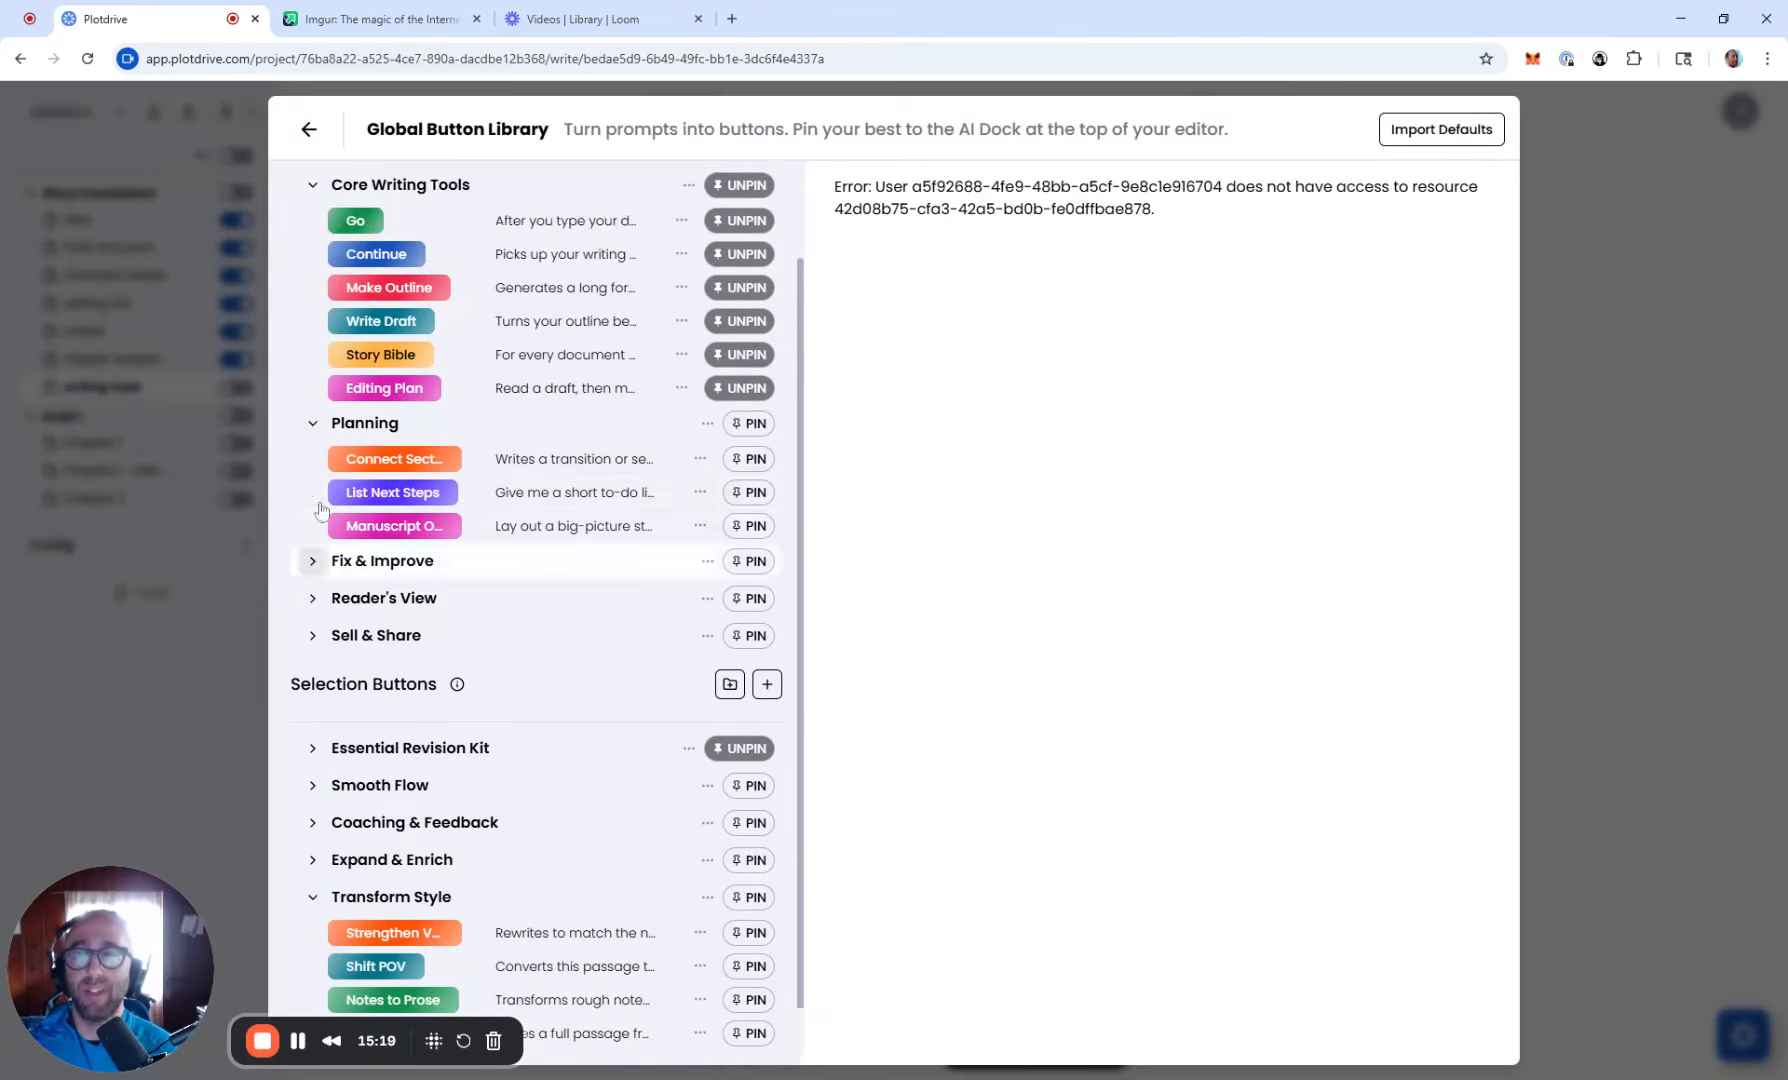
left_click(316, 428)
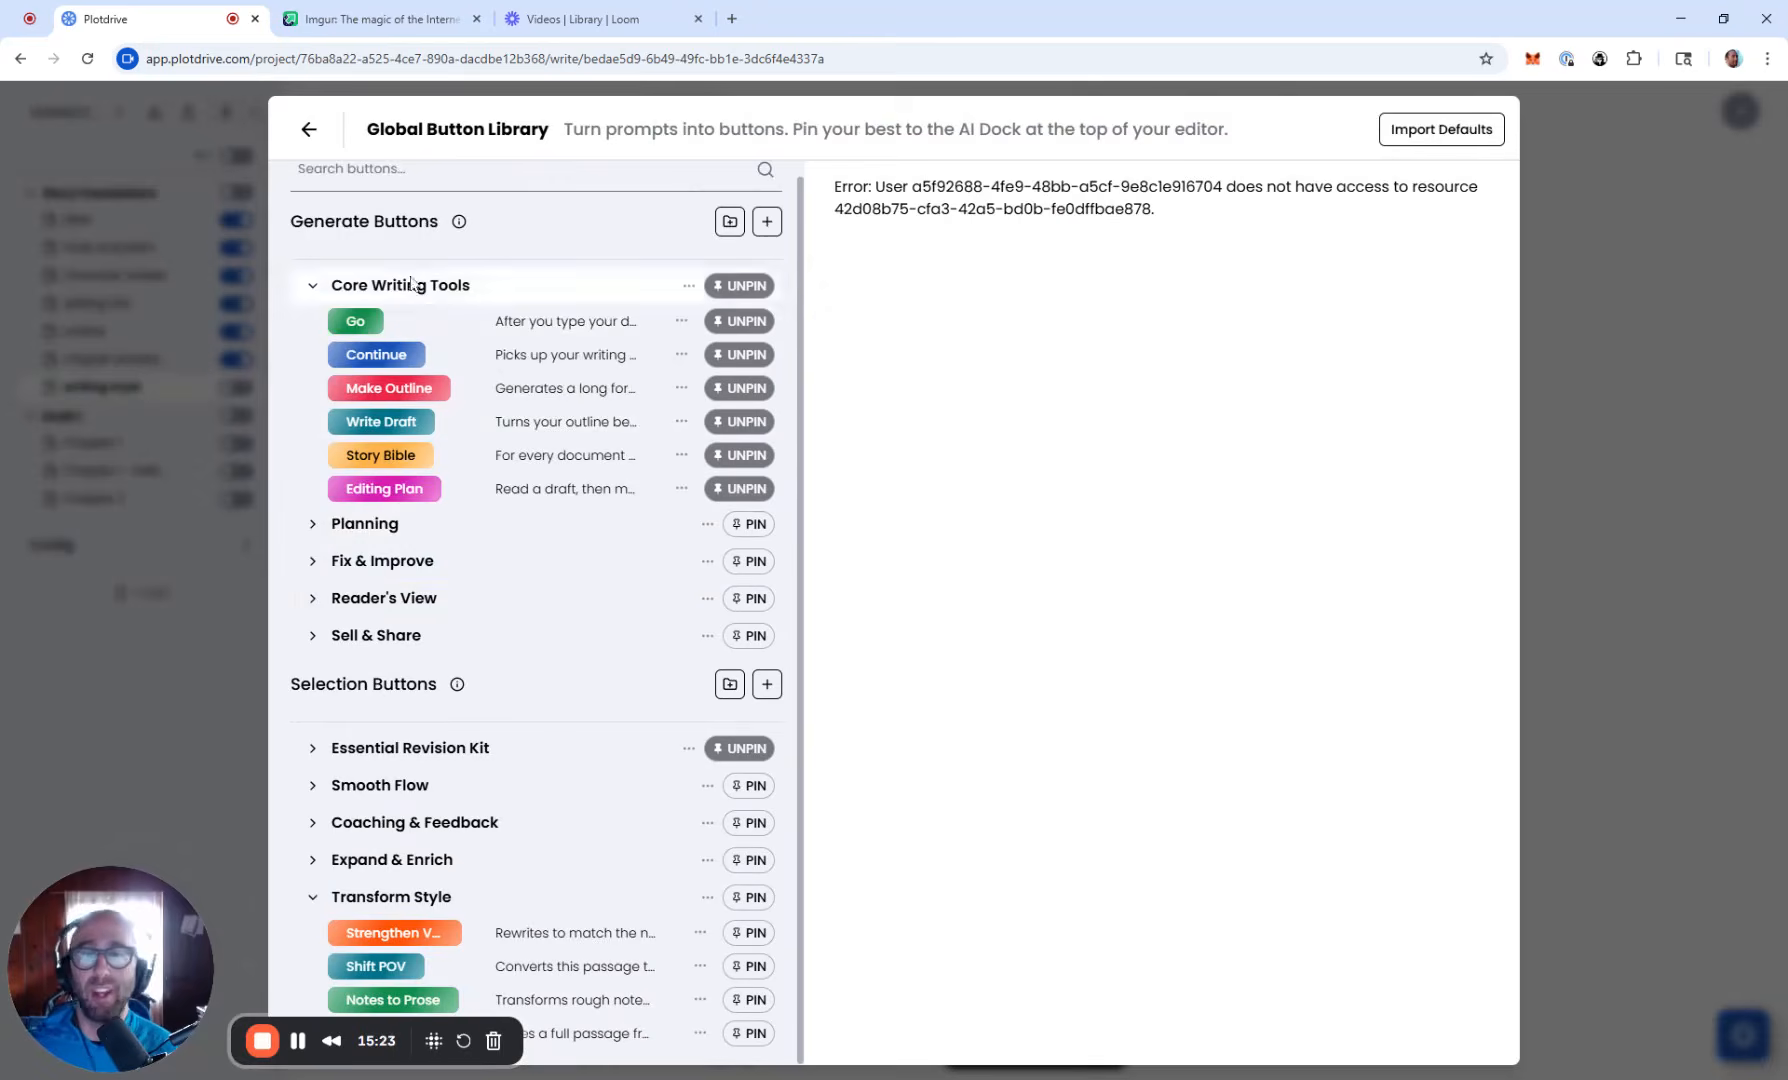
Step: View the Go button's AI prompt, look through the Planning and Fix & Improve groups again, and collapse the generate button groups
left_click(433, 330)
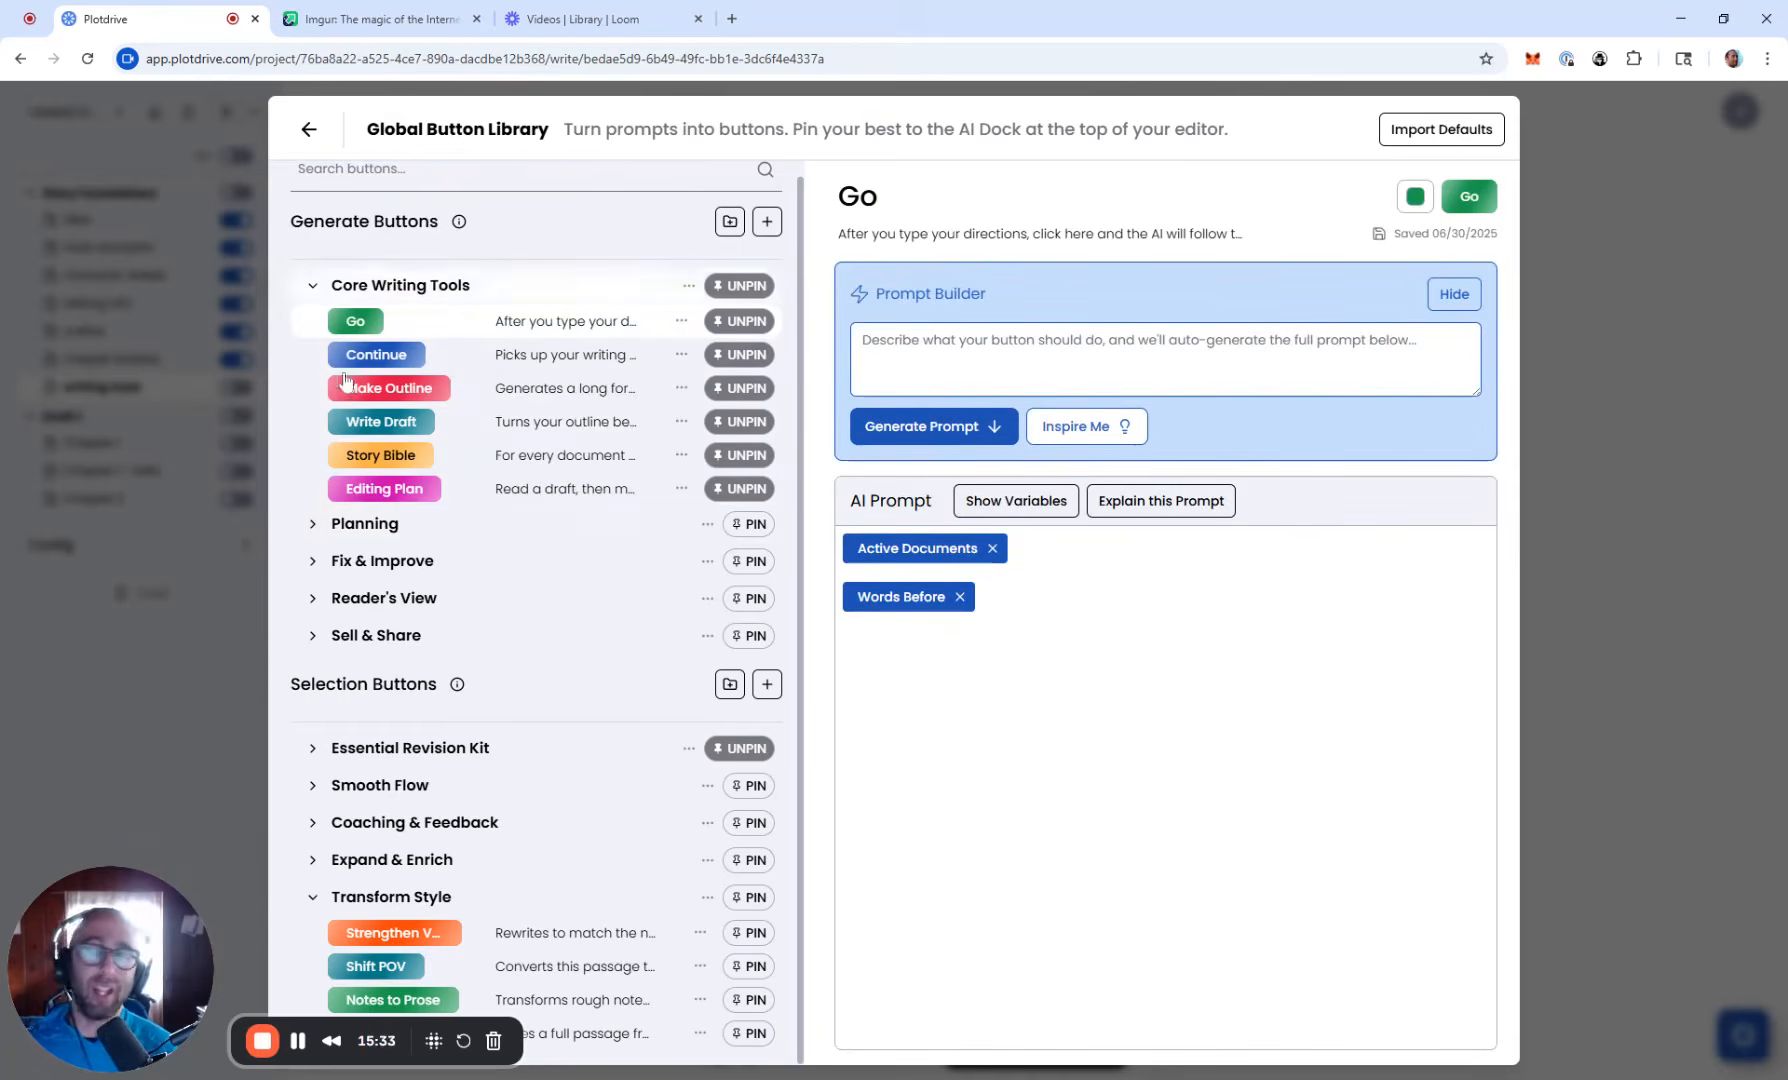
left_click(314, 524)
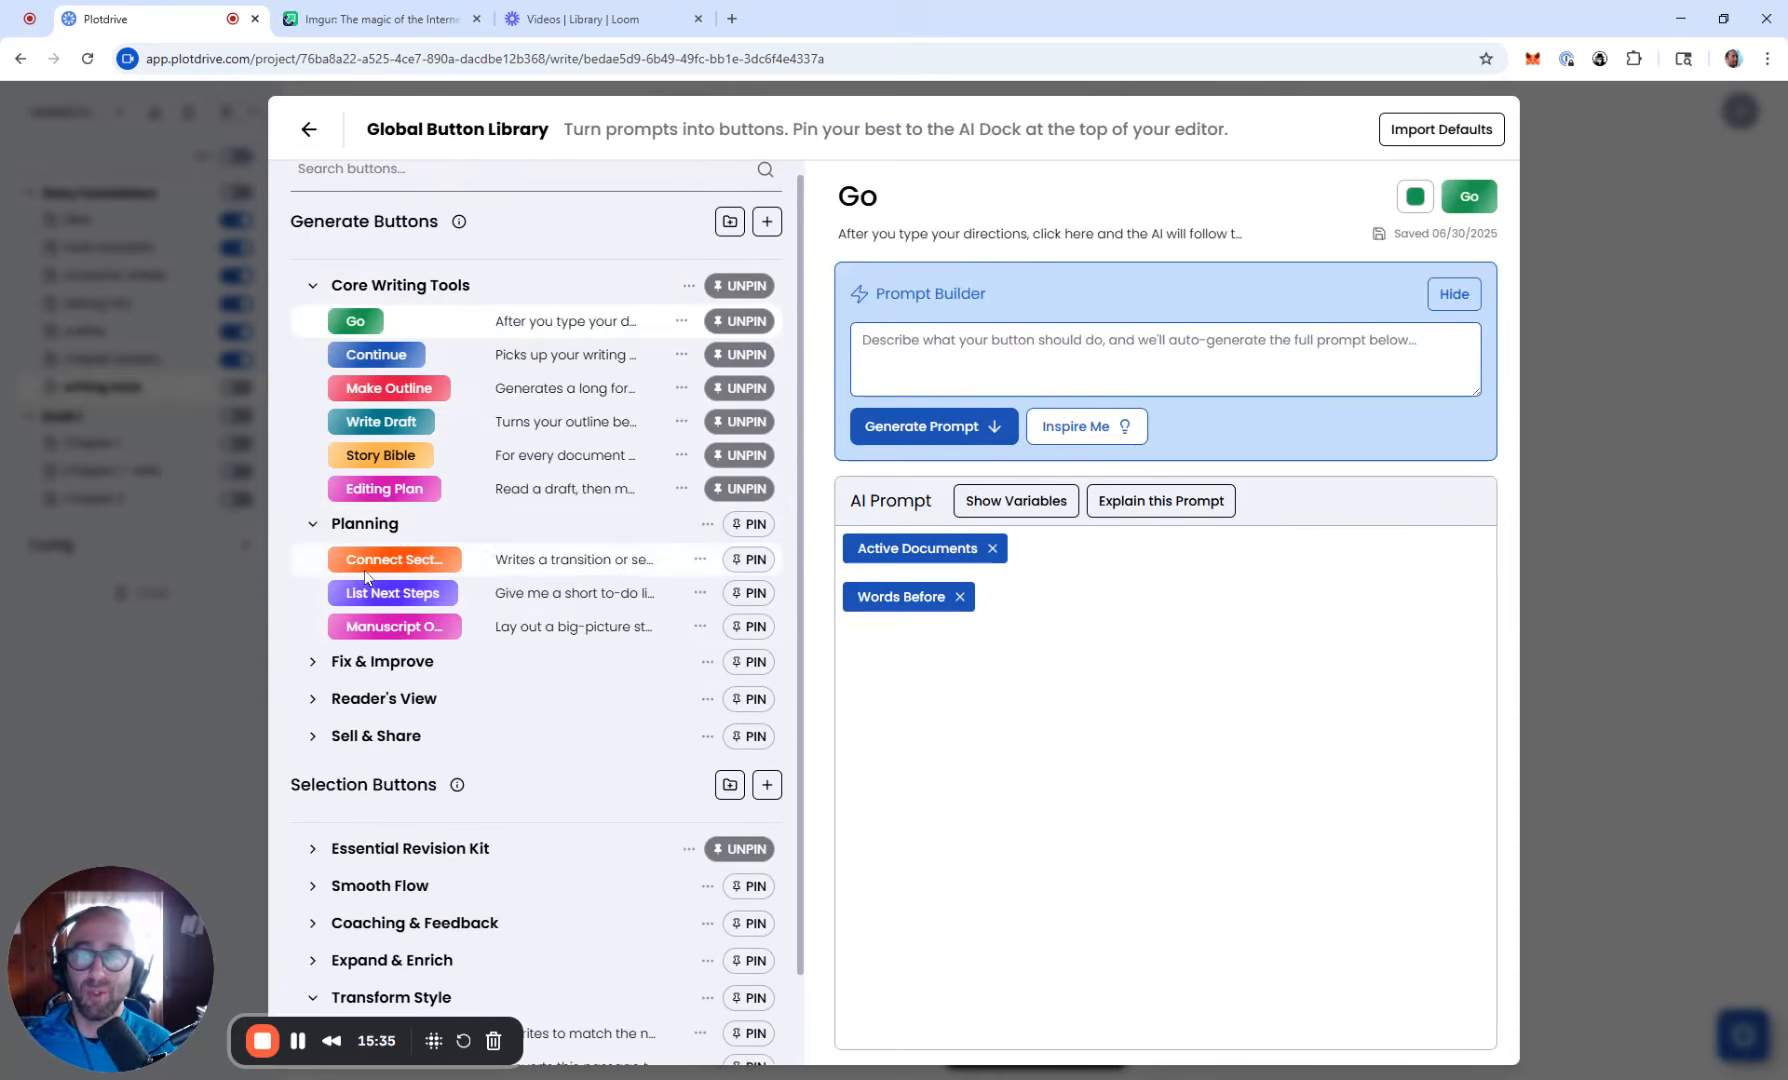
left_click(314, 662)
left_click(312, 524)
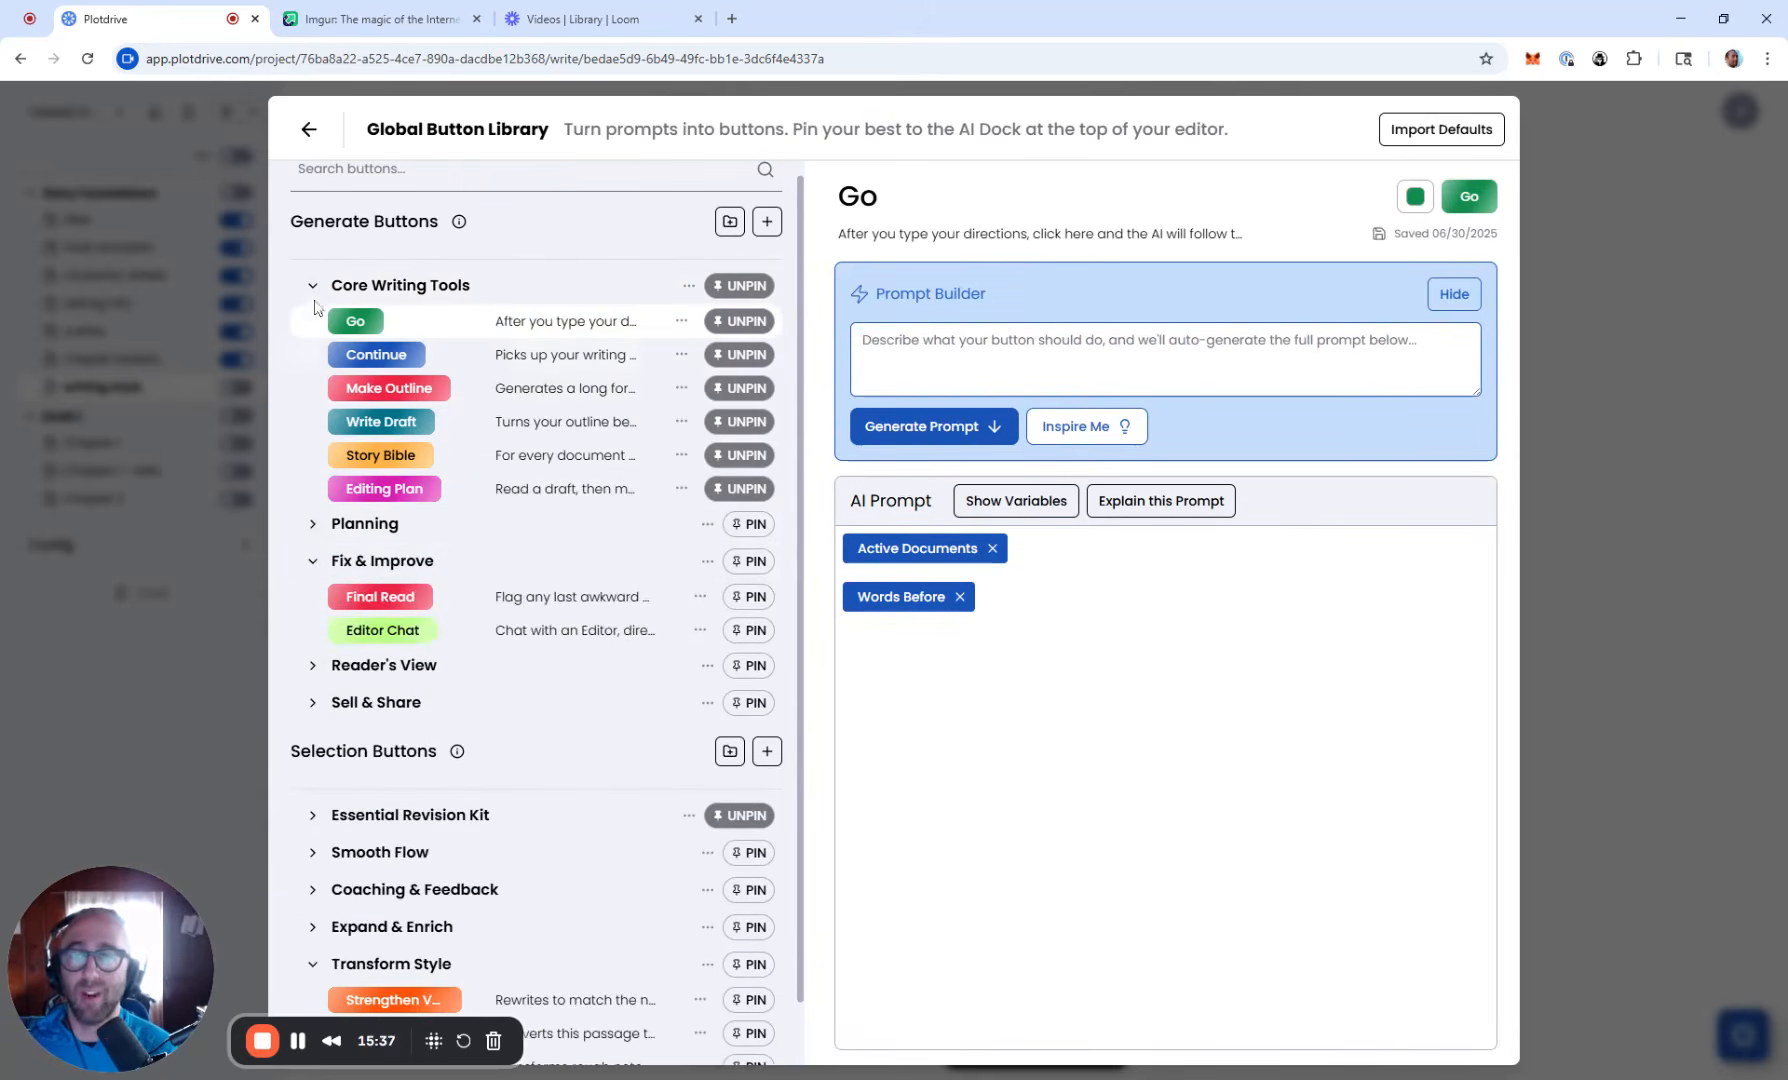
left_click(314, 815)
left_click(314, 815)
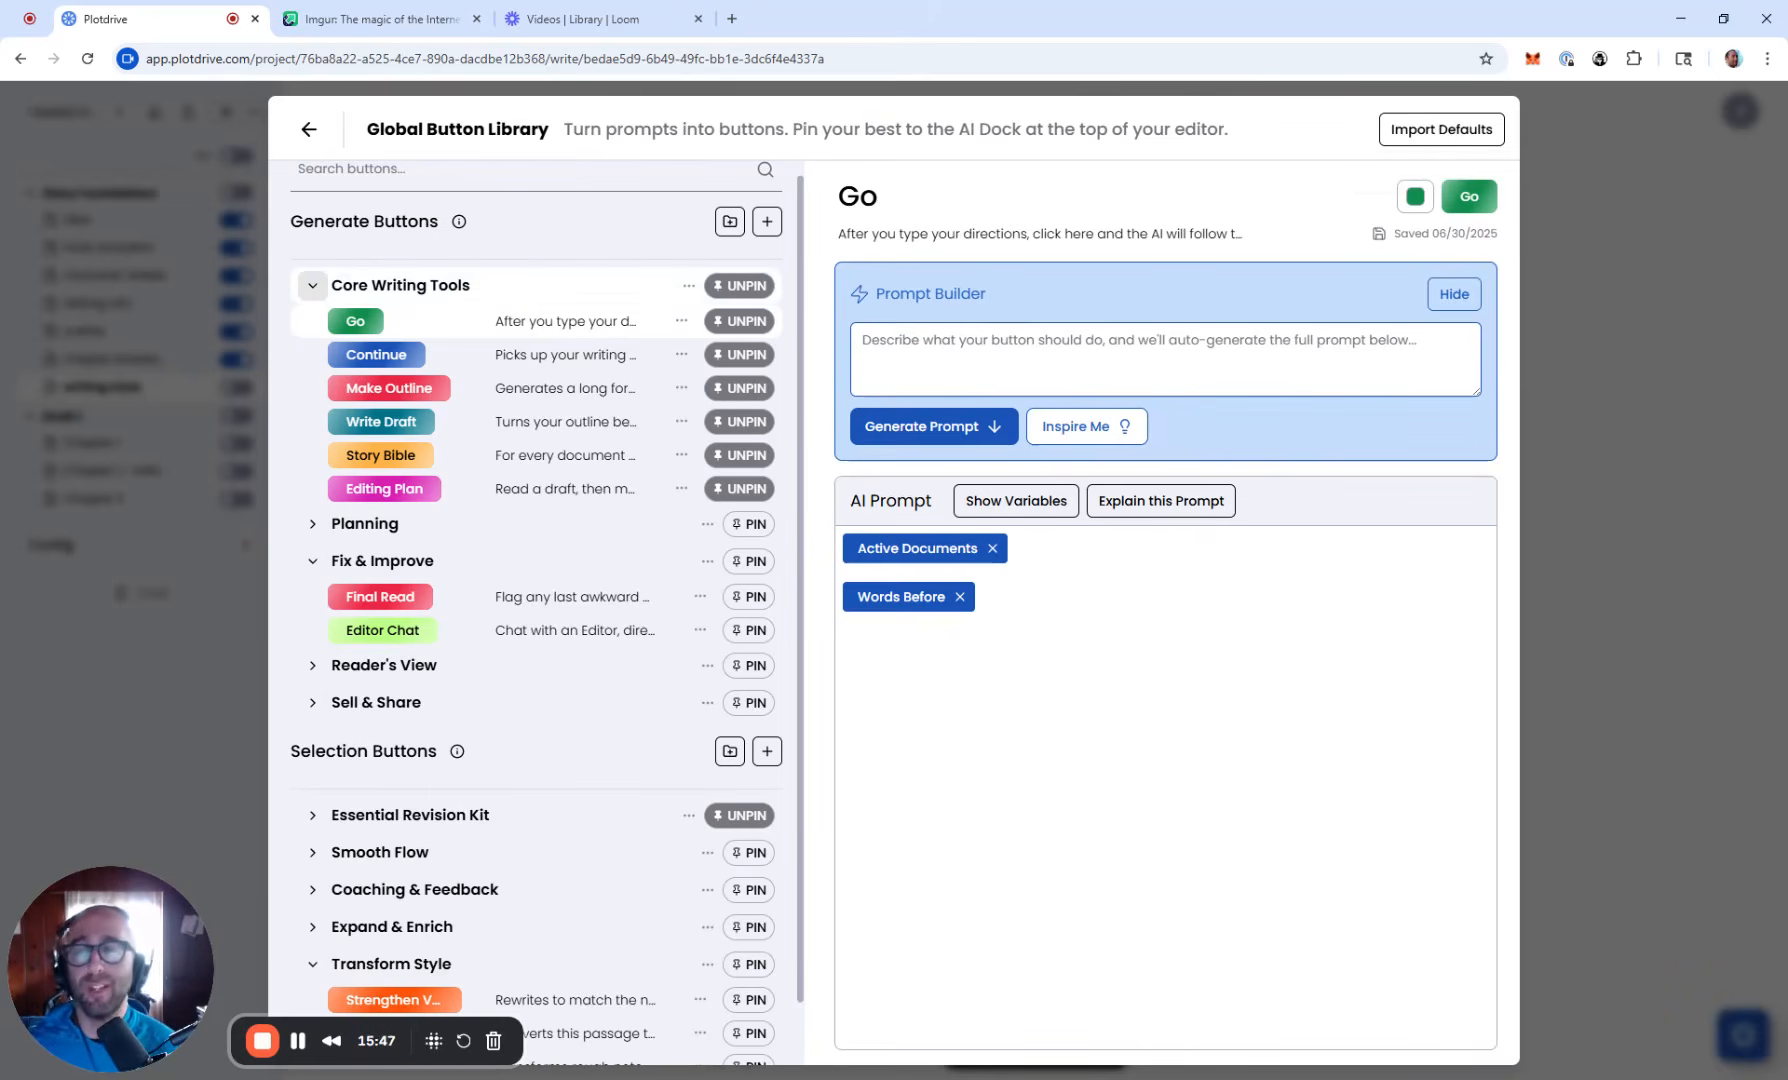
left_click(312, 285)
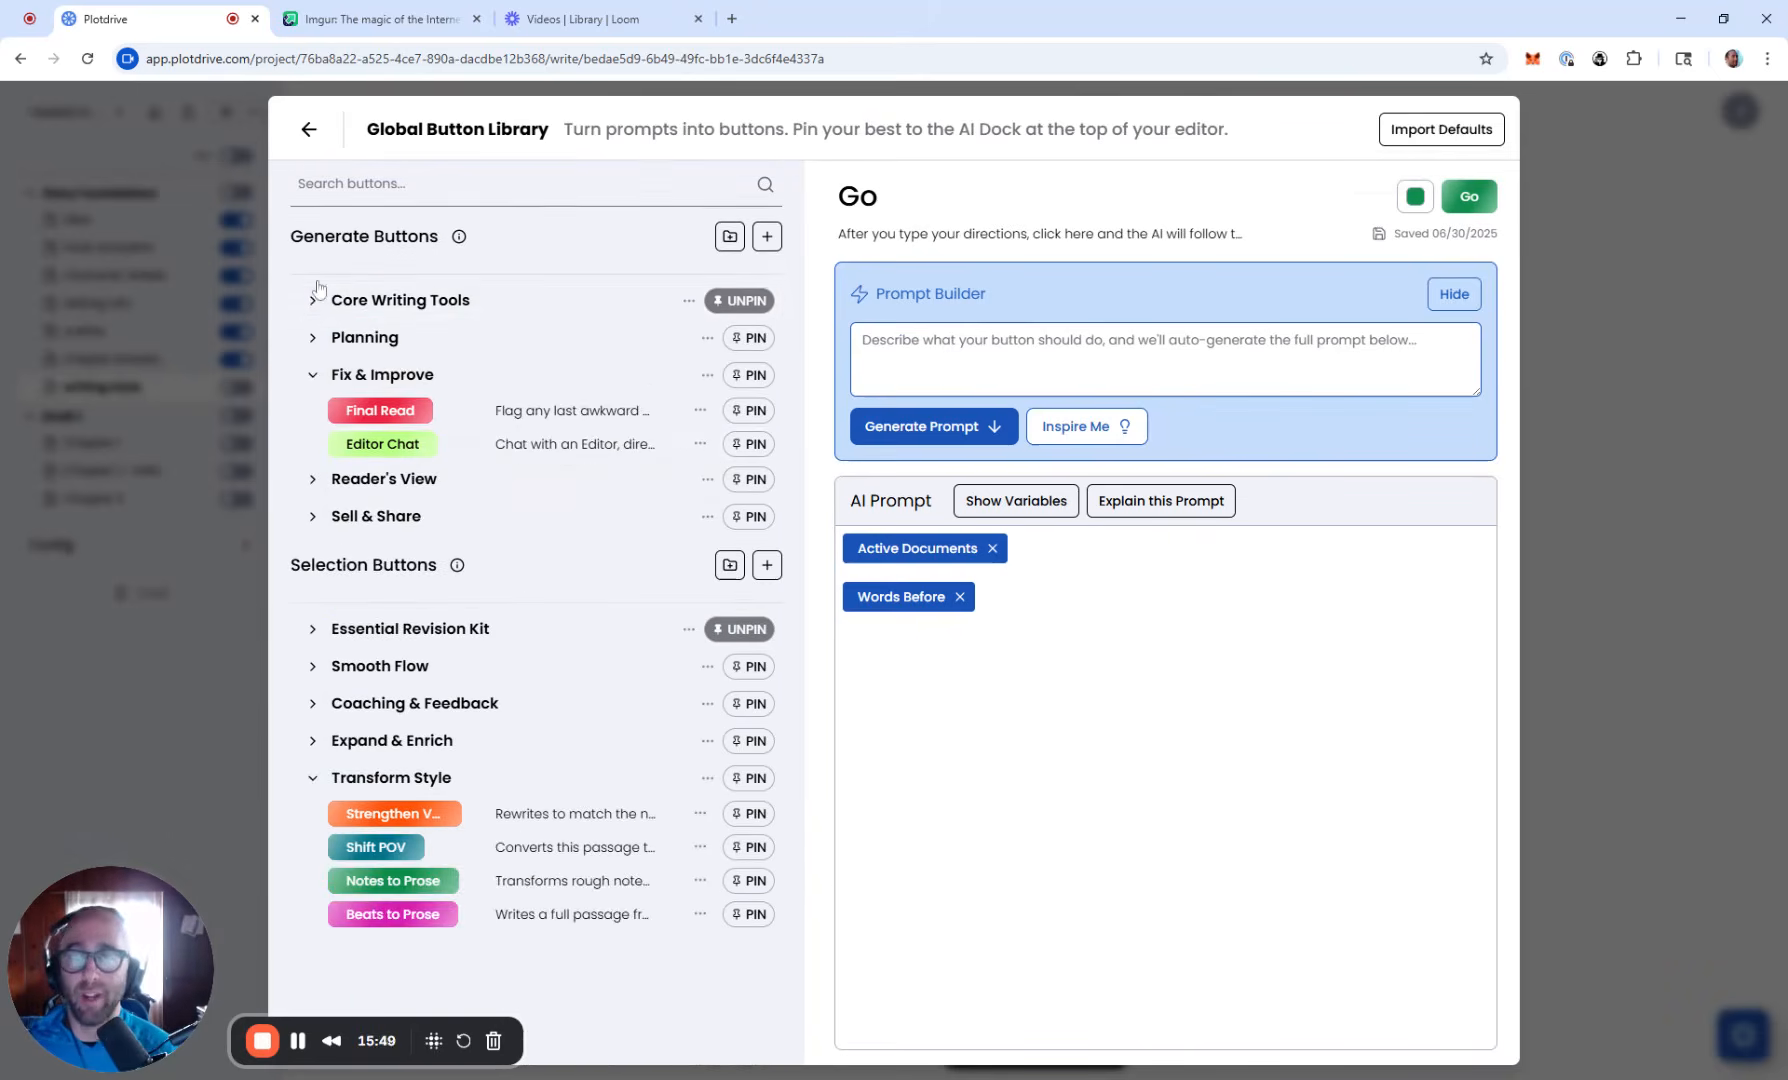
left_click(313, 381)
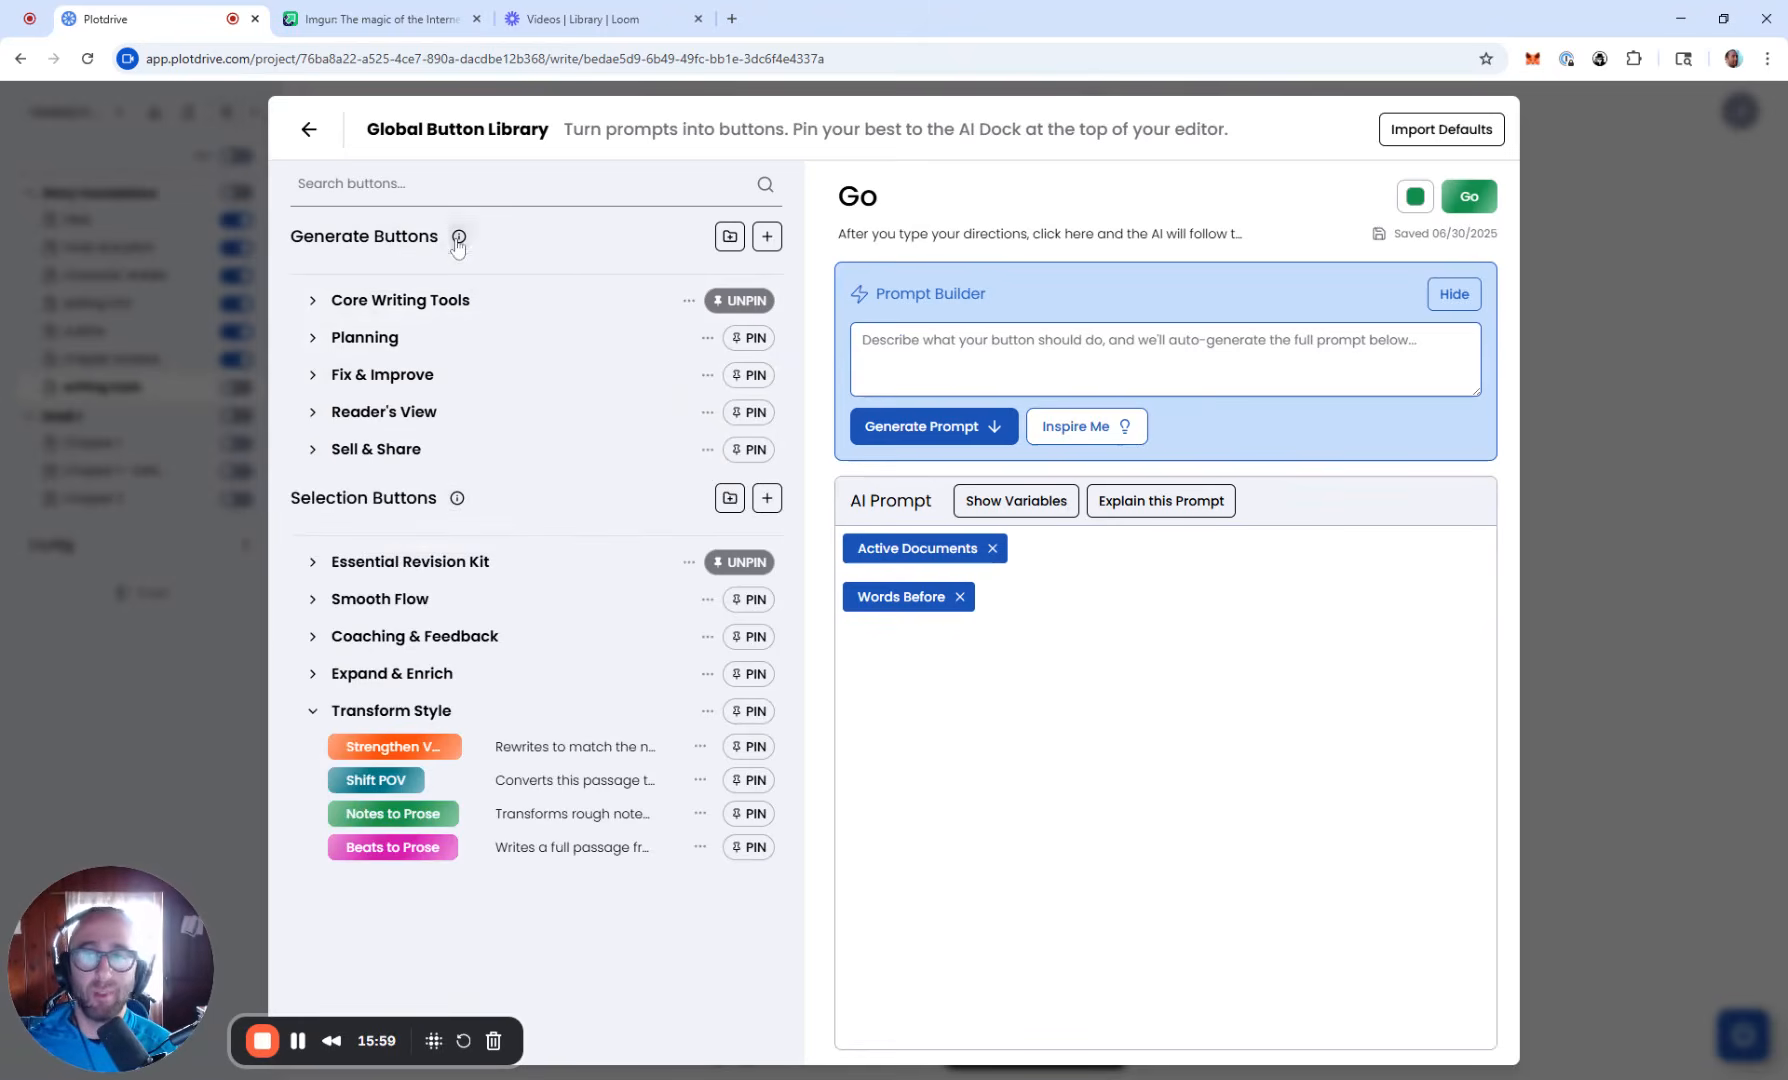
mouse_move(457, 244)
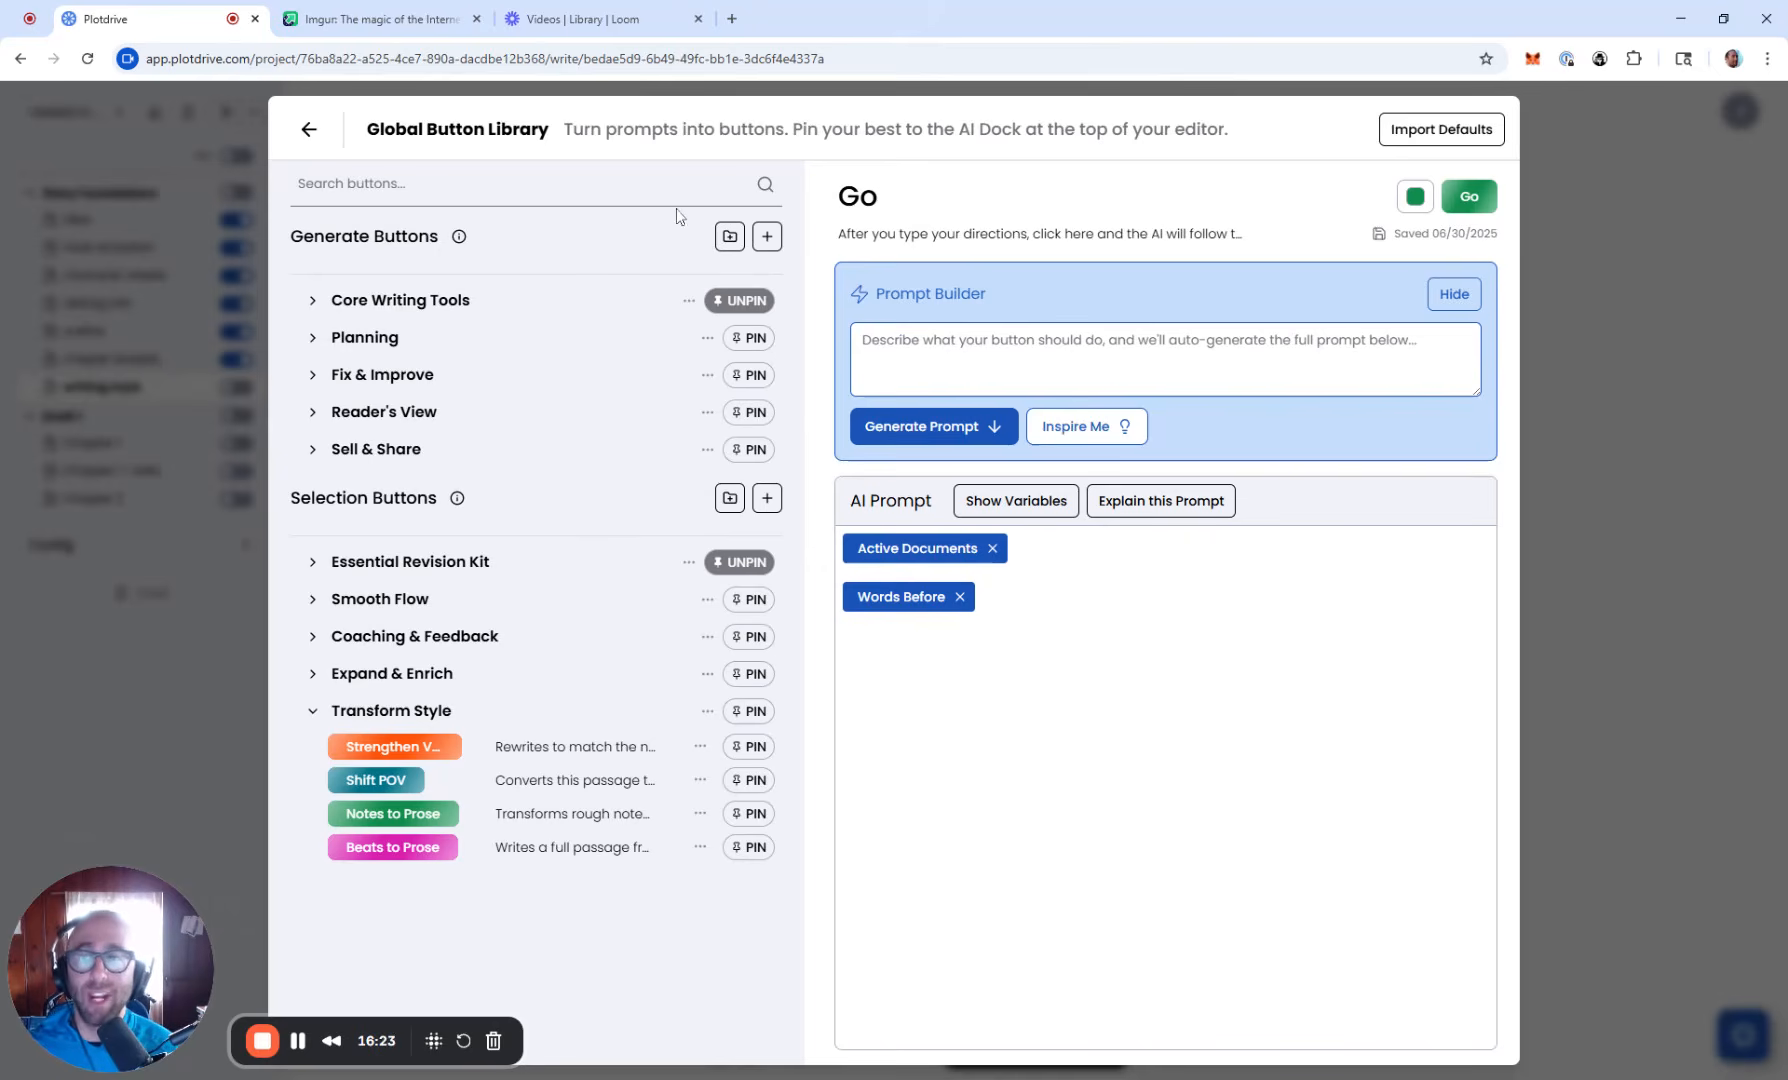
Step: Add a new generate button named "Create Writing Style" to the library
left_click(767, 236)
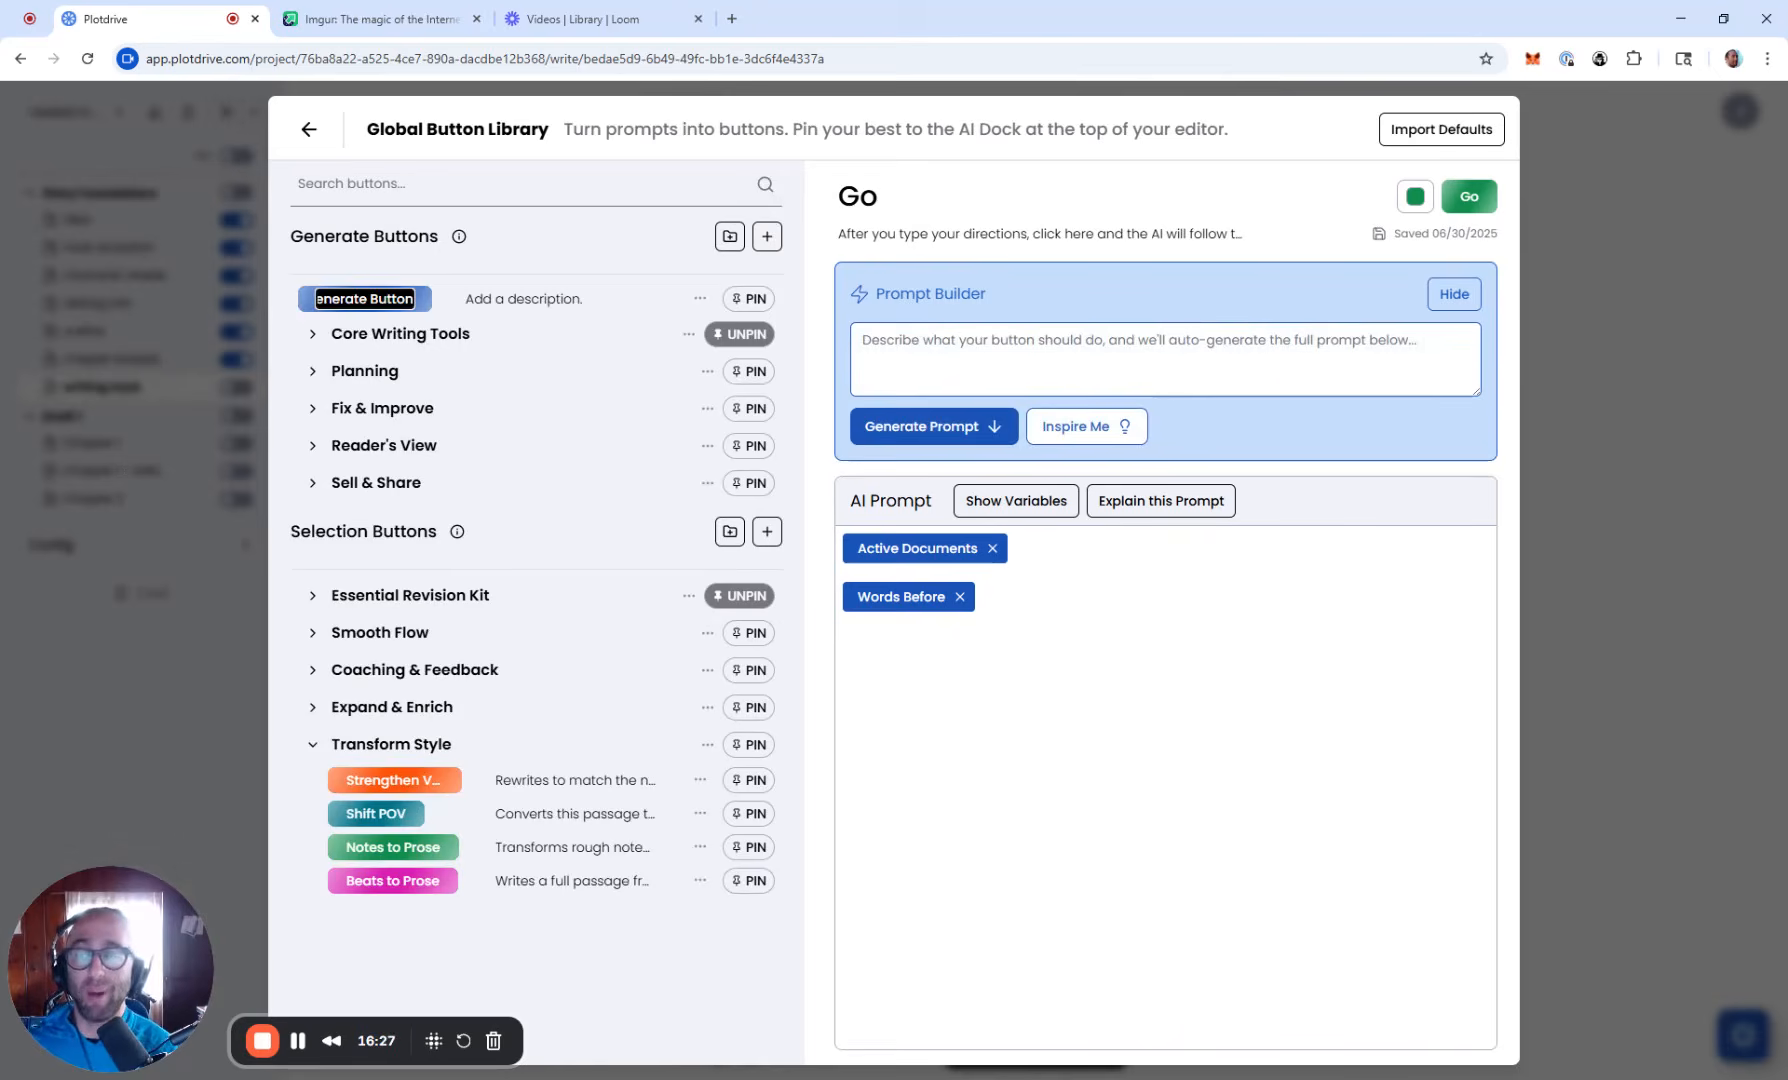
type("Create")
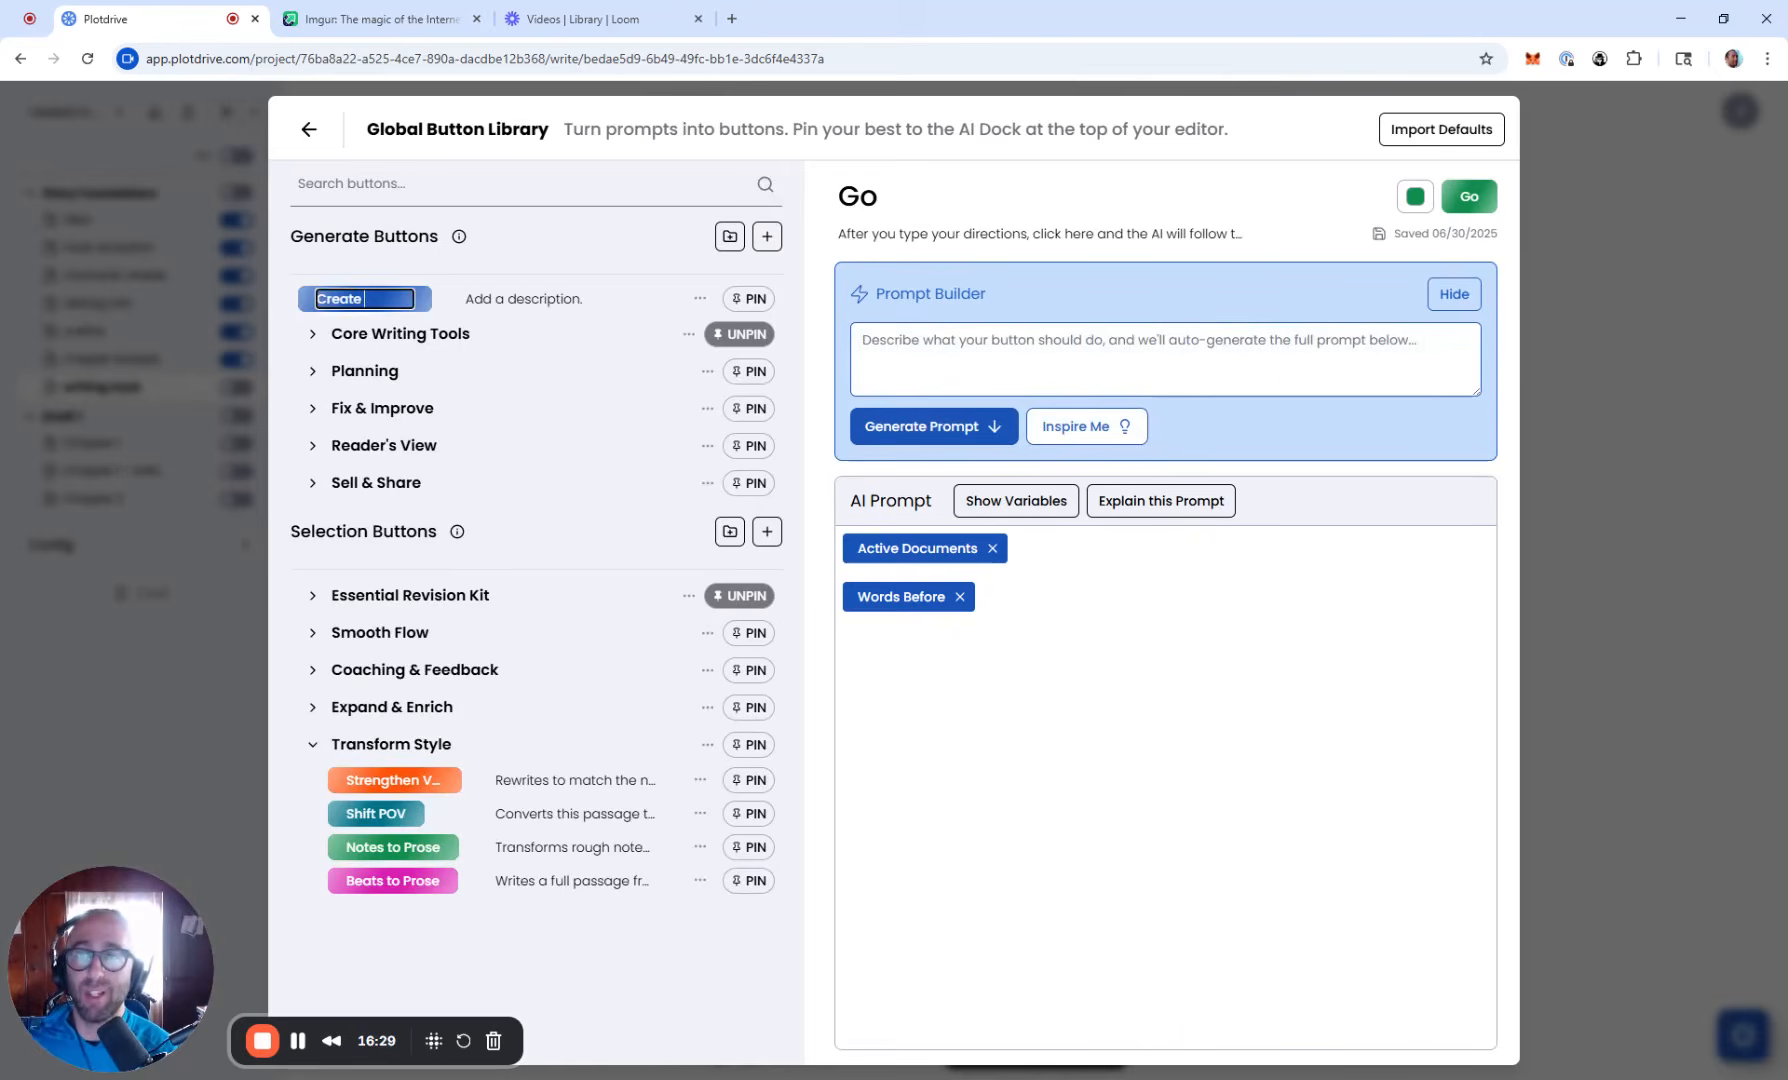
type(" Writing Style")
key("Return")
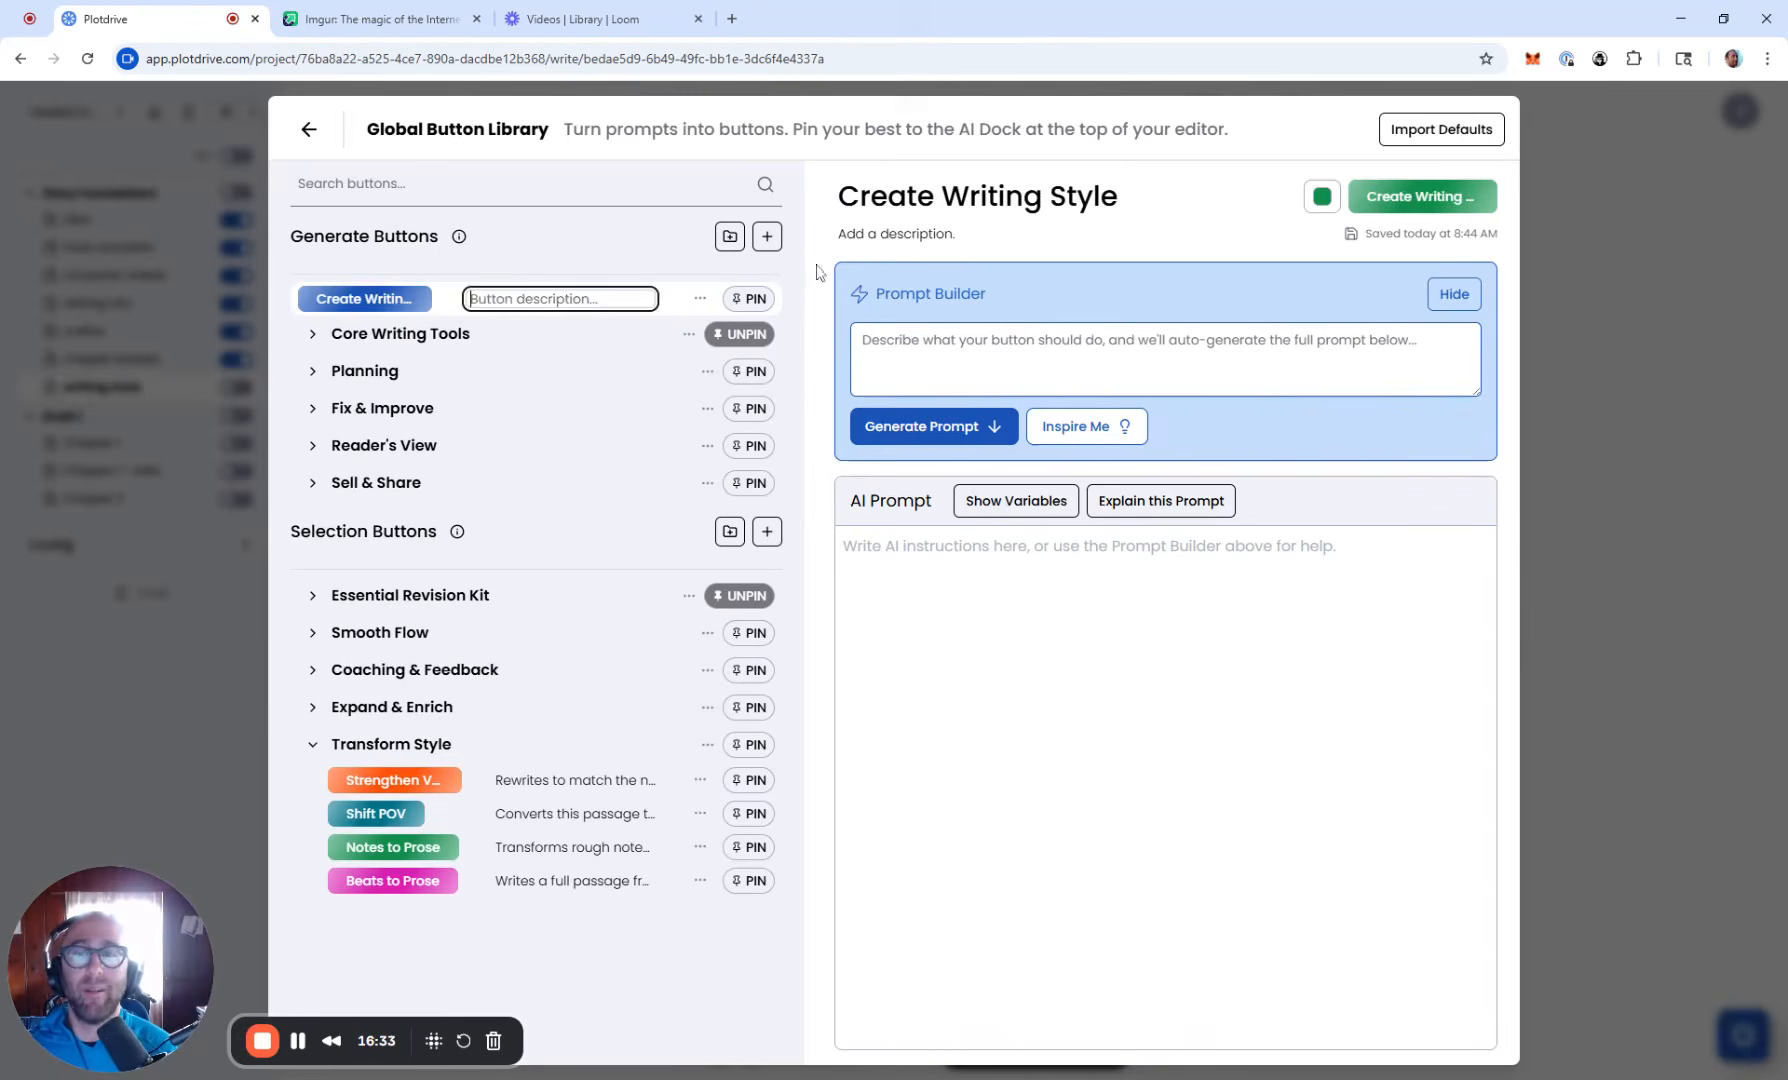
Step: Set the new button's description to "generates a writing style in 3rd person limited POV"
left_click(914, 238)
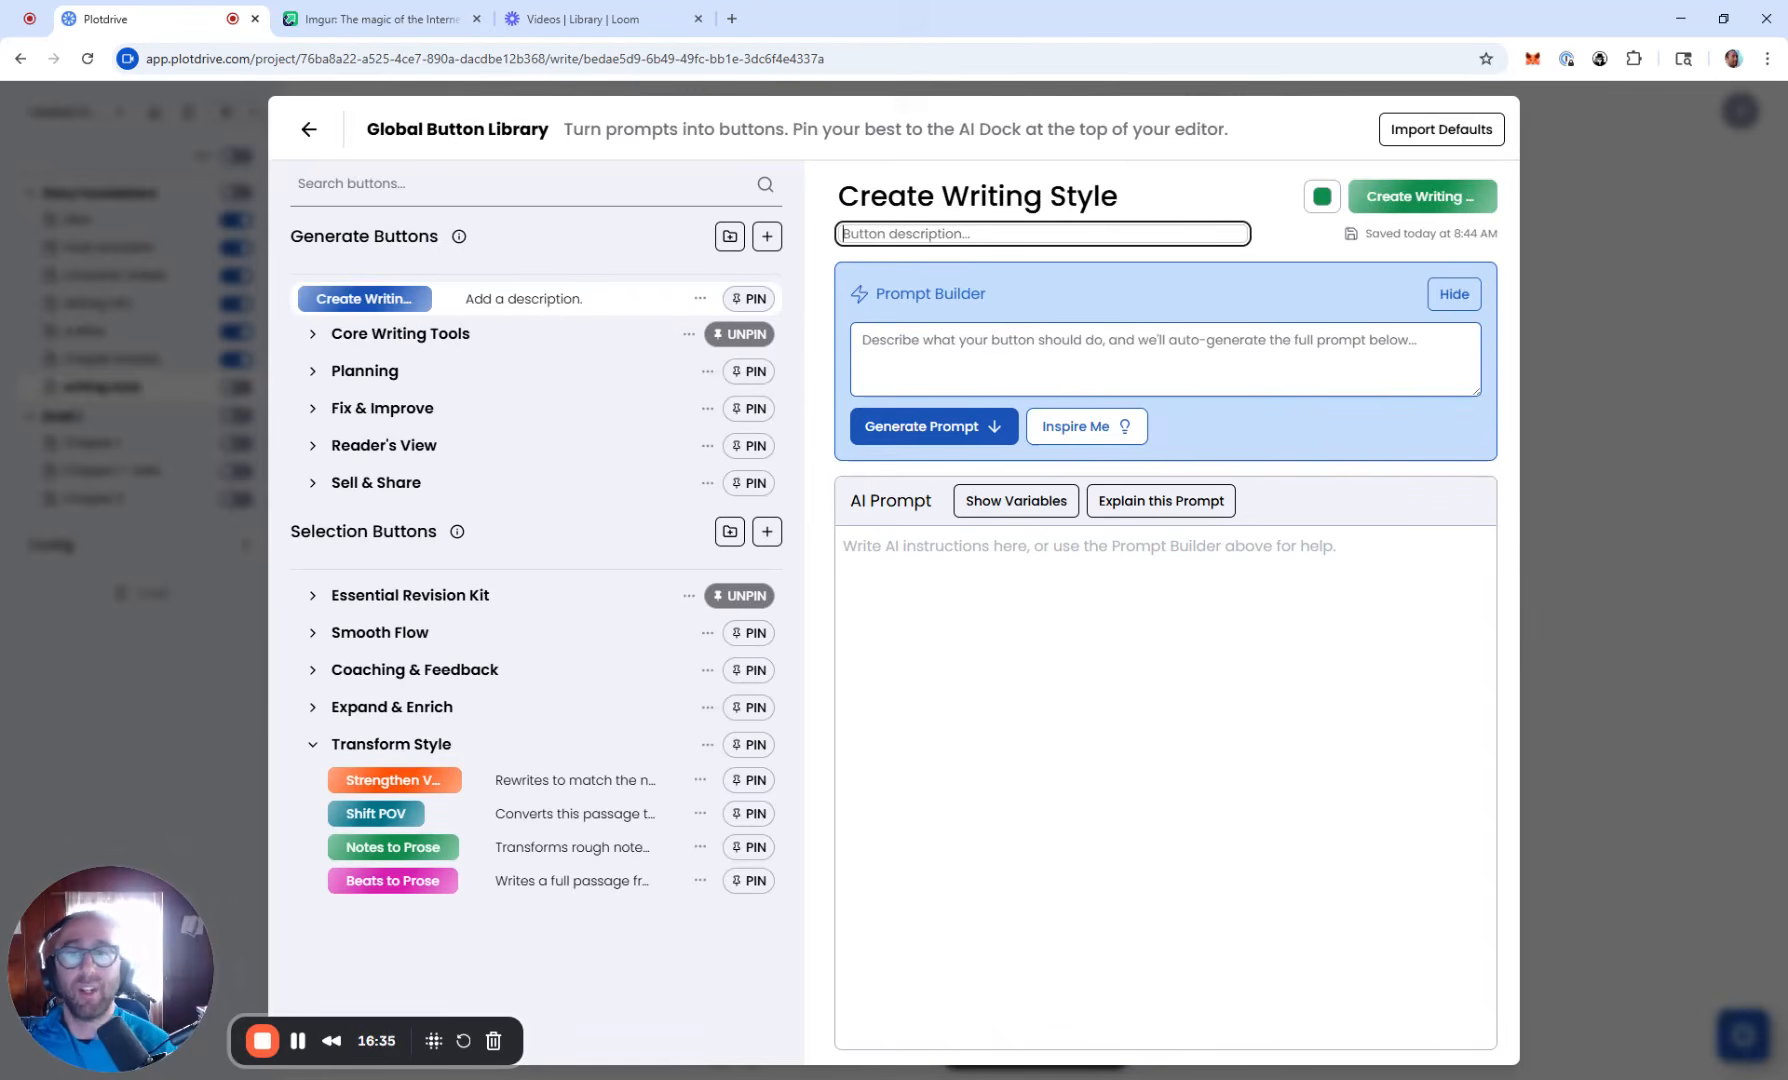
type("generates a w")
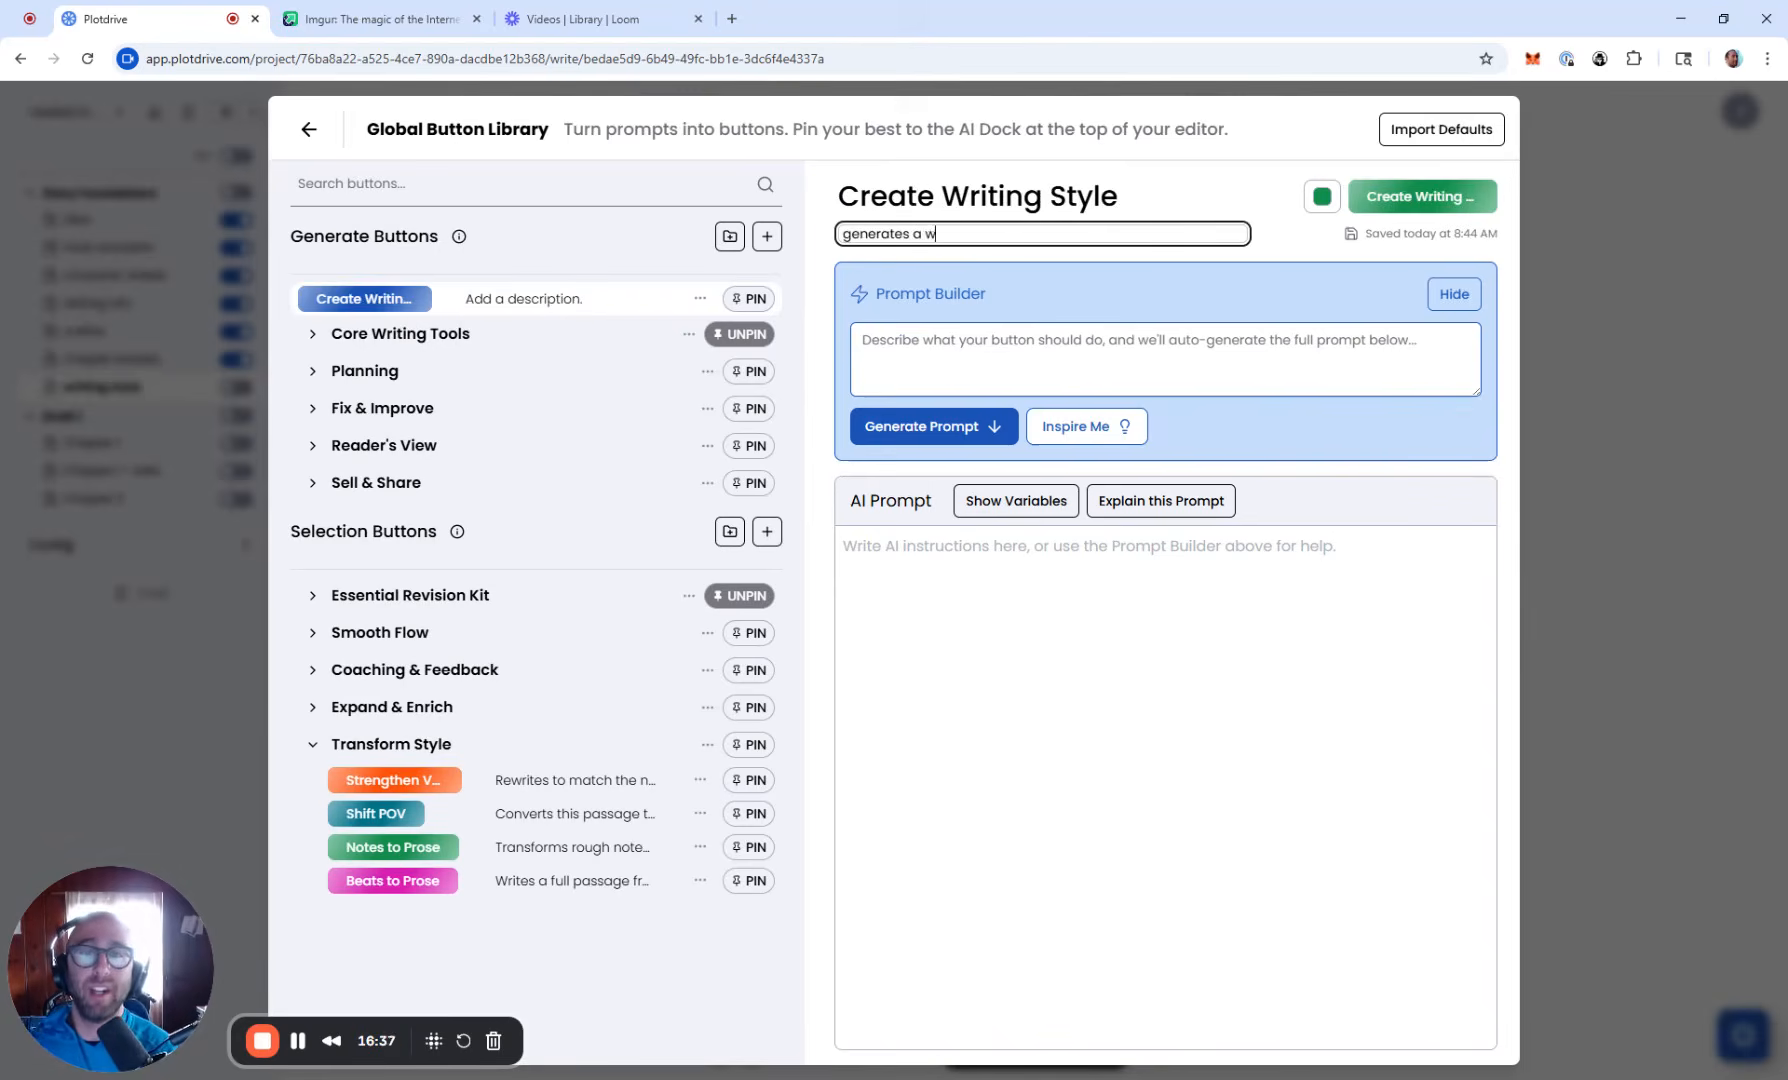
type("riting style in 3r")
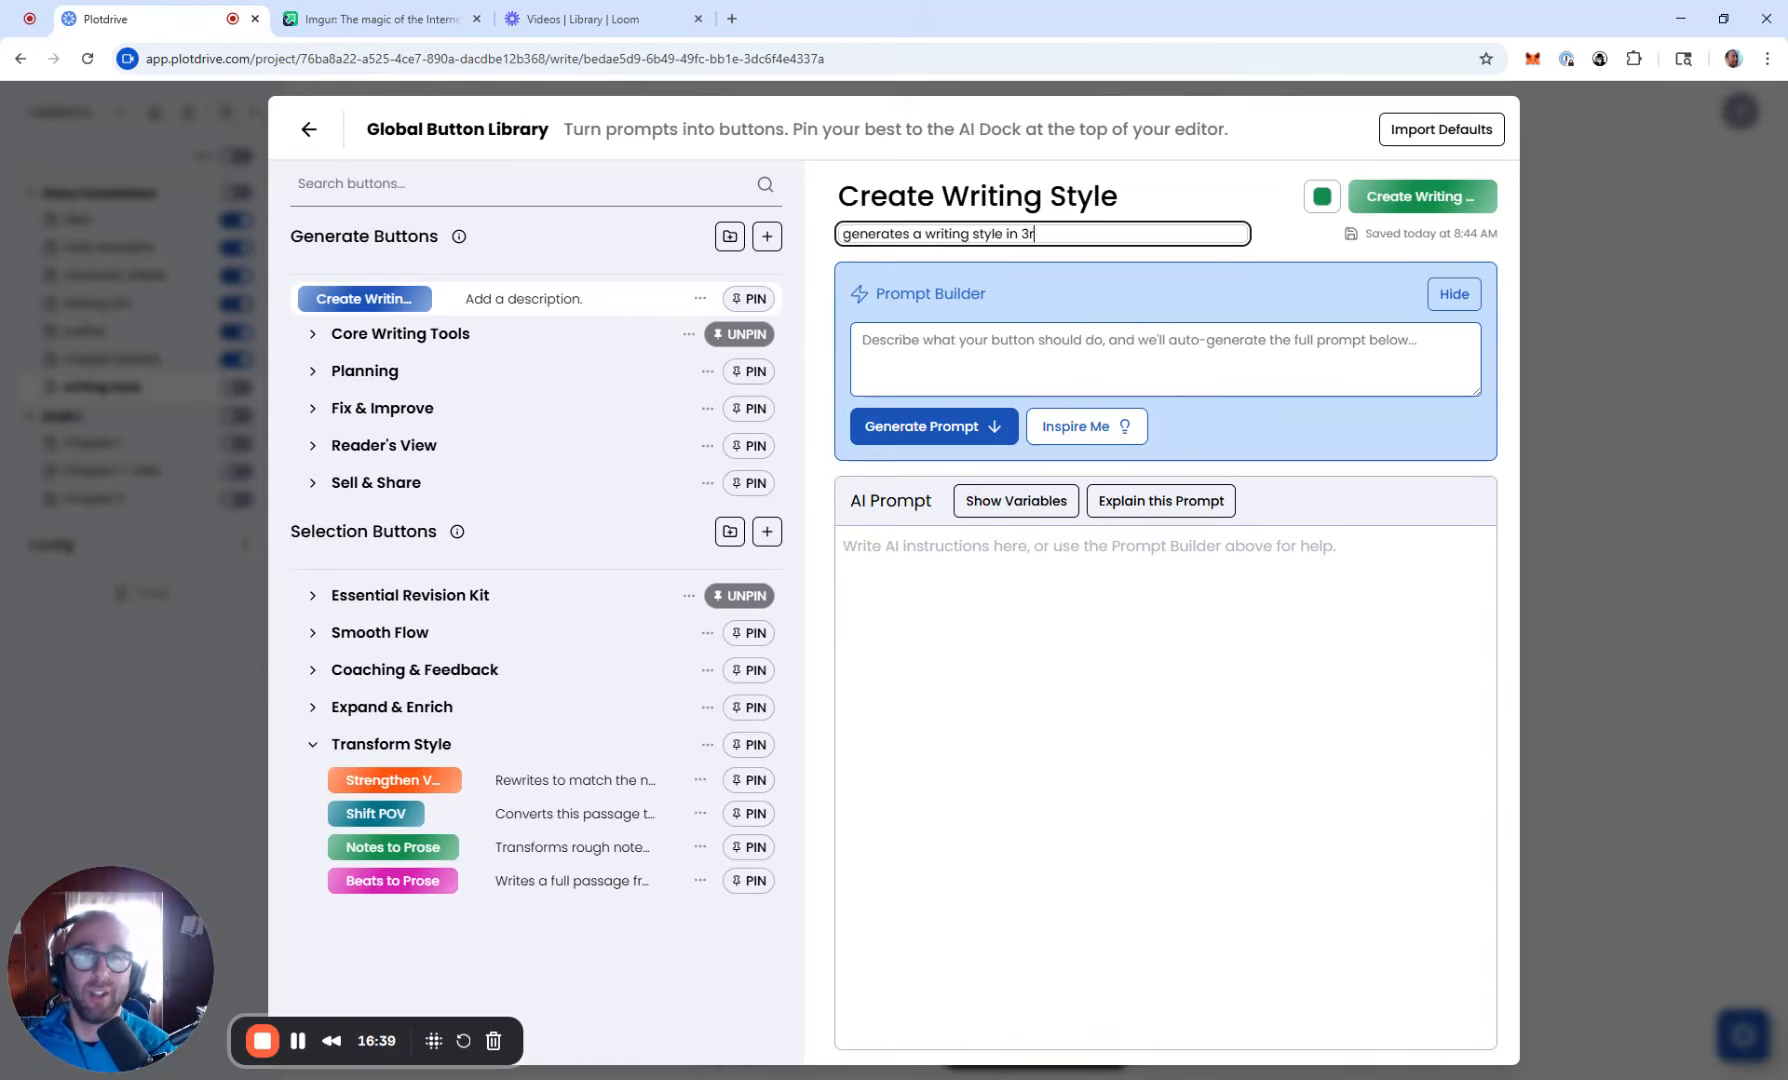
type("d person limited POV")
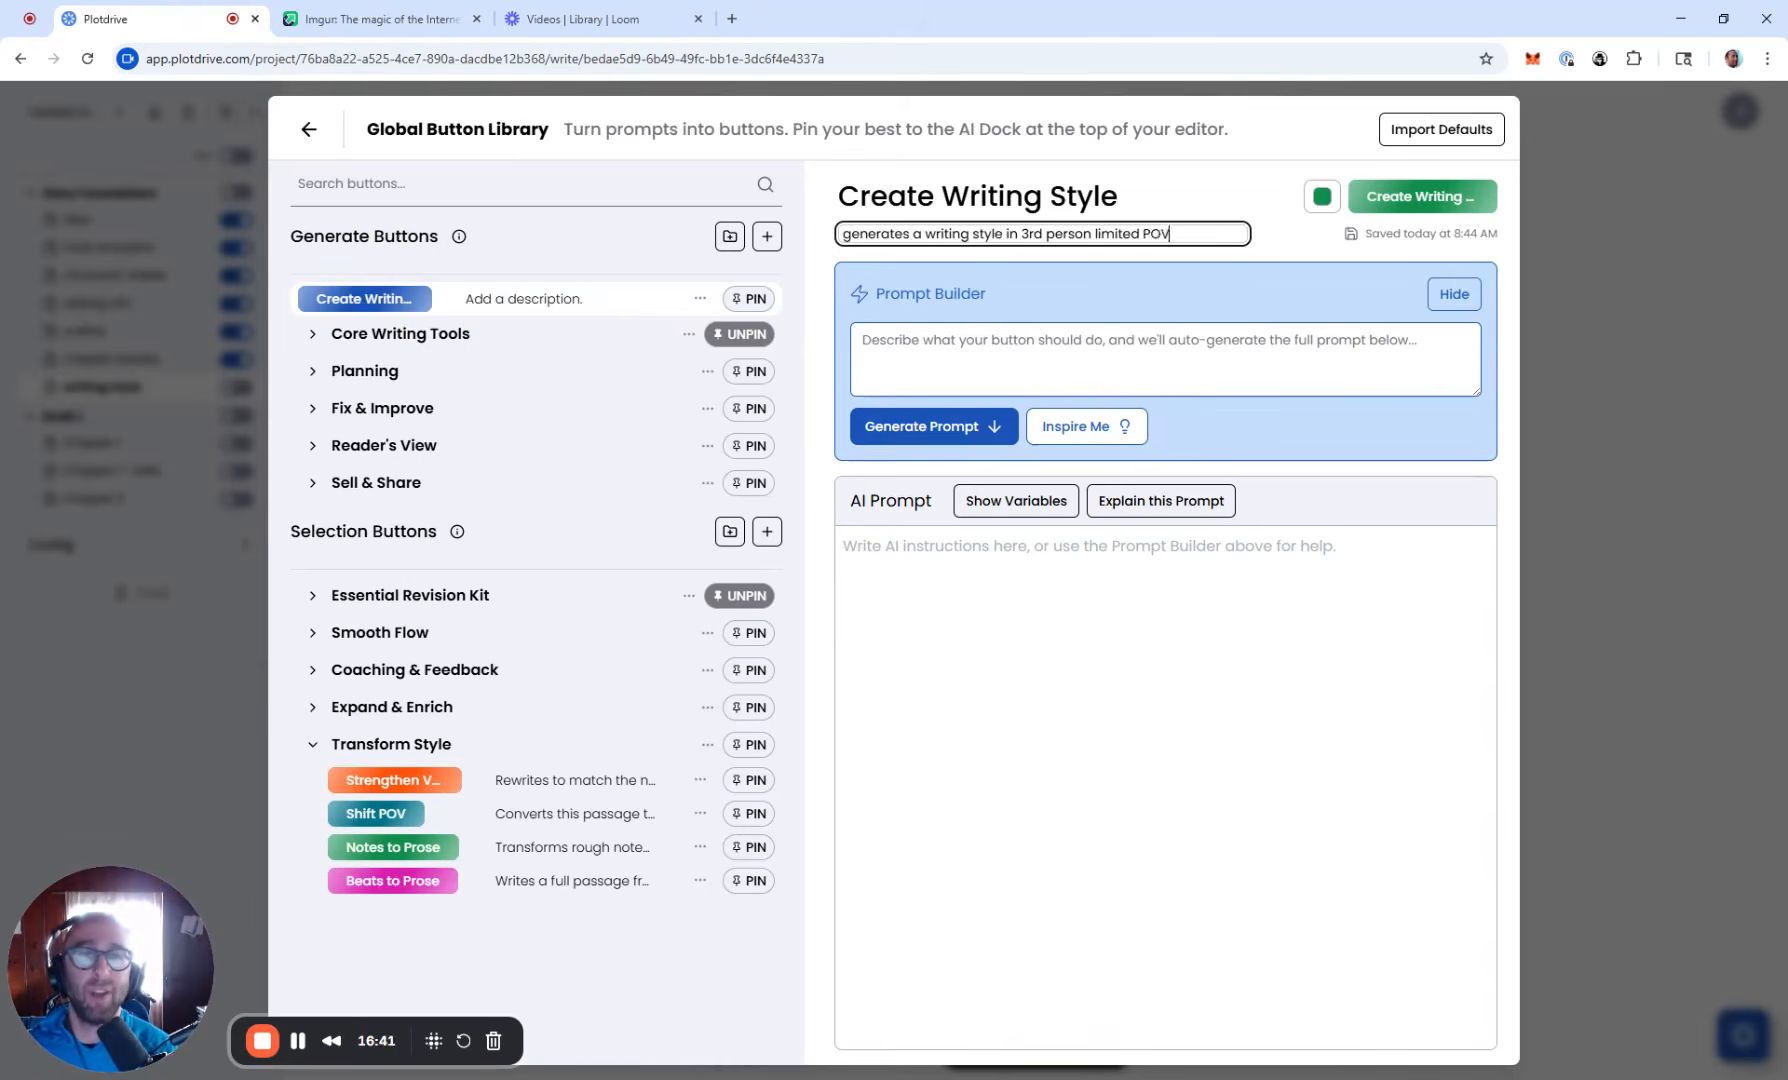
key("Return")
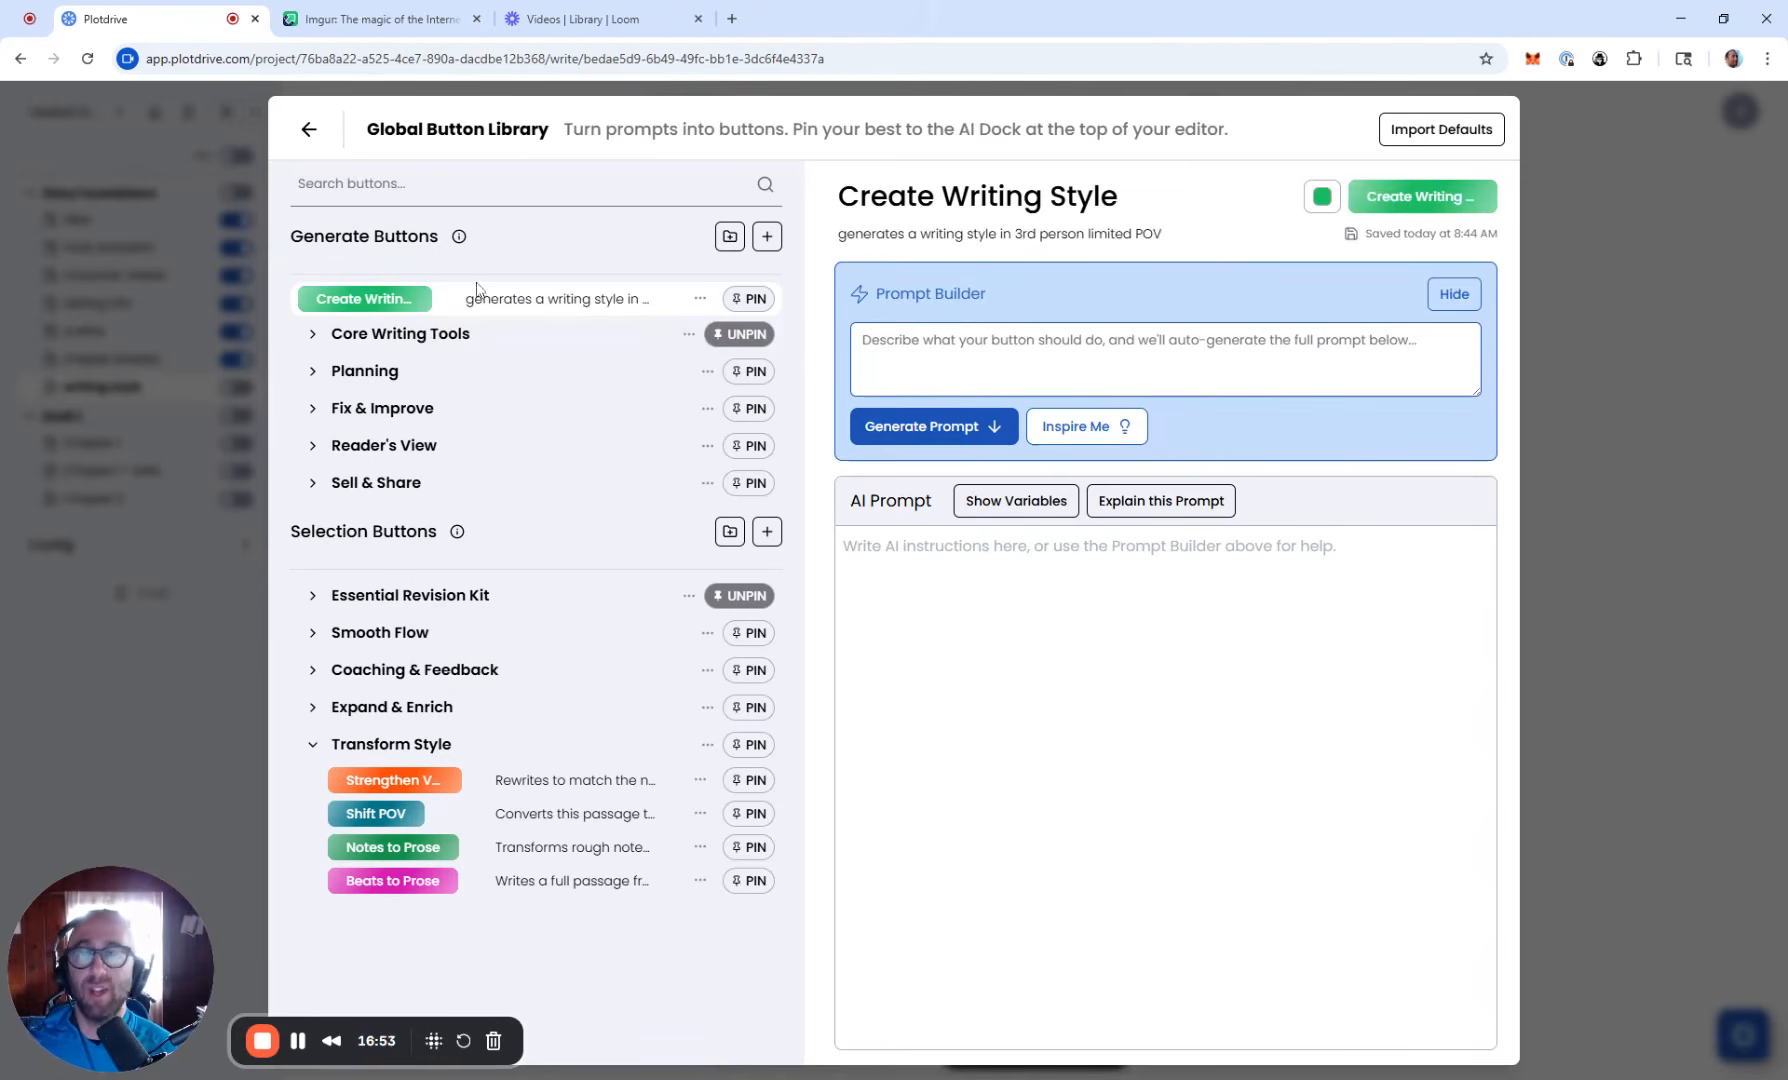
Step: Unpin the Core Writing Tools group, pin the Create Writing Style button instead, and return to the document
left_click(745, 338)
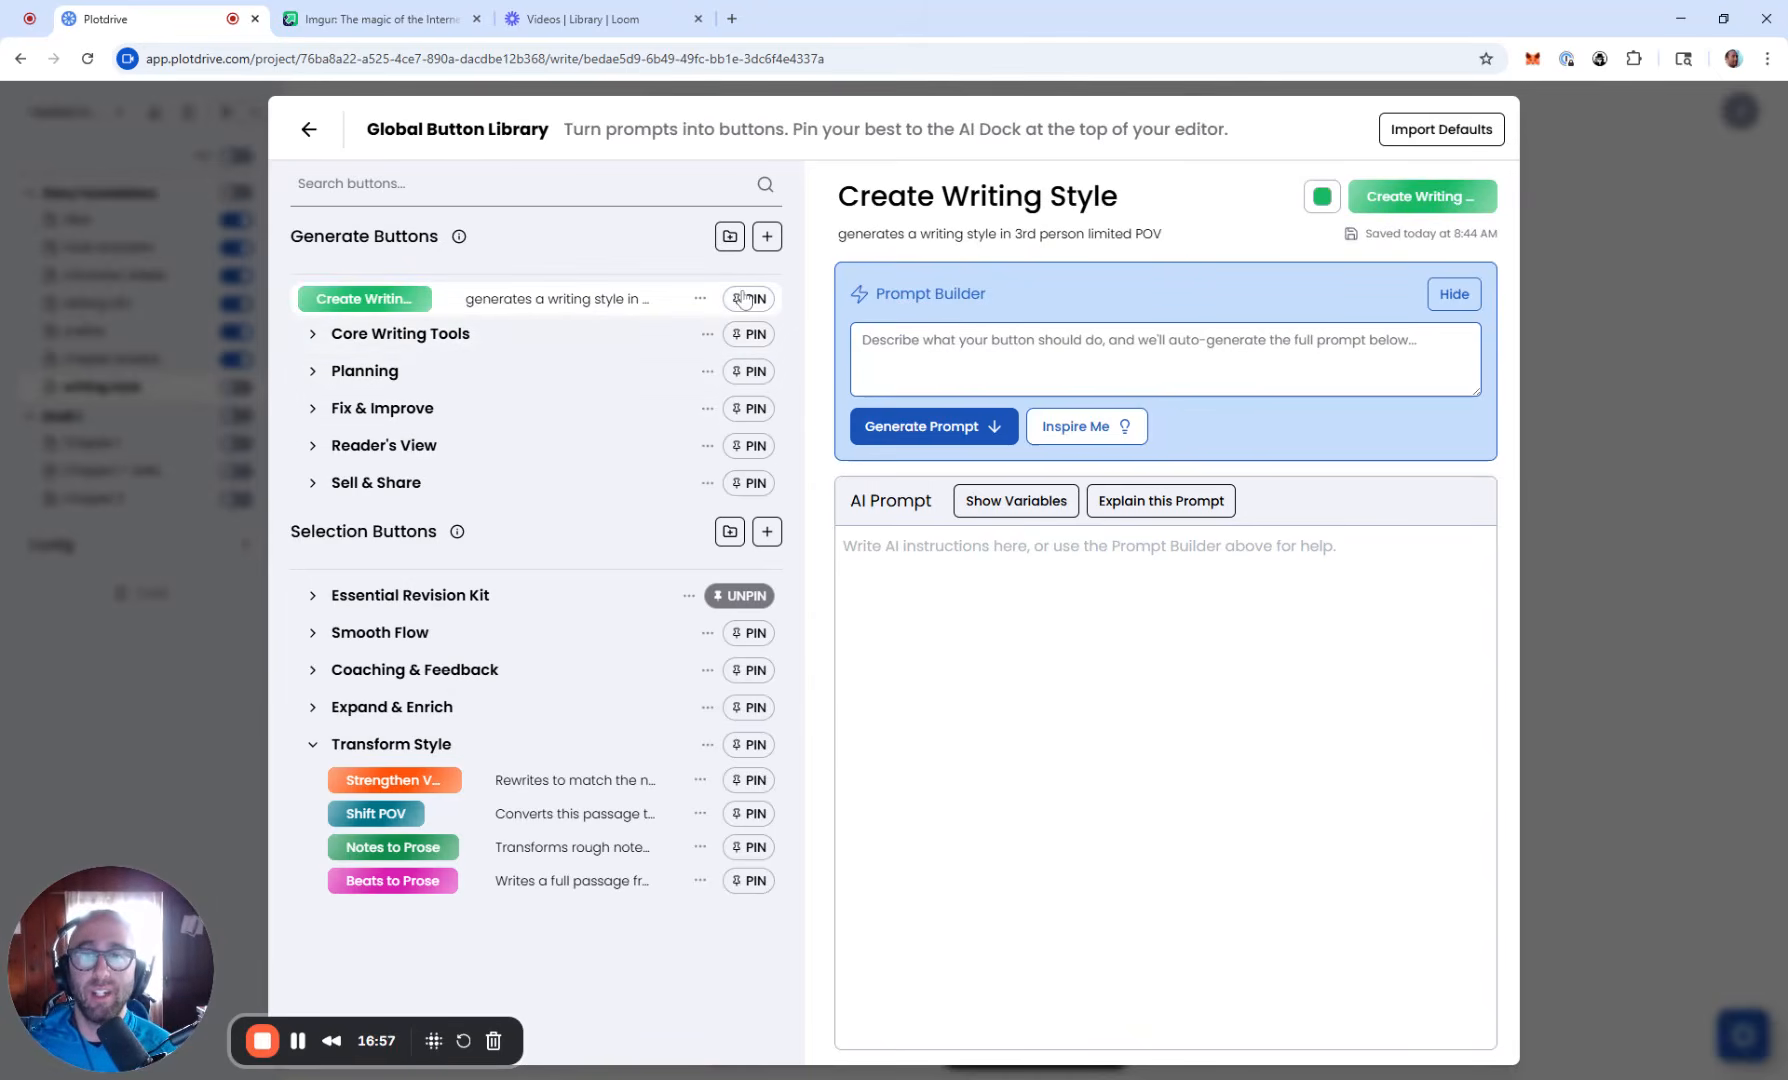
left_click(746, 299)
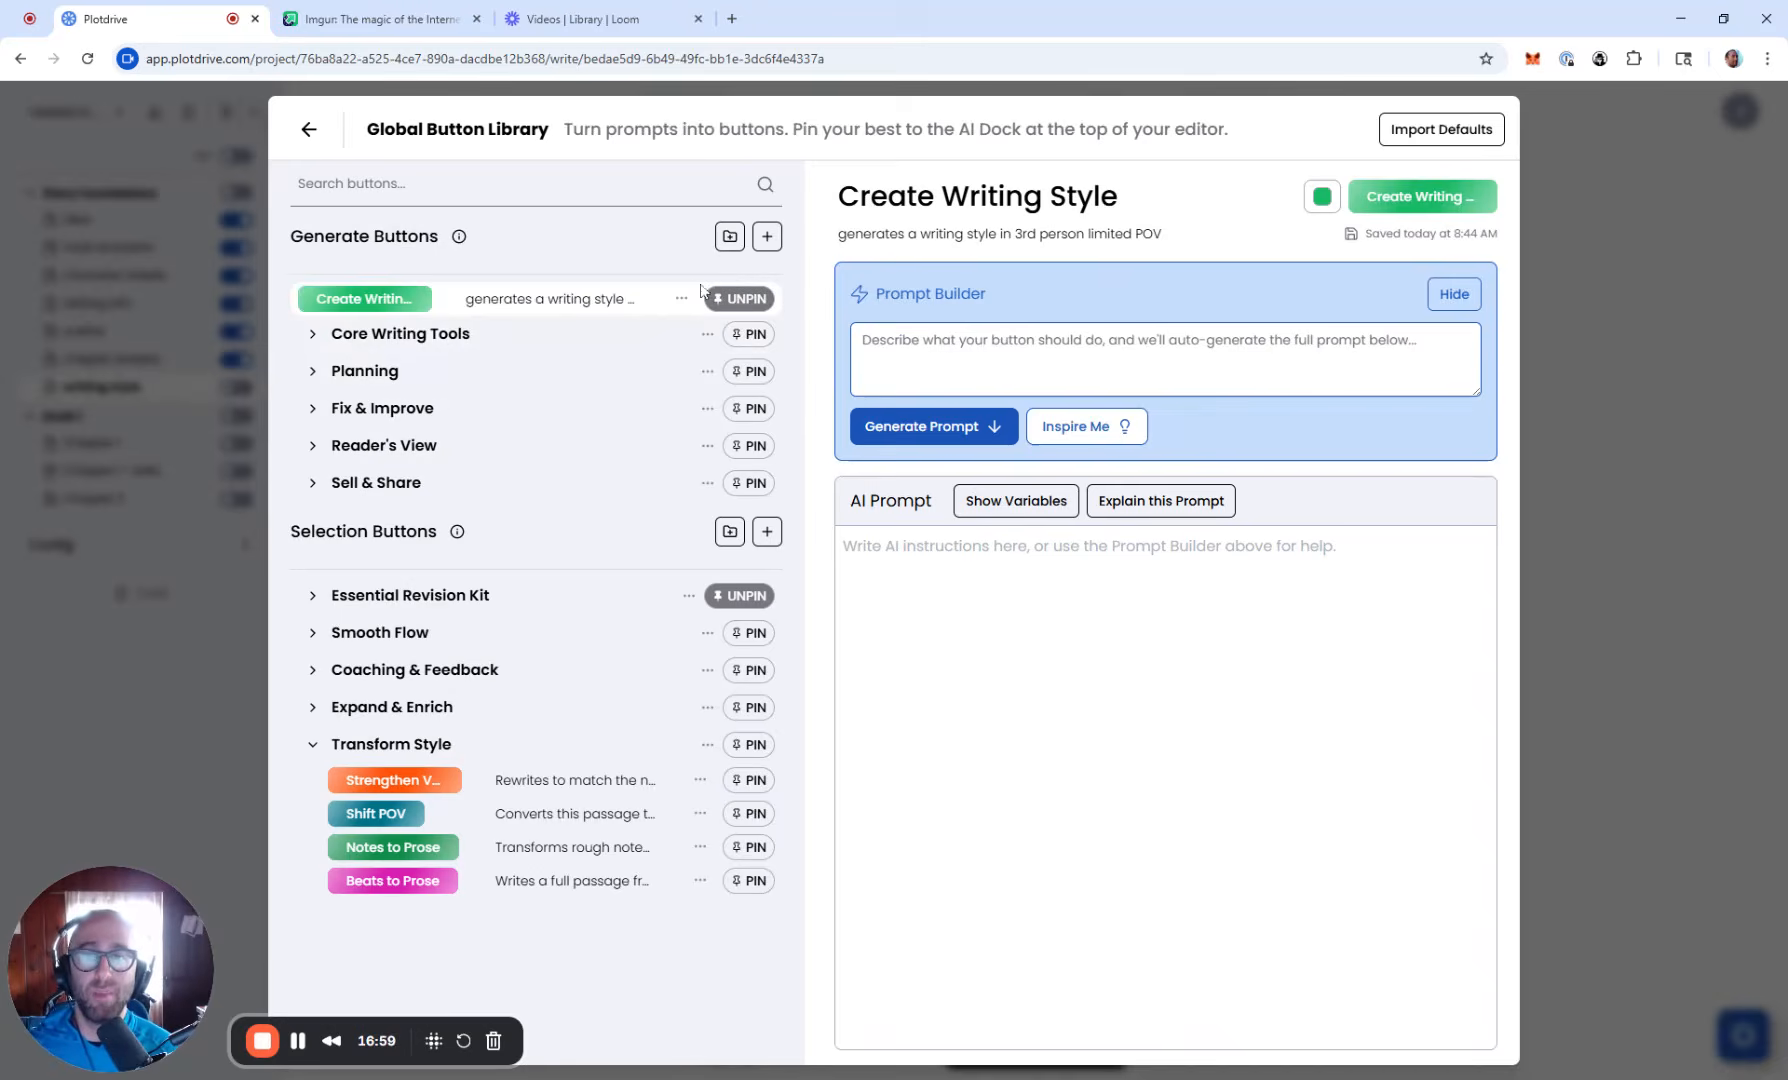
left_click(1602, 290)
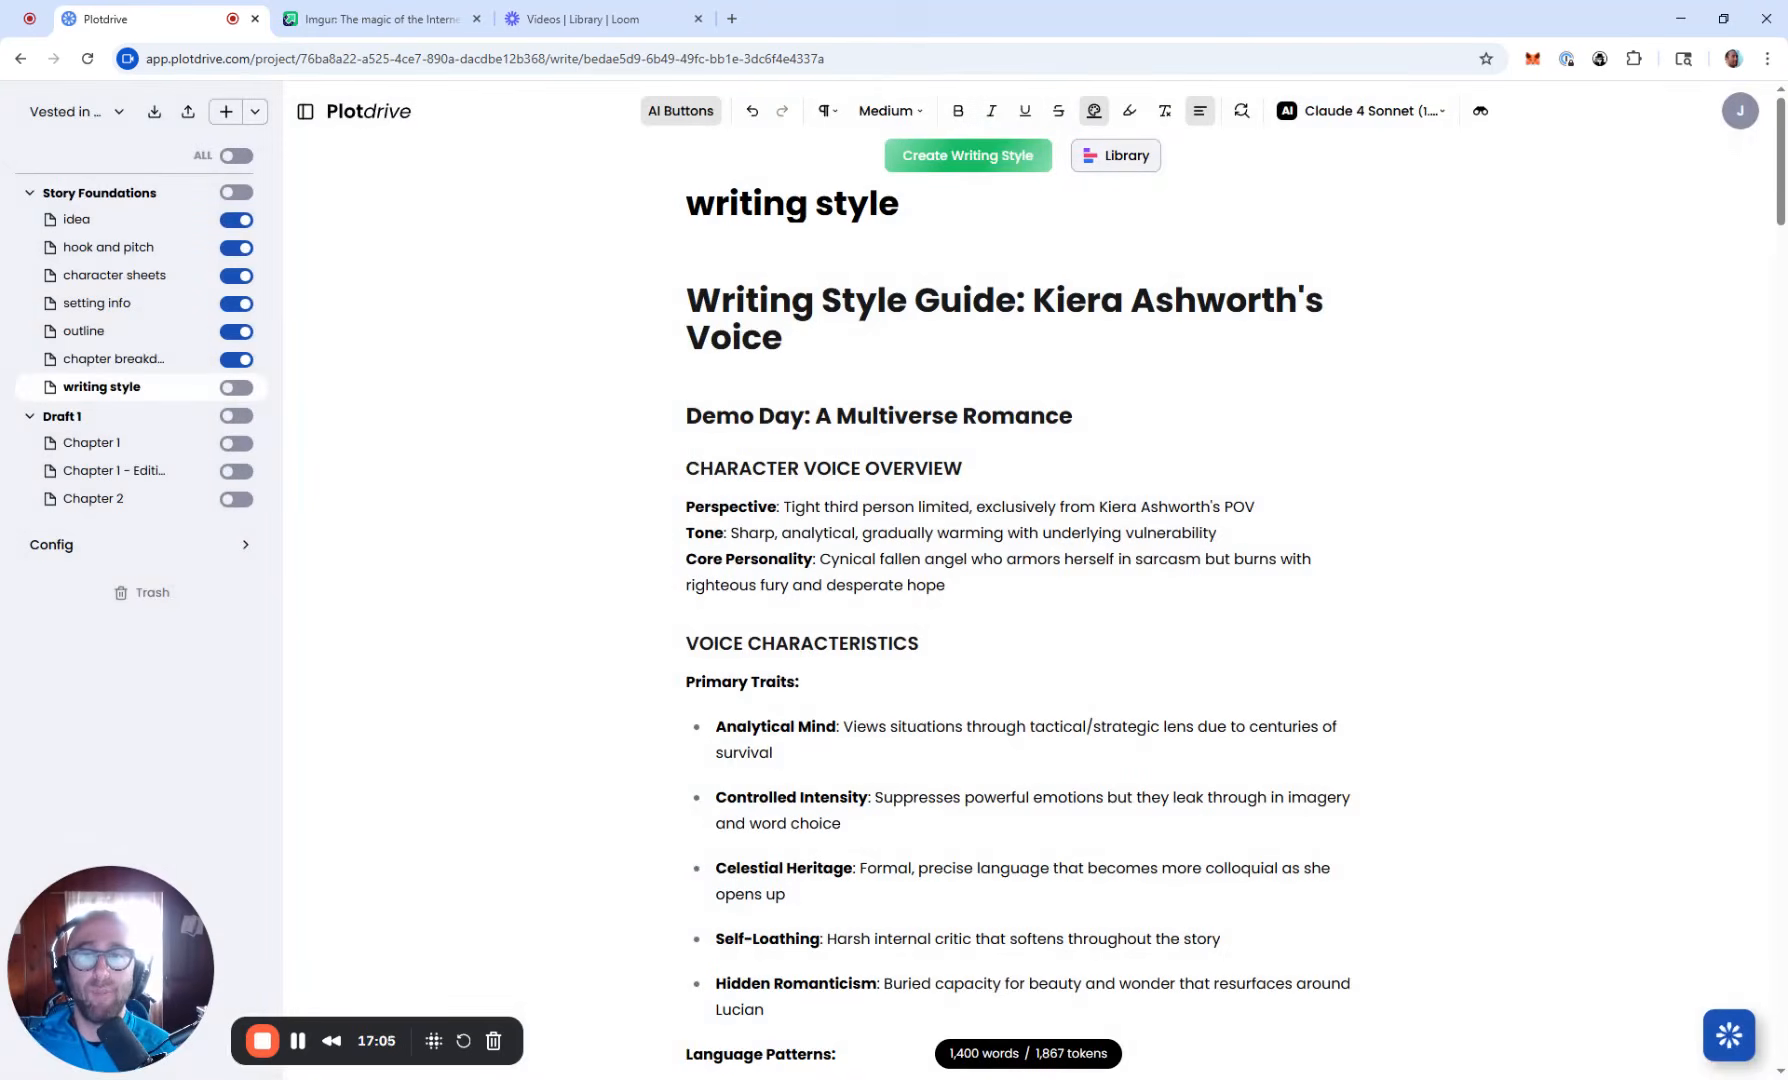
Step: Add a new document named "writing style" to the Story Foundations folder
left_click(226, 111)
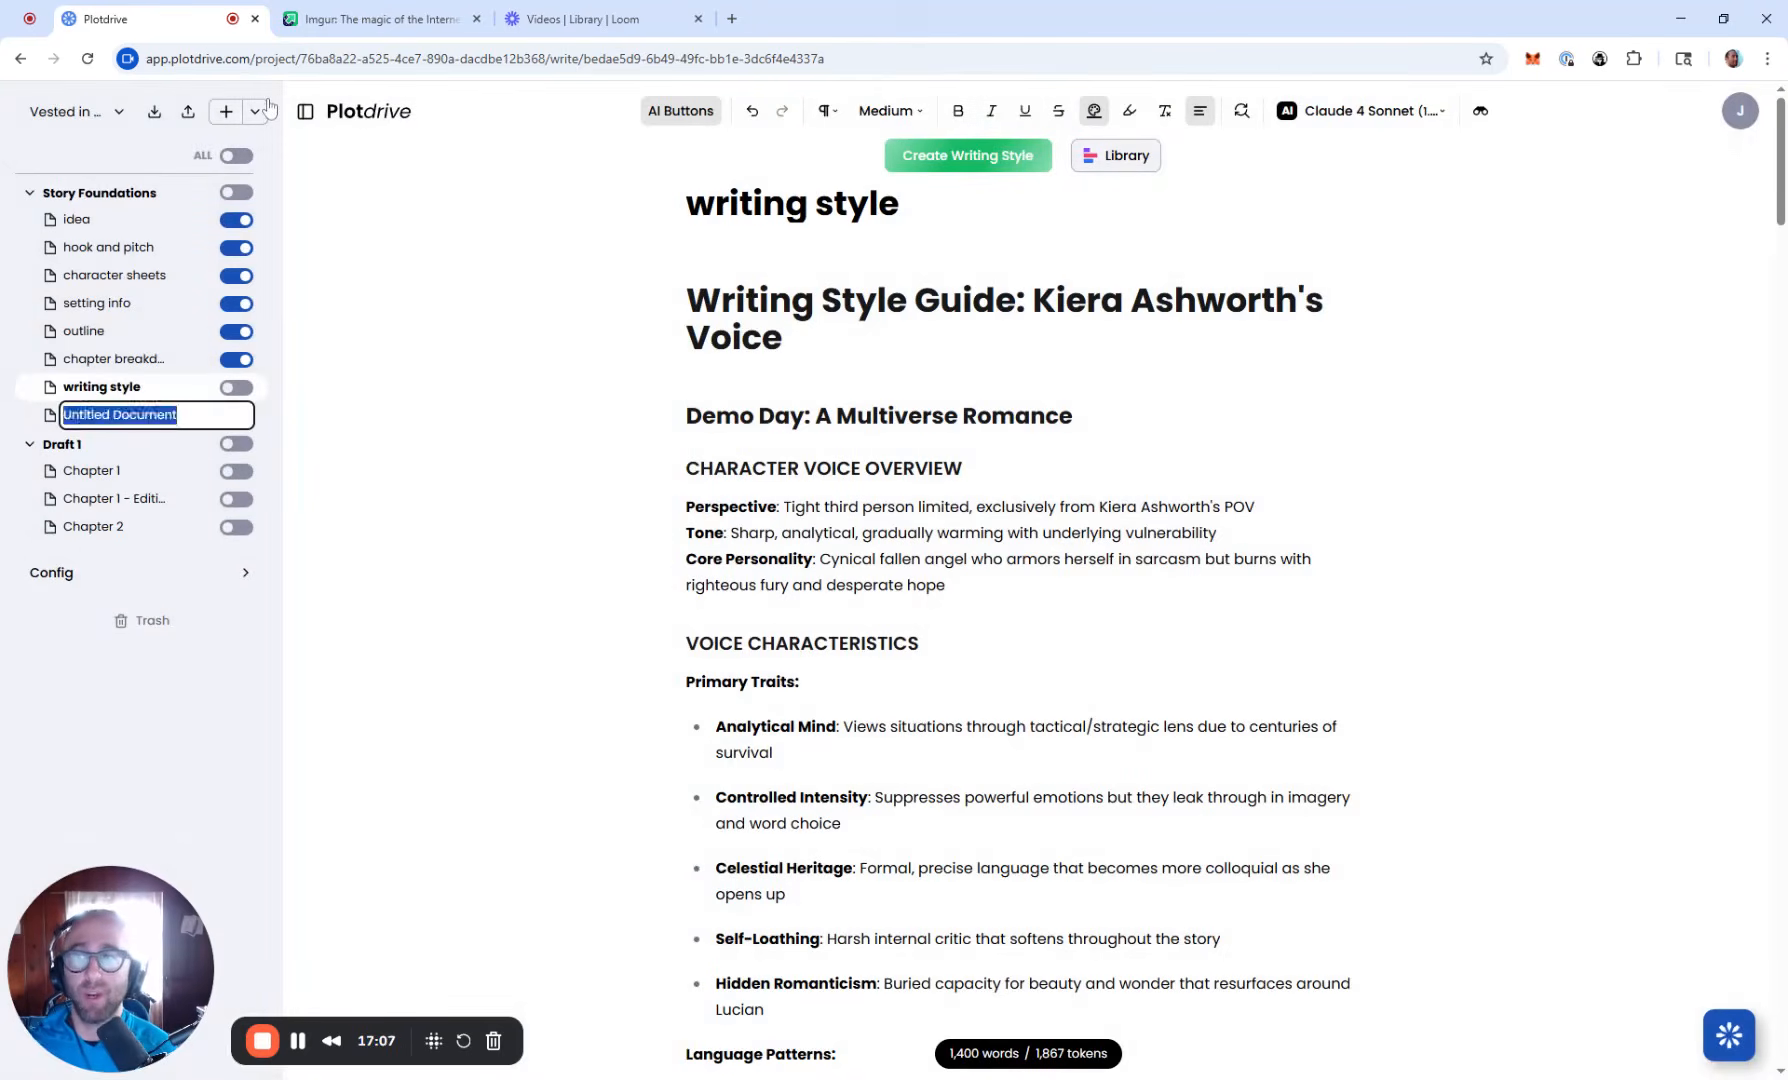
type("wr")
type("iting sty")
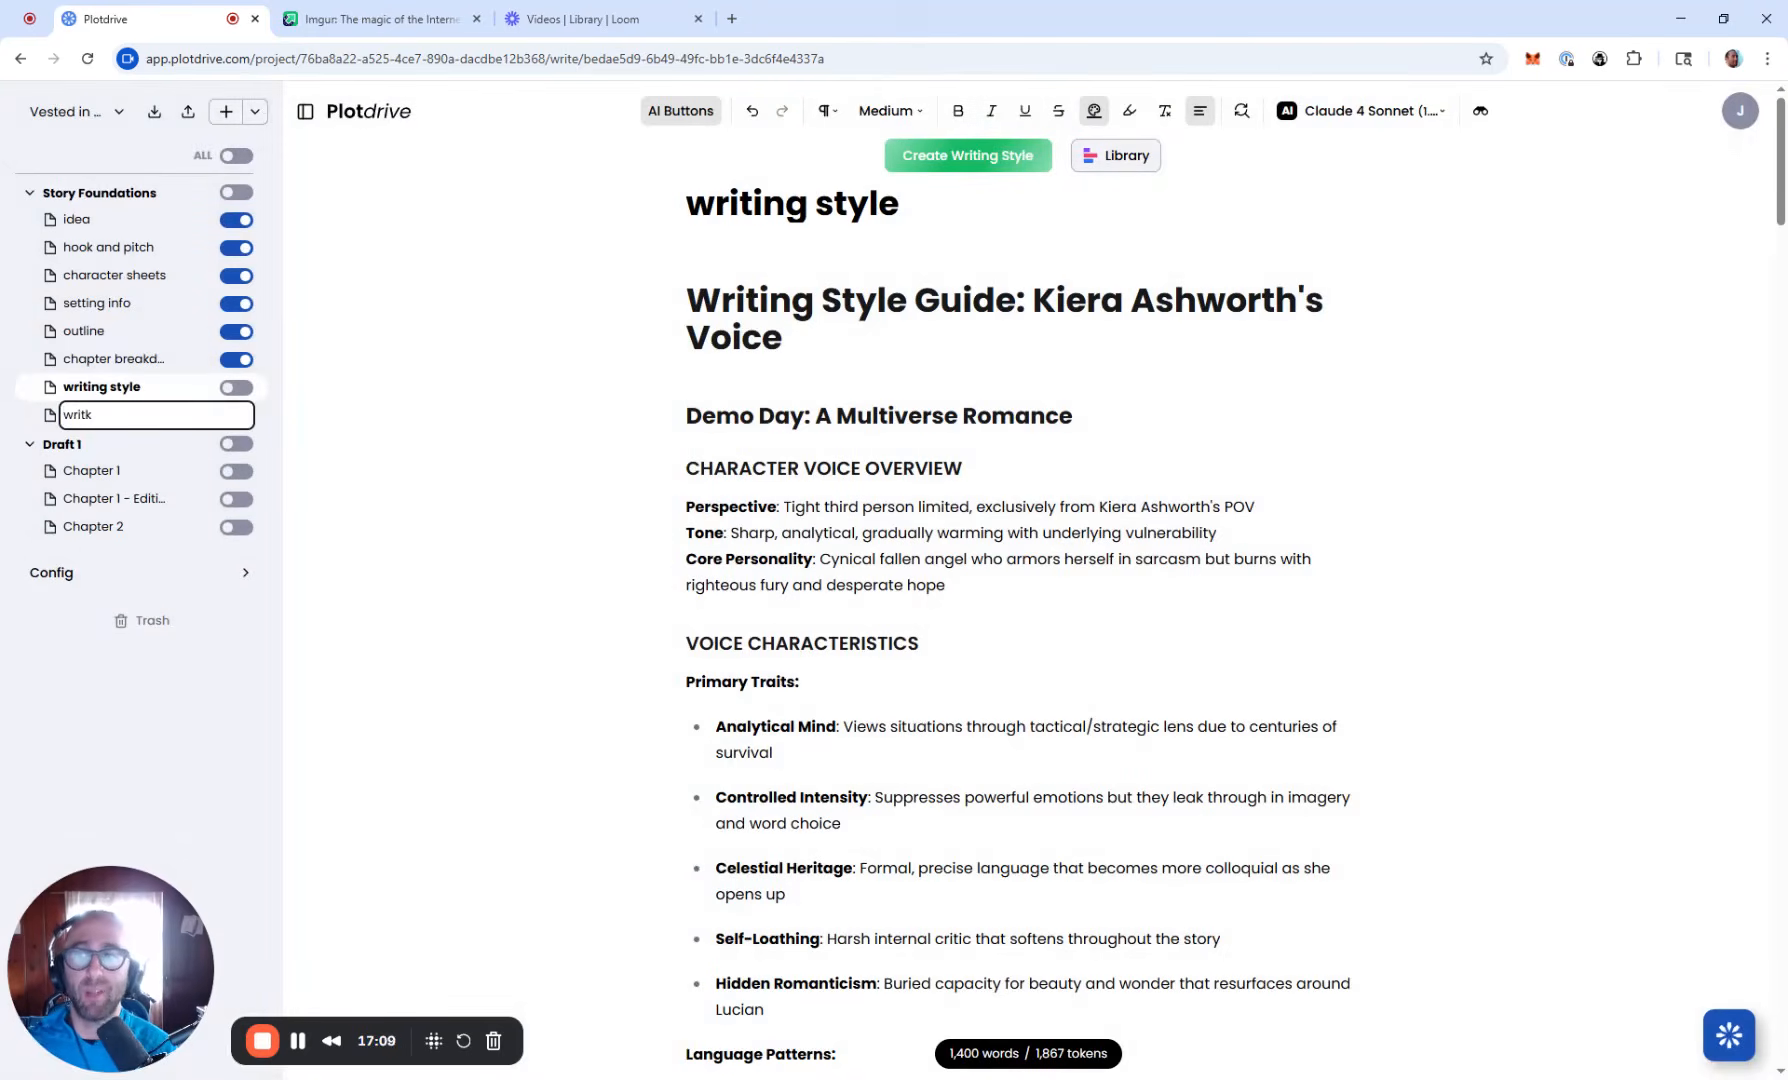
type("le")
key("Return")
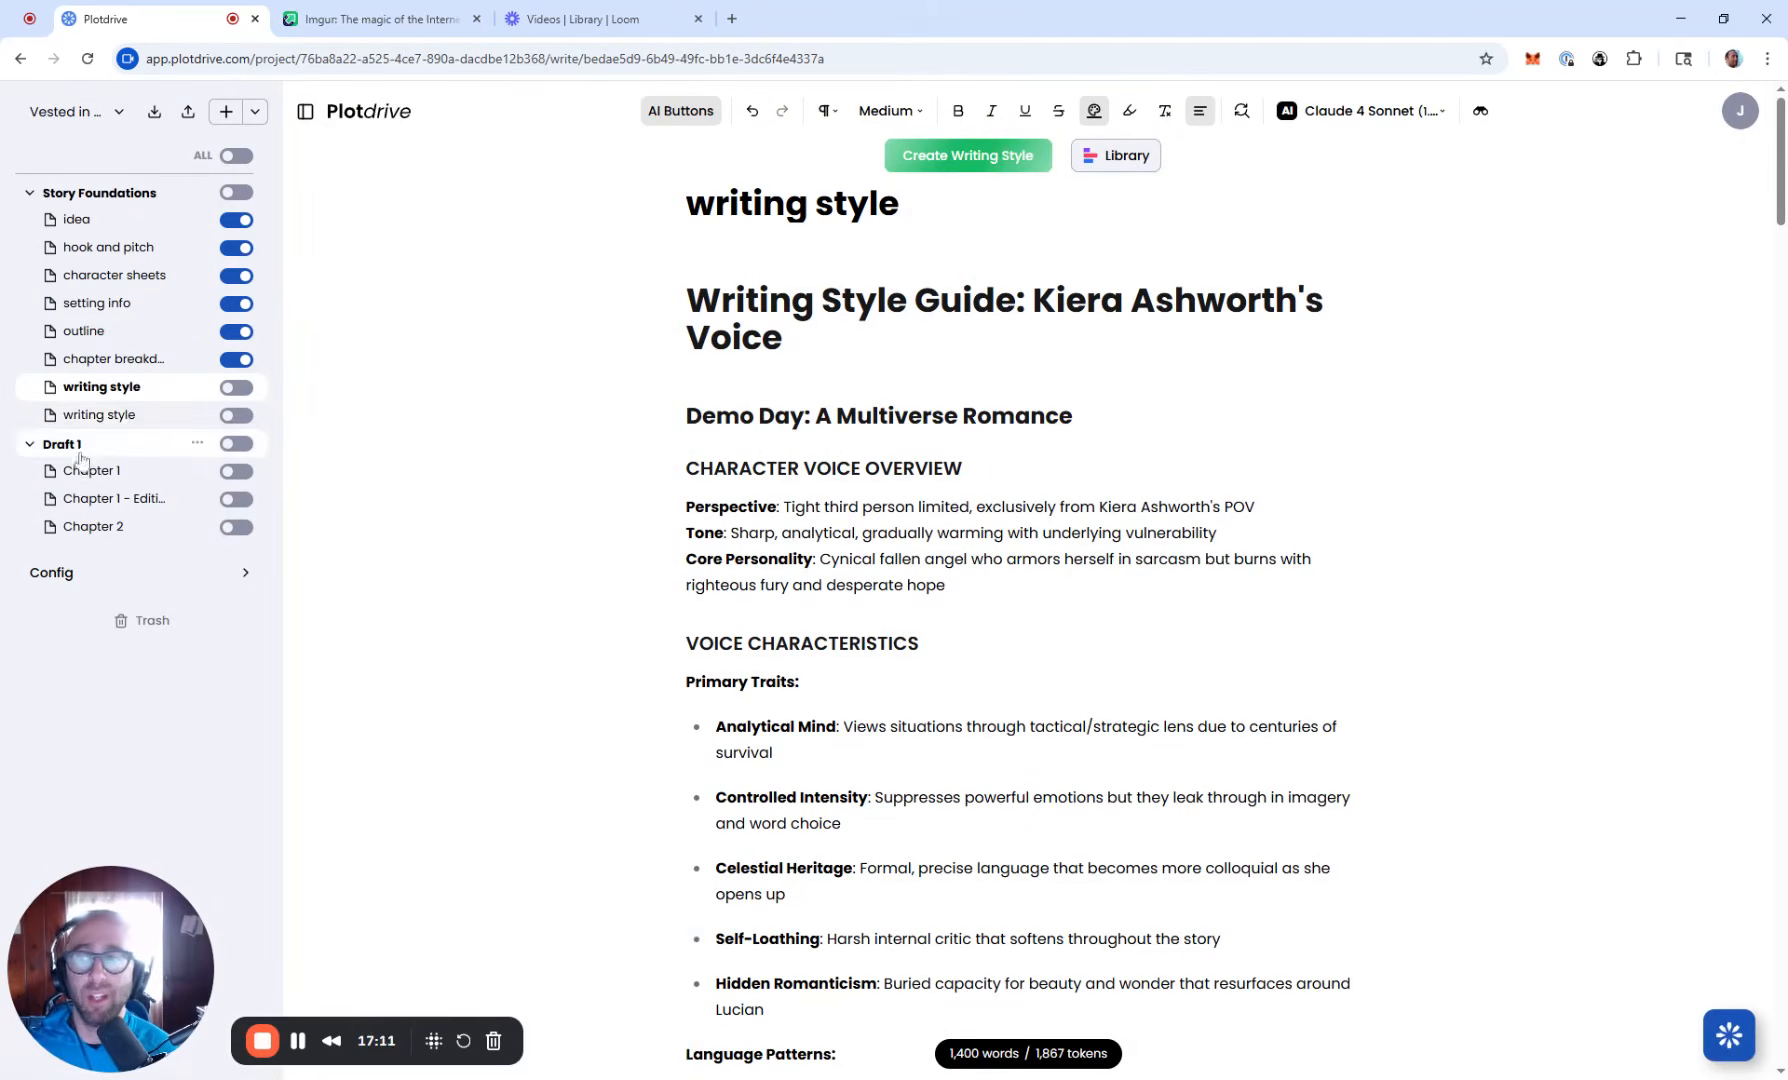
Step: Try the Create Writing Style button in the new empty document and reject the generated text
left_click(988, 158)
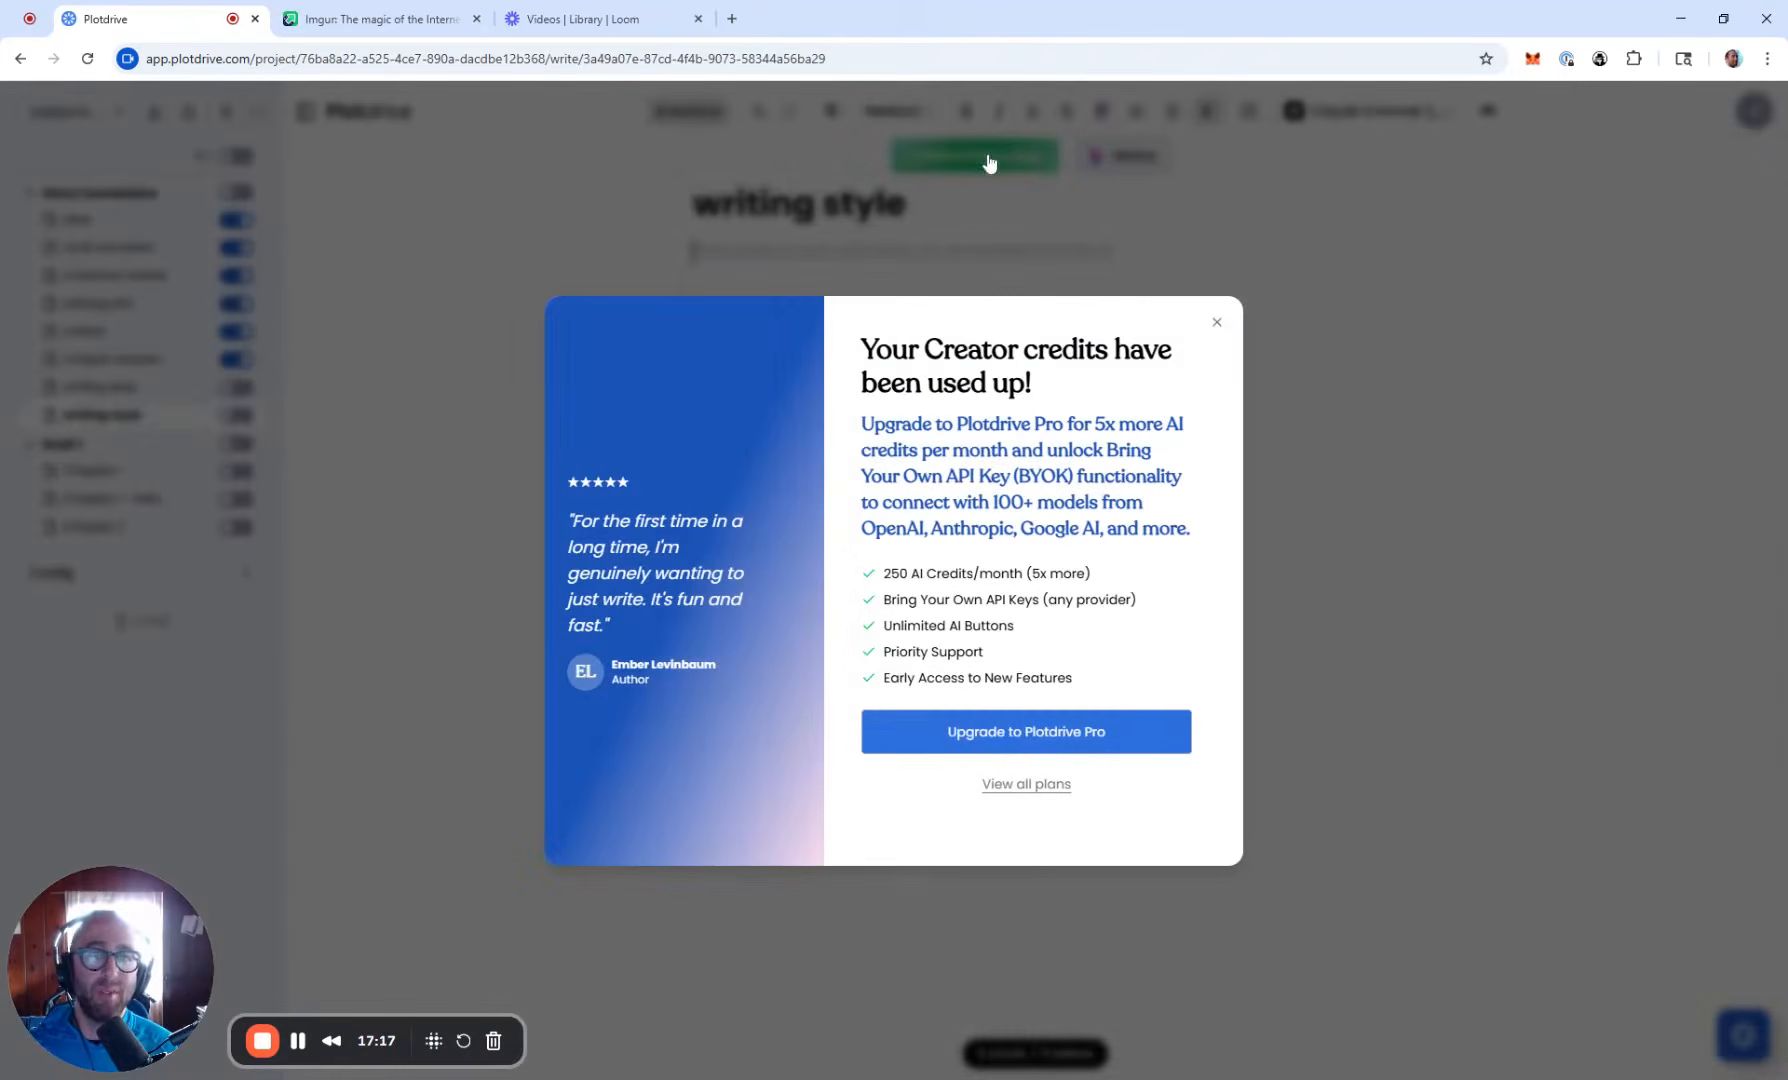
left_click(1219, 323)
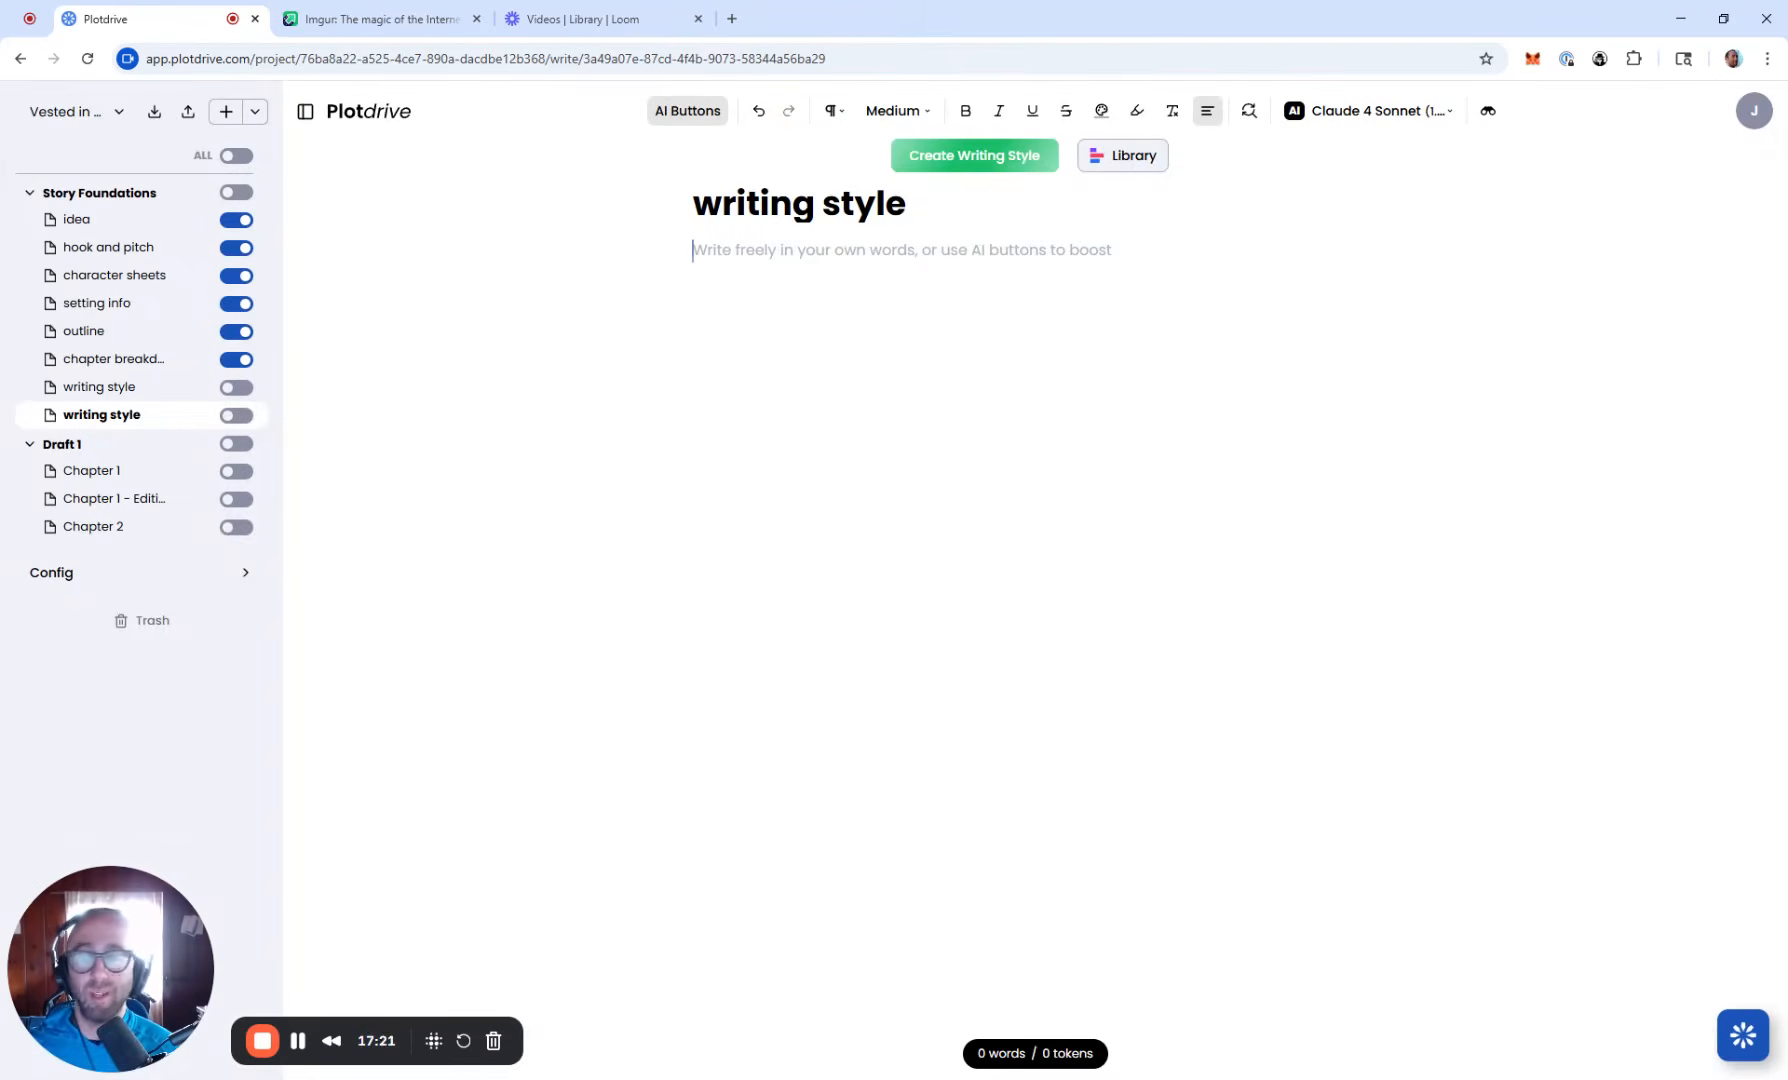
left_click(297, 1040)
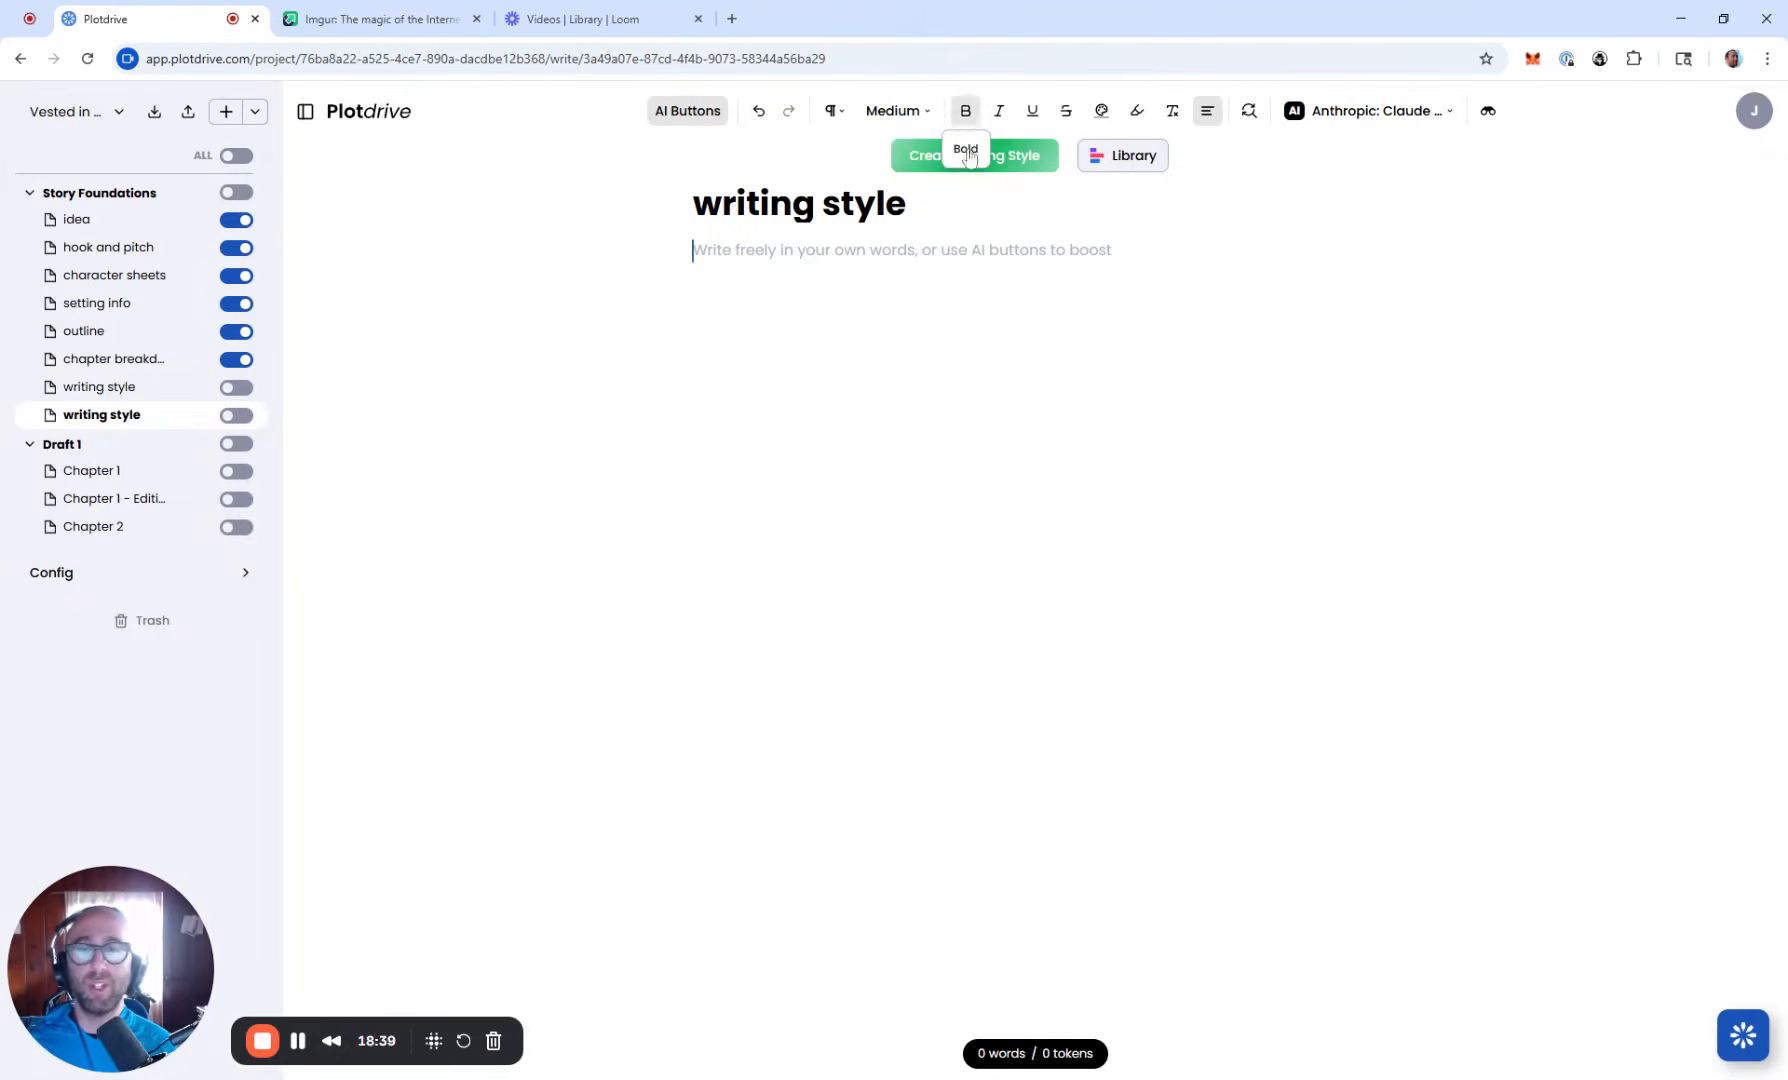
left_click(897, 165)
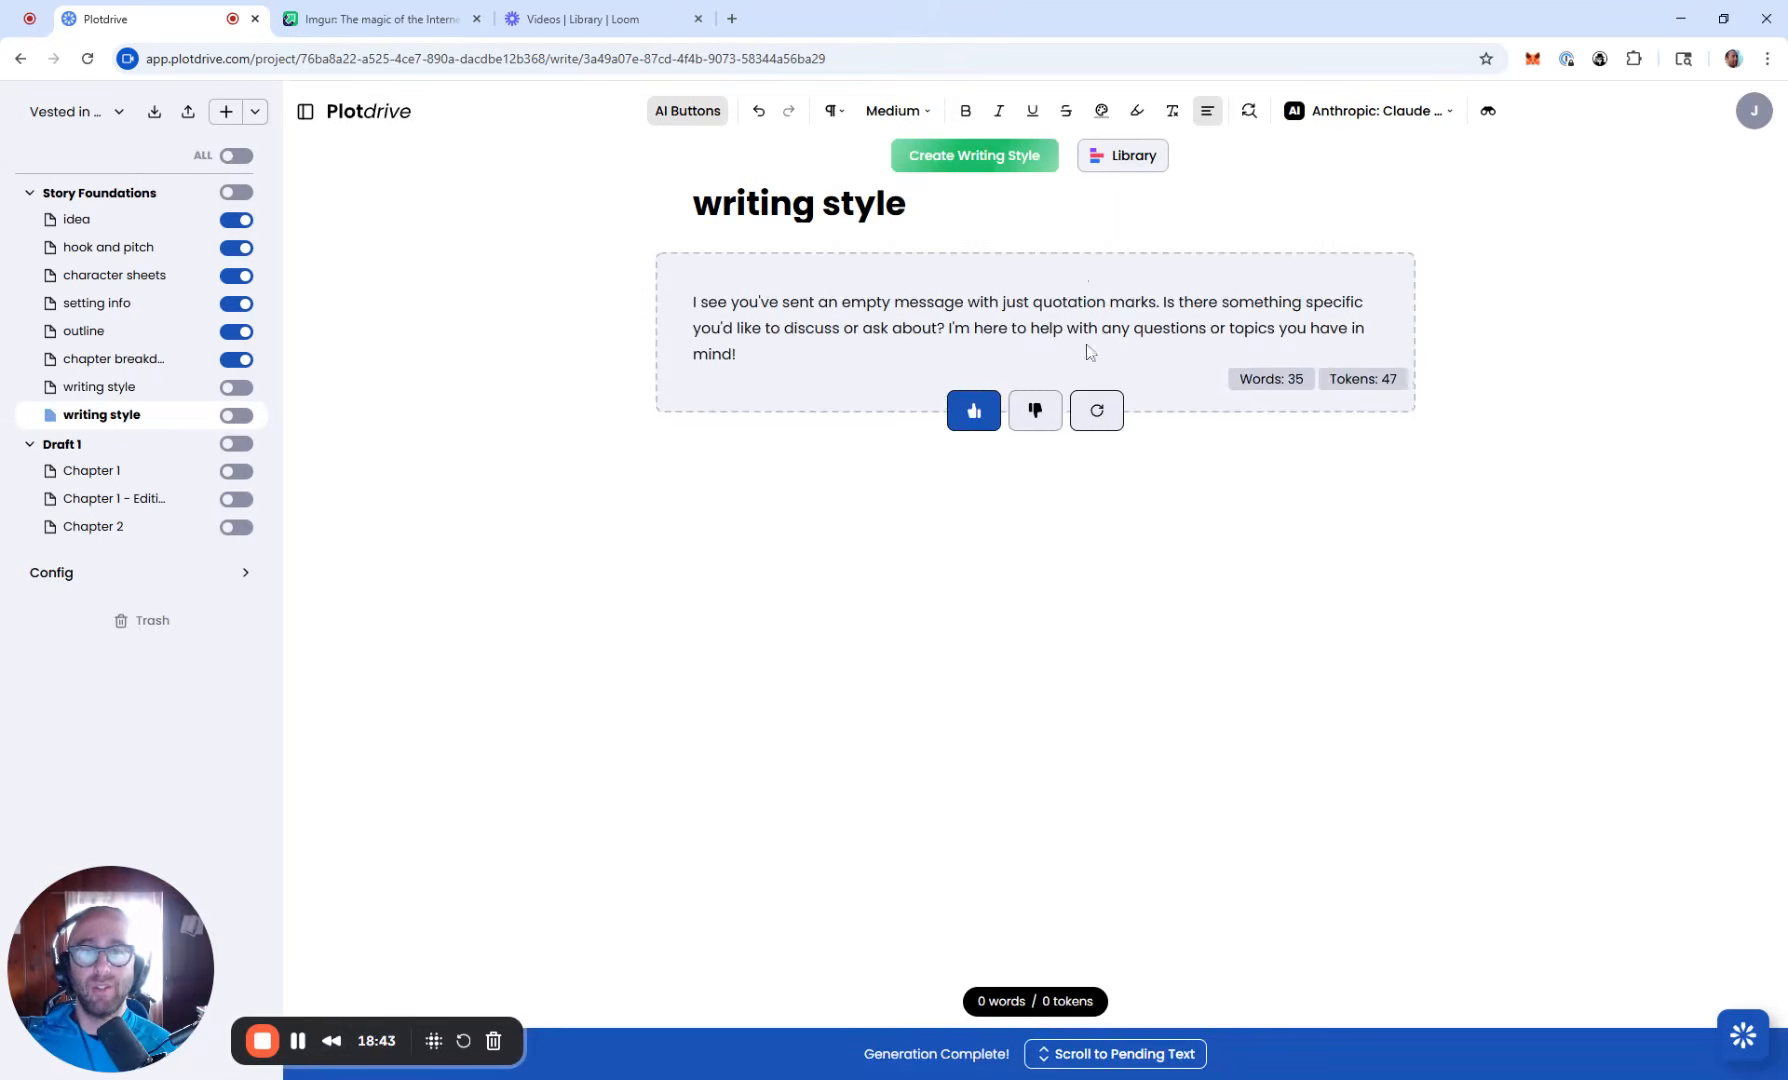
left_click(1030, 408)
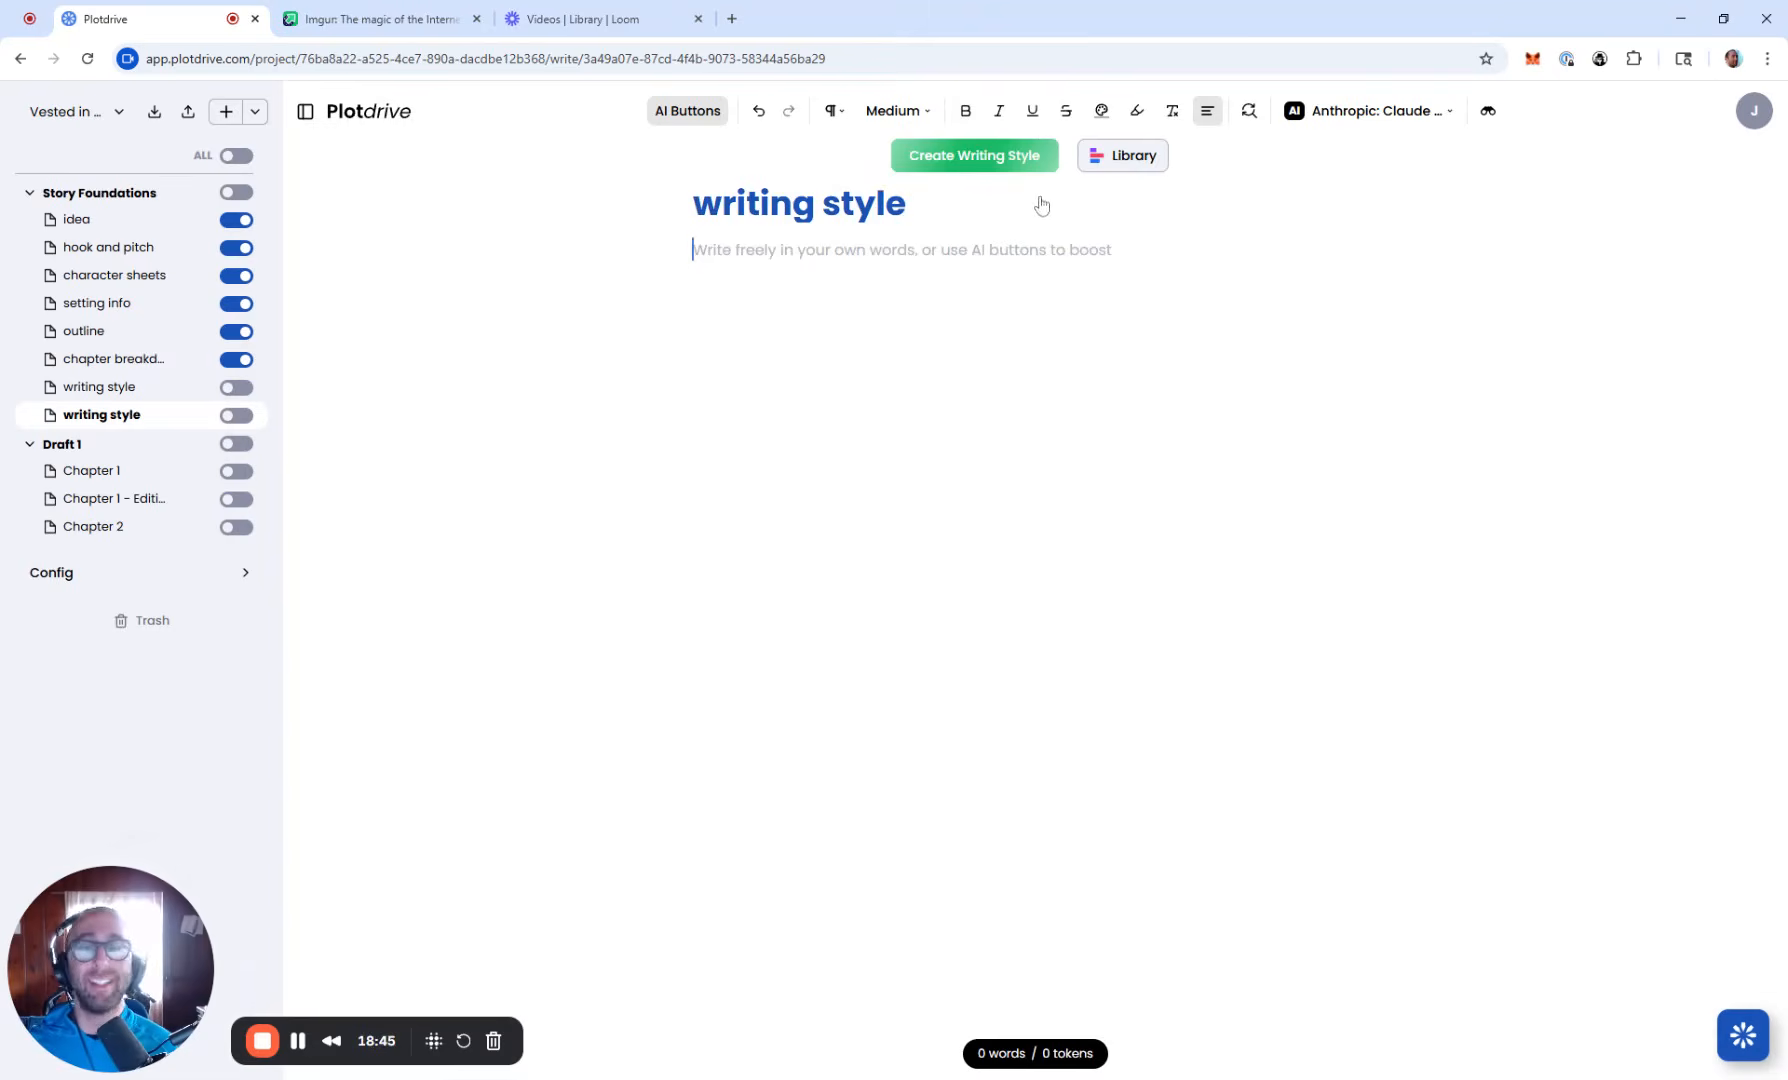
Step: Reopen the button library and collapse the Prompt Builder of the Create Writing Style button
left_click(1163, 158)
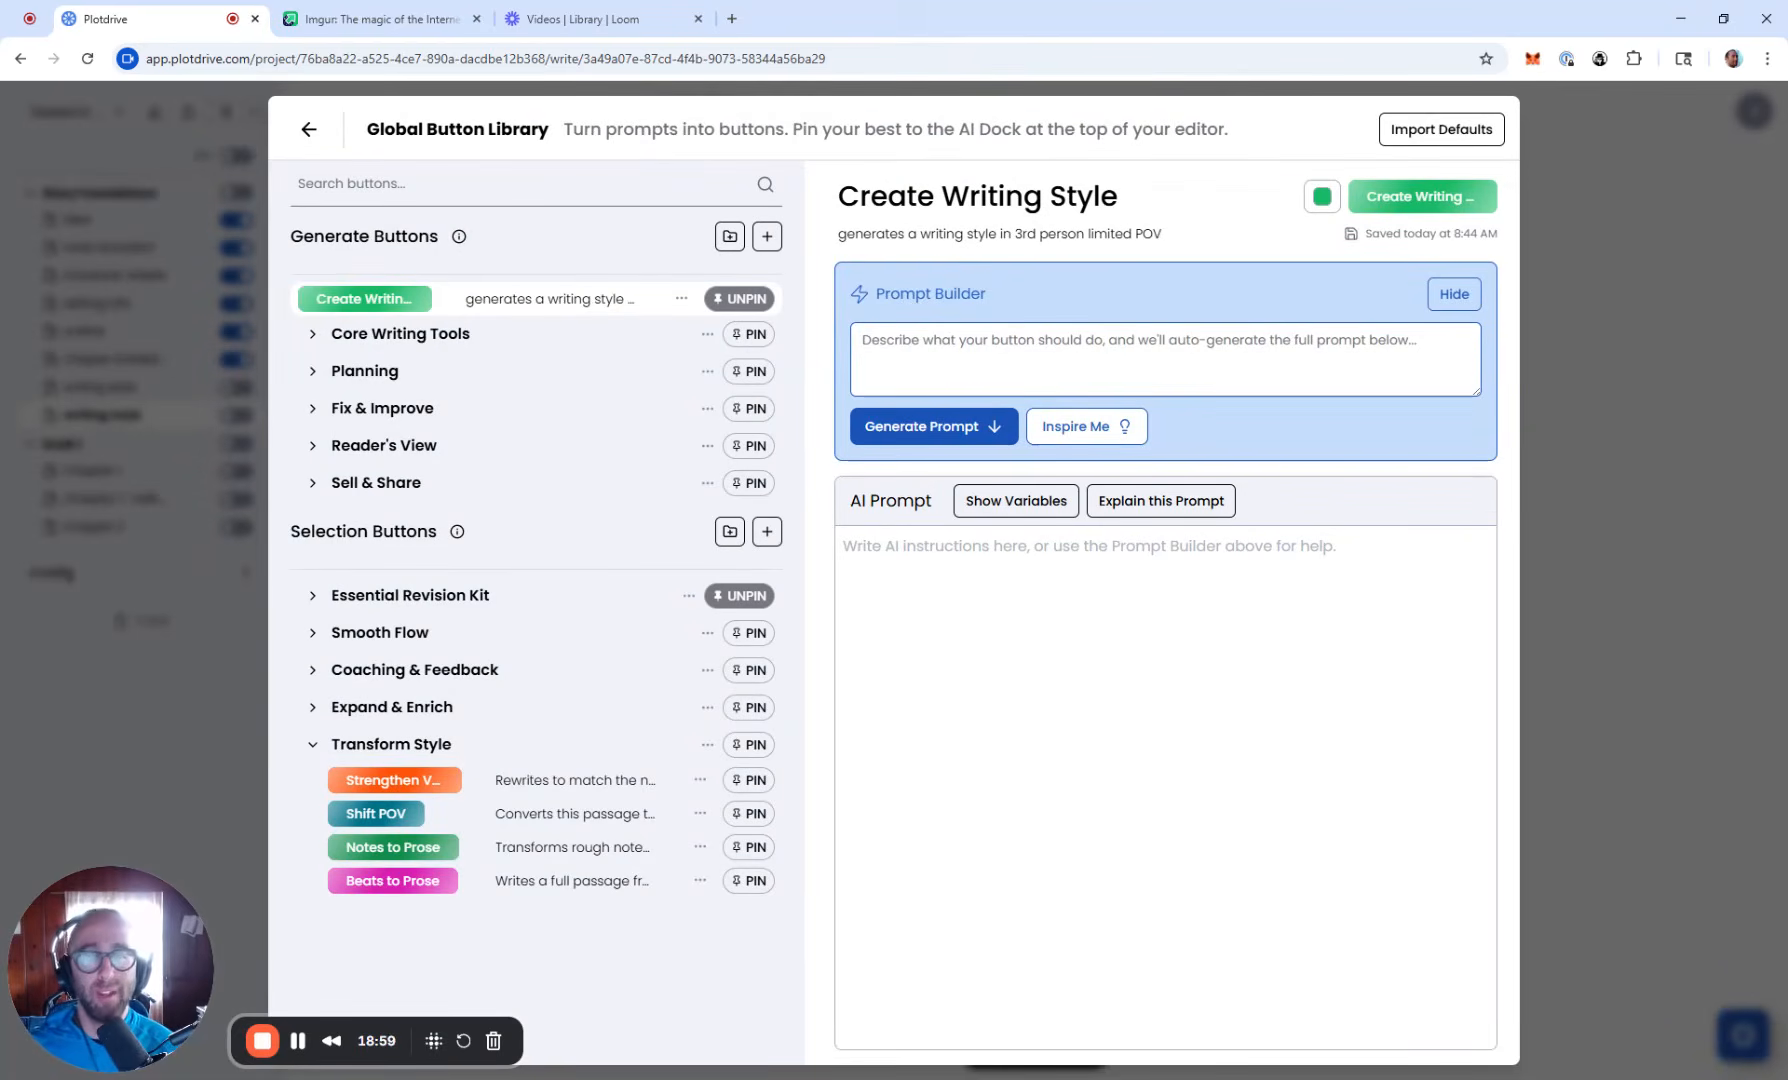
left_click(1454, 294)
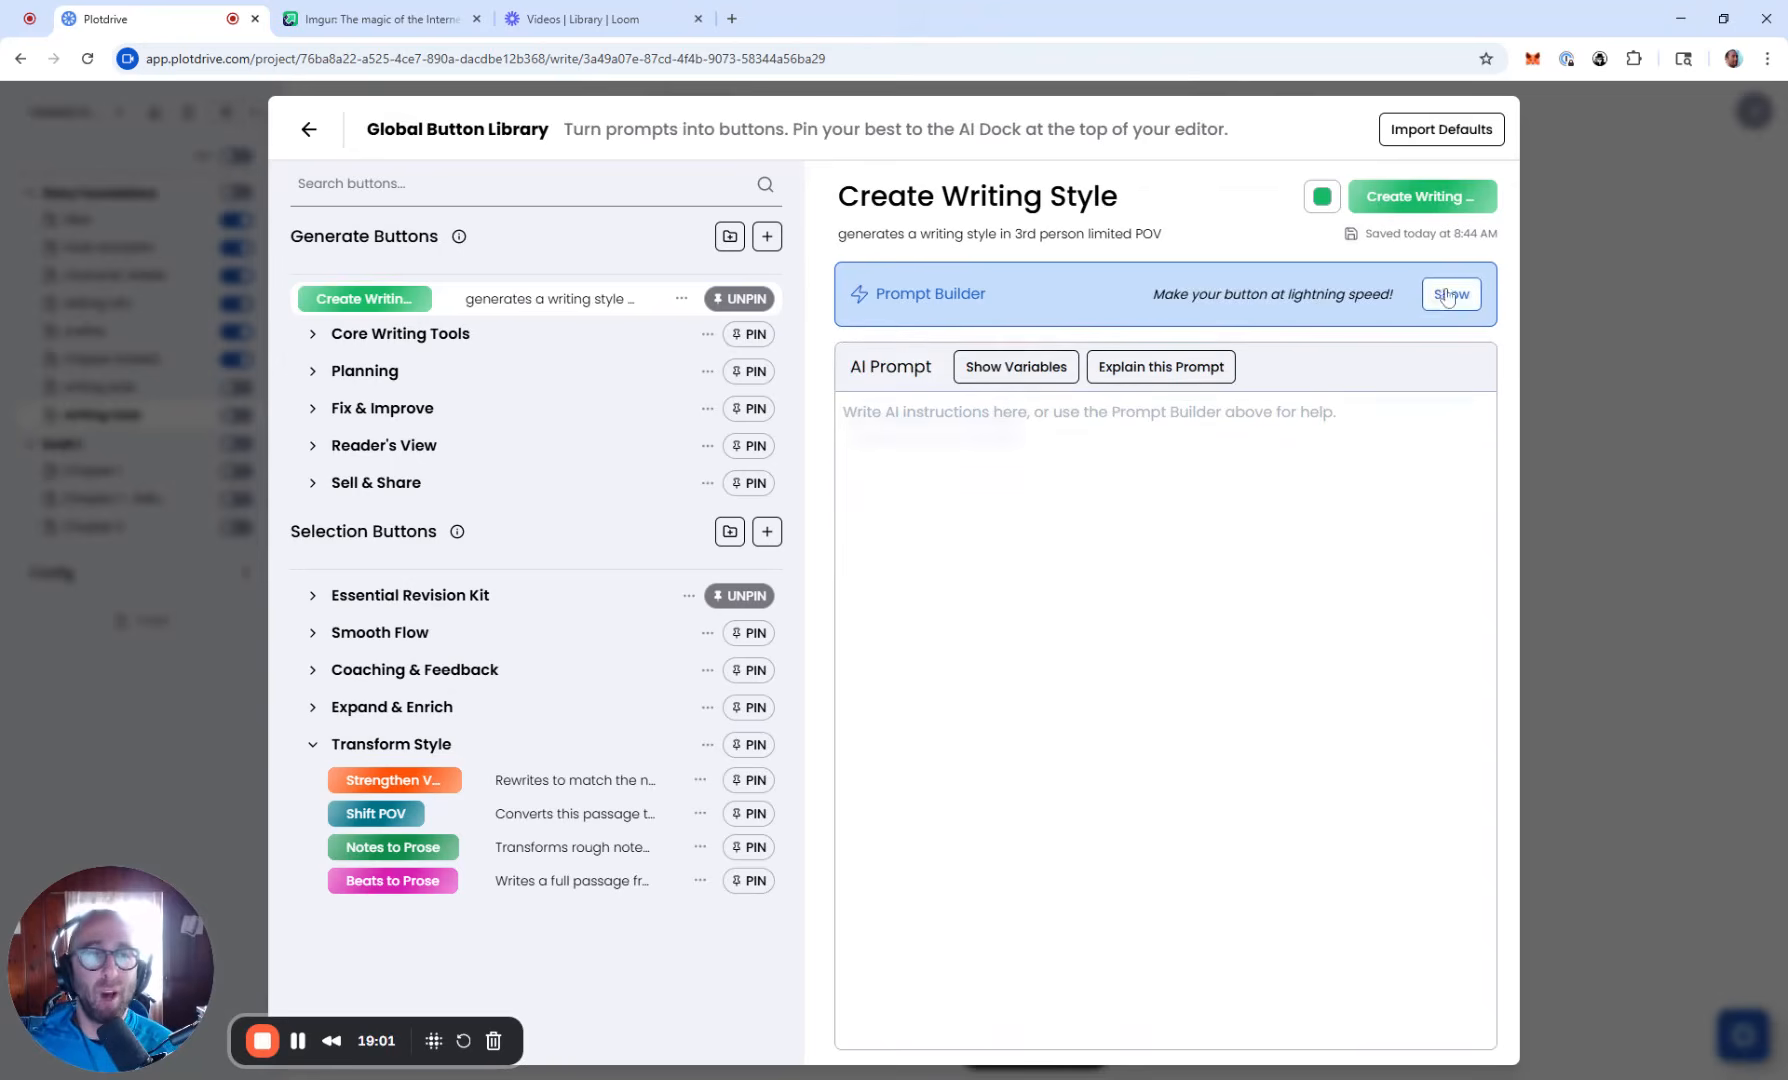
left_click(1452, 294)
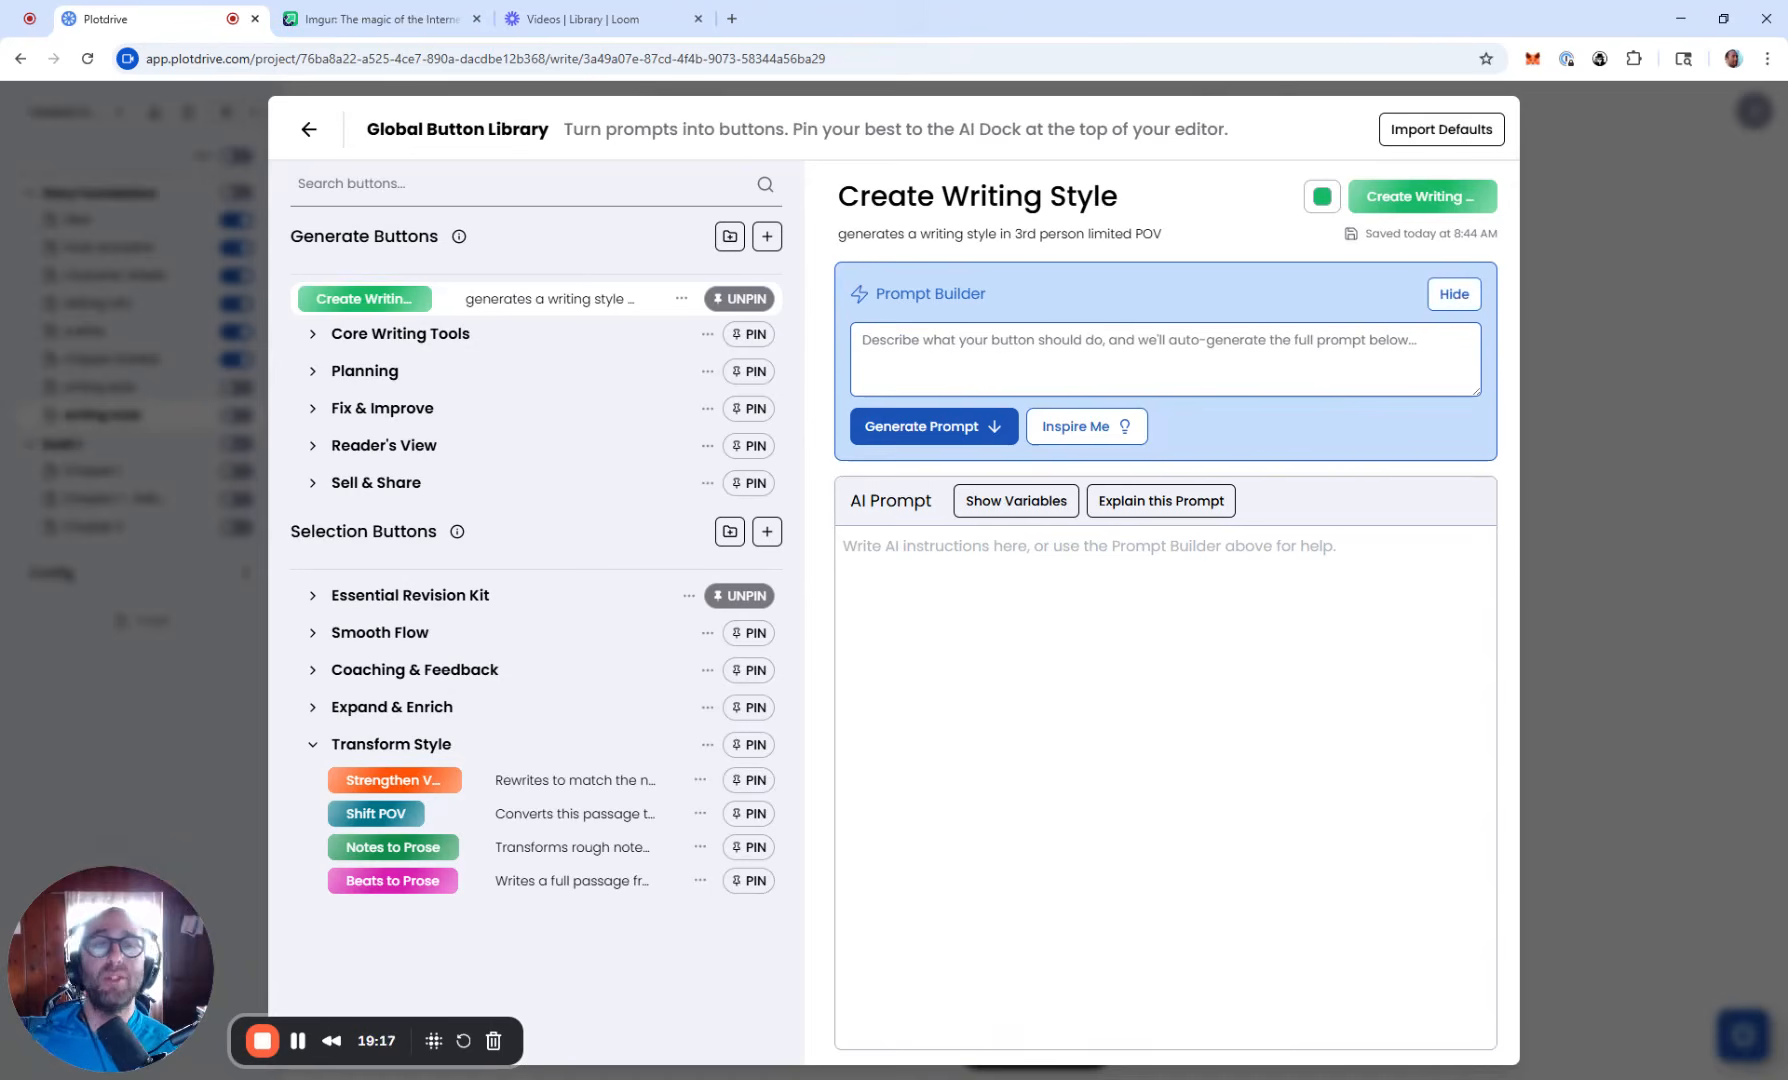
left_click(1454, 295)
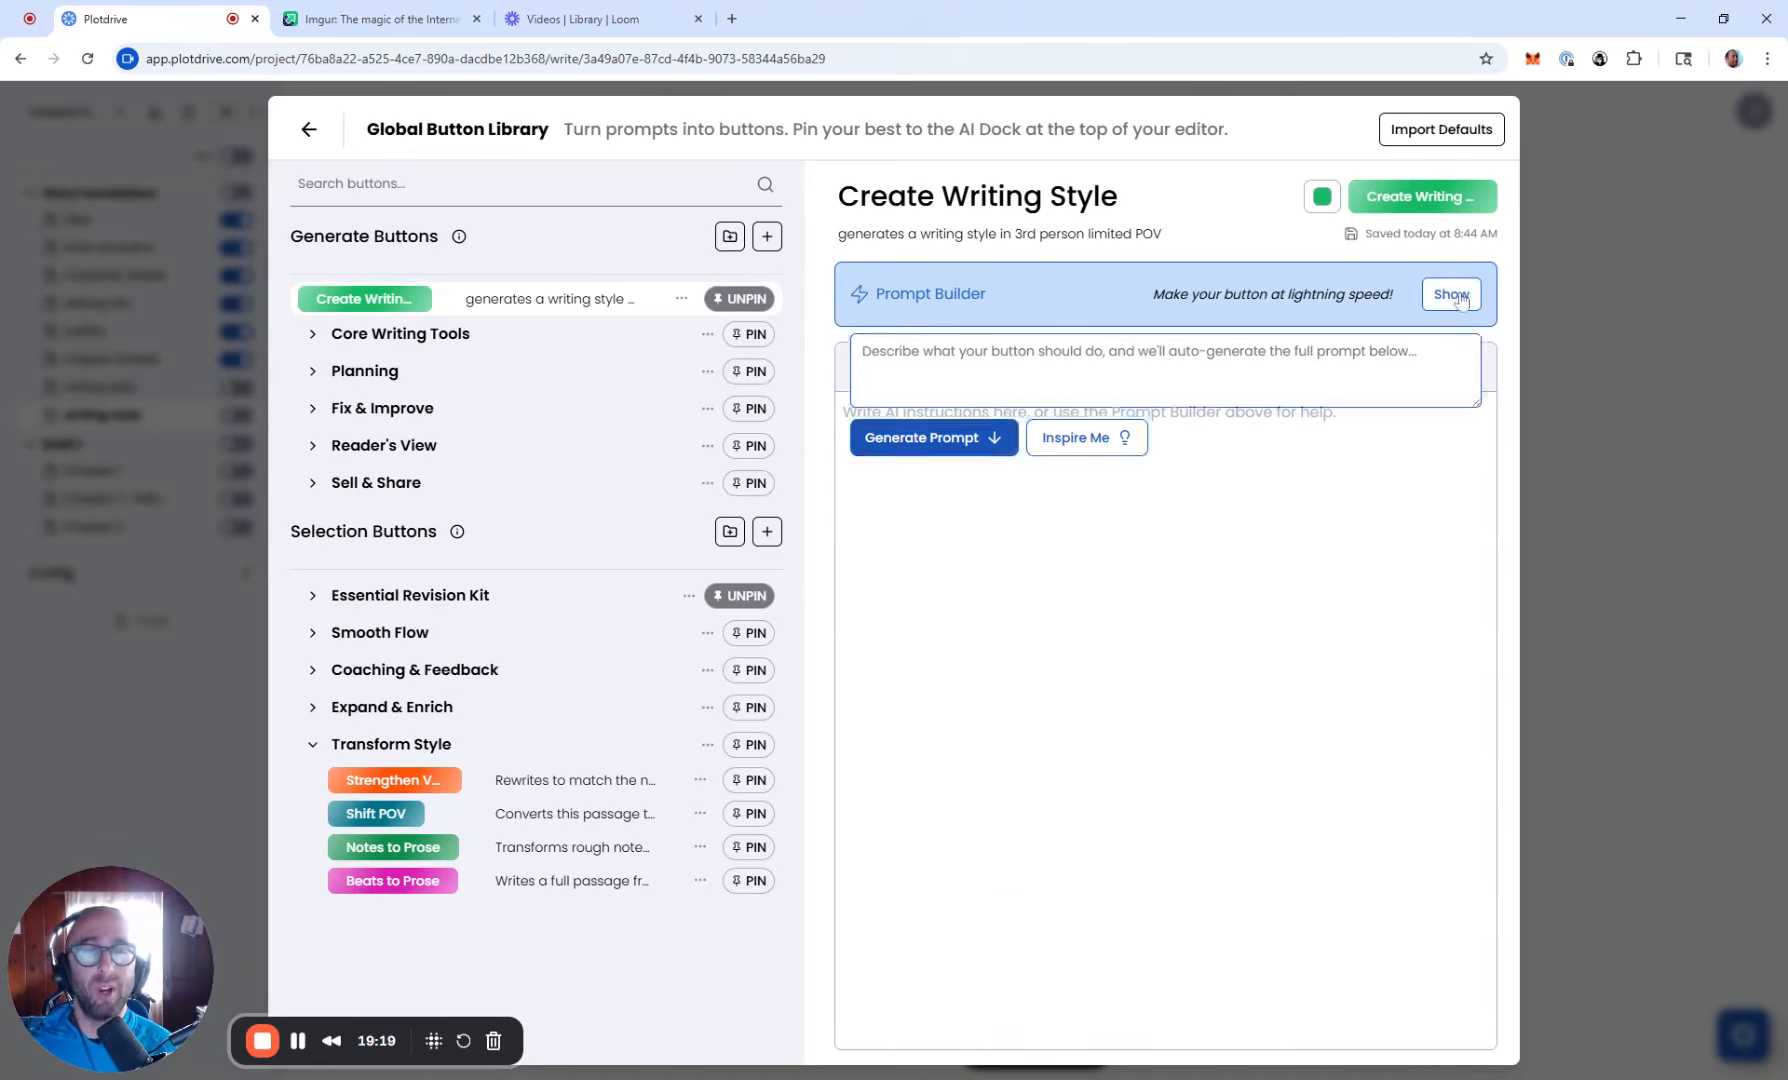
Step: Enter AI Prompt instructions for a romantasy ghostwriter's style document in the main character's tight third person limited voice only, with examples, and return to the document
left_click(1003, 440)
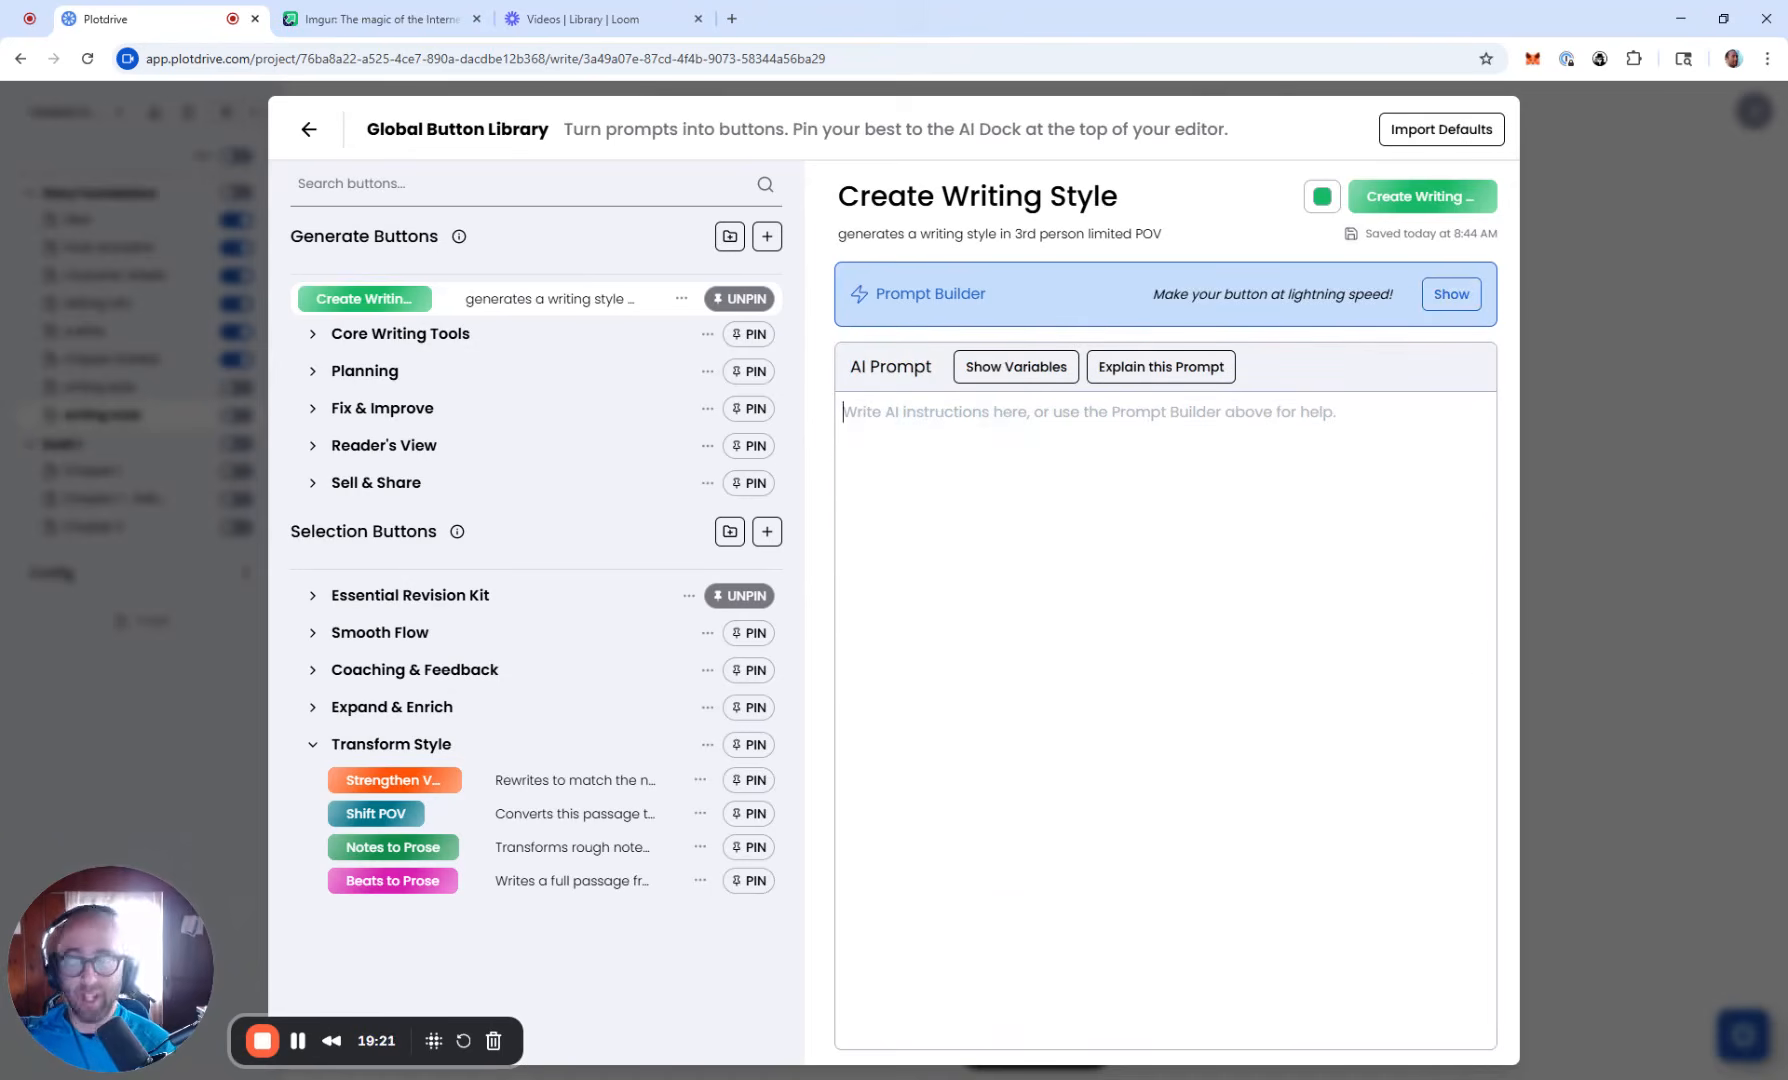
type("you are tasked with creating a writing style to guide a ghostwriter of a romantasy novel. the voice of the story should be the main character’s only, tight third person limited perspective. the readers will be voracious fans of this genre, and very familiar with the tropes to the point where the tropes executed in an emotionally satisfying way, are why they will read this book. this writing style document you are creating is a key component of a long form book writing workflow, and it will be included in the context given to the ghostwriter while they write chapters of the novel. the end goal is to create a precise set of guided instructions that describe the writing voice, and give clear examples of how the voice presents itself in prose description, internal thoughts and monologue, dialogue with other characters, and action scenes. DO NOT USE ALTERNATING POVS OR OTHER CHARACTERS, this writing style is for the main character ONLY.")
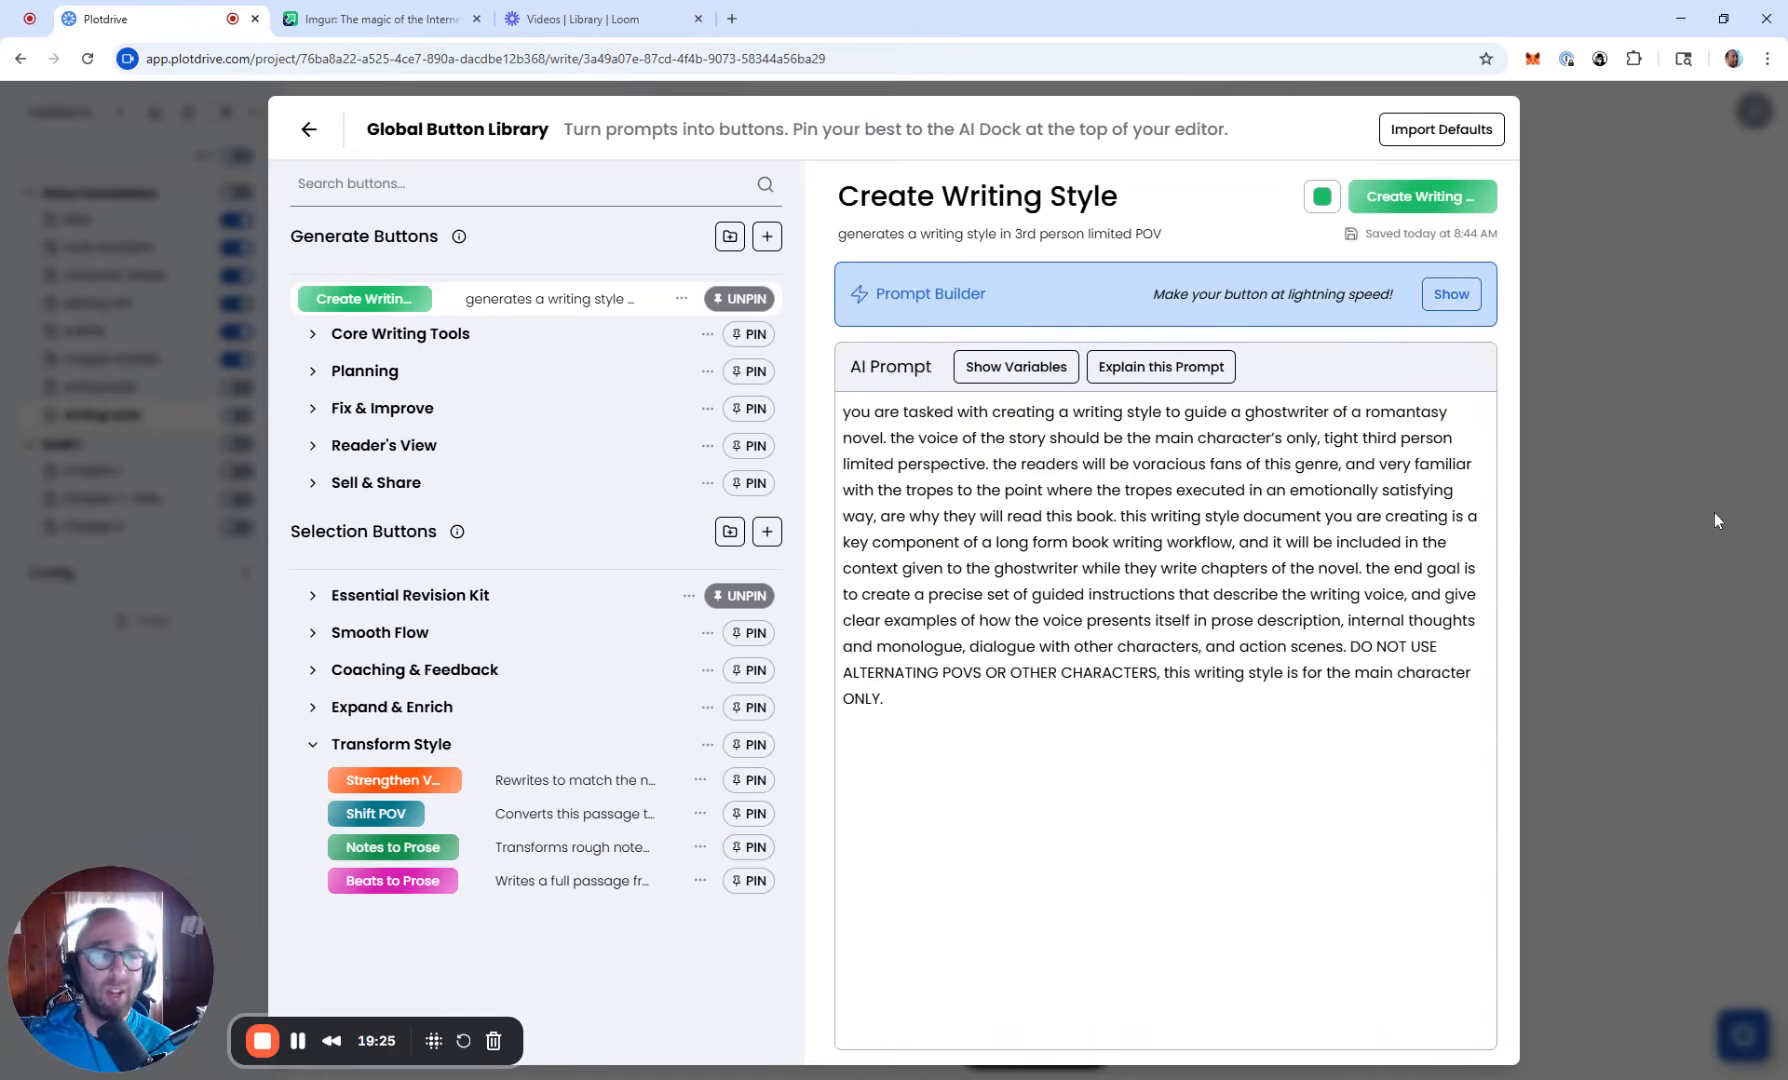
left_click(1642, 523)
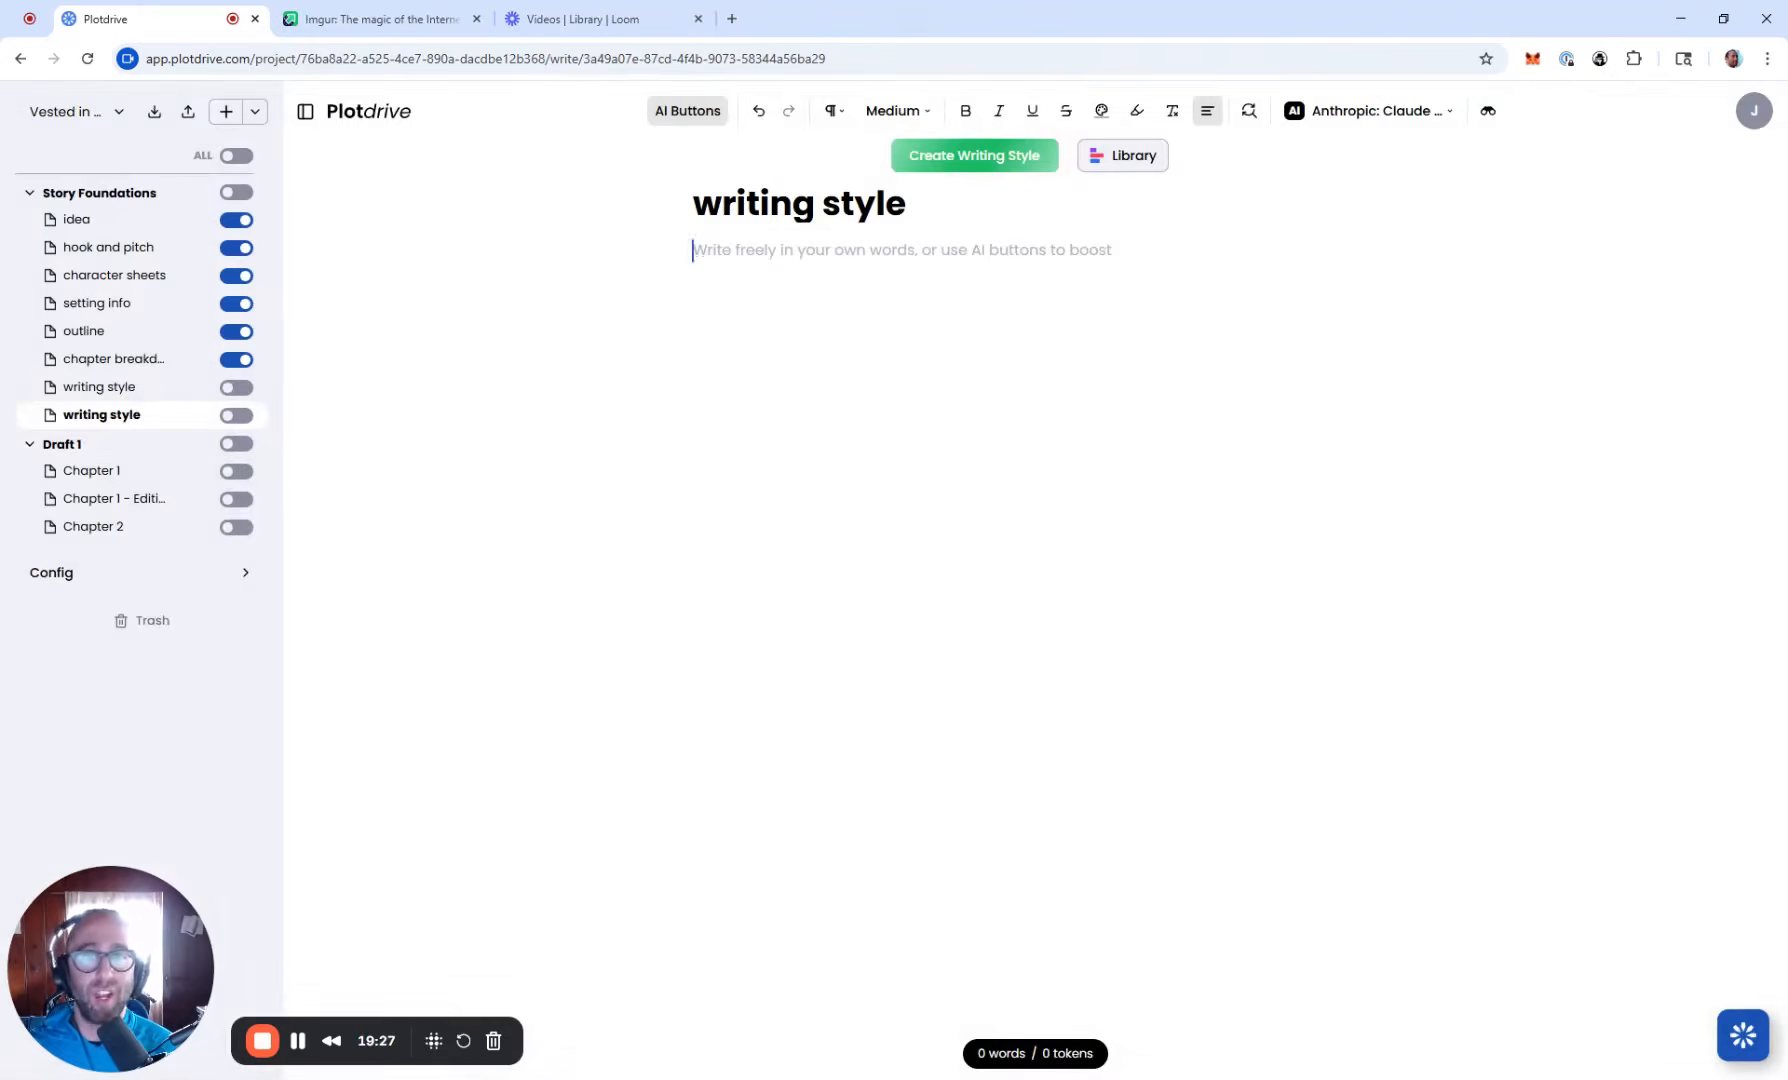
Step: Test Create Writing Style in the empty document, stop and reject the generated text, and check the earlier writing style document for comparison
left_click(958, 158)
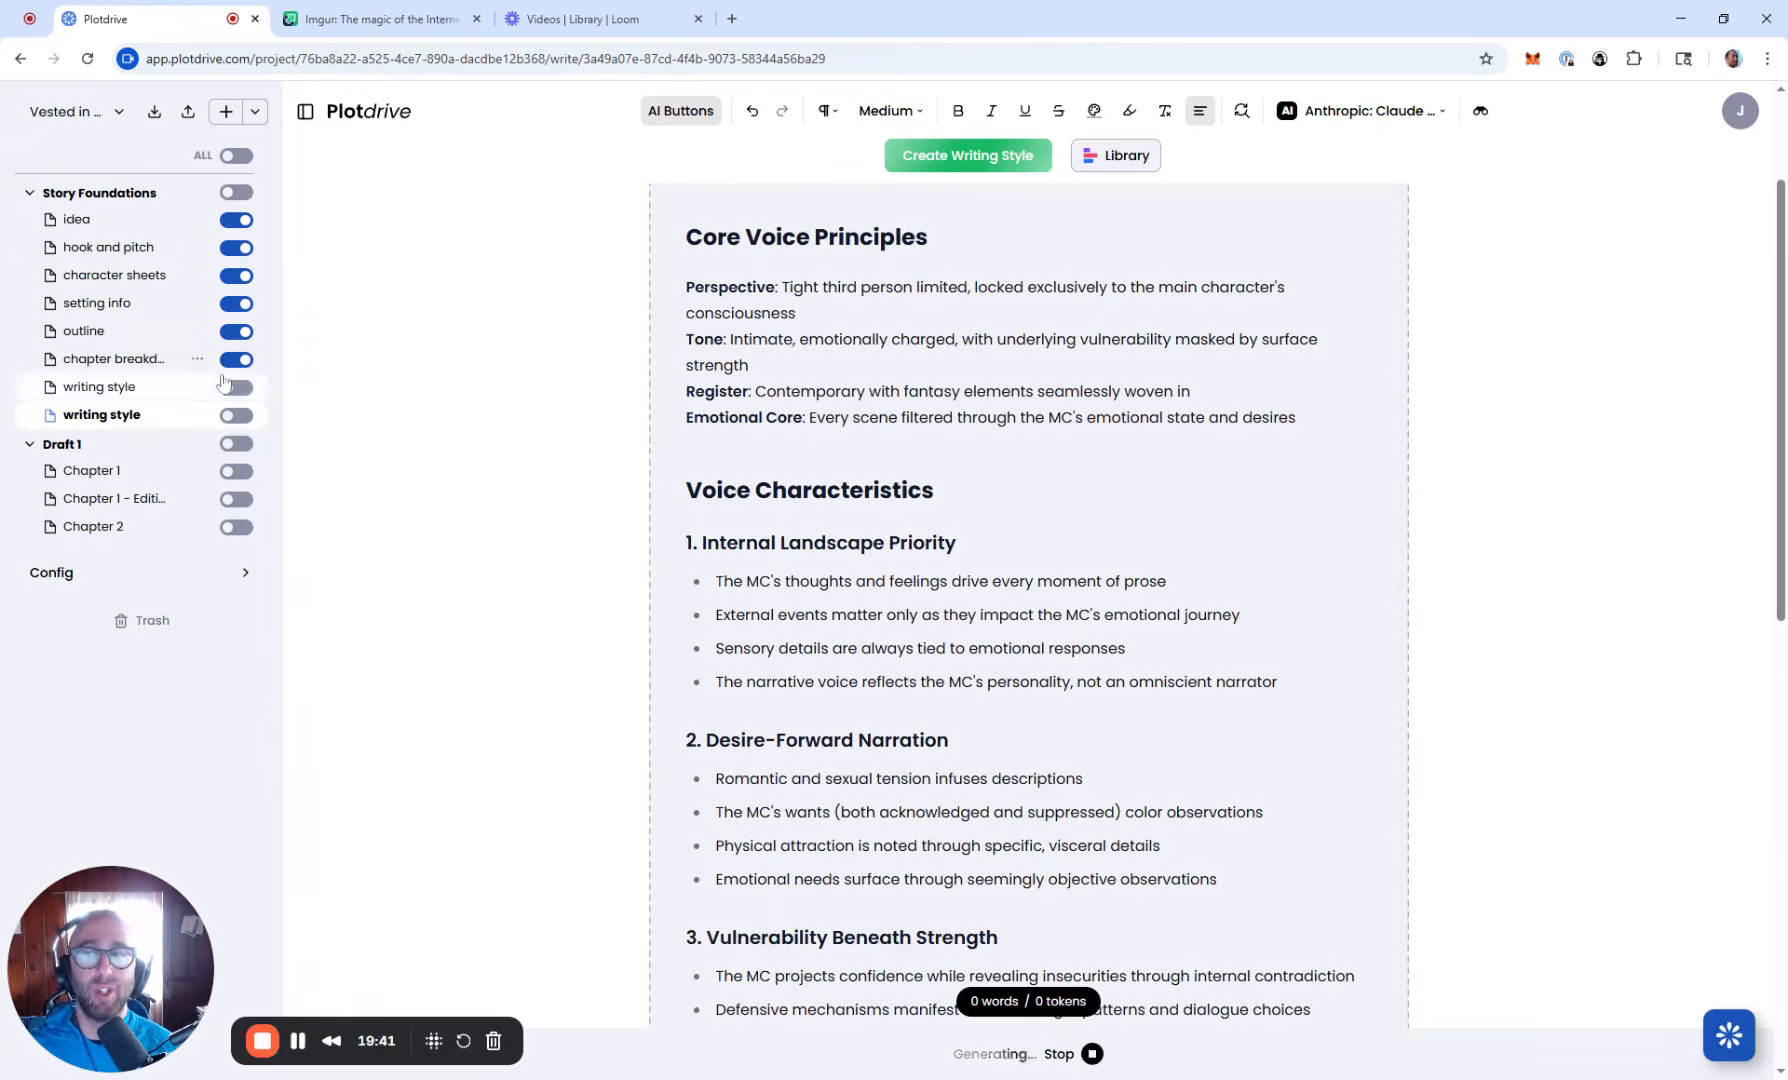
scroll(728, 463, "down", 7)
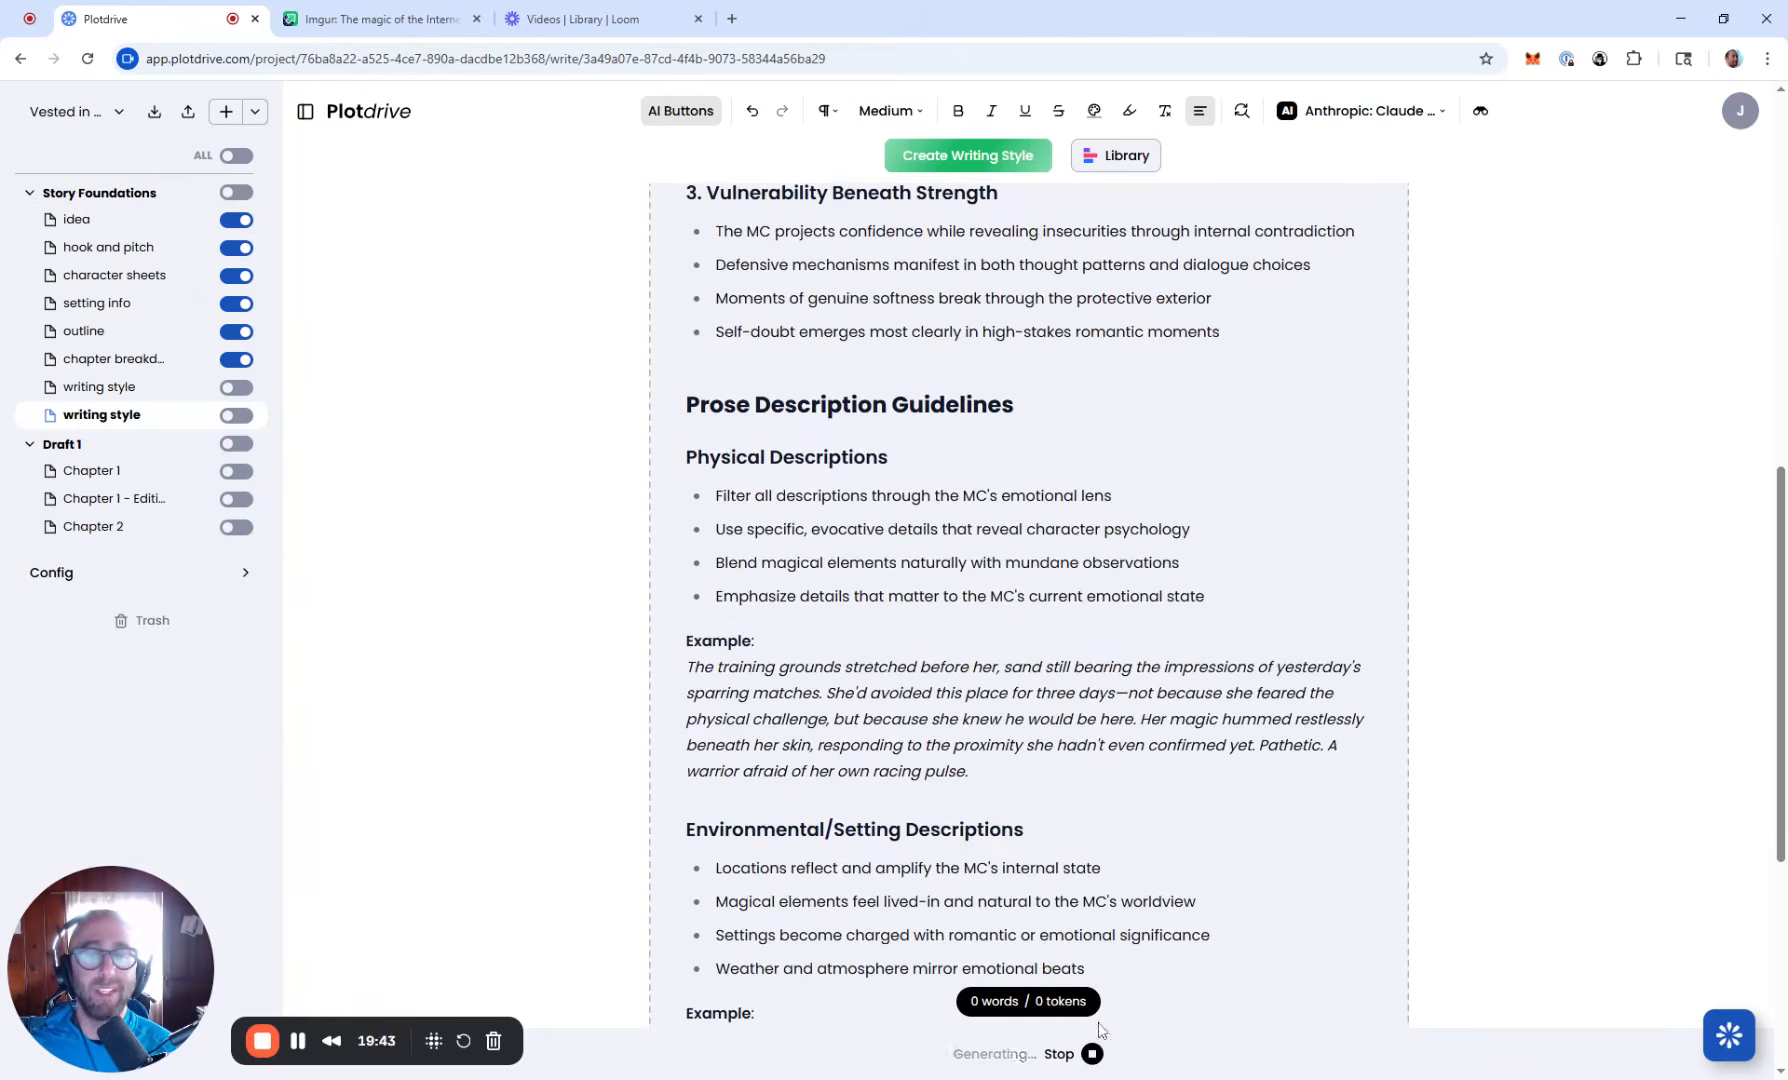
left_click(1091, 1056)
left_click(1045, 940)
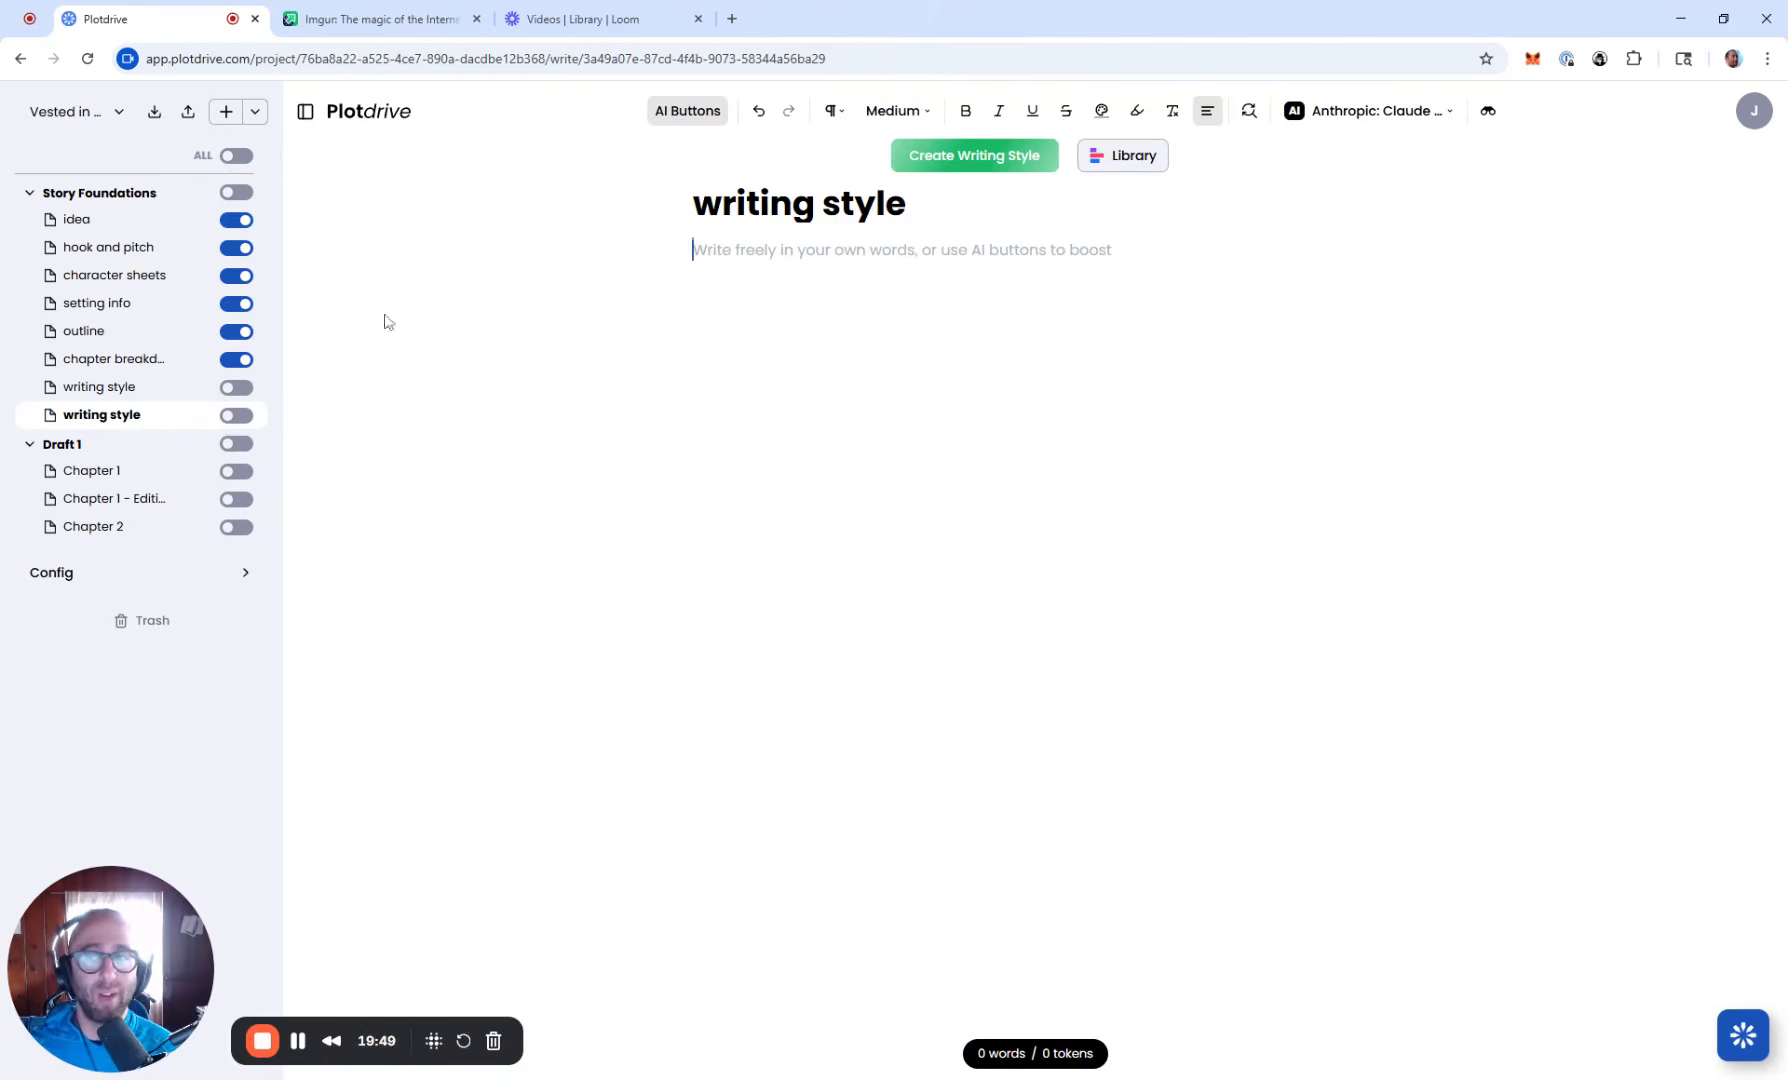
left_click(153, 390)
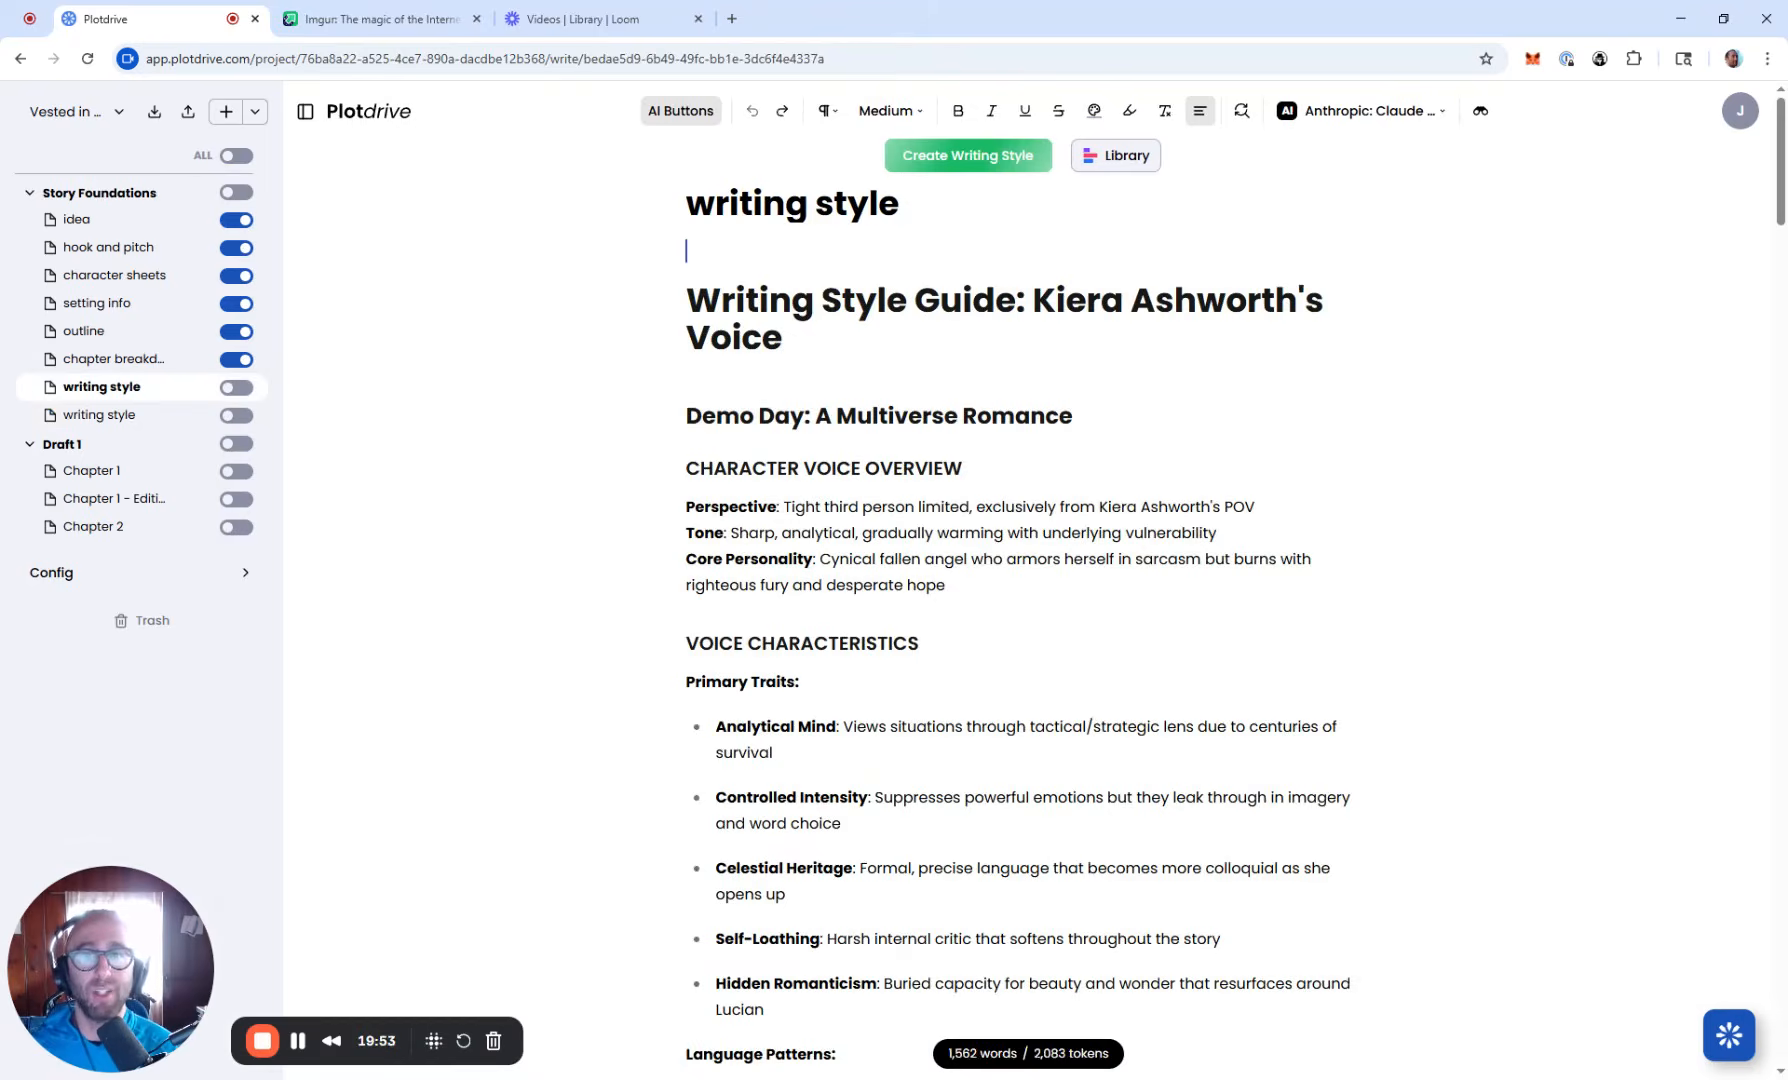
left_click(143, 415)
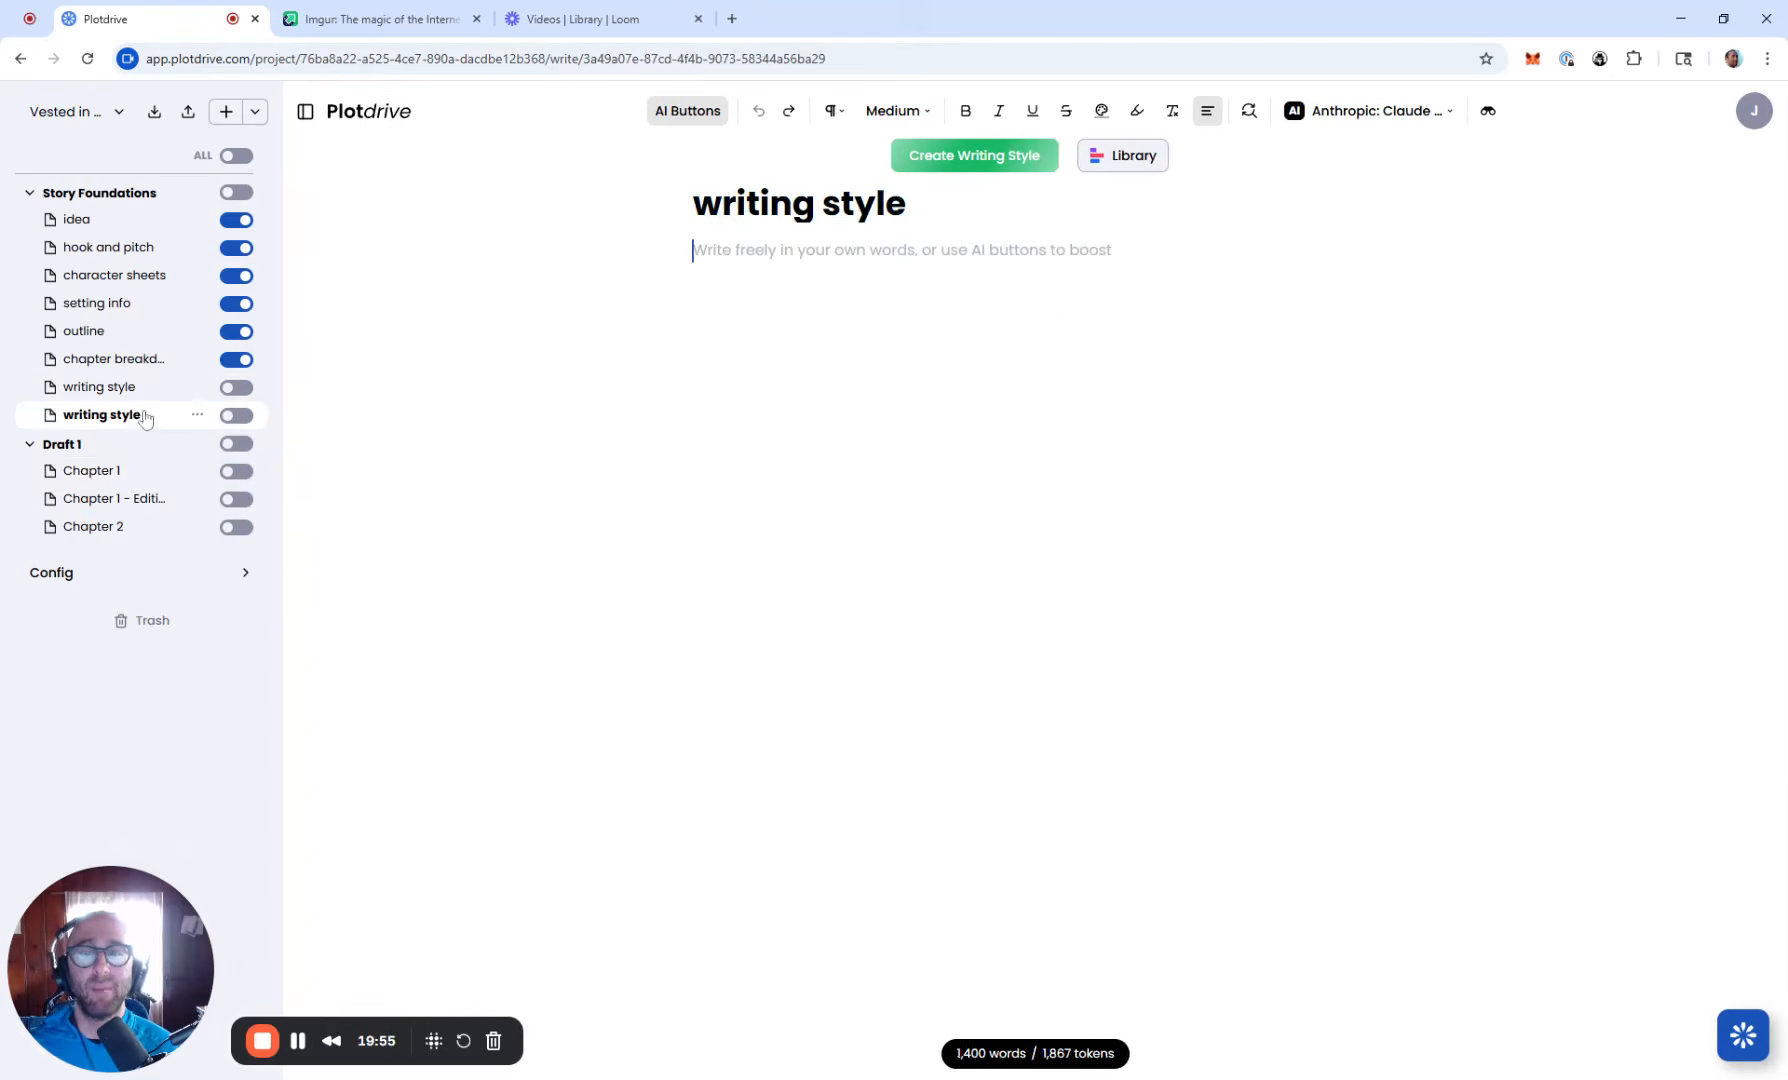
Step: Show the available variables for the Create Writing Style prompt and start a new paragraph after its first sentence
left_click(1122, 155)
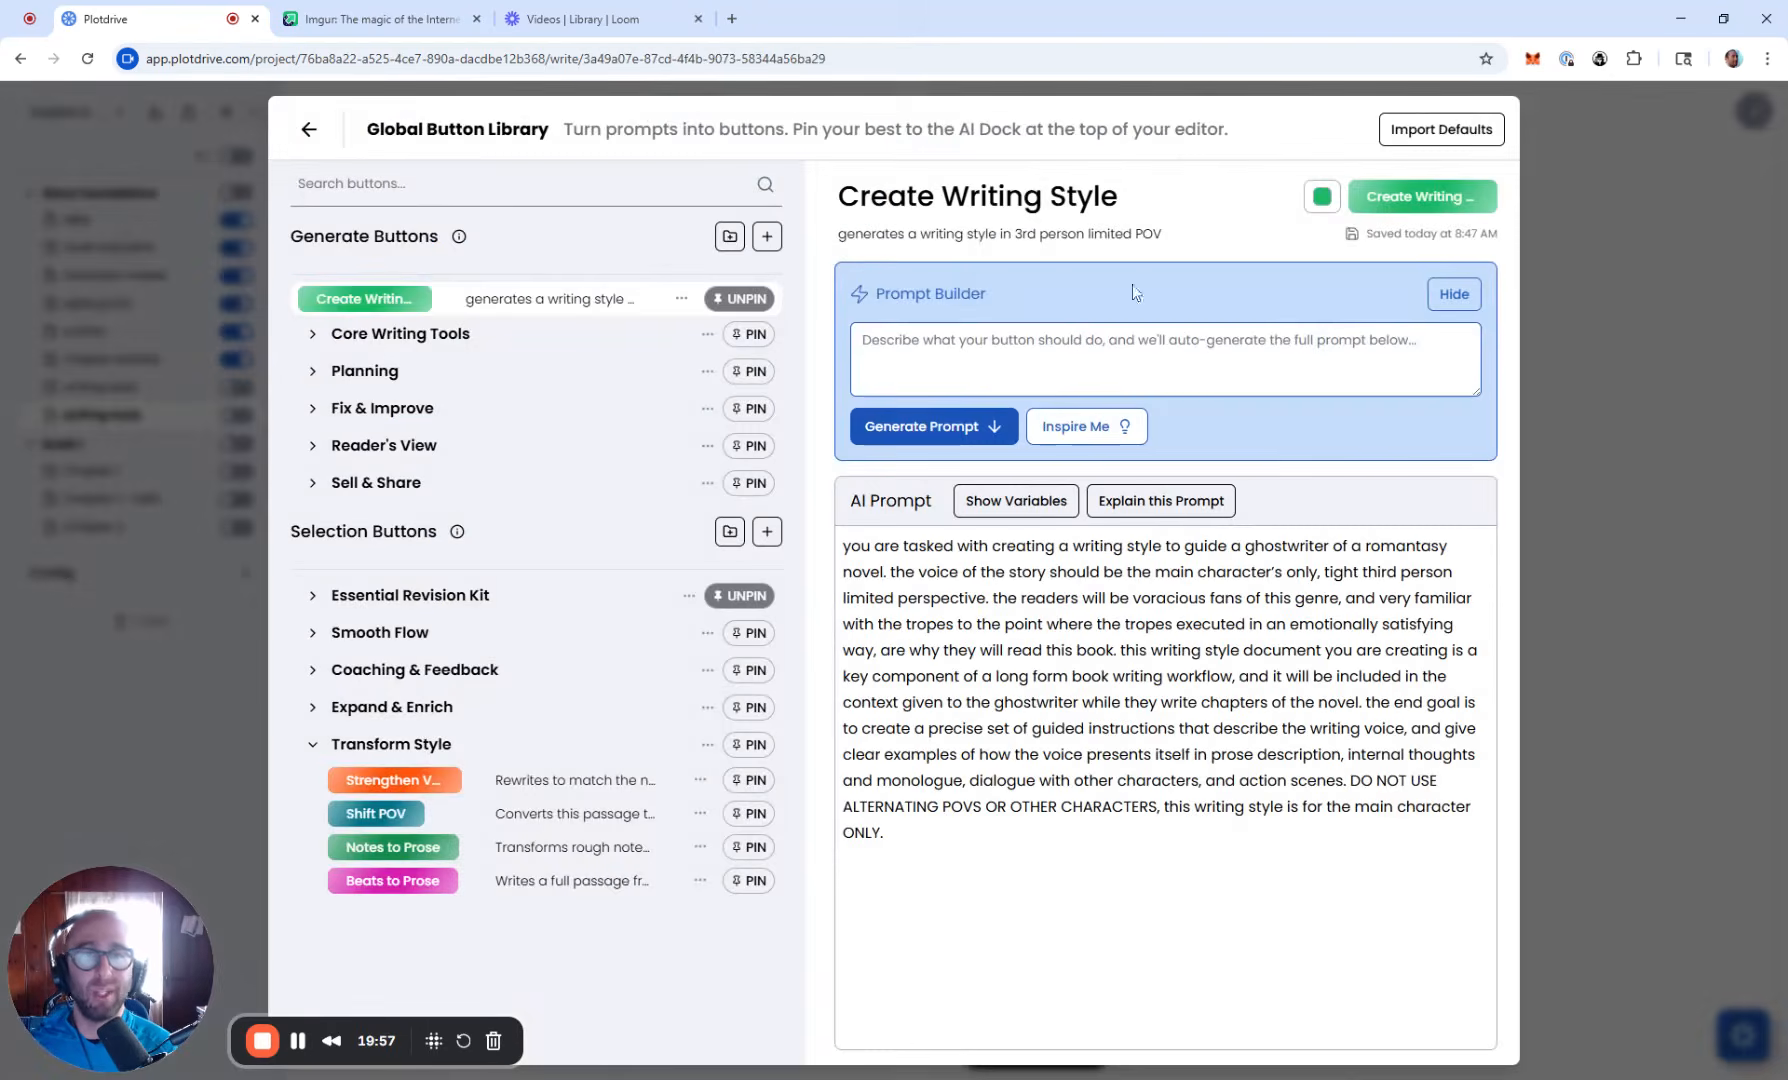
left_click(1018, 511)
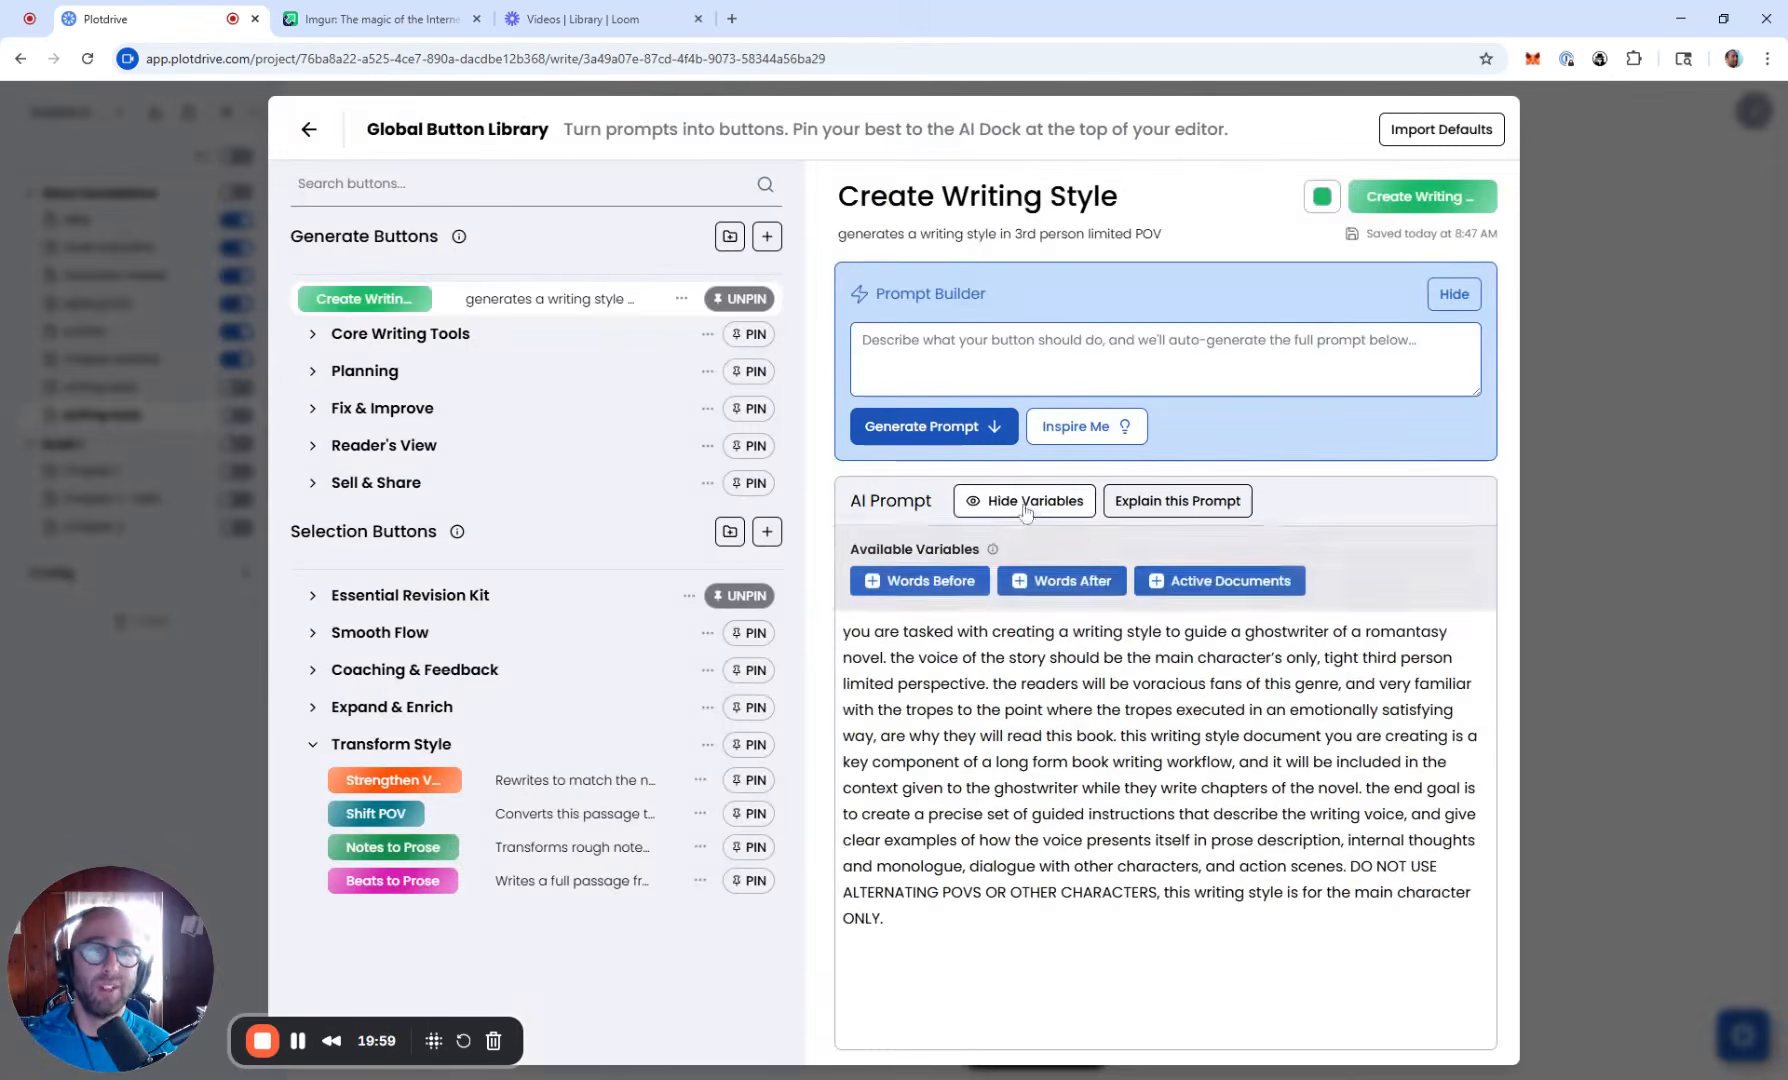
mouse_move(992, 555)
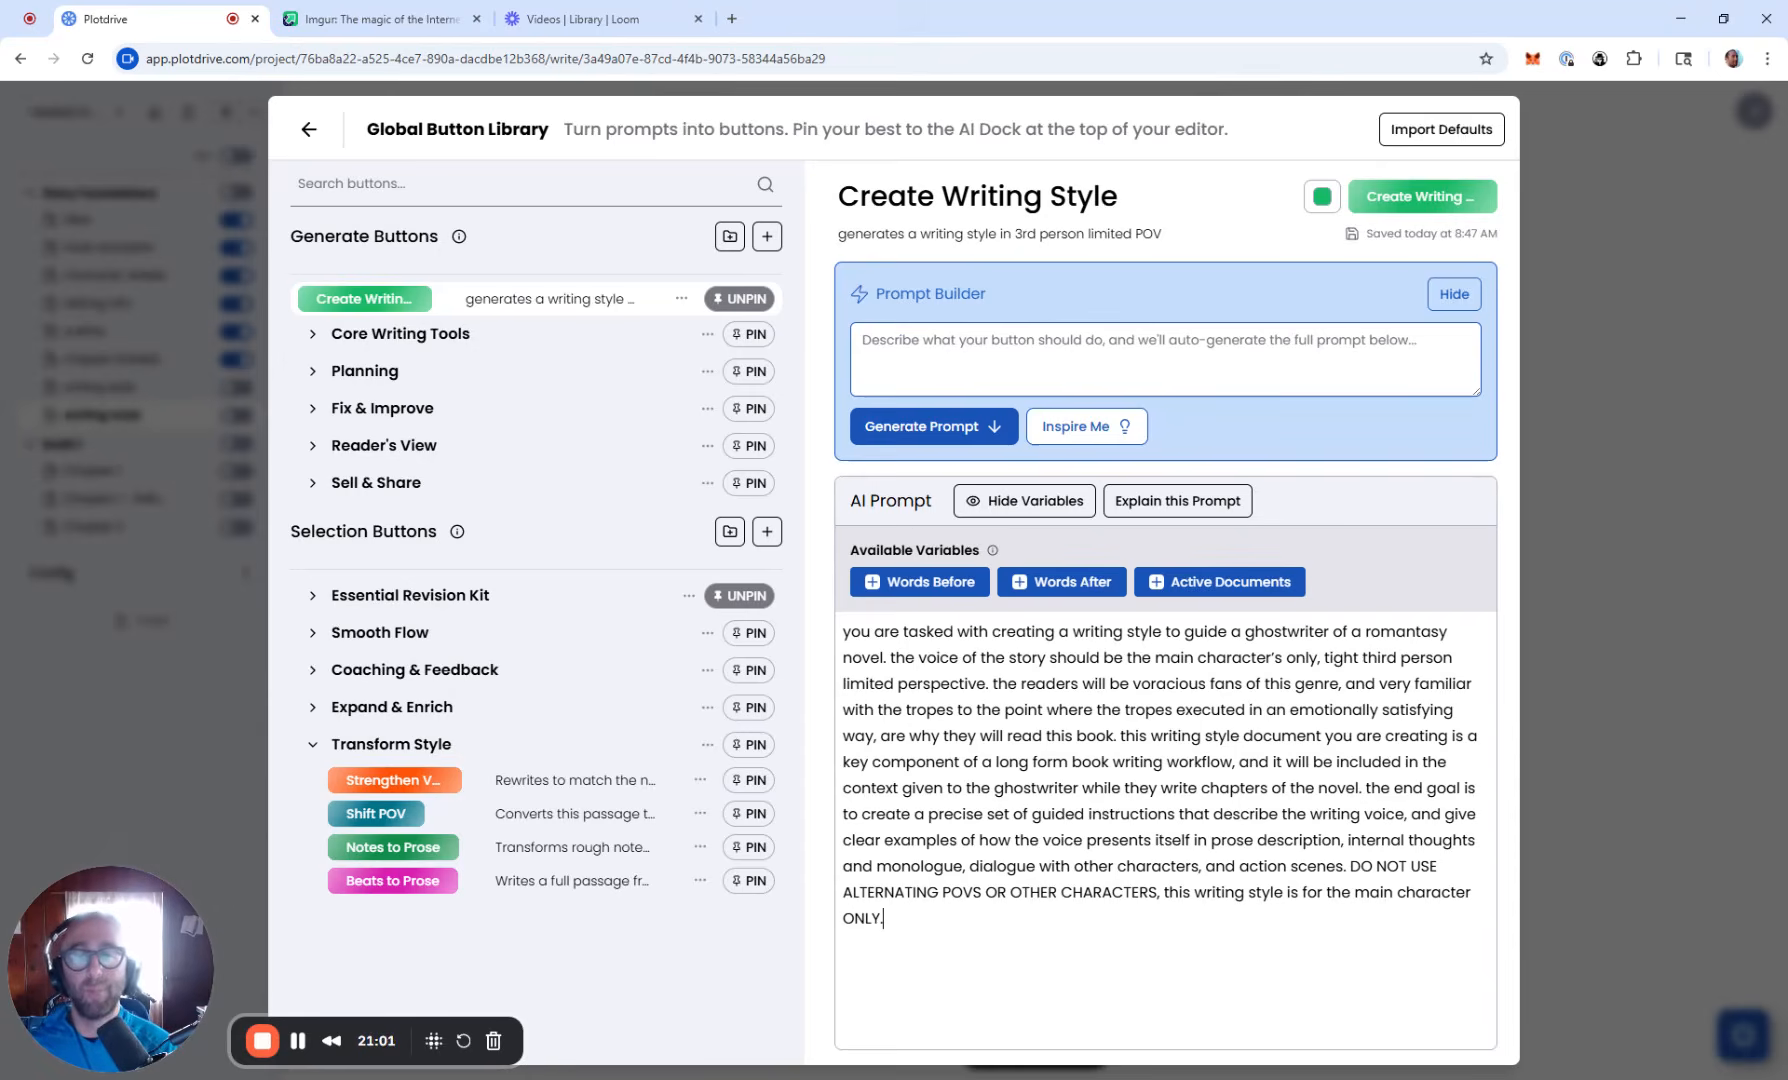
key("Return")
key("Return")
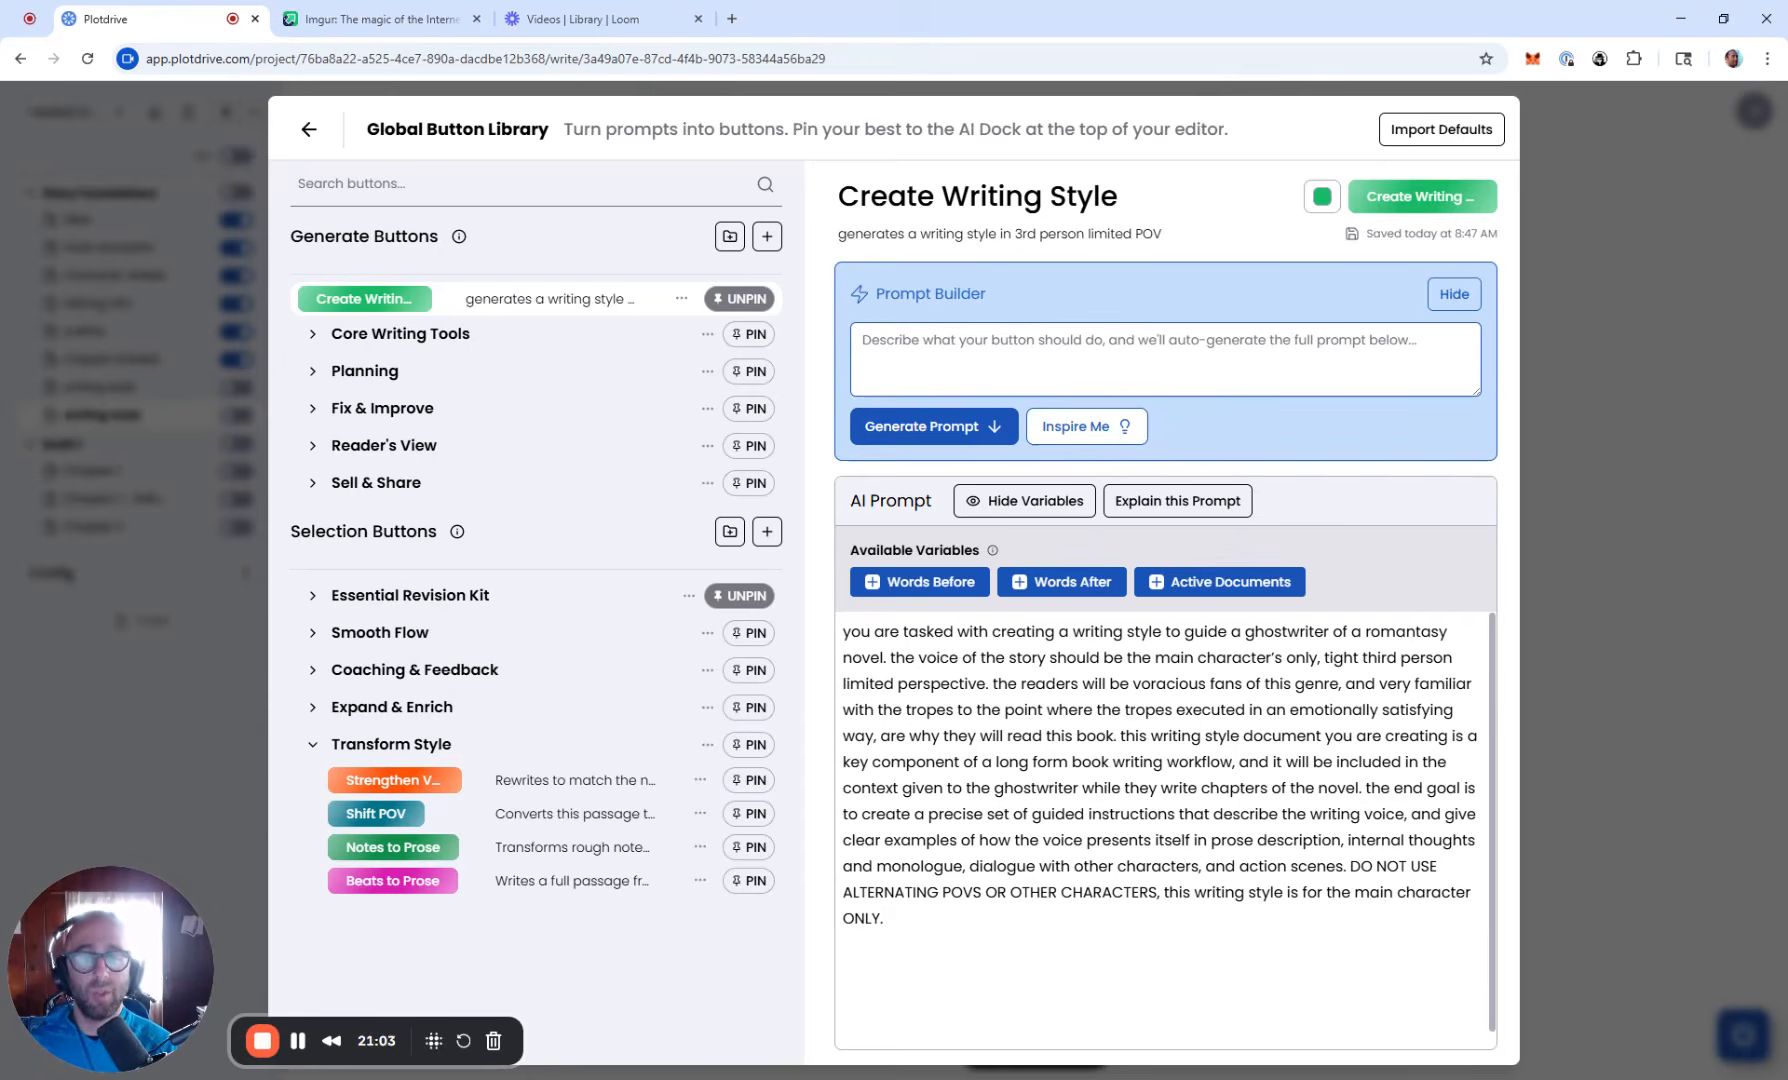
key("BackSpace")
key("BackSpace")
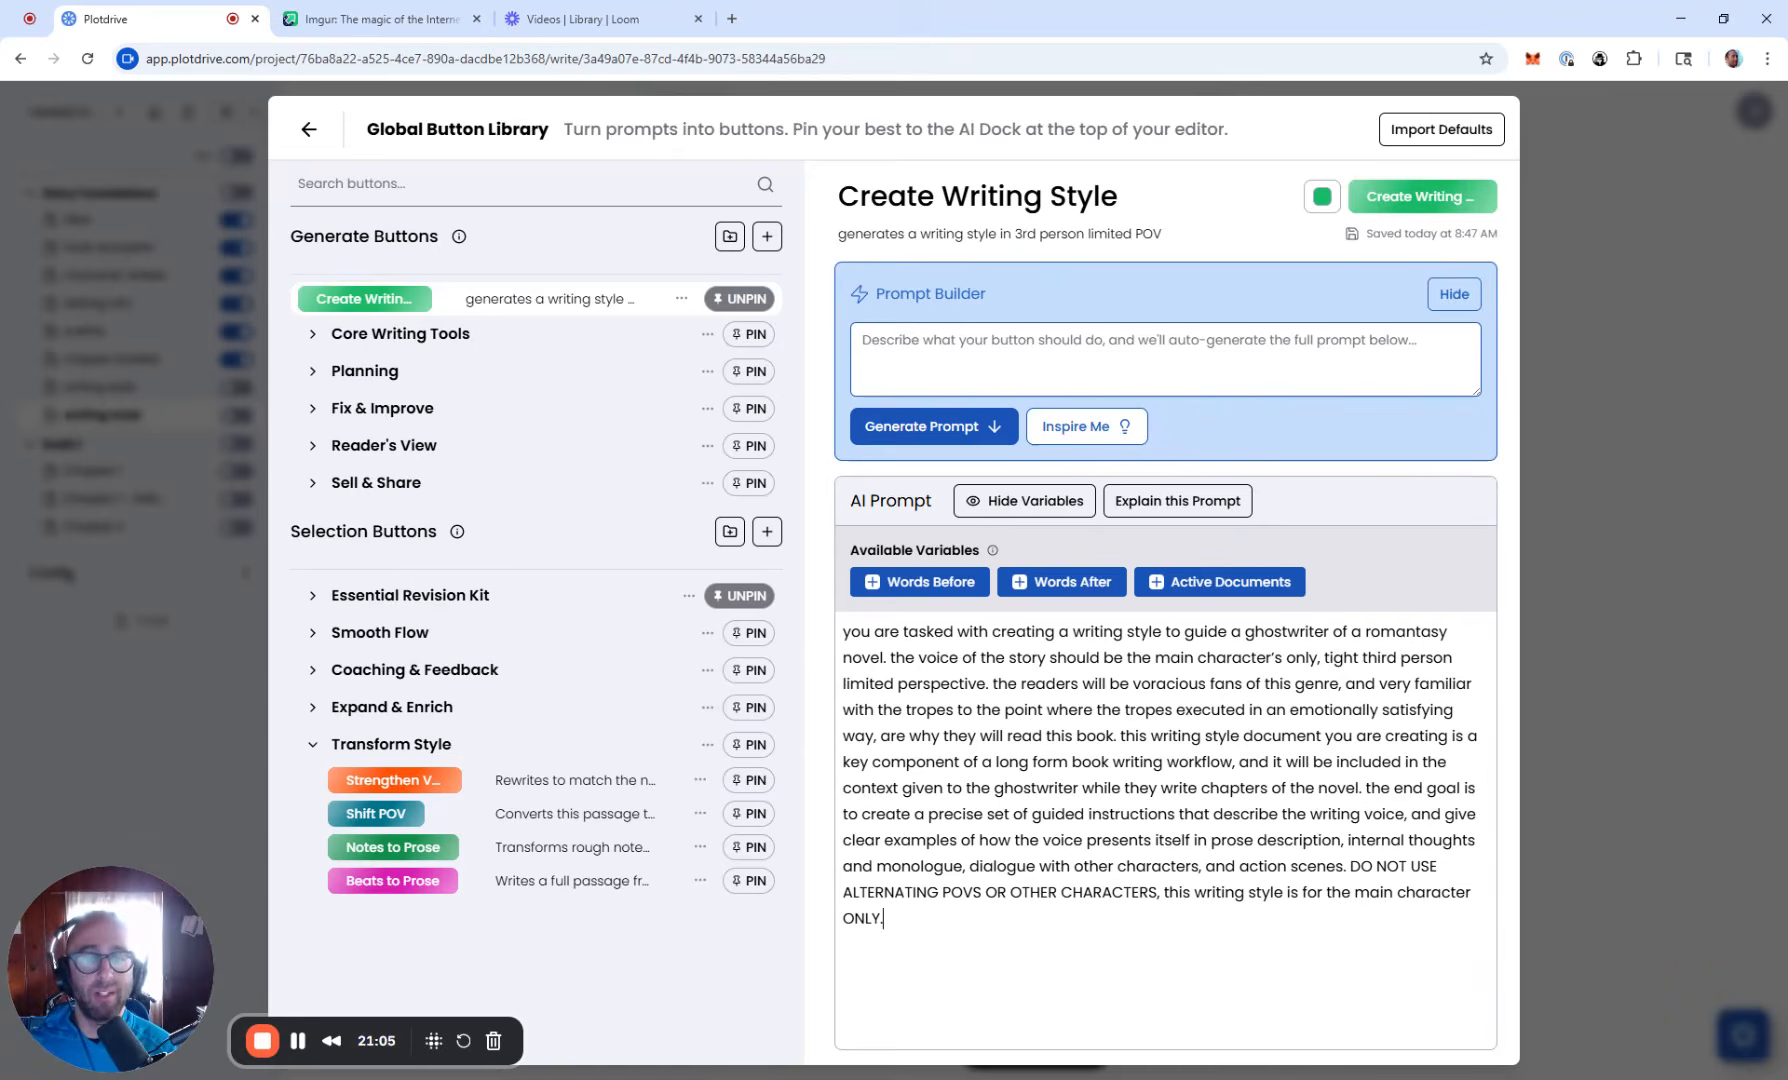
key("Return")
key("Return")
left_click(887, 658)
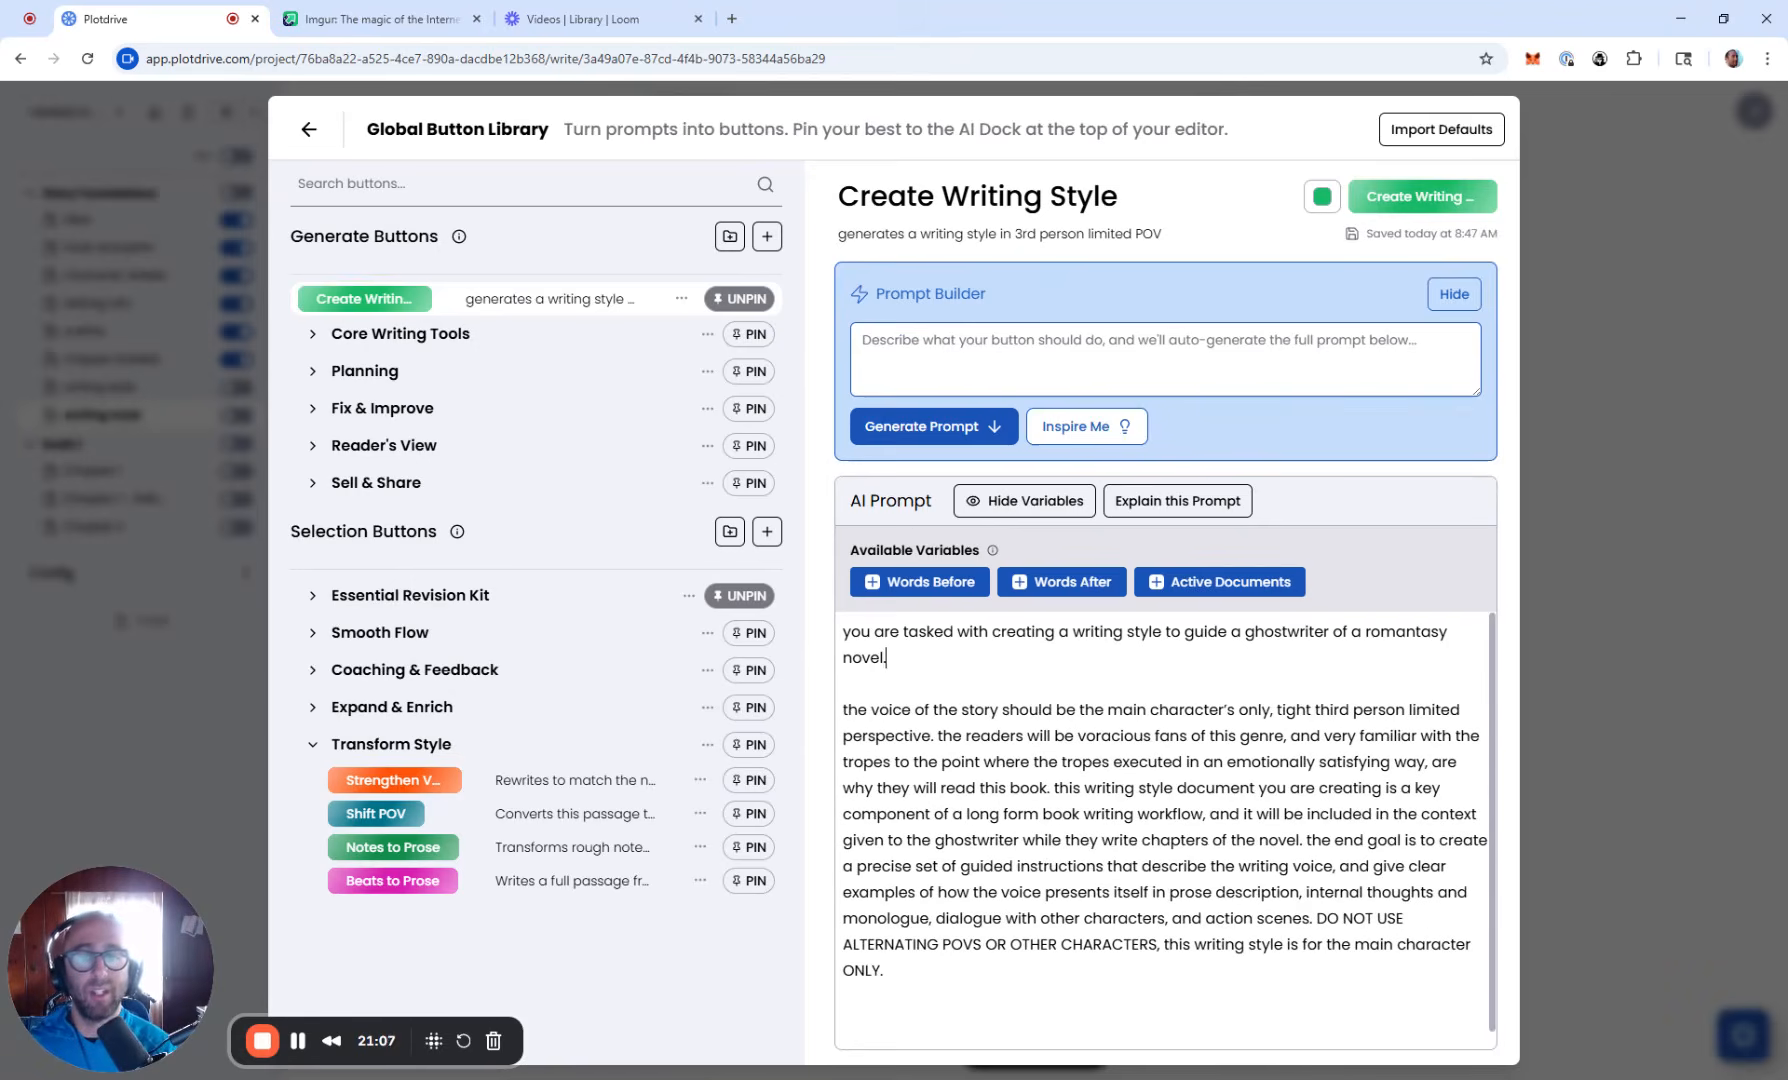
Step: Add "Use Active Documents and Words Before for context." with both variables, capitalize "The" in the second paragraph, and return to the document
type("Use")
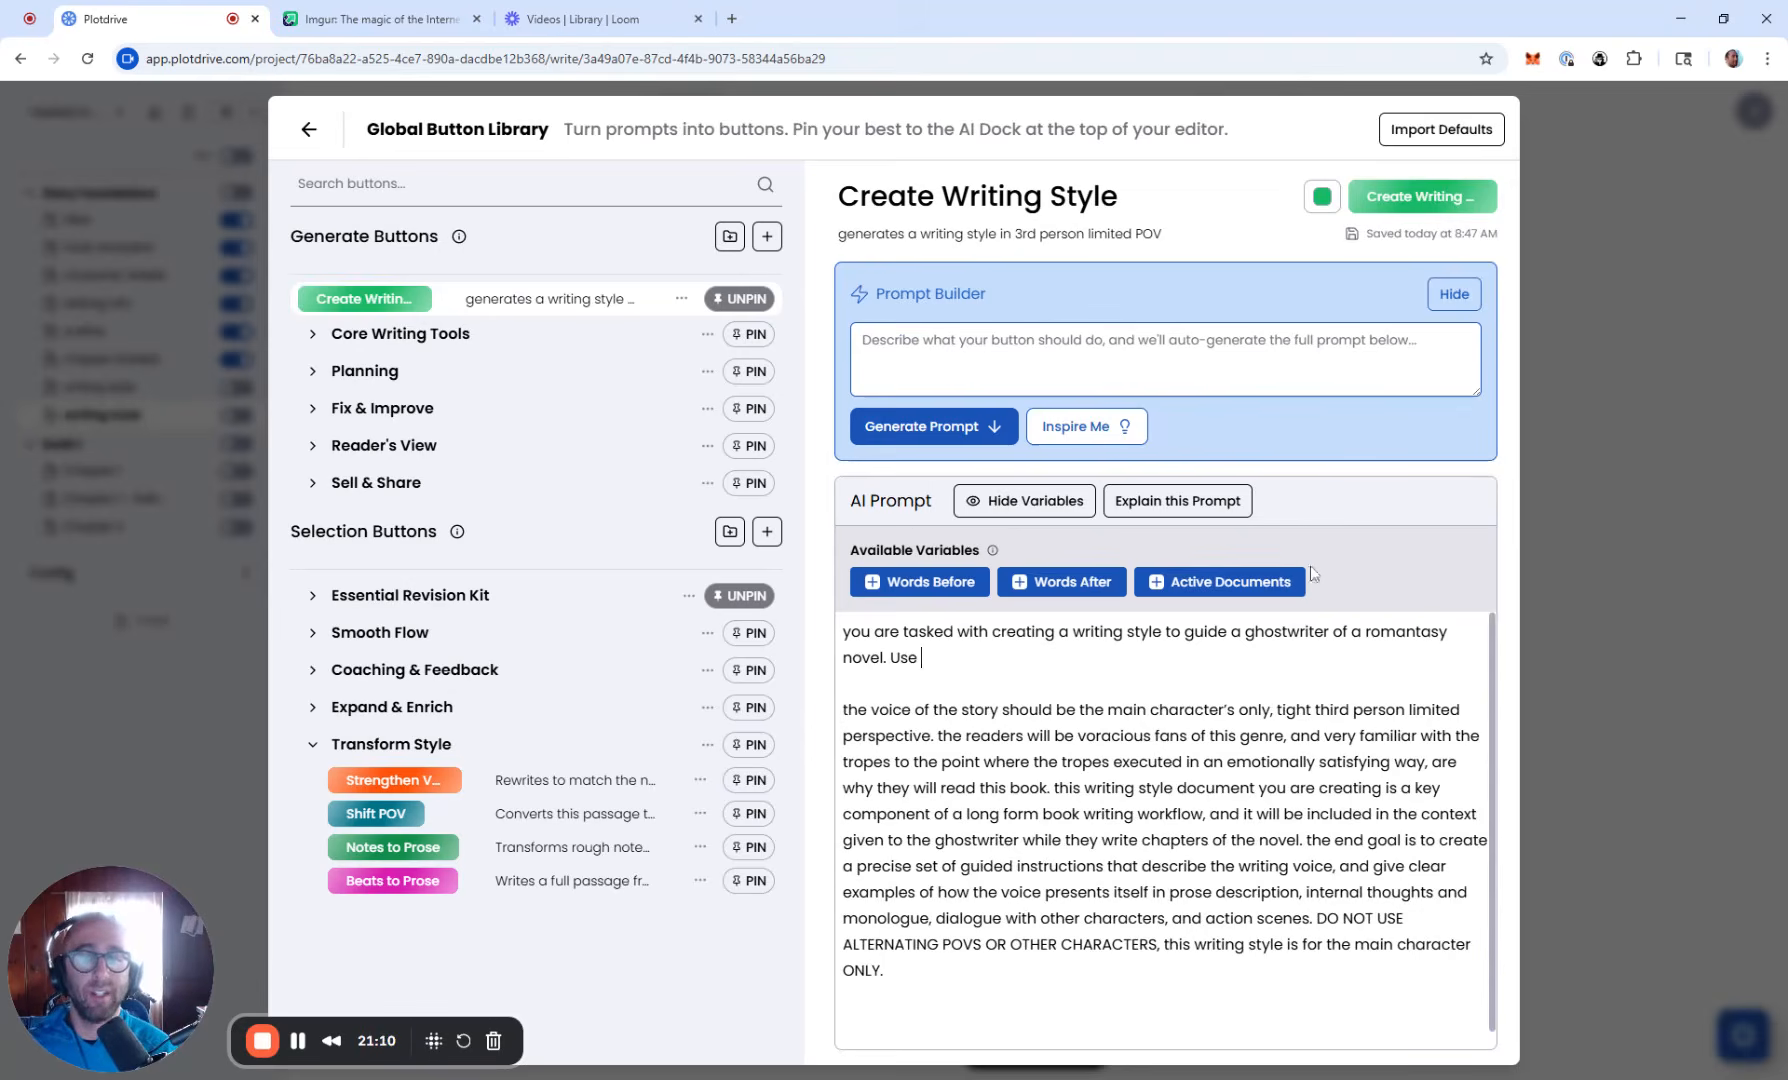
left_click(1225, 582)
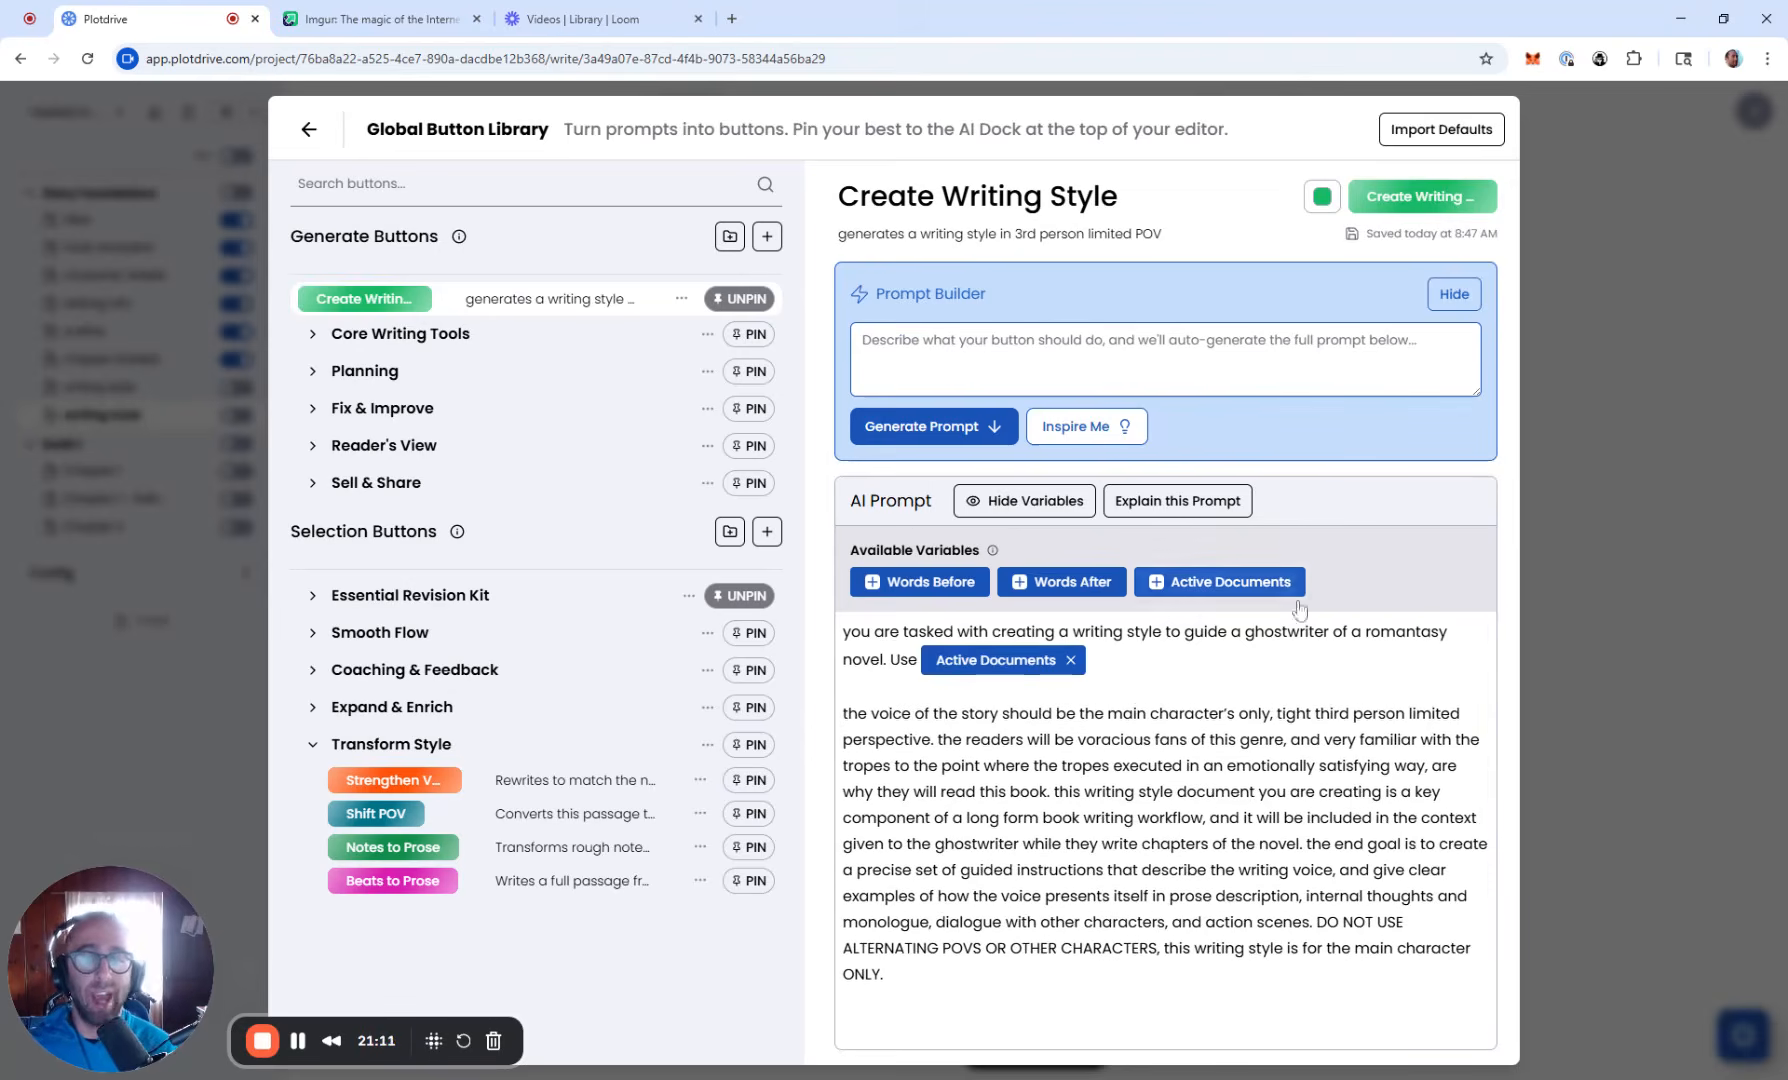
type("and")
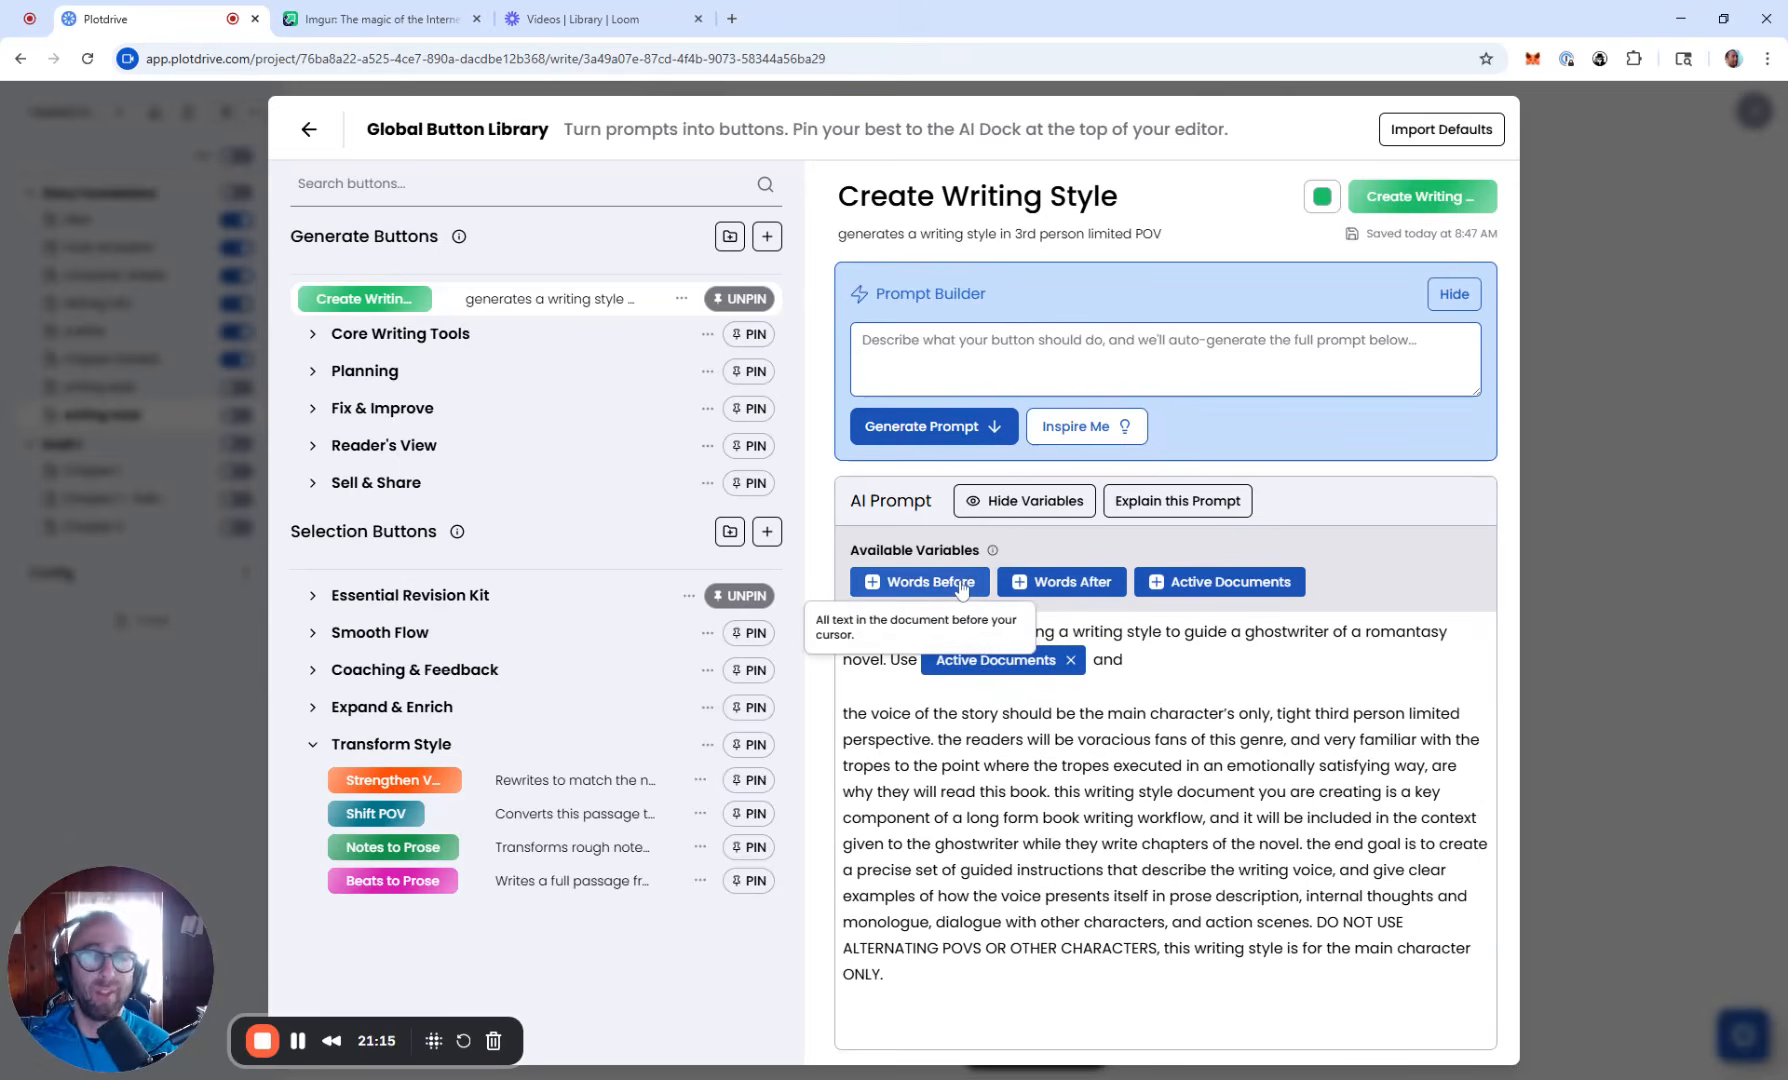
left_click(960, 583)
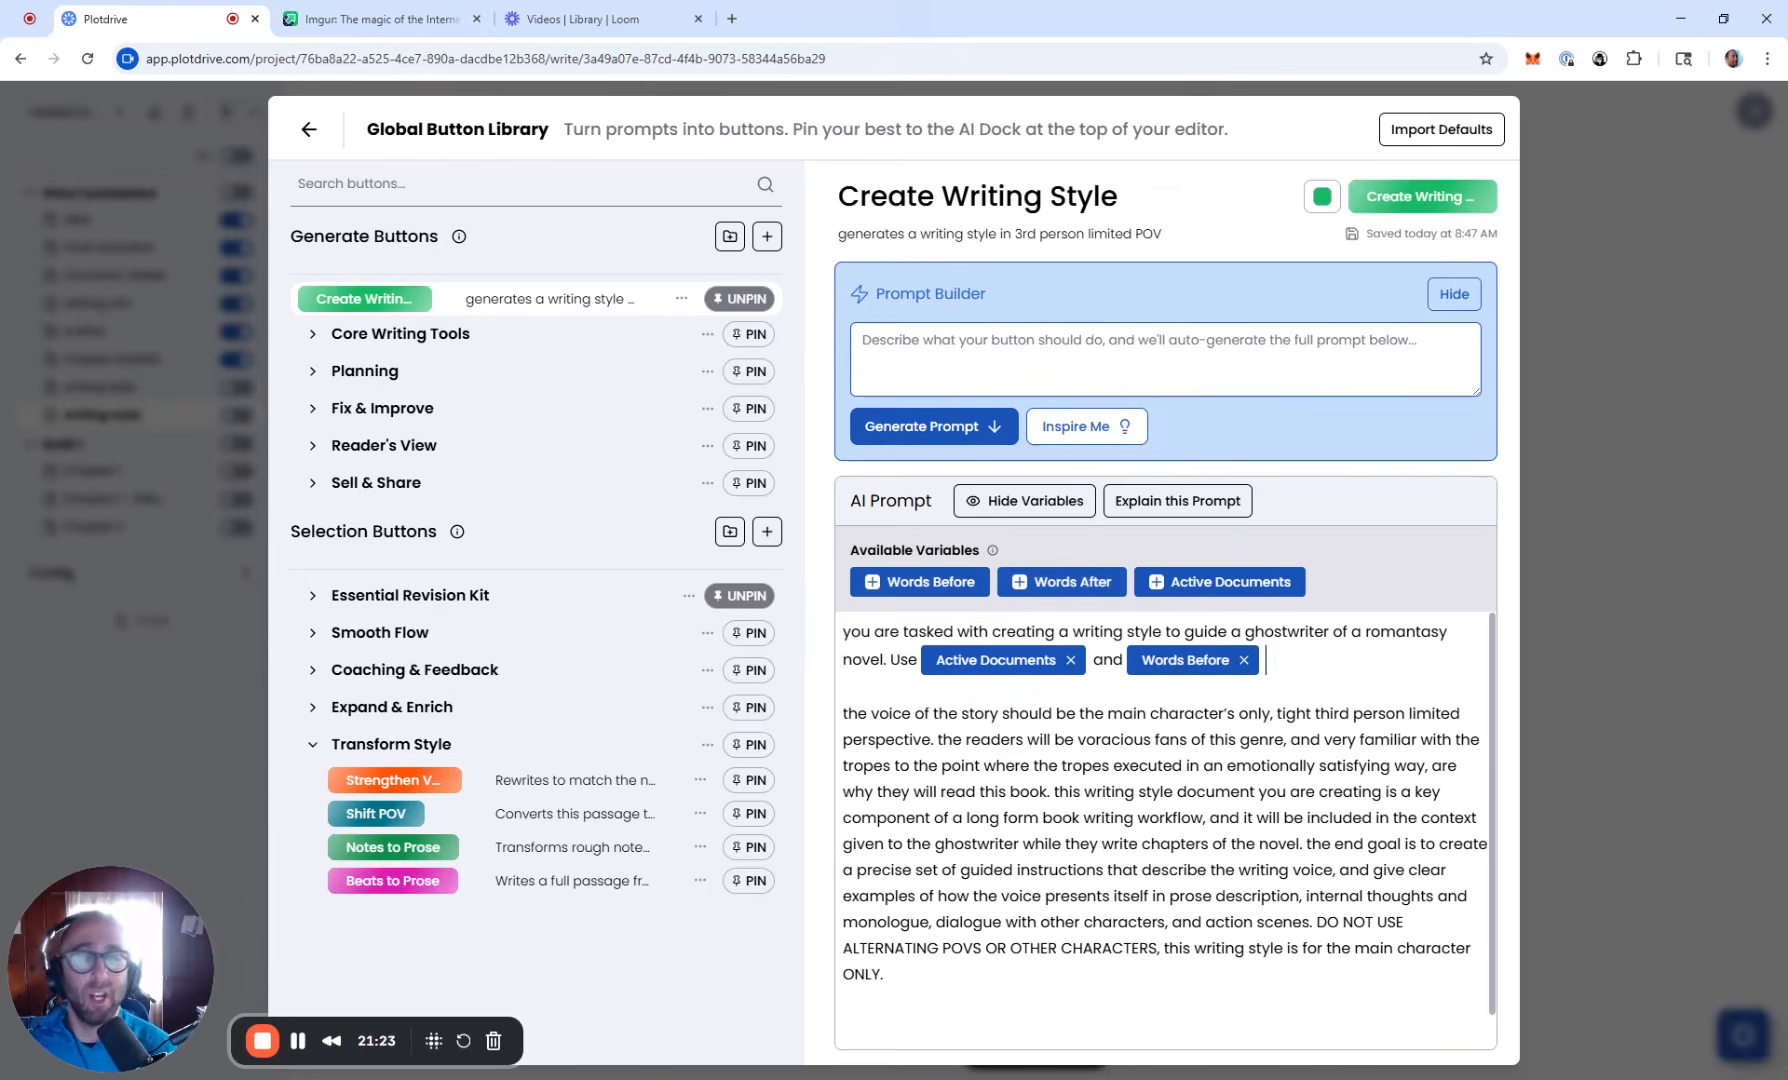
type("for co")
type("ntext.")
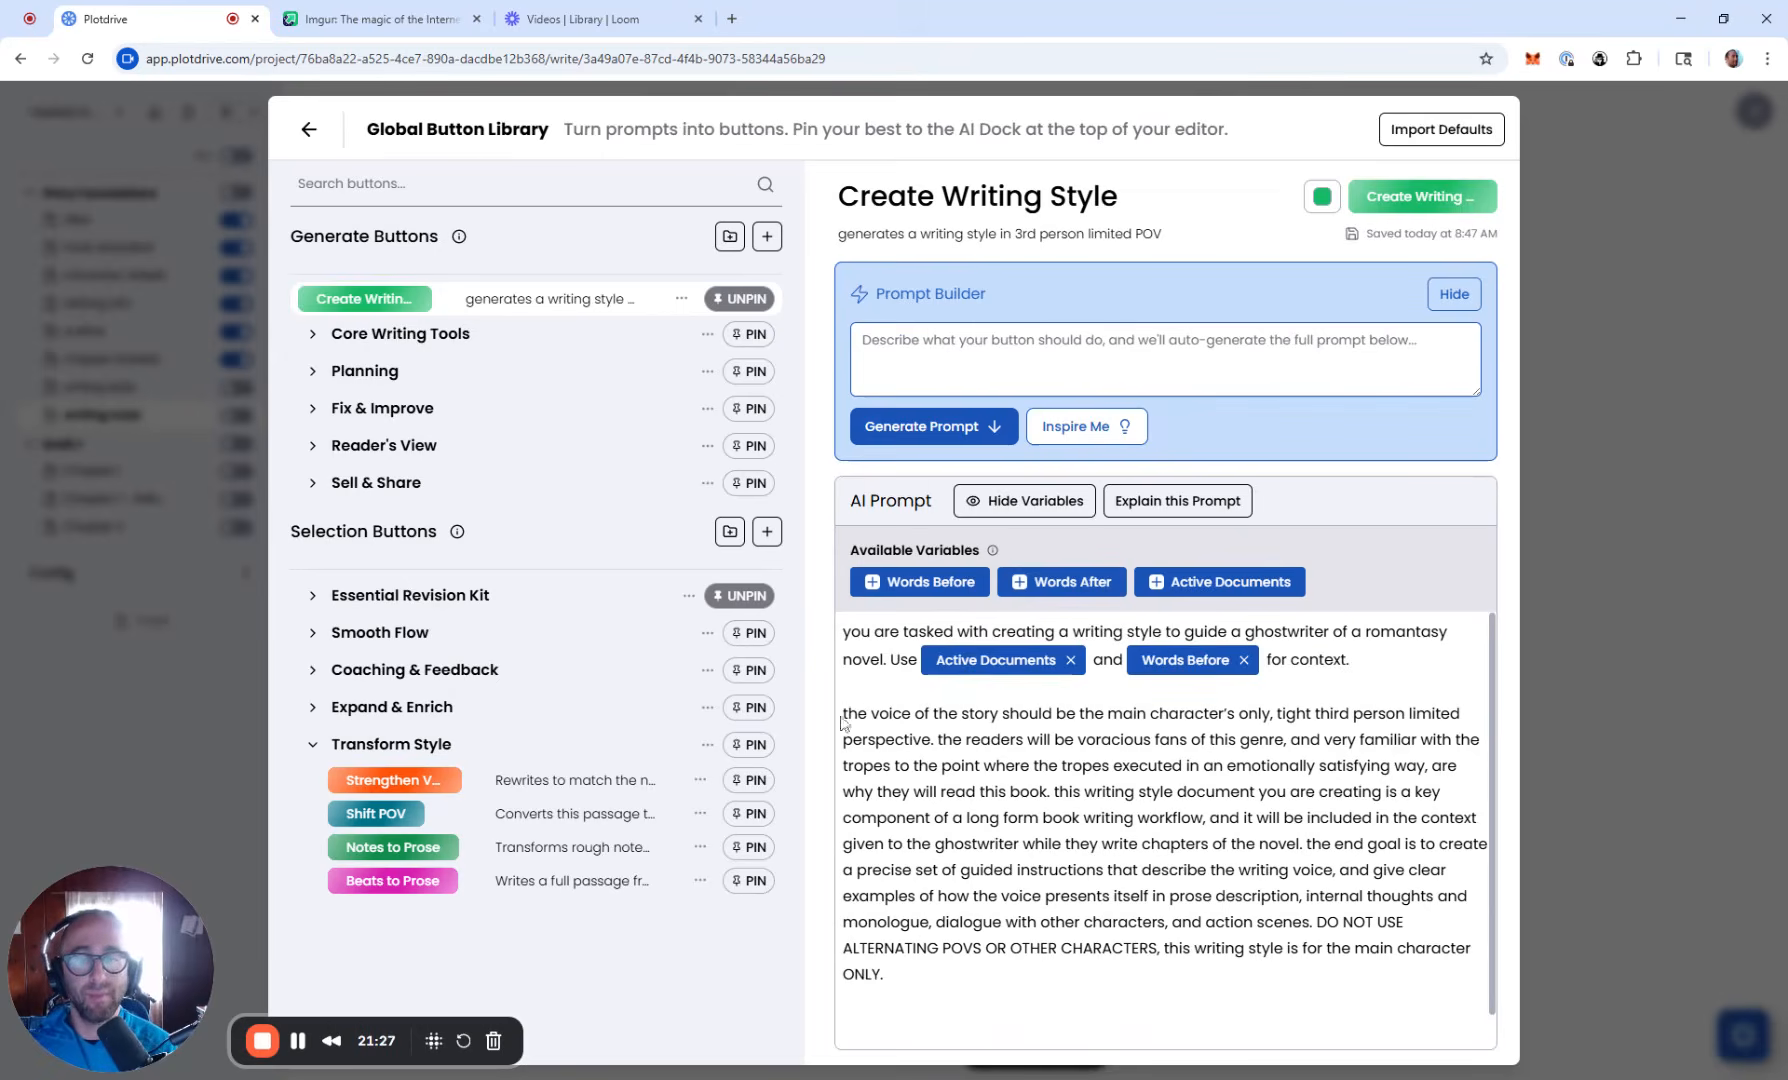
key("BackSpace")
type("T")
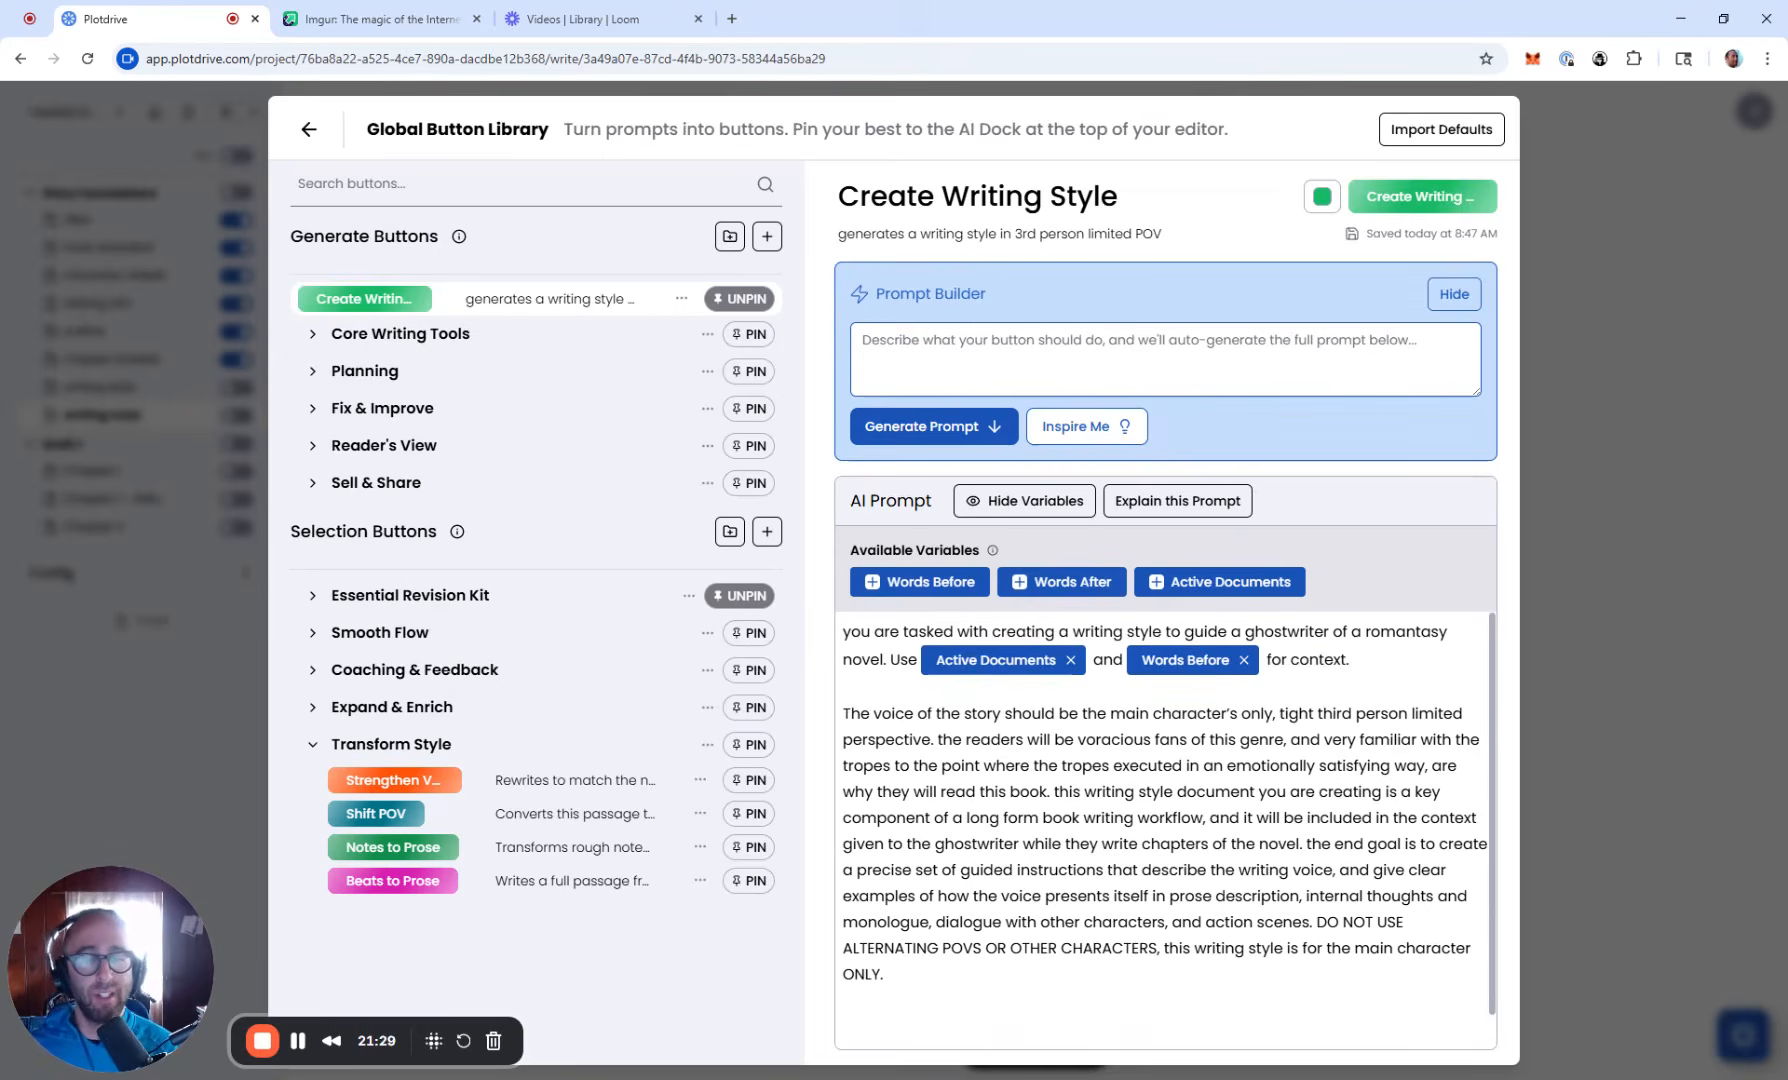
left_click(1673, 706)
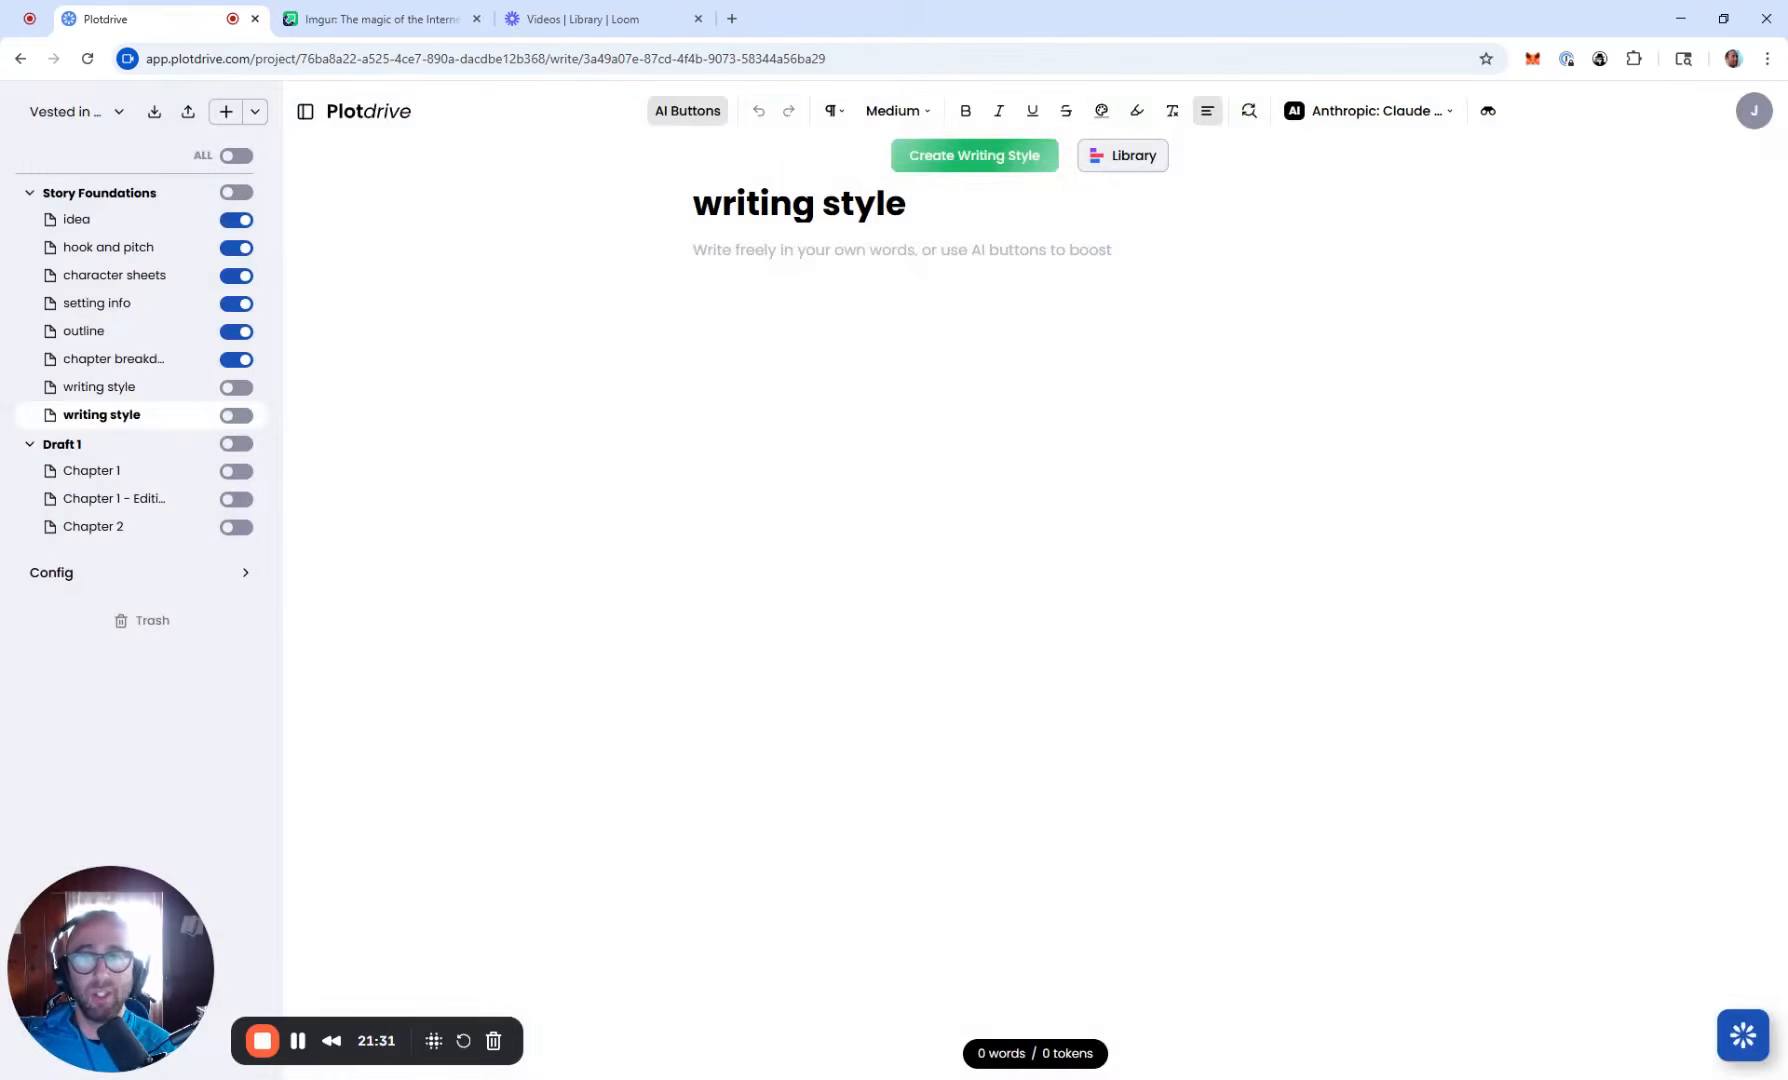
Step: Try the button with the context variables in the empty document, review the style guide and reject it
left_click(928, 157)
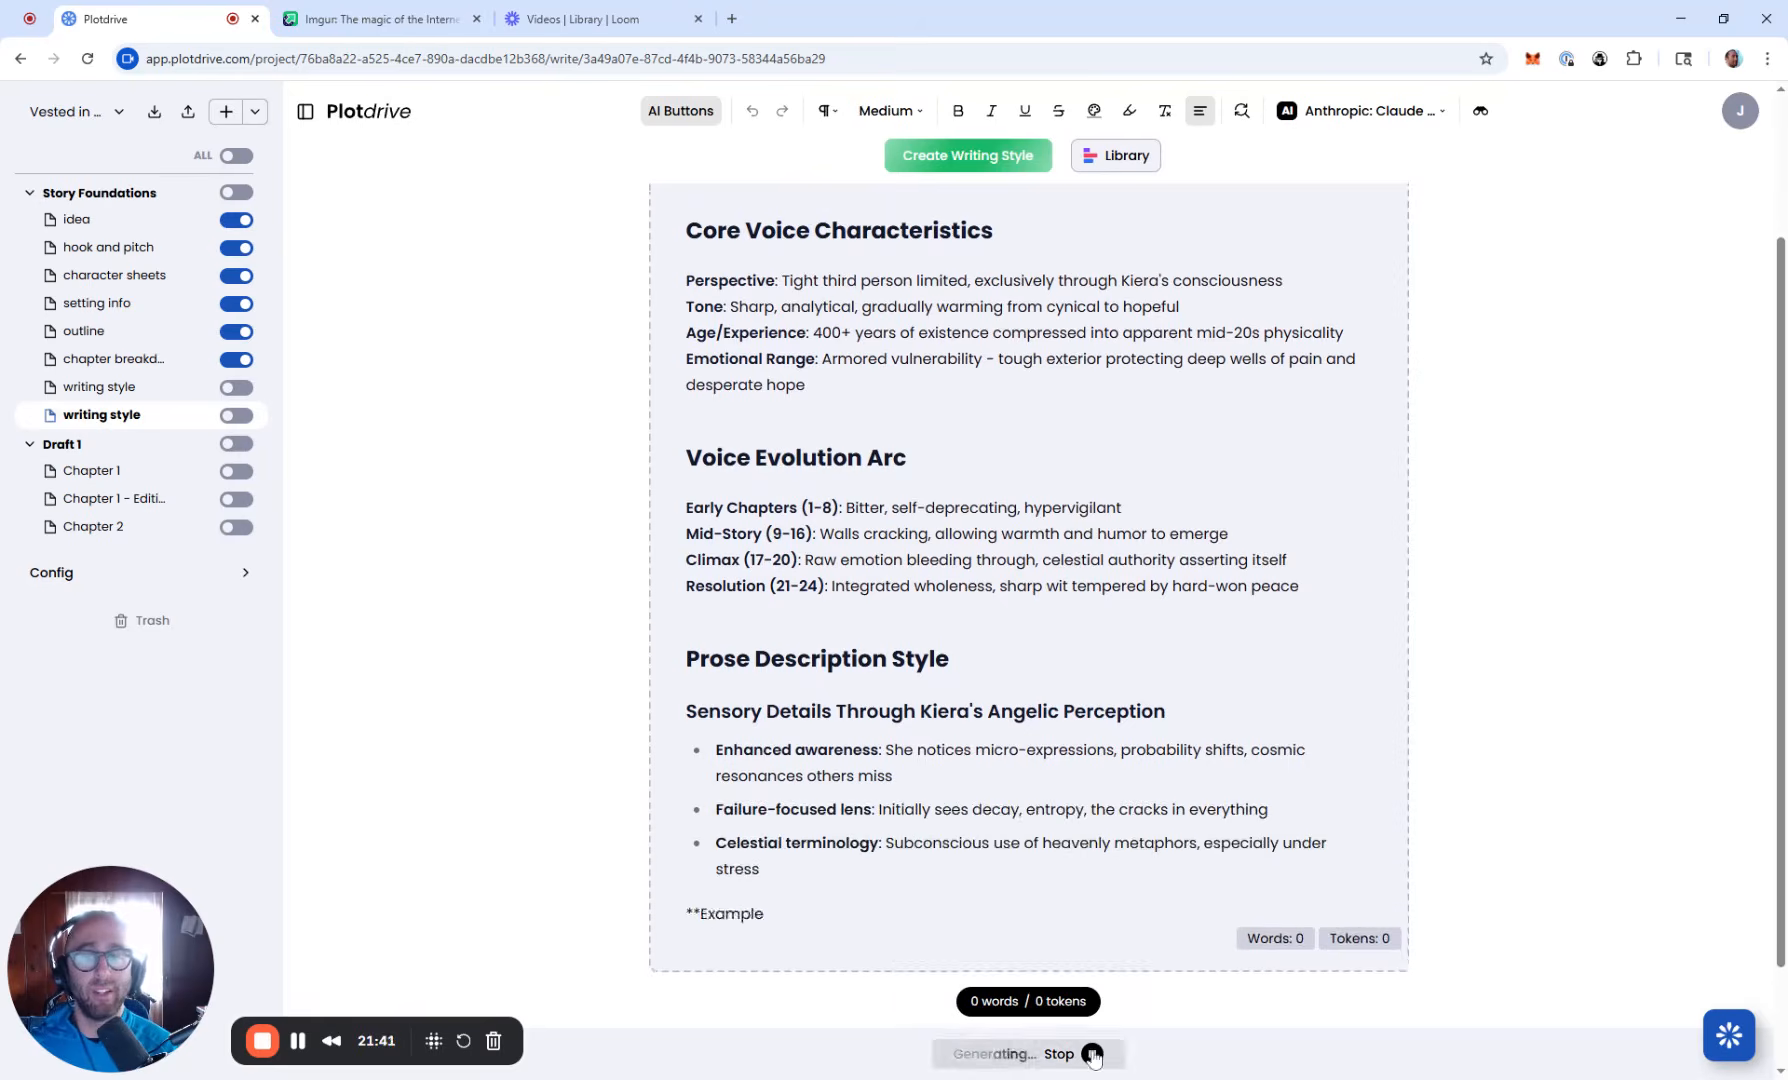
scroll(1017, 665, "up", 3)
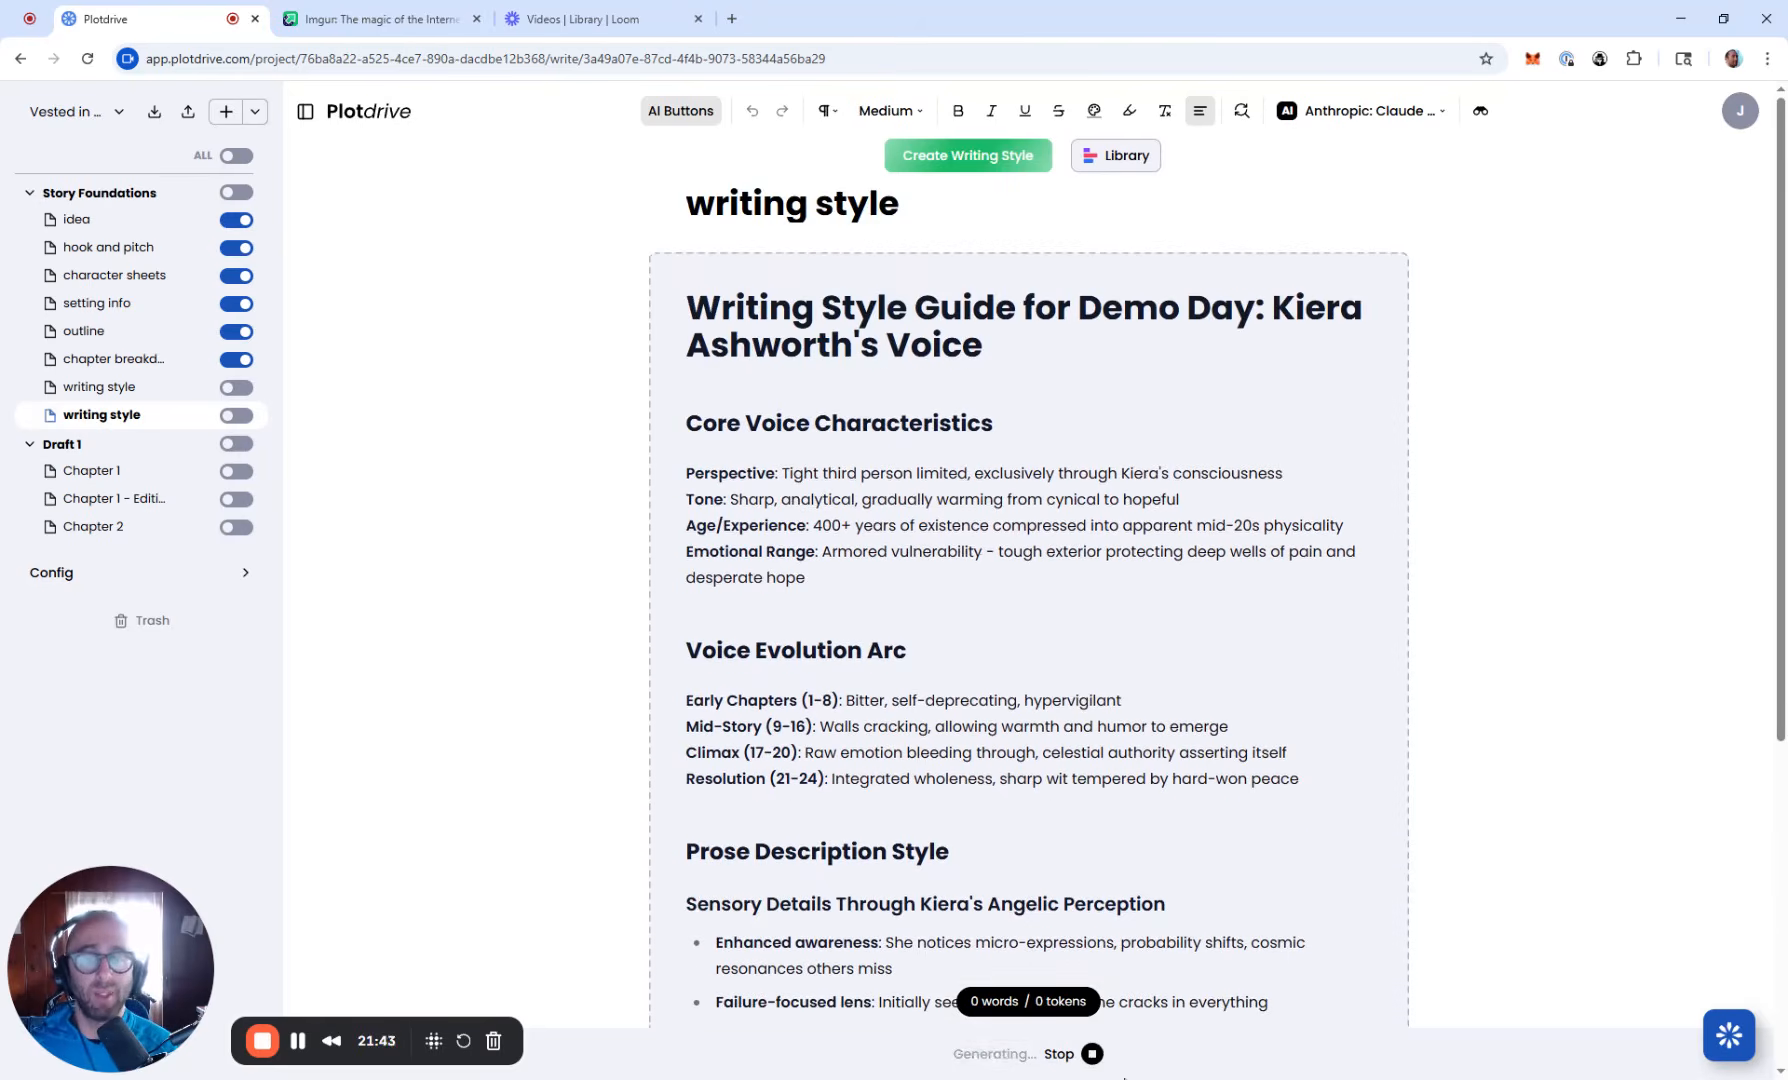
scroll(1127, 857, "down", 2)
scroll(1127, 857, "down", 5)
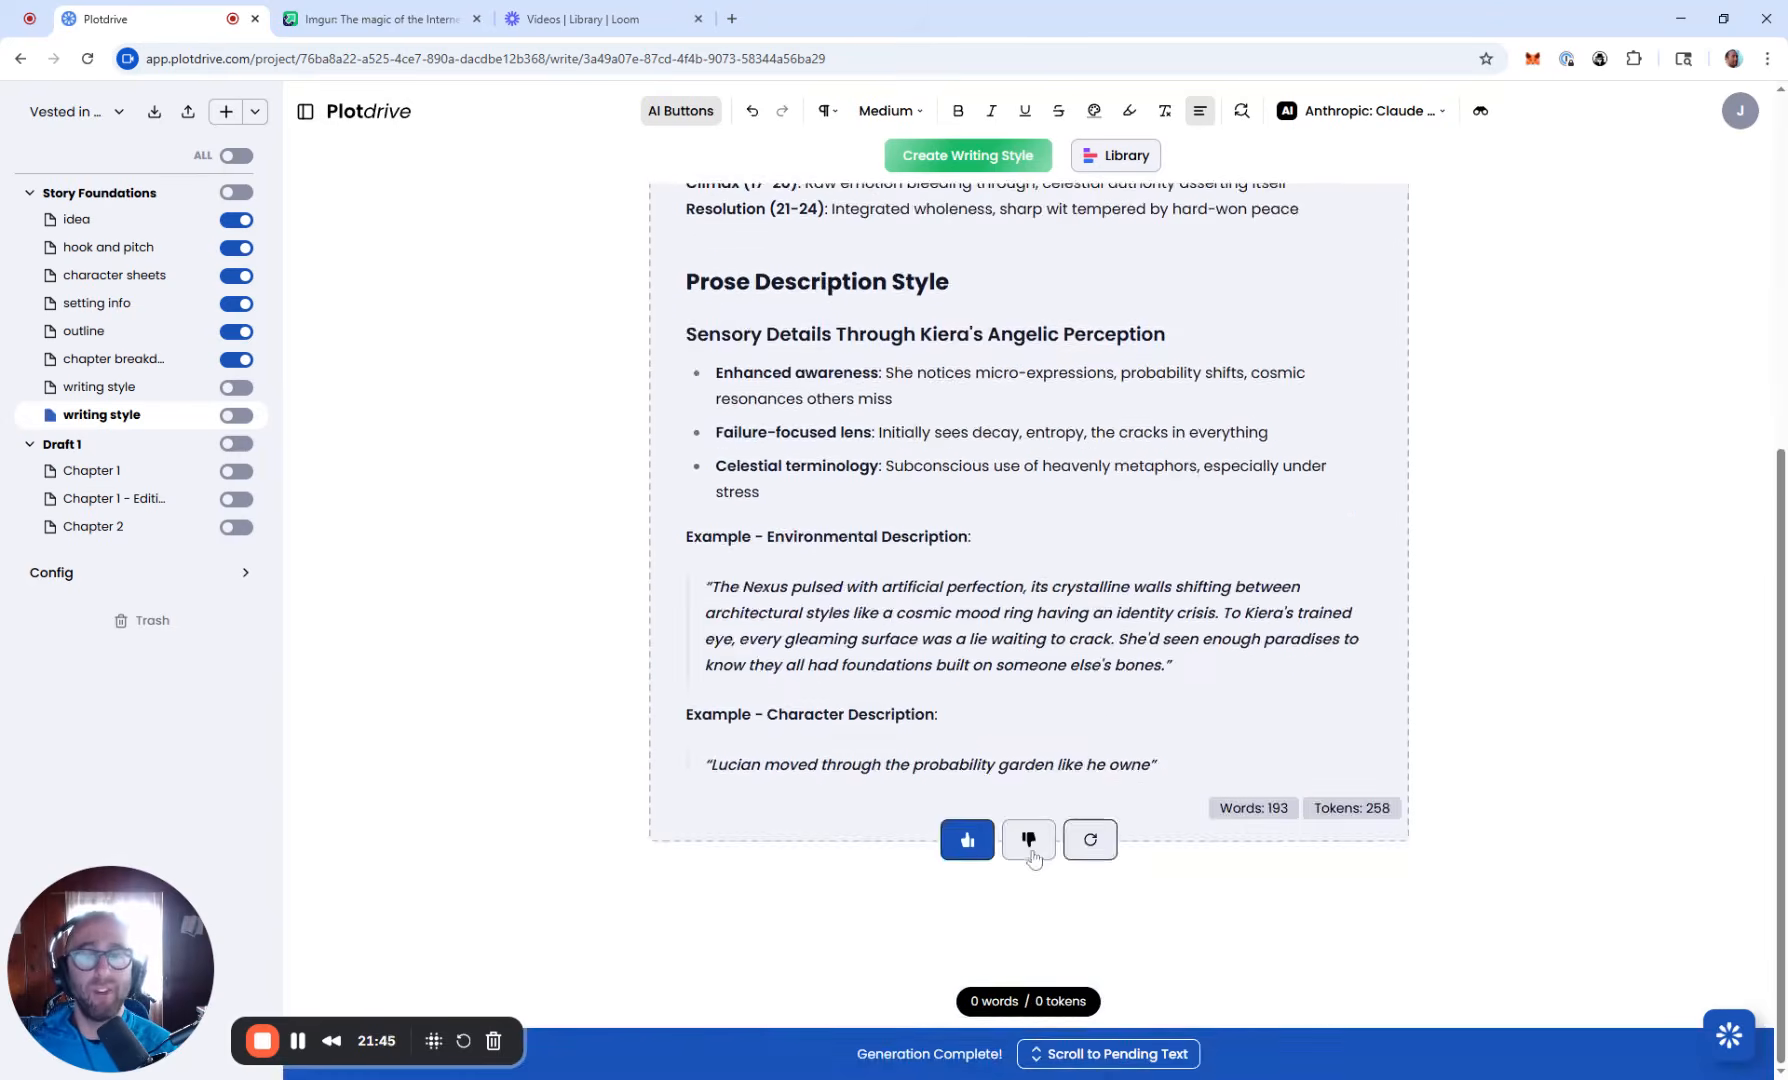
left_click(1033, 858)
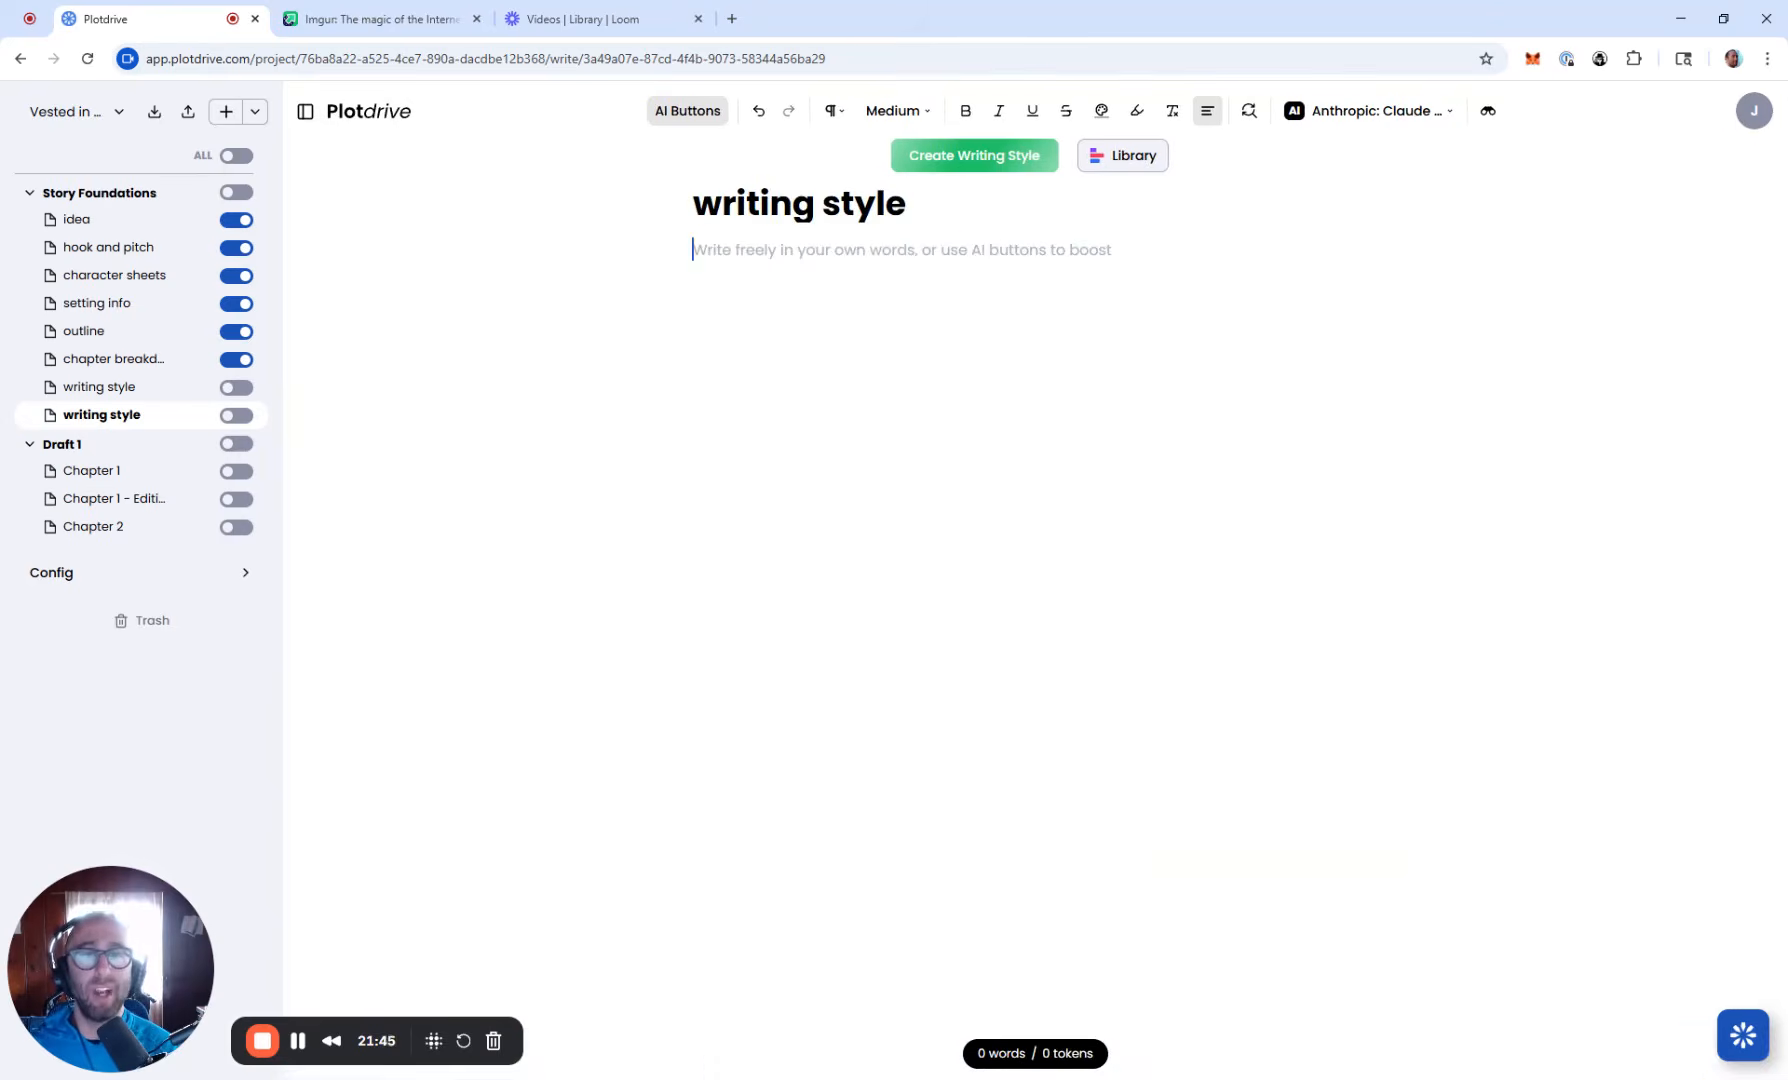
Step: Remove "romantasy" from the first sentence of the Create Writing Style prompt and return to the document with the button still pinned
left_click(1140, 160)
left_click(737, 302)
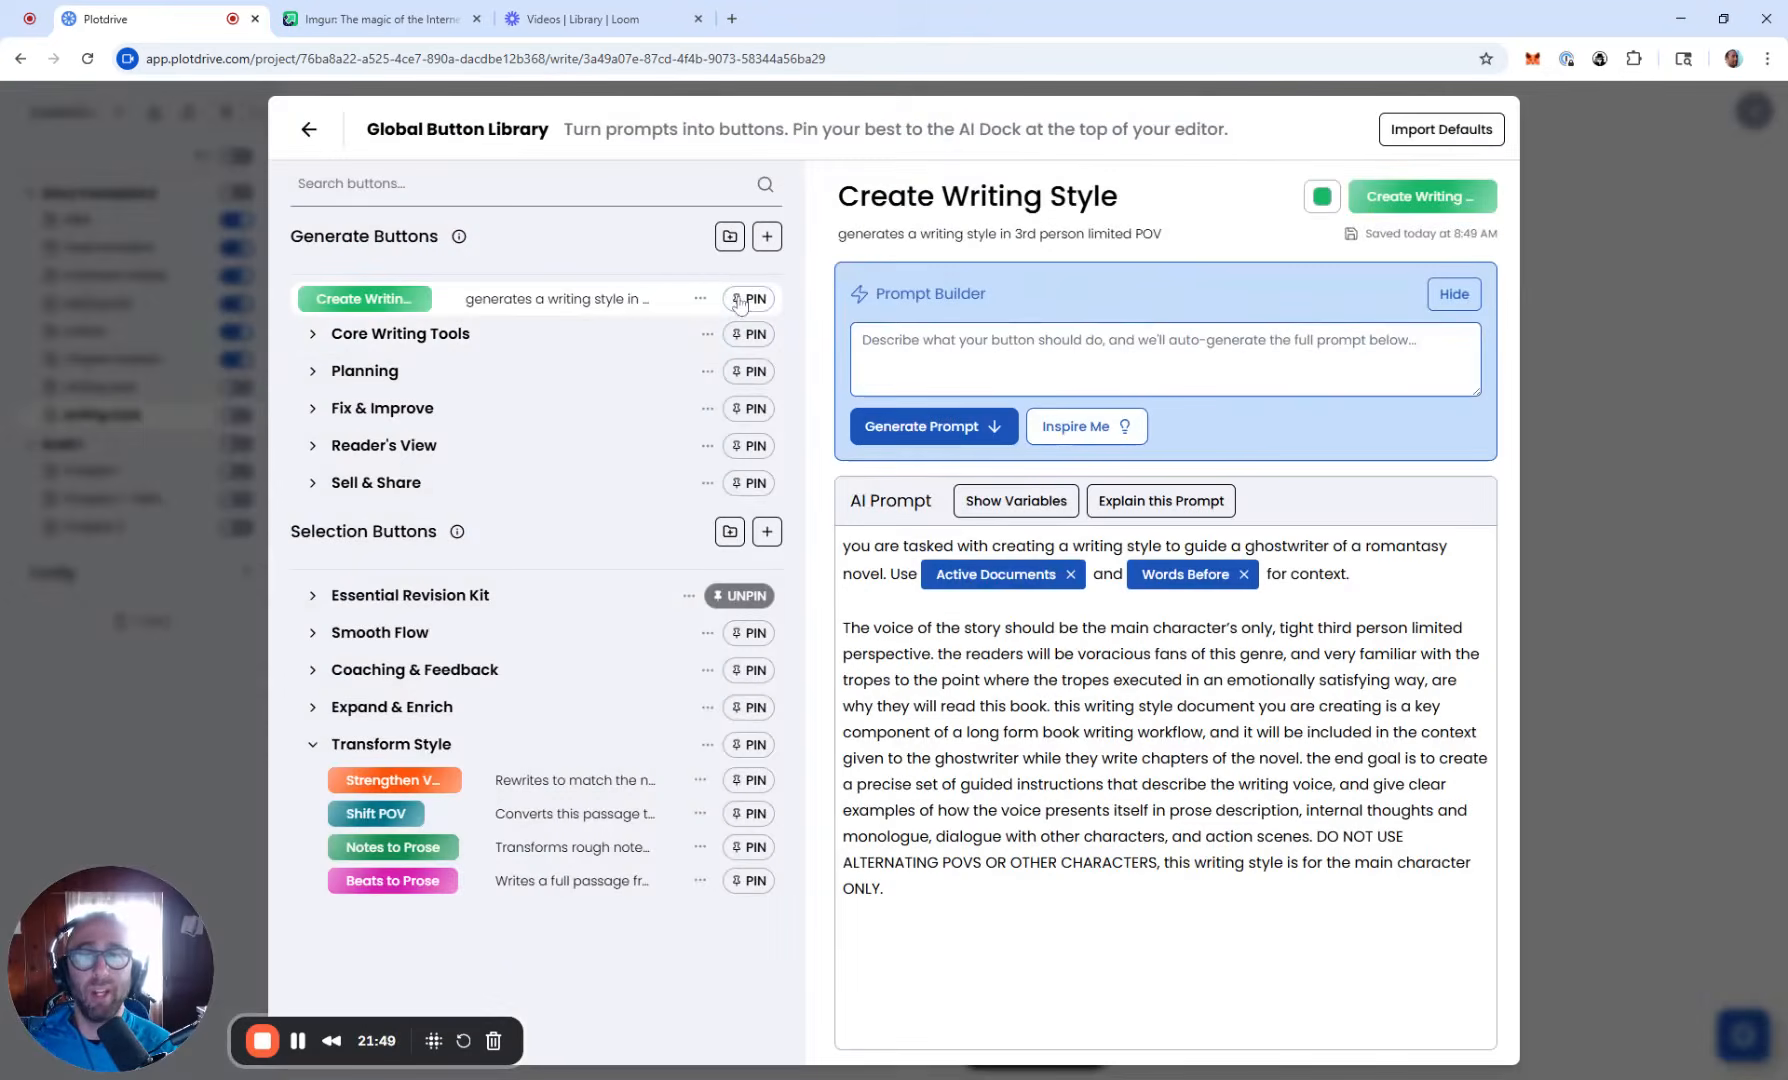
left_click(738, 300)
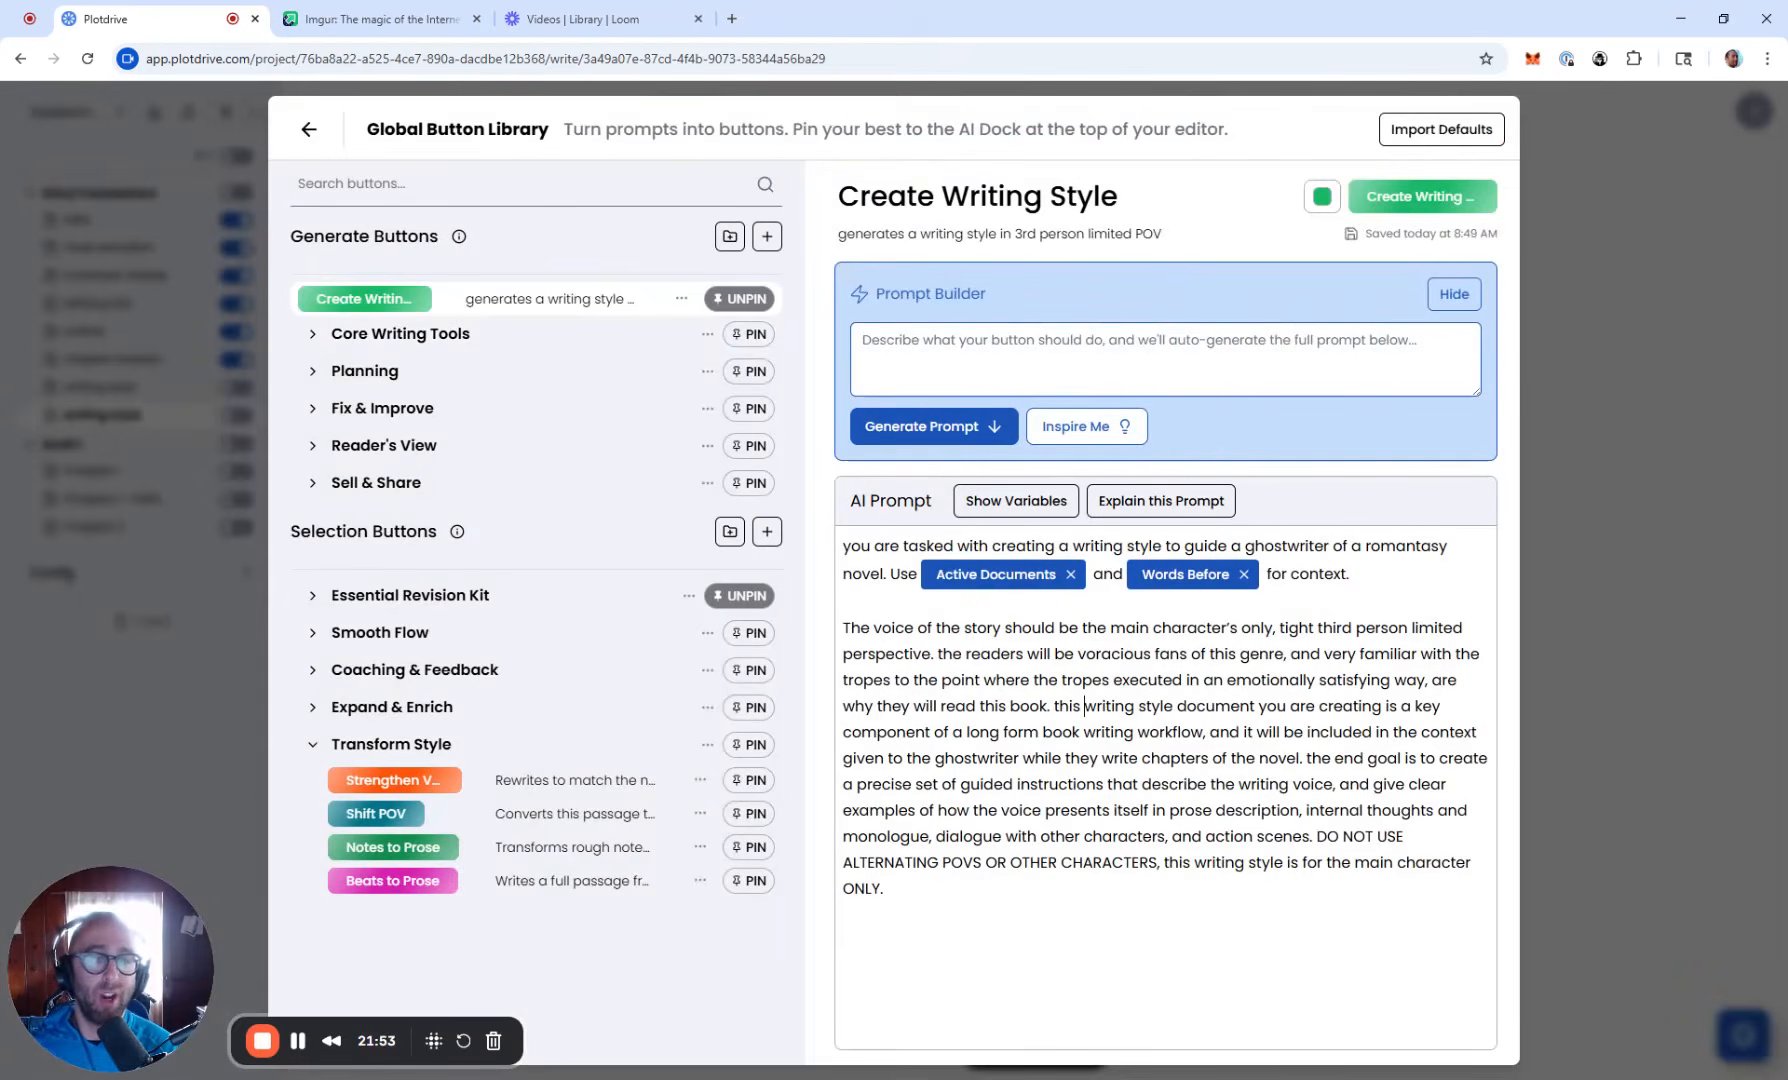
left_click_drag(1365, 546, 1447, 546)
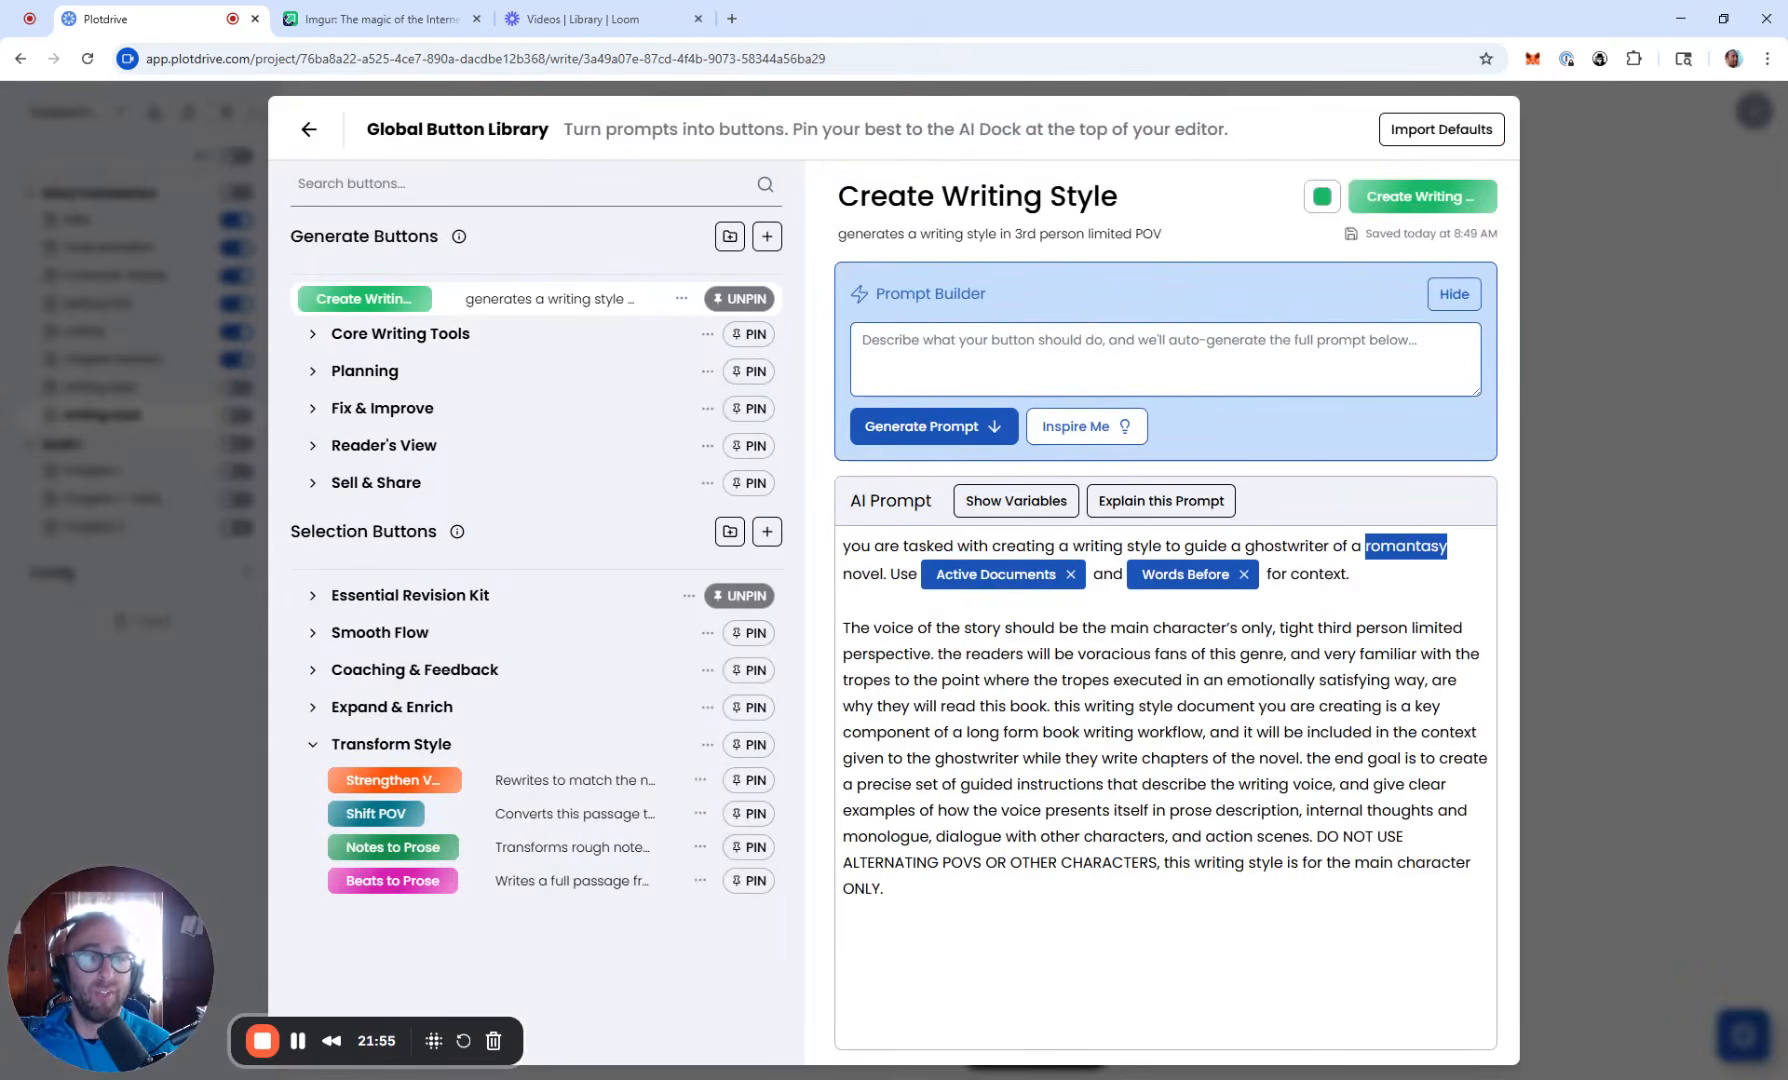
key("BackSpace")
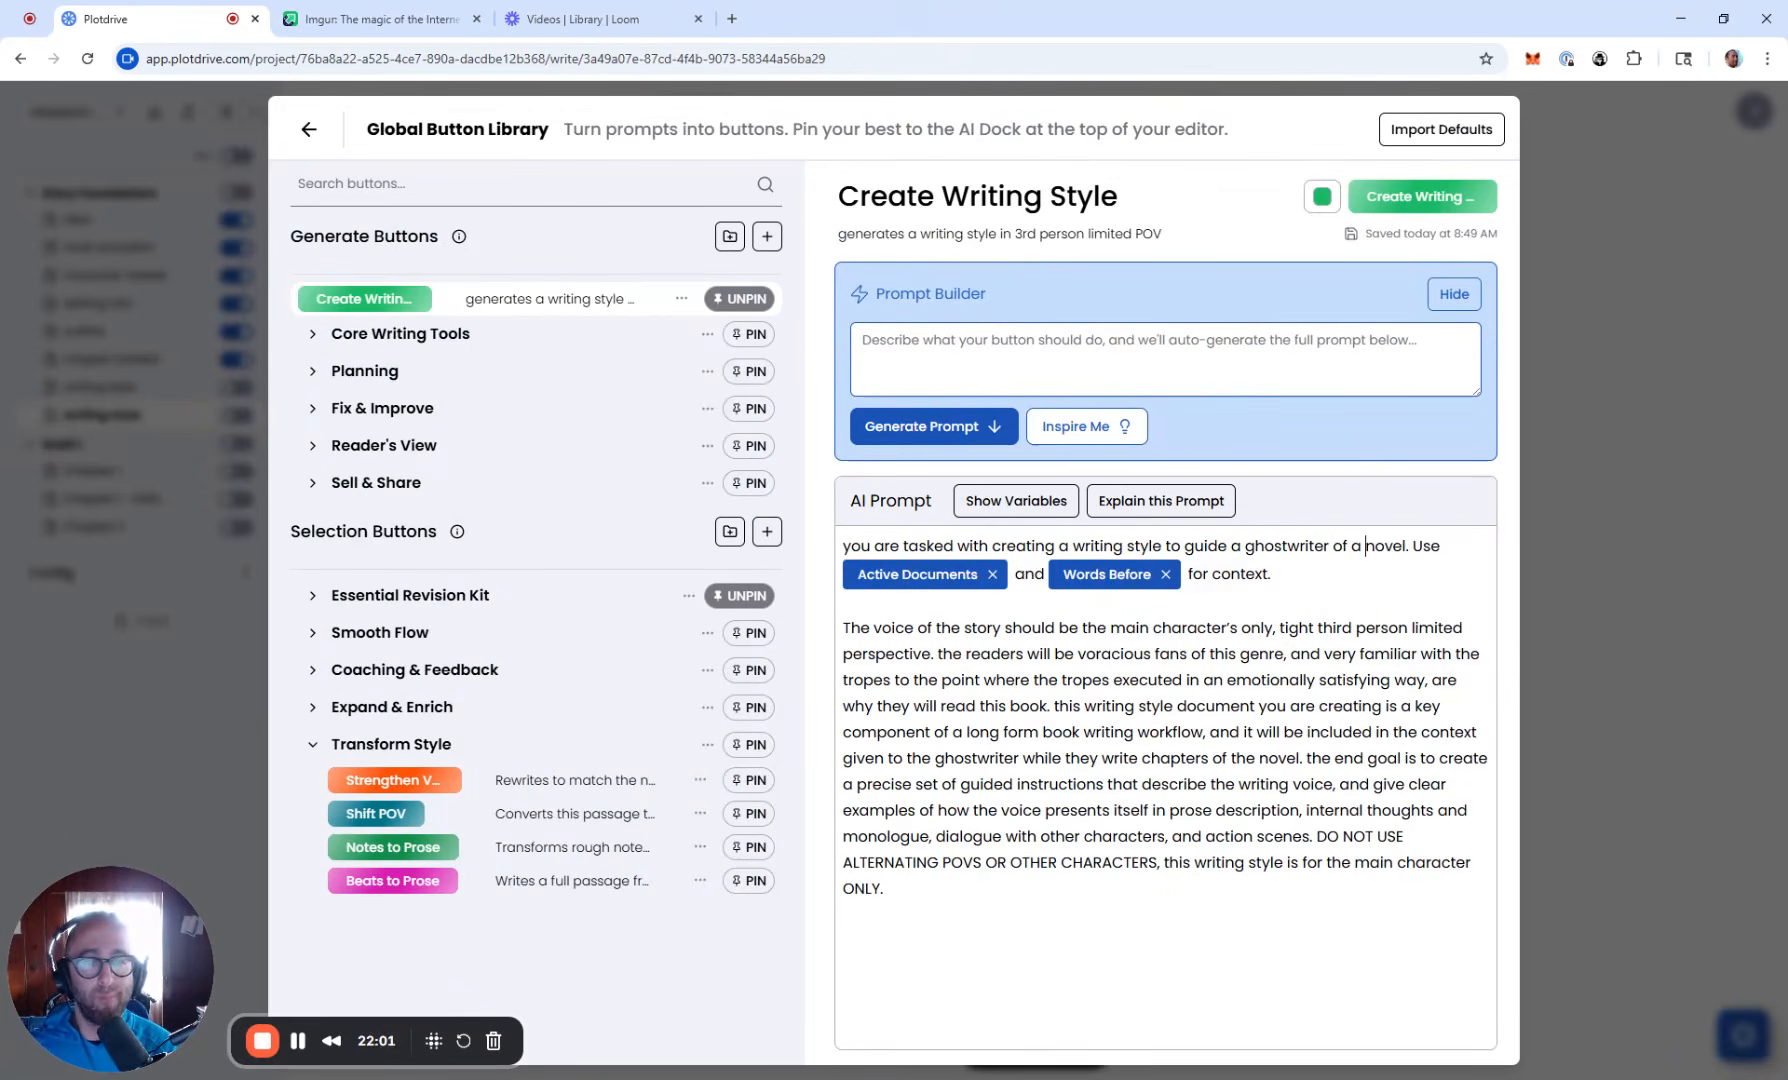
left_click(1620, 676)
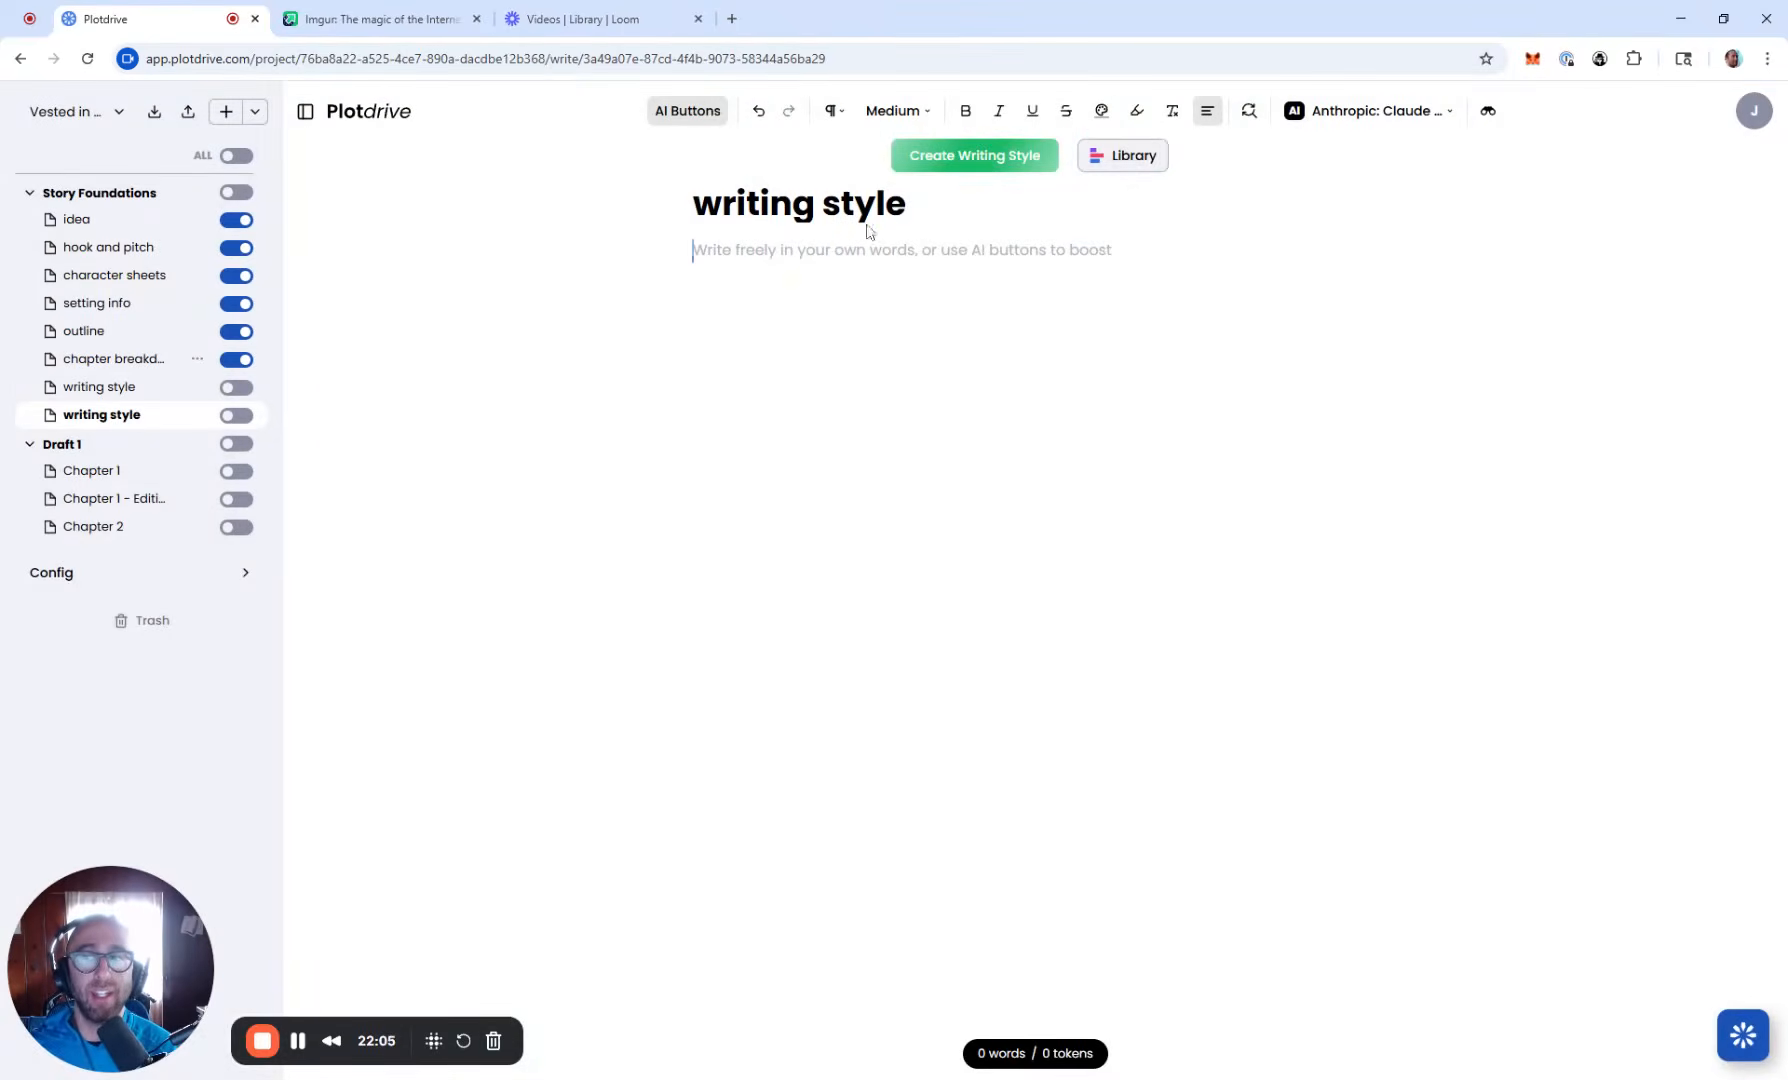
Step: Test the genre-neutral Create Writing Style button in the empty document and reject the generated guide
left_click(950, 158)
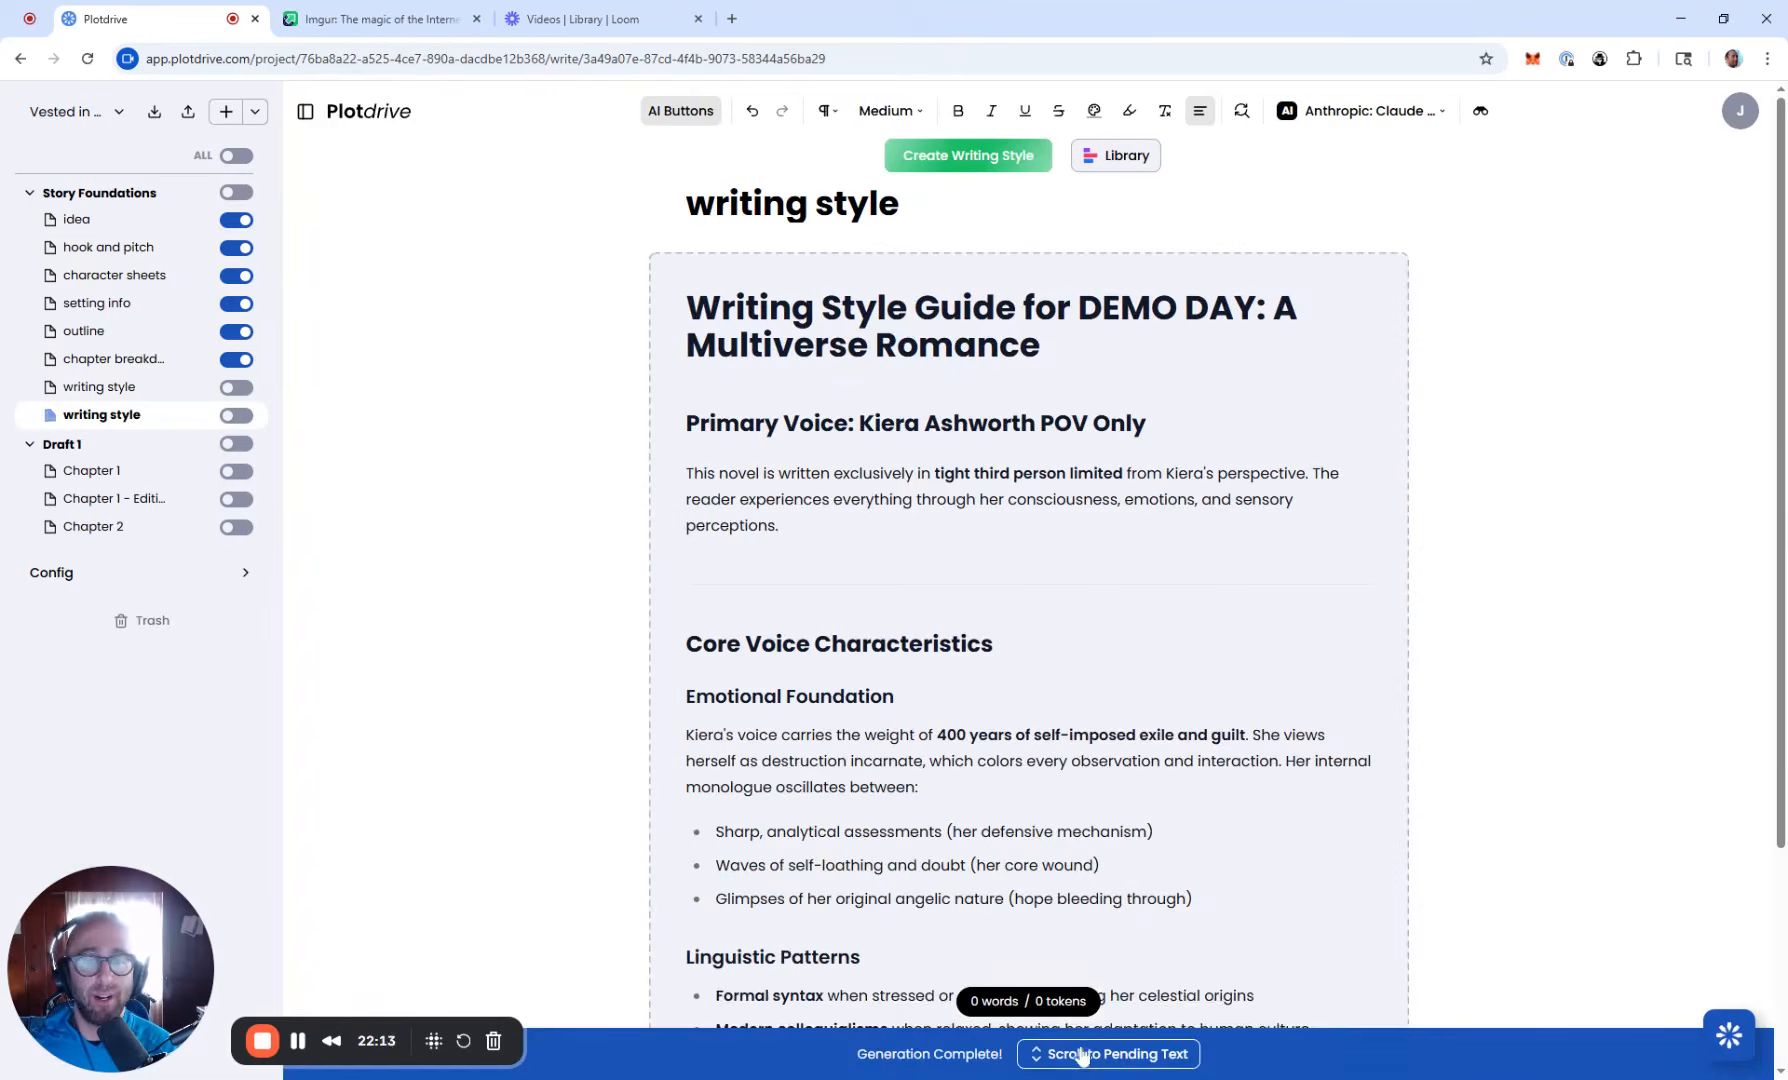
scroll(1125, 967, "down", 3)
left_click(1036, 852)
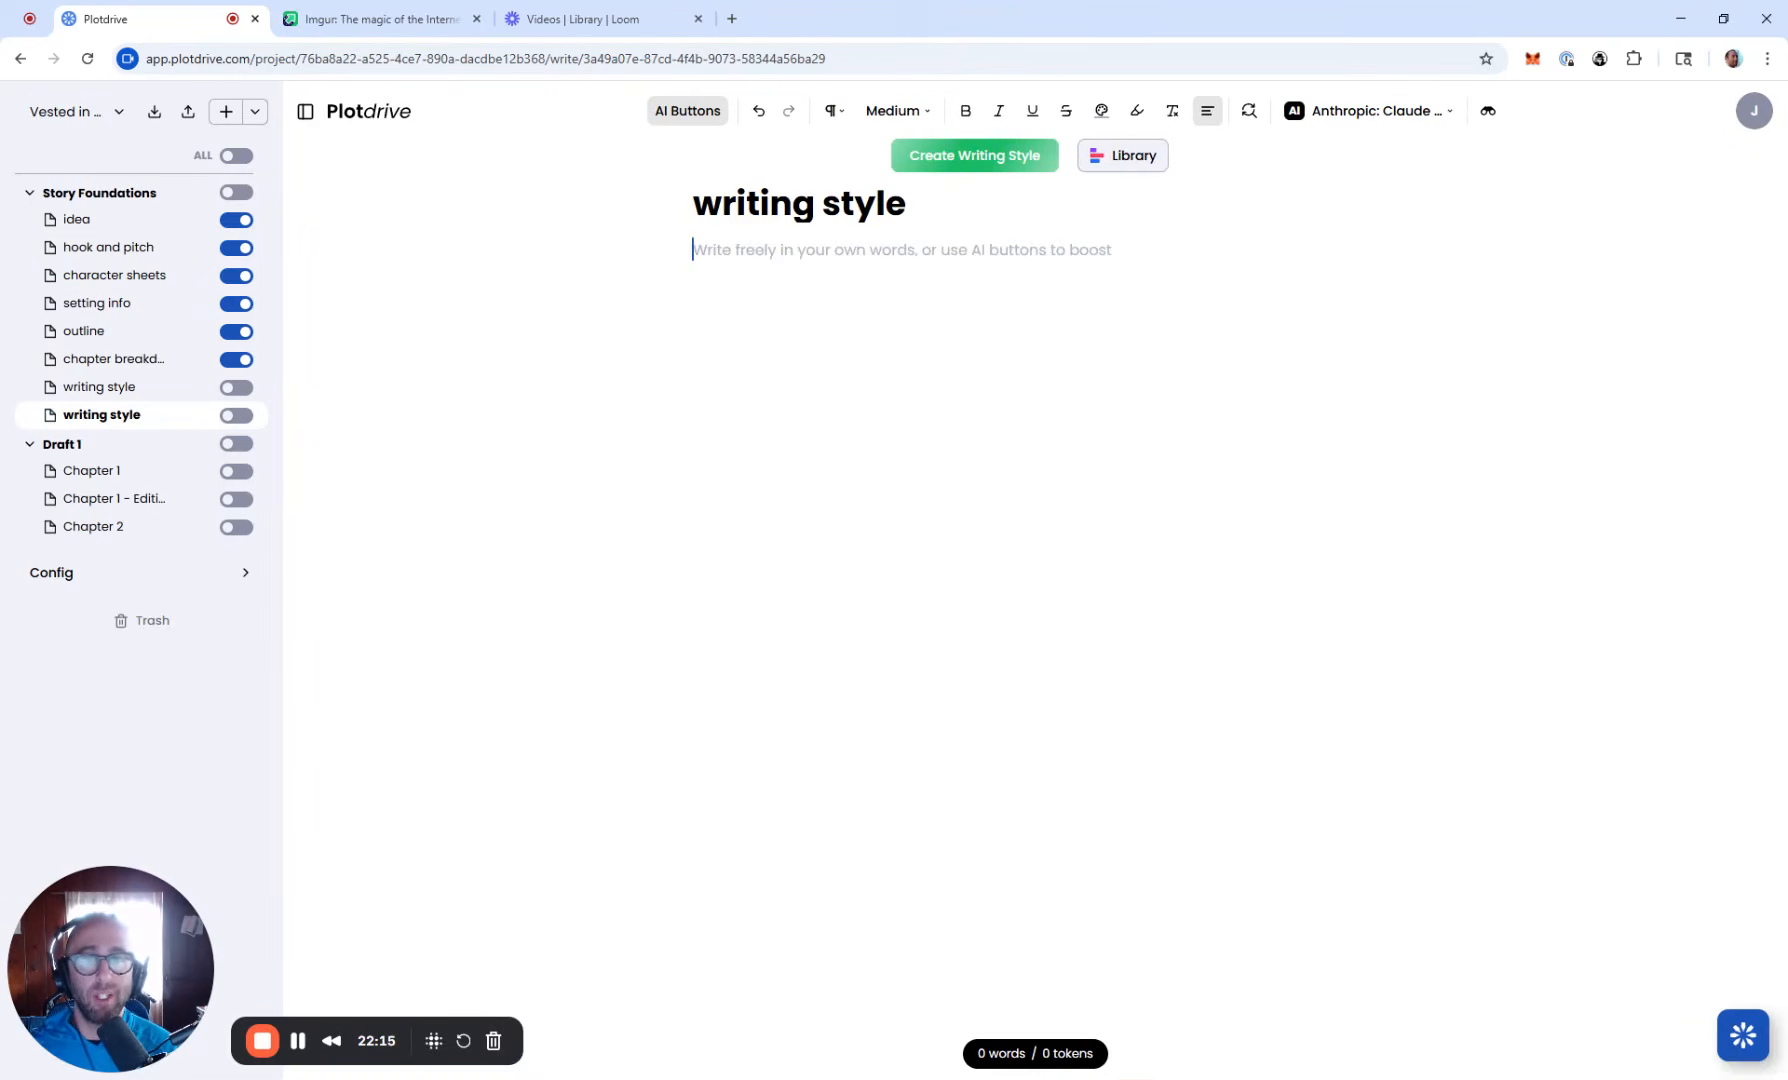
Step: Create a new generate button in the button library named "Create Writing Style" and set its color to magenta
left_click(1140, 157)
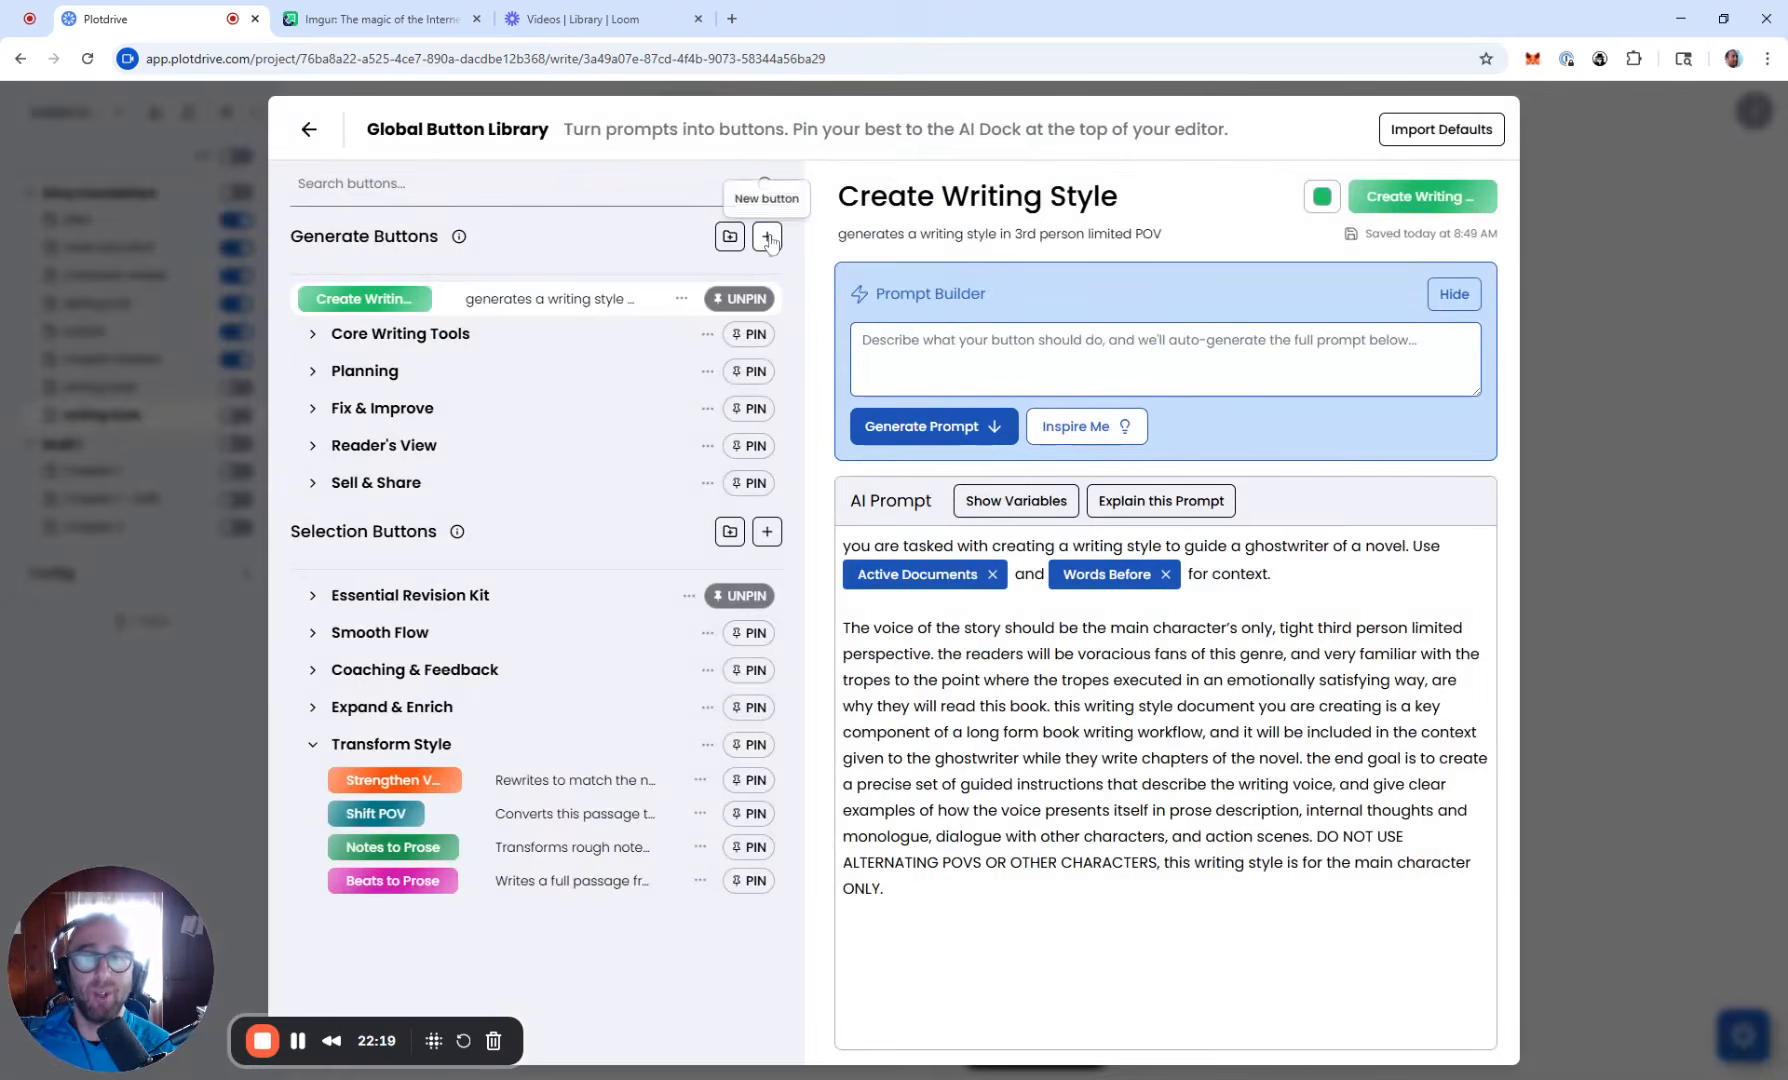
left_click(768, 237)
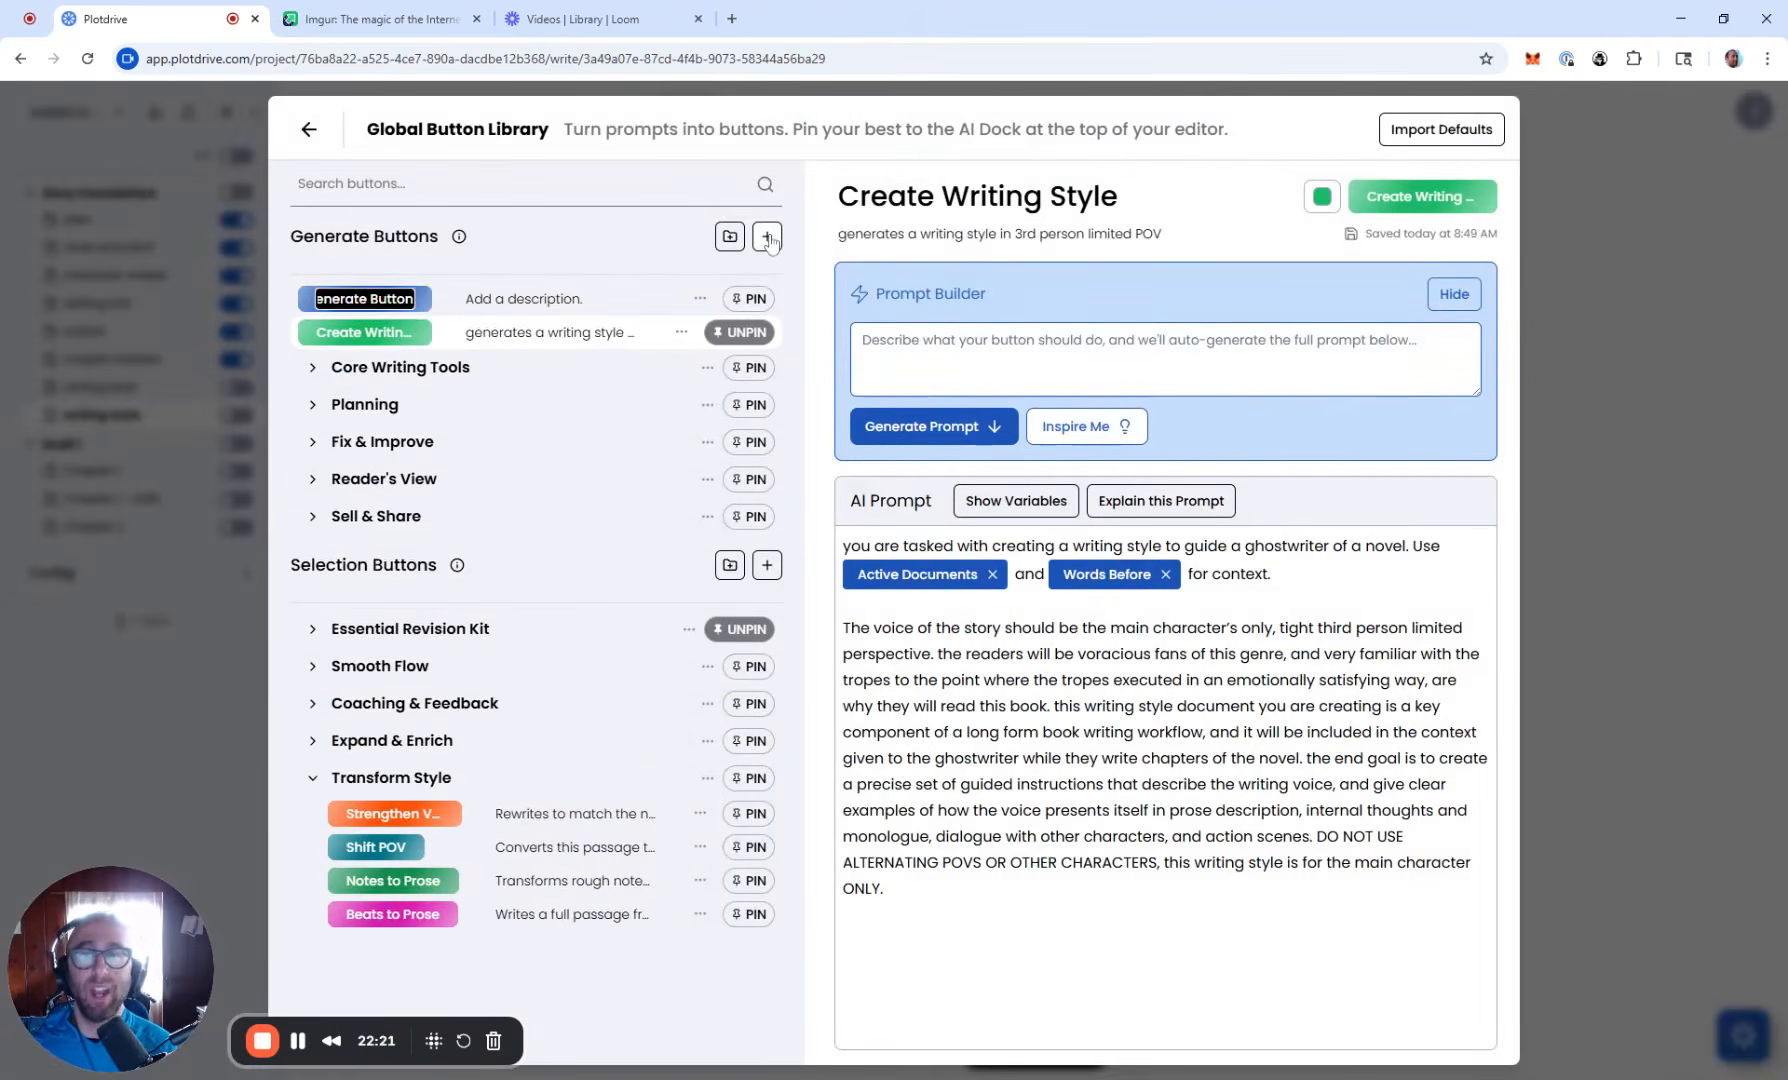
type("Cr")
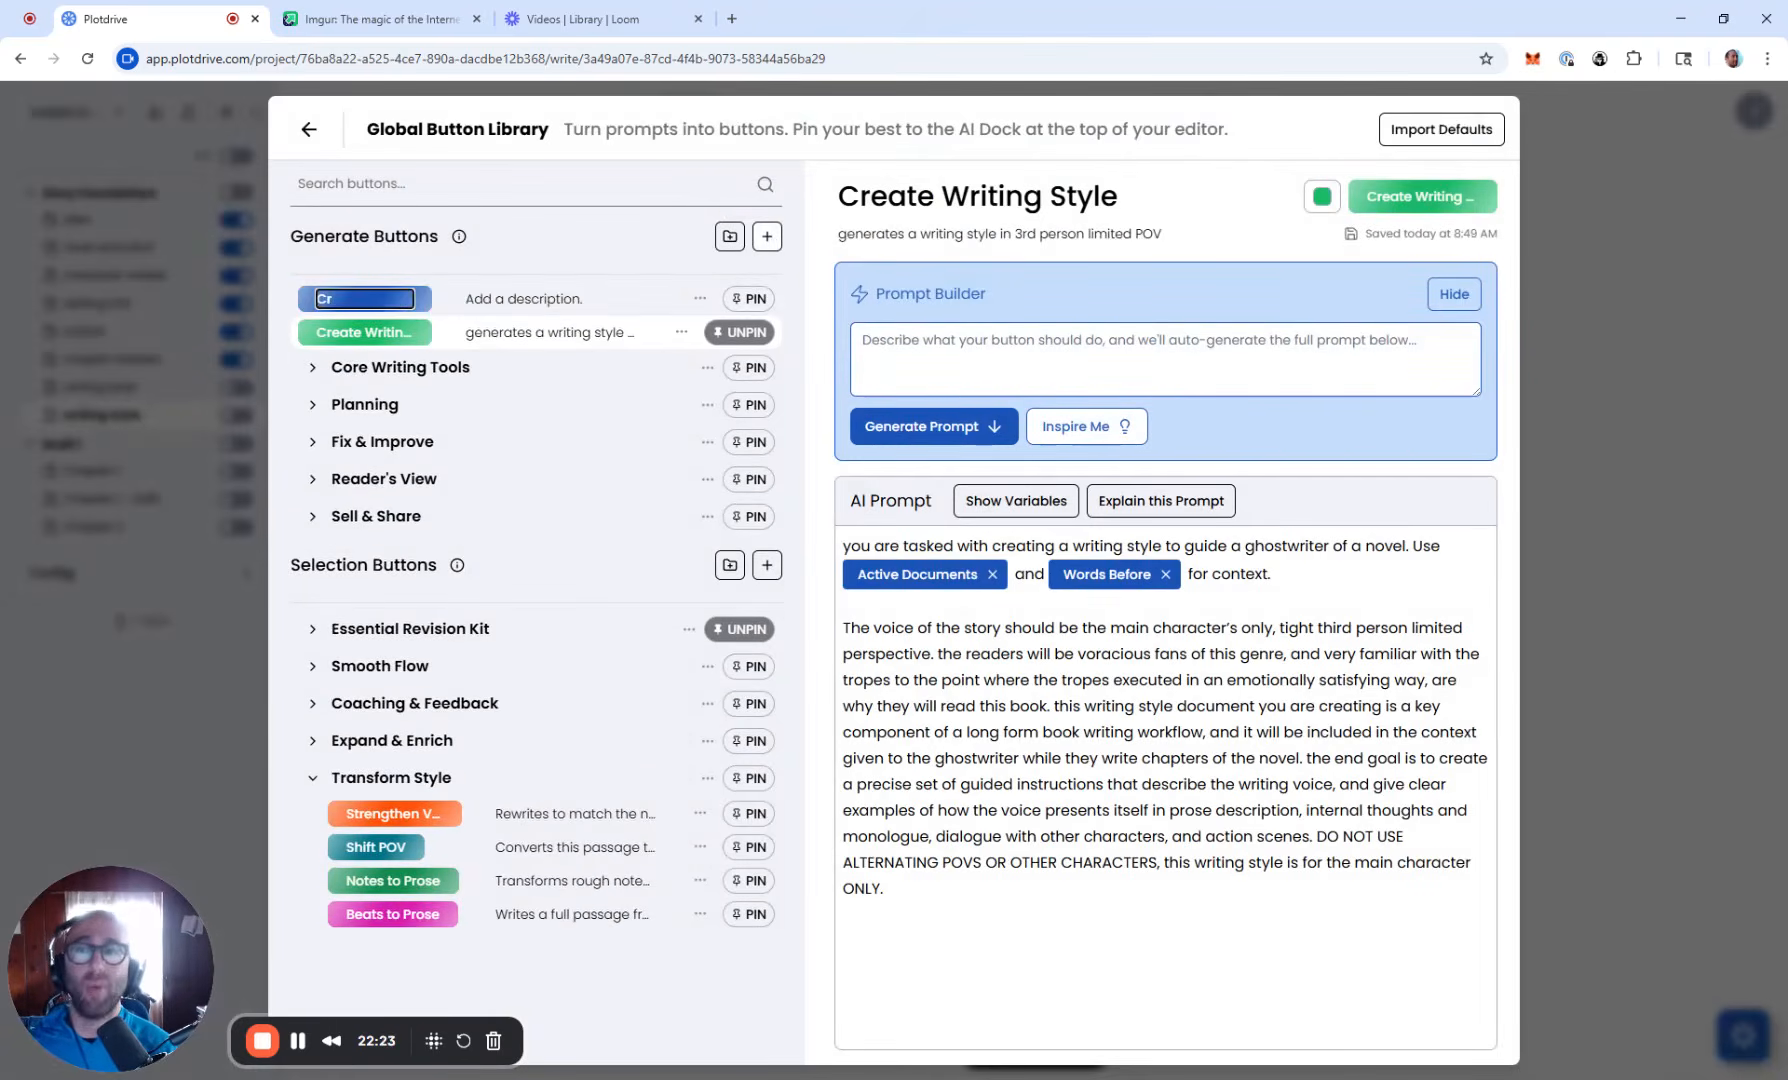
type("eate Writing Style")
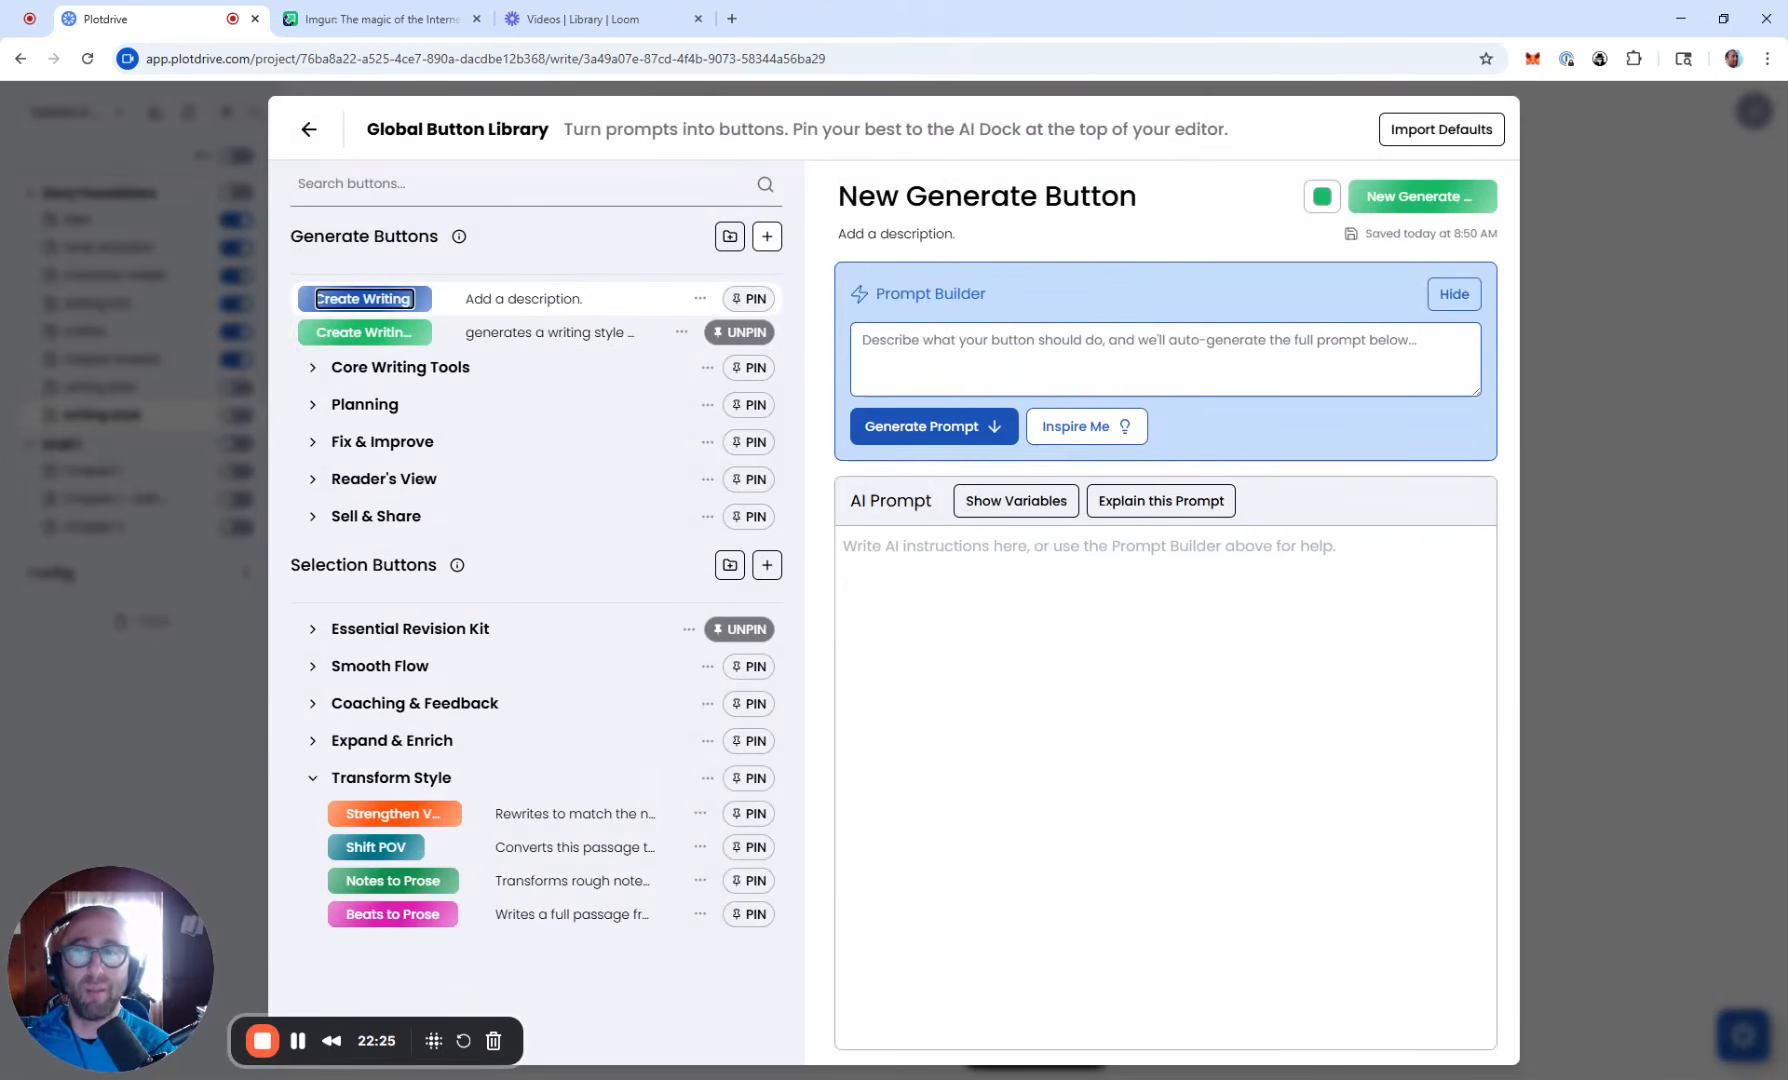
key("Return")
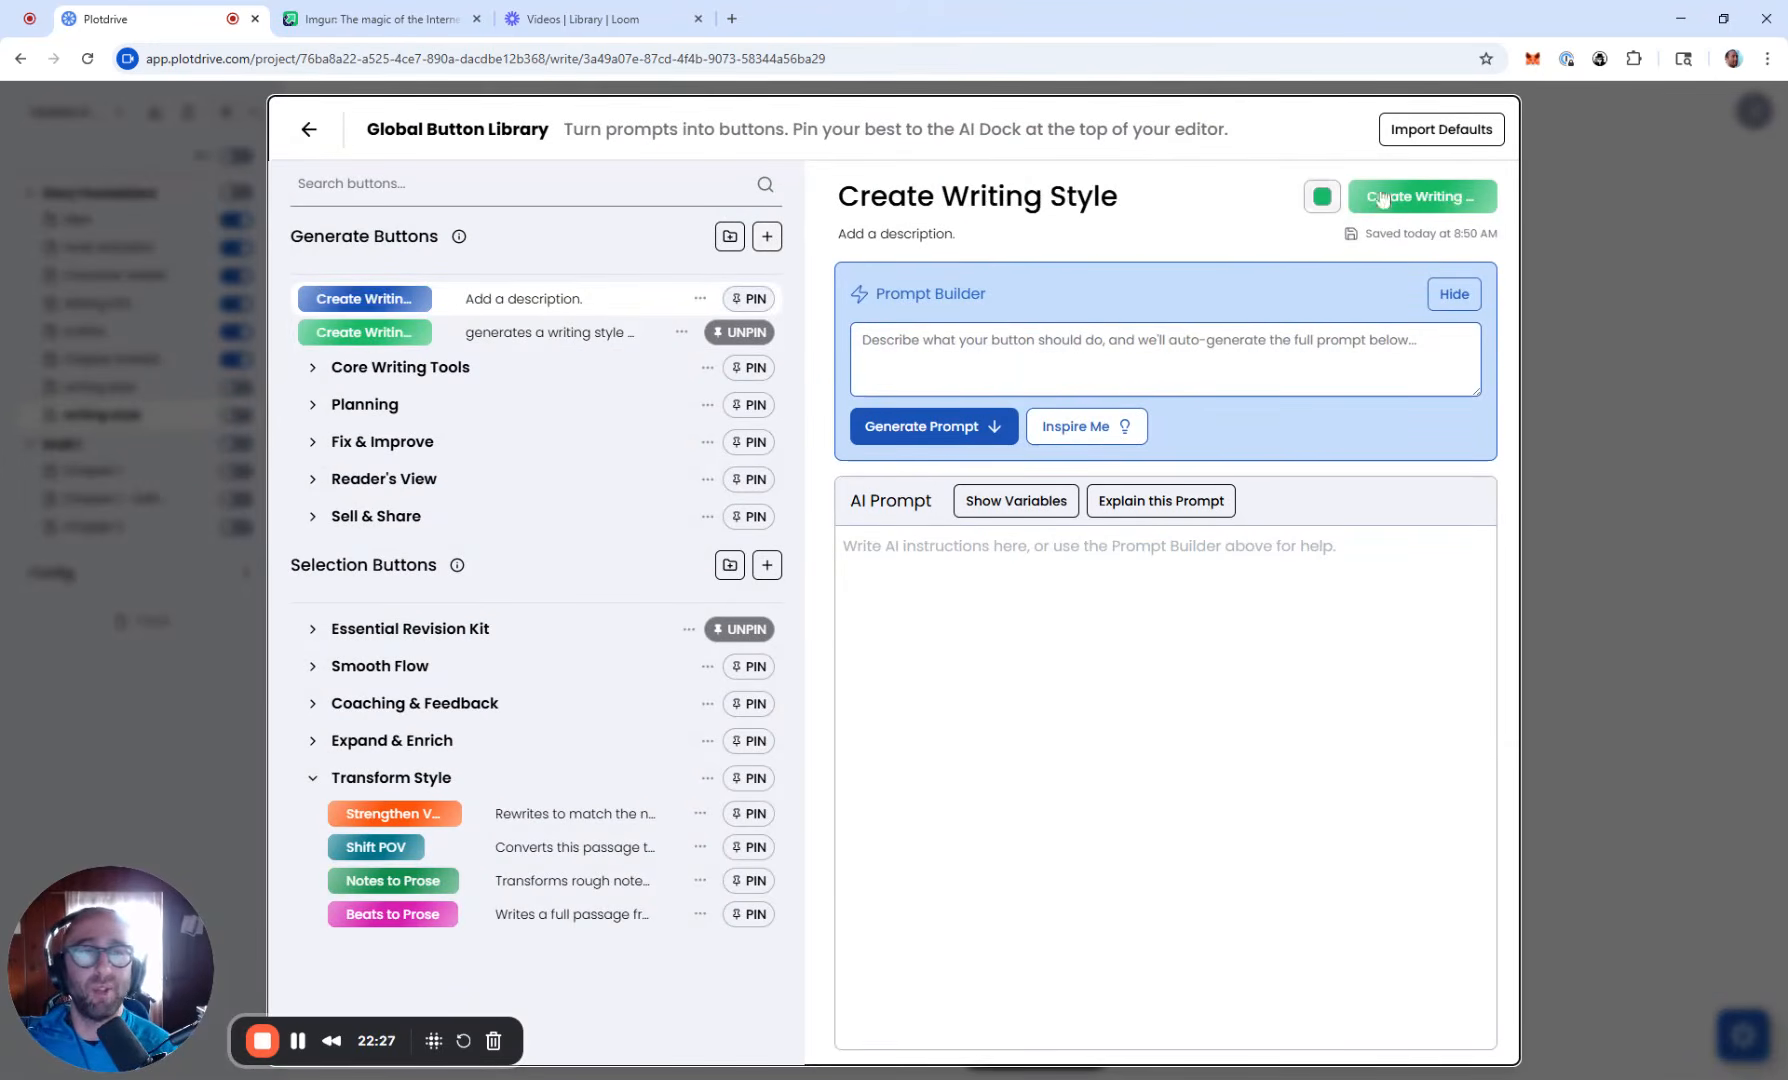
left_click(1322, 222)
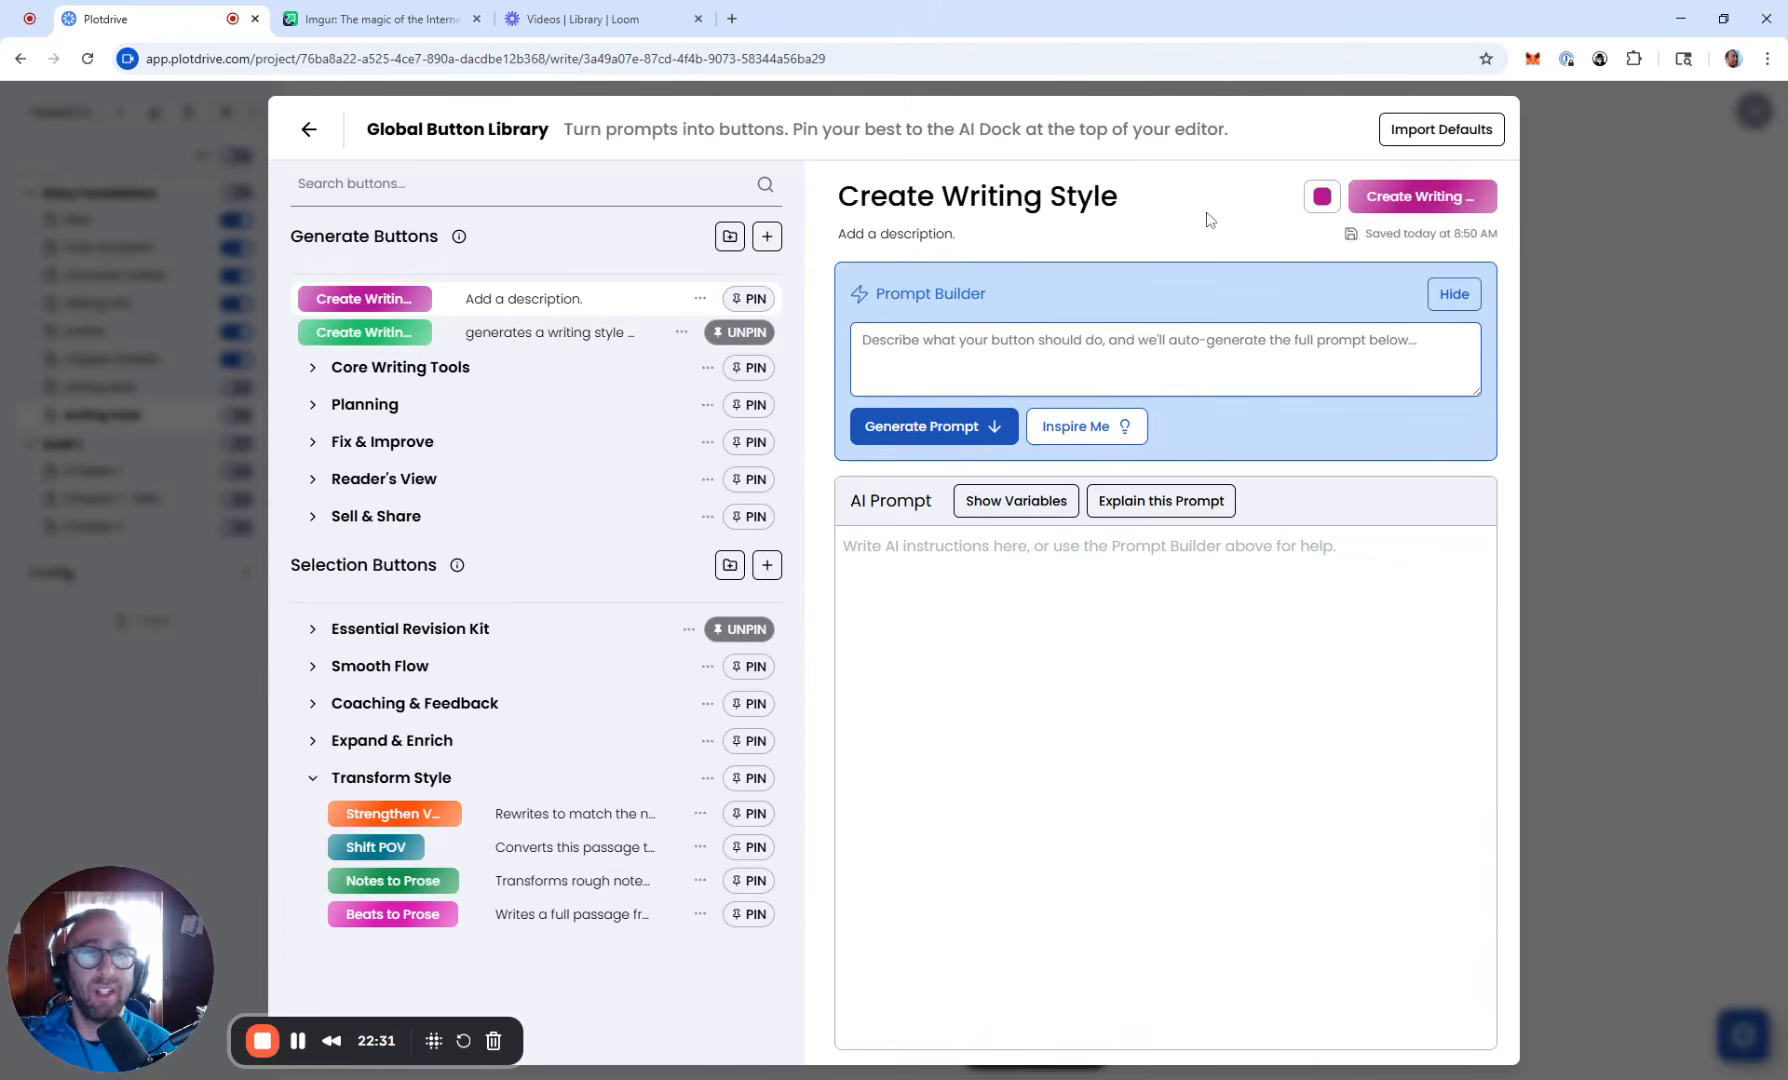
left_click(1069, 340)
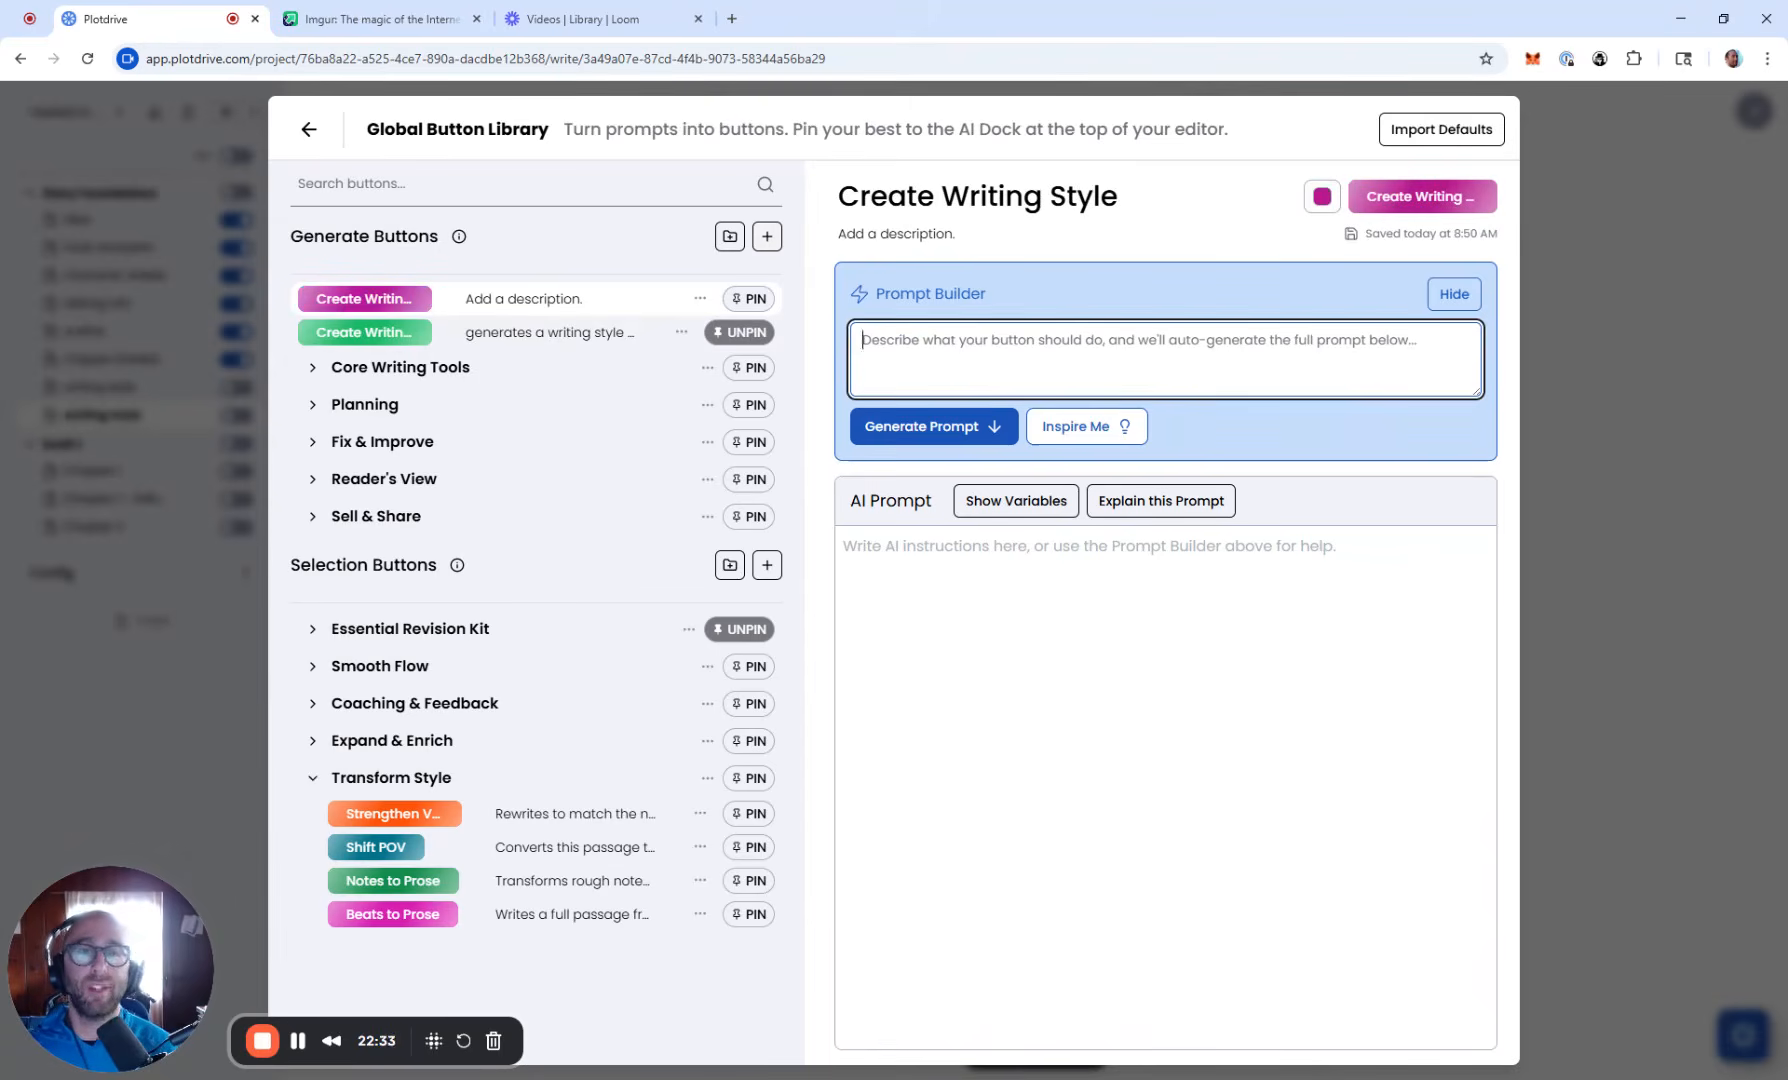
type("create")
key("BackSpace")
key("BackSpace")
key("BackSpace")
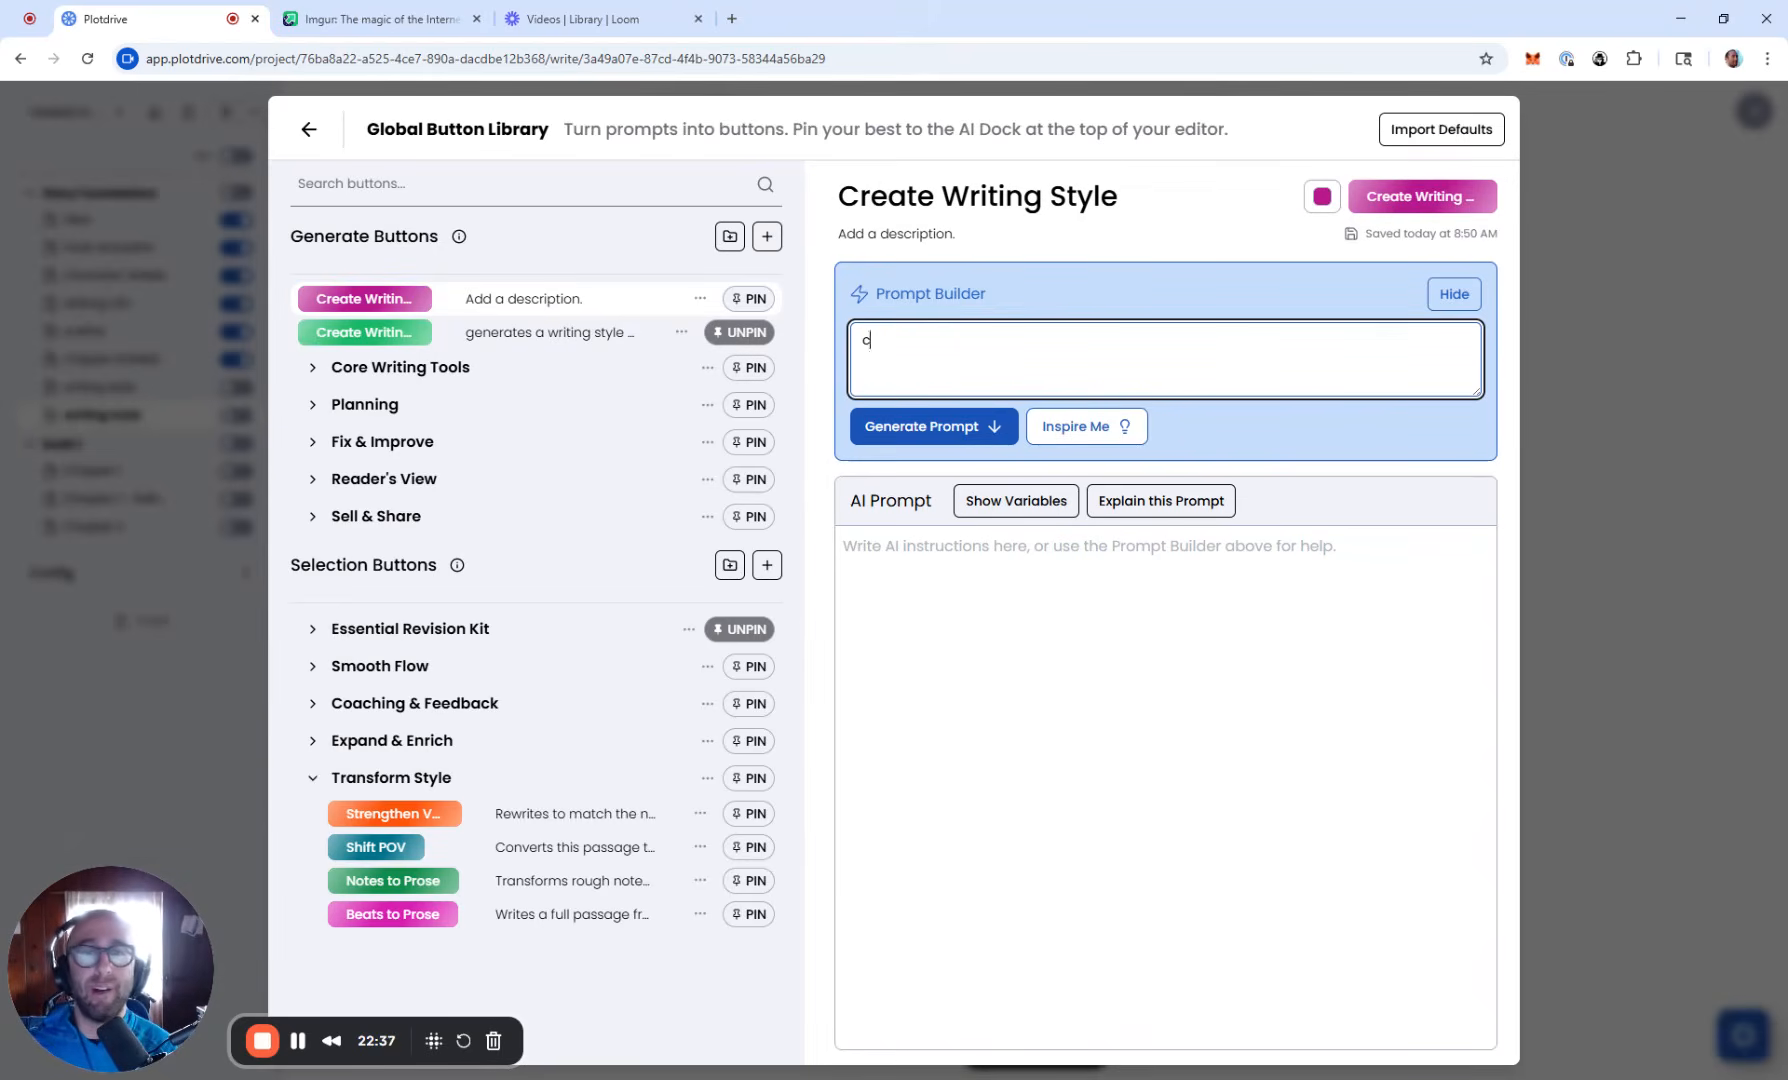
key("BackSpace")
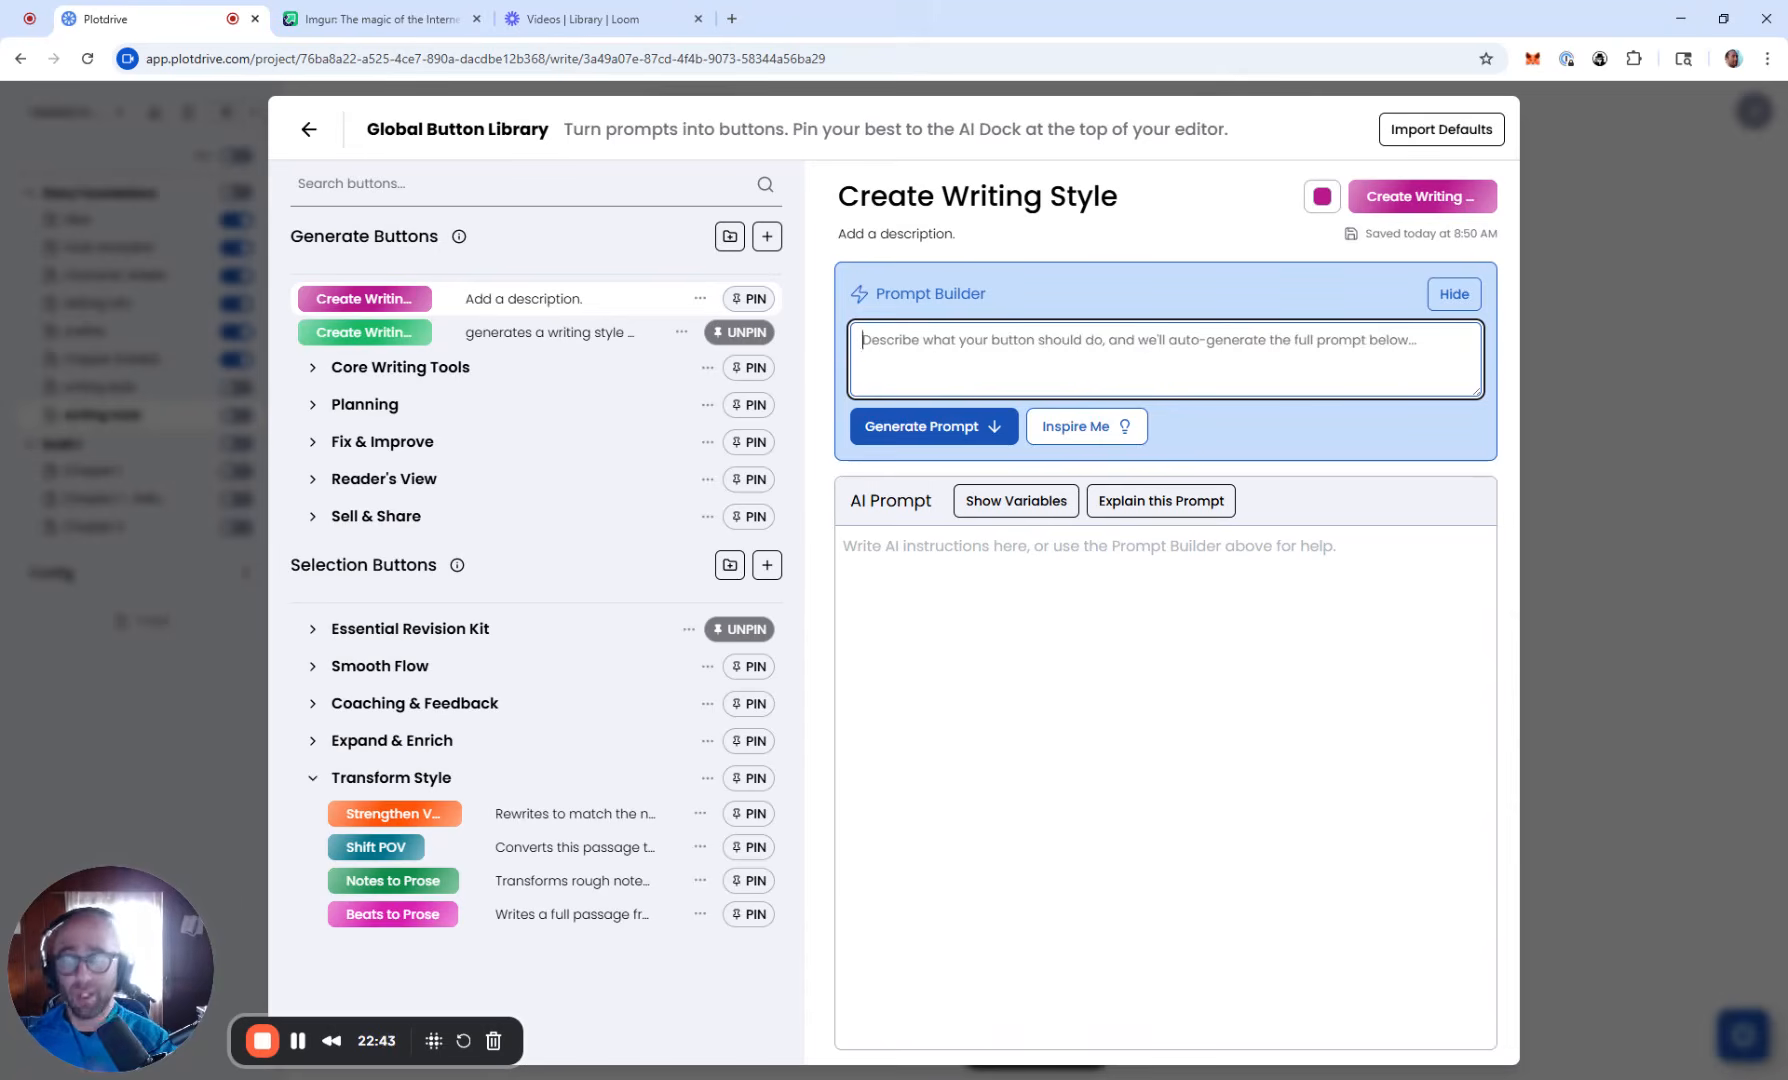
Step: Generate the button's prompt from the description "your task is to generate a writing style for the book in the genre that i'm writing"
type("your t")
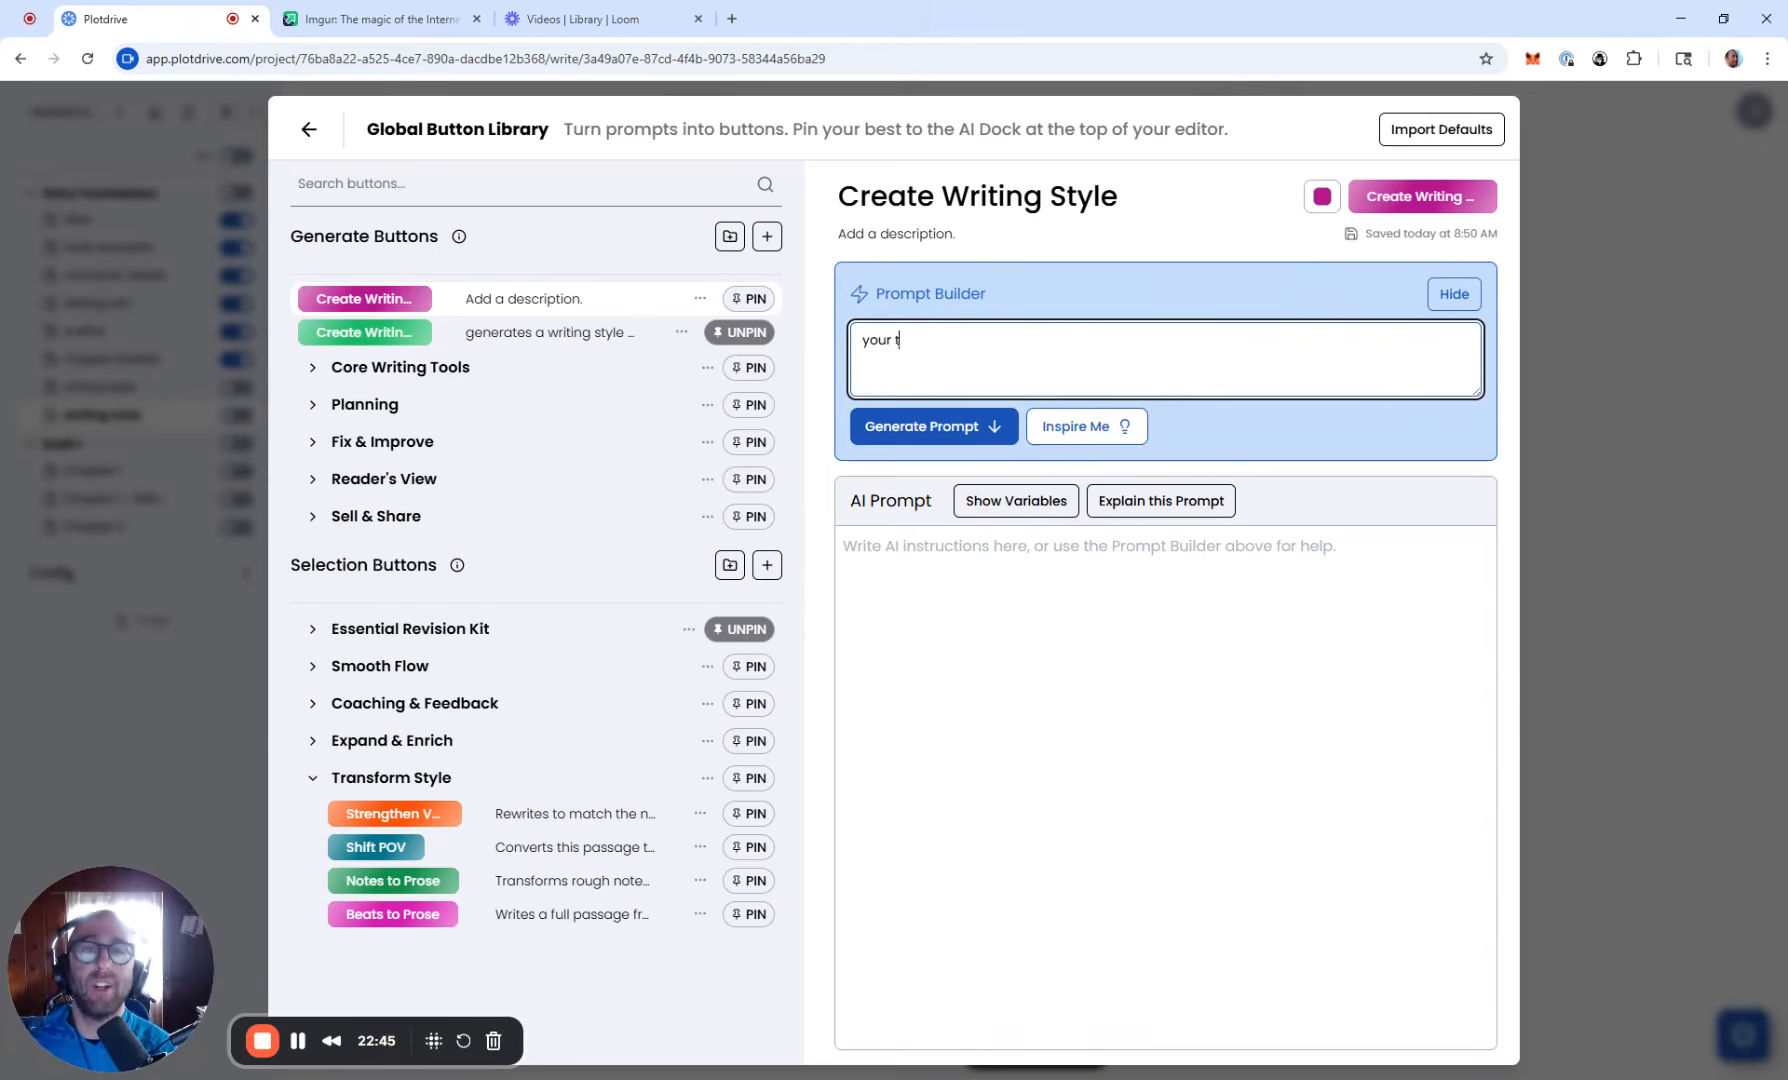
type("ask is to gener")
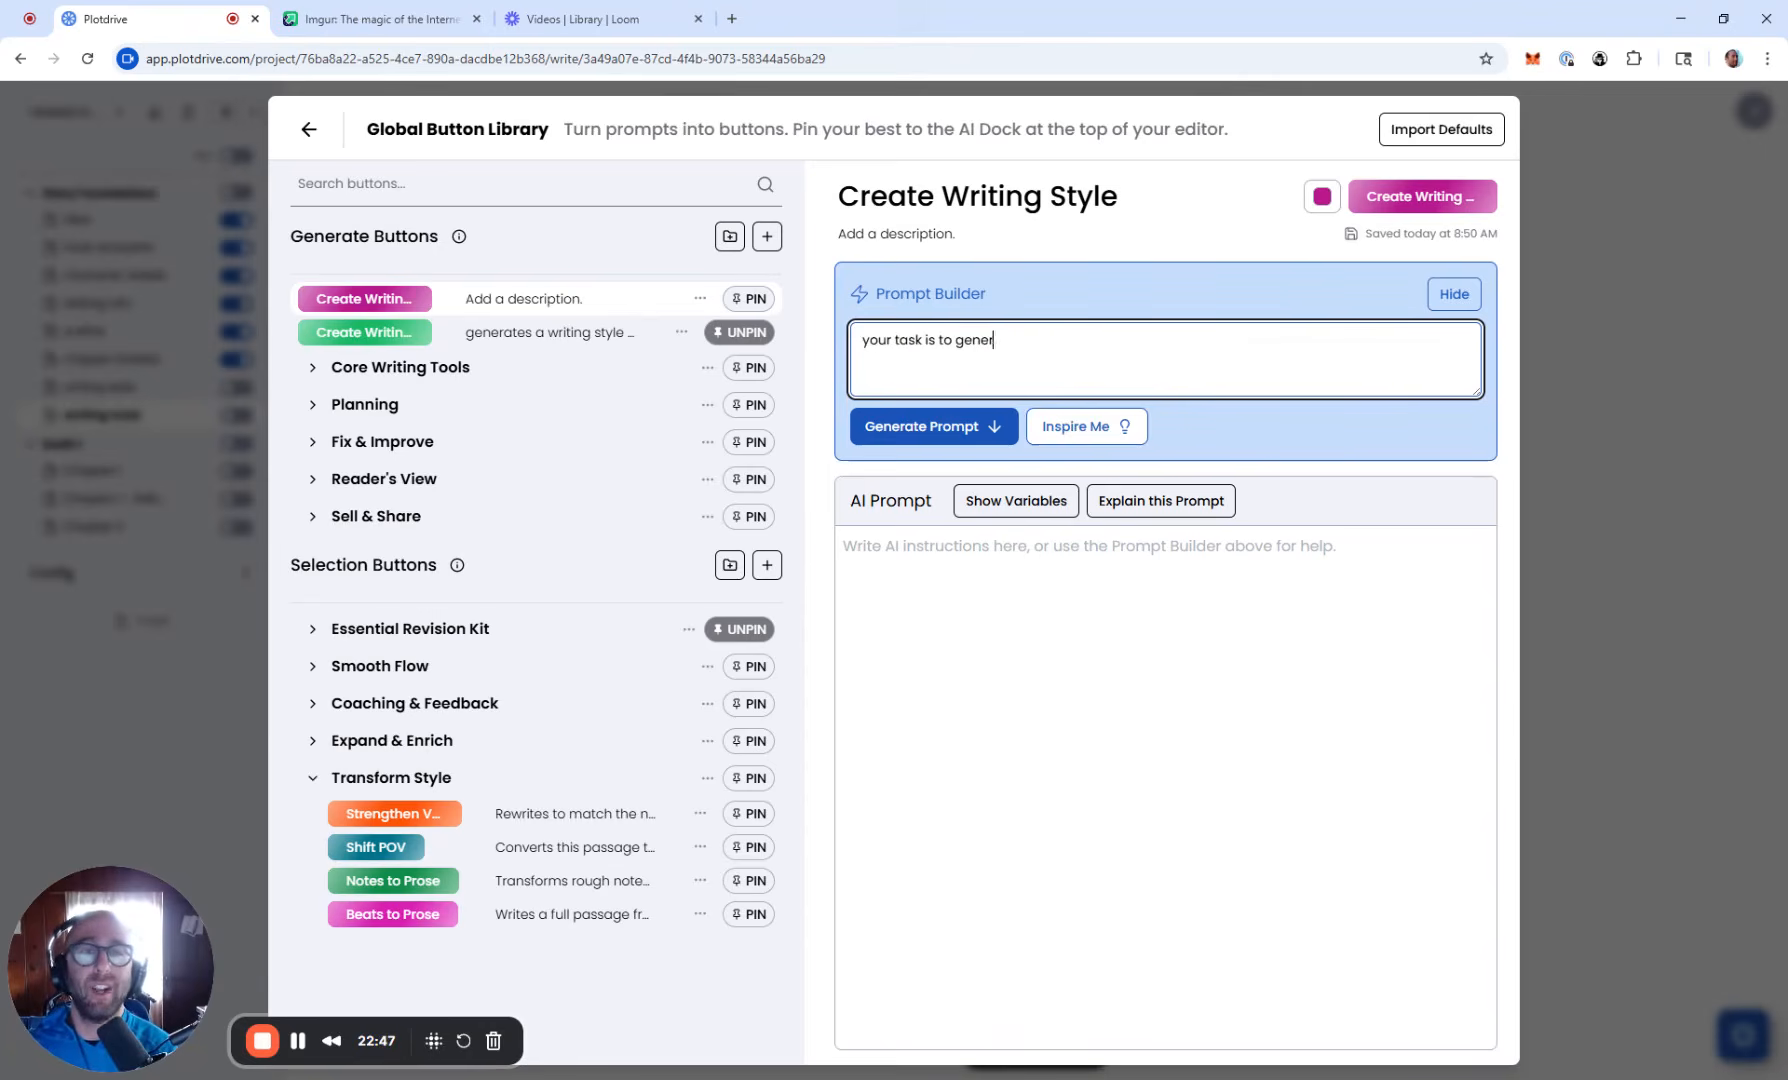
type("ate a writing style")
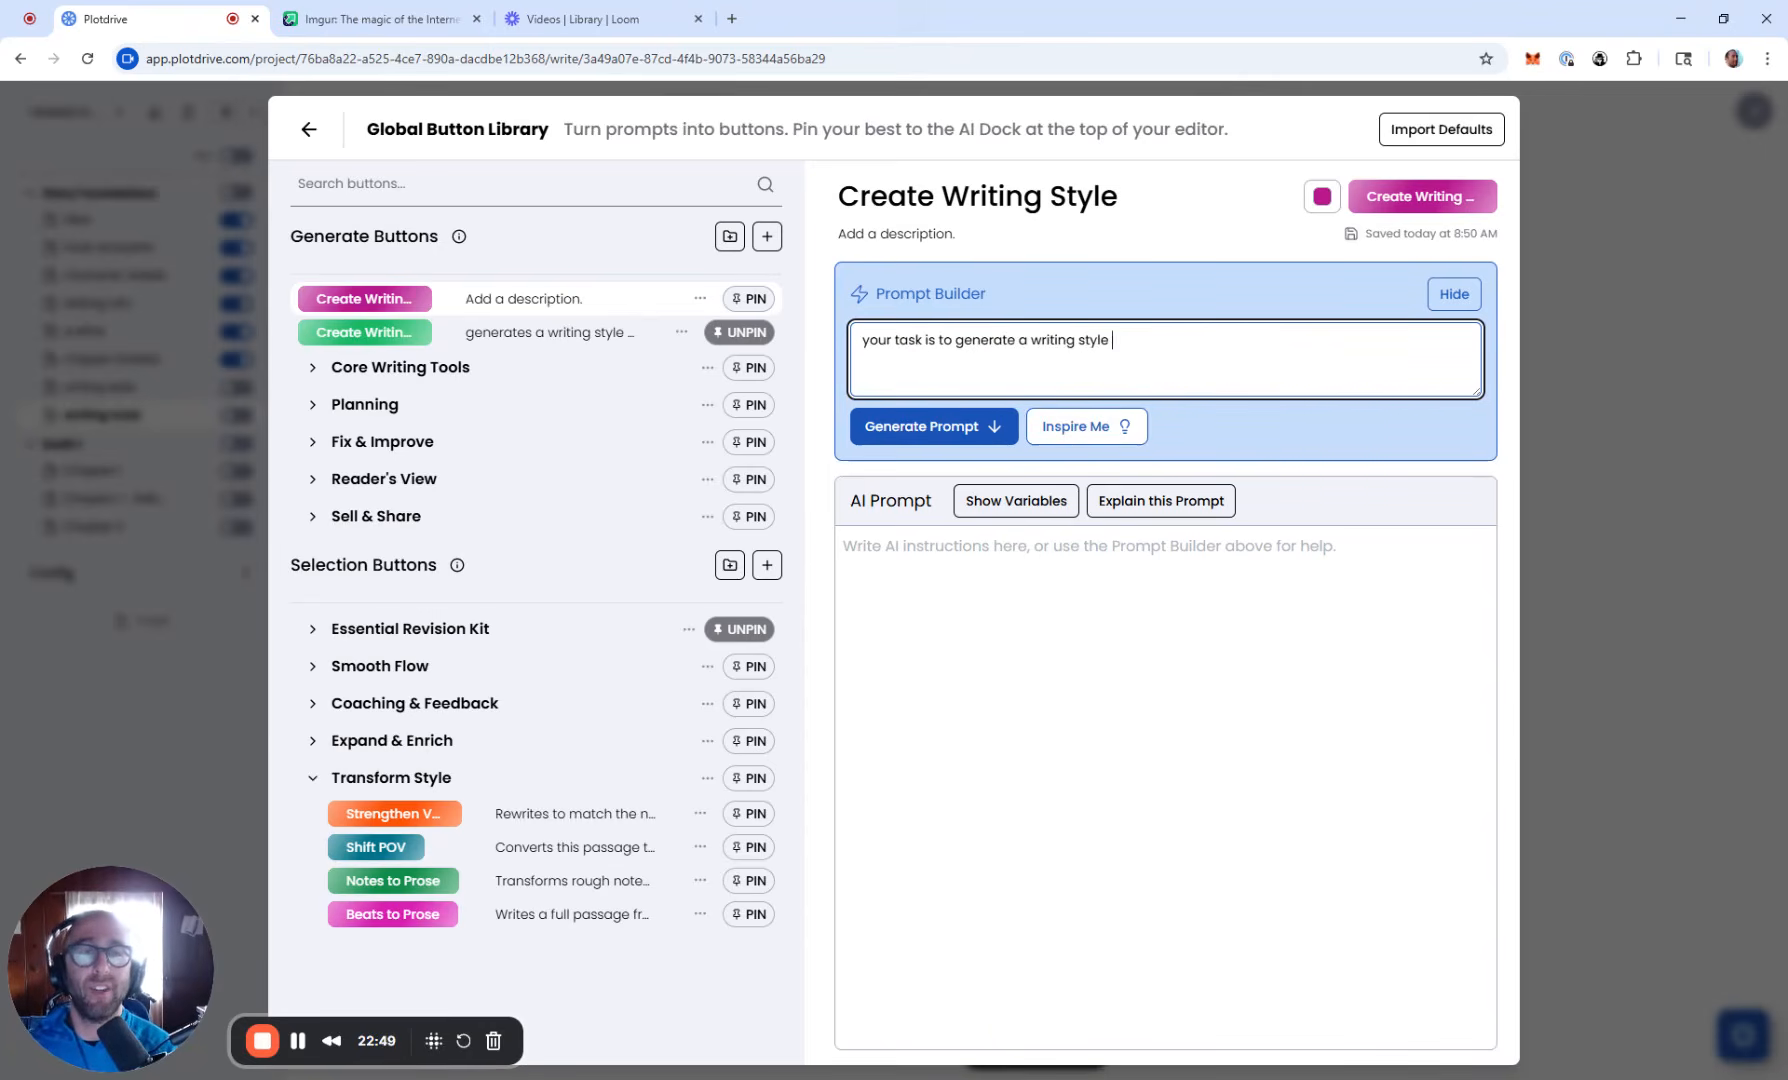
type(" for the book in the ge")
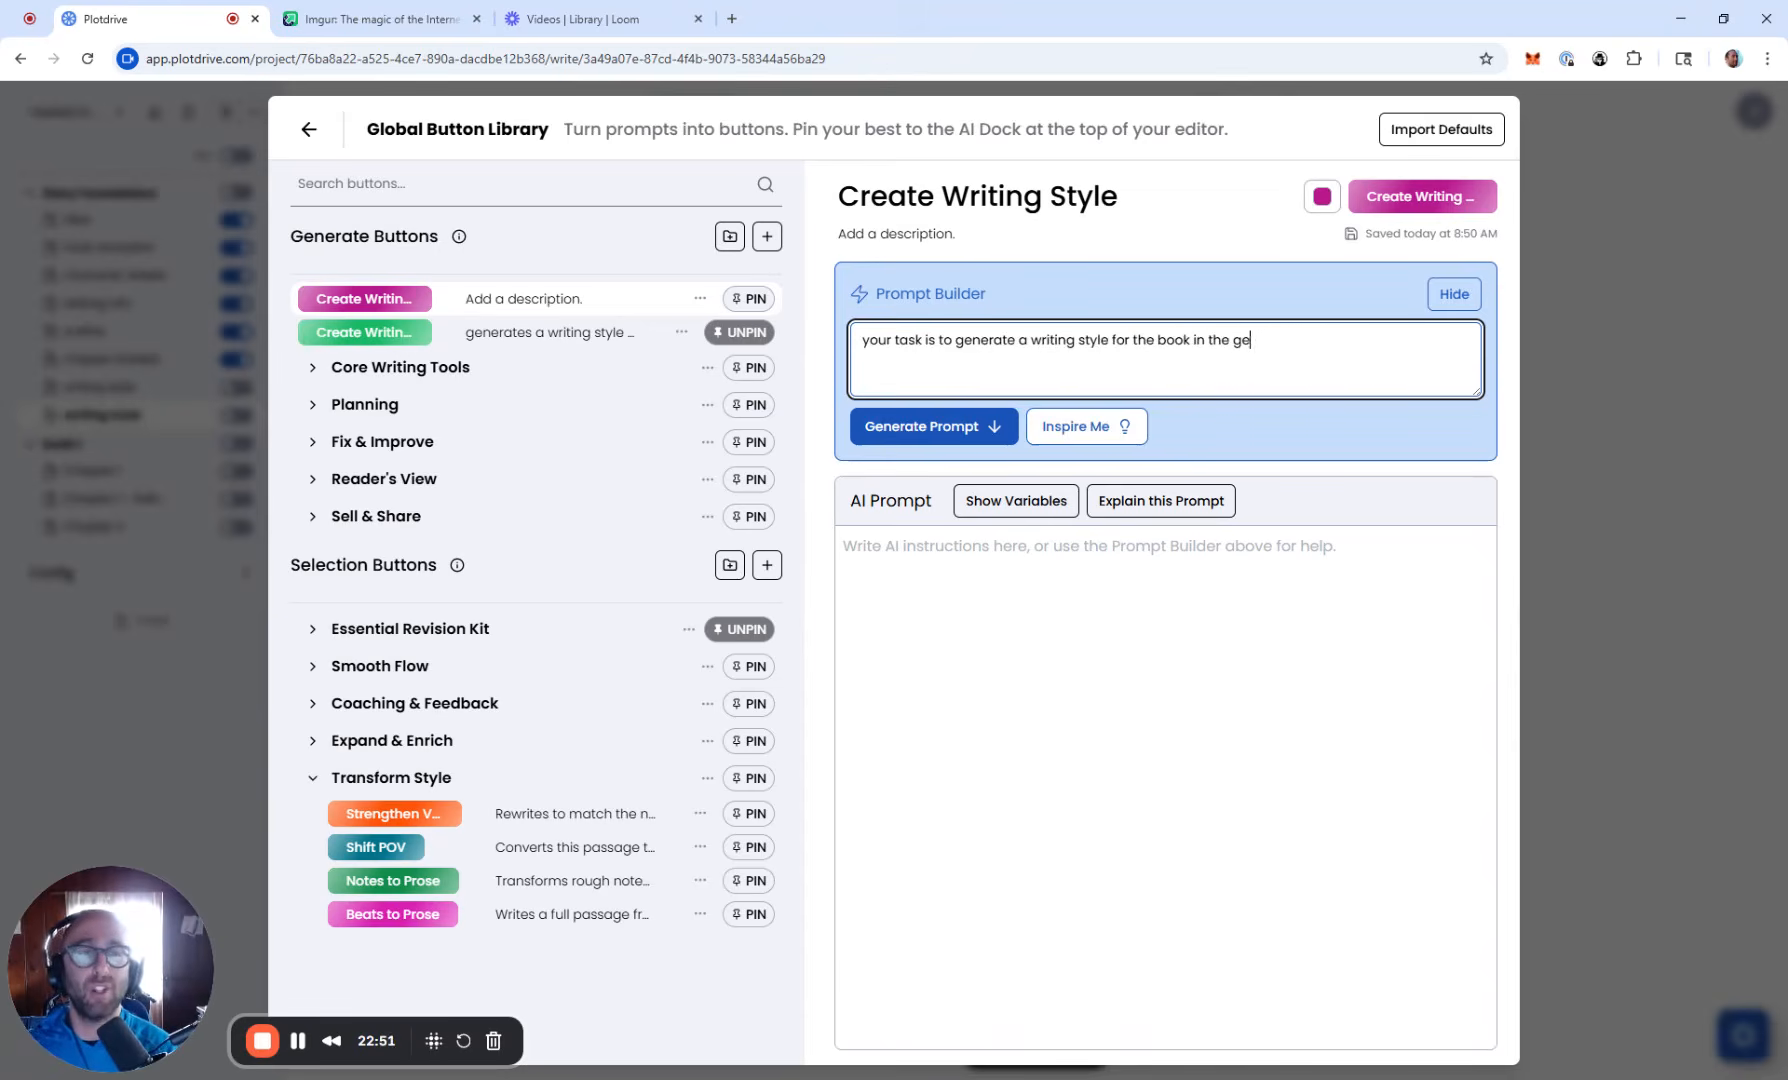
type("nre that i")
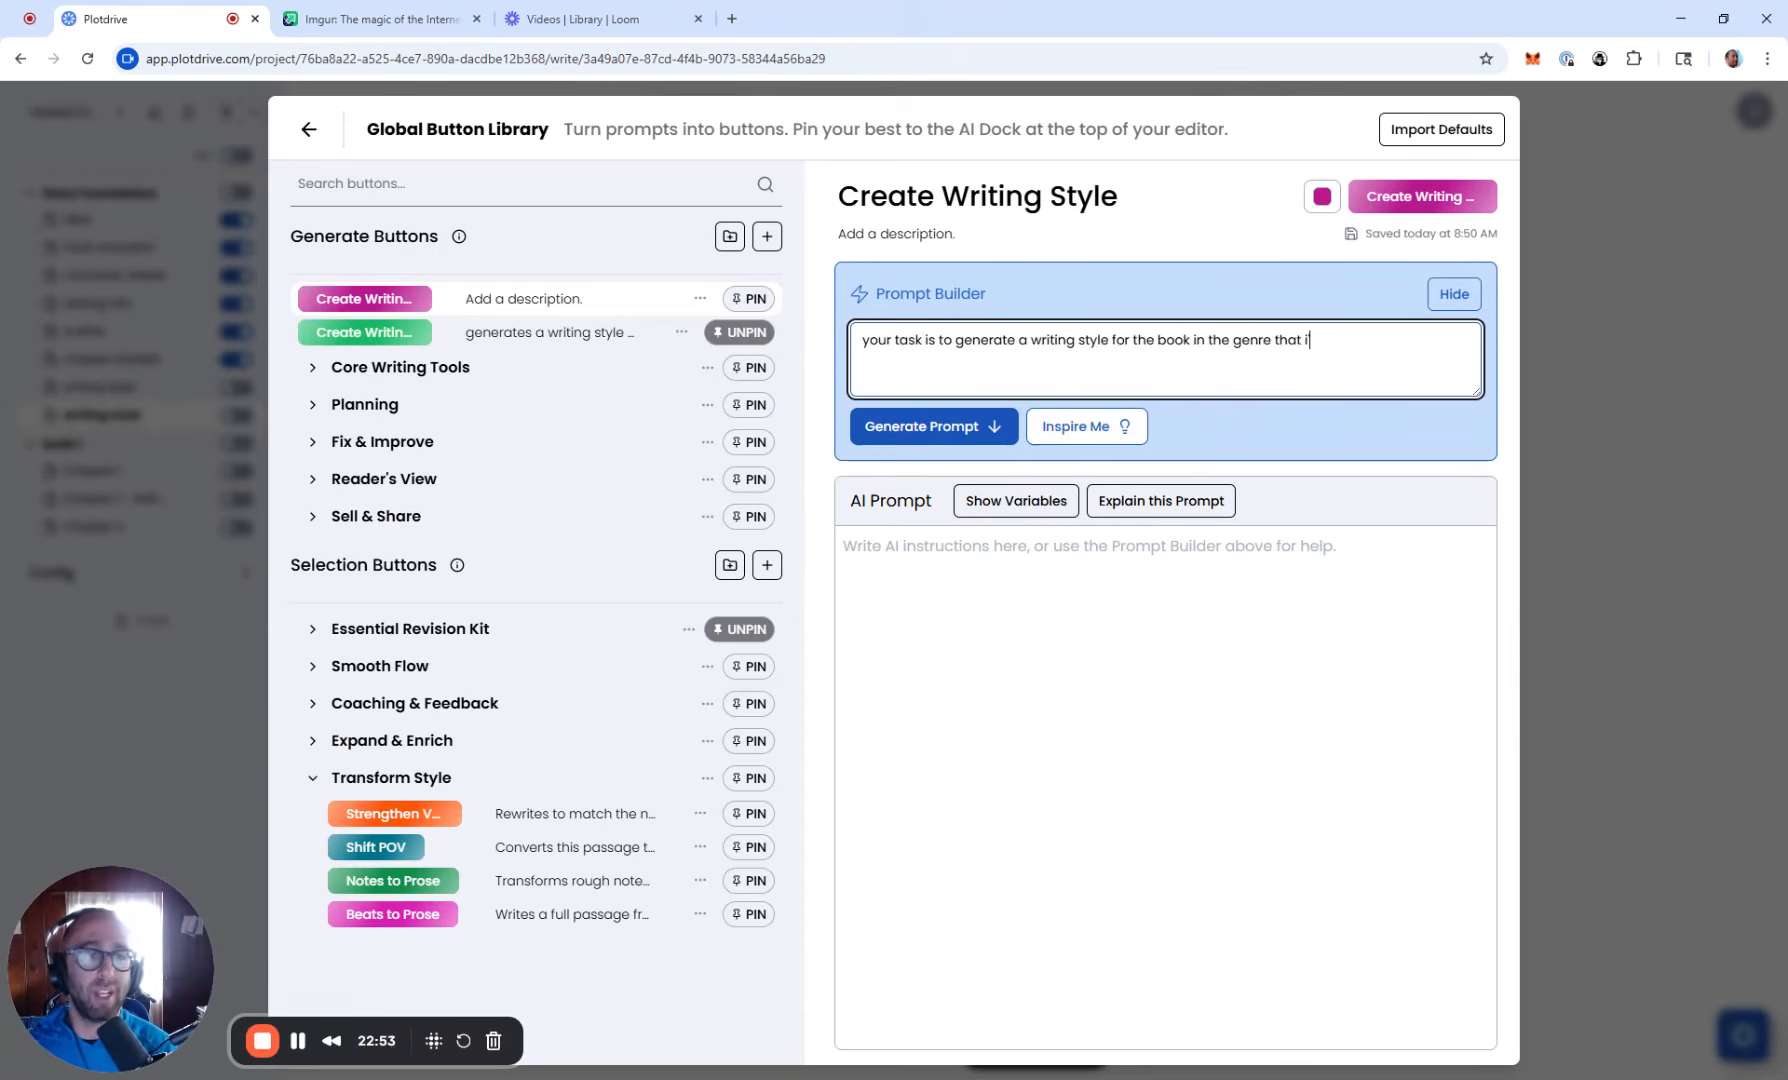
type("m'm writing")
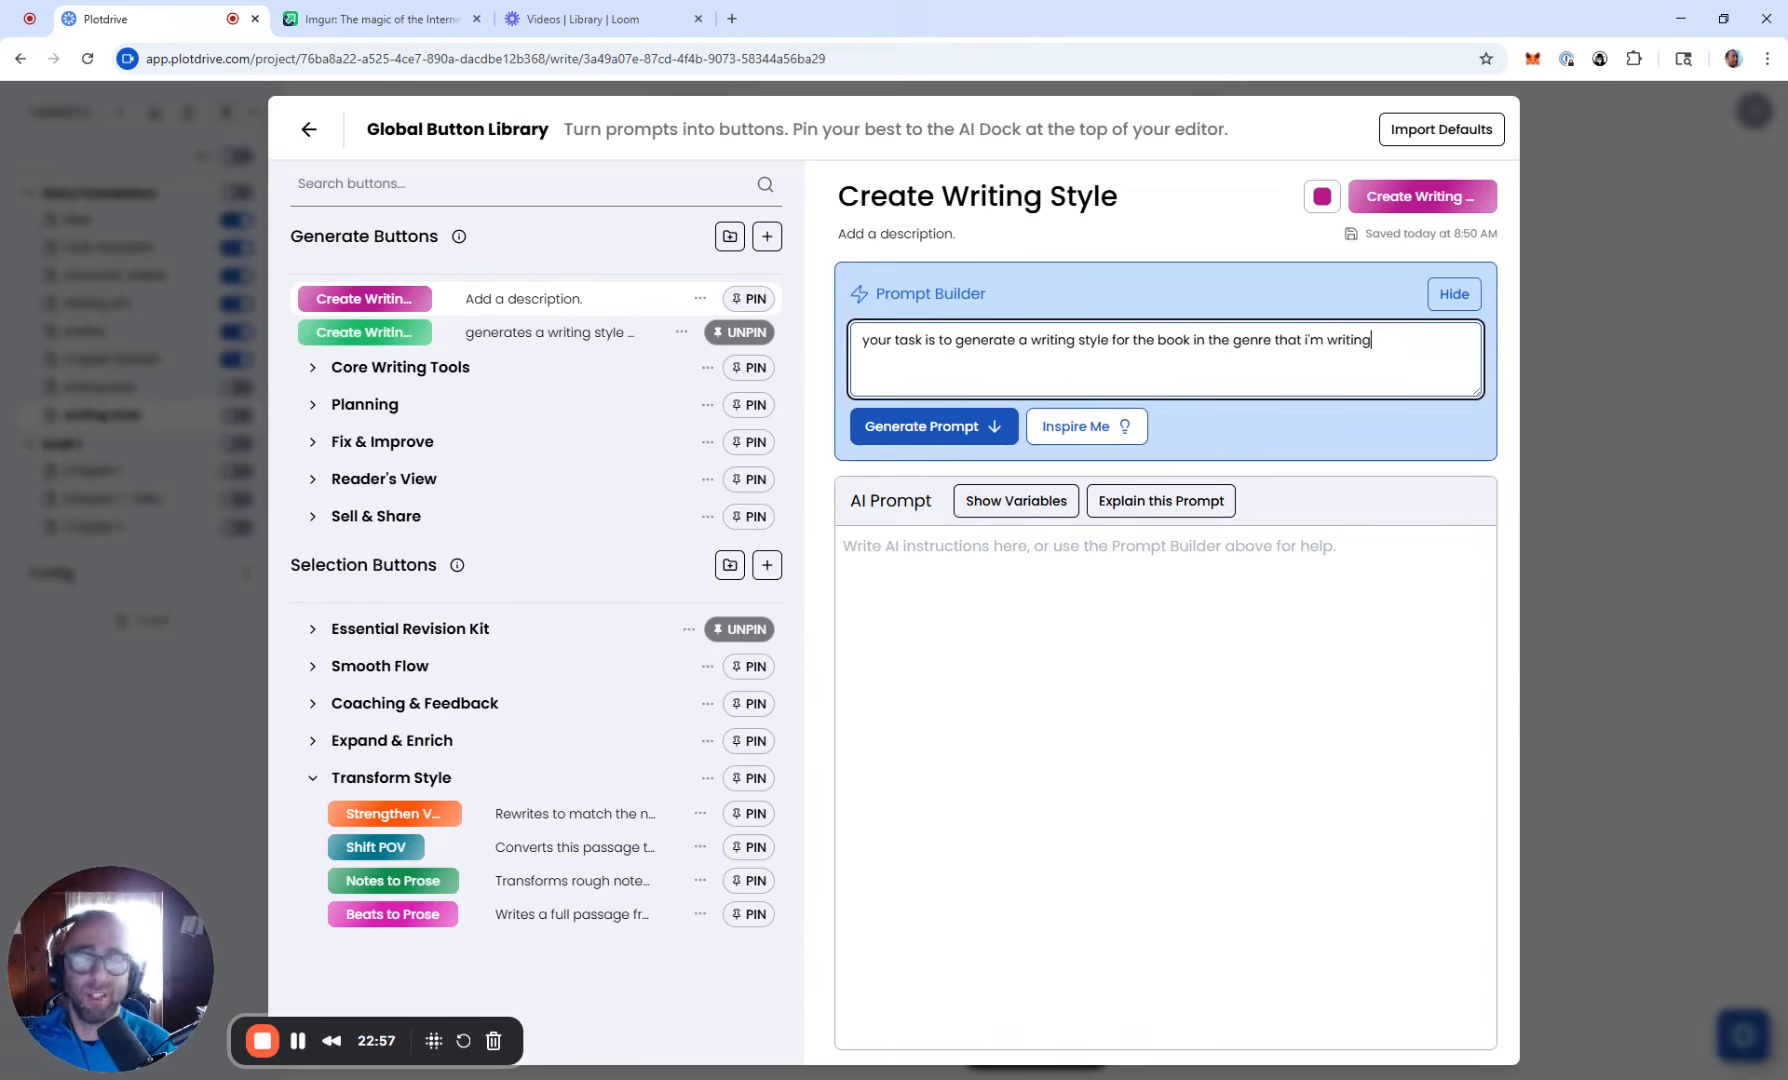
left_click(946, 426)
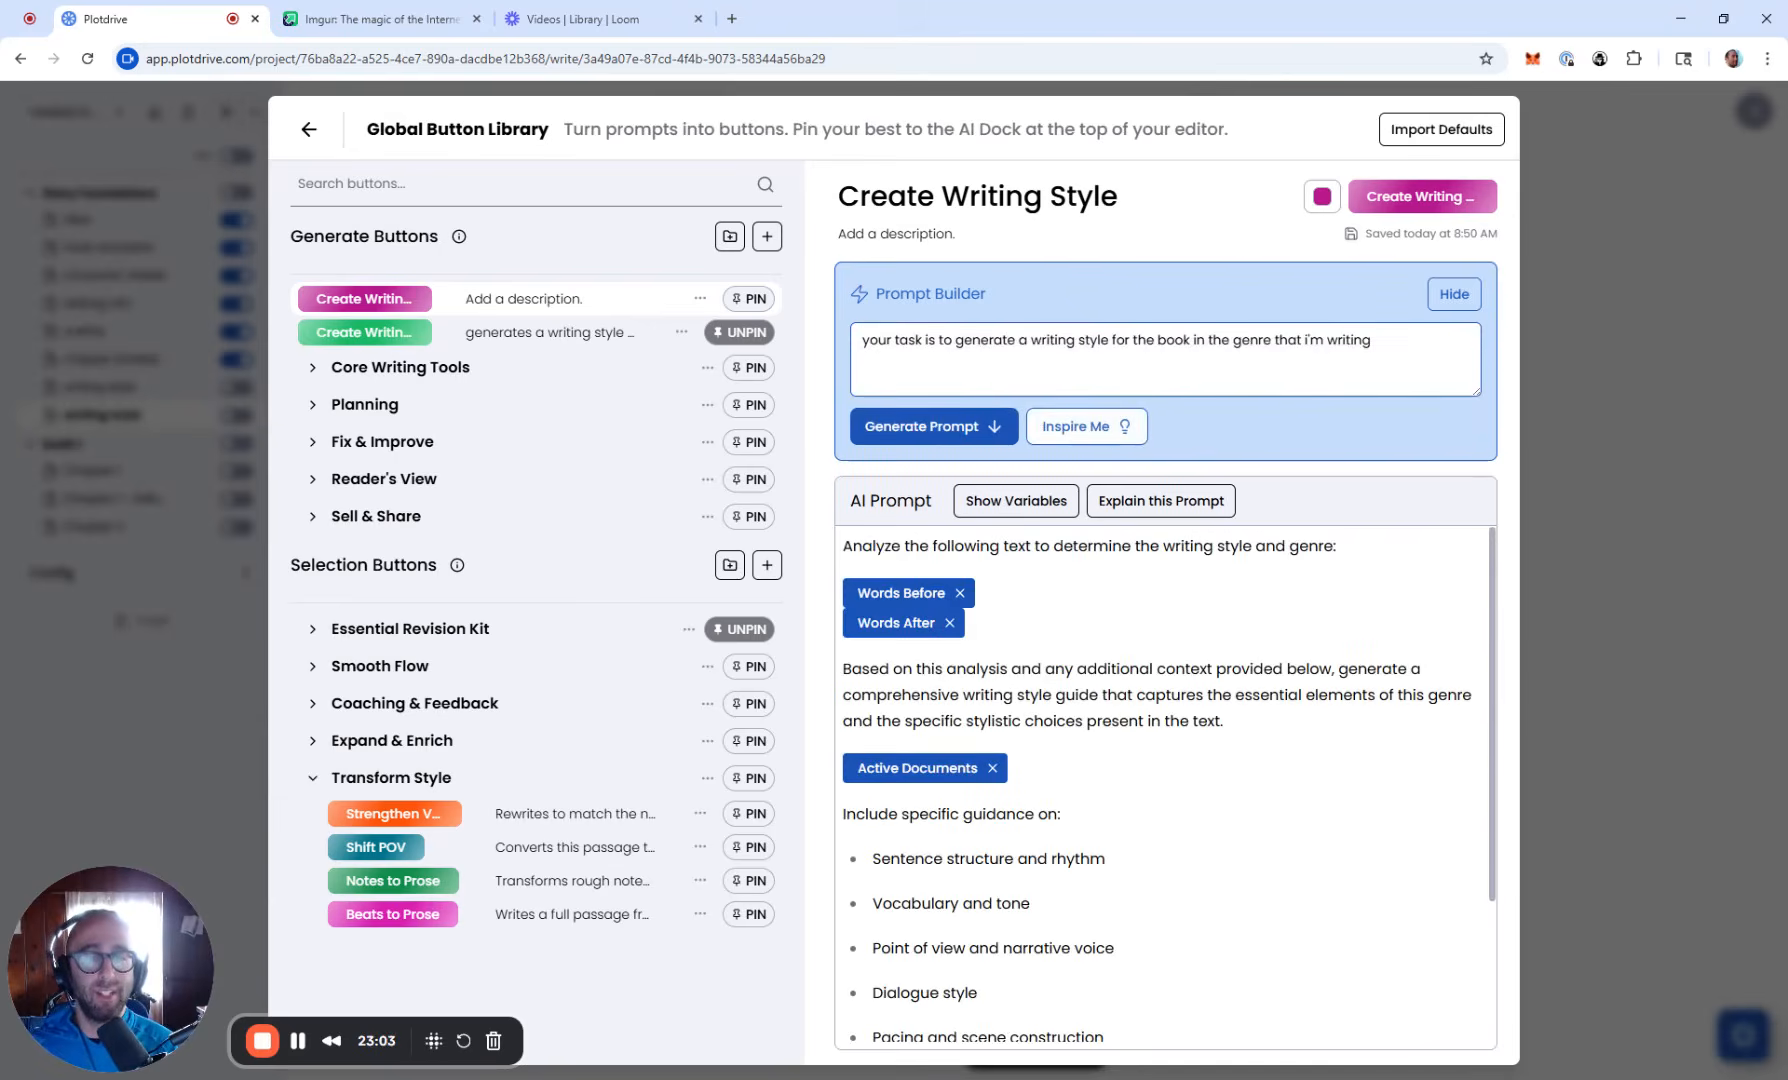
Step: Review the generated prompt, and replace the pinned green Create Writing Style button with the magenta one
scroll(1165, 787, "down", 2)
scroll(1165, 787, "down", 1)
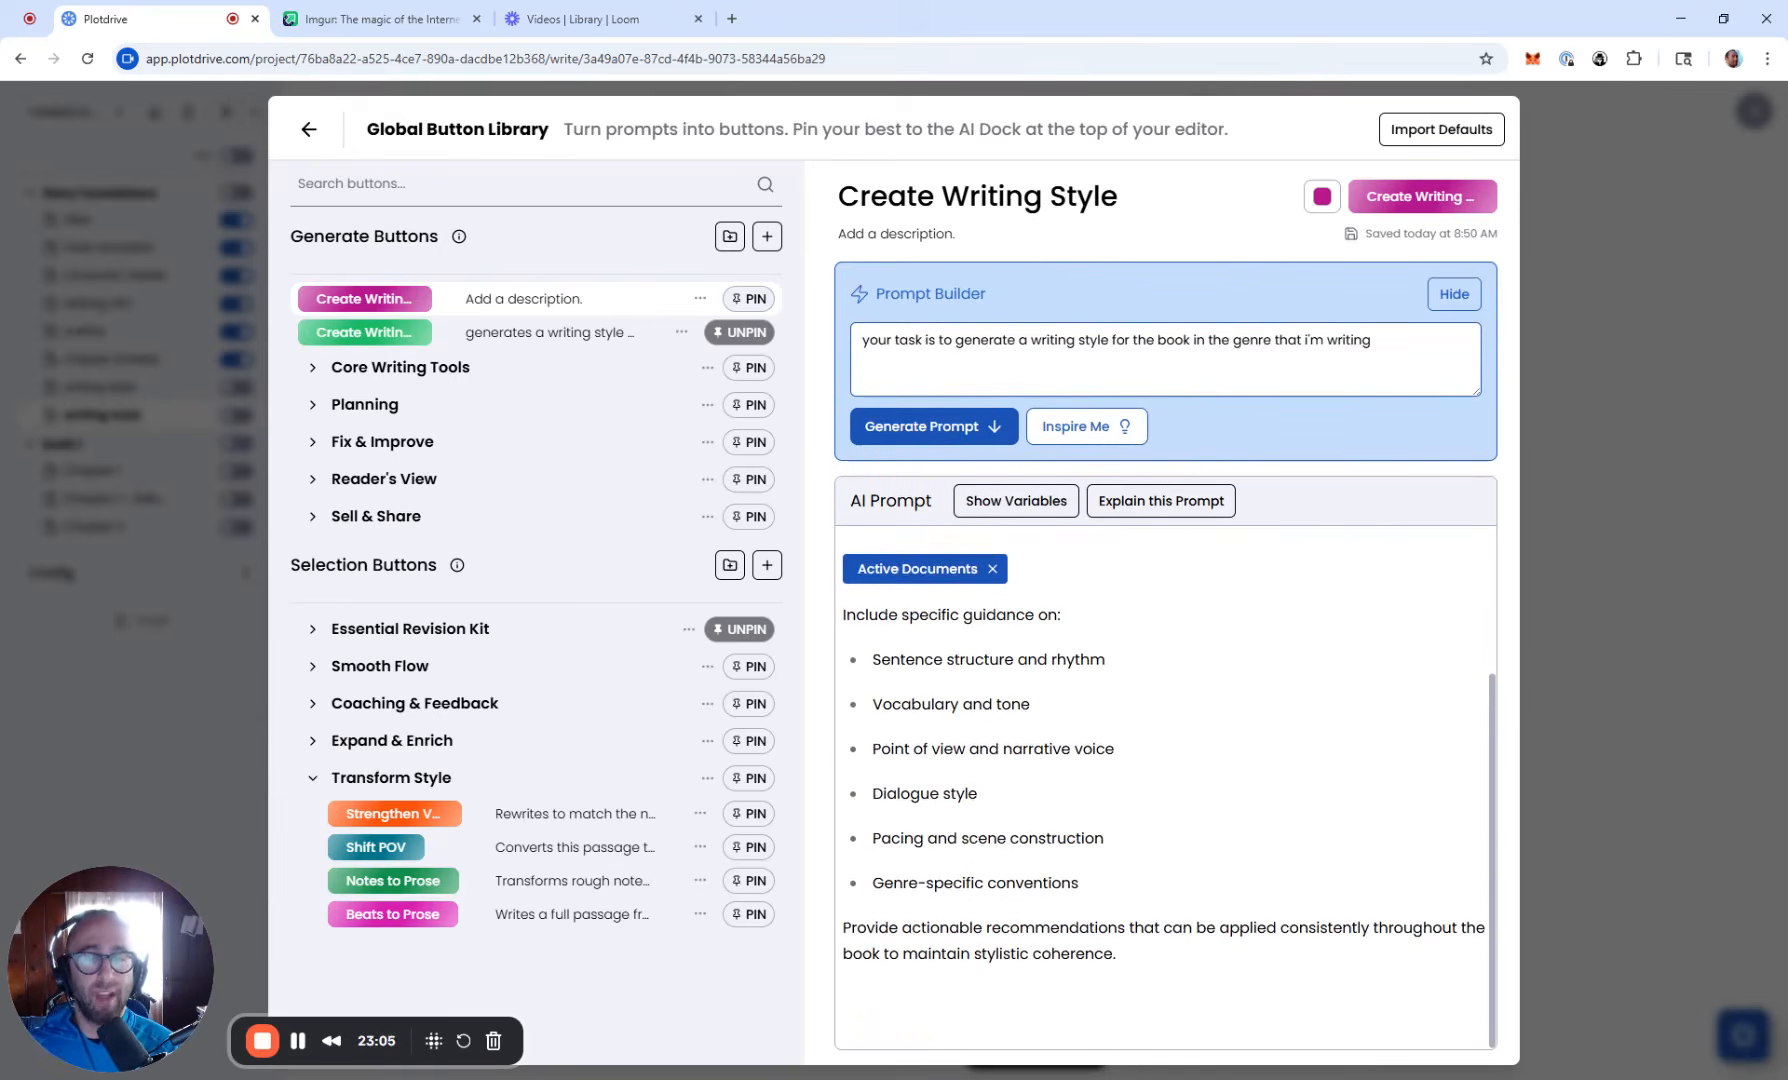
scroll(1165, 787, "up", 2)
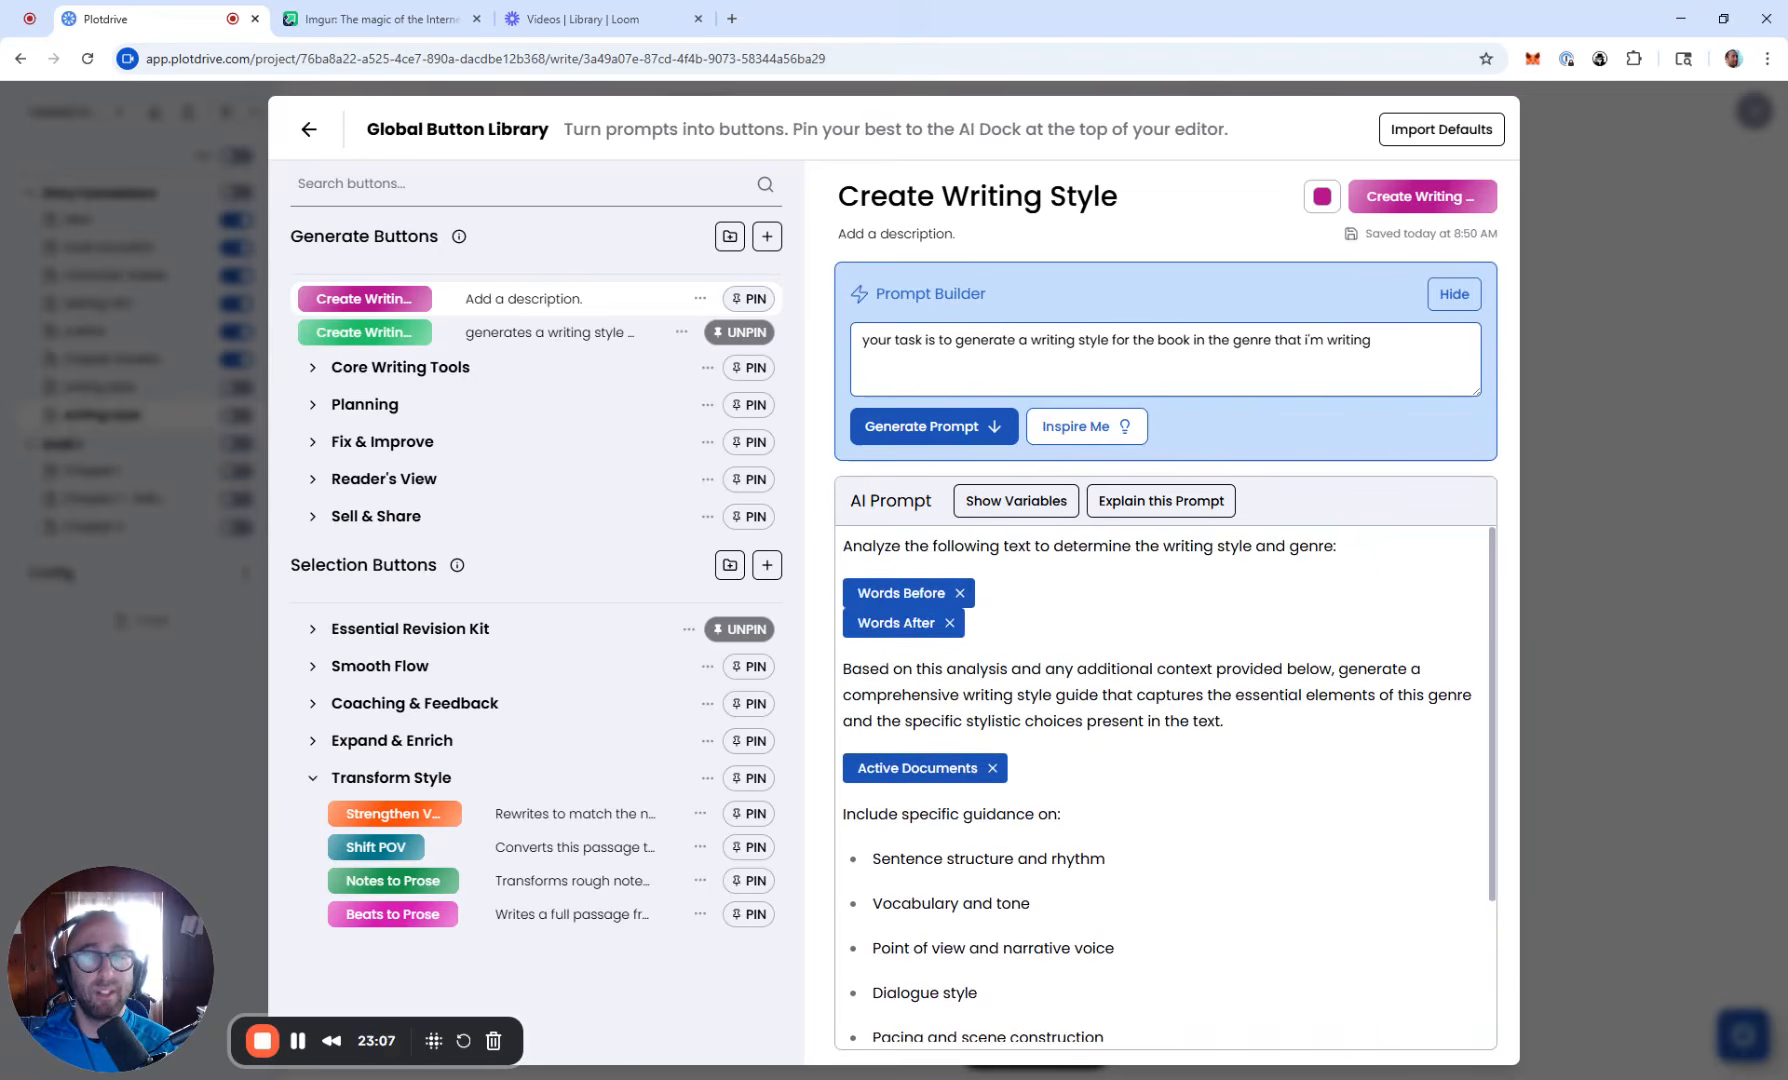
scroll(1165, 787, "down", 2)
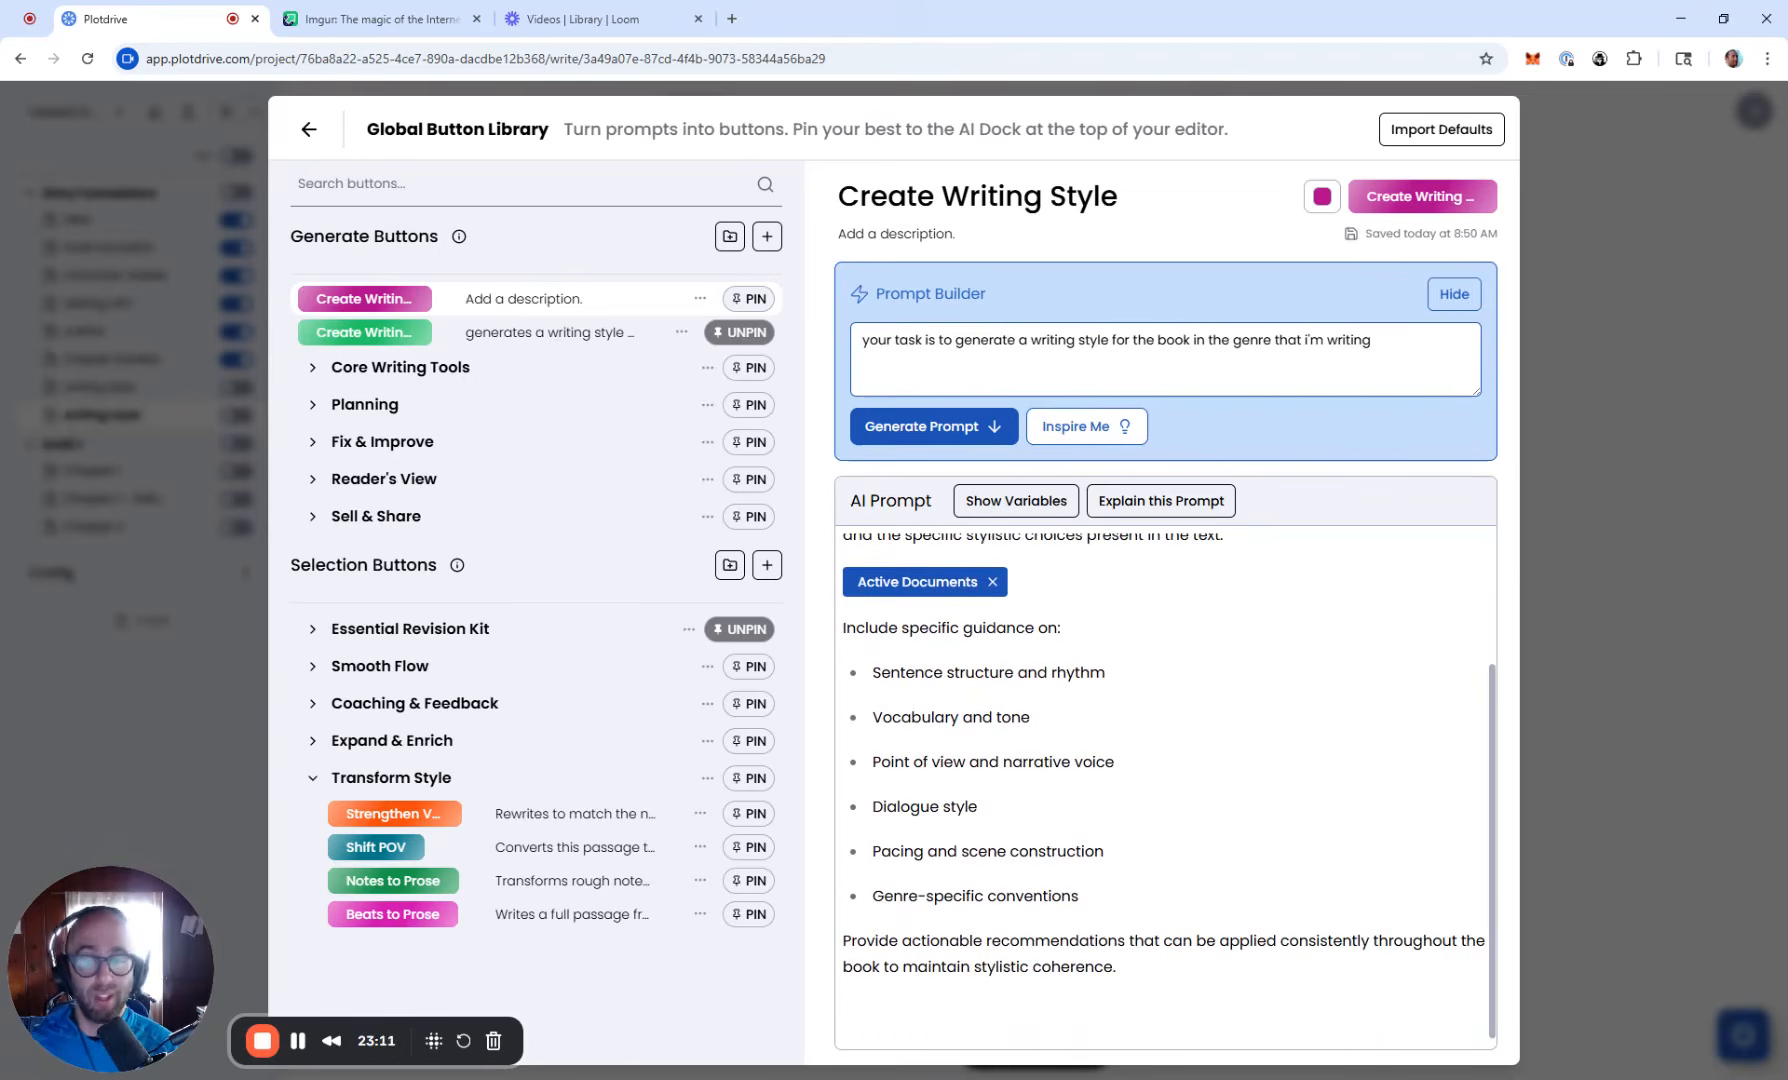
left_click(740, 332)
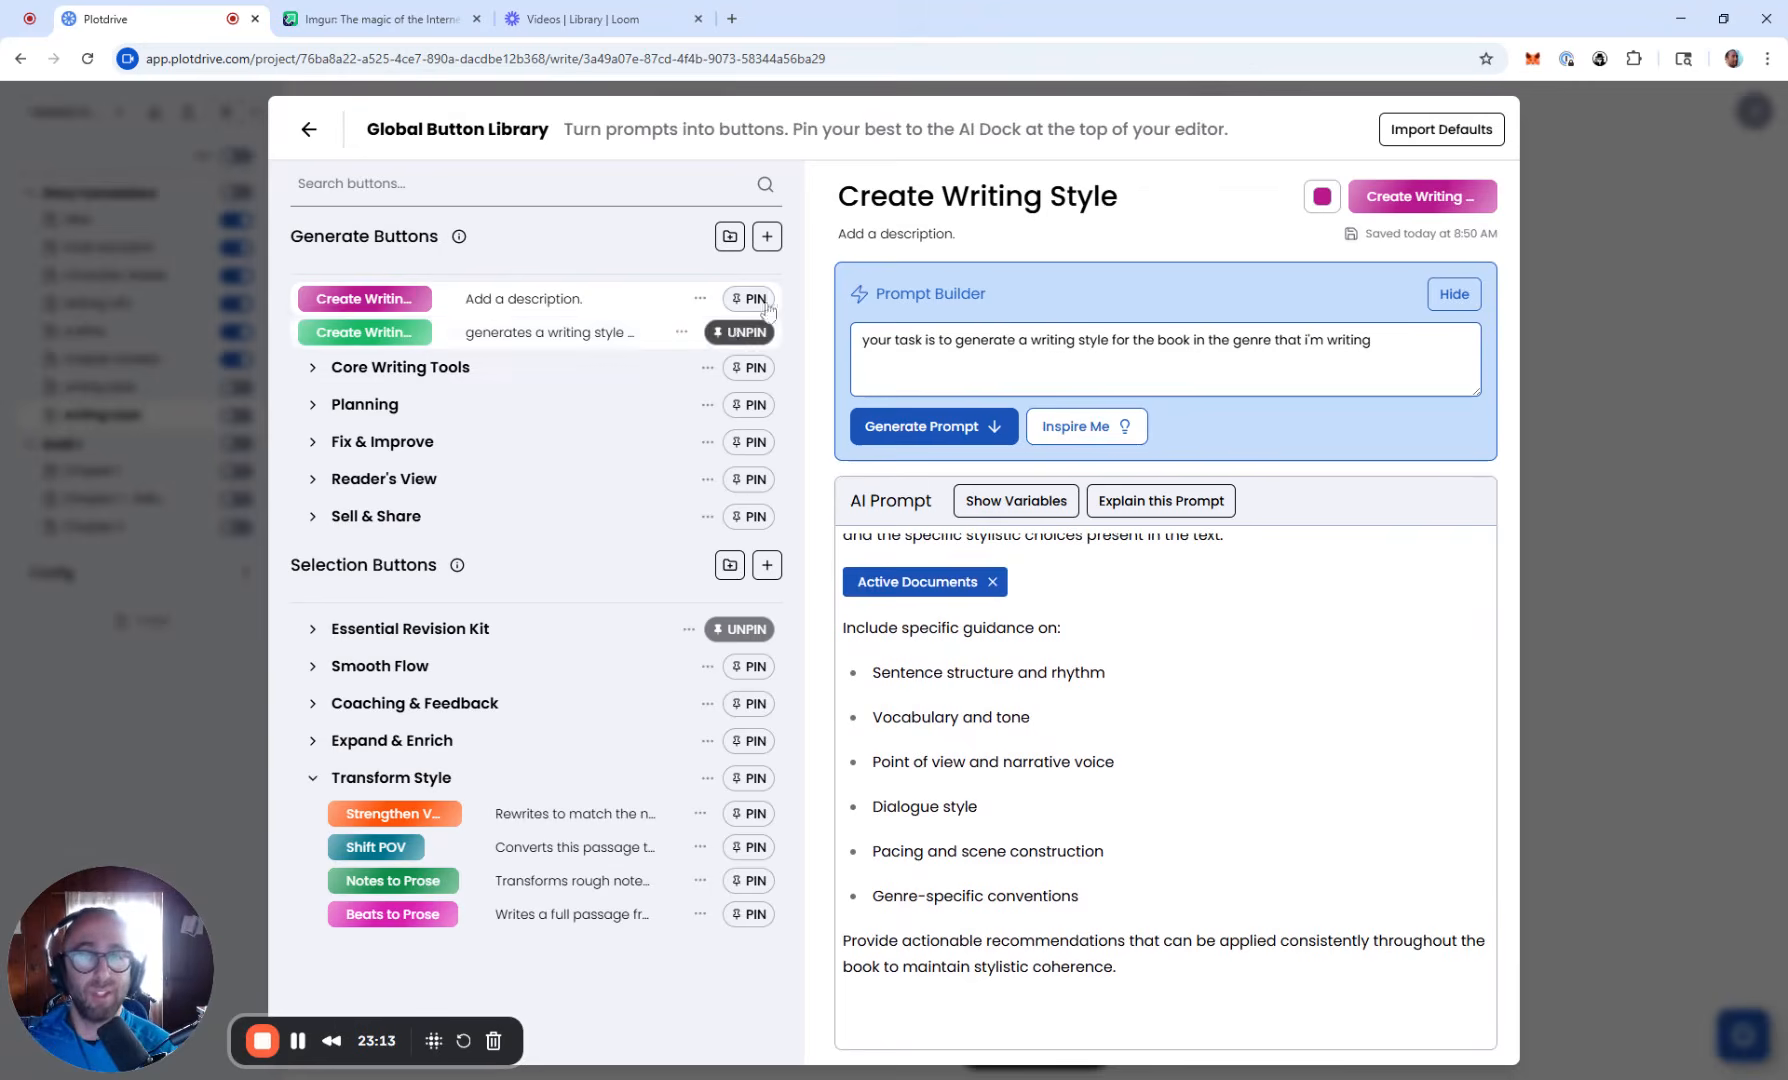
left_click(758, 300)
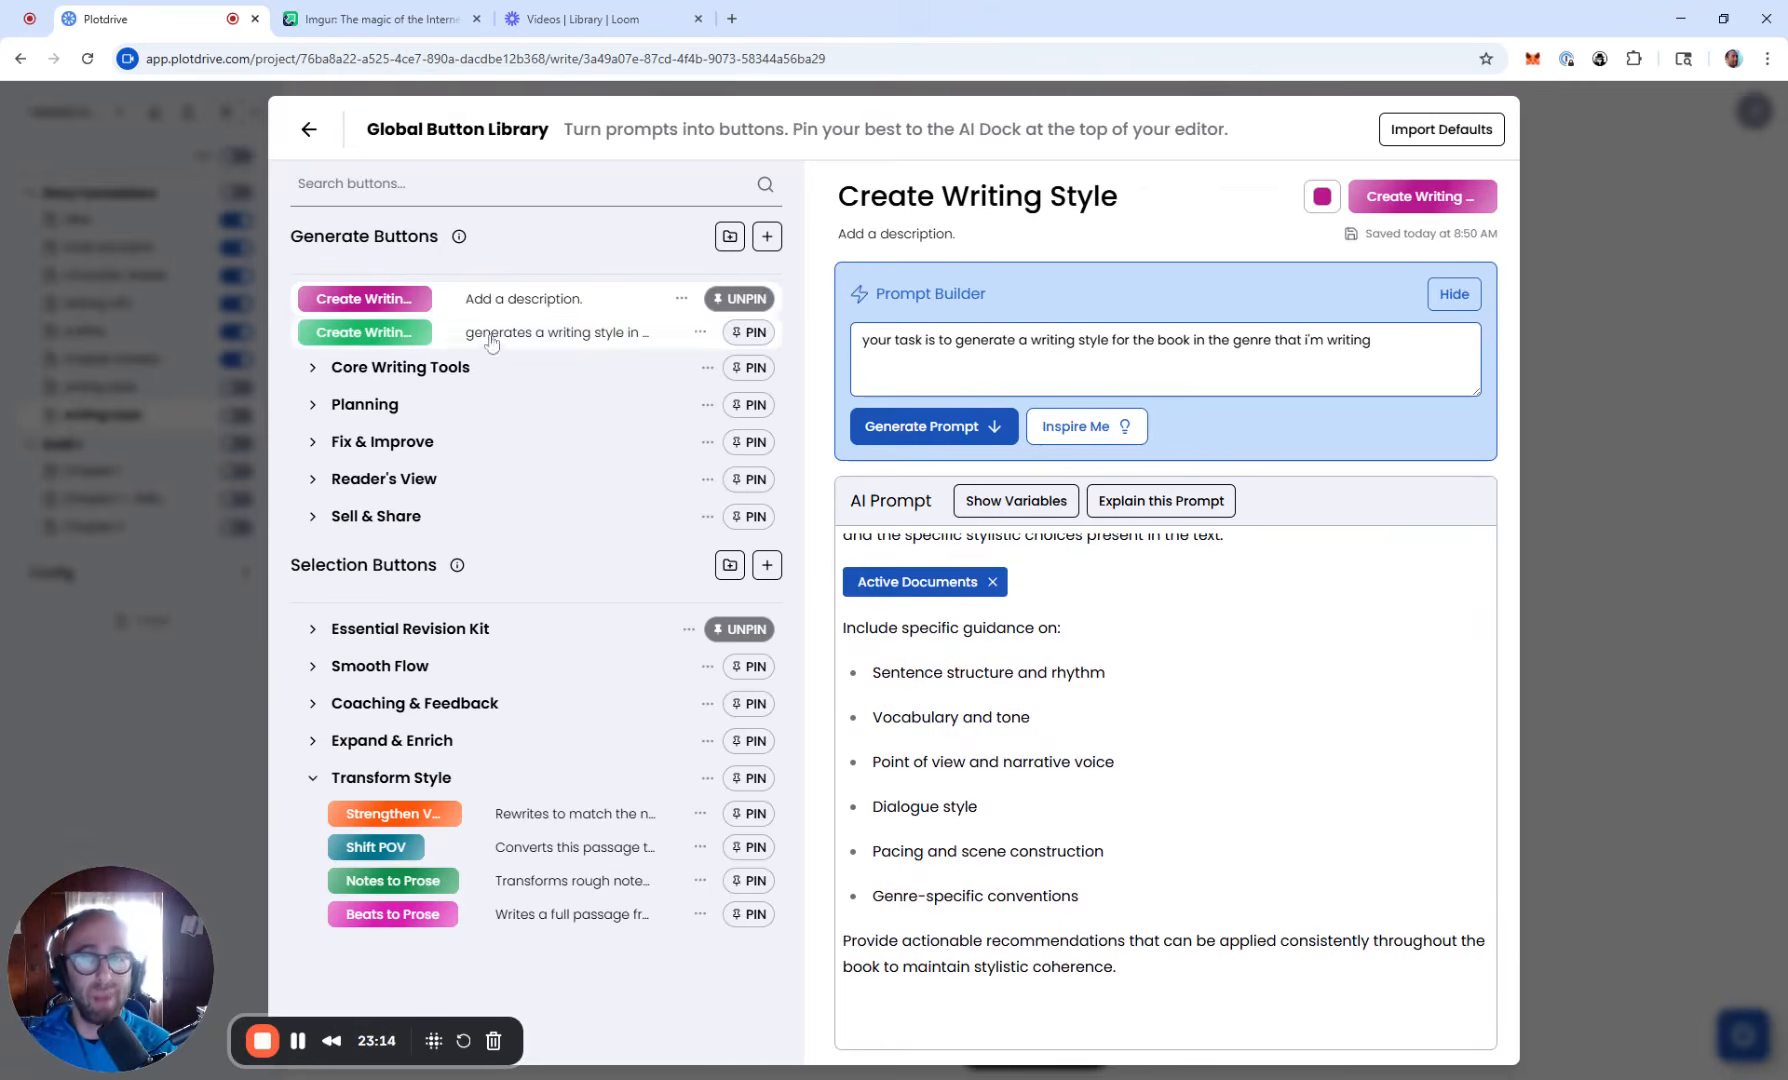
Step: Compare the prompts of the green and magenta Create Writing Style buttons and return to the document
left_click(452, 342)
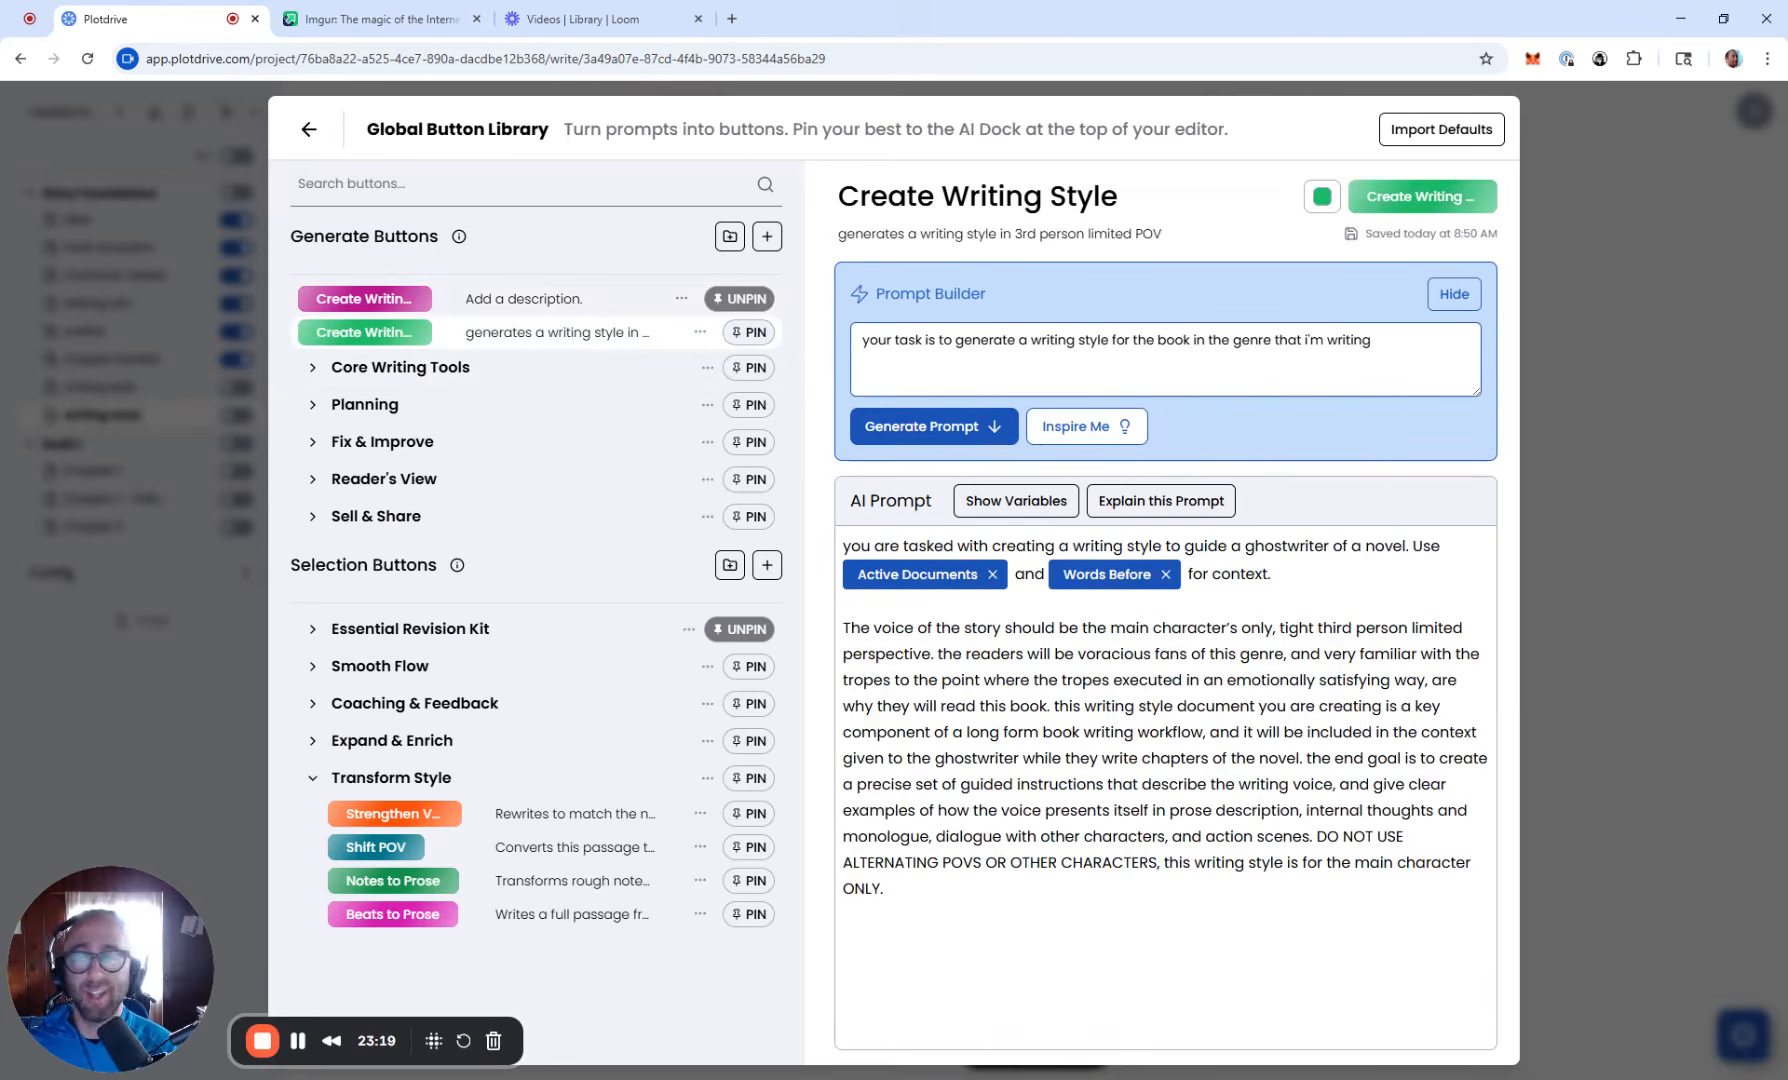
left_click(463, 300)
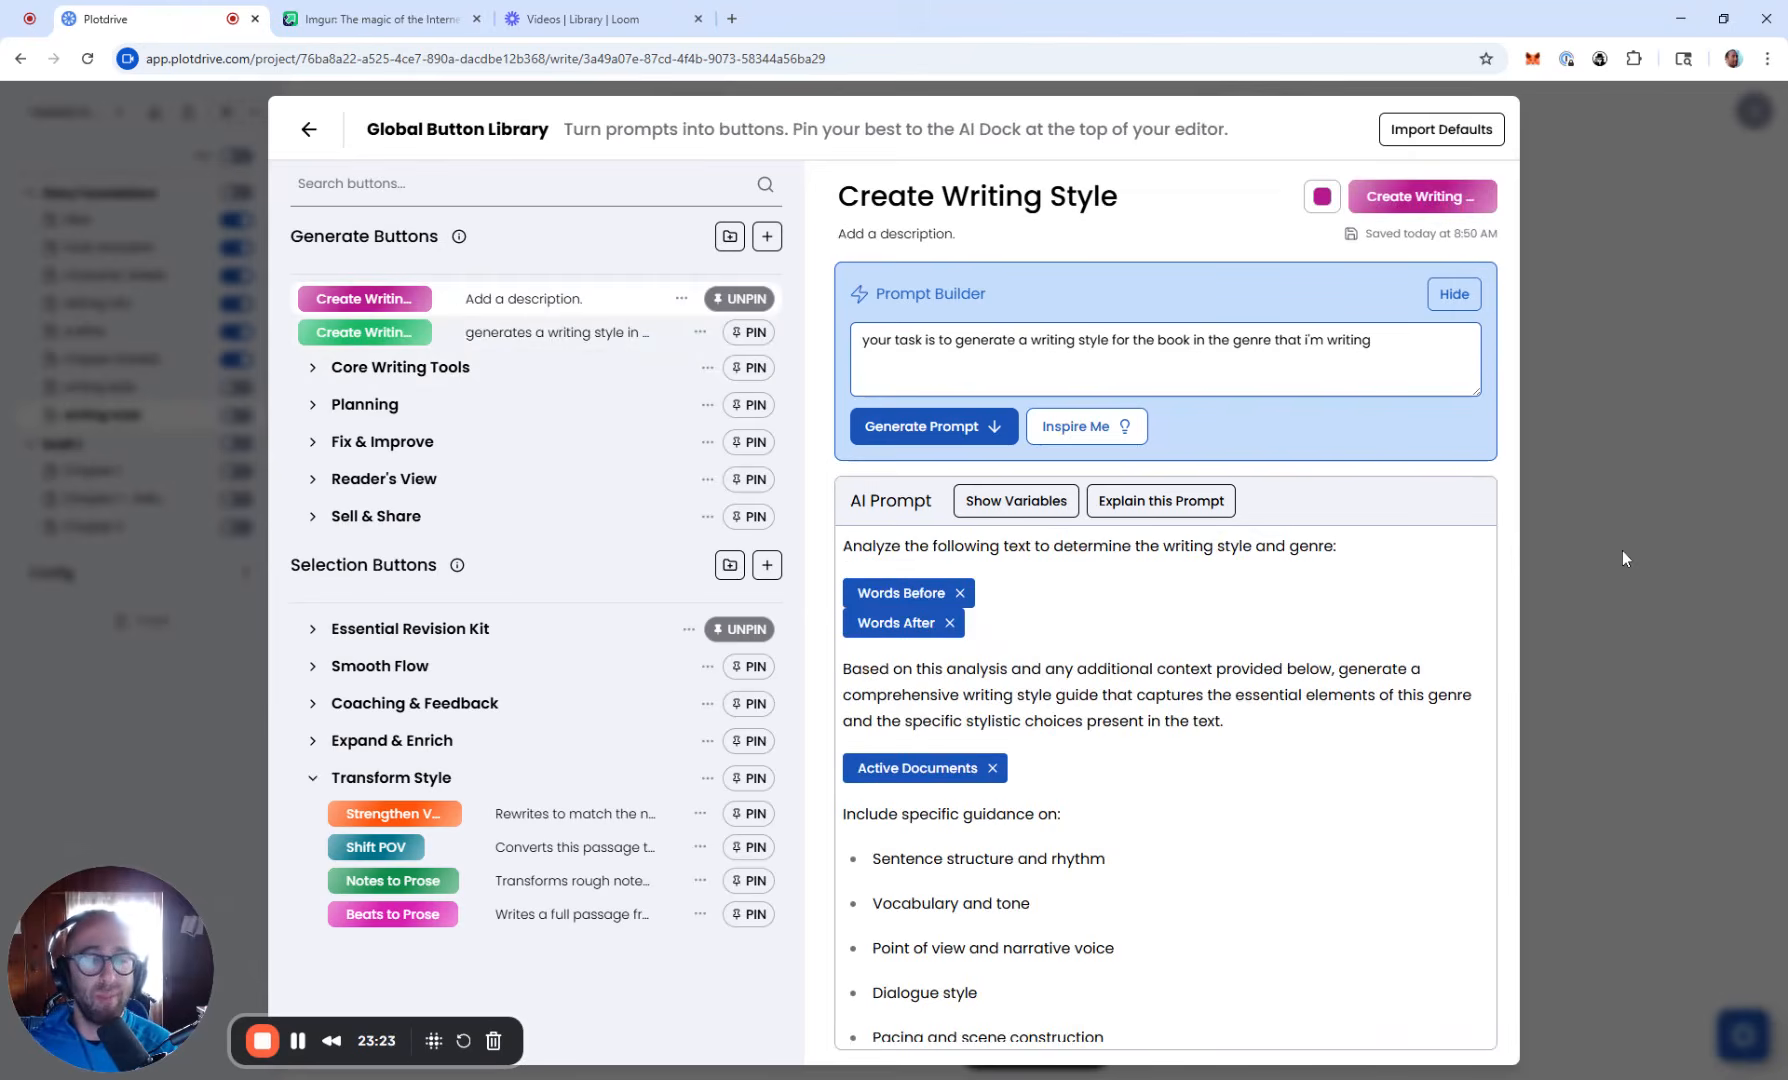
scroll(1165, 785, "down", 2)
left_click(1618, 597)
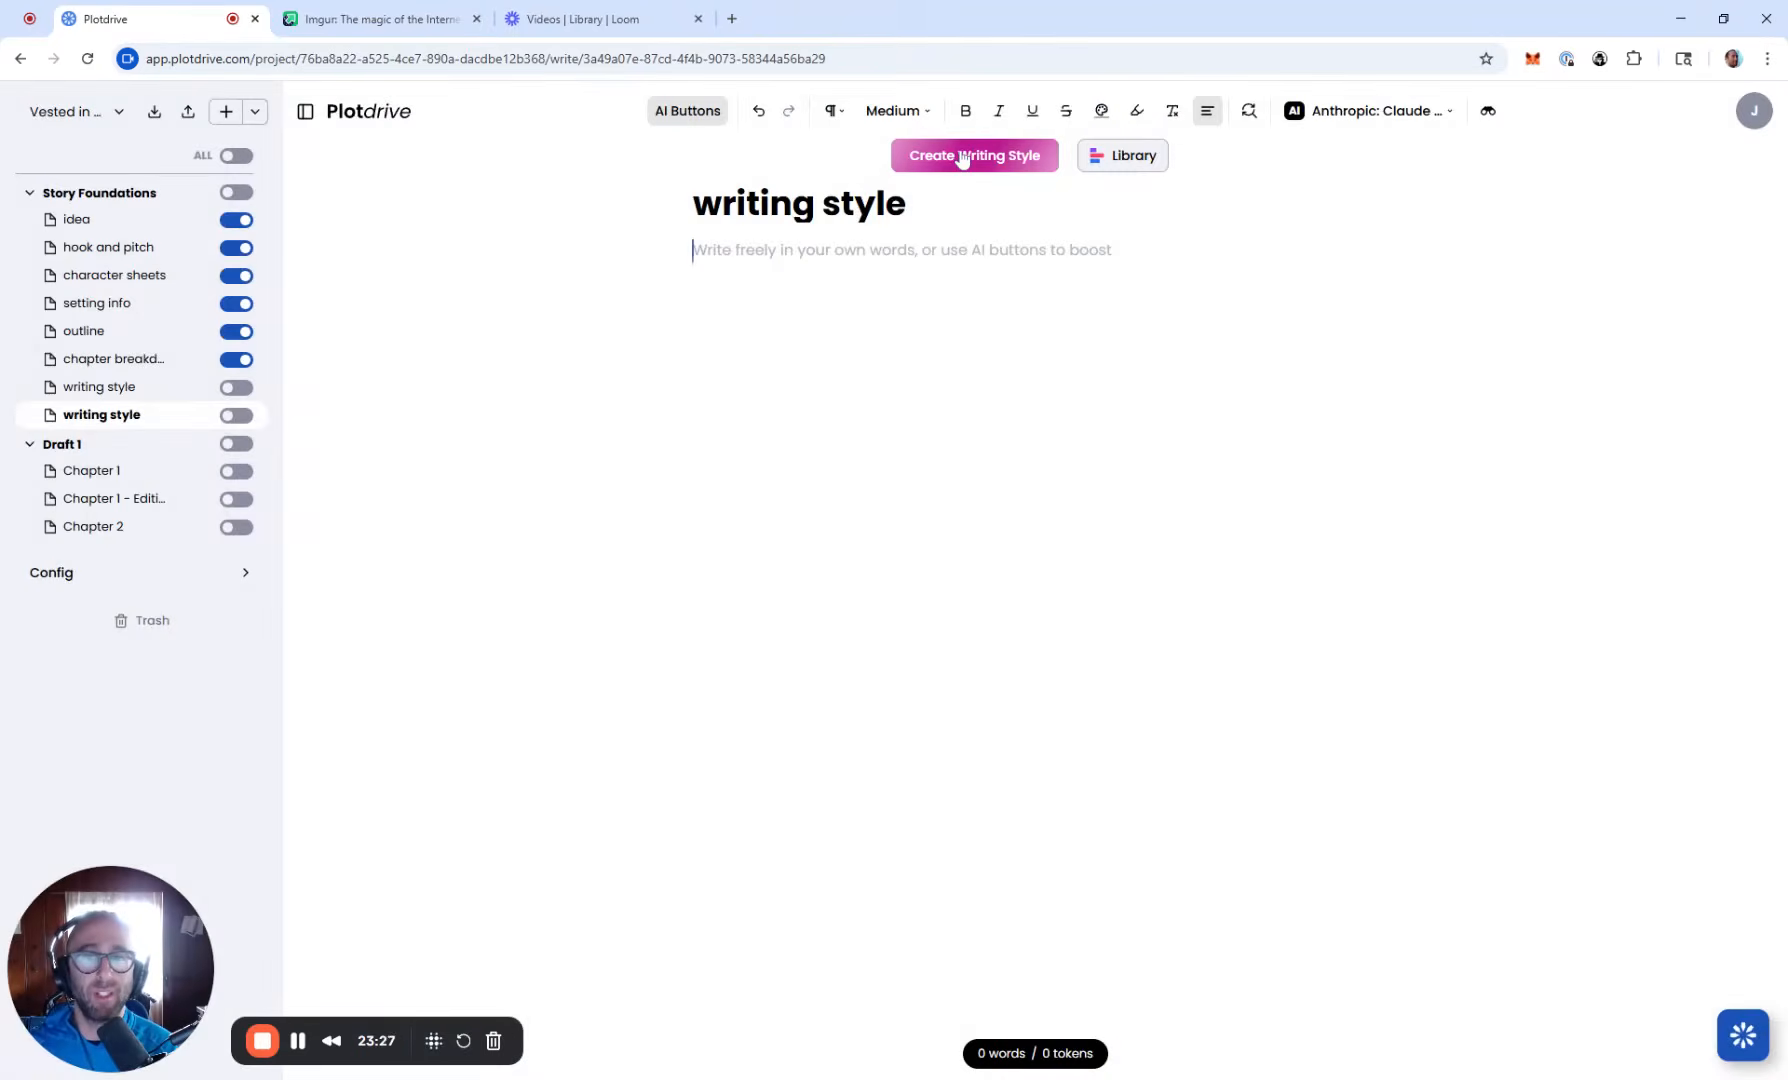
Step: Run the magenta Create Writing Style button in the empty document and consult the character sheets while it generates
left_click(962, 158)
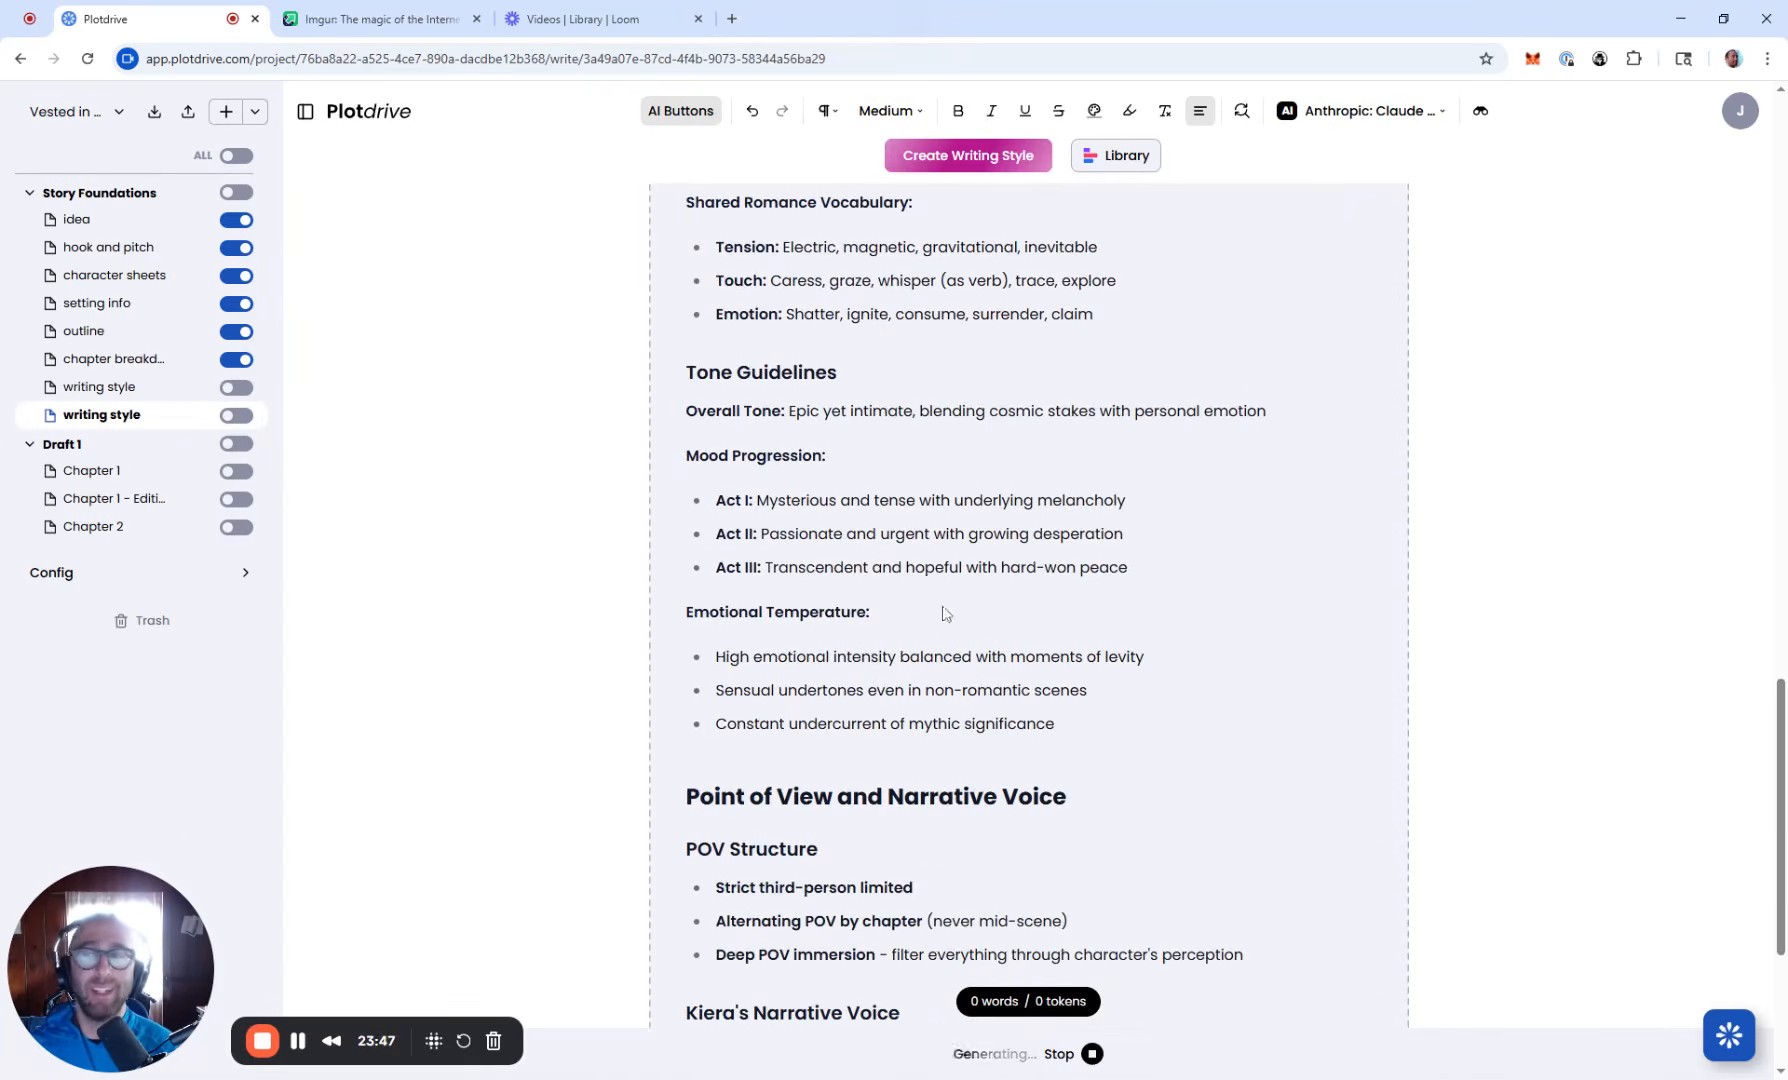
left_click(150, 280)
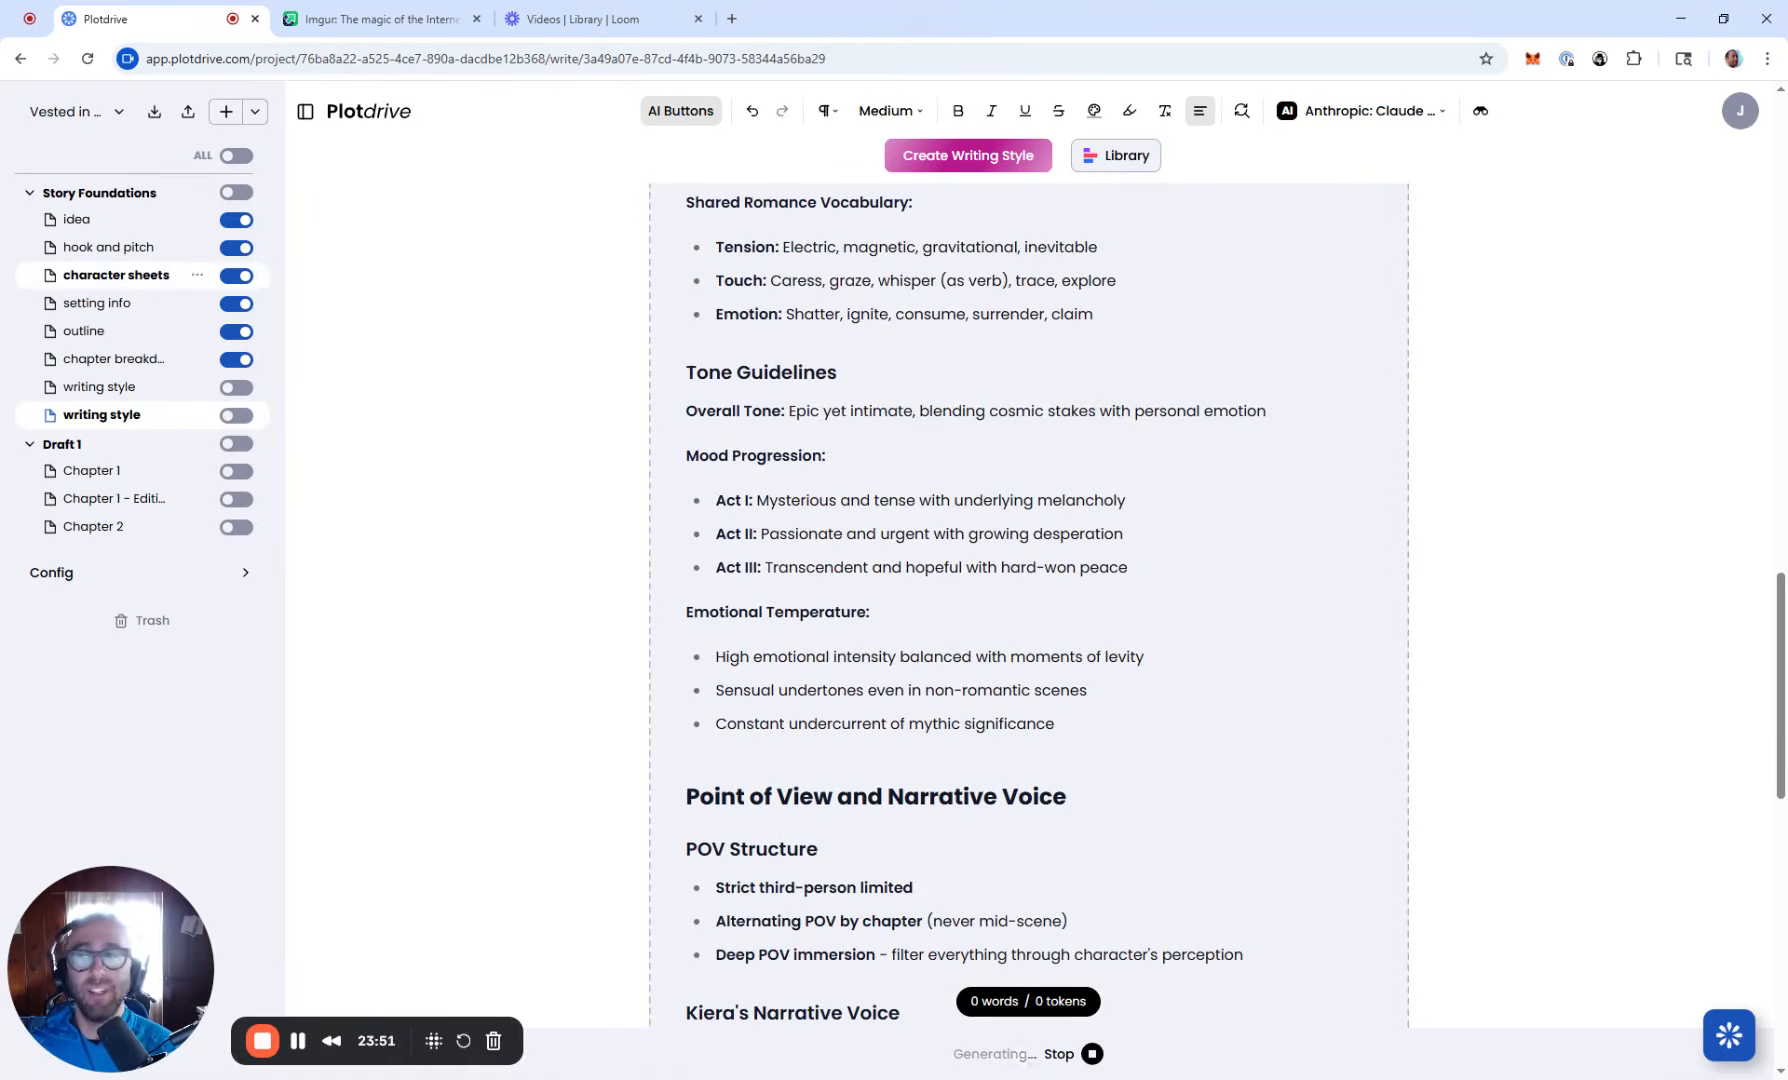
scroll(433, 209, "down", 3)
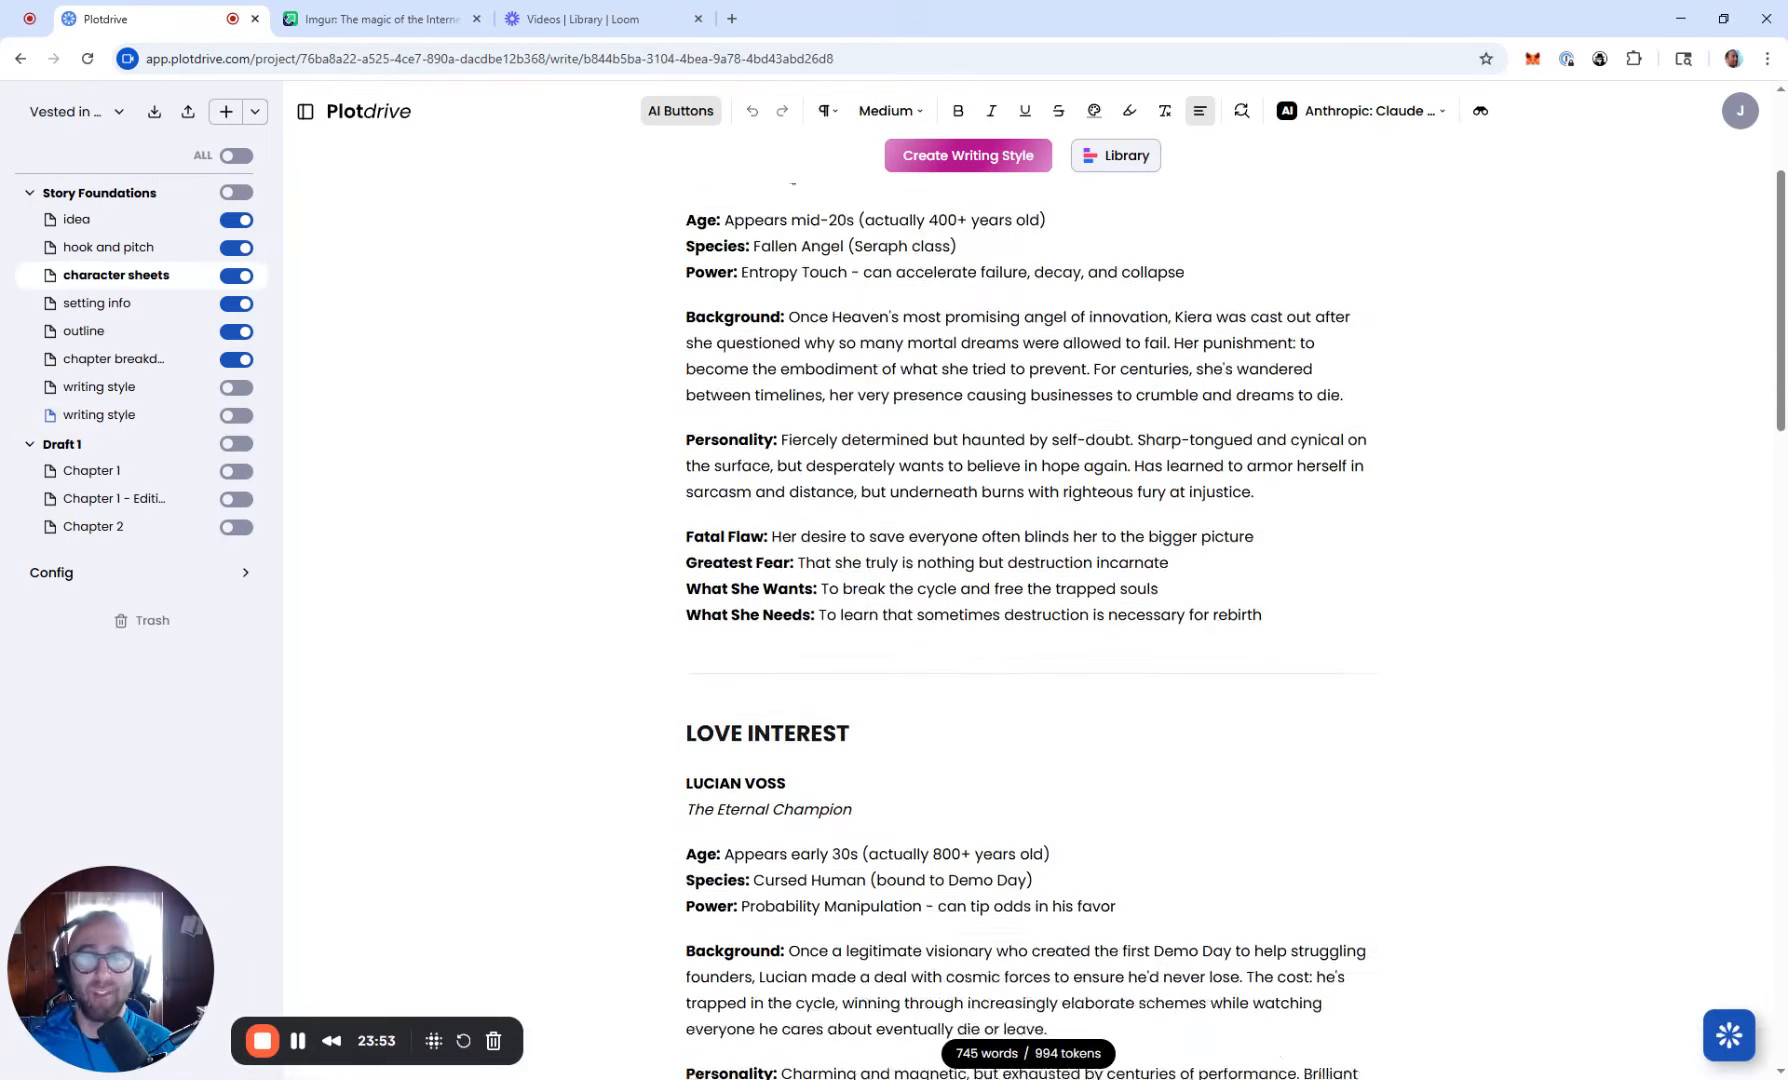
scroll(1030, 630, "down", 4)
scroll(1030, 630, "up", 6)
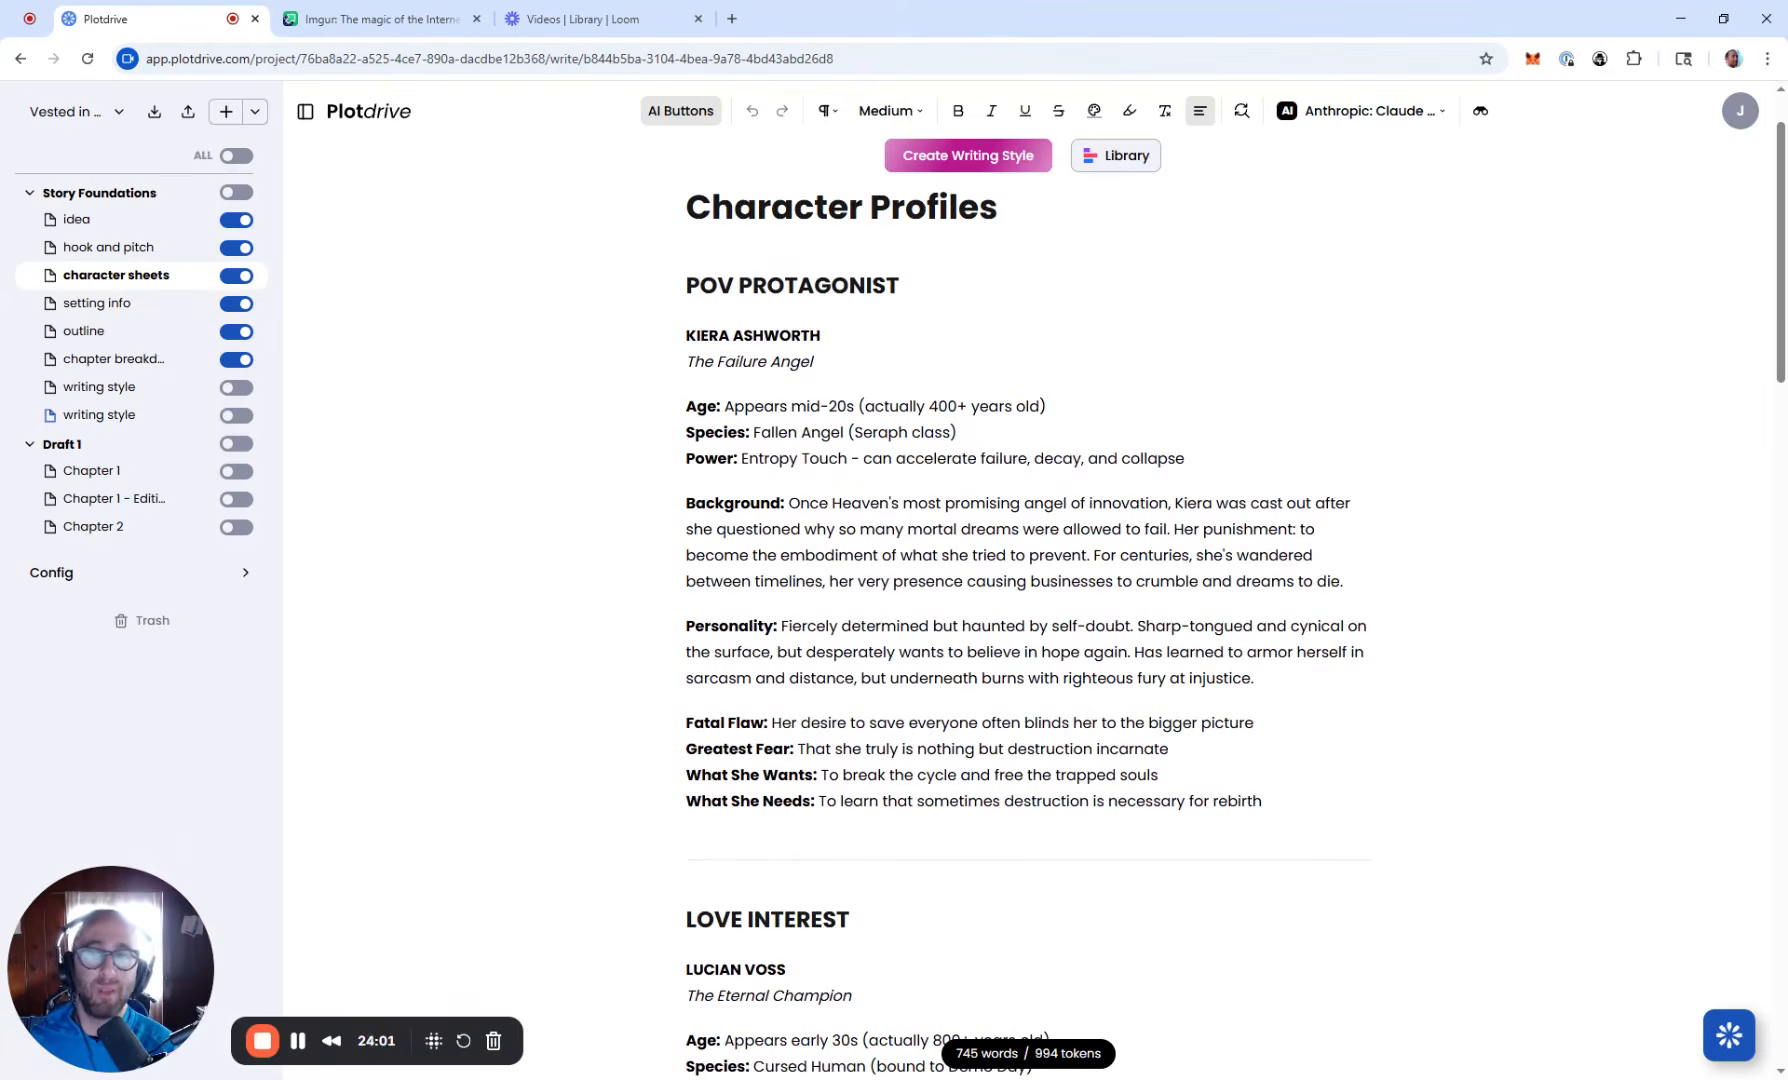
Step: Return to the new writing style document, read through the generated guide and reject it
left_click(135, 416)
scroll(853, 778, "down", 20)
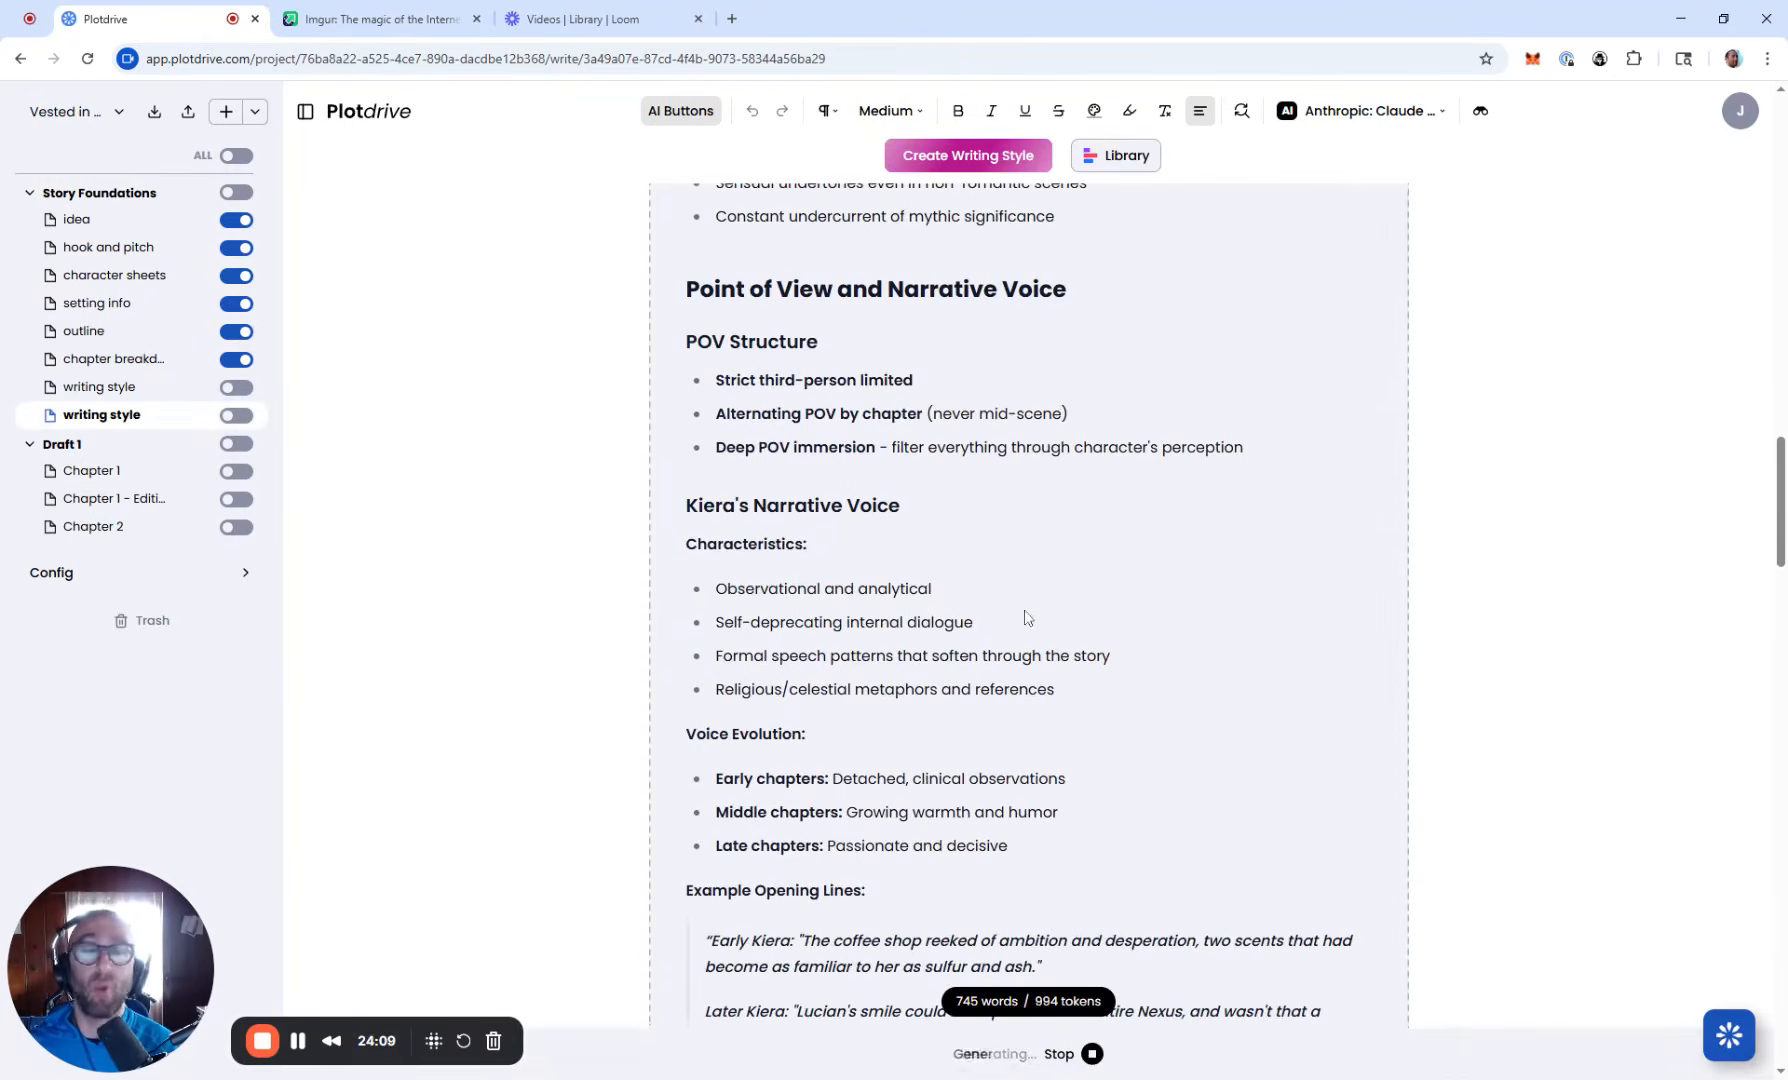
scroll(1023, 614, "down", 7)
scroll(1060, 686, "down", 20)
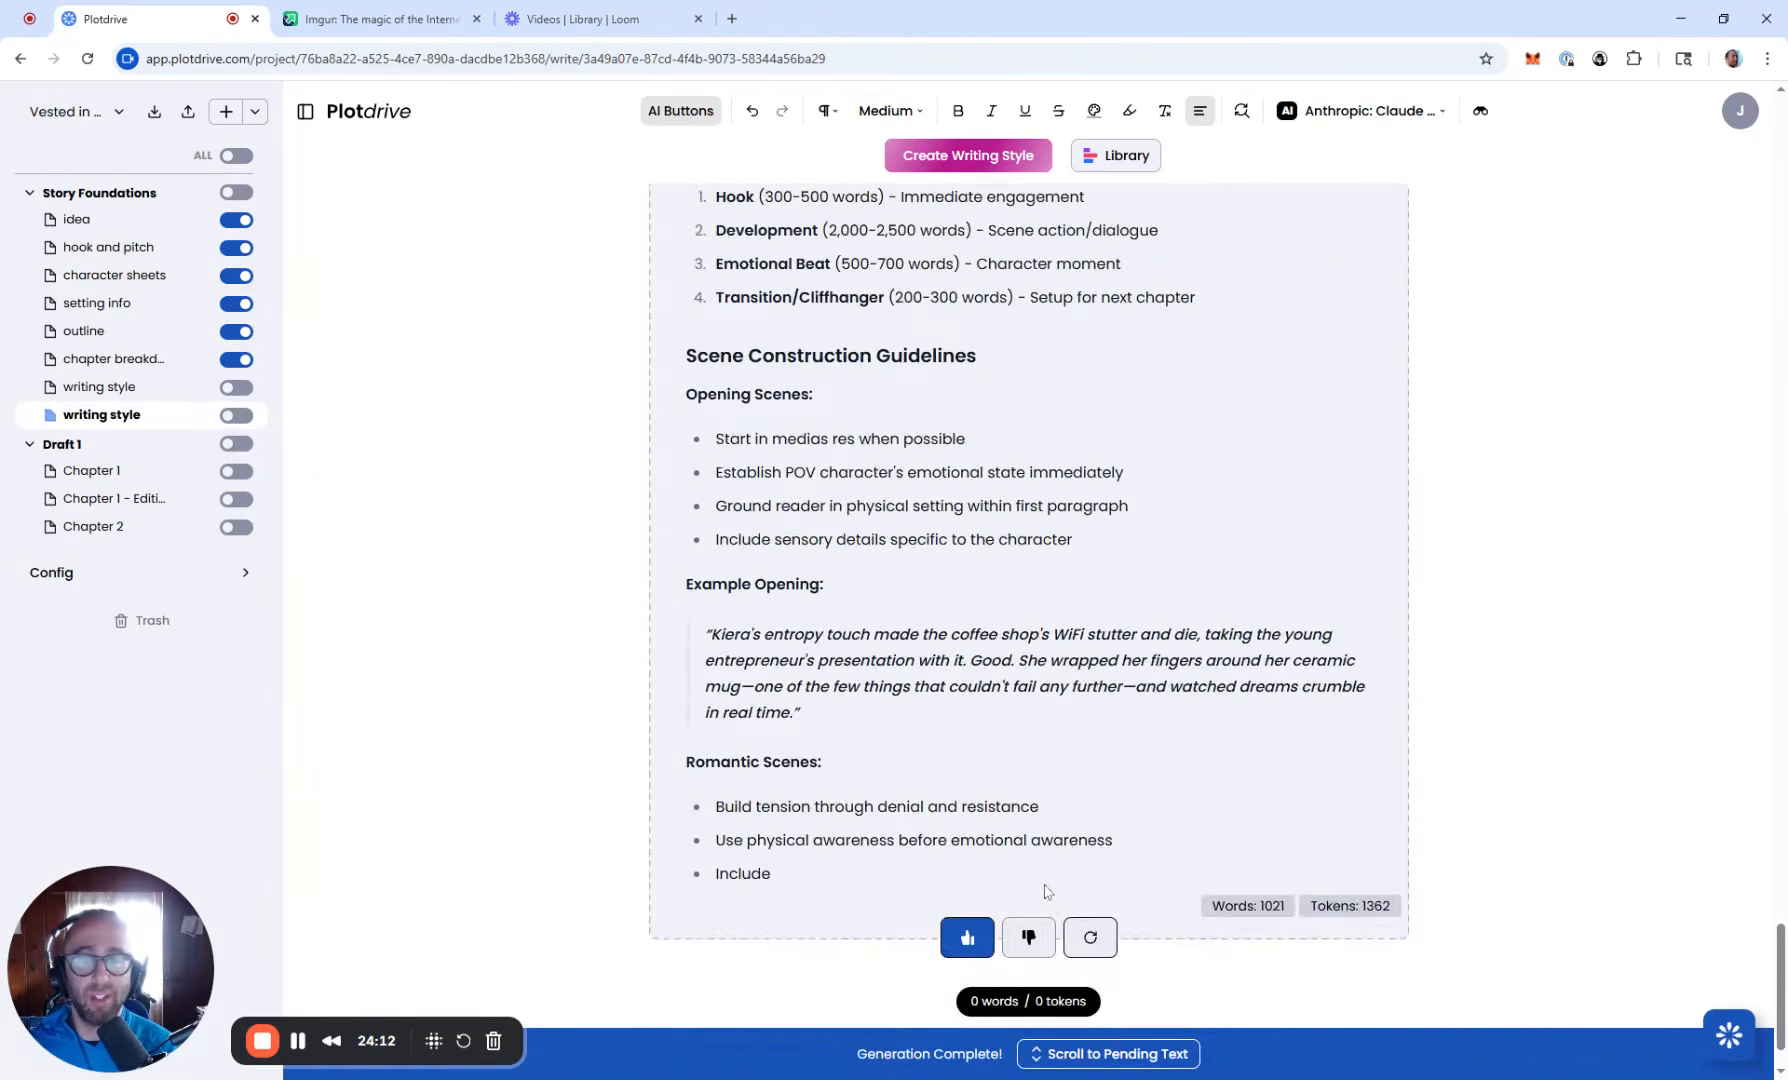
left_click(1045, 943)
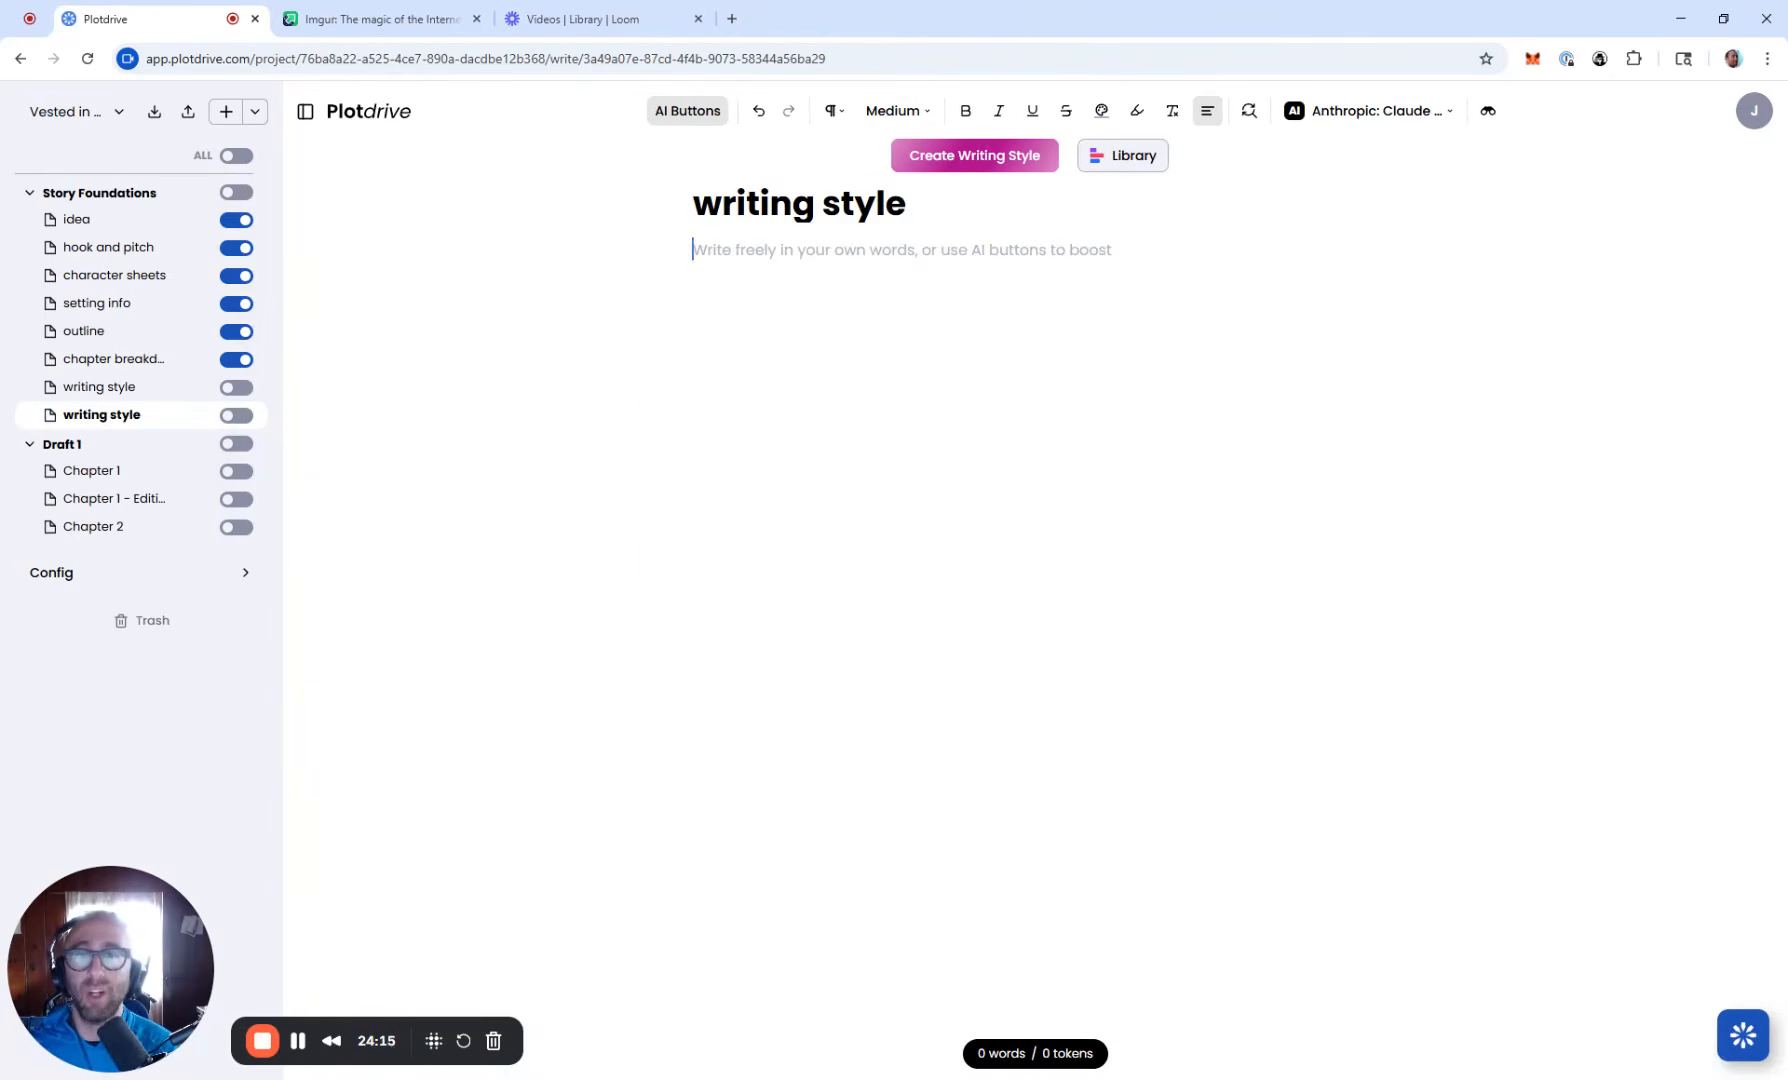
Step: Review the green Create Writing Style button's prompt in the button library and unpin the magenta Create Writing Style button
left_click(1115, 155)
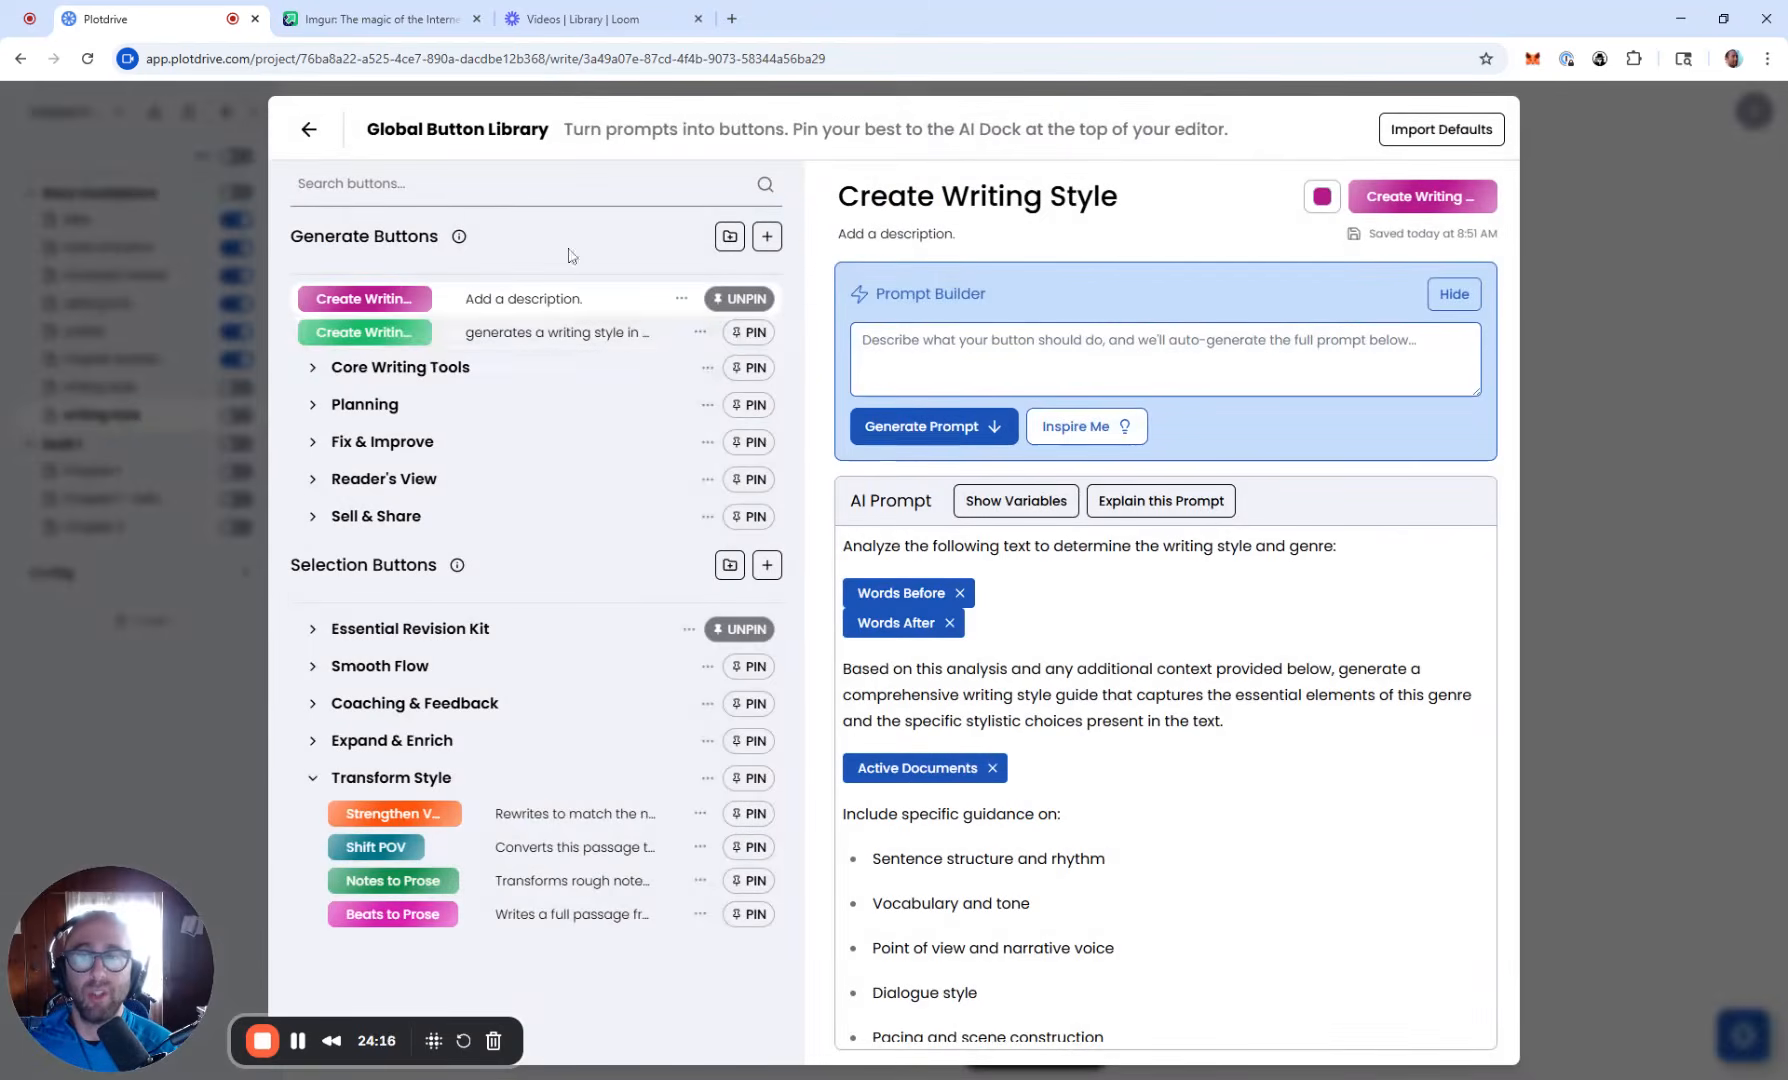
left_click(443, 340)
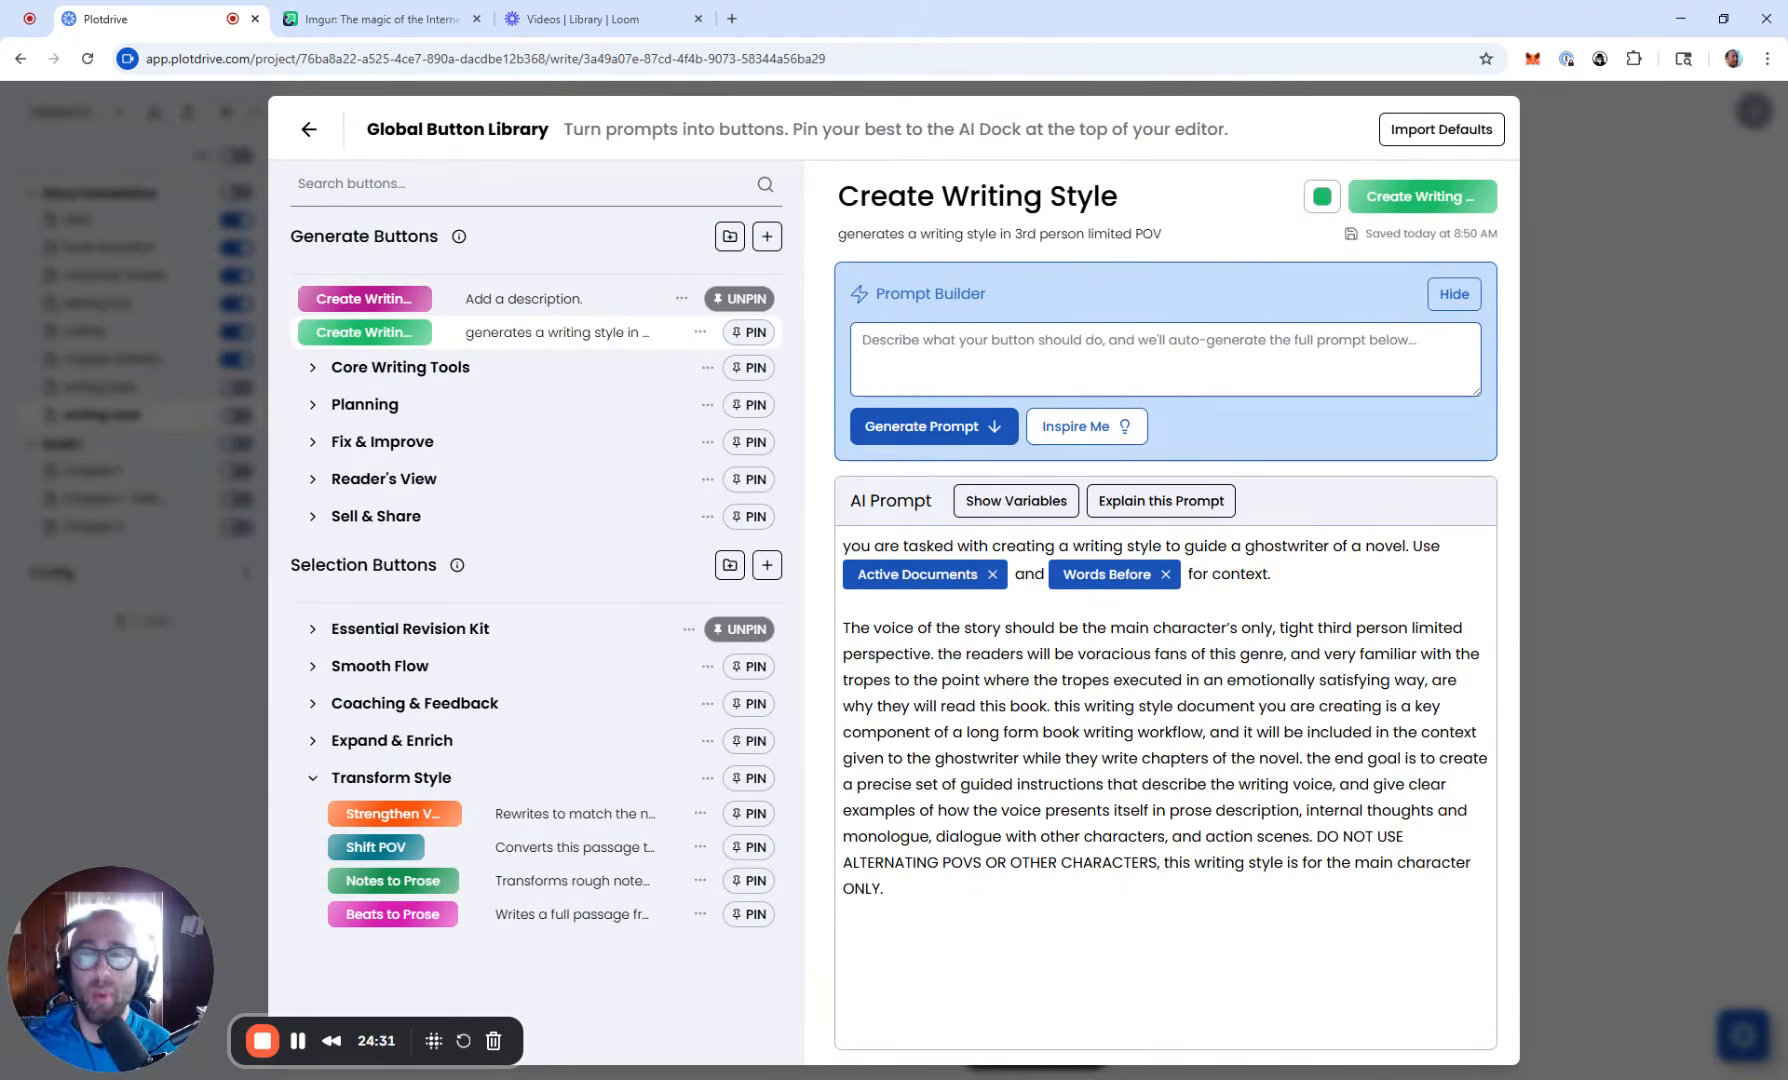
left_click(1025, 352)
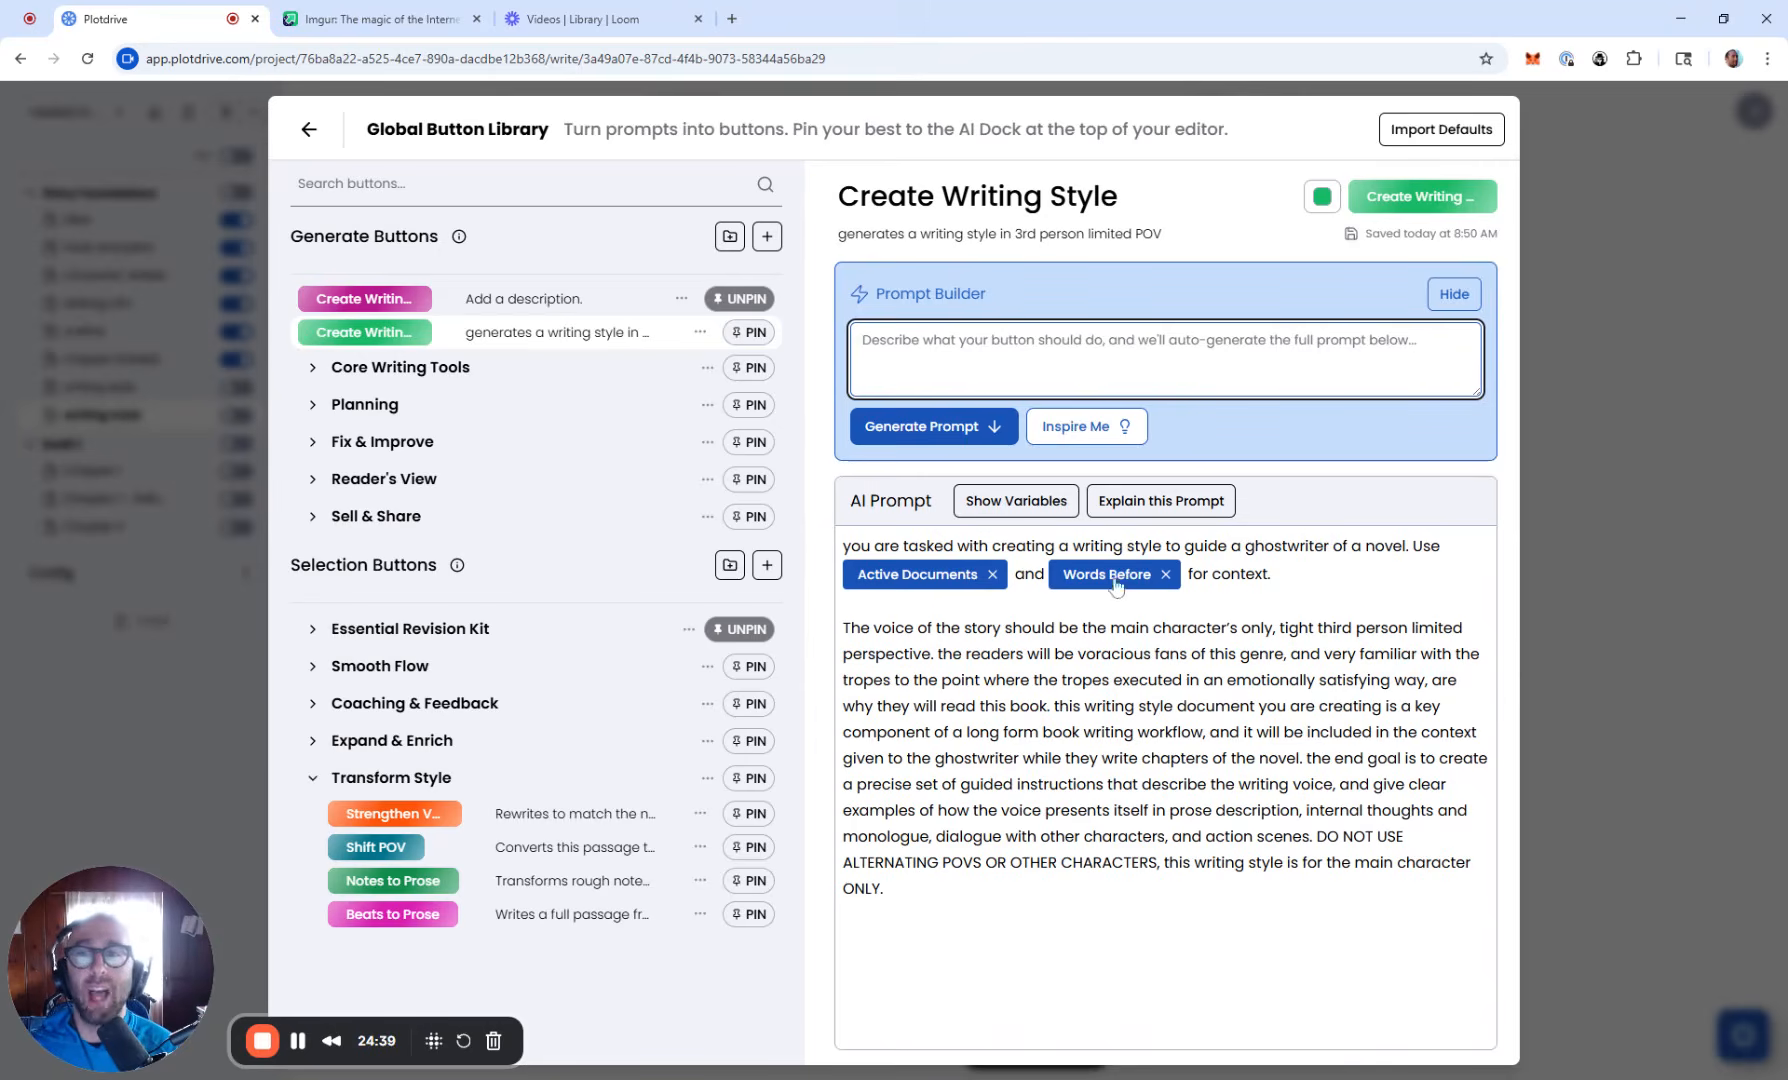
left_click(744, 300)
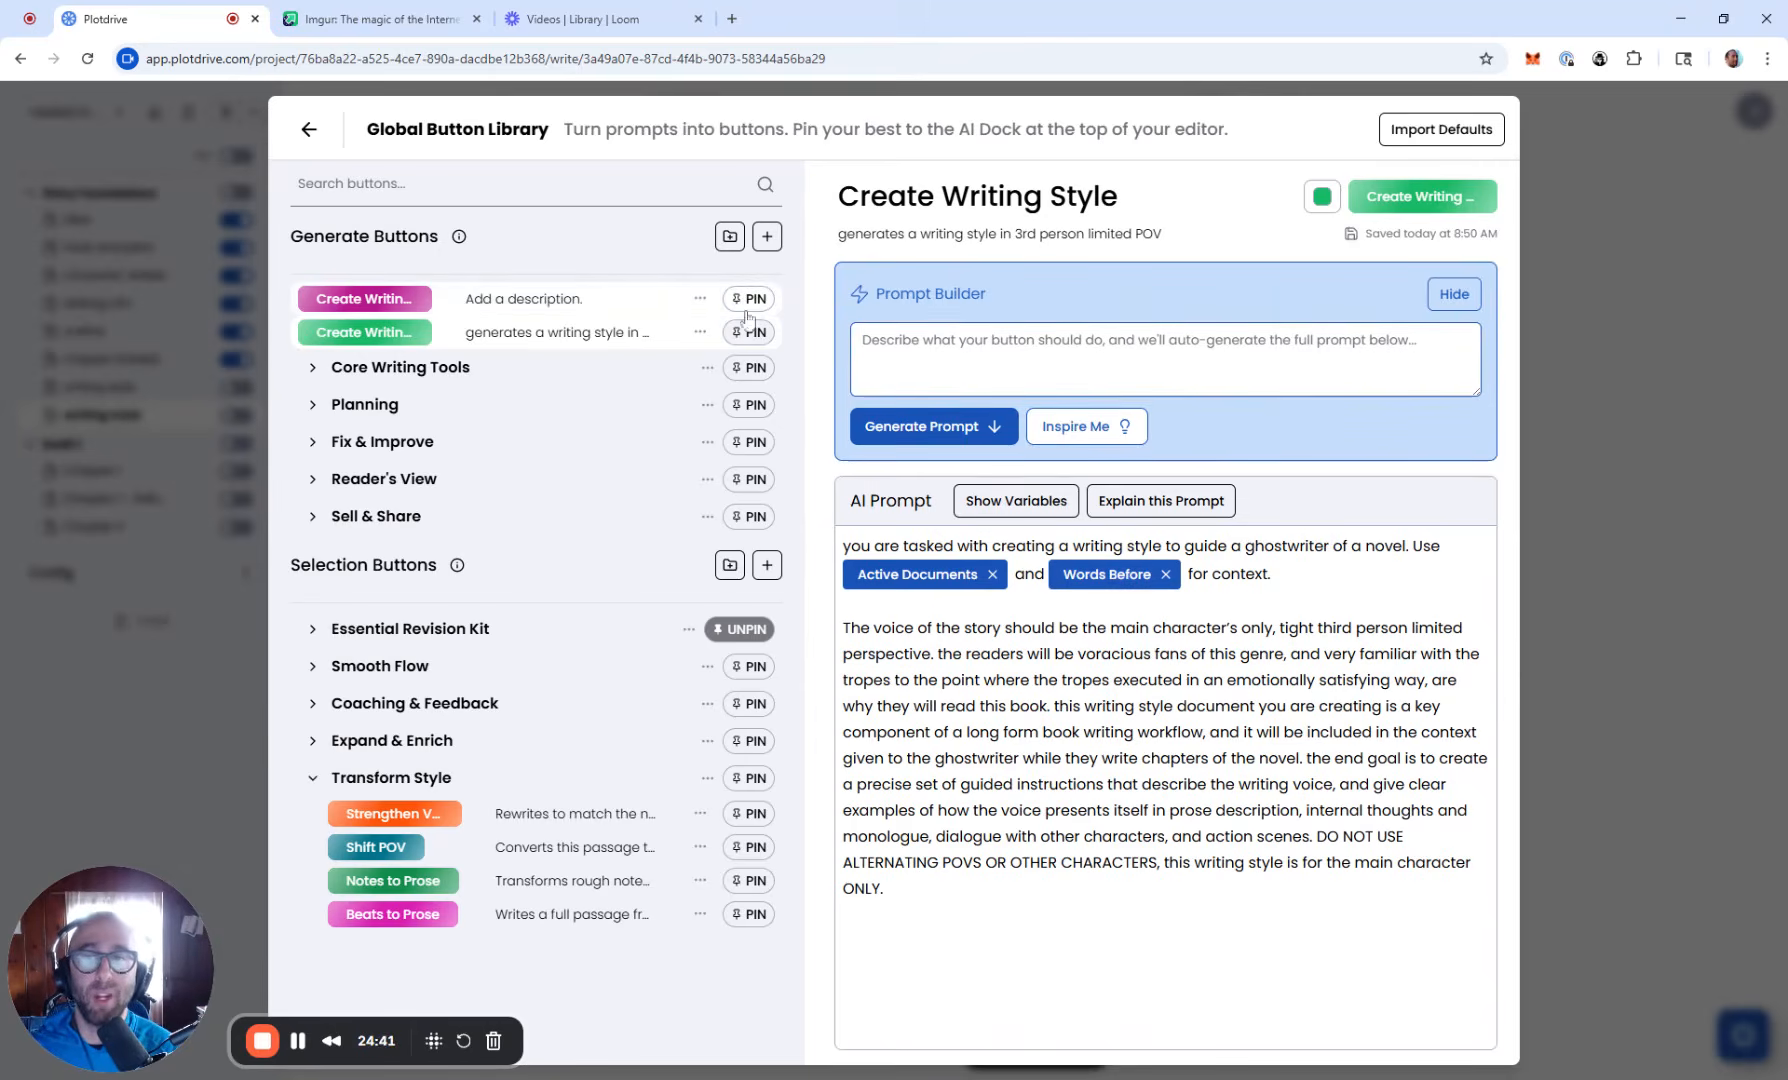
Step: Pin the Core Writing Tools folder, check its buttons above the document, and unpin the folder again
left_click(751, 378)
left_click(1584, 407)
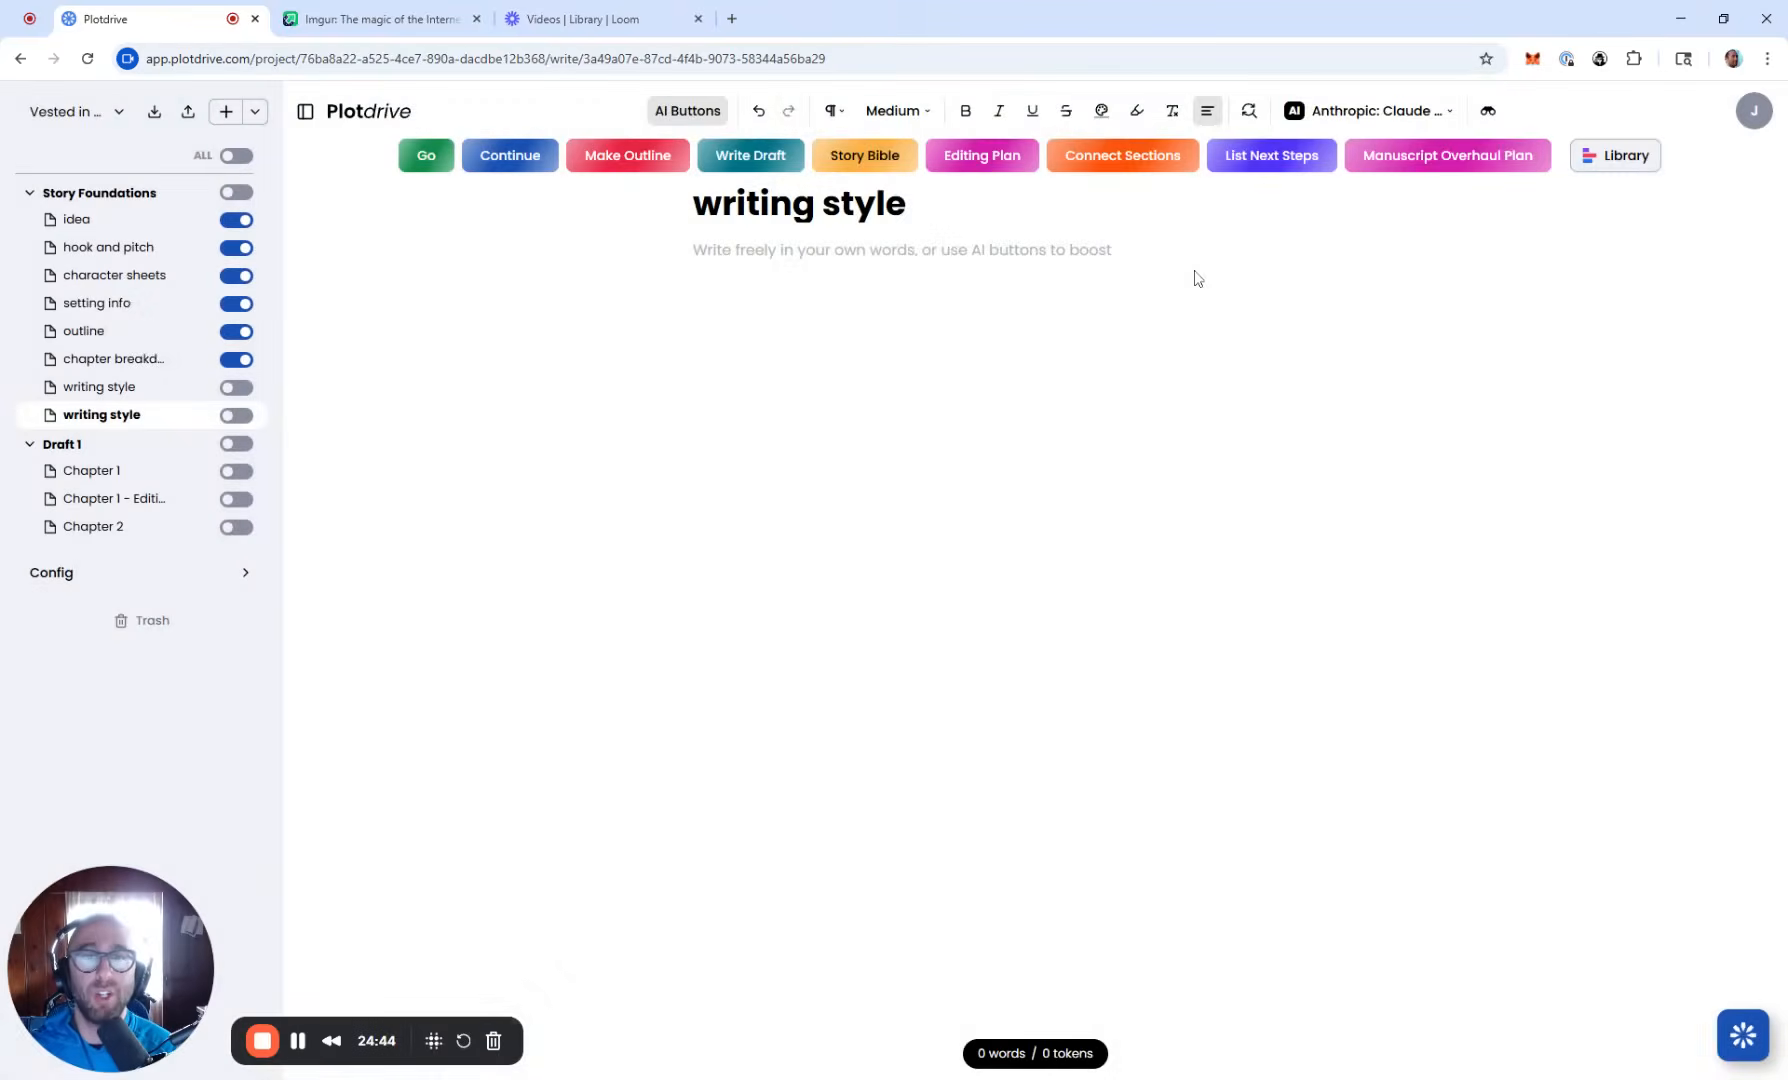
left_click(1614, 158)
left_click(758, 405)
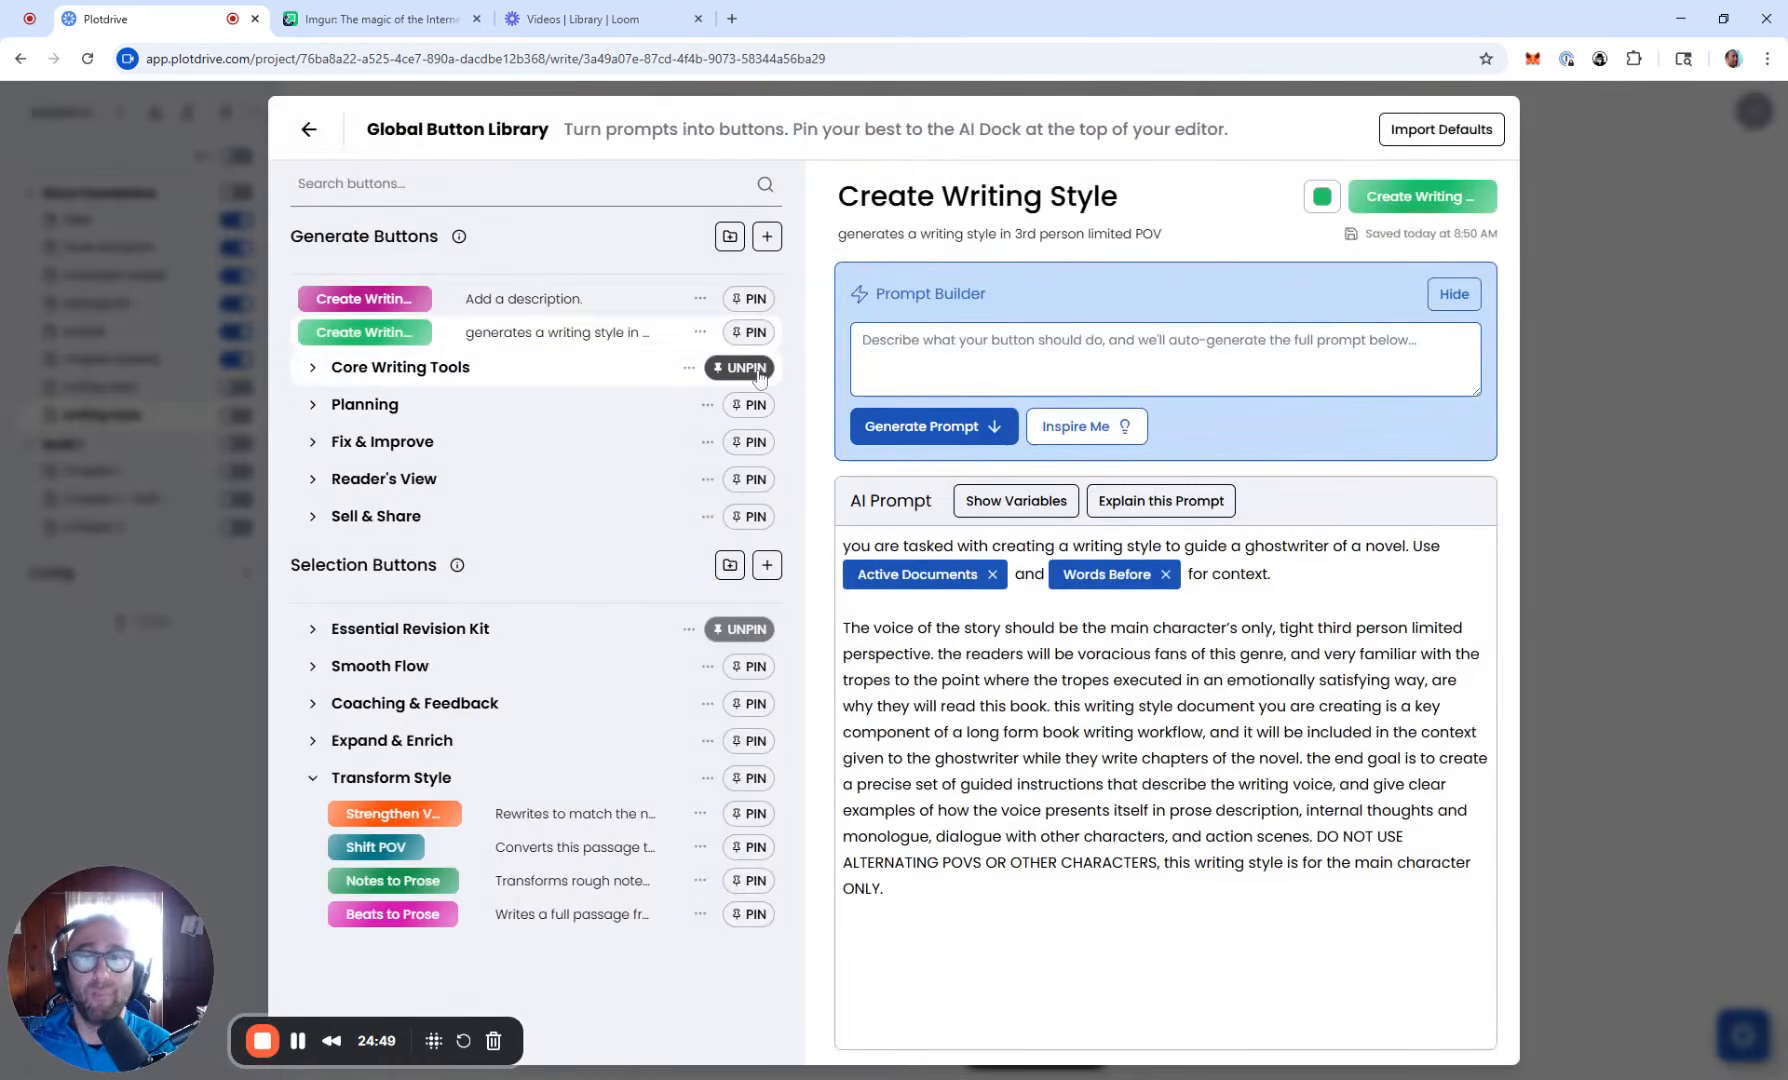
left_click(759, 375)
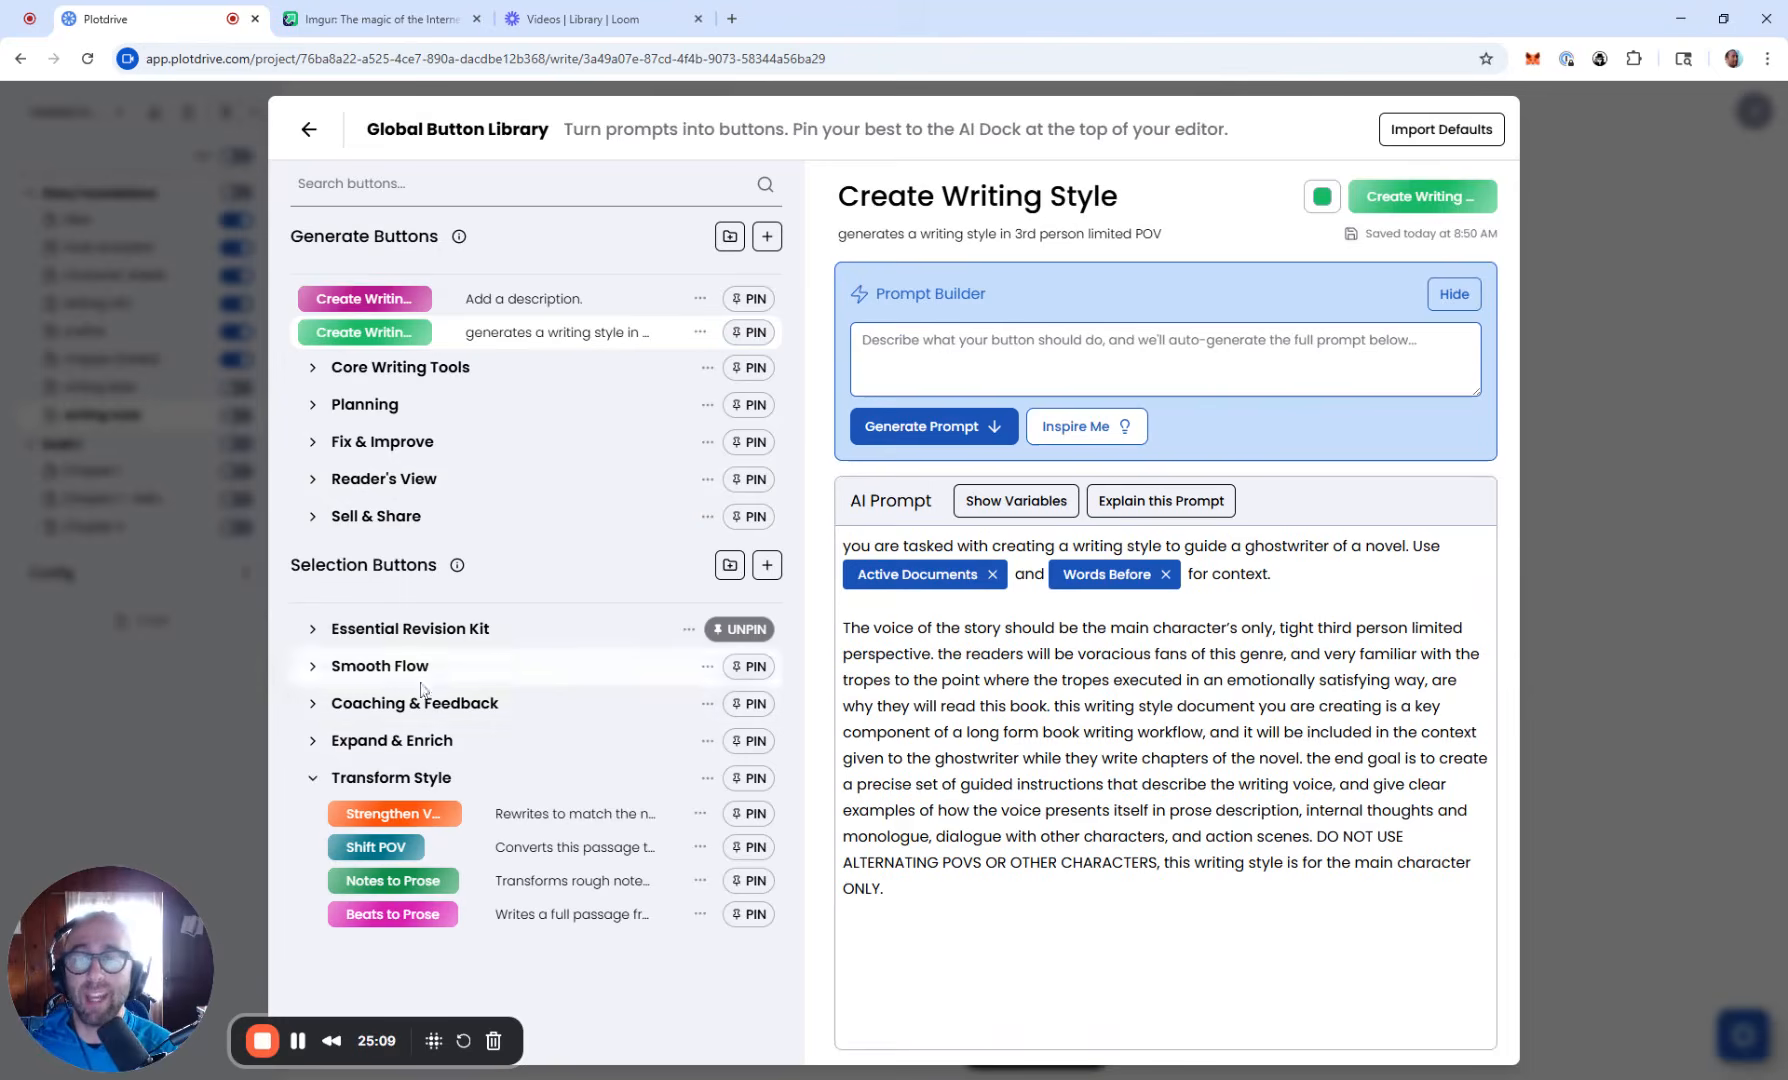
Step: Examine the Strengthen Voice button's prompt with its available variables, and return to the document
left_click(478, 815)
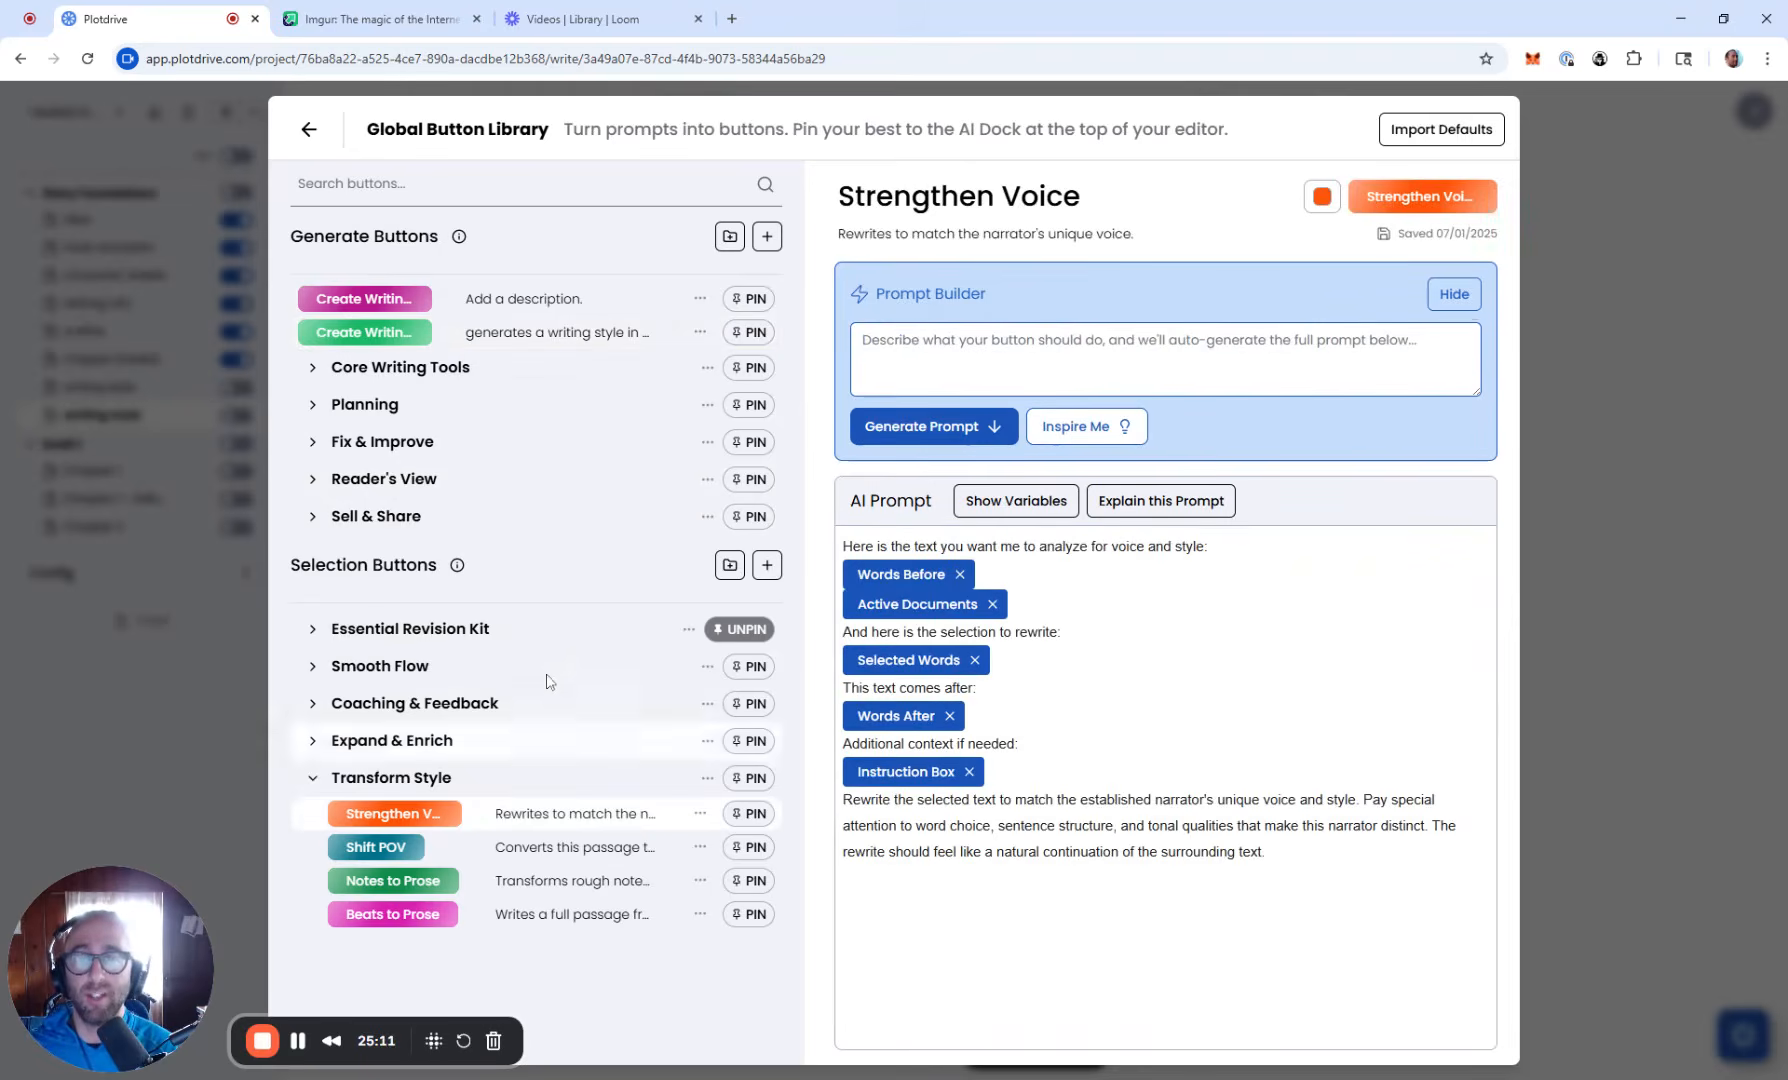
left_click(1013, 501)
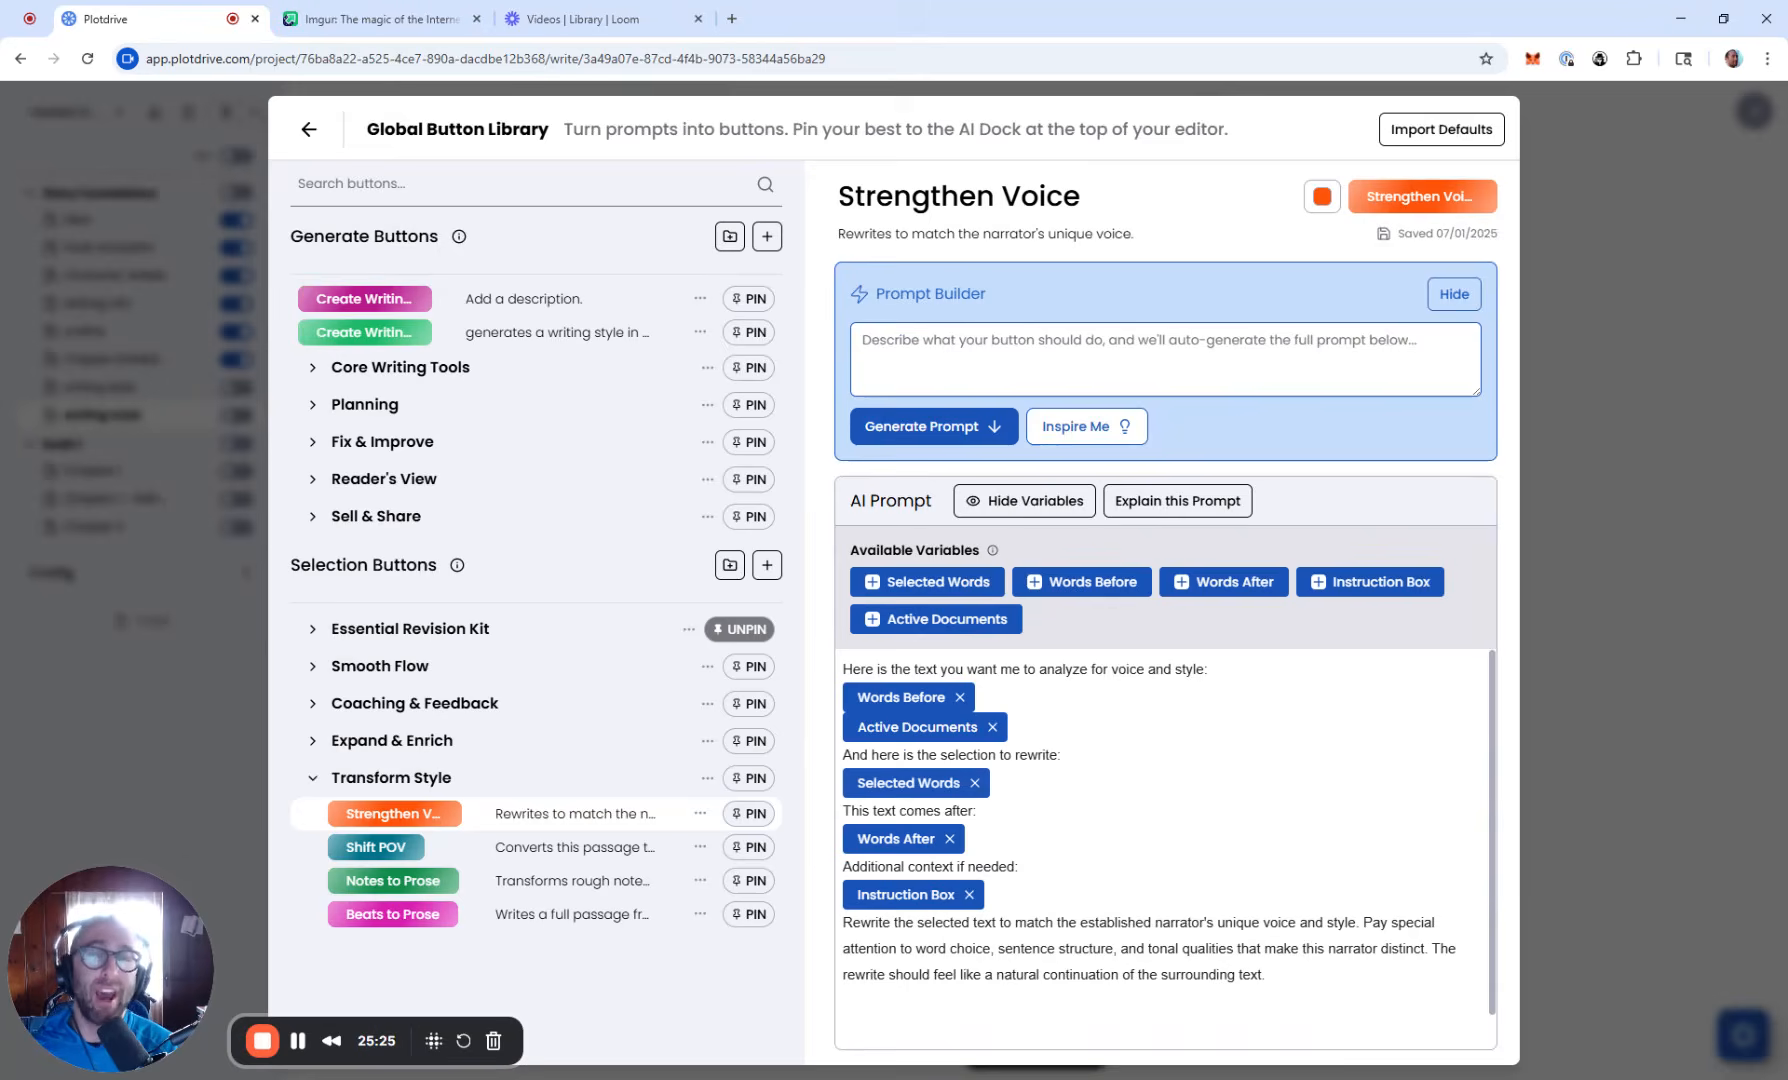
left_click(1566, 727)
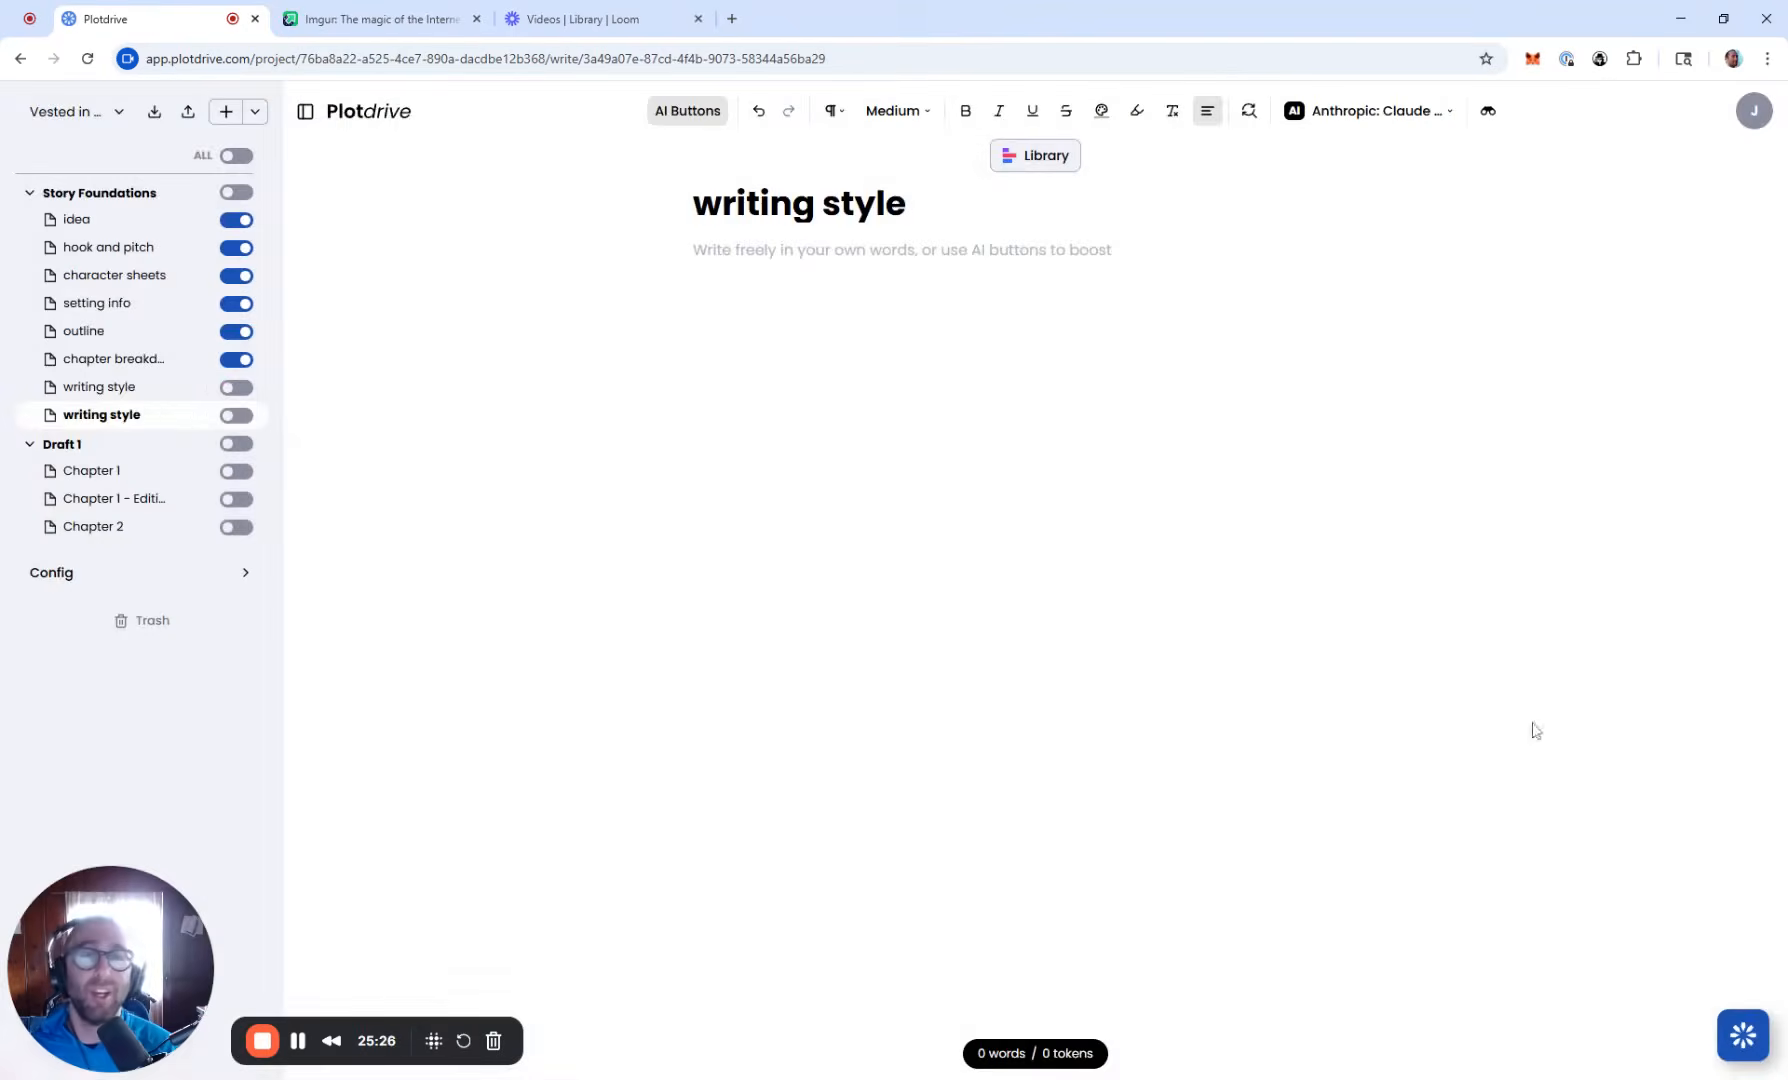
Step: Preview Add Depth on the "Demo Day: A Multiverse Romance" heading in the filled writing style document, cancel it, and recheck the Strengthen Voice prompt
left_click(163, 393)
triple_click(890, 416)
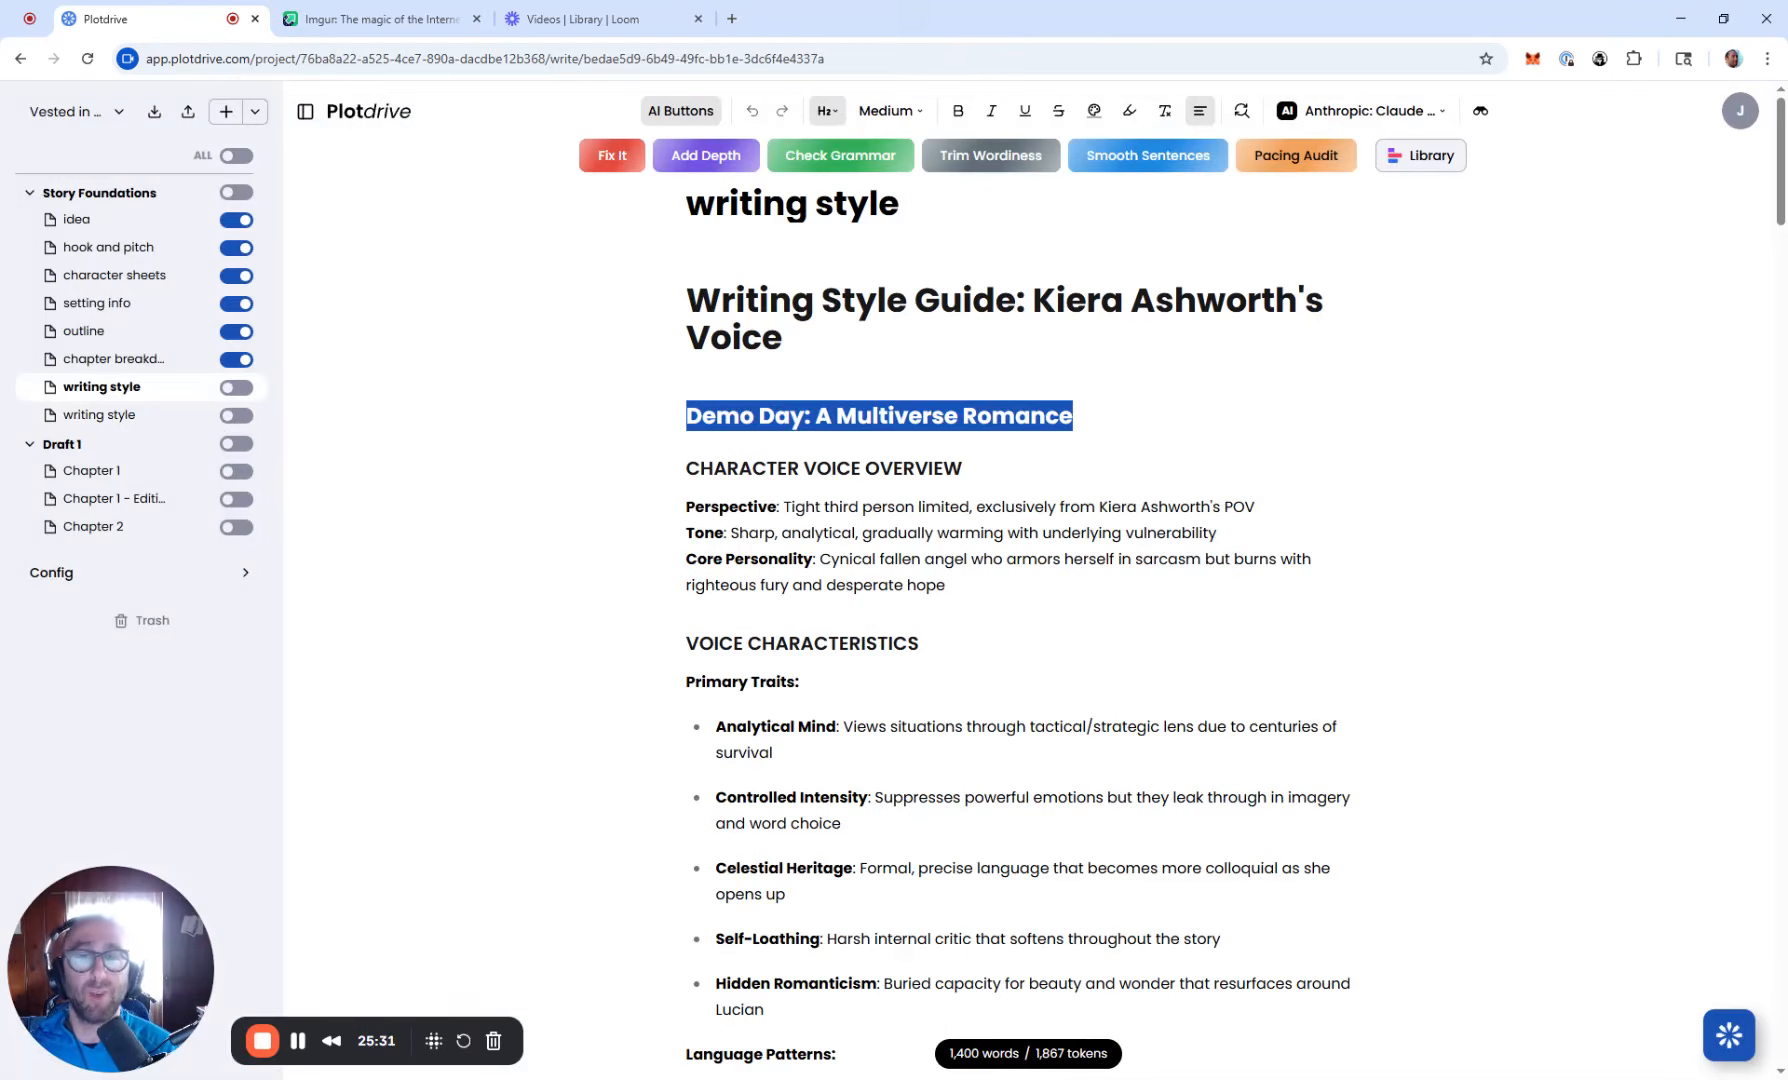
left_click(728, 160)
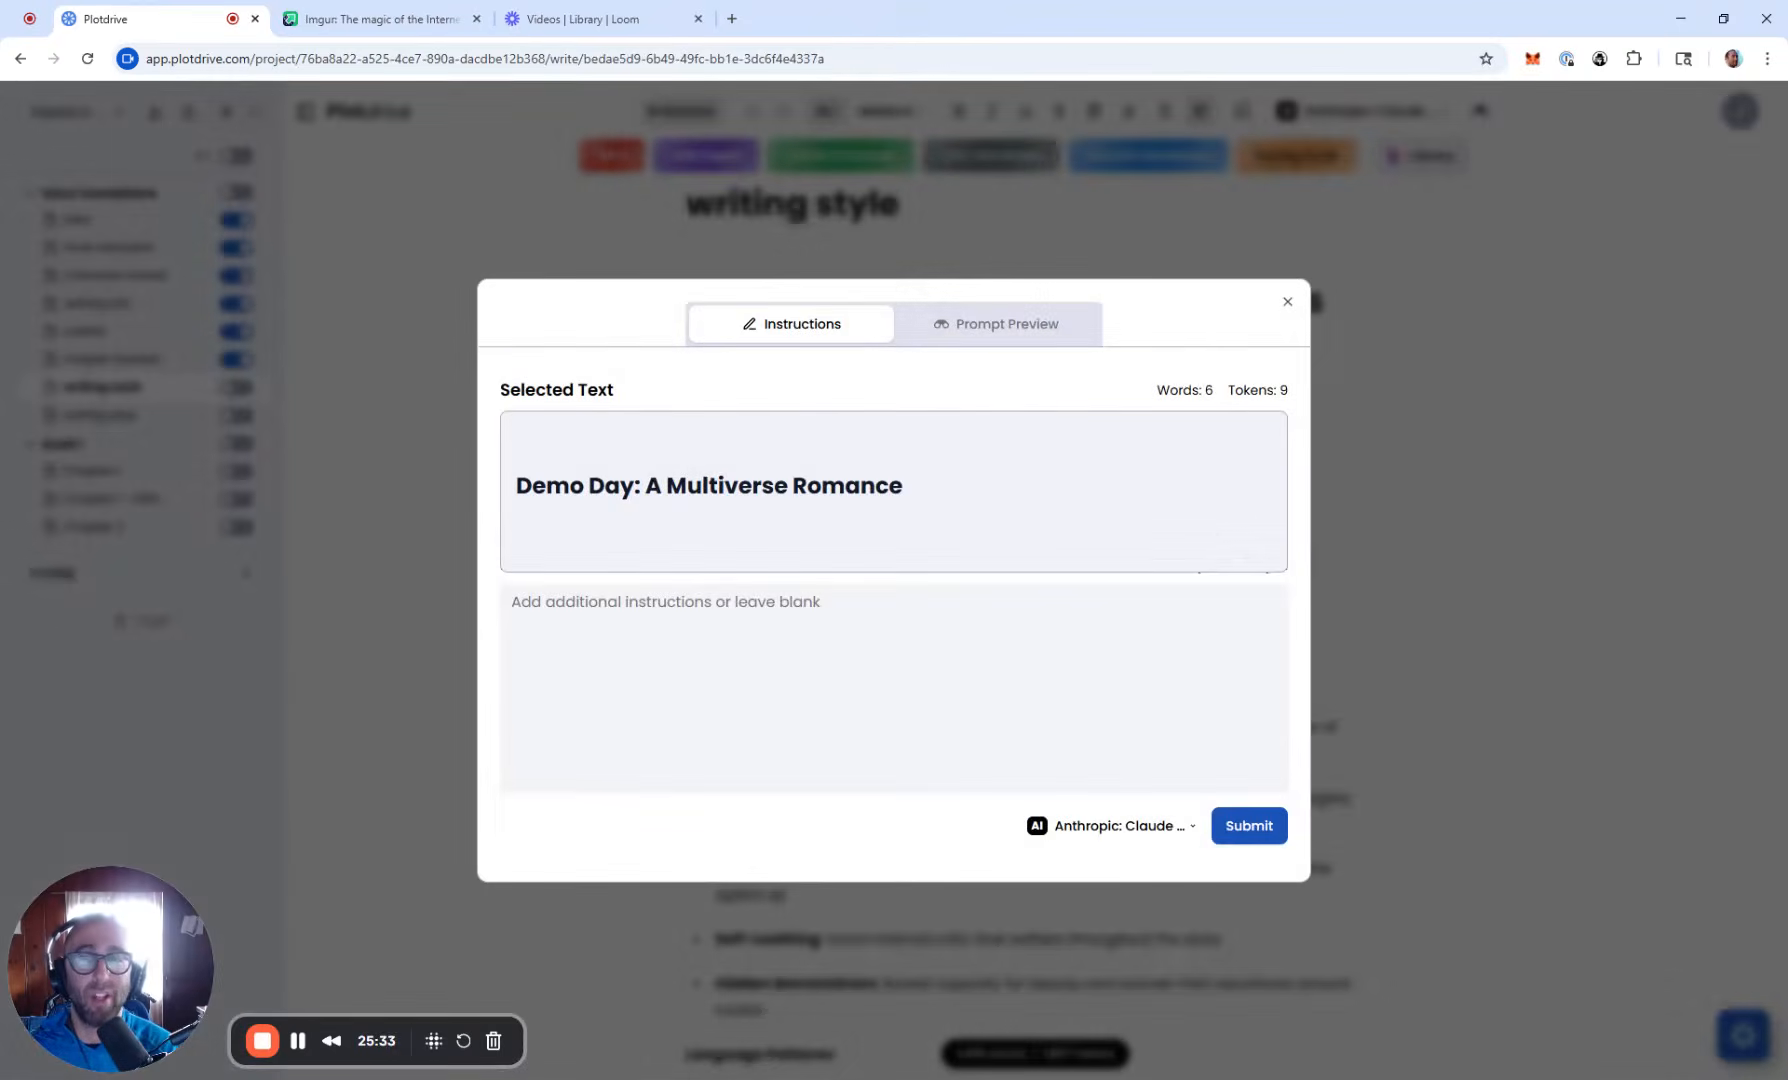
left_click(1287, 301)
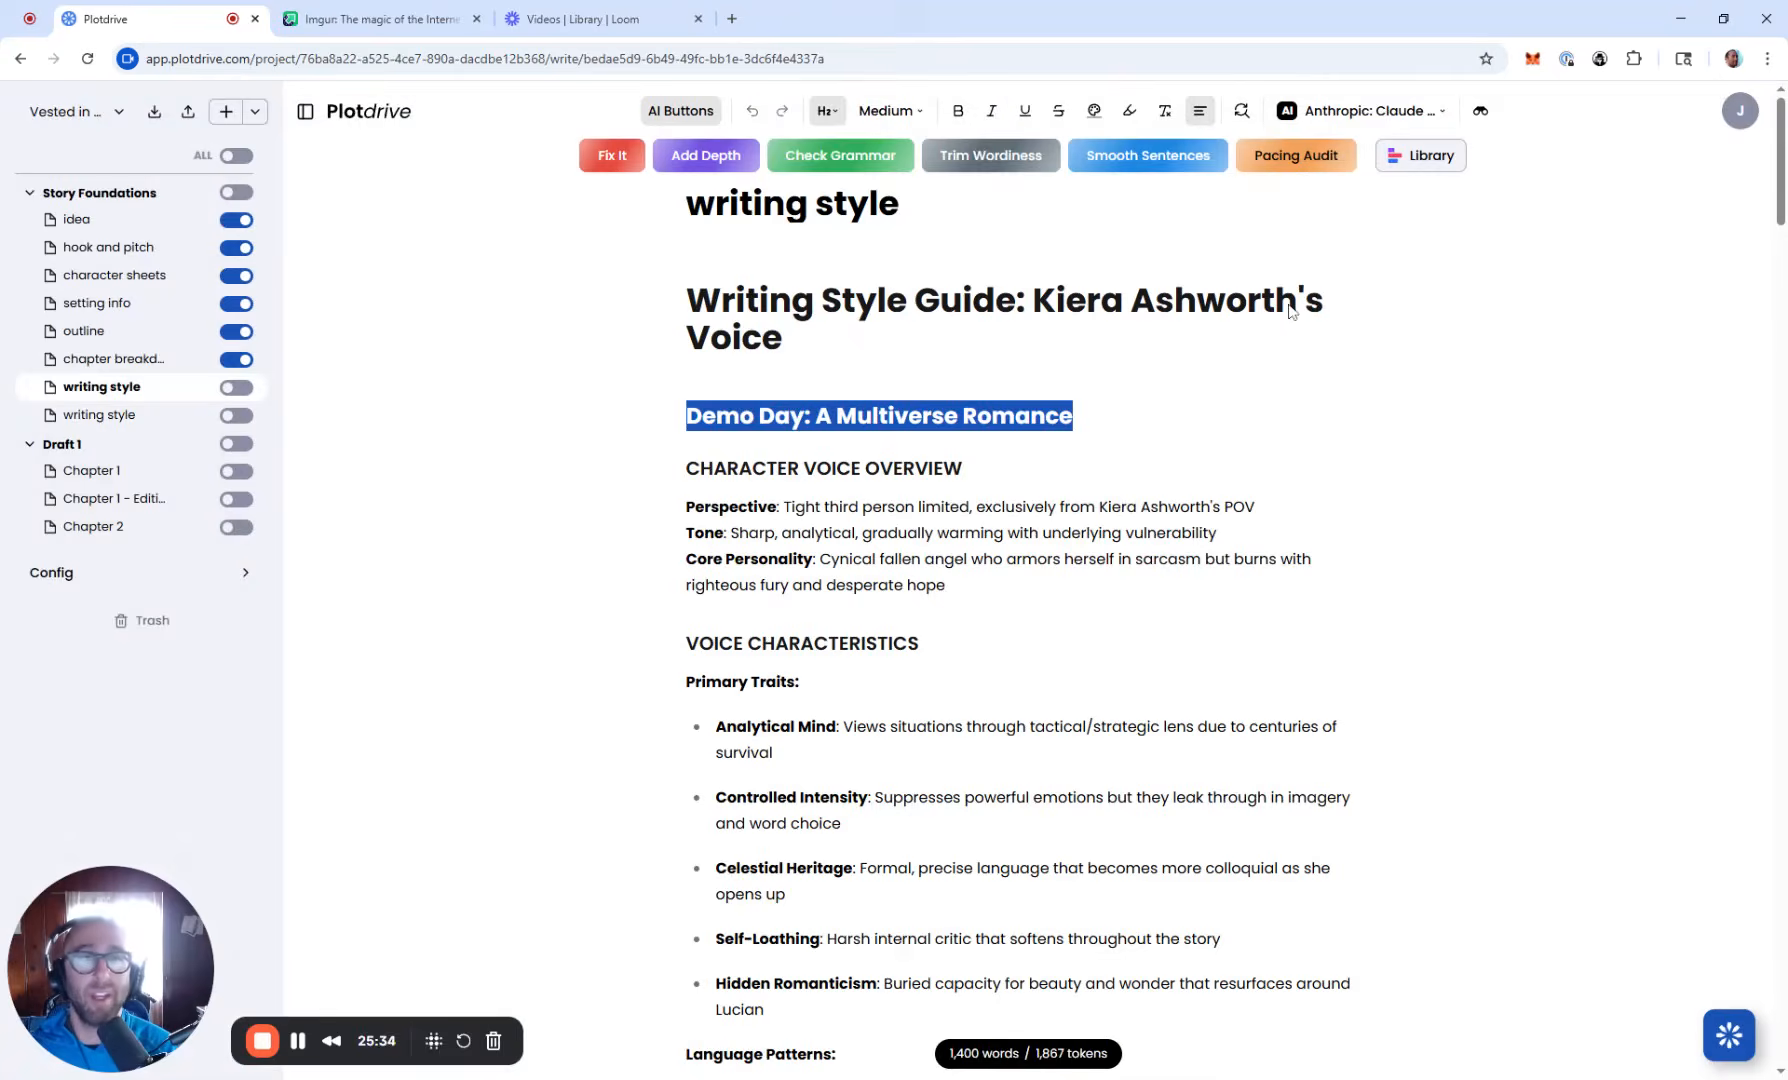
left_click(1405, 158)
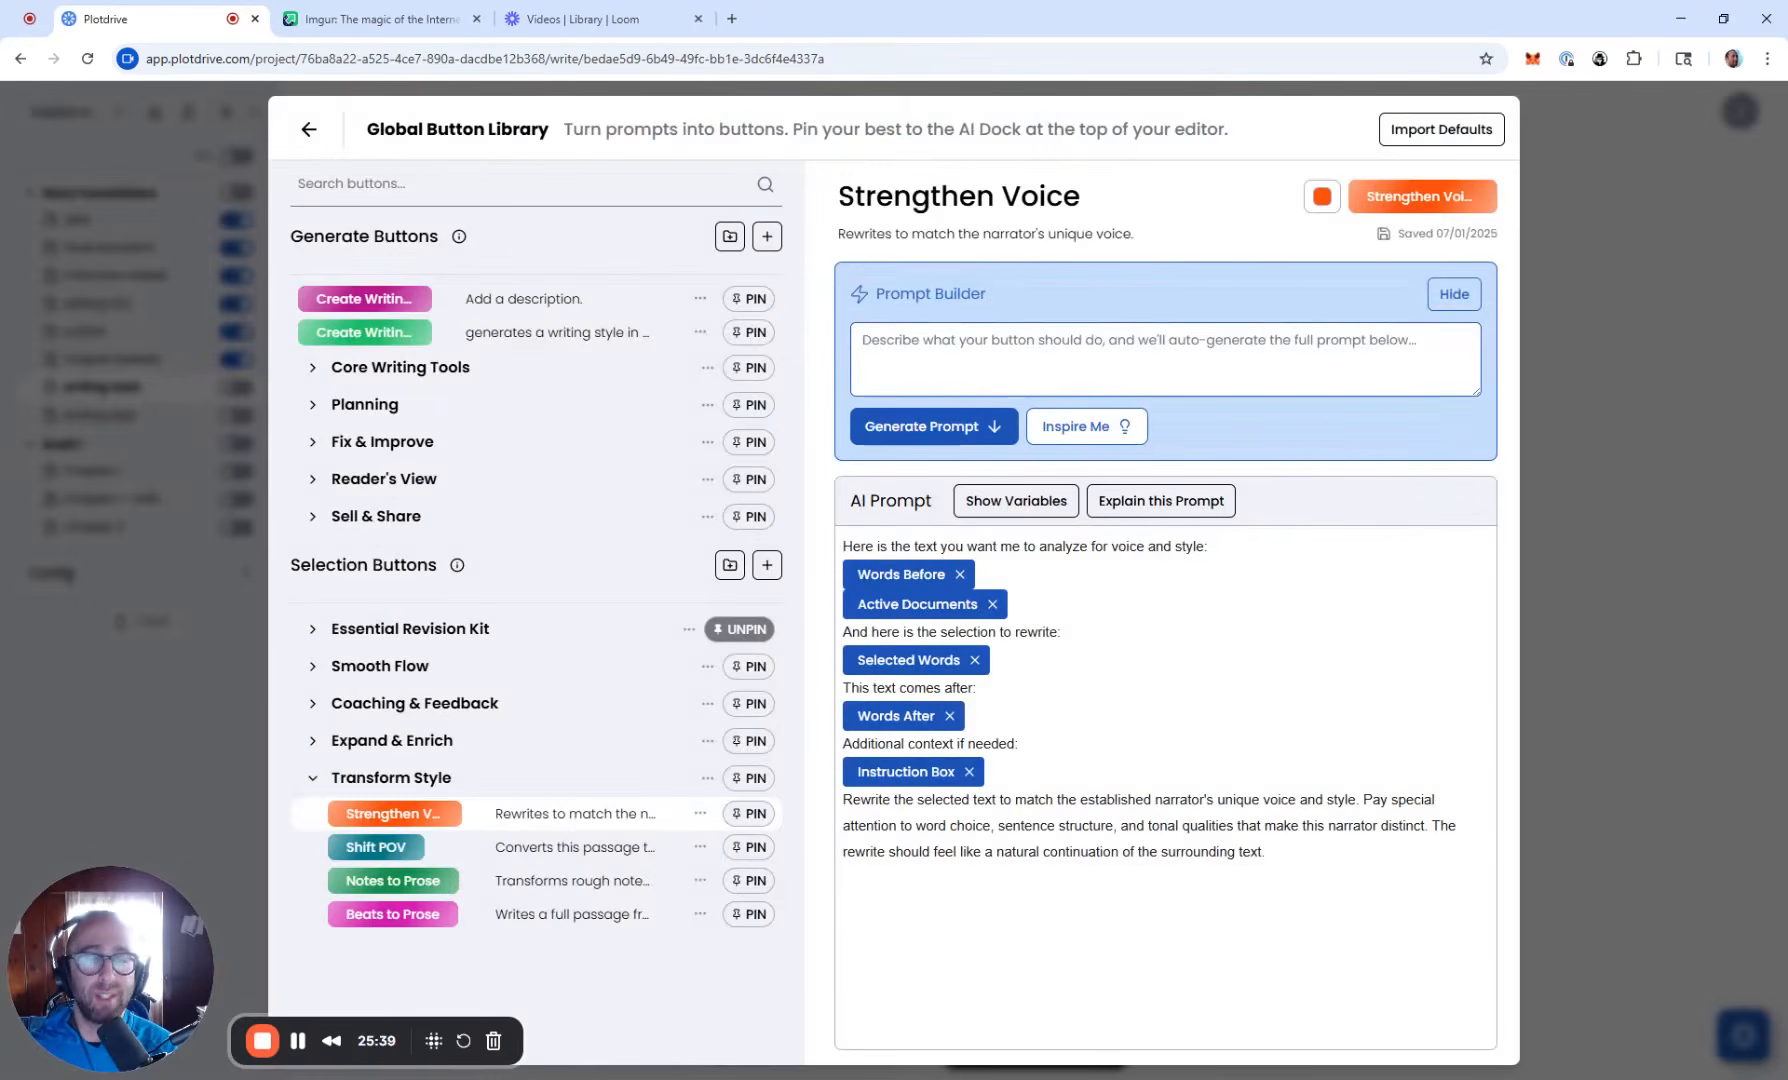
left_click(1524, 590)
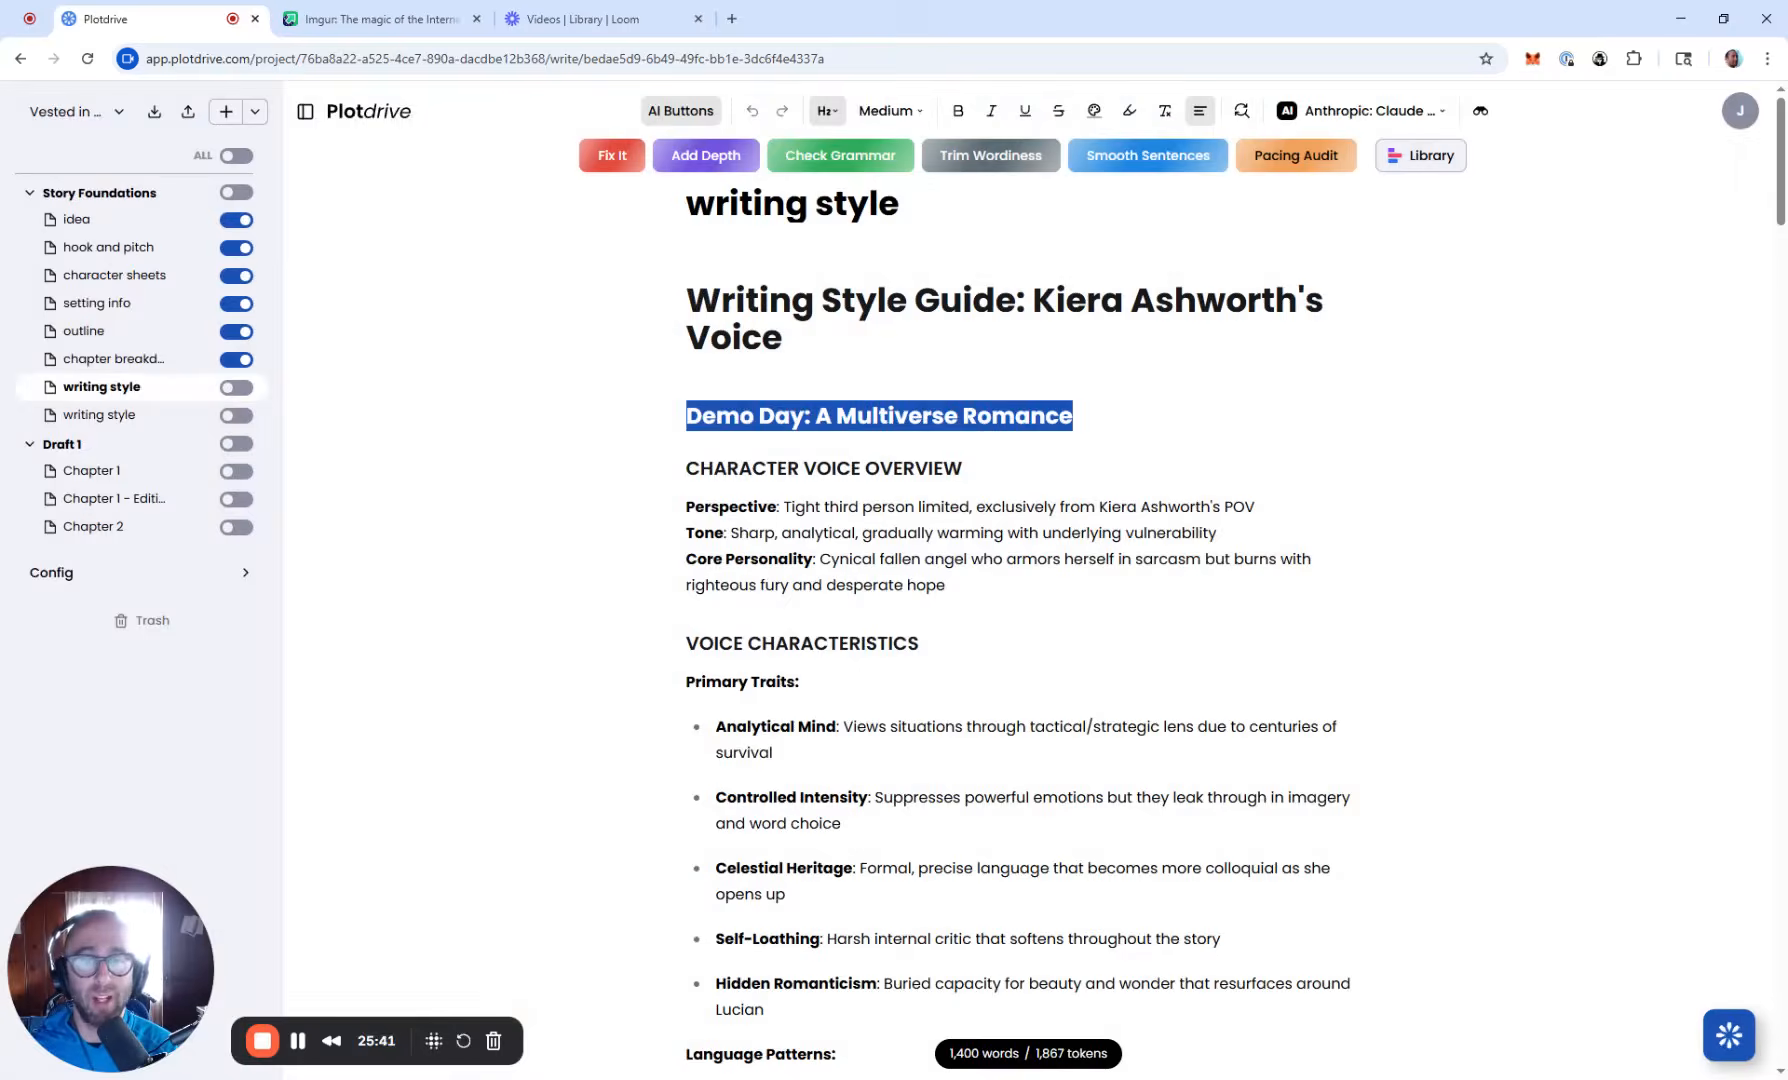
Step: Try Check Grammar on the Character Voice Overview paragraph with the additional instruction "BE FUNNY!", and cancel without submitting
triple_click(960, 546)
left_click(870, 157)
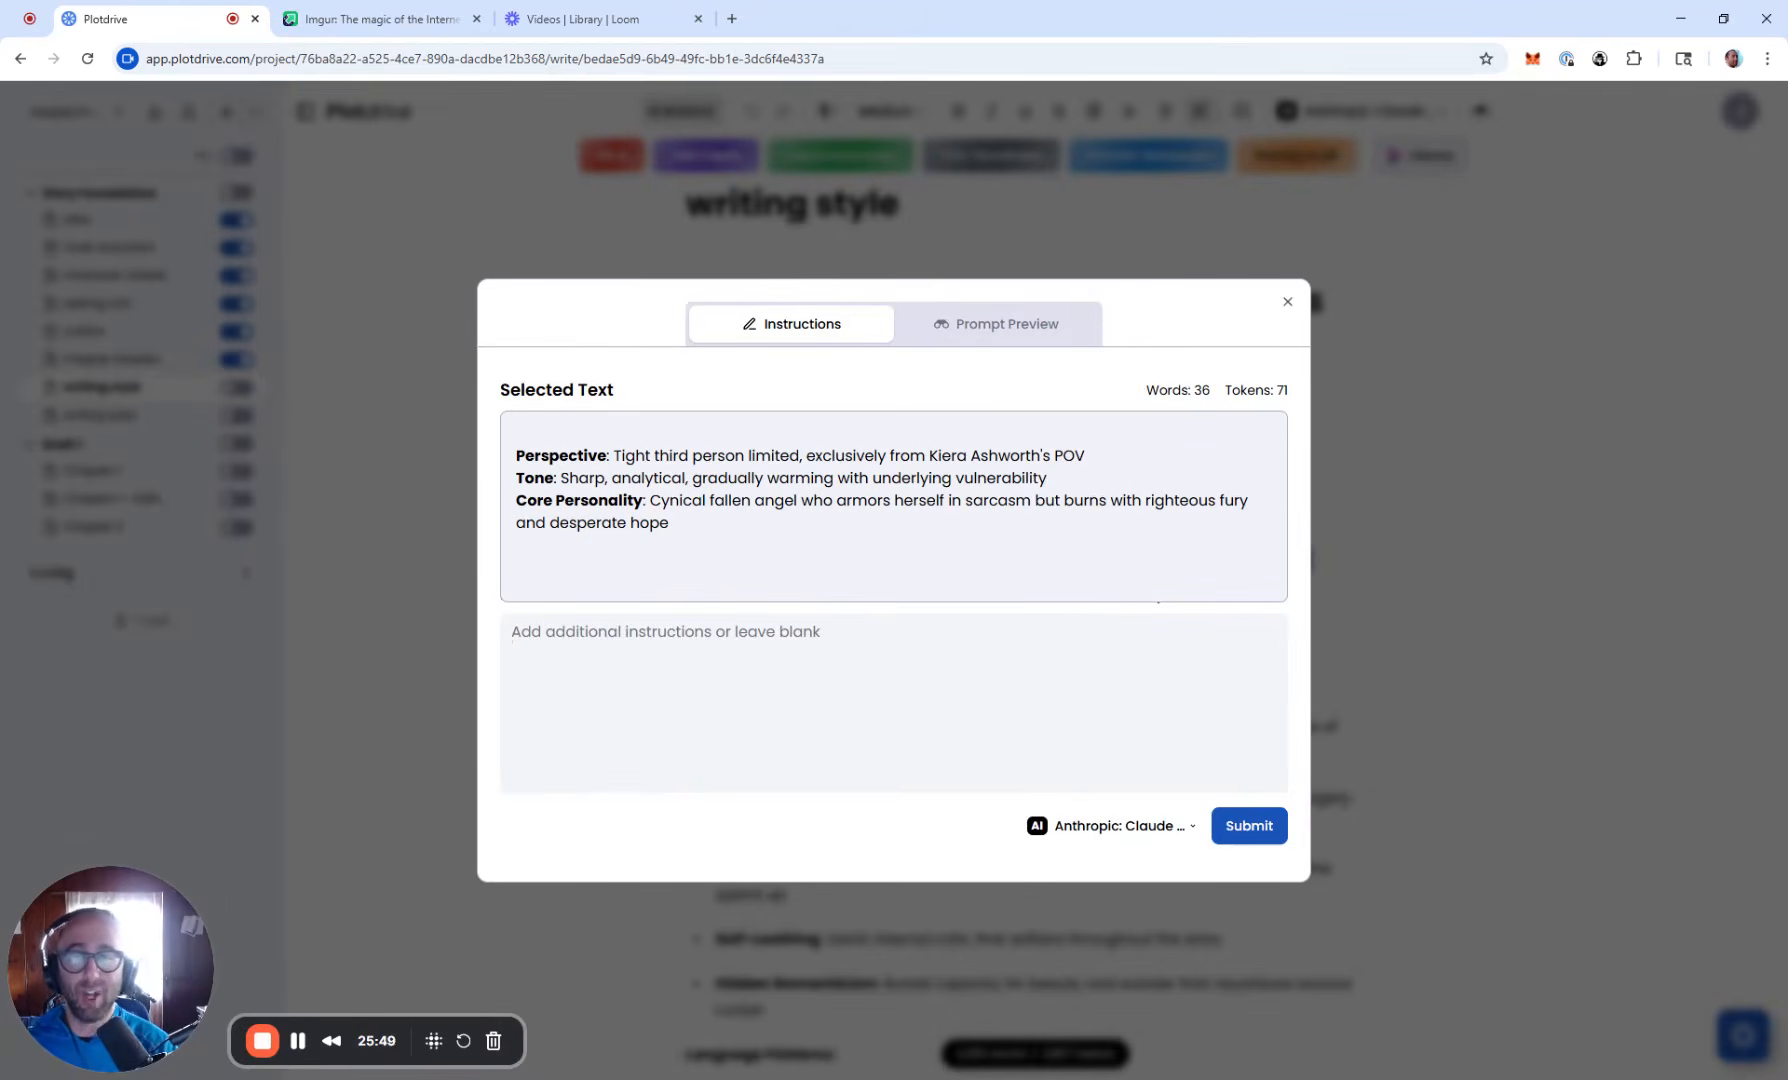
type("BE FUNNY!")
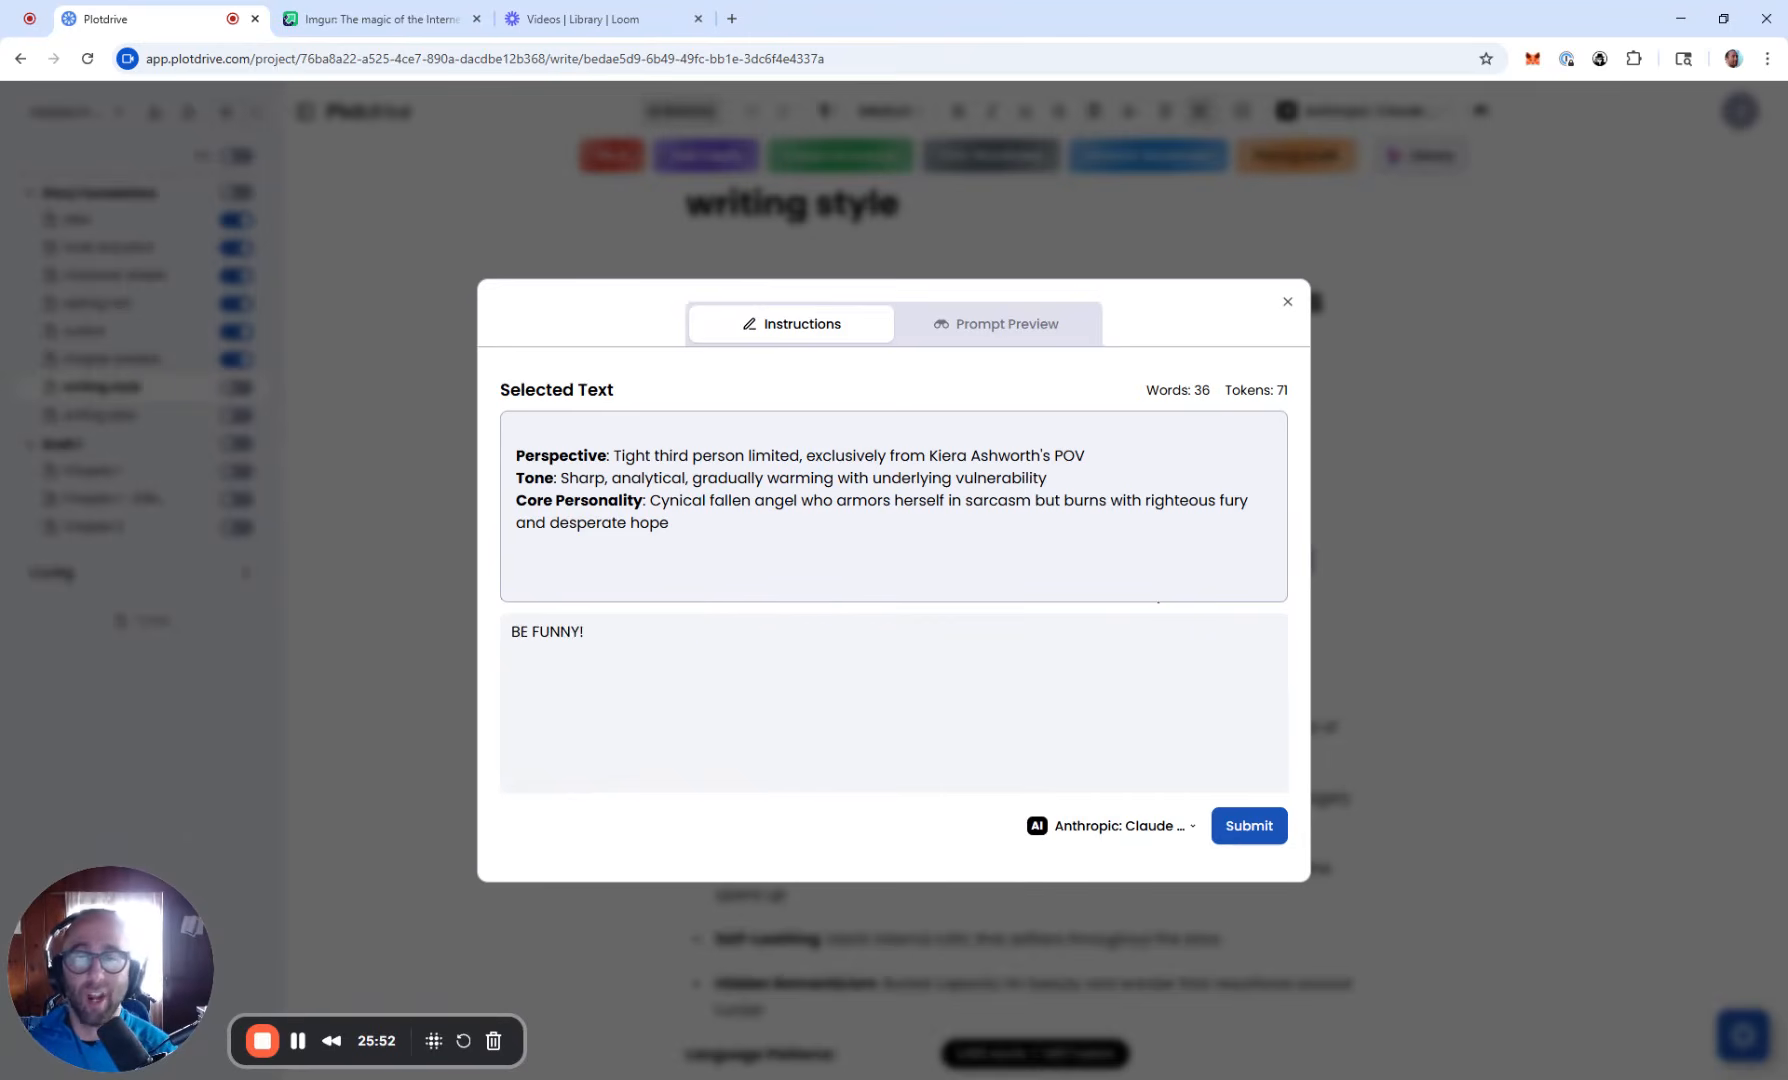
key("ctrl+a")
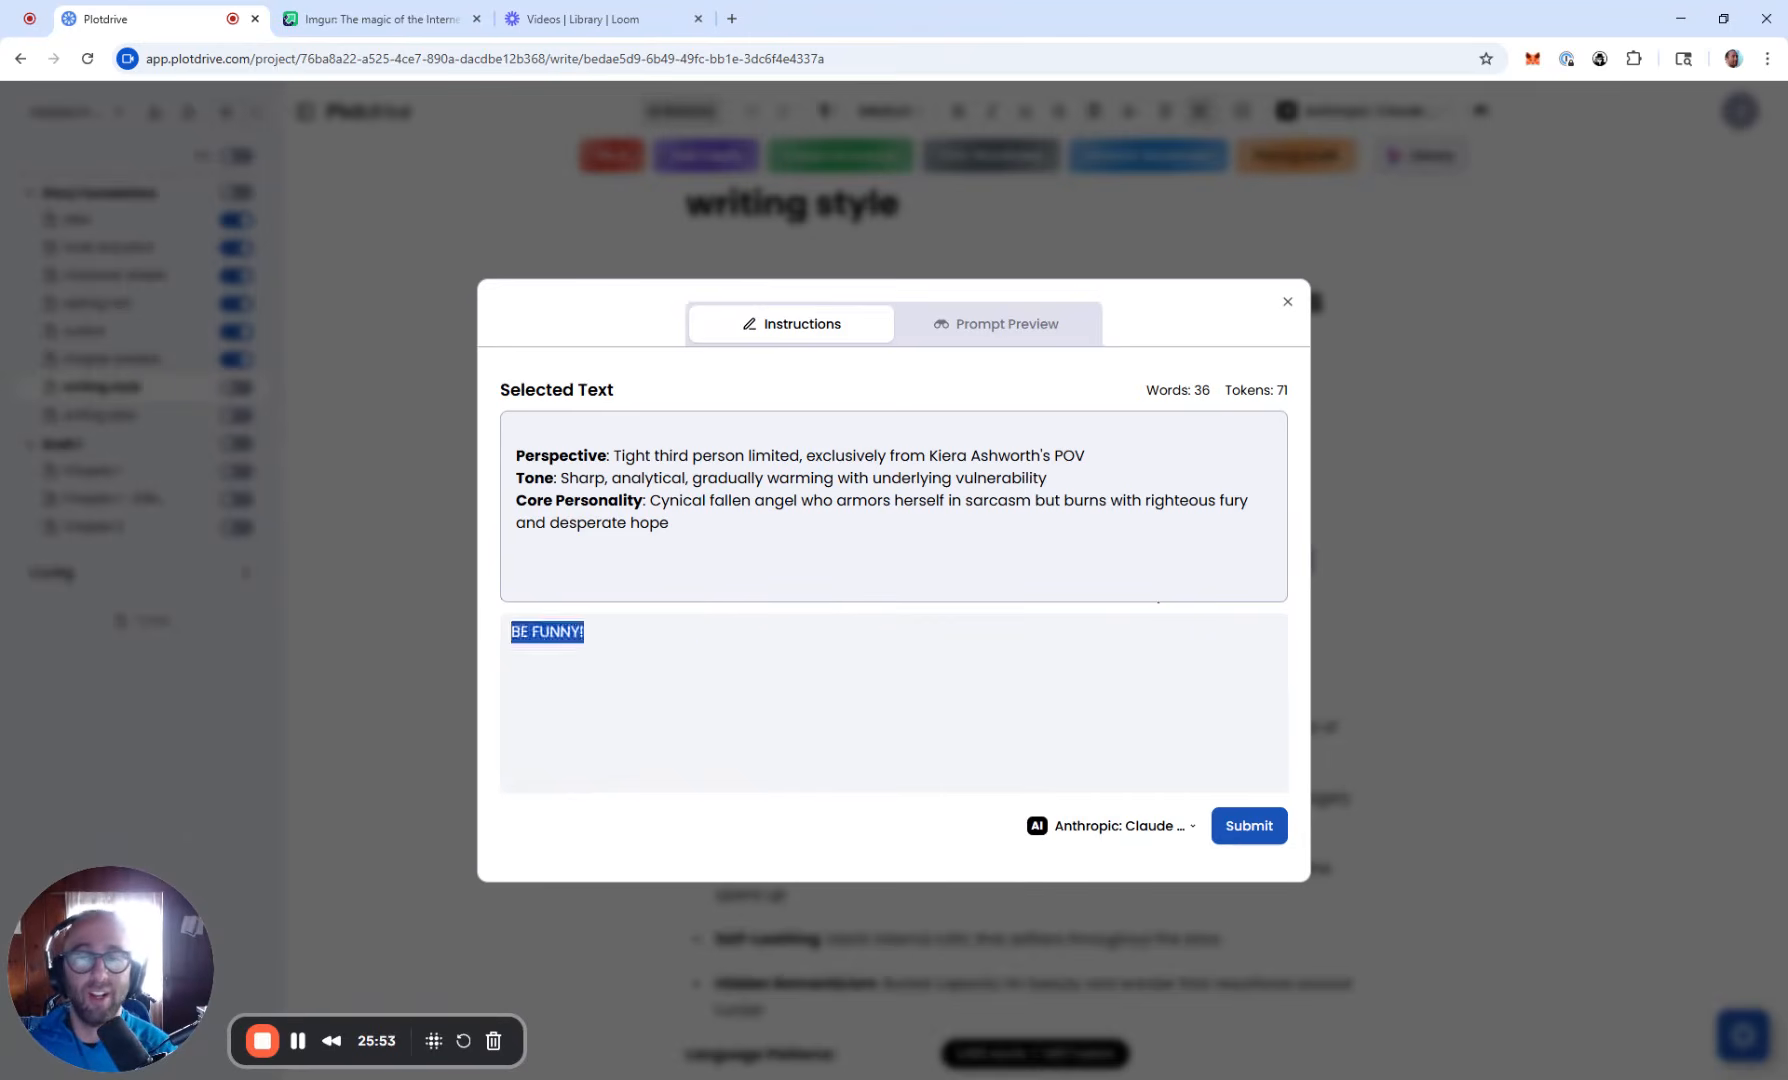
key("BackSpace")
left_click(1287, 303)
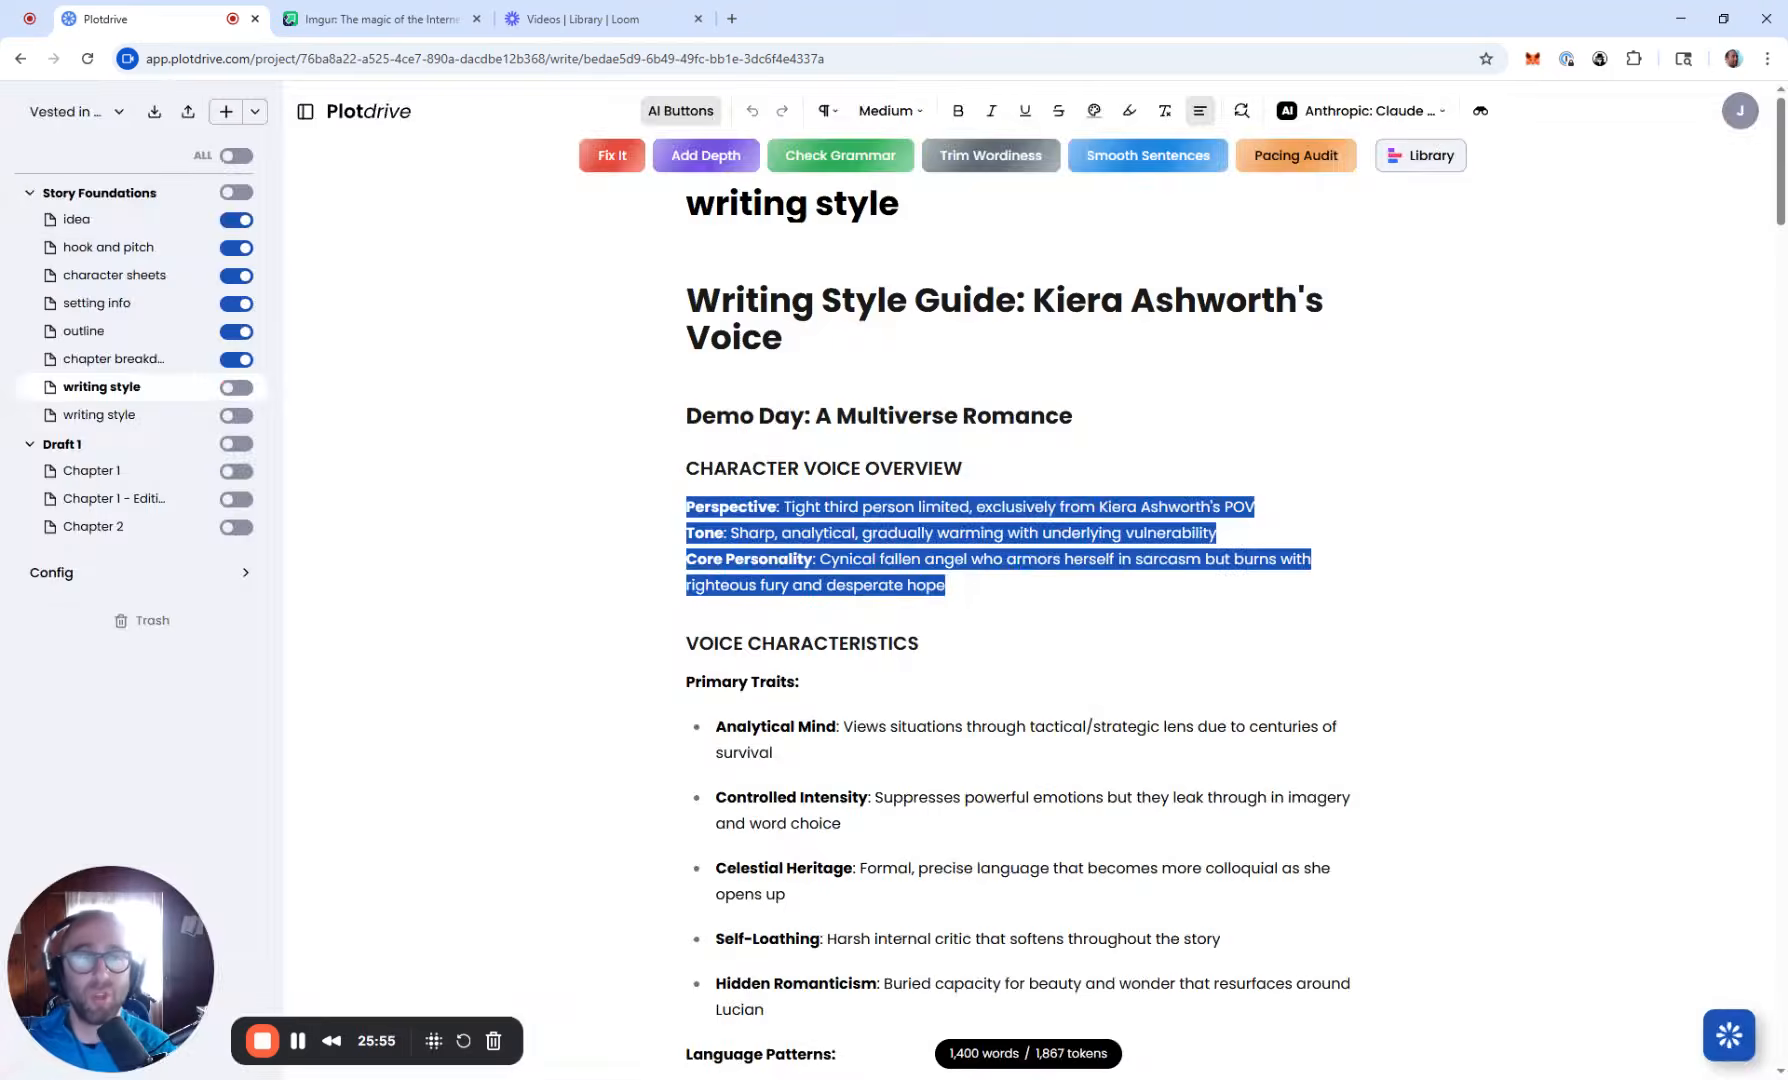
Step: Review the Strengthen Voice prompt and the Prompt Builder in the library, and switch to the Creative Control Pyramid image on Imgur
left_click(1402, 158)
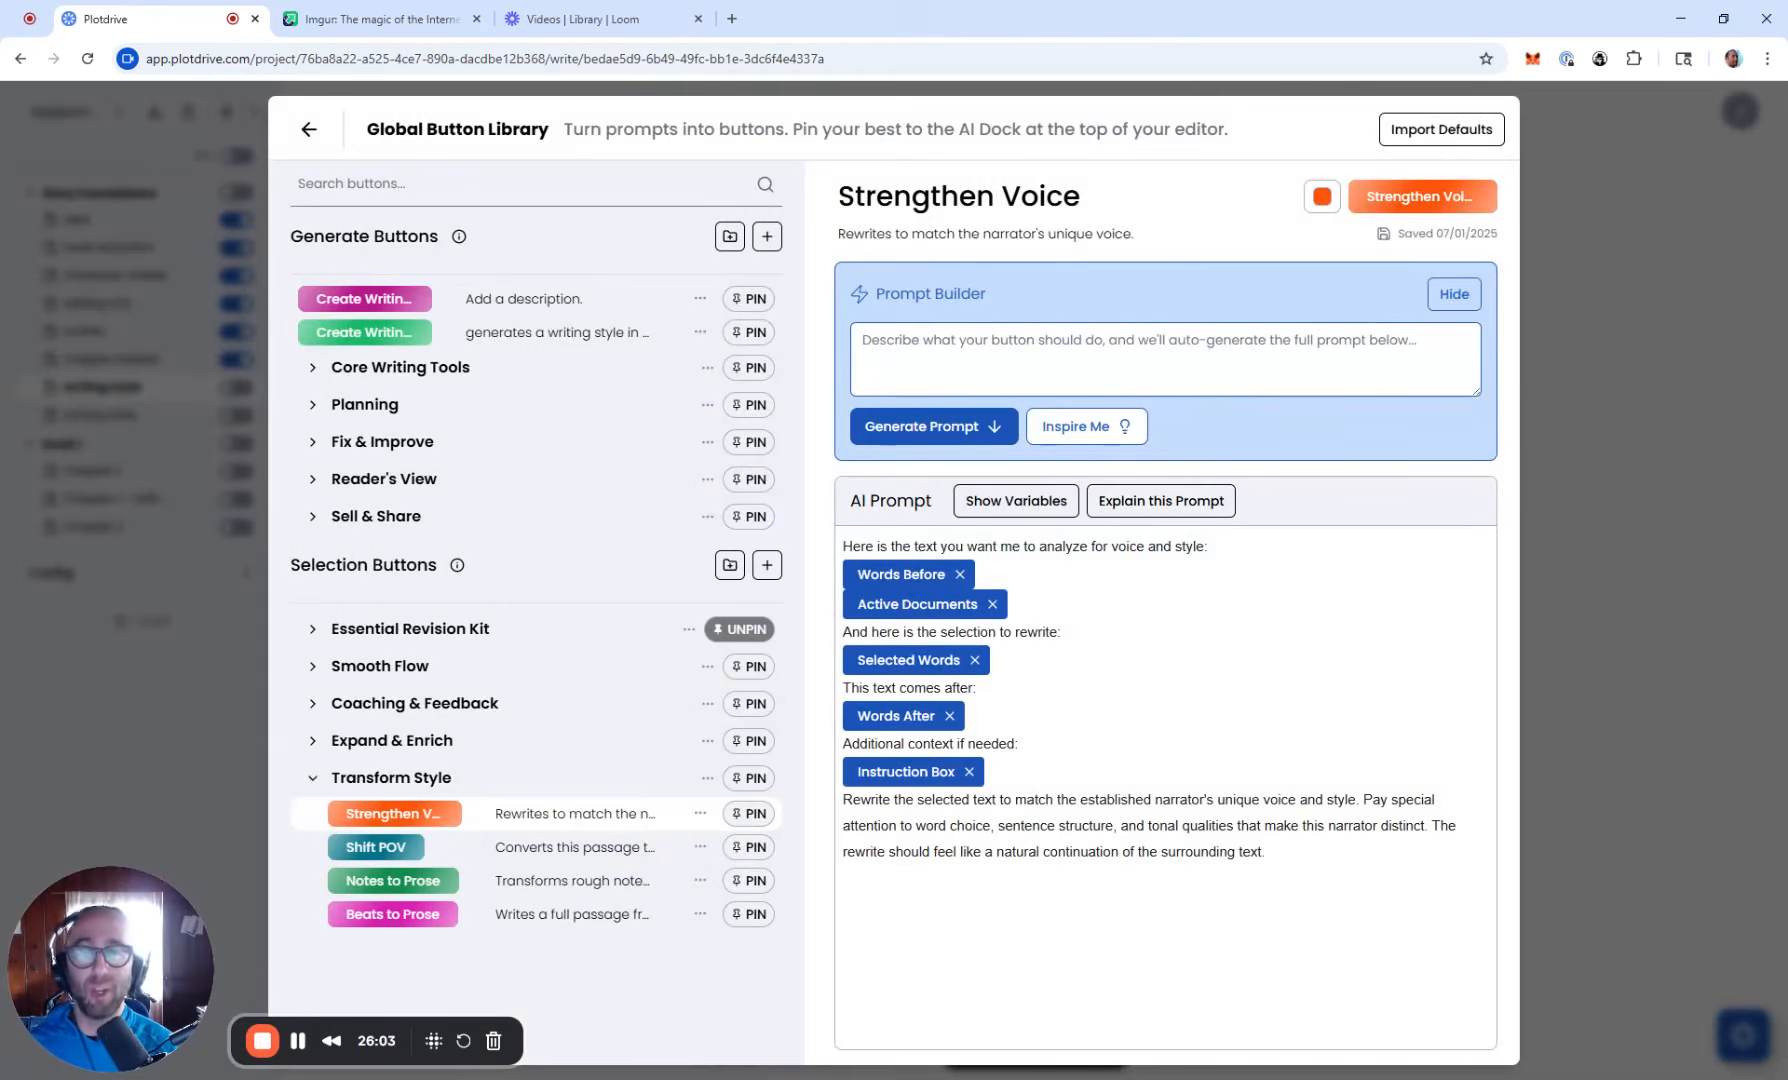
left_click(1102, 360)
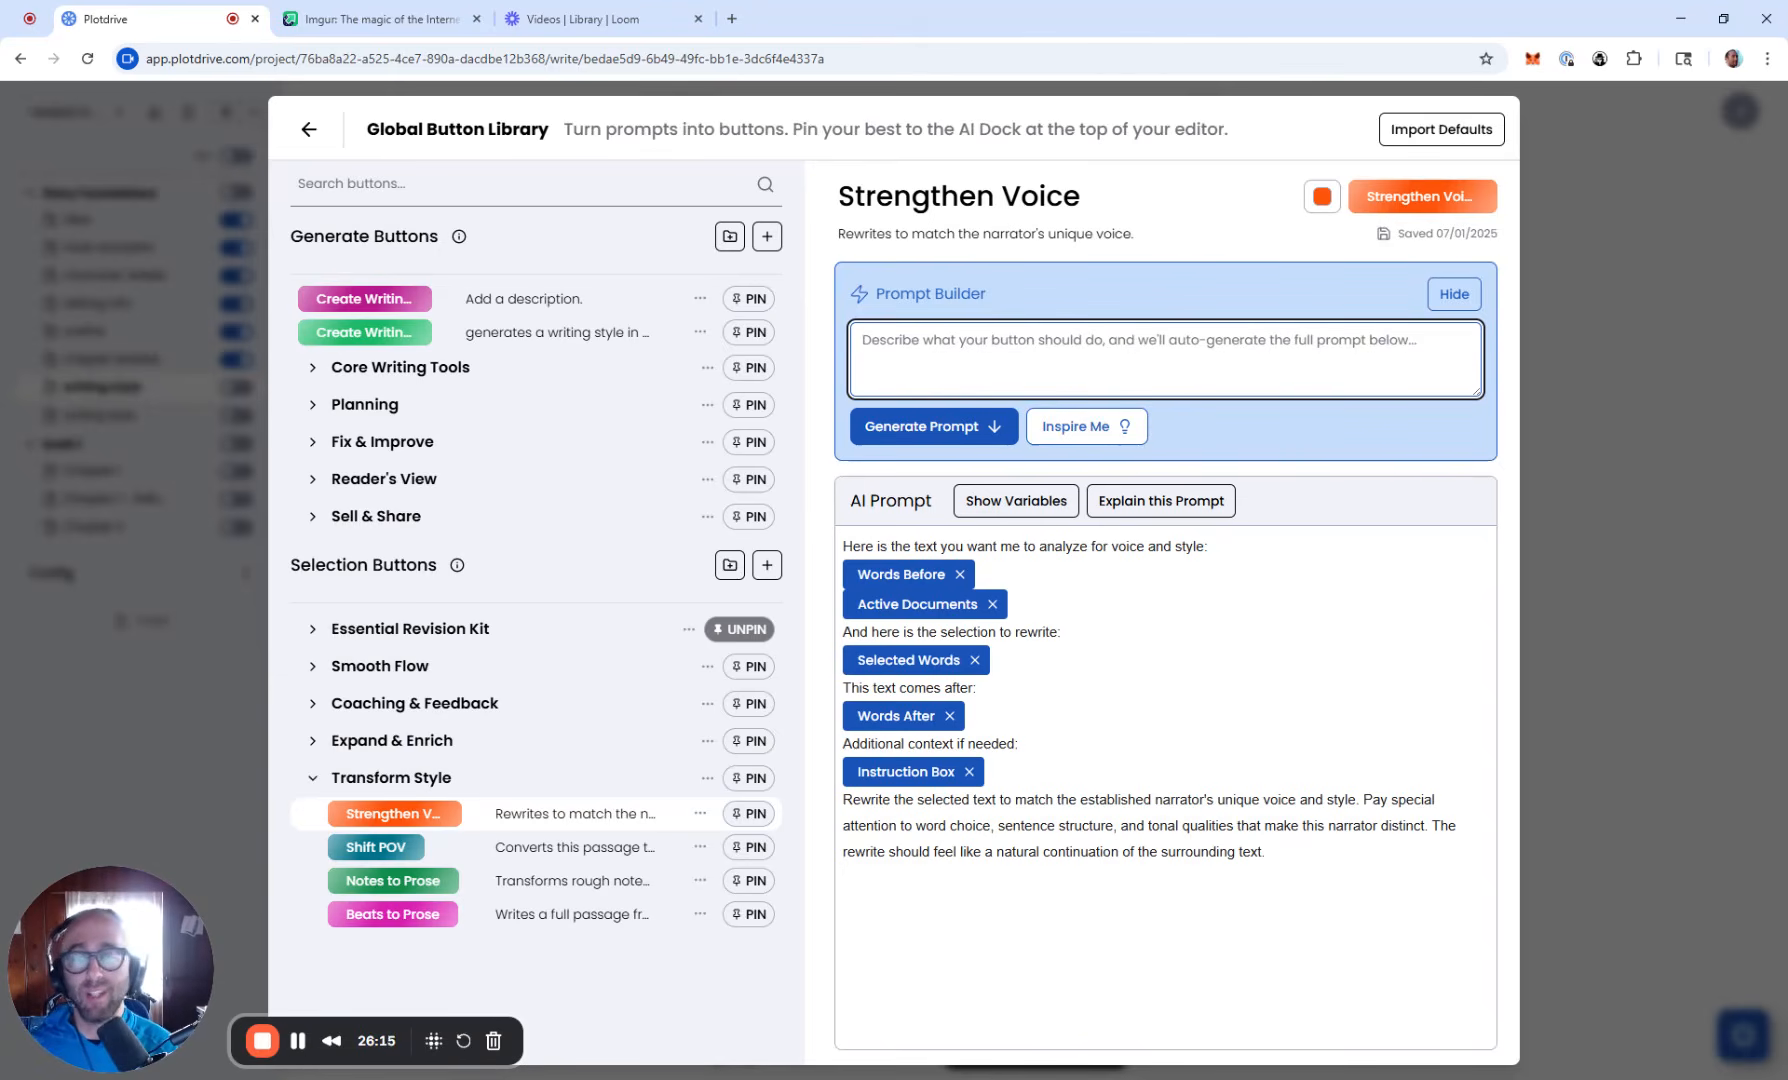
left_click(406, 33)
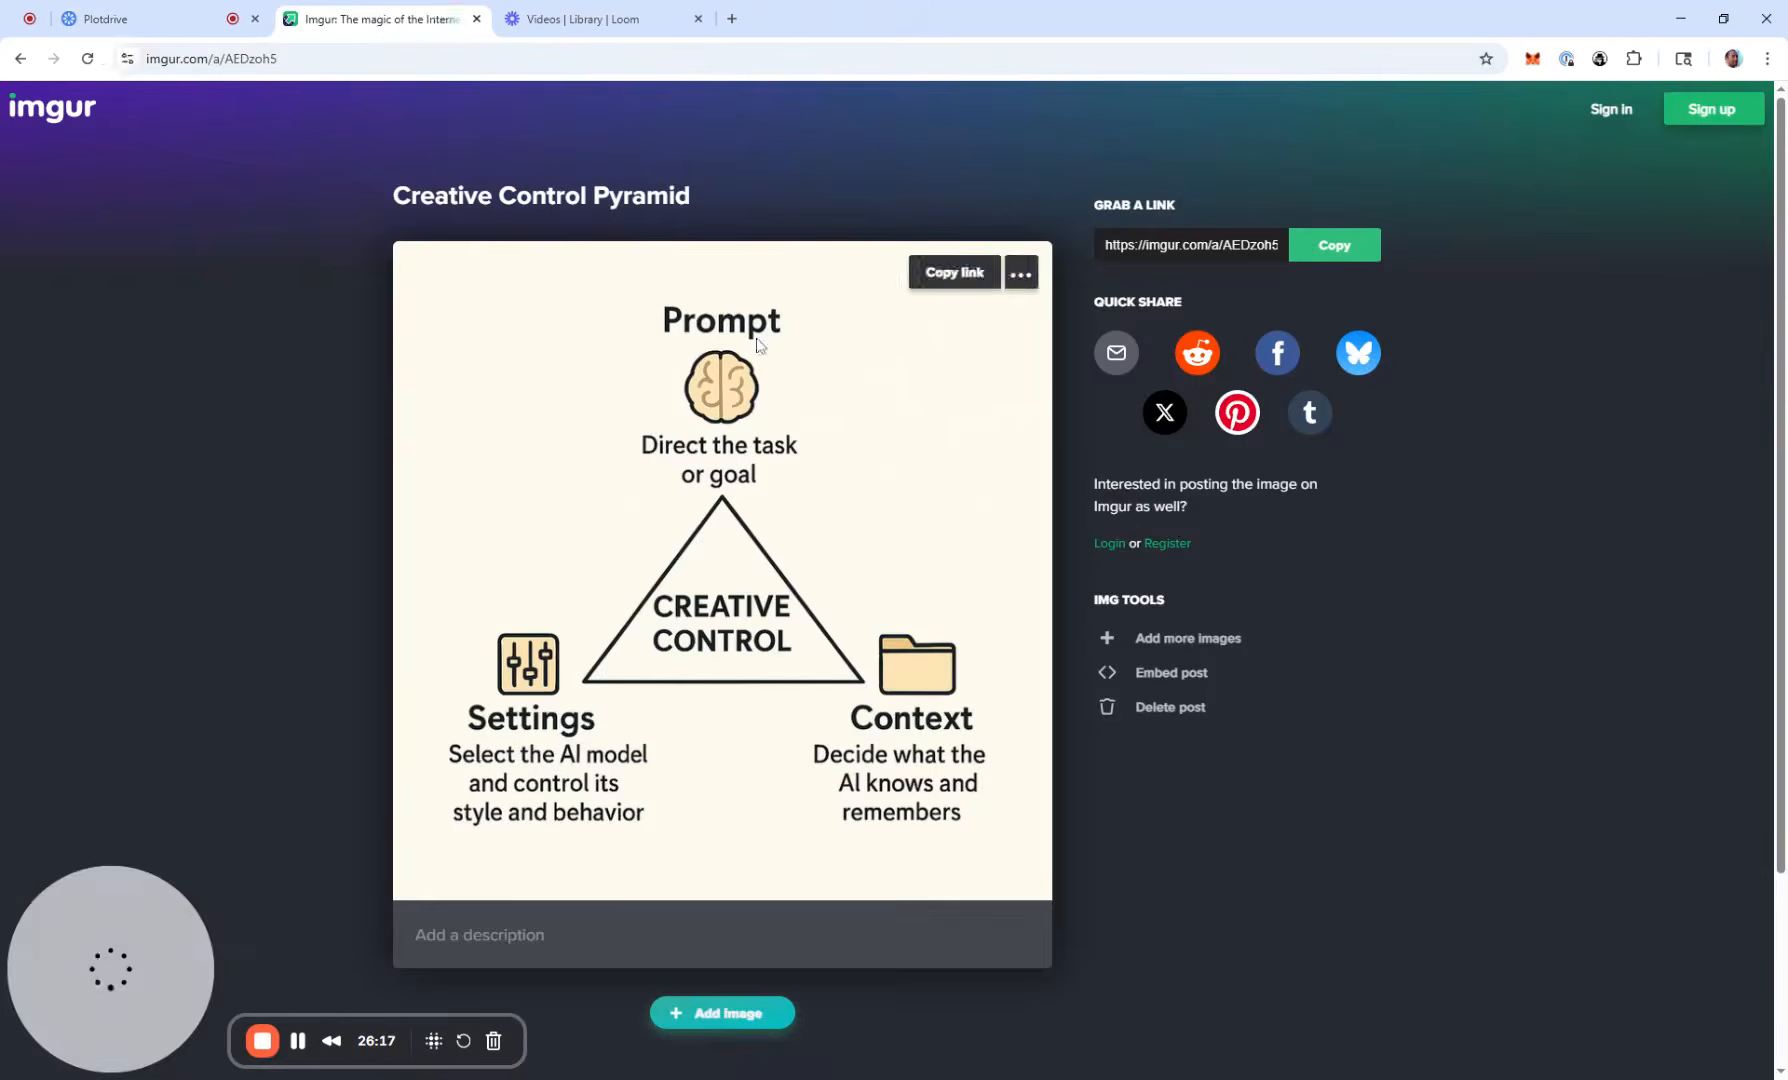